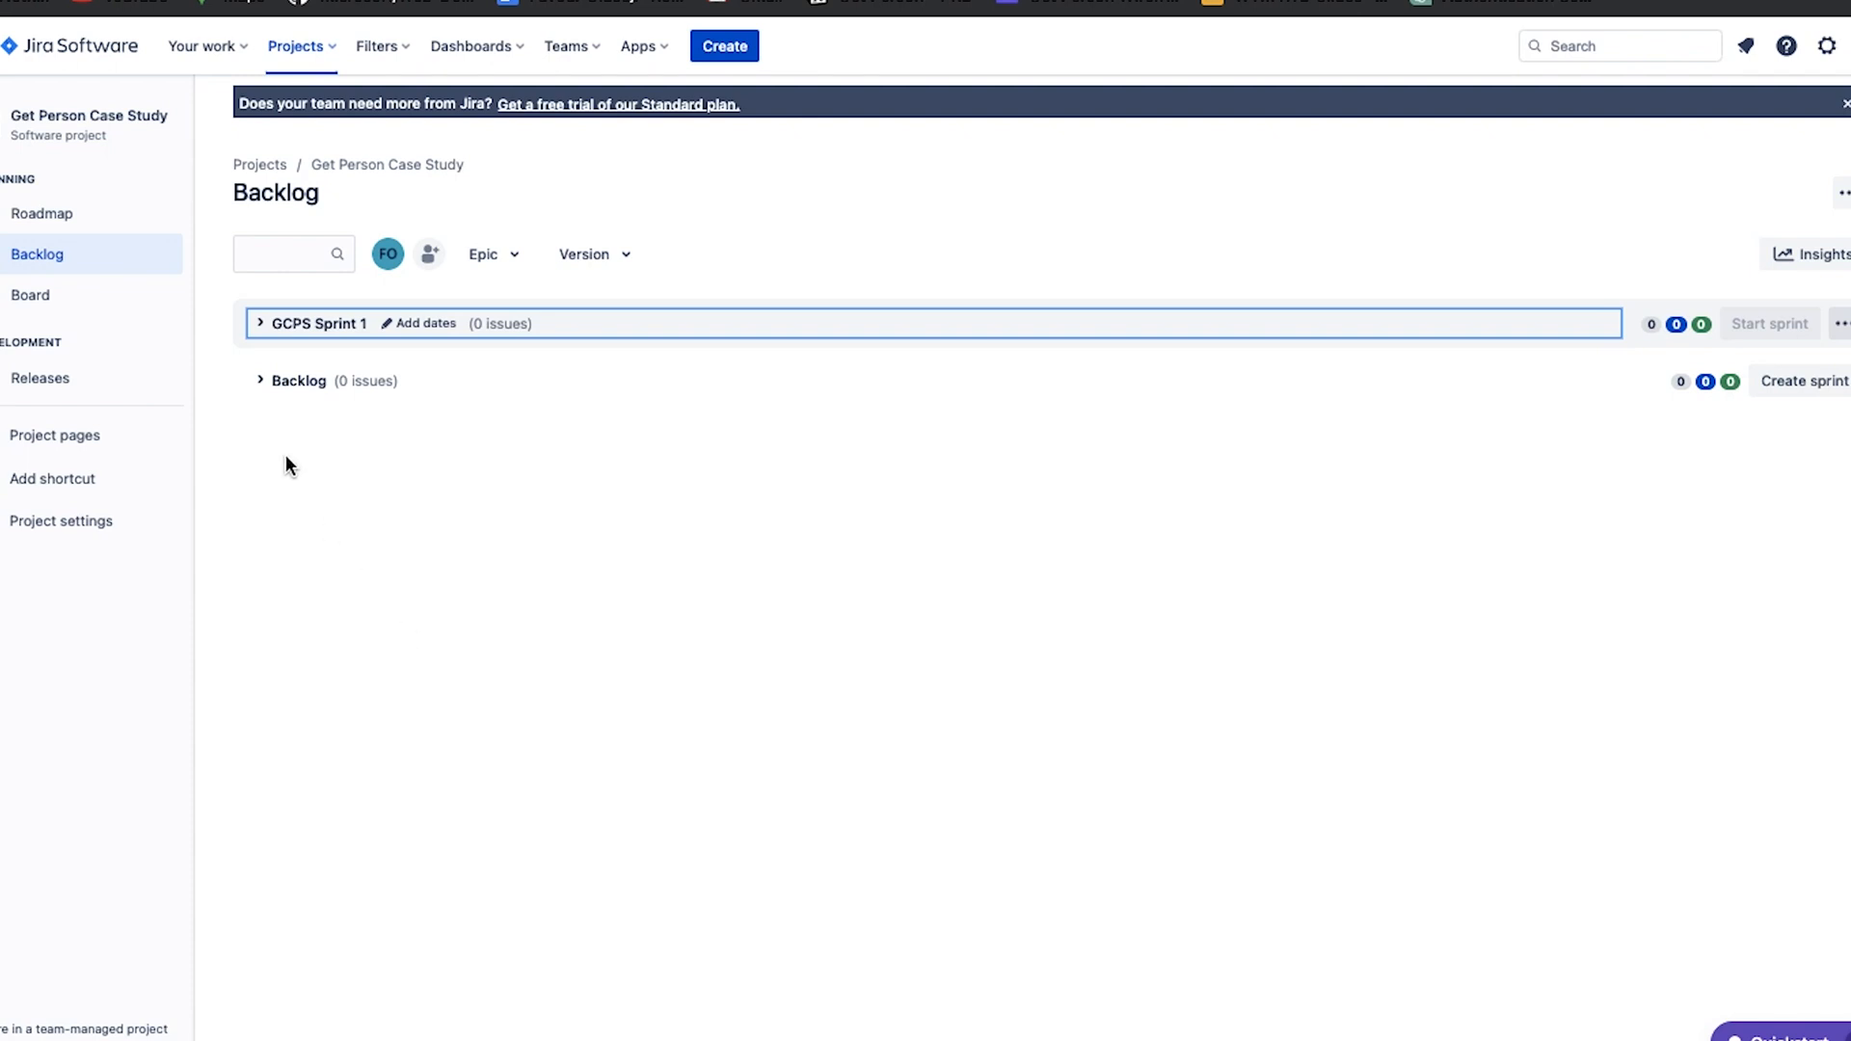
# Create a Story in the backlog titled "As a user I want to create an account so that I can have access to the Platform".
pyautogui.click(262, 384)
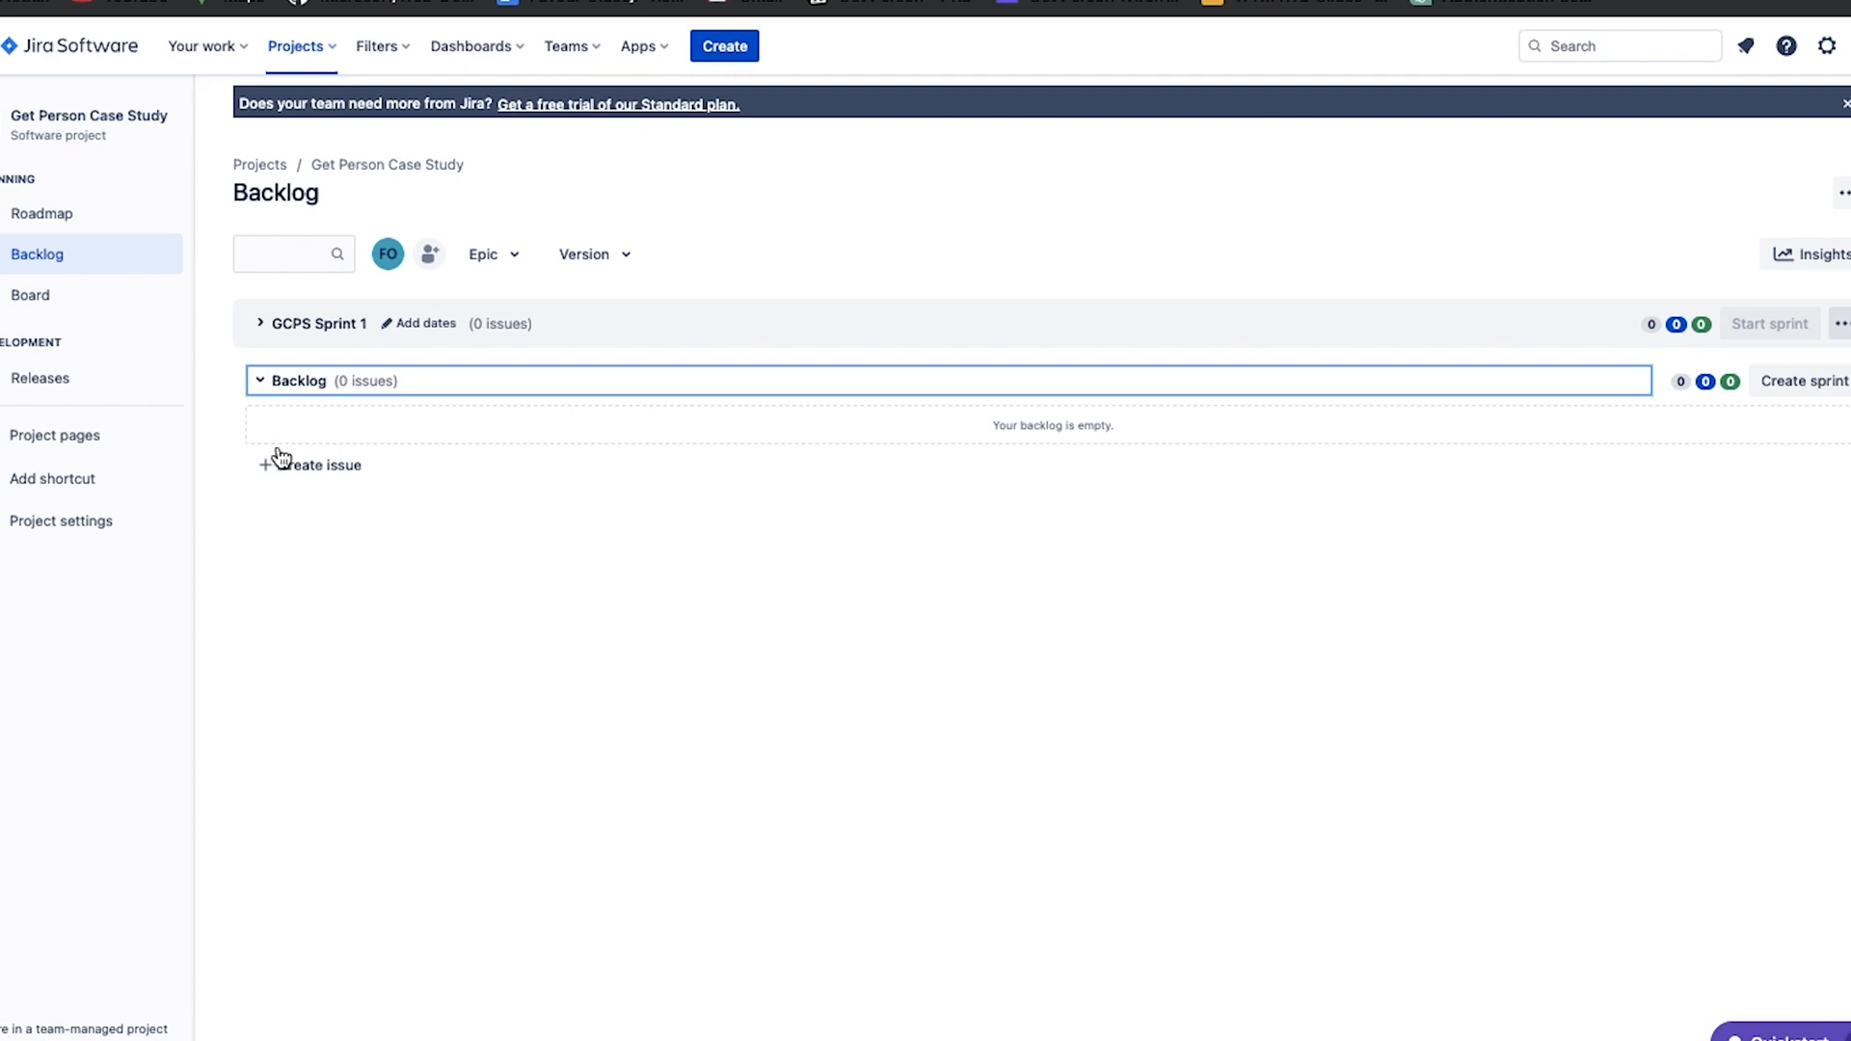
pyautogui.click(296, 476)
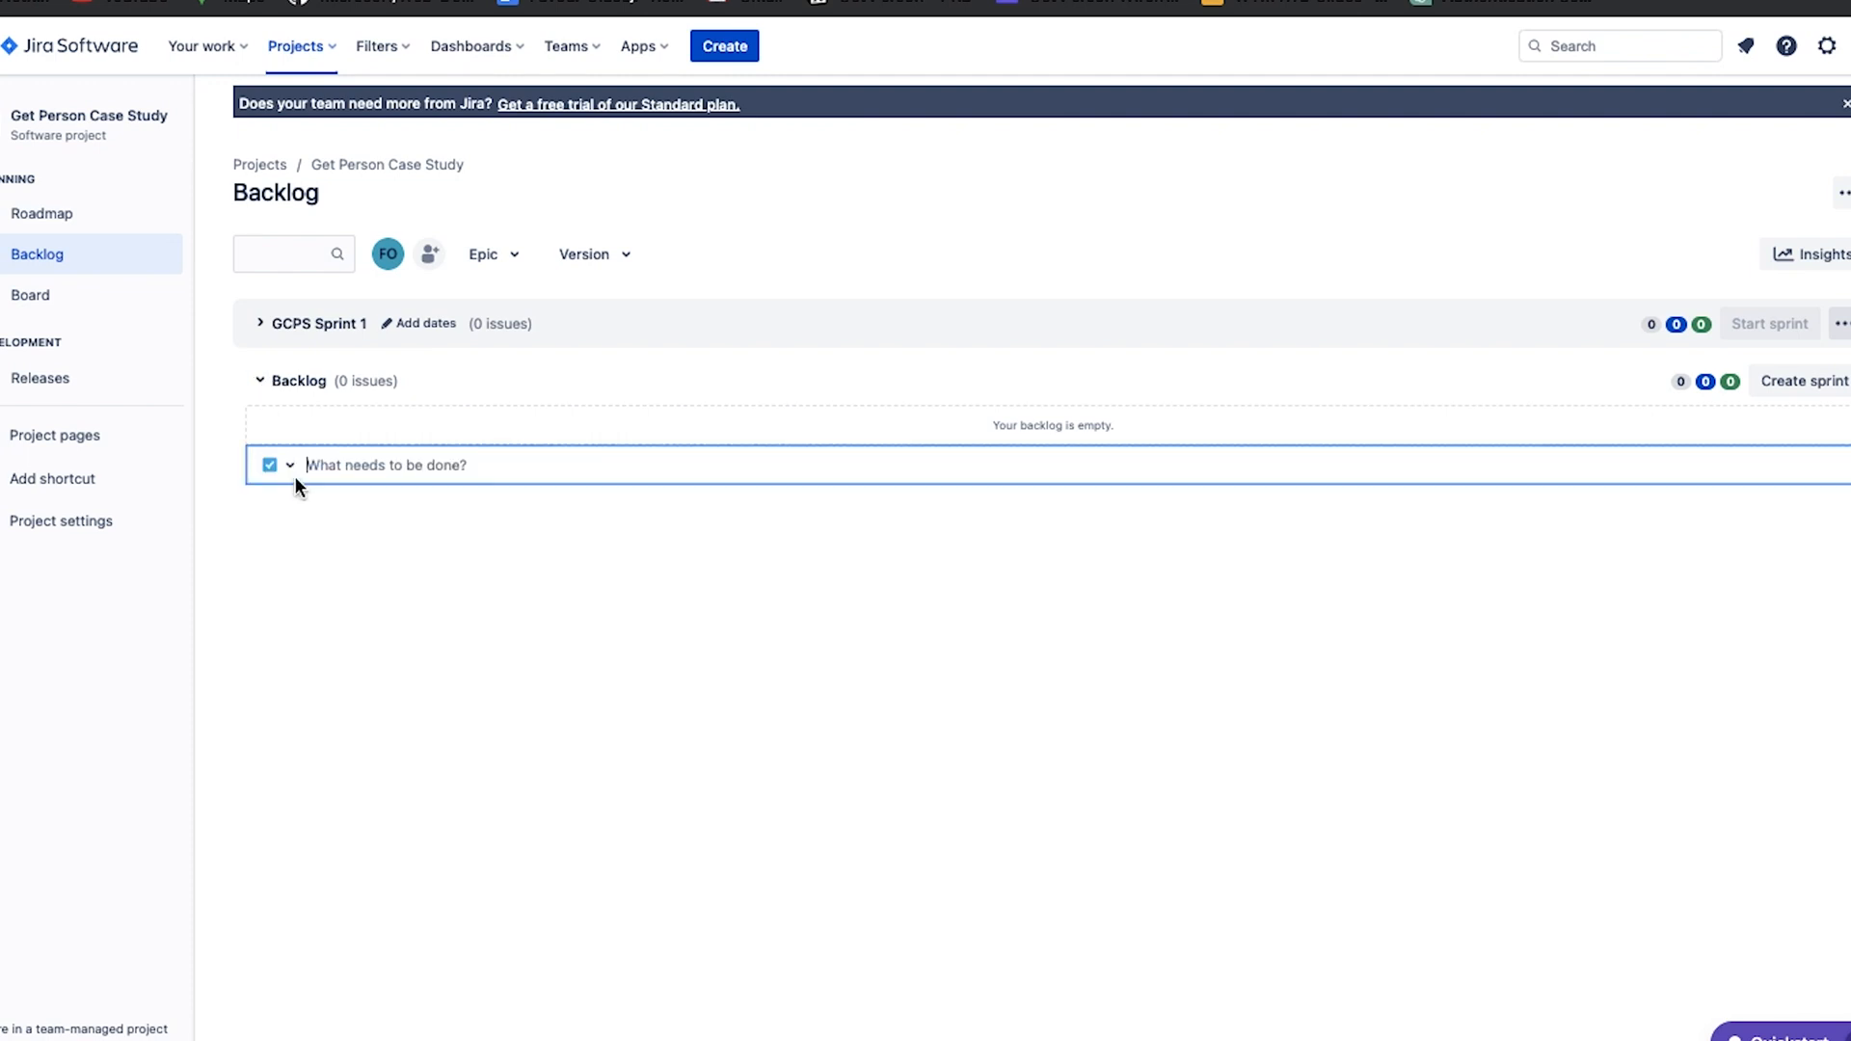
pyautogui.click(278, 467)
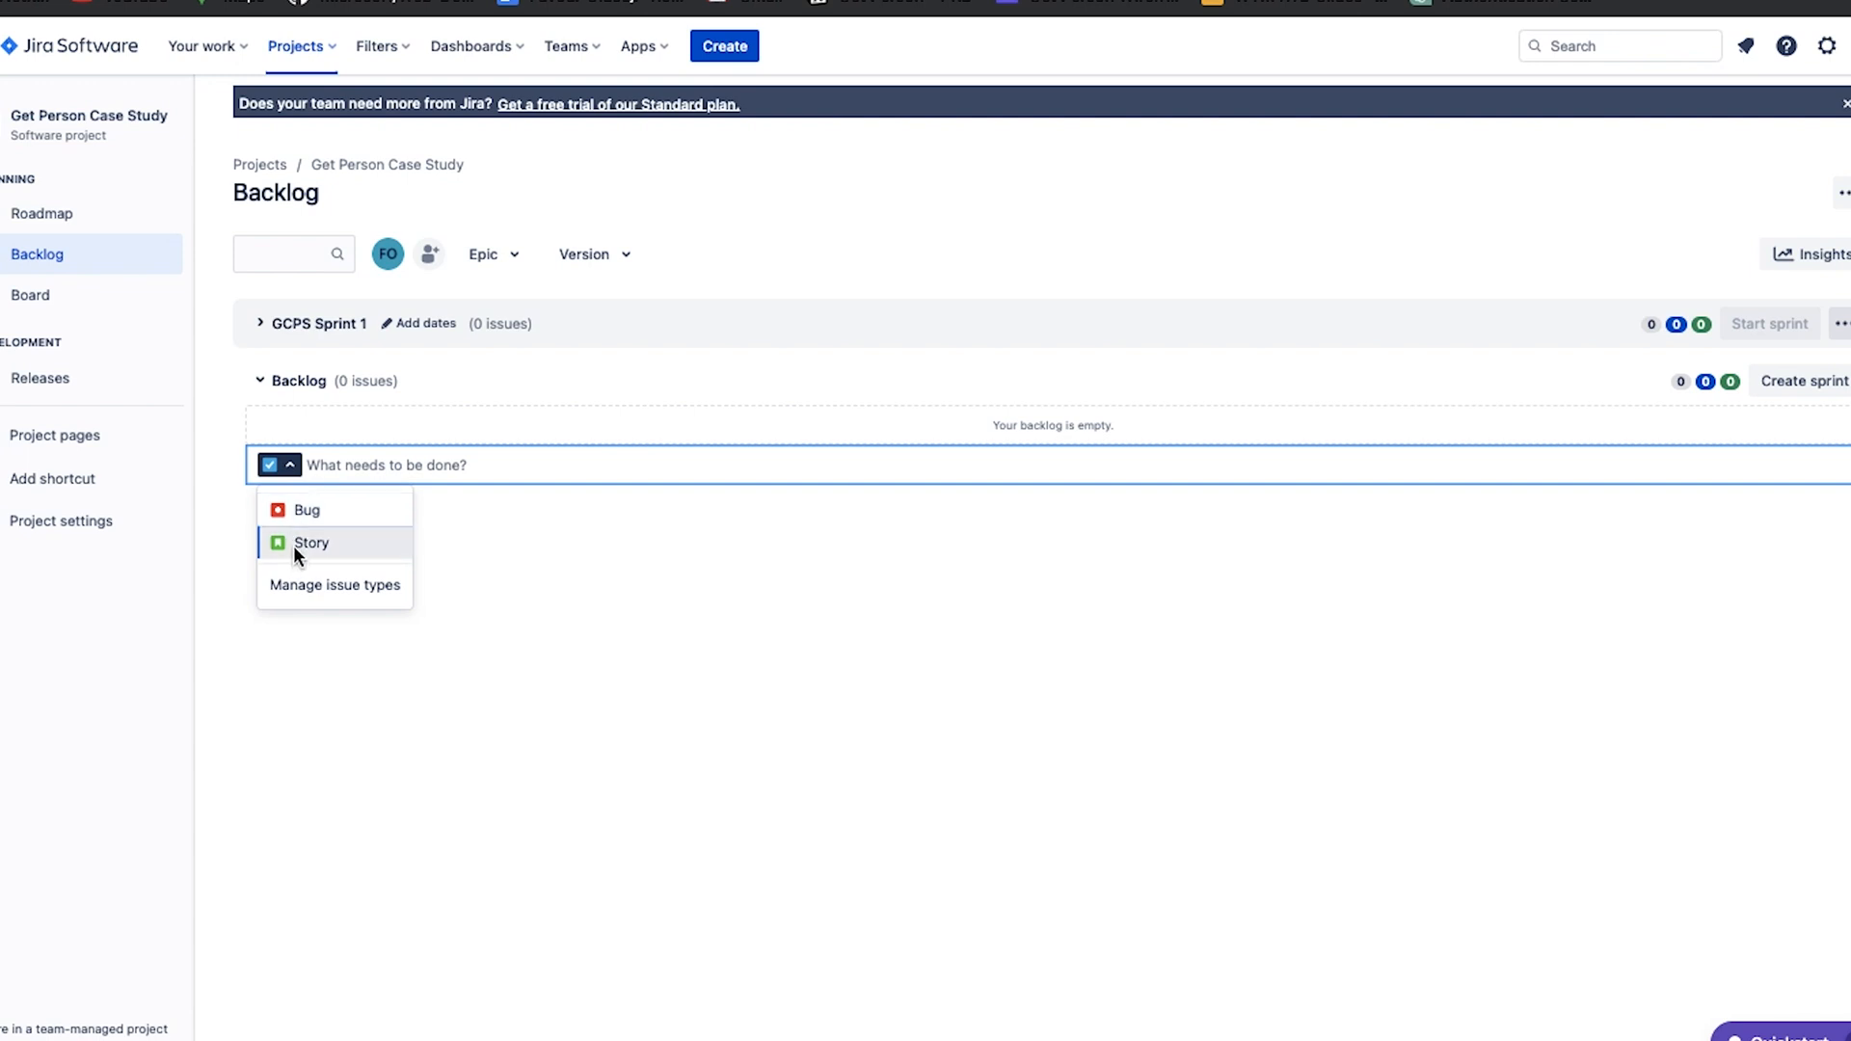
pyautogui.click(293, 545)
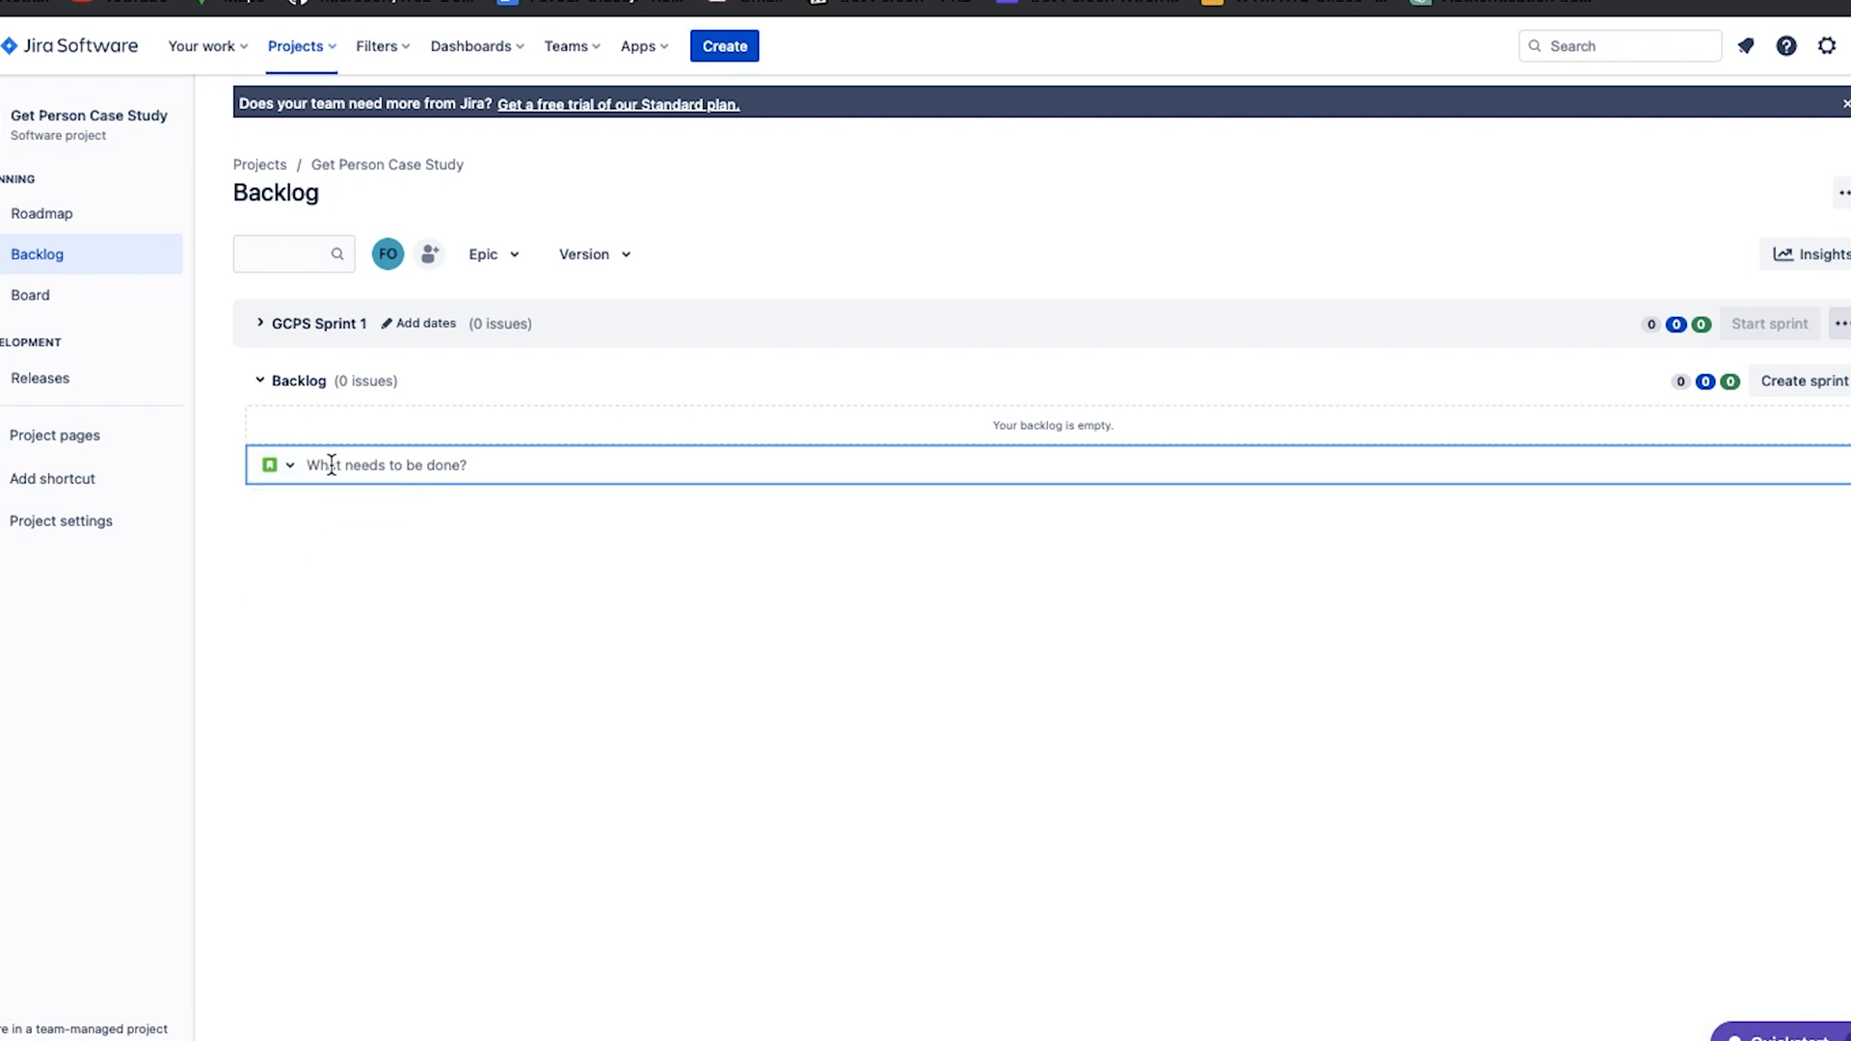
pyautogui.write('As a user I want to create an account so th')
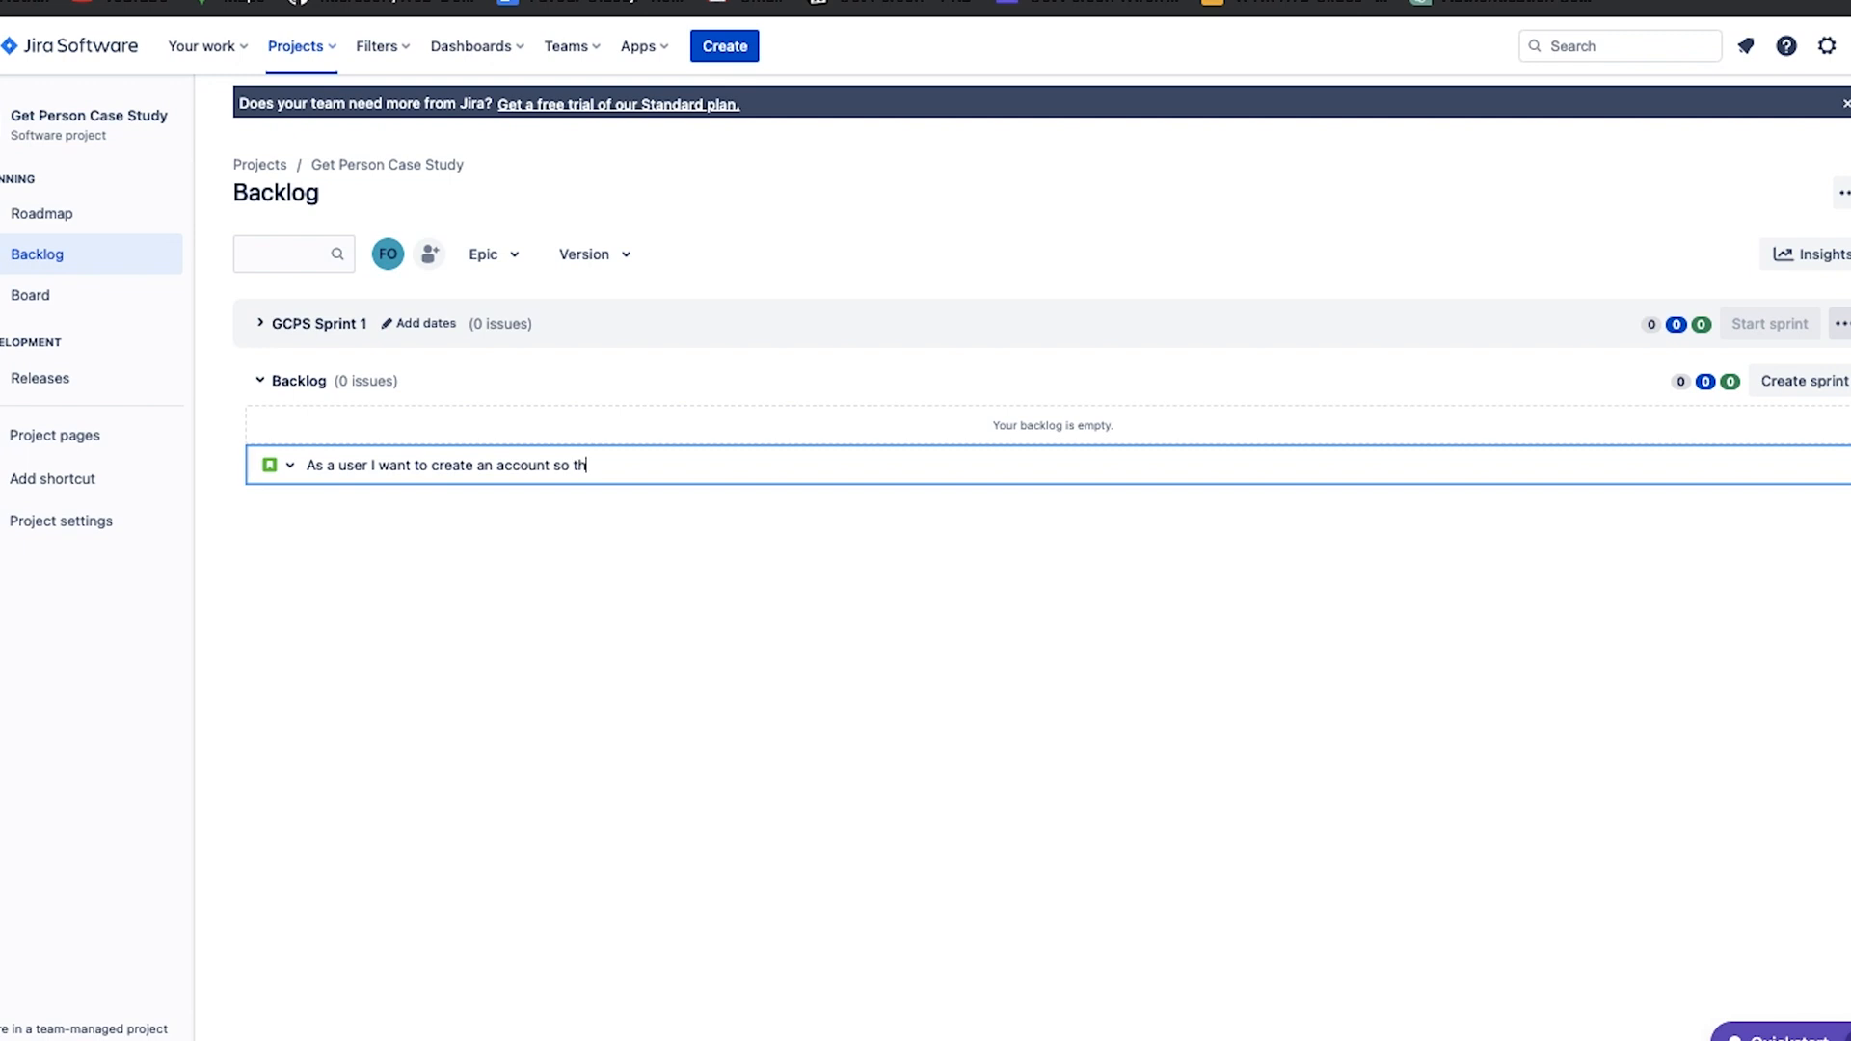
pyautogui.write('at I can have access to the Platform')
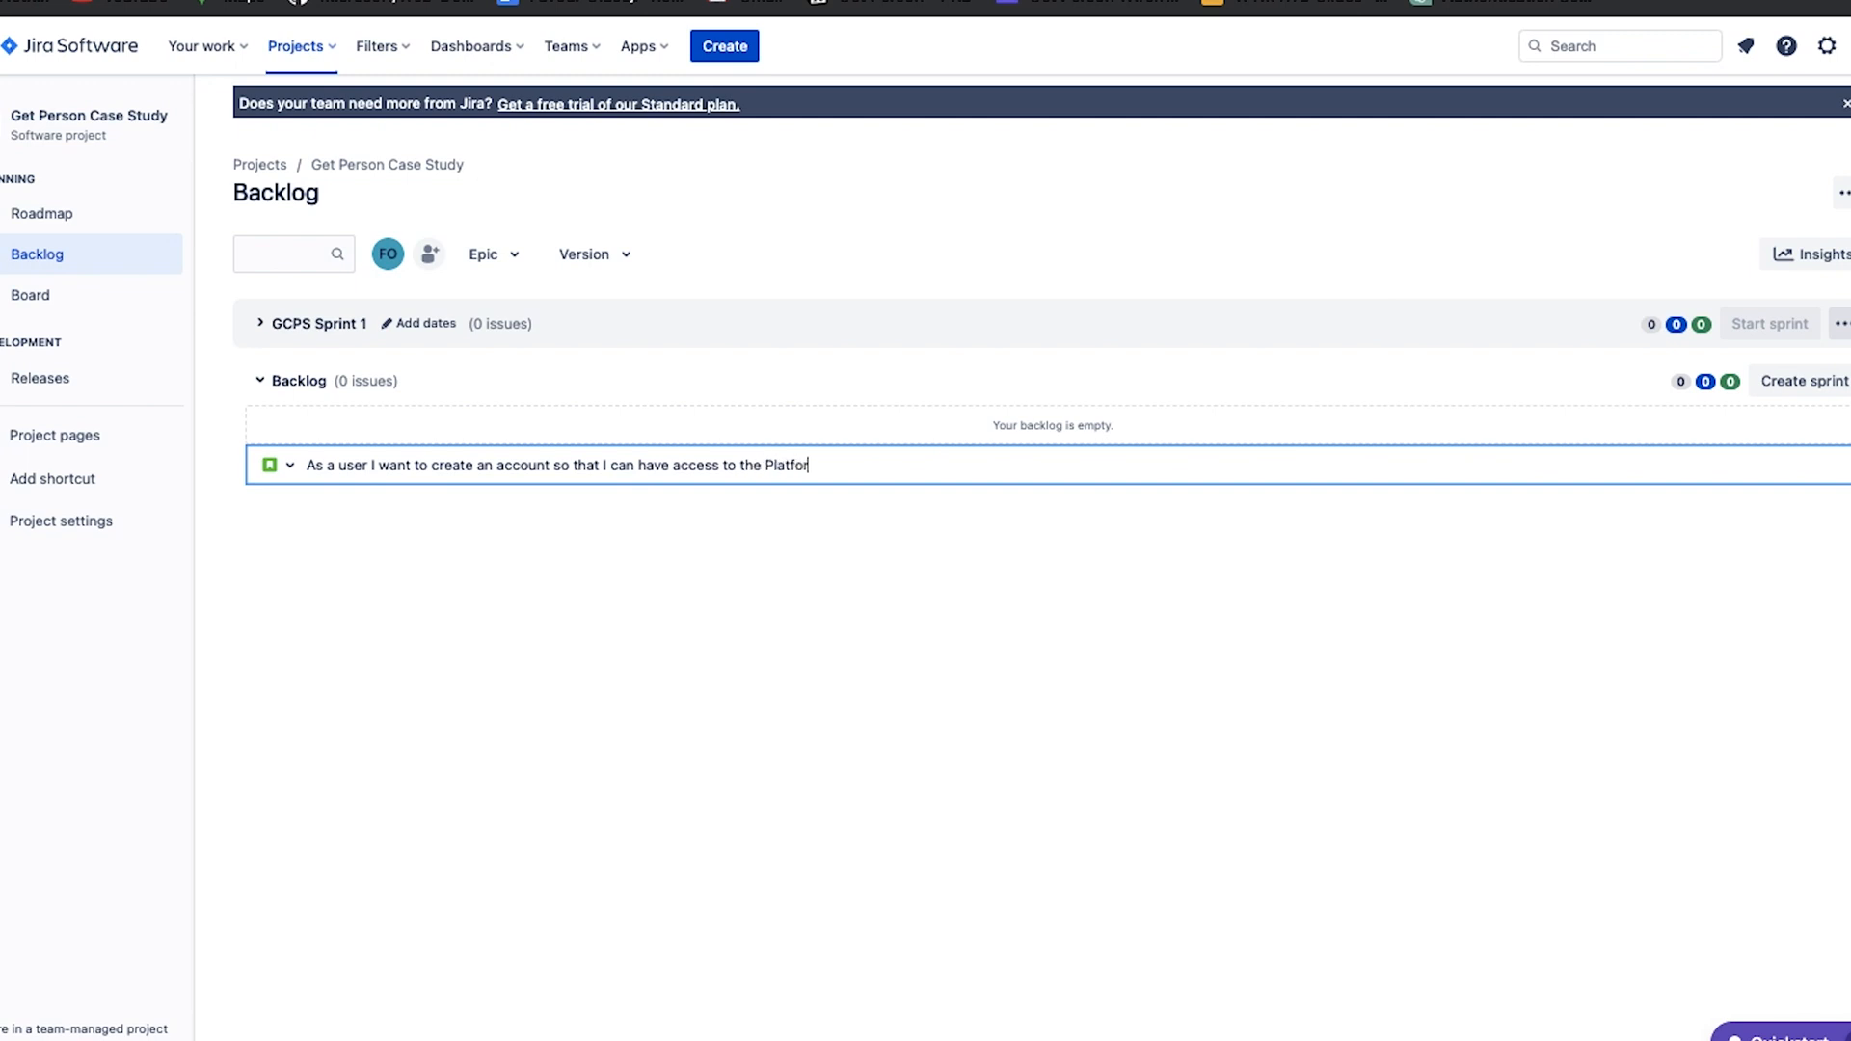
pyautogui.click(359, 646)
pyautogui.click(363, 472)
pyautogui.press('Return')
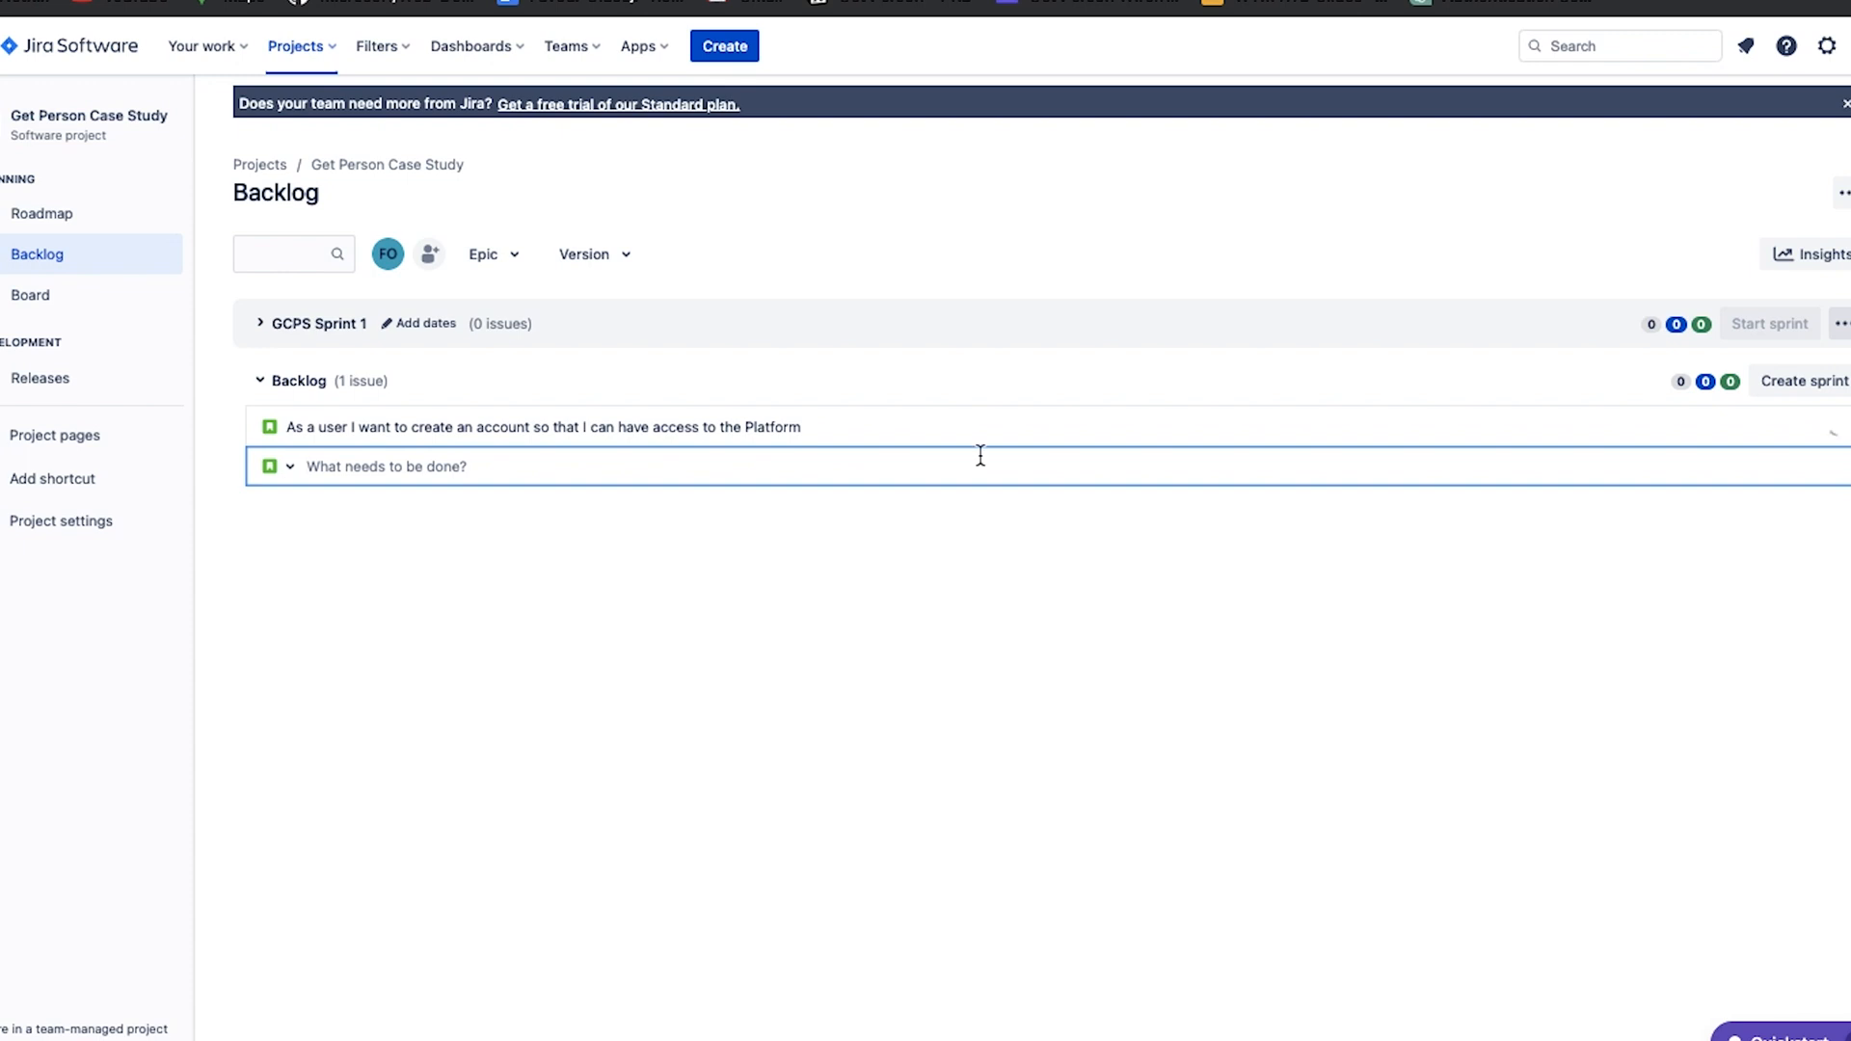
pyautogui.click(1026, 589)
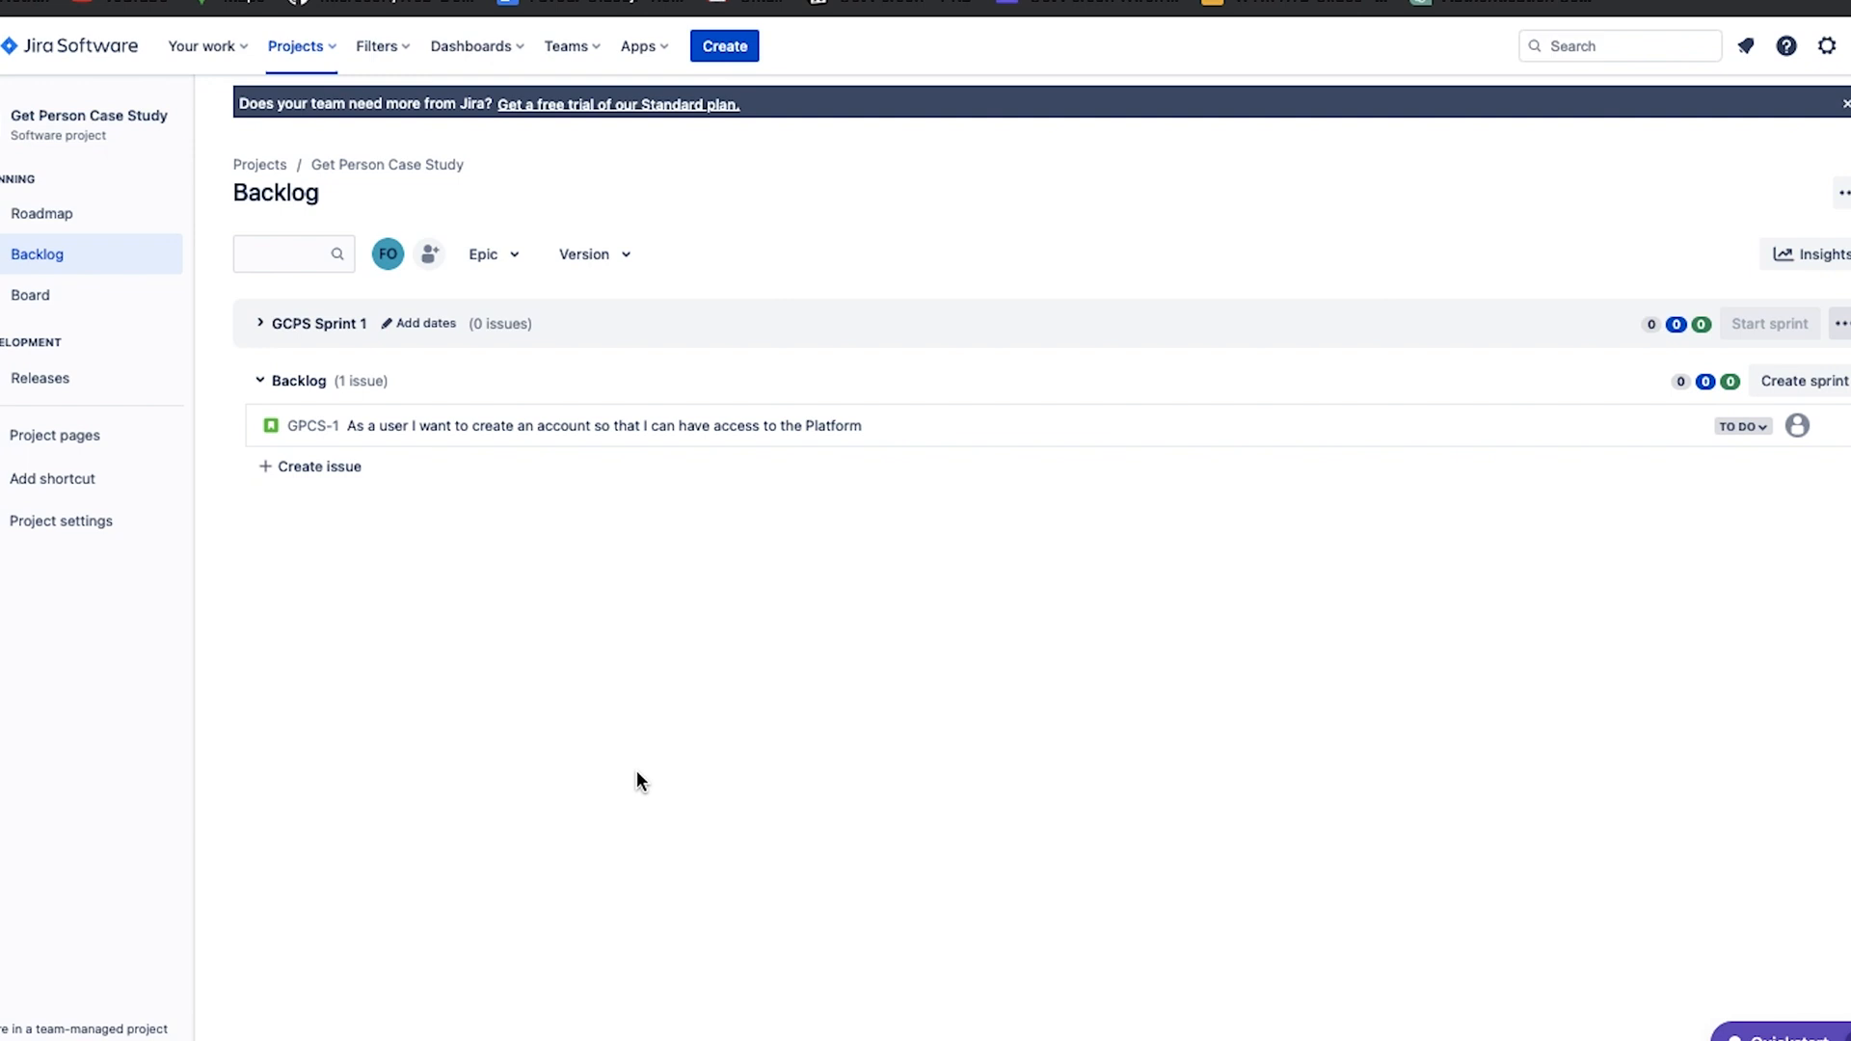
# Show the Epic panel beside the backlog.
pyautogui.click(505, 262)
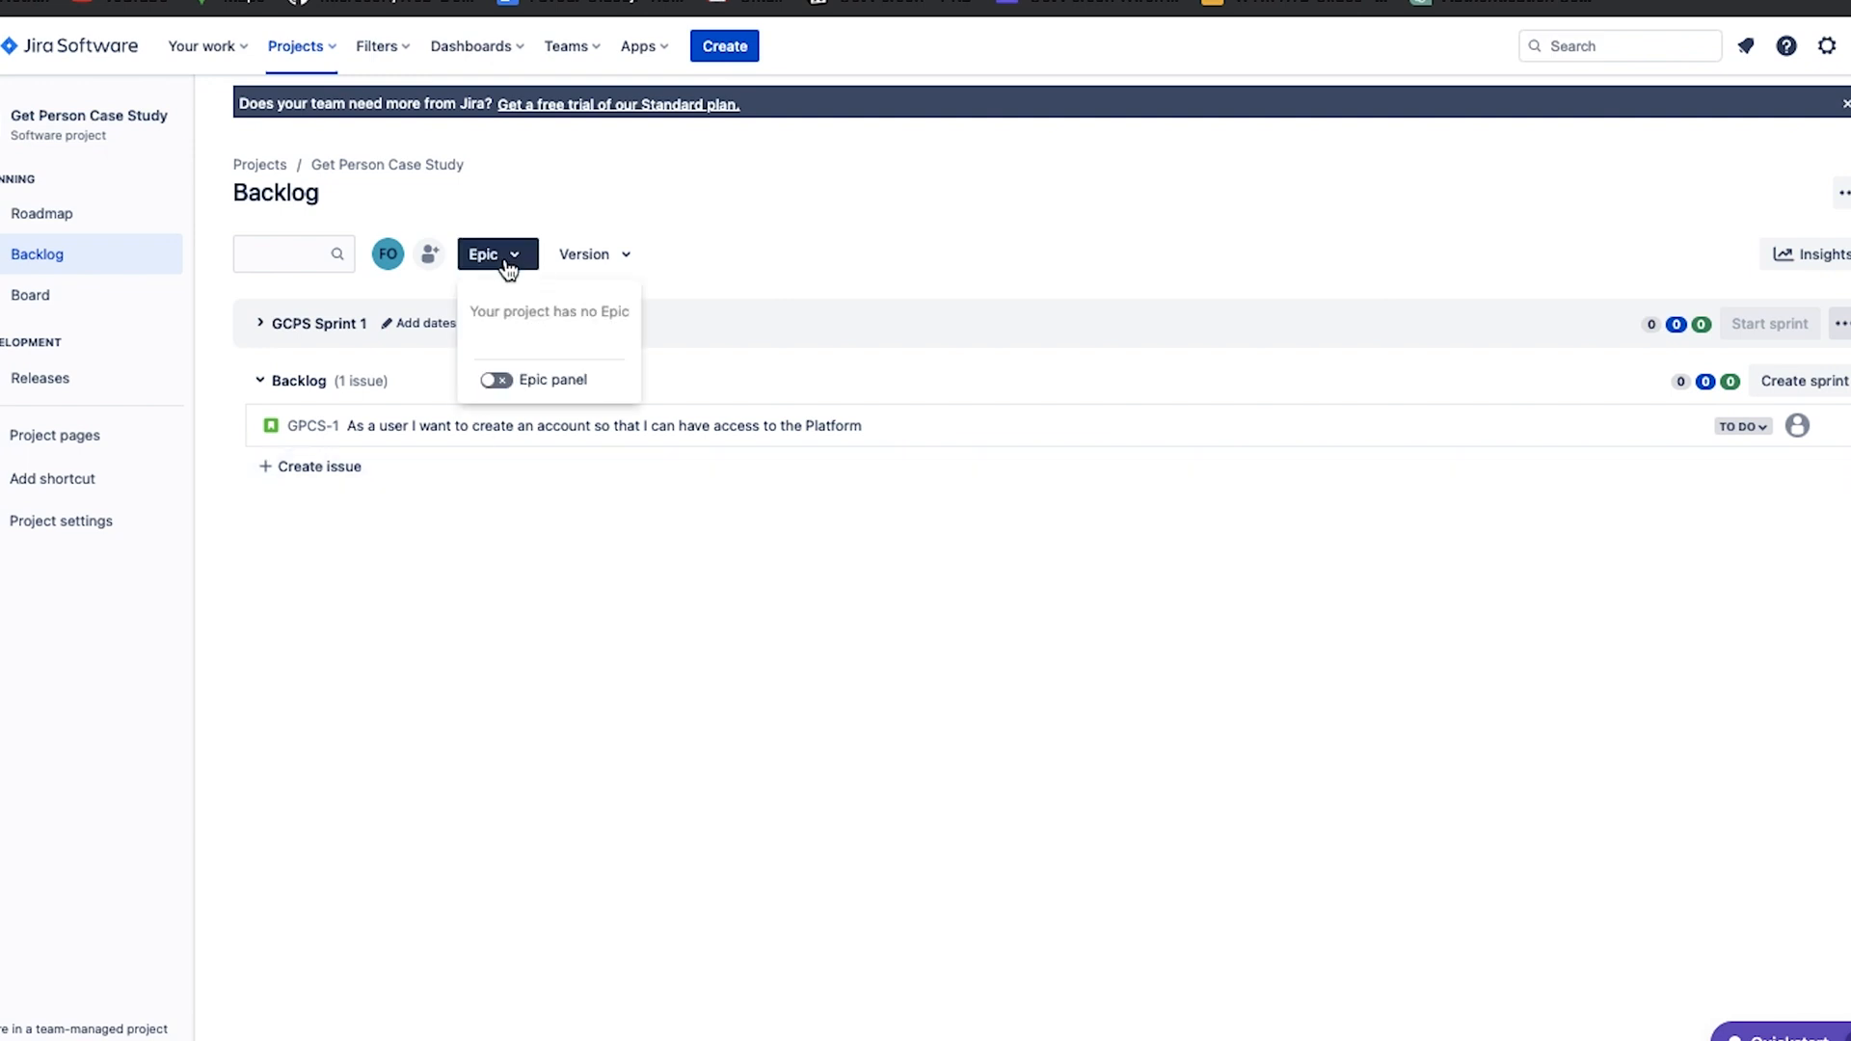
pyautogui.click(497, 382)
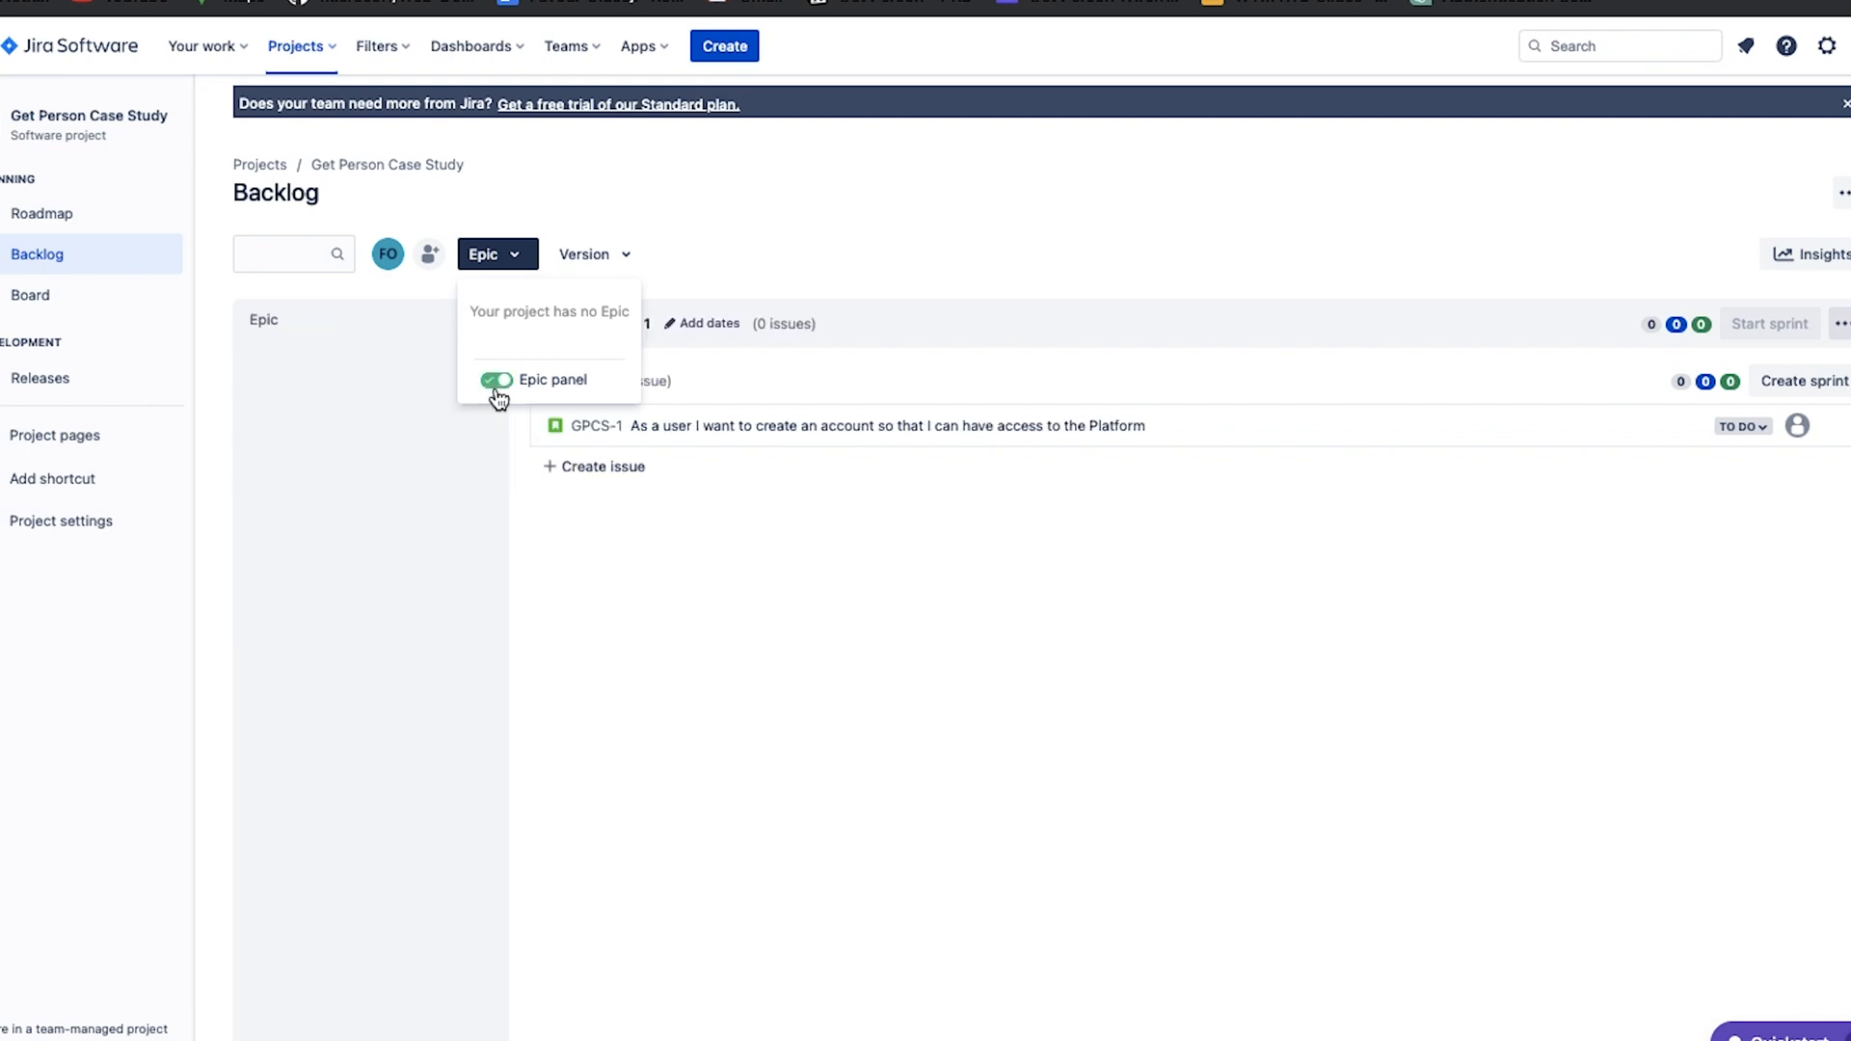
pyautogui.click(859, 675)
# Create an epic named "Authentication" and add the account-creation story to it.
pyautogui.click(364, 707)
pyautogui.write('A')
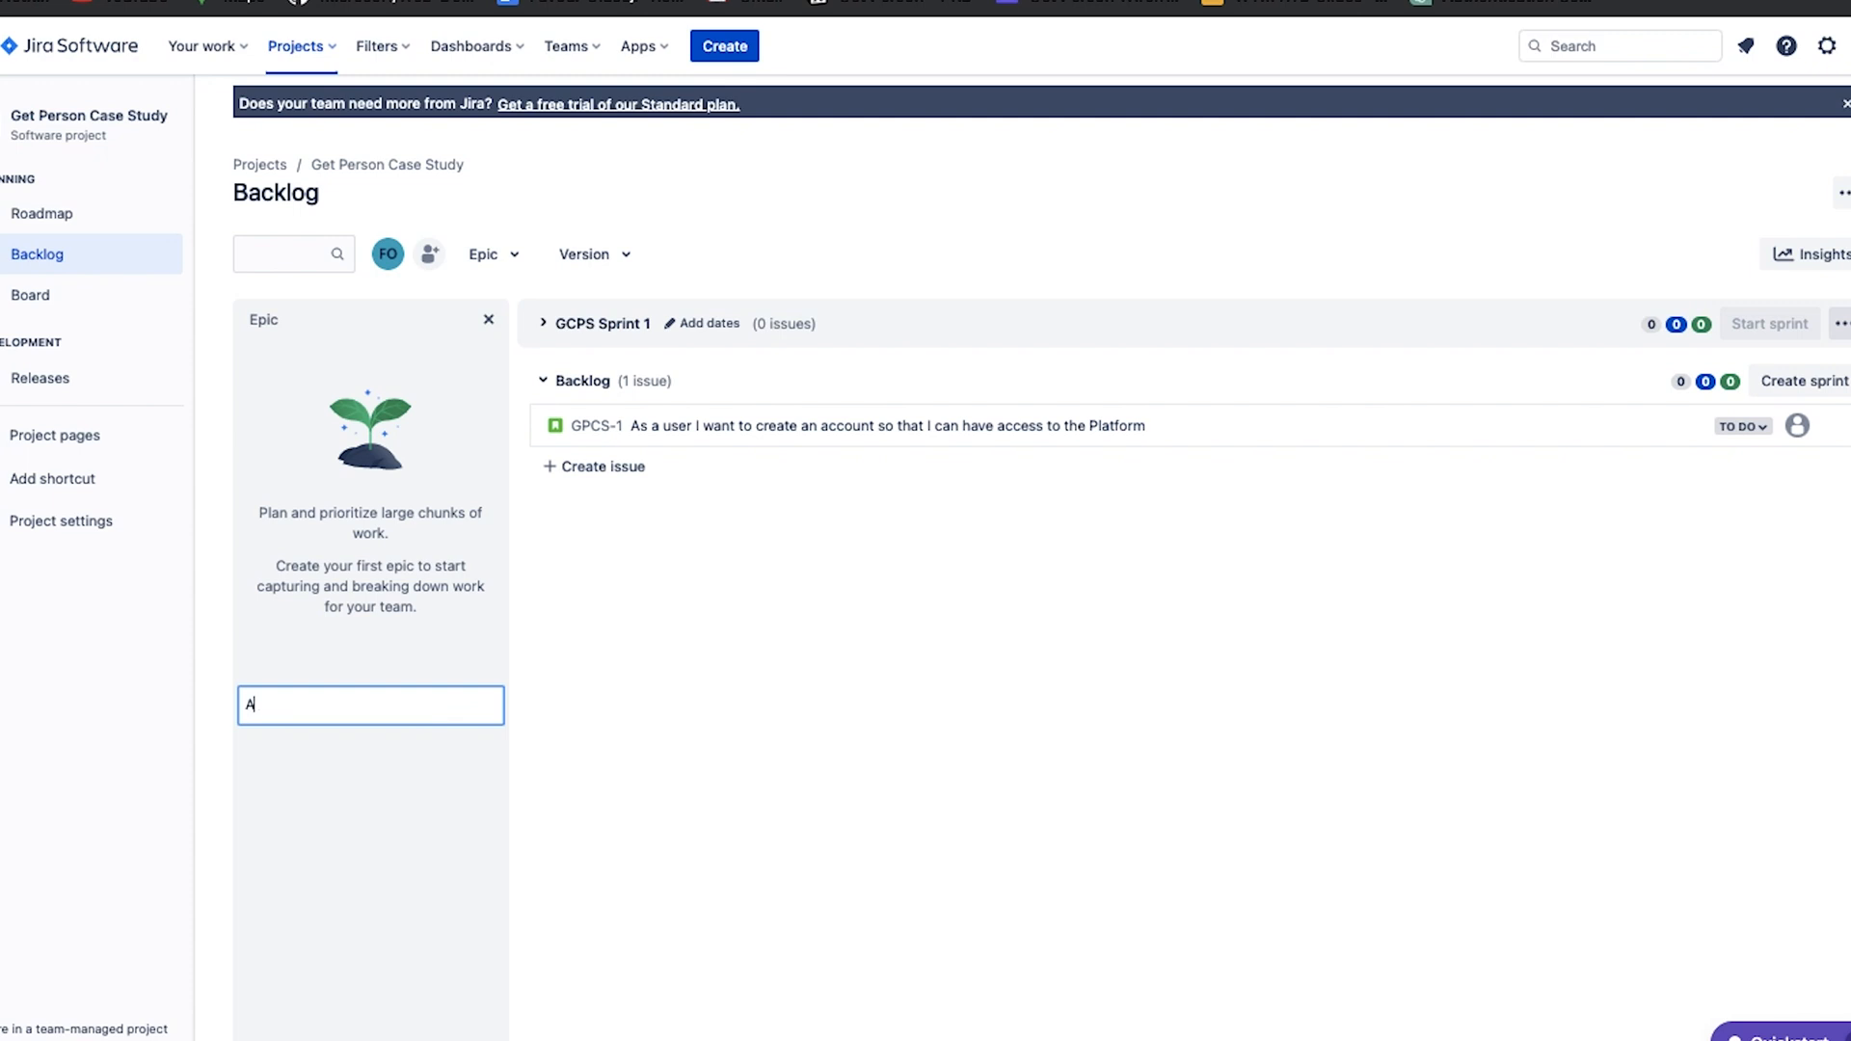
pyautogui.write('uthentication')
pyautogui.press('Return')
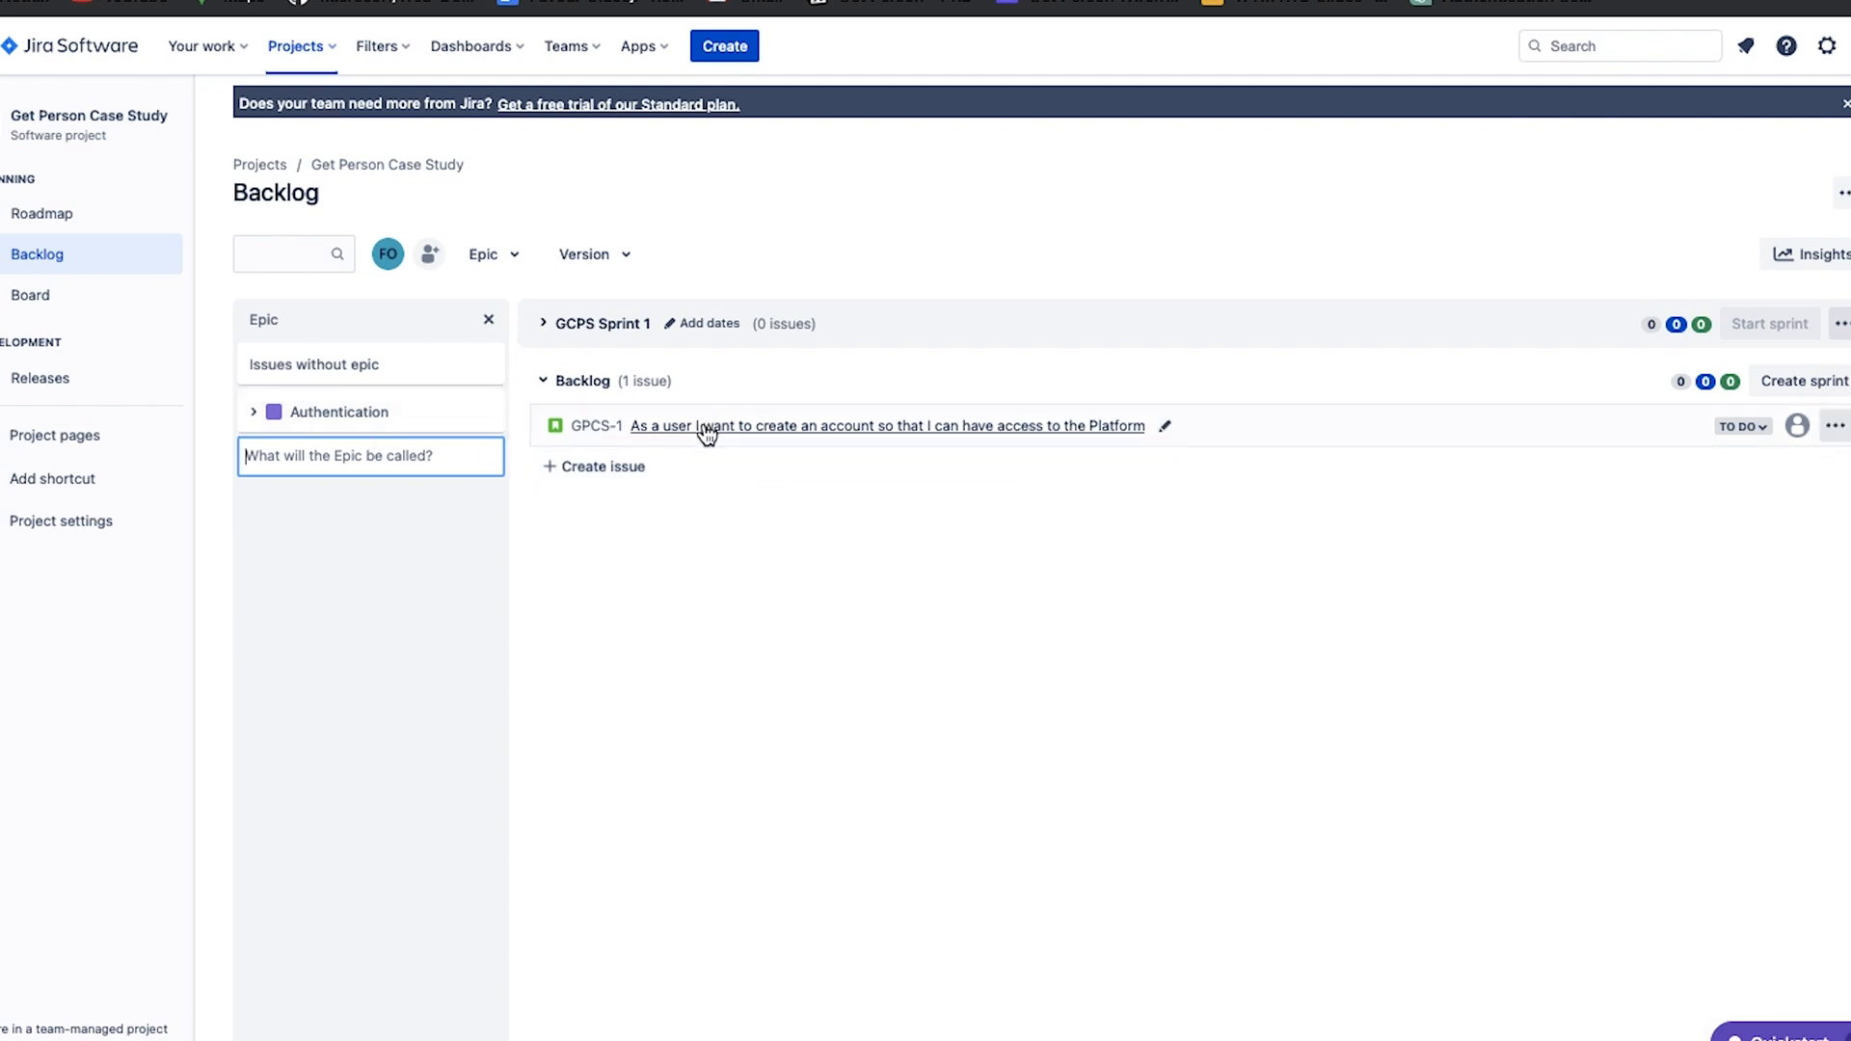
pyautogui.moveTo(955, 421); pyautogui.dragTo(465, 413)
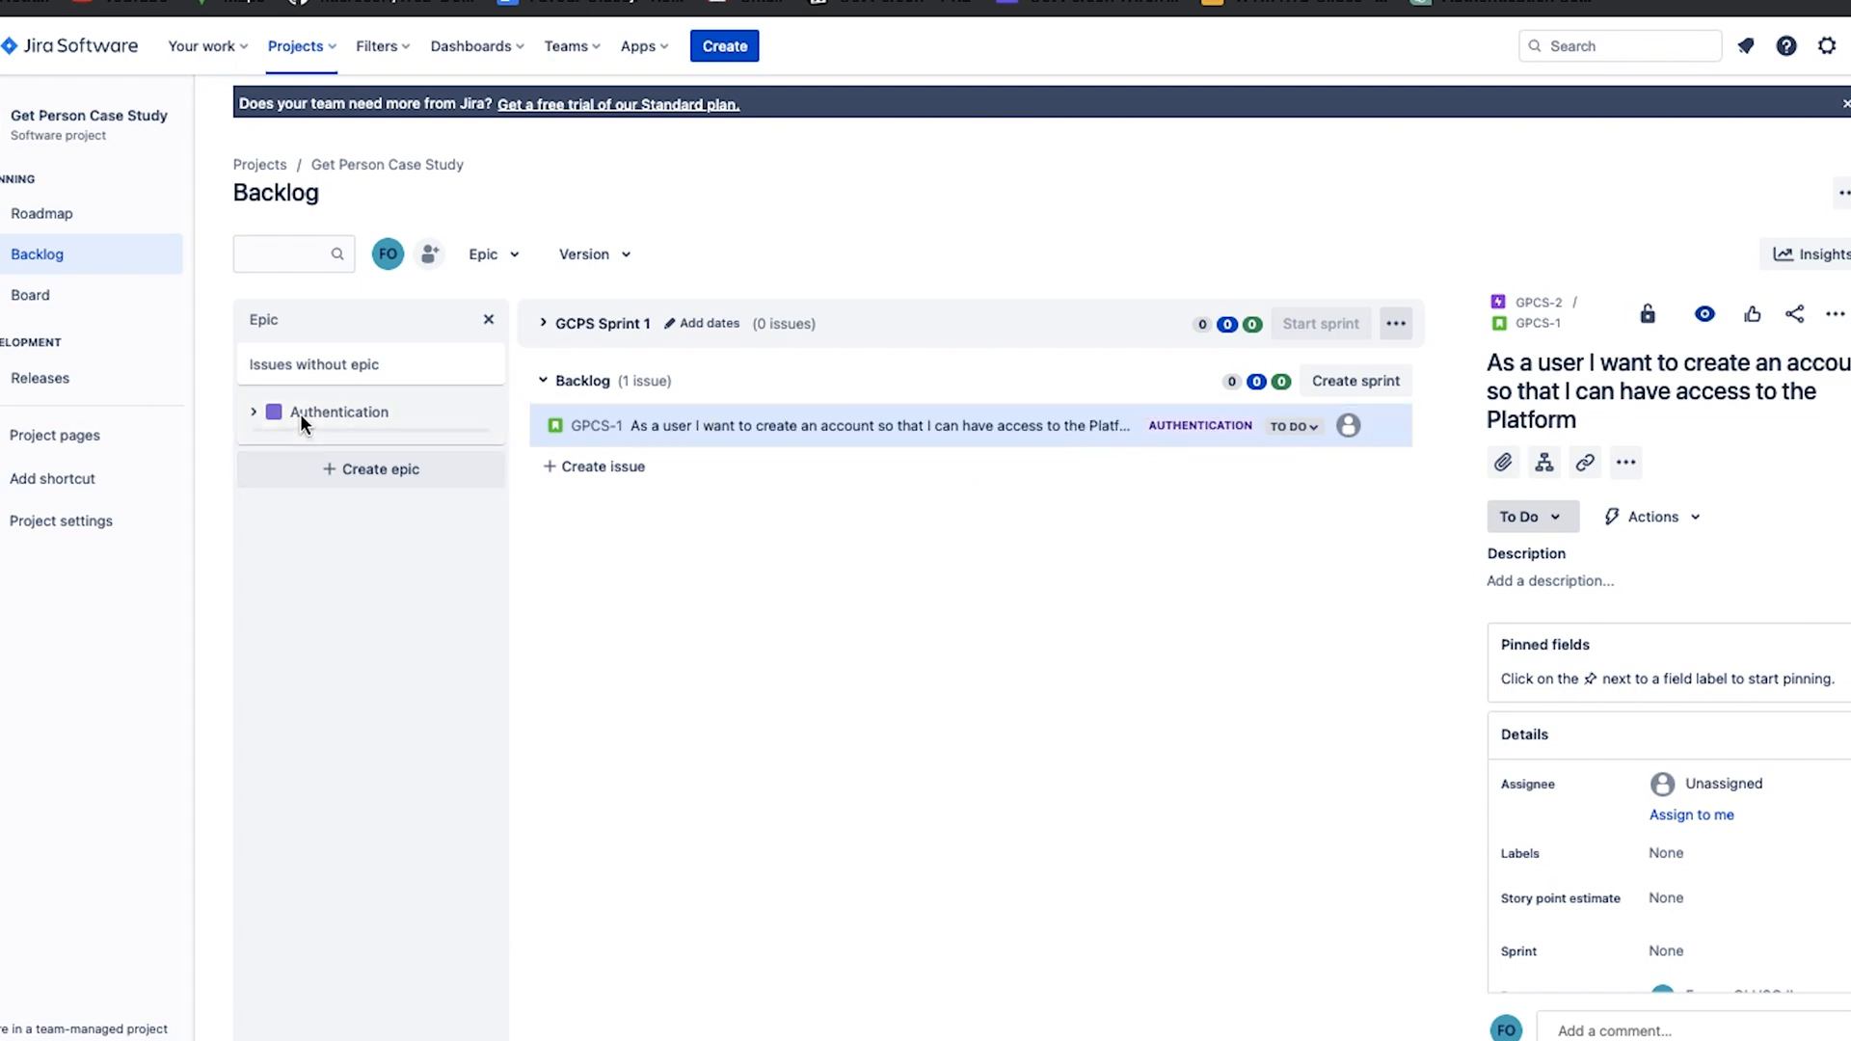
# Create a backlog story titled "As a user i wan to login to my account" and assign it to the Authentication epic.
pyautogui.click(648, 466)
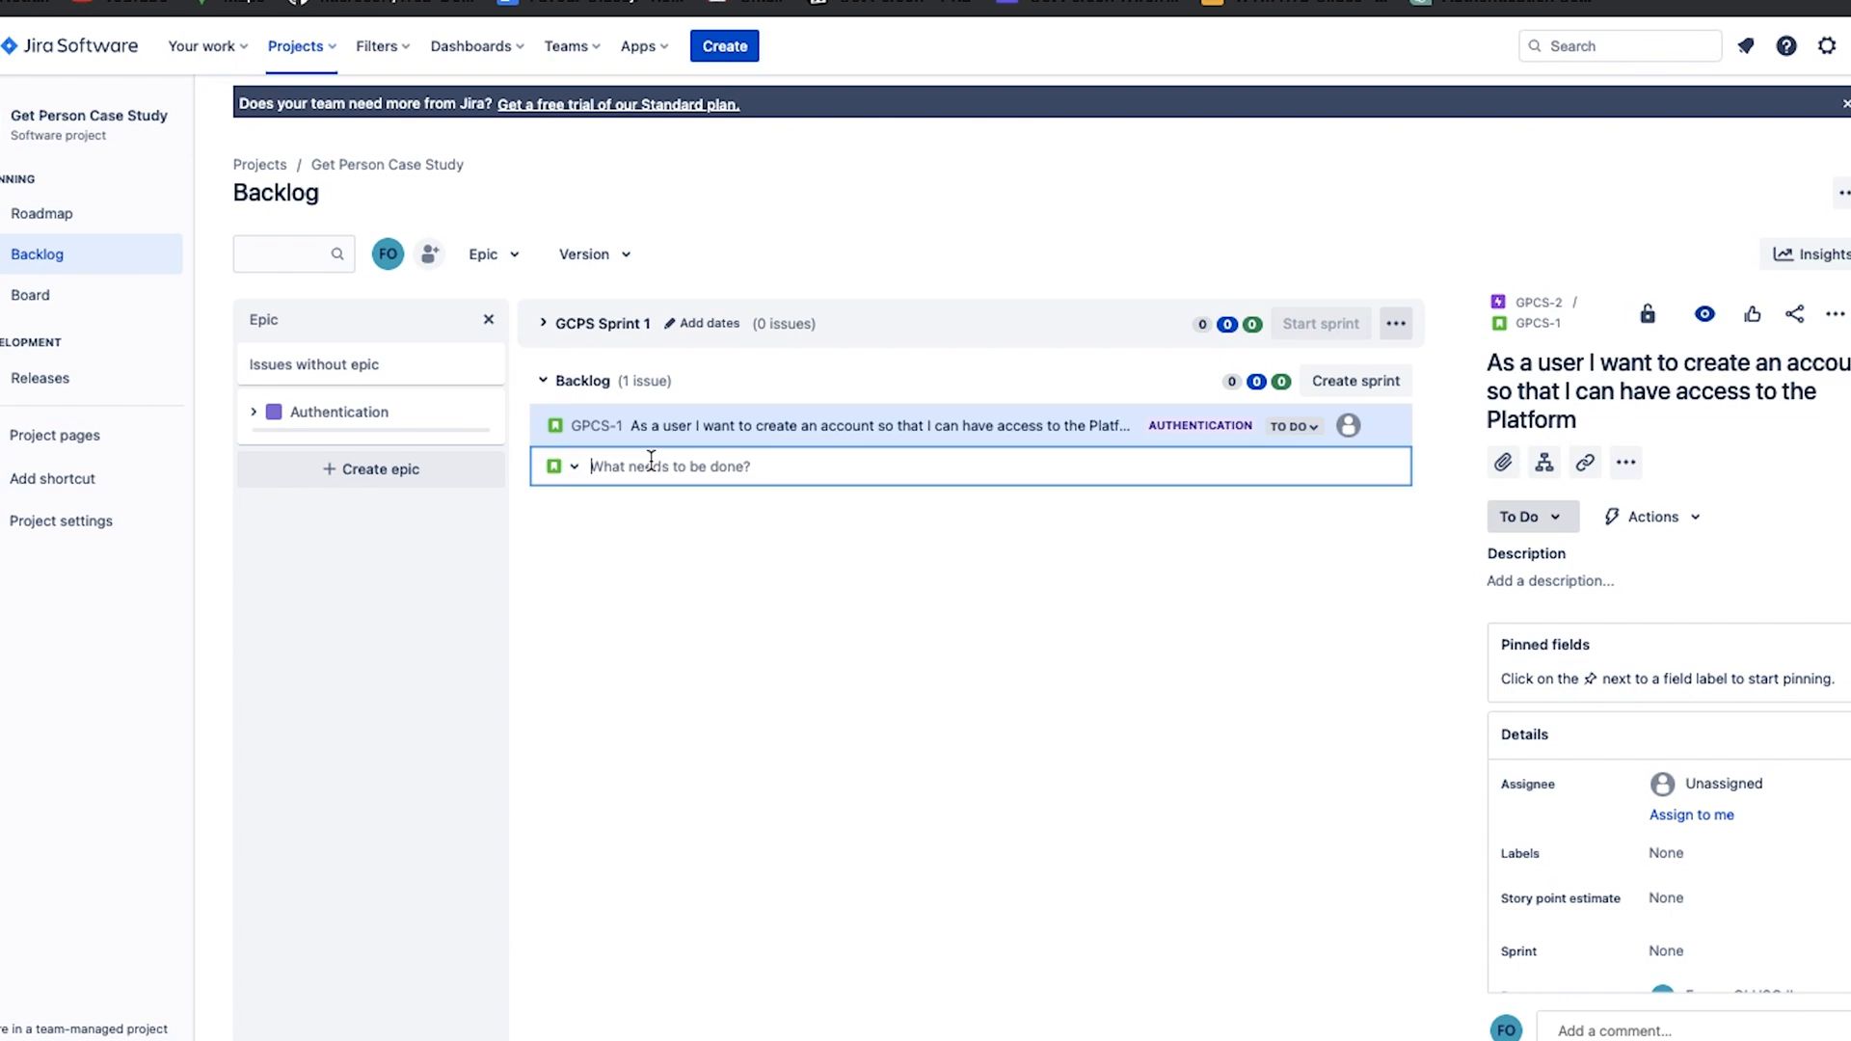
pyautogui.write('As a user i wan to login to my account')
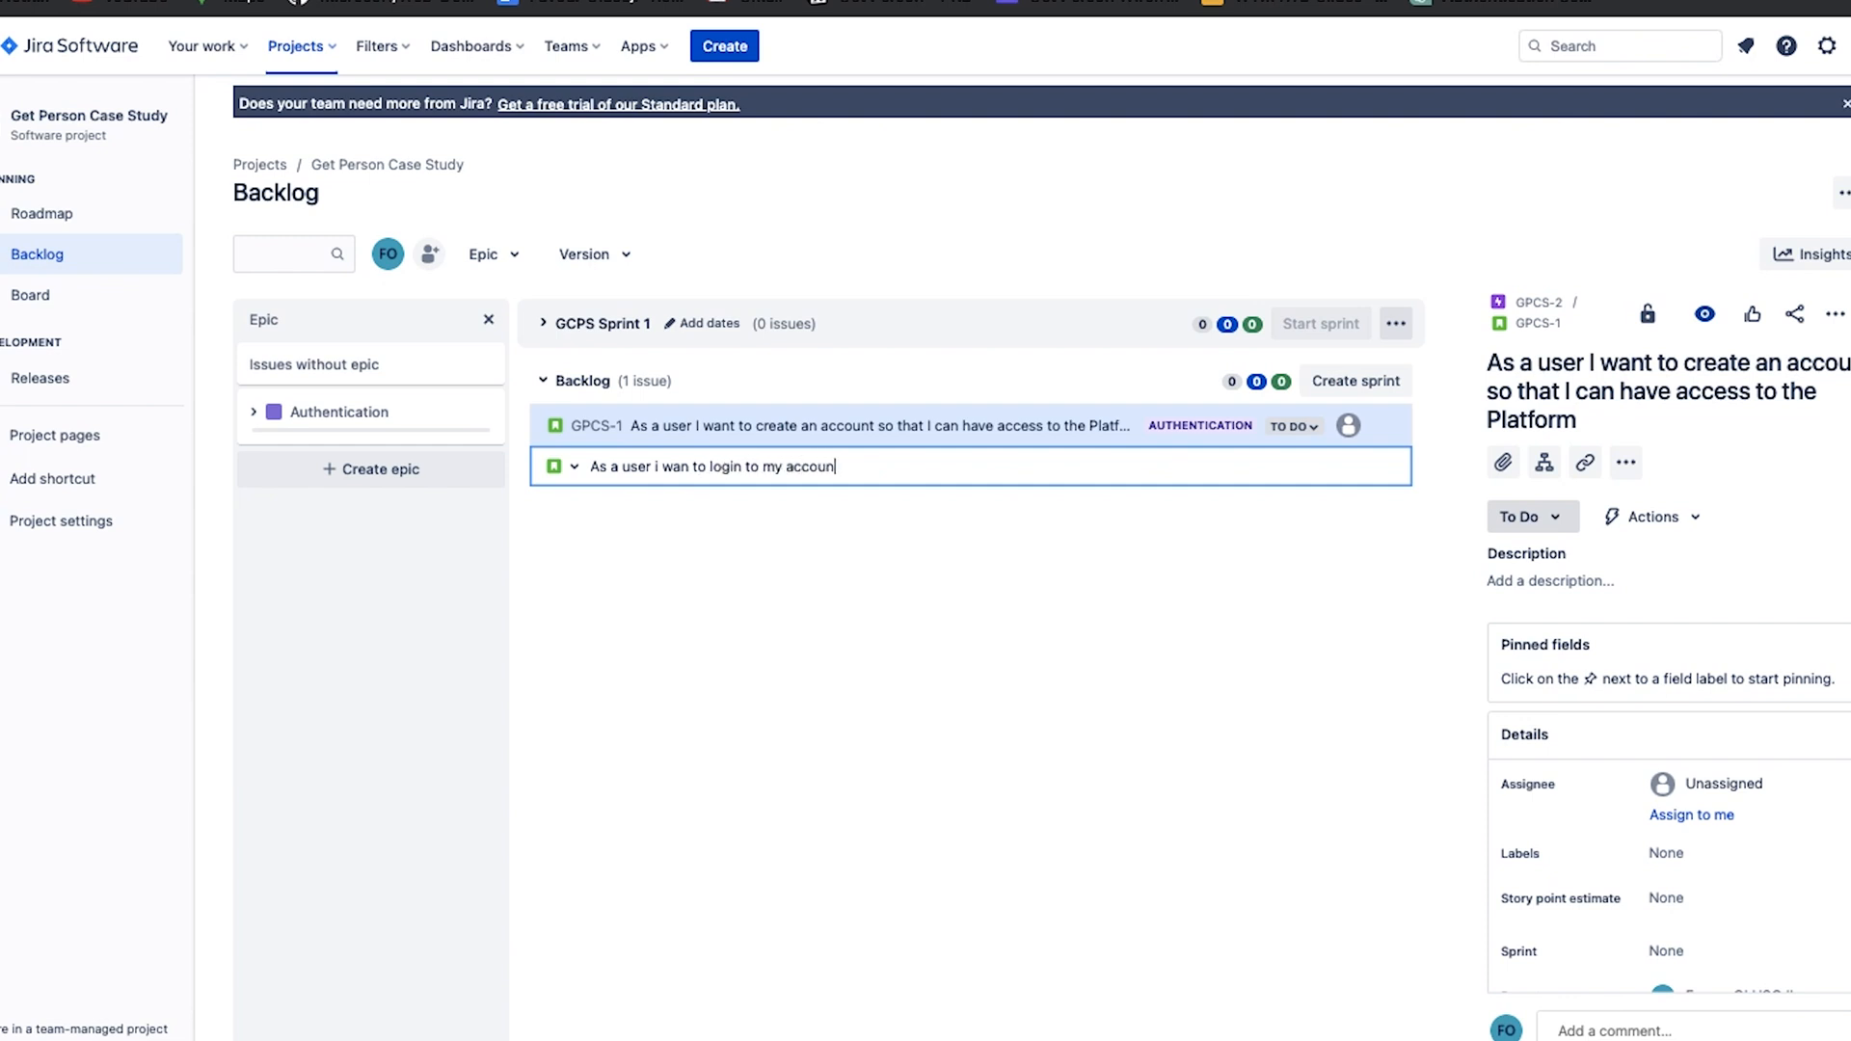
pyautogui.click(652, 557)
pyautogui.click(628, 471)
pyautogui.press('Return')
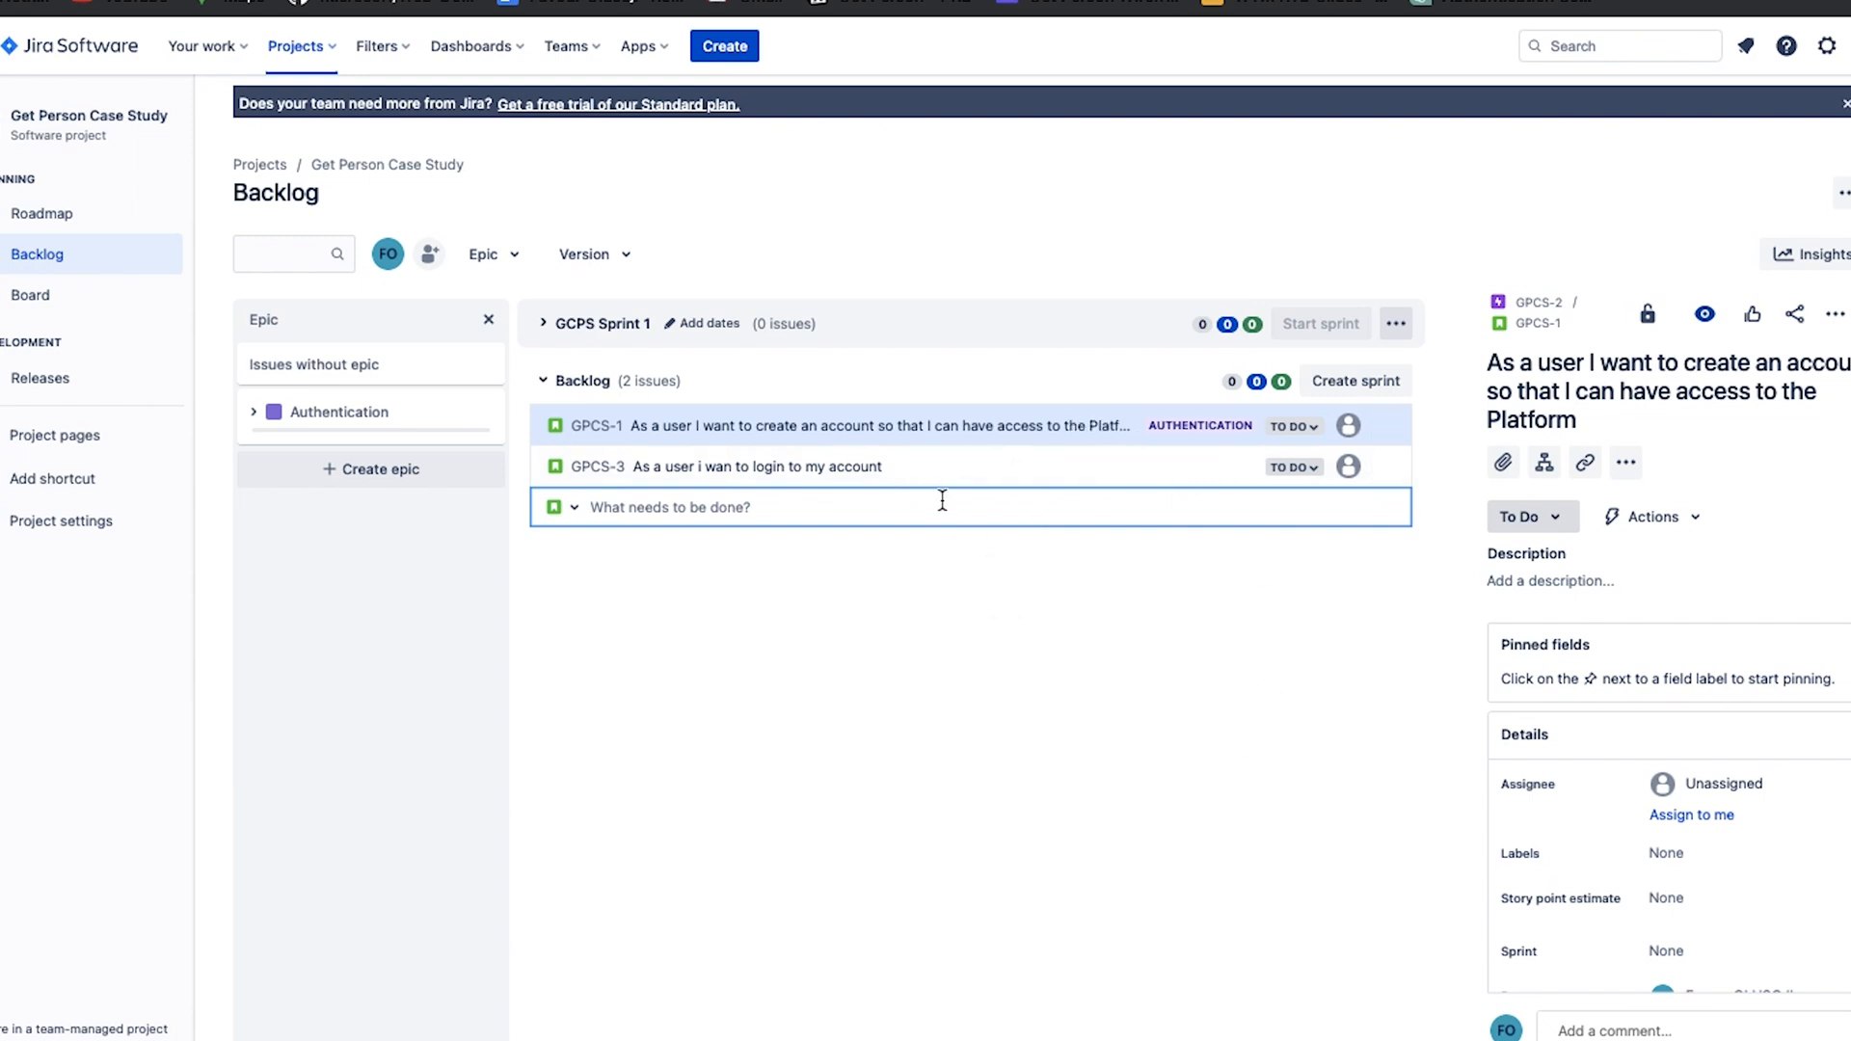
pyautogui.click(966, 473)
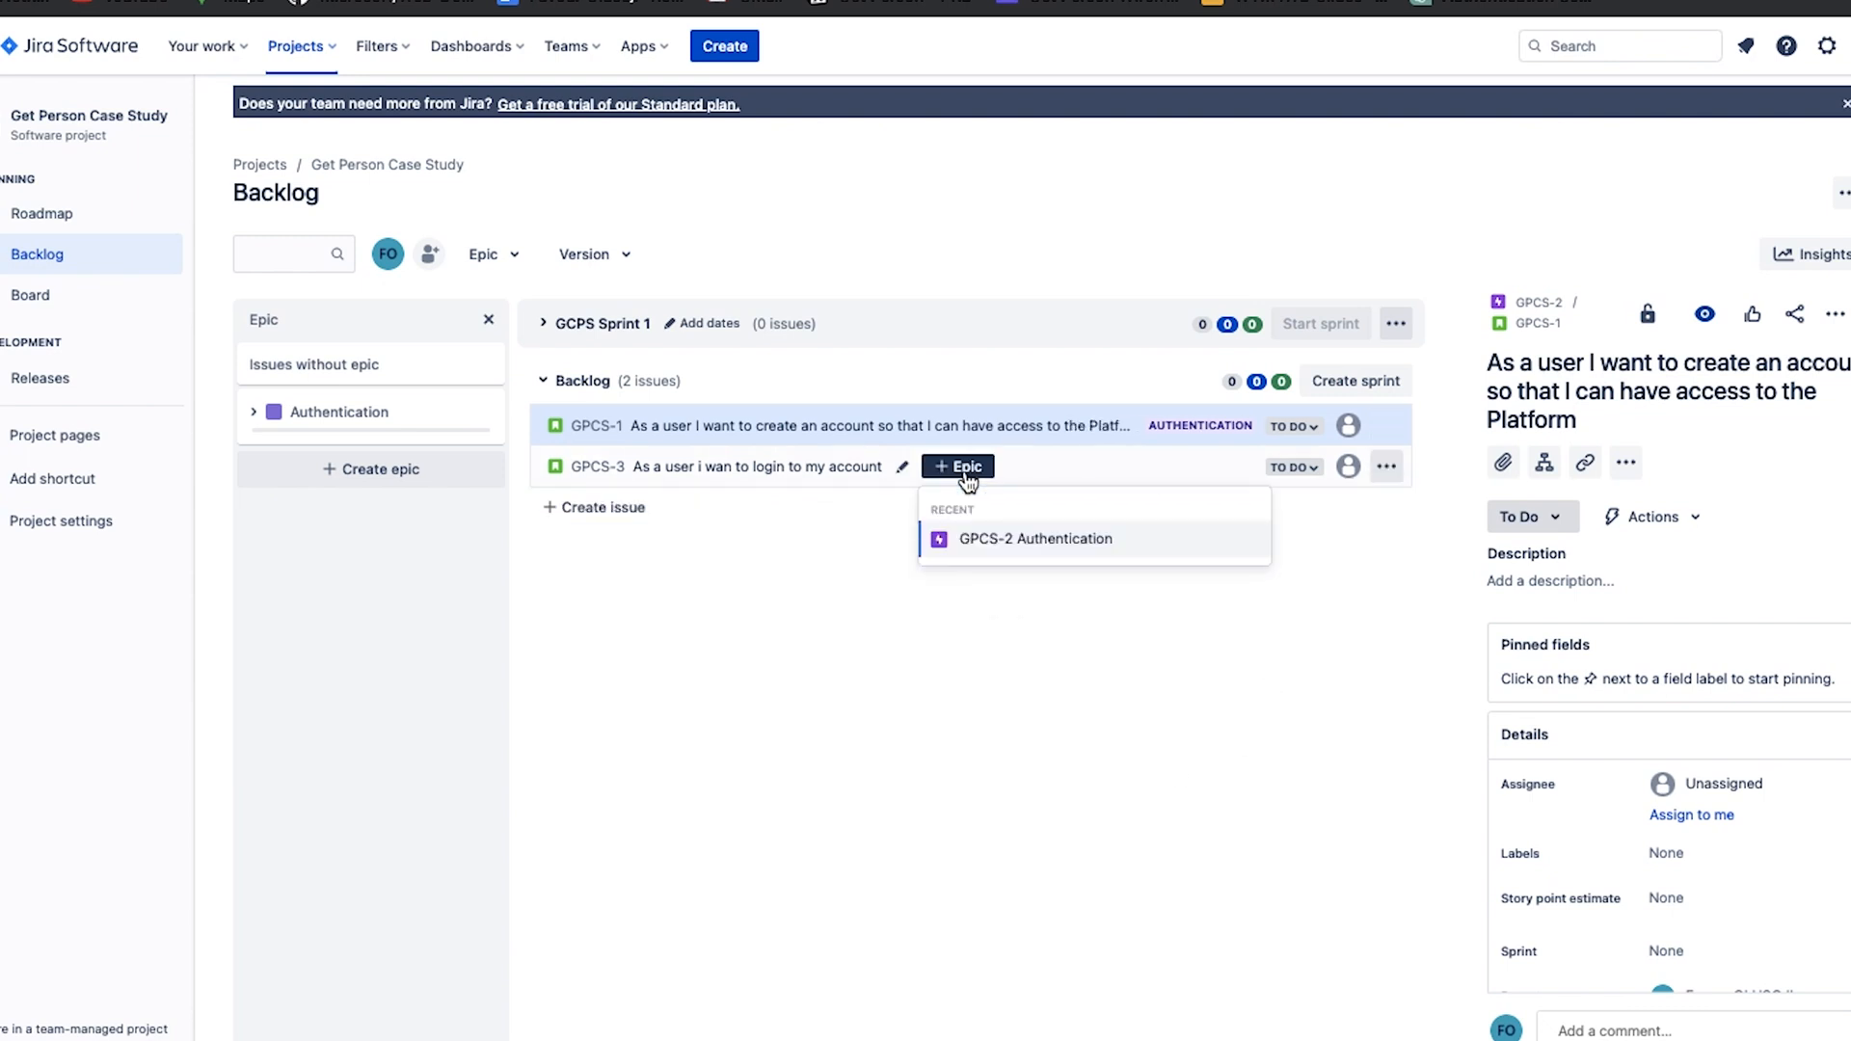
pyautogui.click(995, 551)
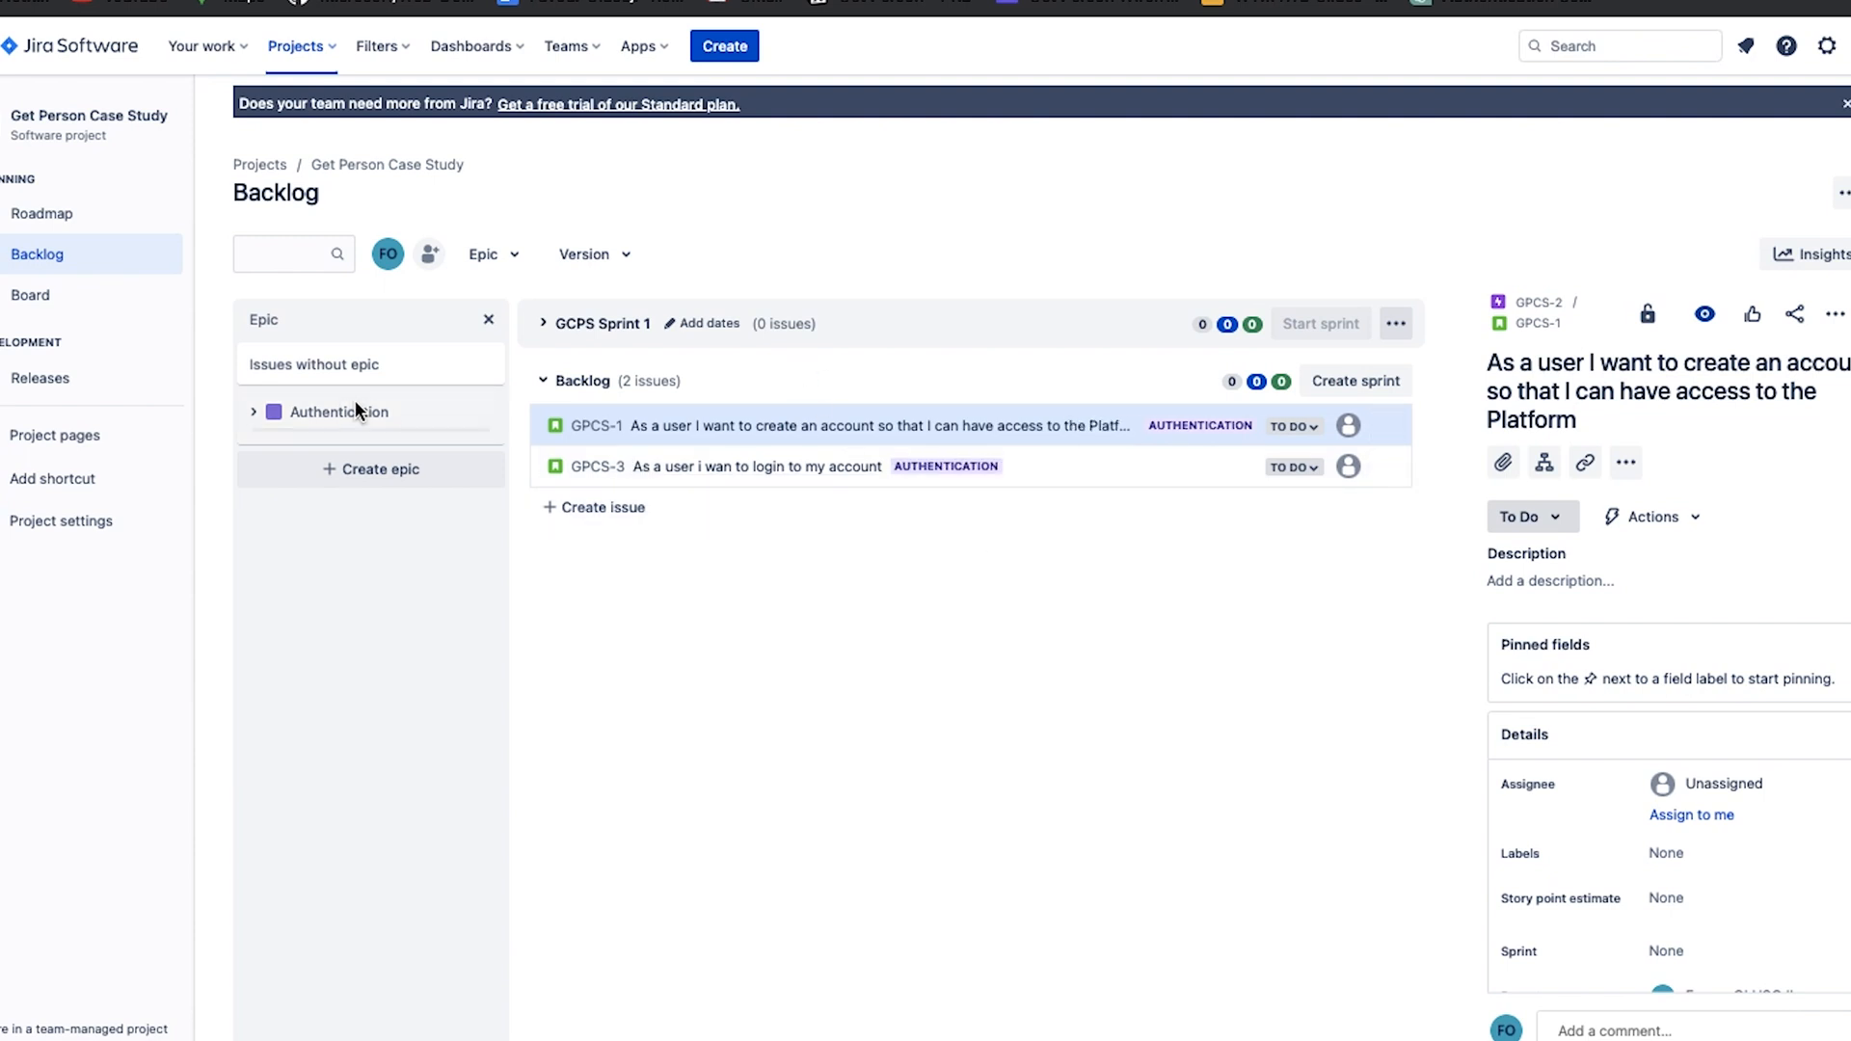
# Create a backlog story titled "As a user I want to reset my password" and add it to the Authentication epic.
pyautogui.click(603, 507)
pyautogui.write('As ')
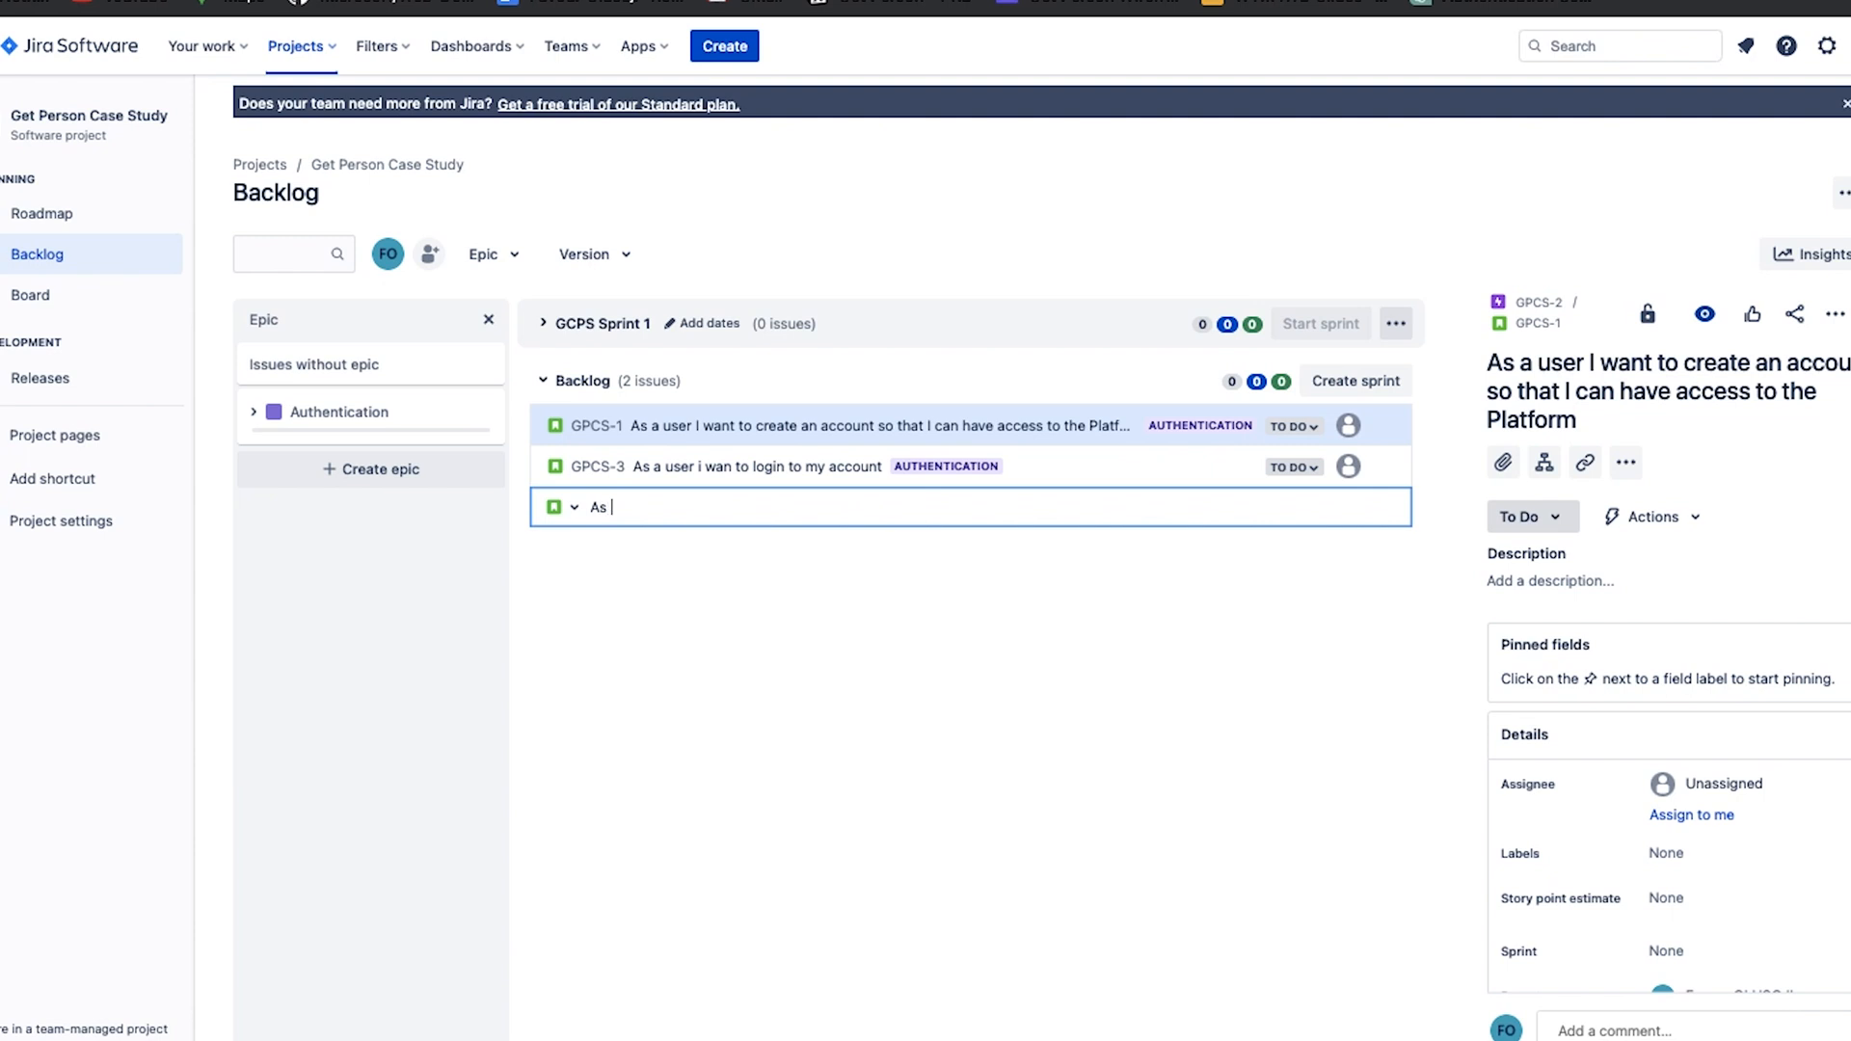
pyautogui.write('a user I want to reset my password')
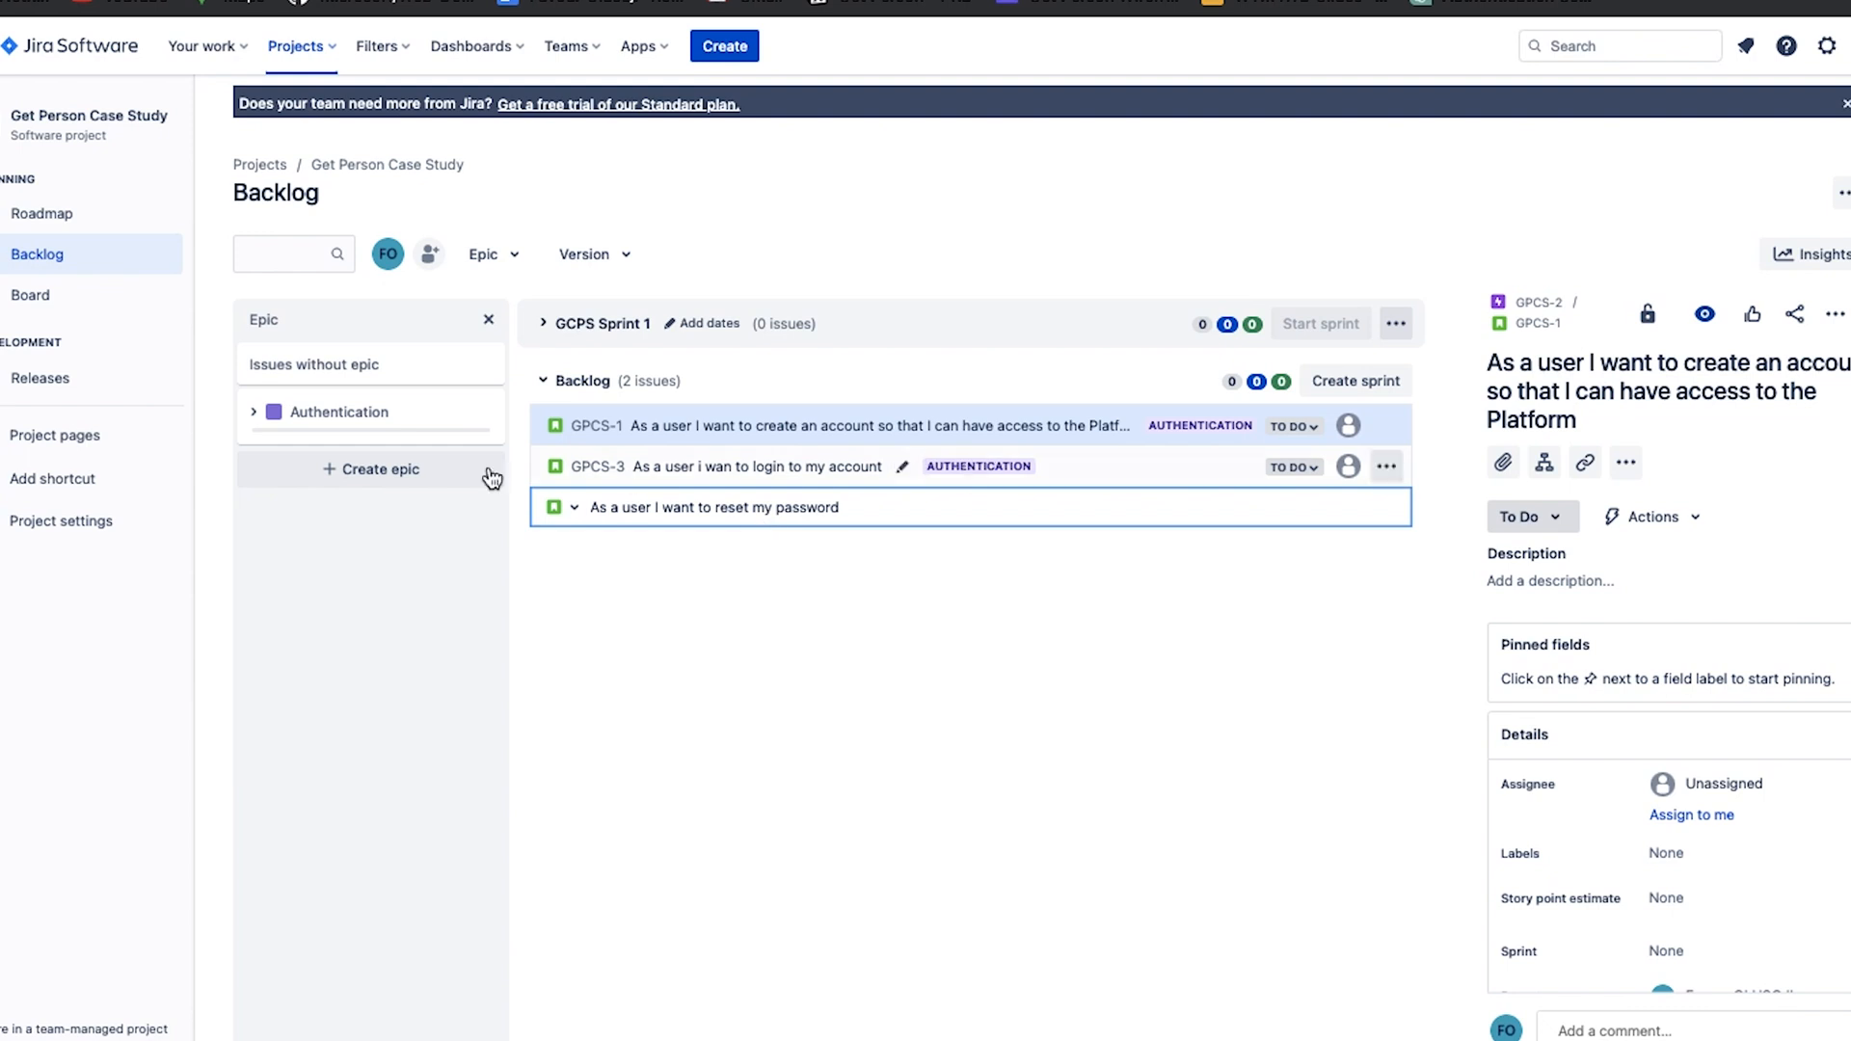
pyautogui.click(382, 412)
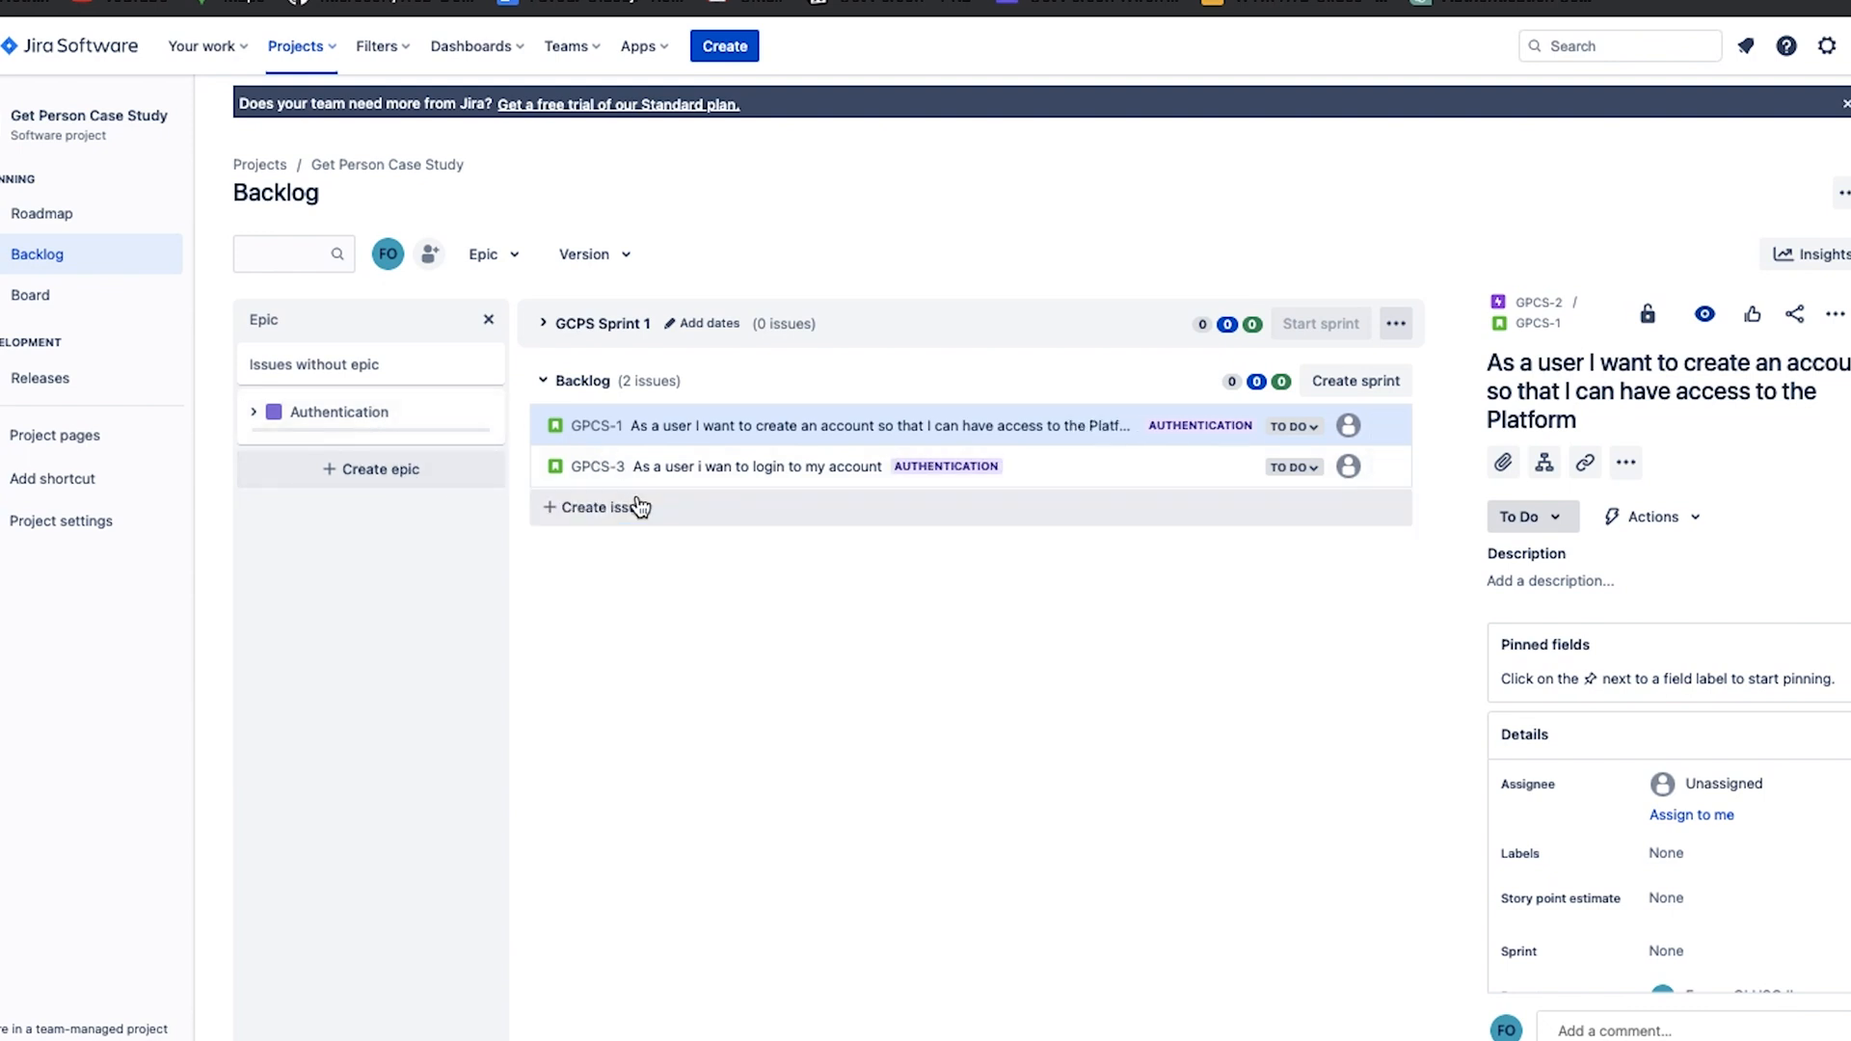
pyautogui.click(638, 506)
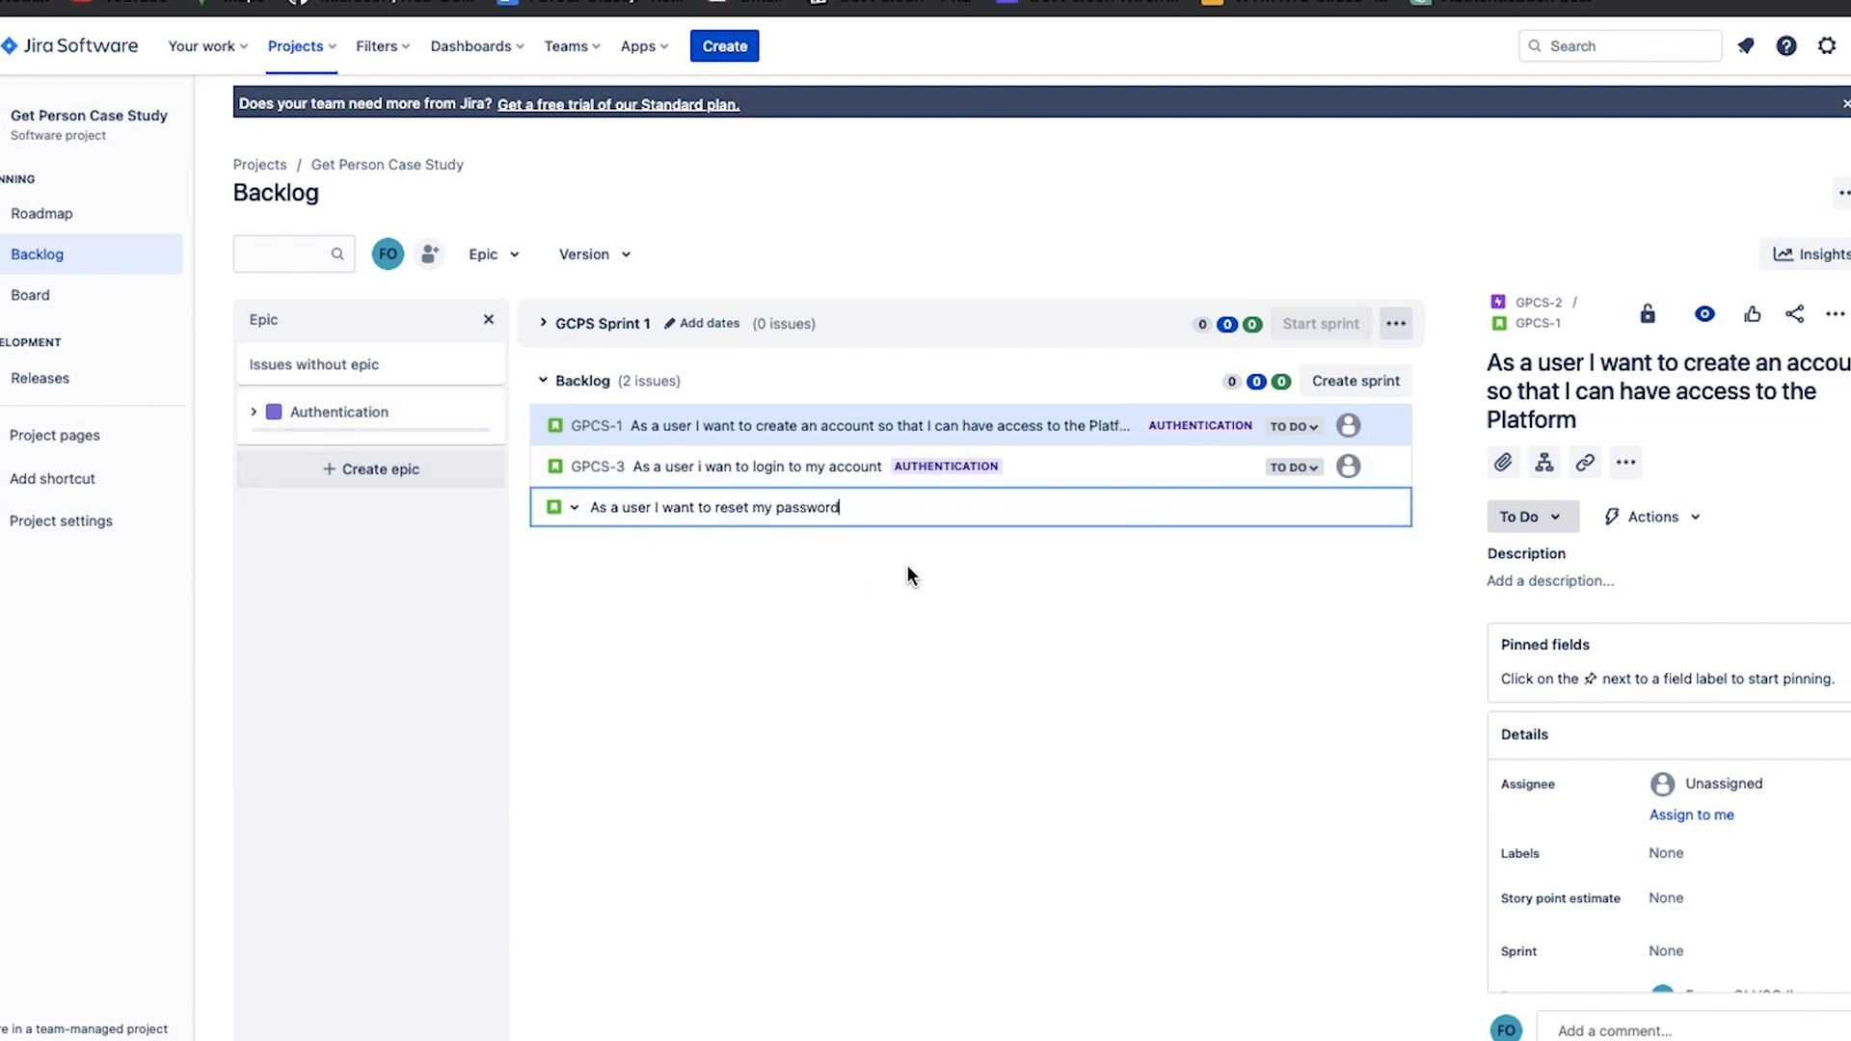
pyautogui.press('Return')
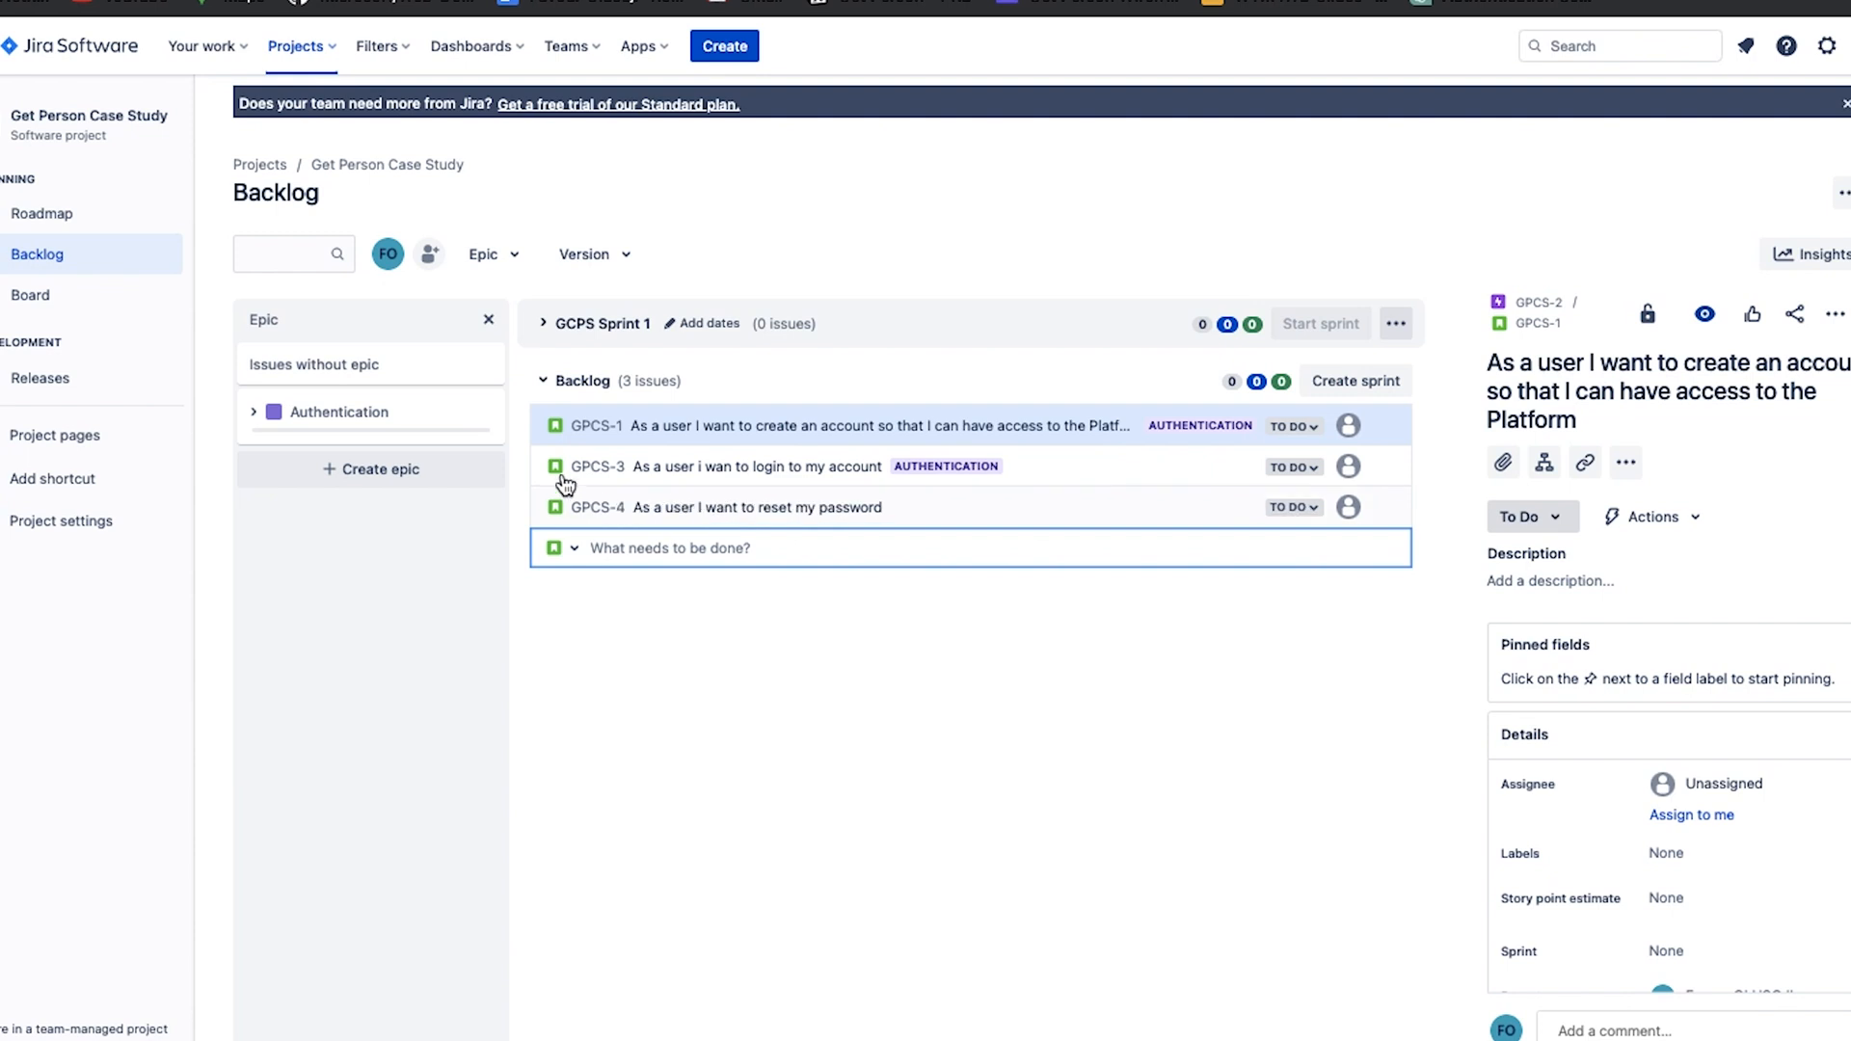
pyautogui.press('Escape')
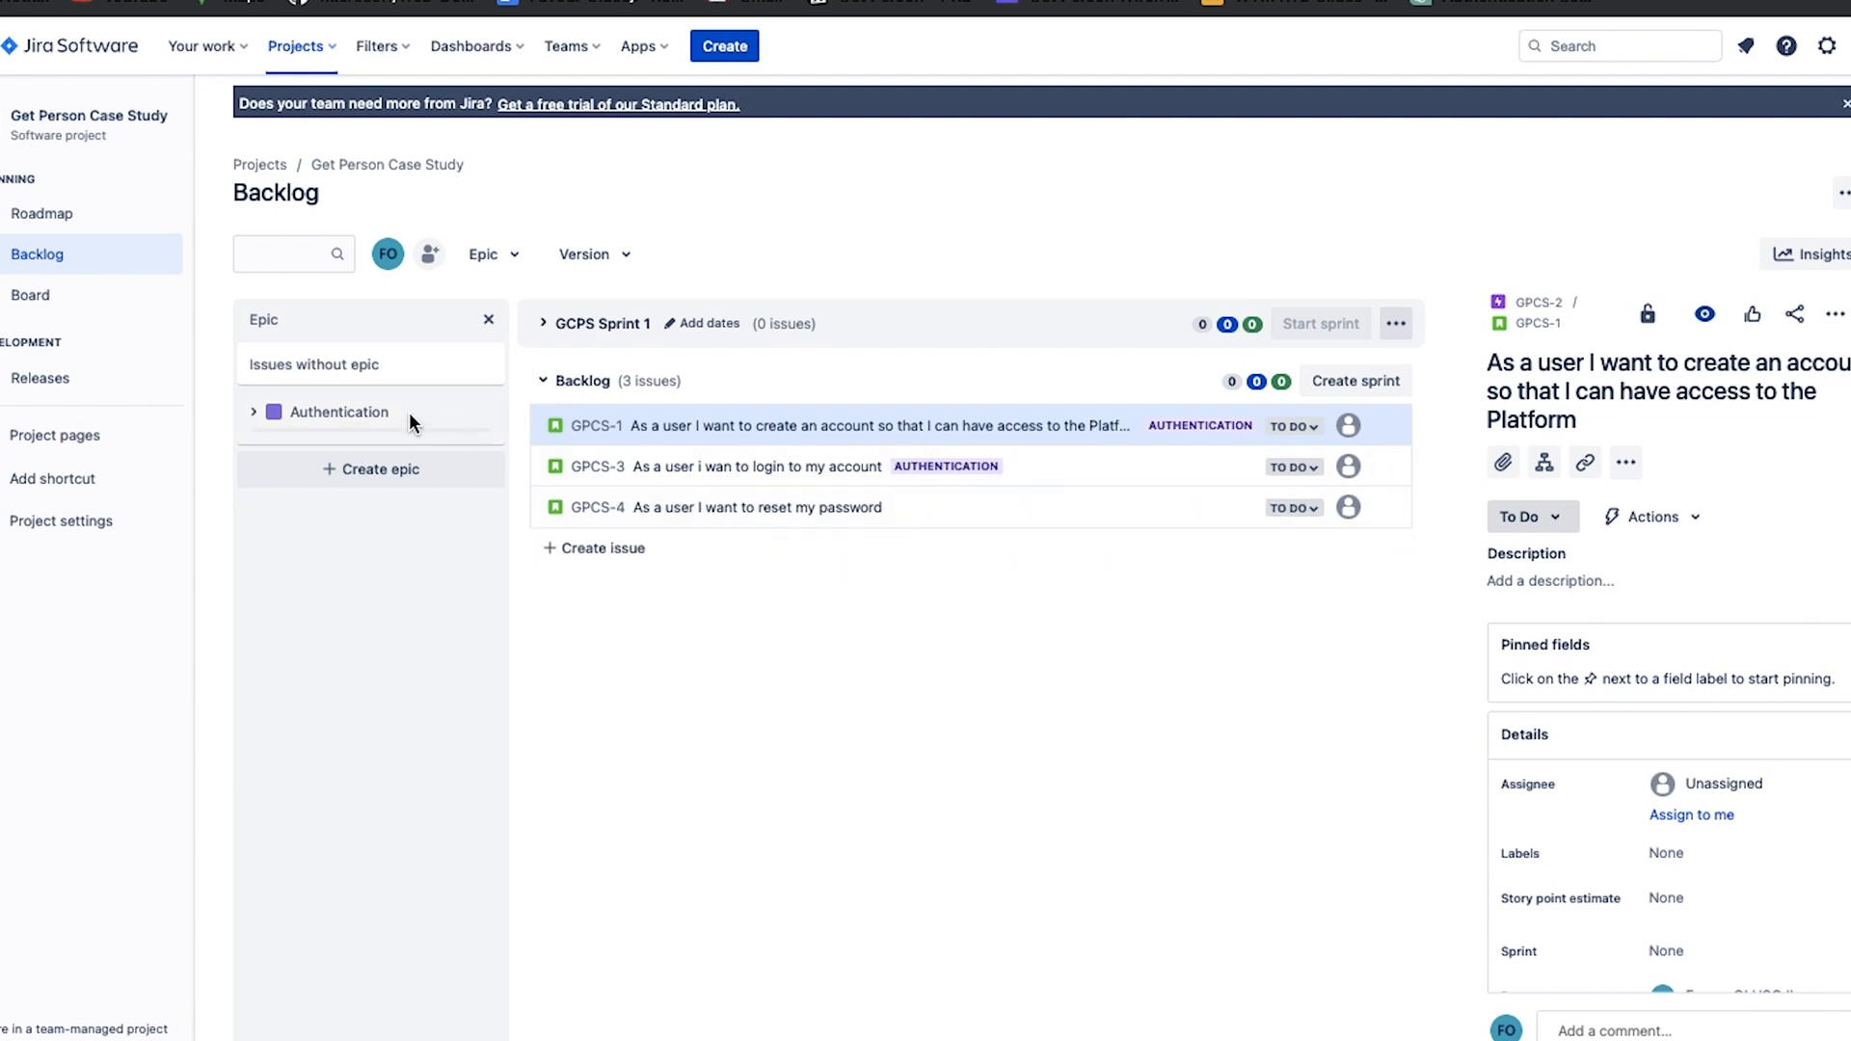
pyautogui.moveTo(599, 509); pyautogui.dragTo(389, 408)
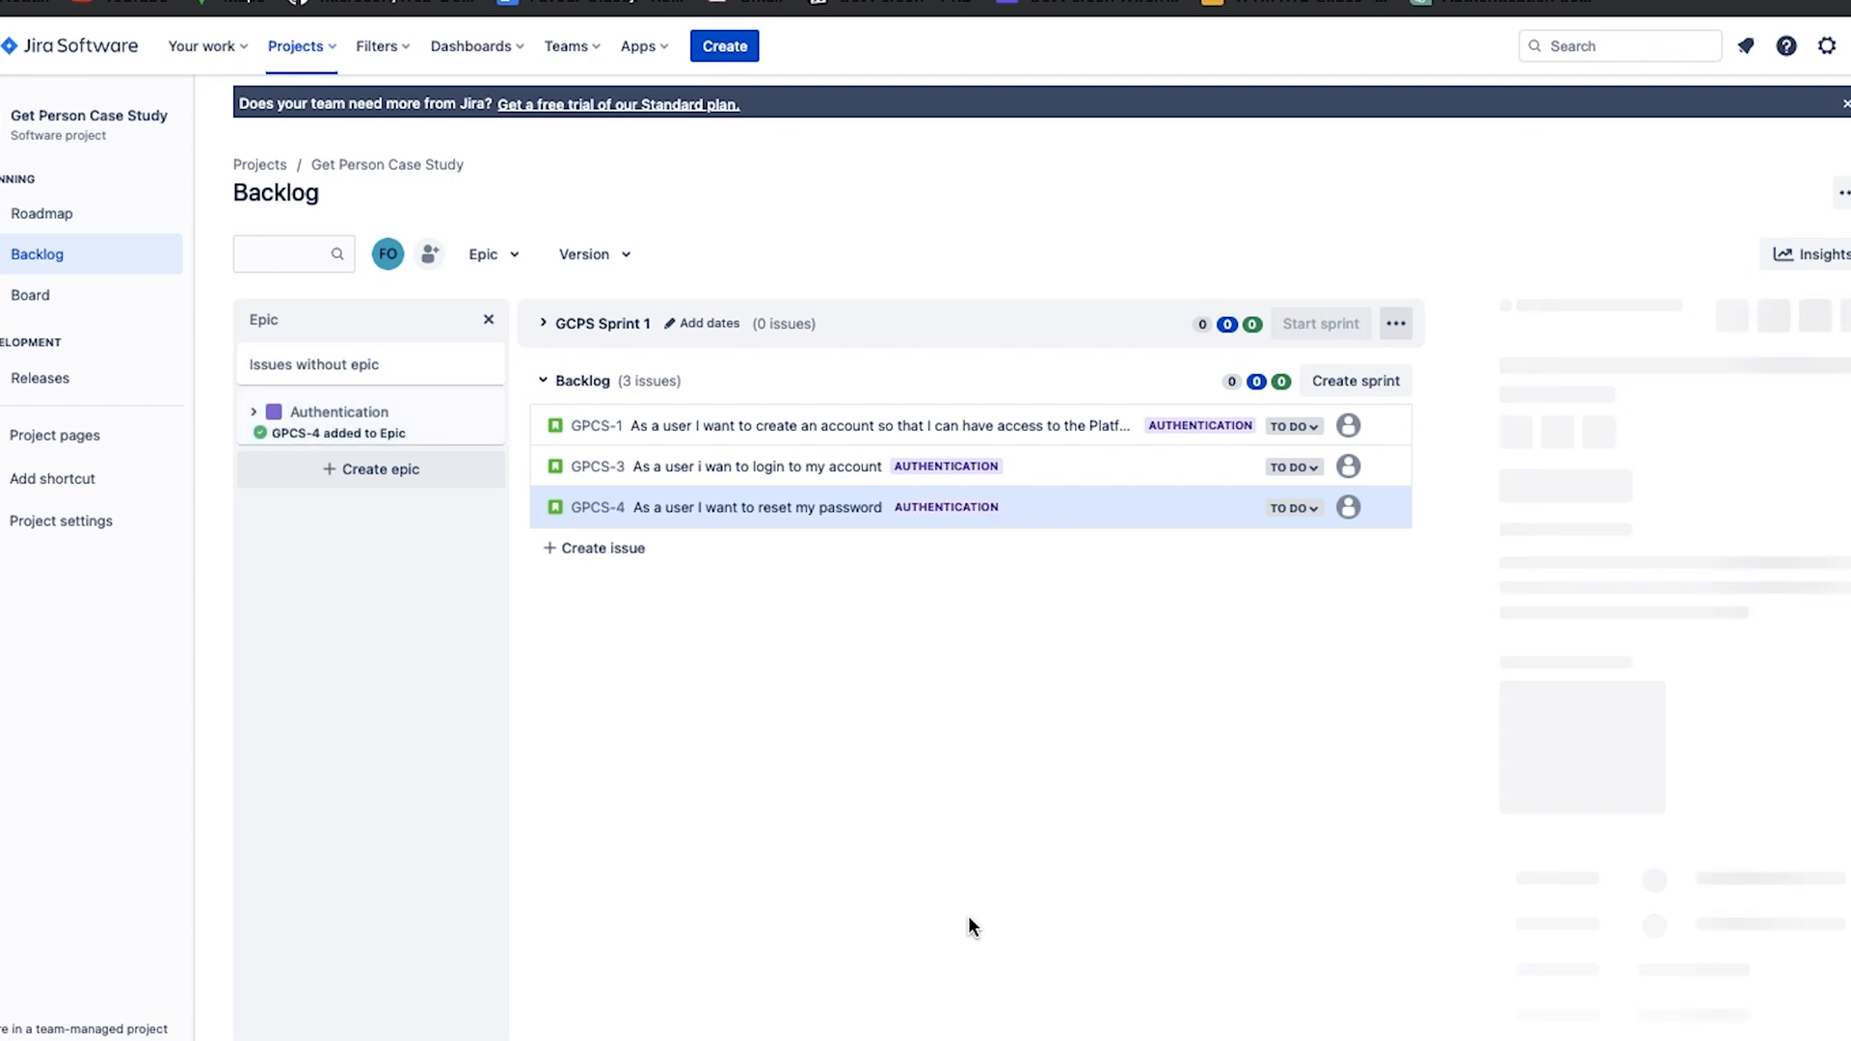
pyautogui.rightClick(969, 917)
pyautogui.press('Escape')
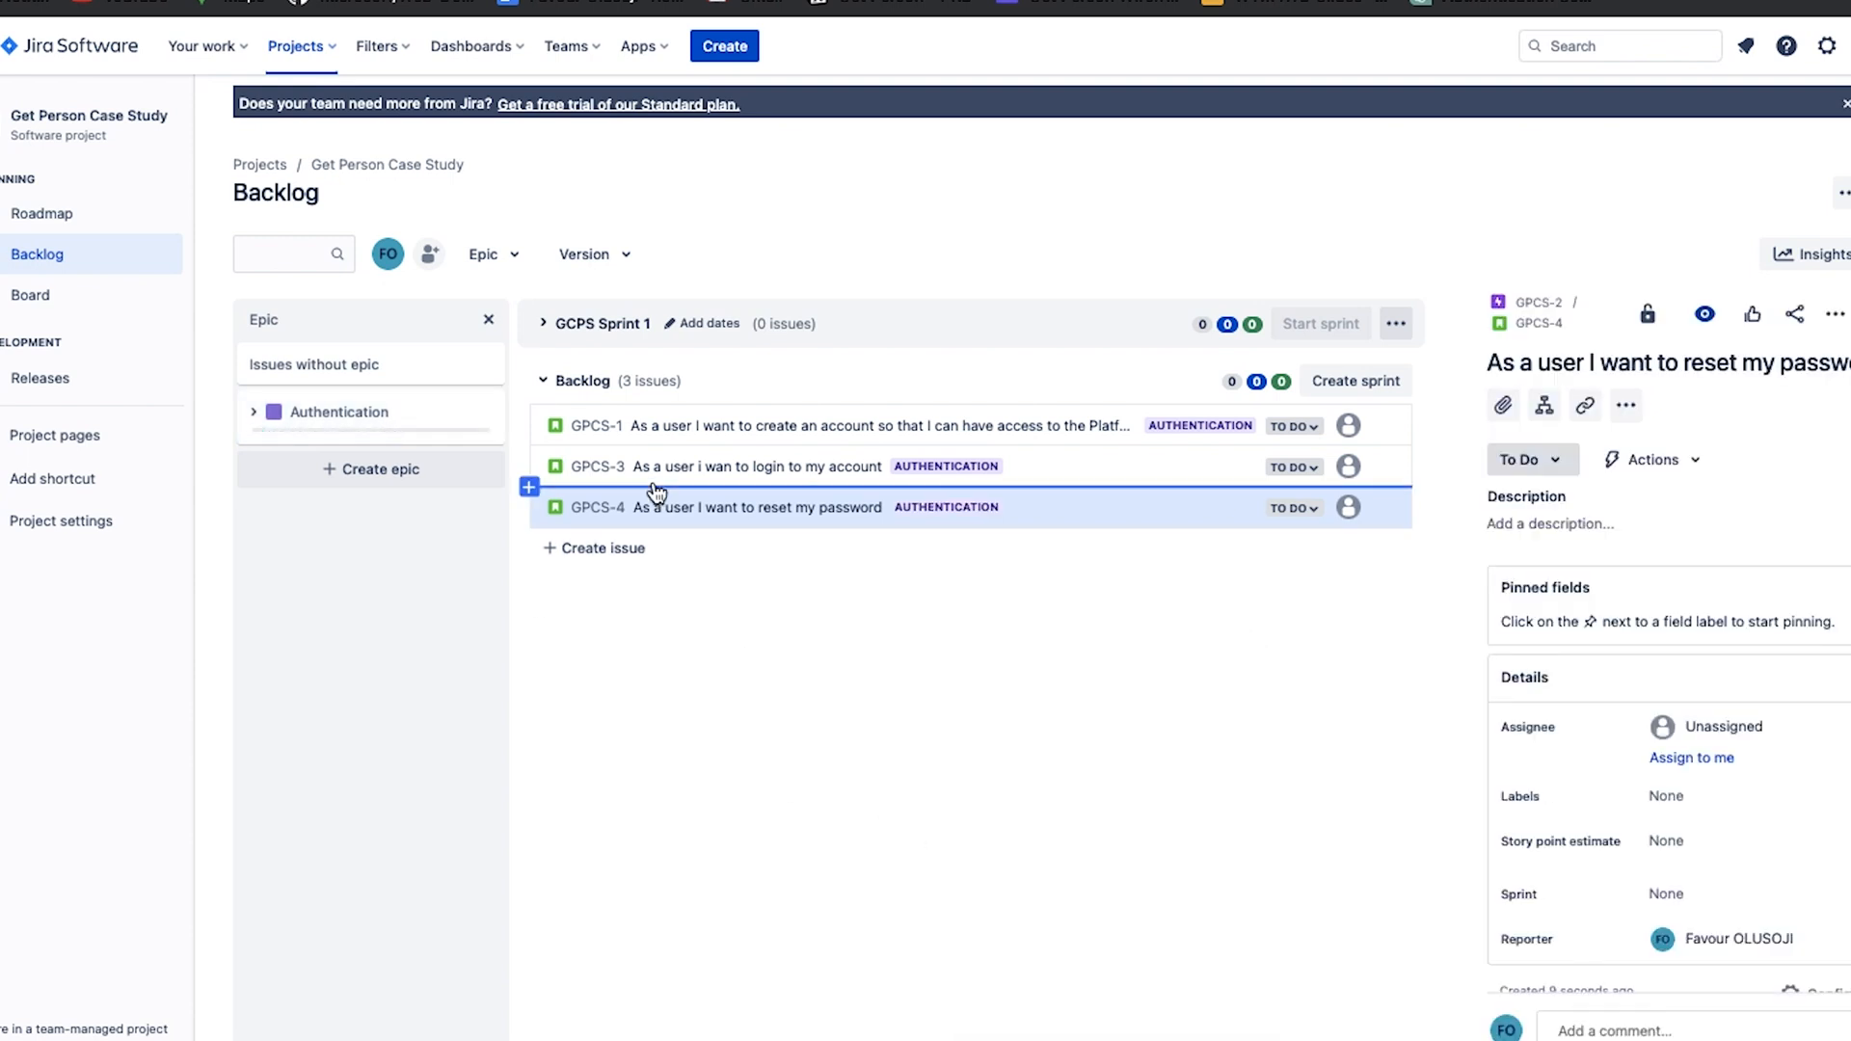
# Create a second epic named "Add a job" below the Authentication epic.
pyautogui.click(395, 468)
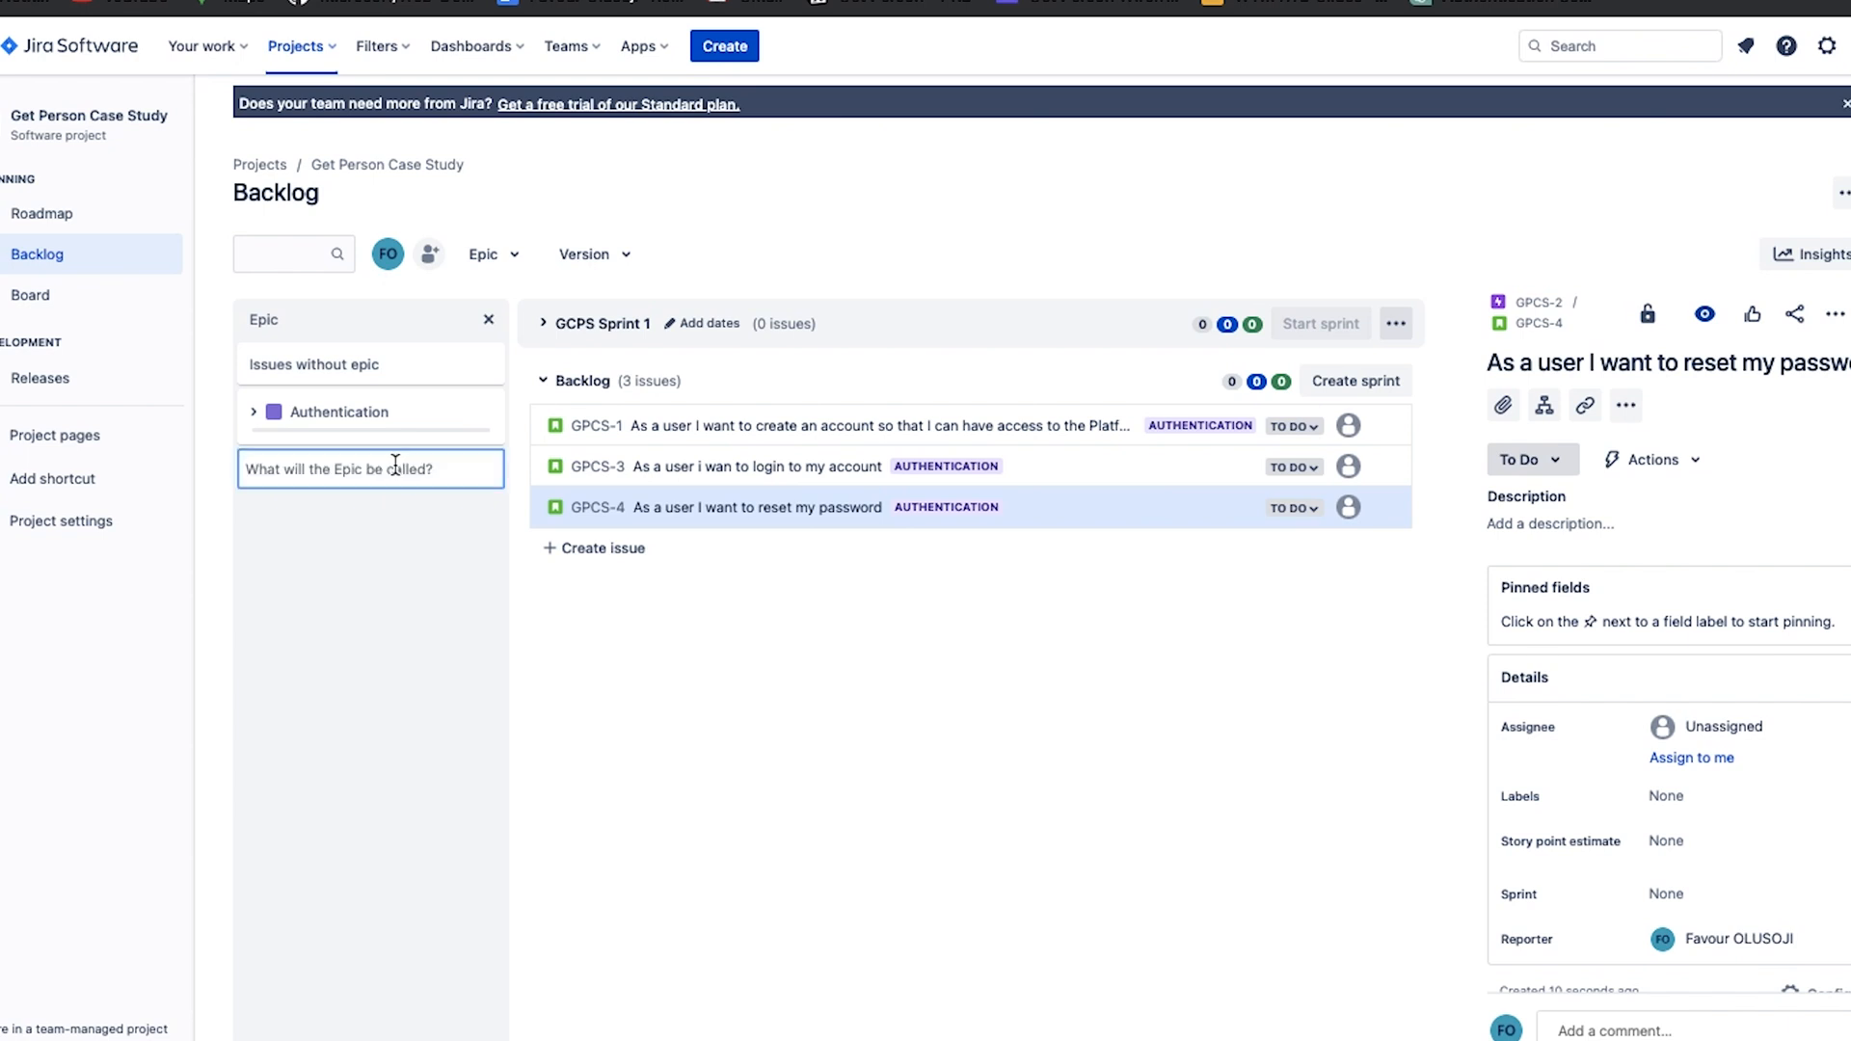
pyautogui.write('Add')
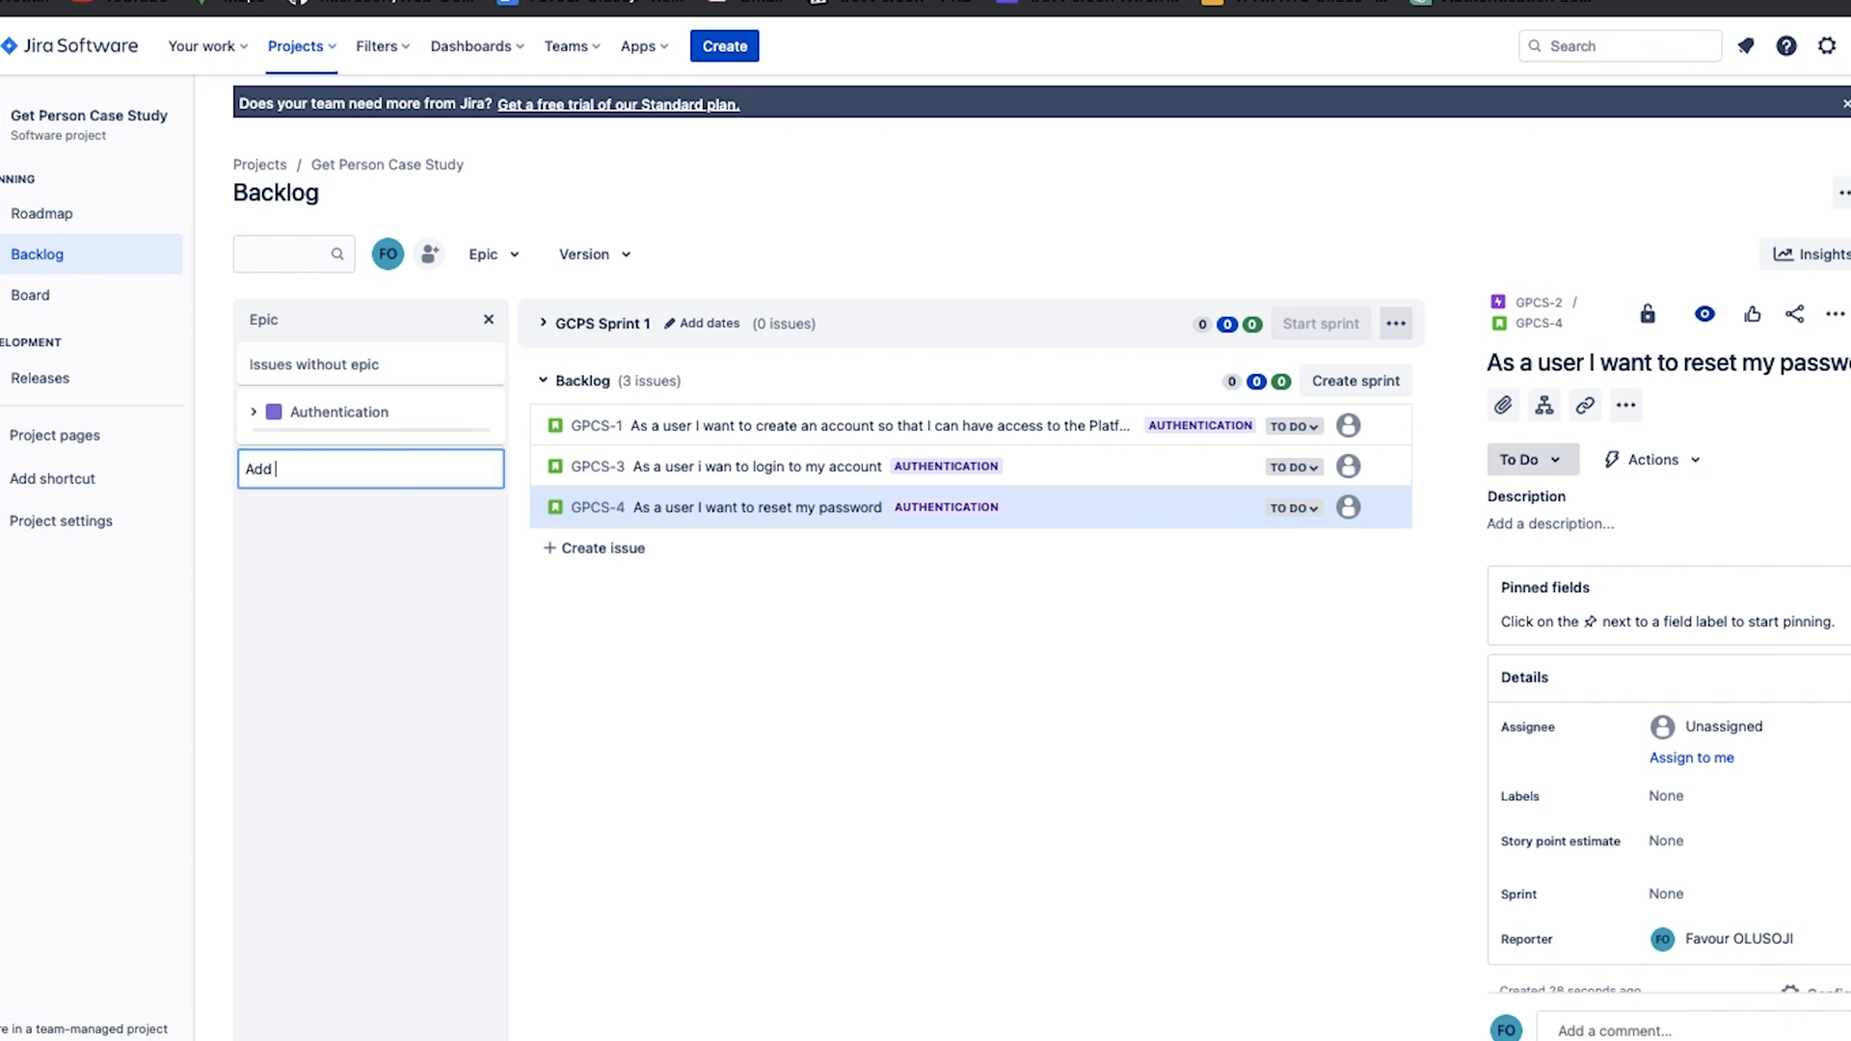
pyautogui.write(' a job')
pyautogui.click(939, 793)
pyautogui.click(386, 455)
pyautogui.press('Return')
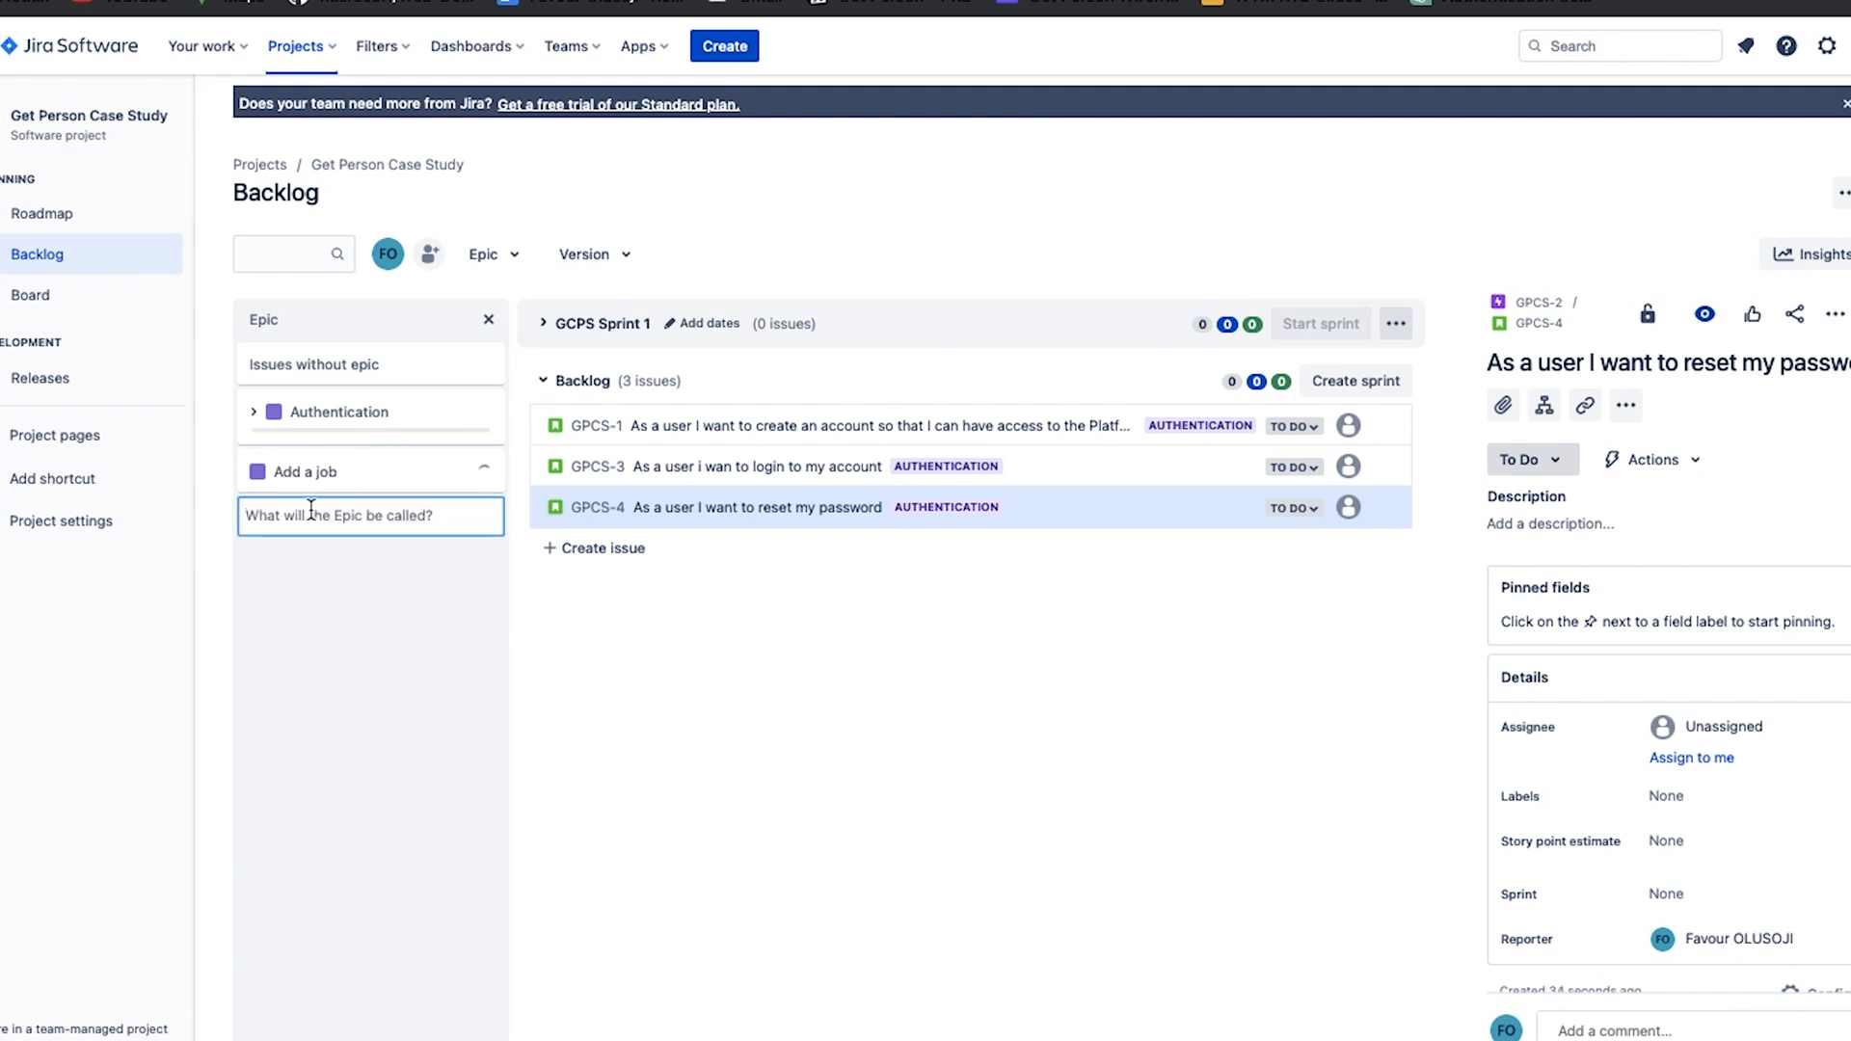
# Create a third epic named "Apply for jobs" below the Add a job epic.
pyautogui.write('A')
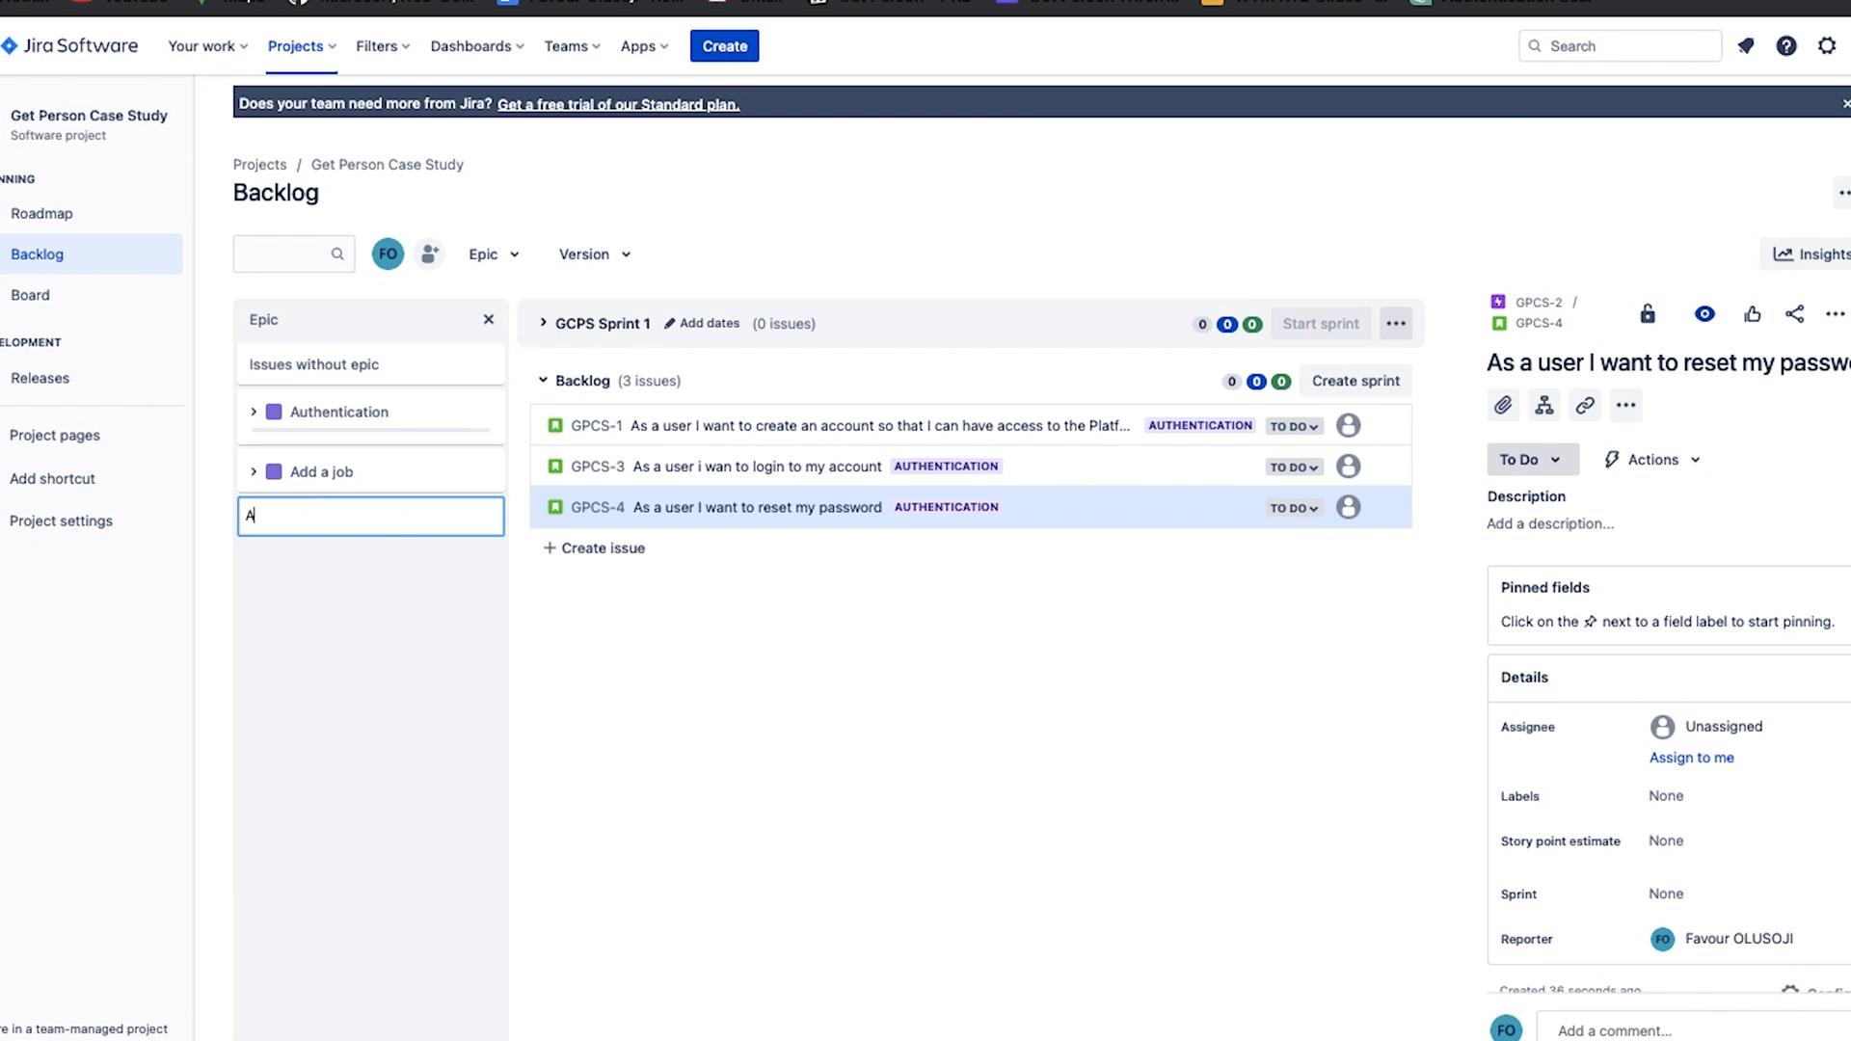
pyautogui.write('pply for jobs')
pyautogui.press('Return')
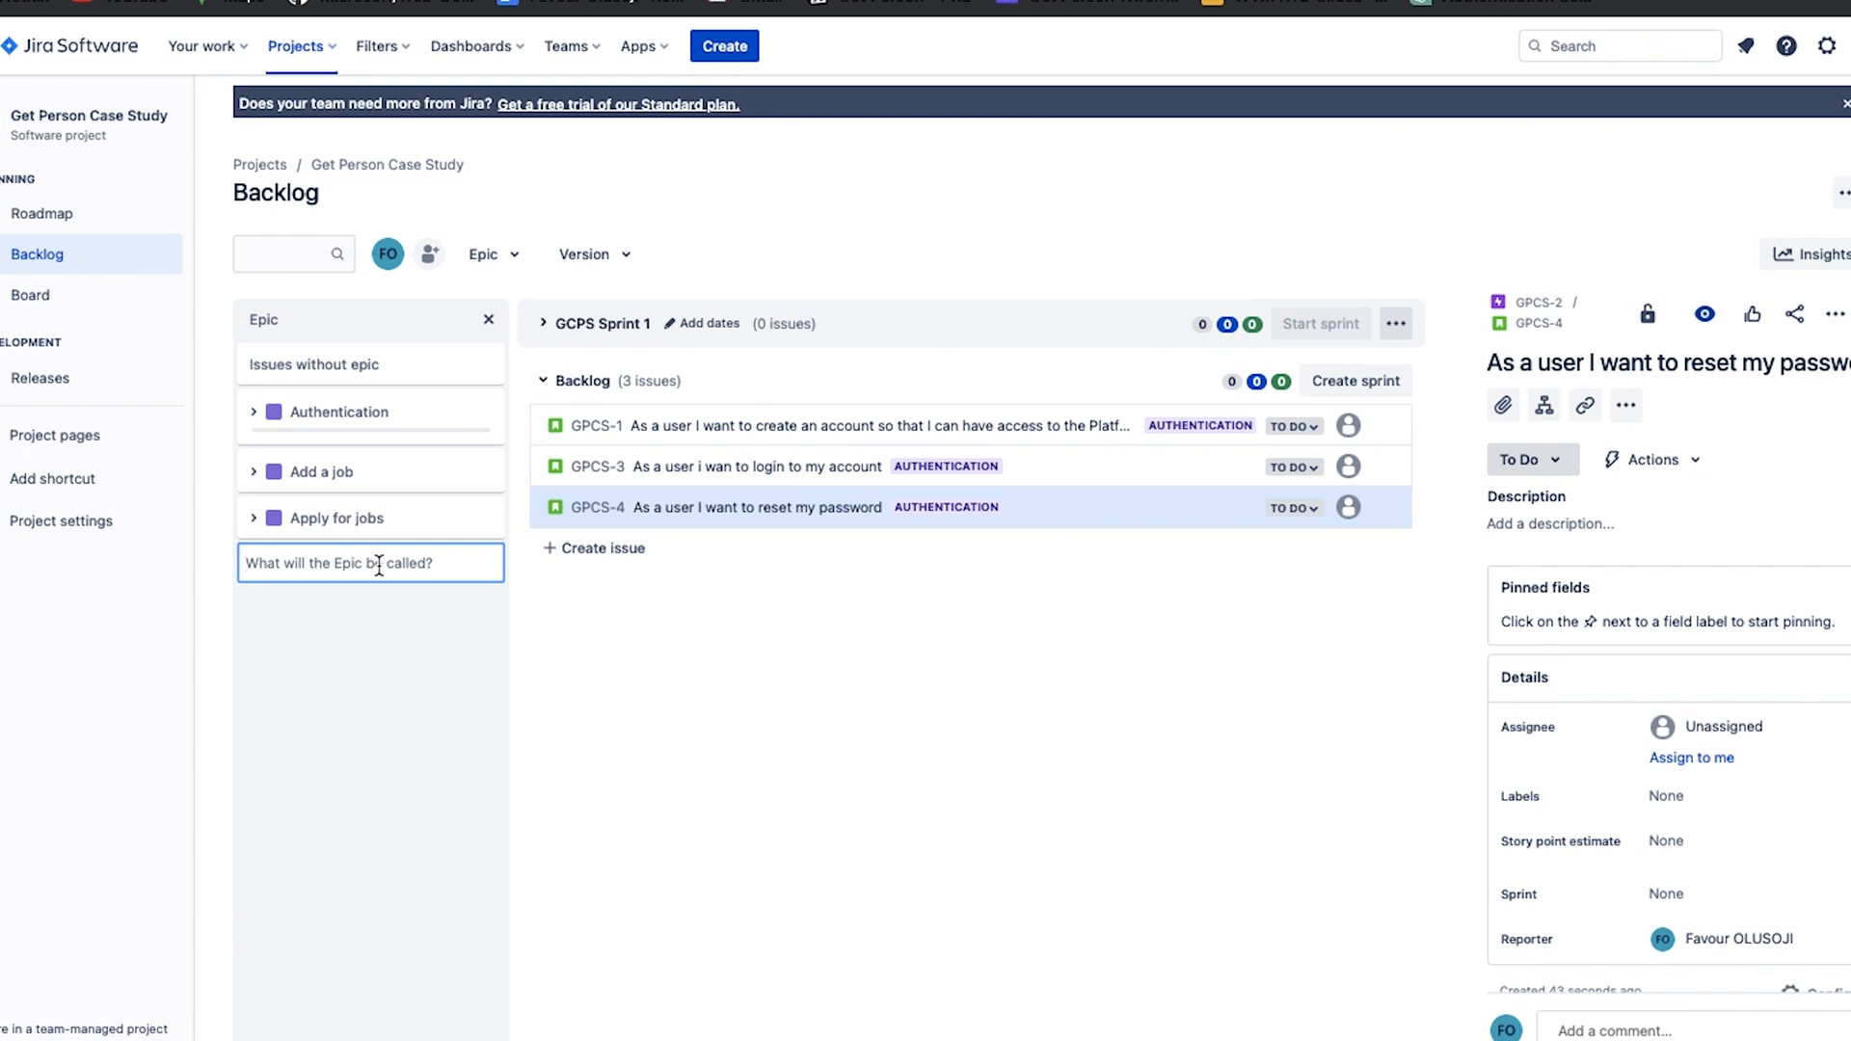
pyautogui.click(372, 461)
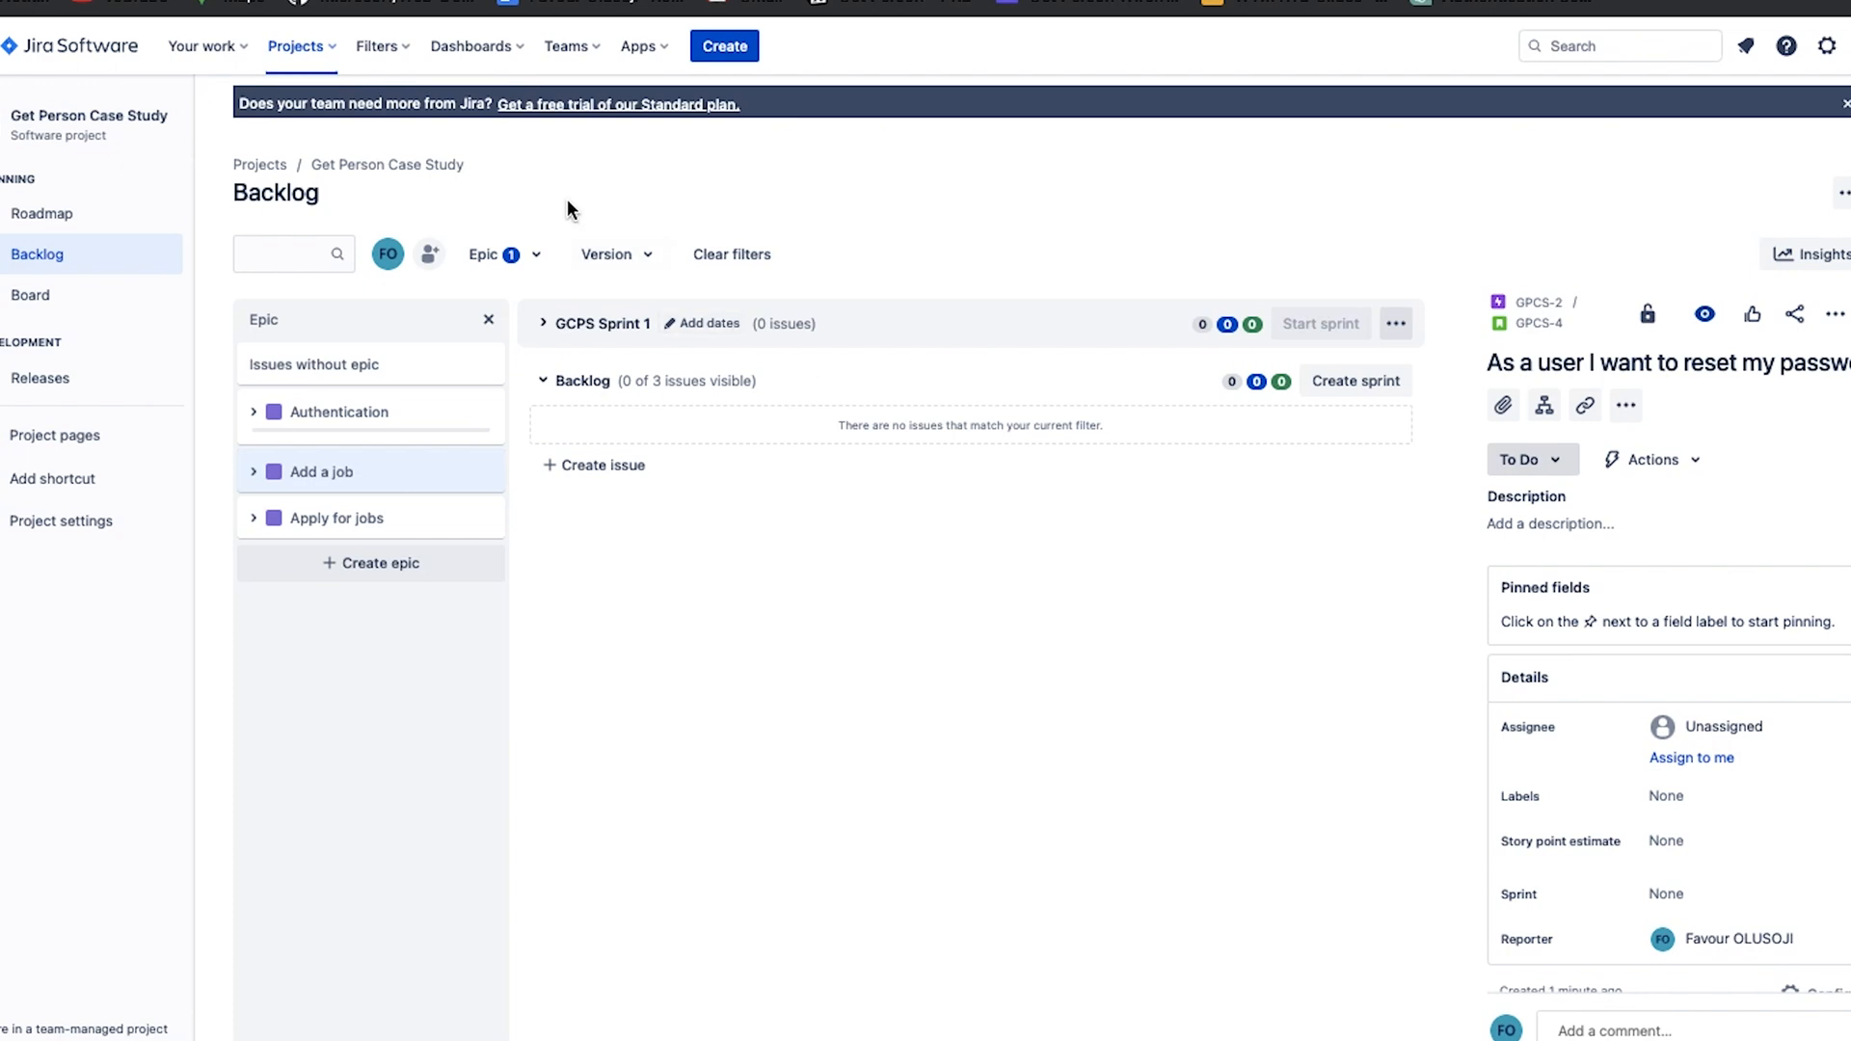
pyautogui.click(514, 254)
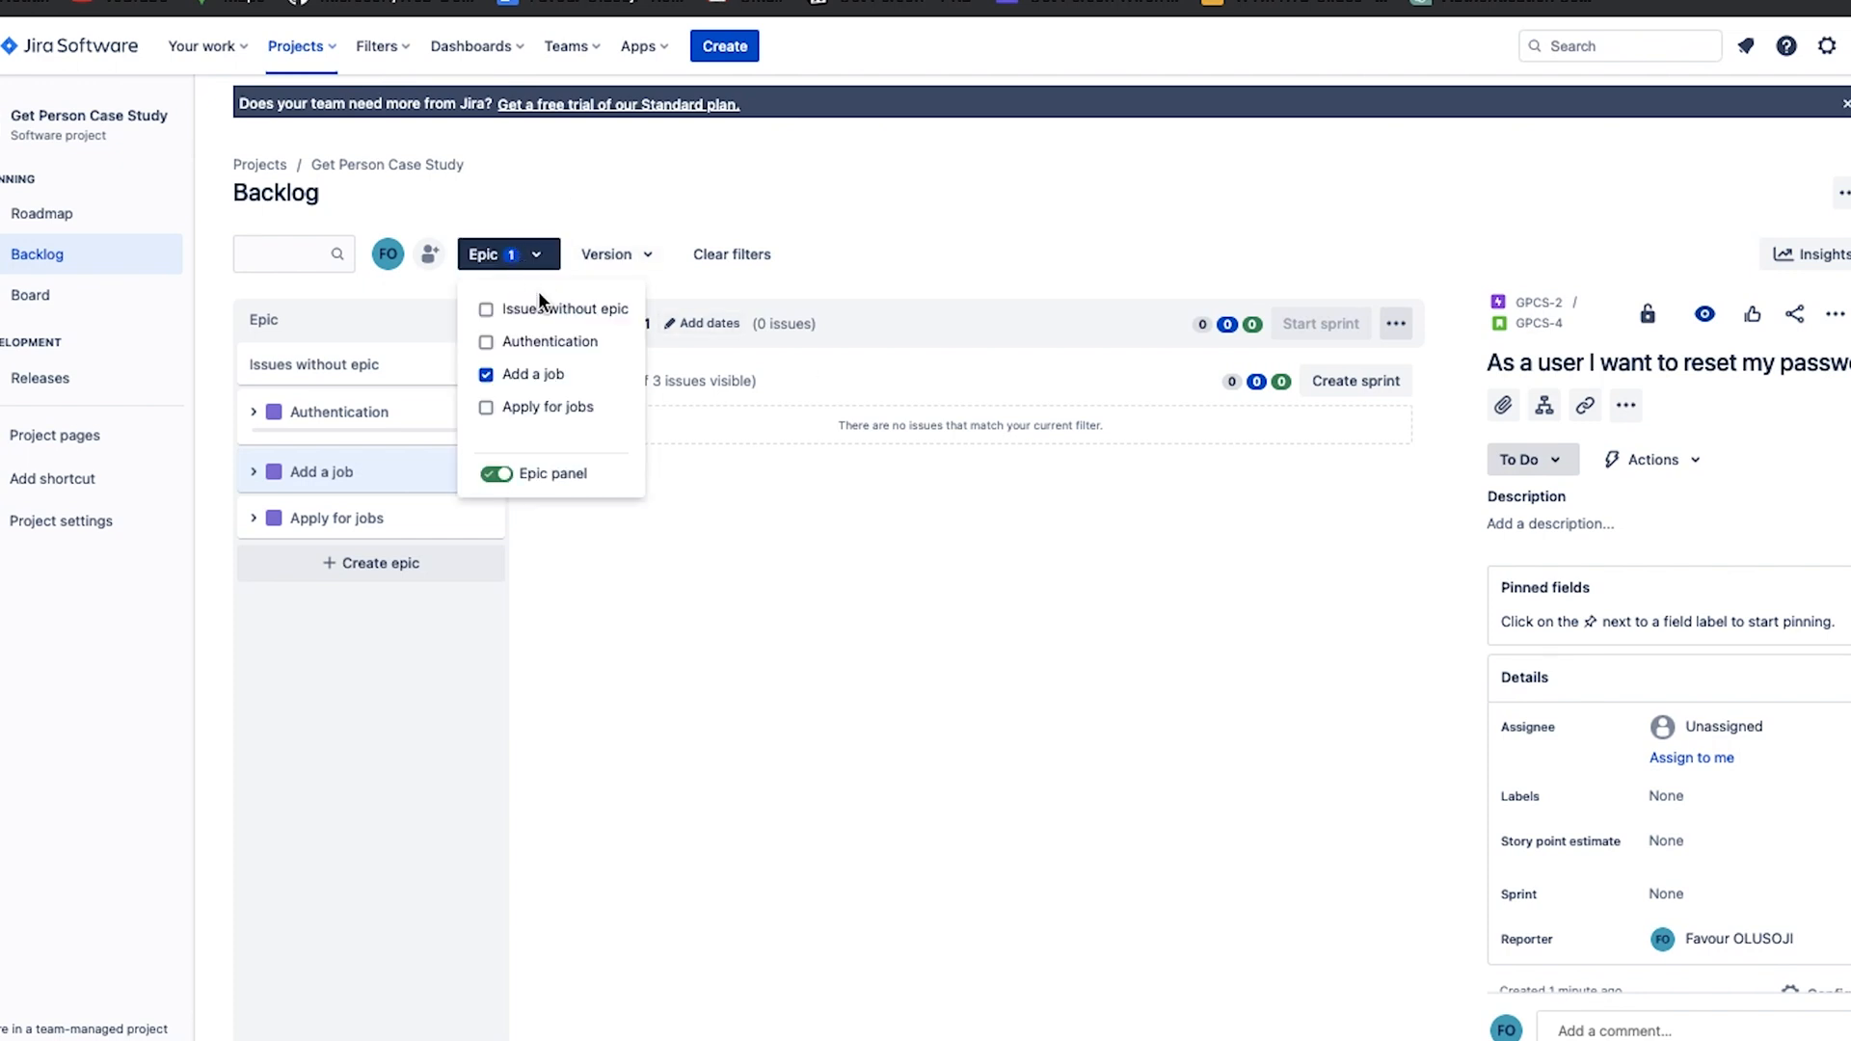
pyautogui.click(493, 374)
pyautogui.click(794, 606)
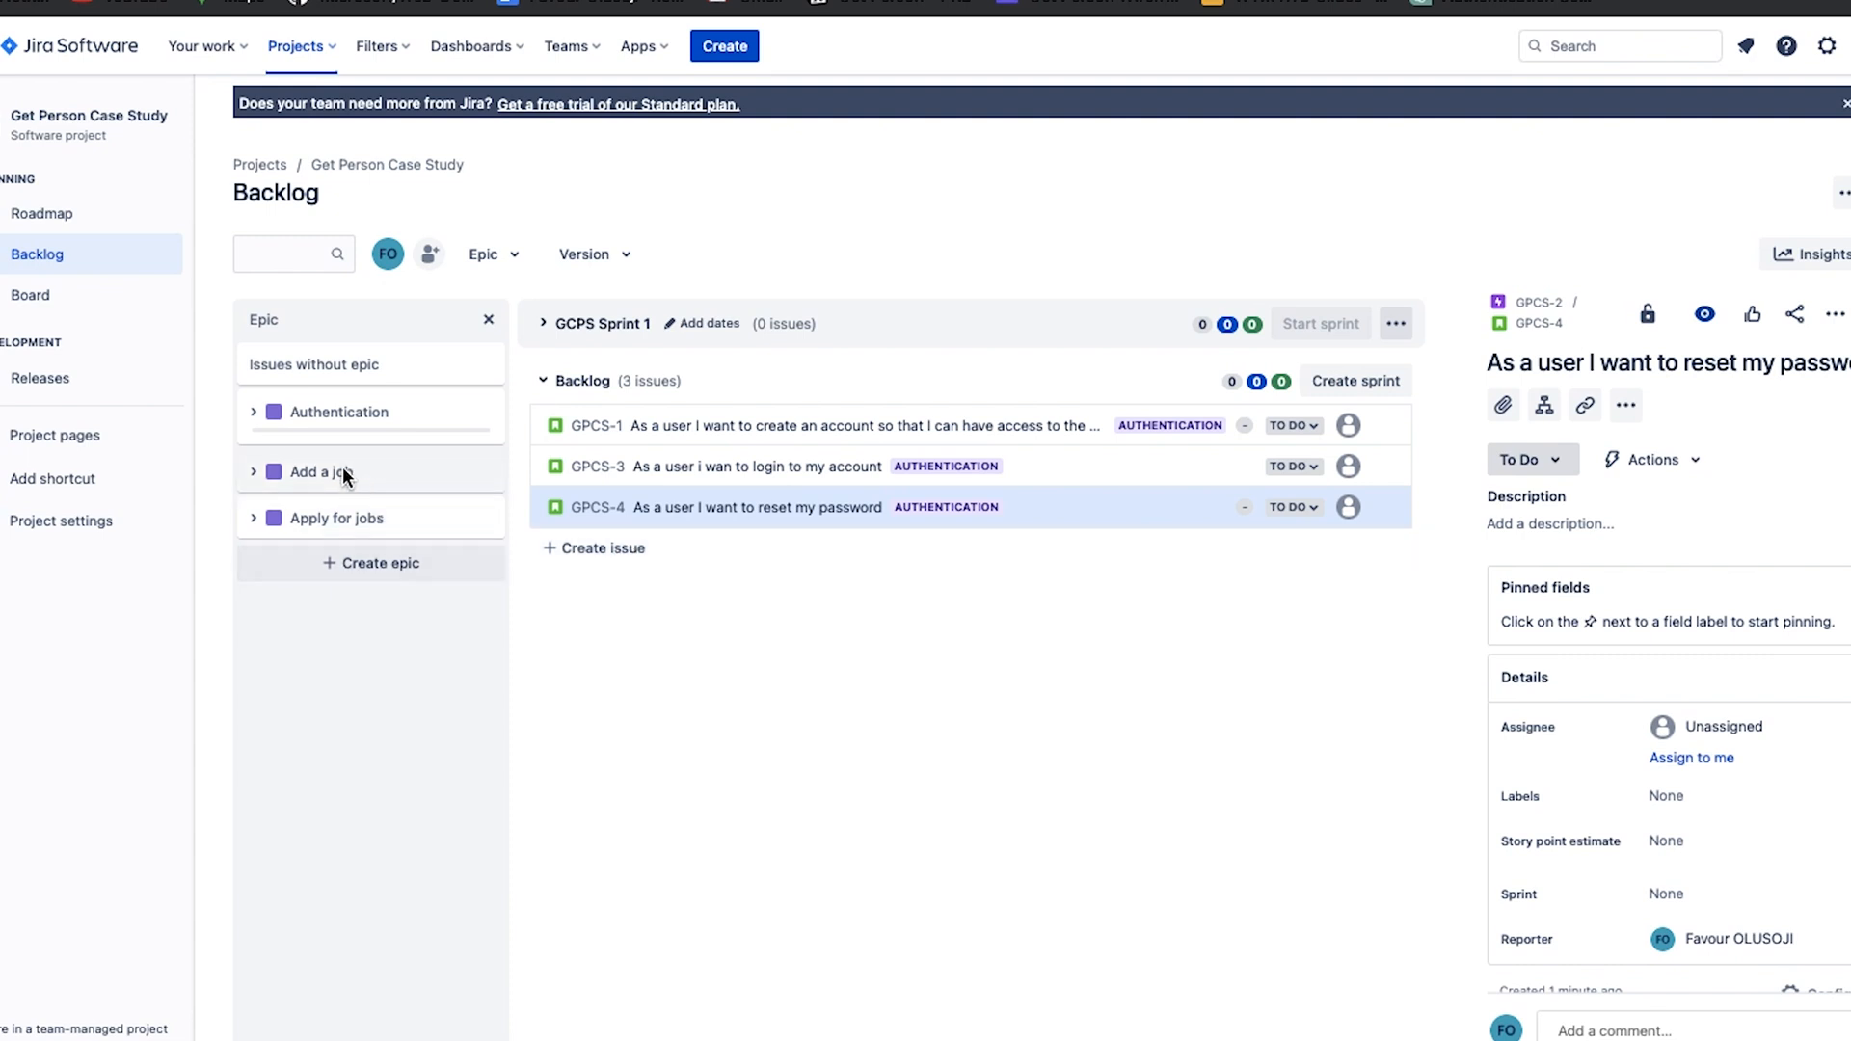
# Create a backlog story titled "As a menial jo employer, I want to post a job for menial job seekers" and assign it to the Add a job epic.
pyautogui.click(621, 557)
pyautogui.write('As a menial jo')
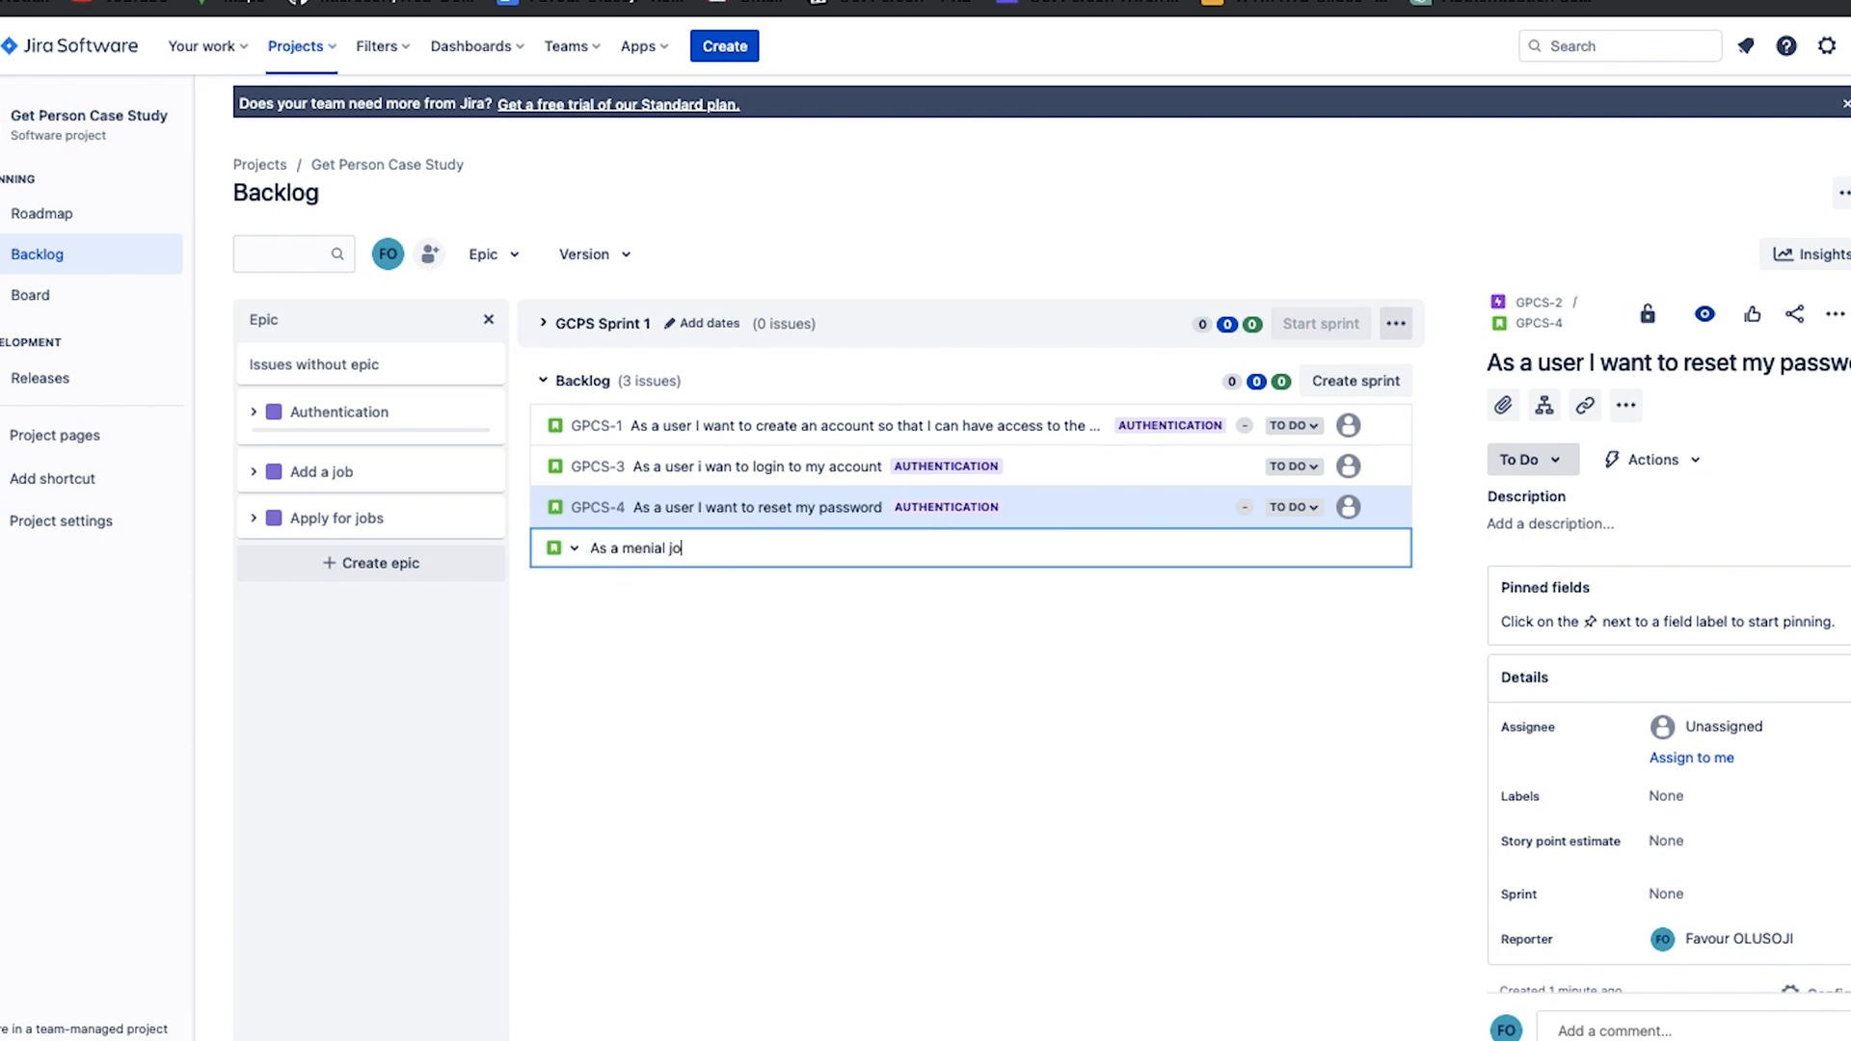
pyautogui.write(' employer, I wan ')
pyautogui.write(' to post a job')
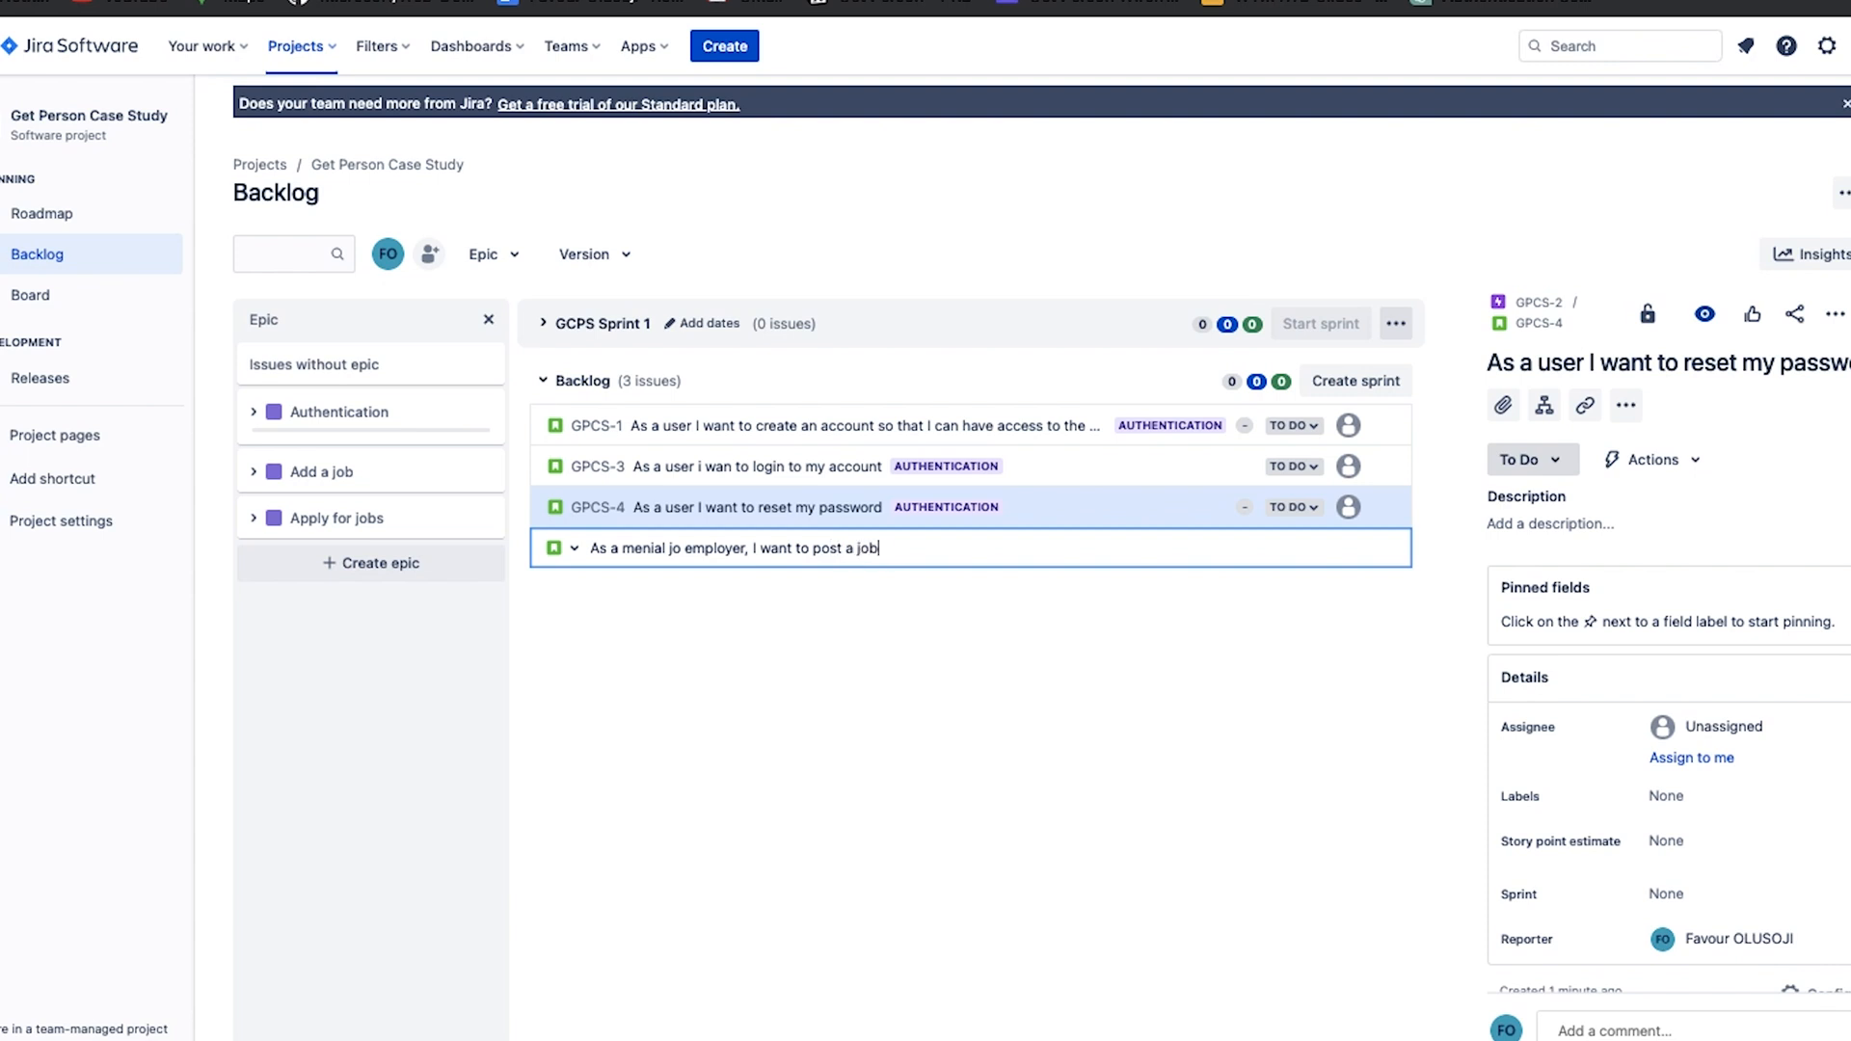
pyautogui.write(' for menial jonb seekers')
pyautogui.press('Return')
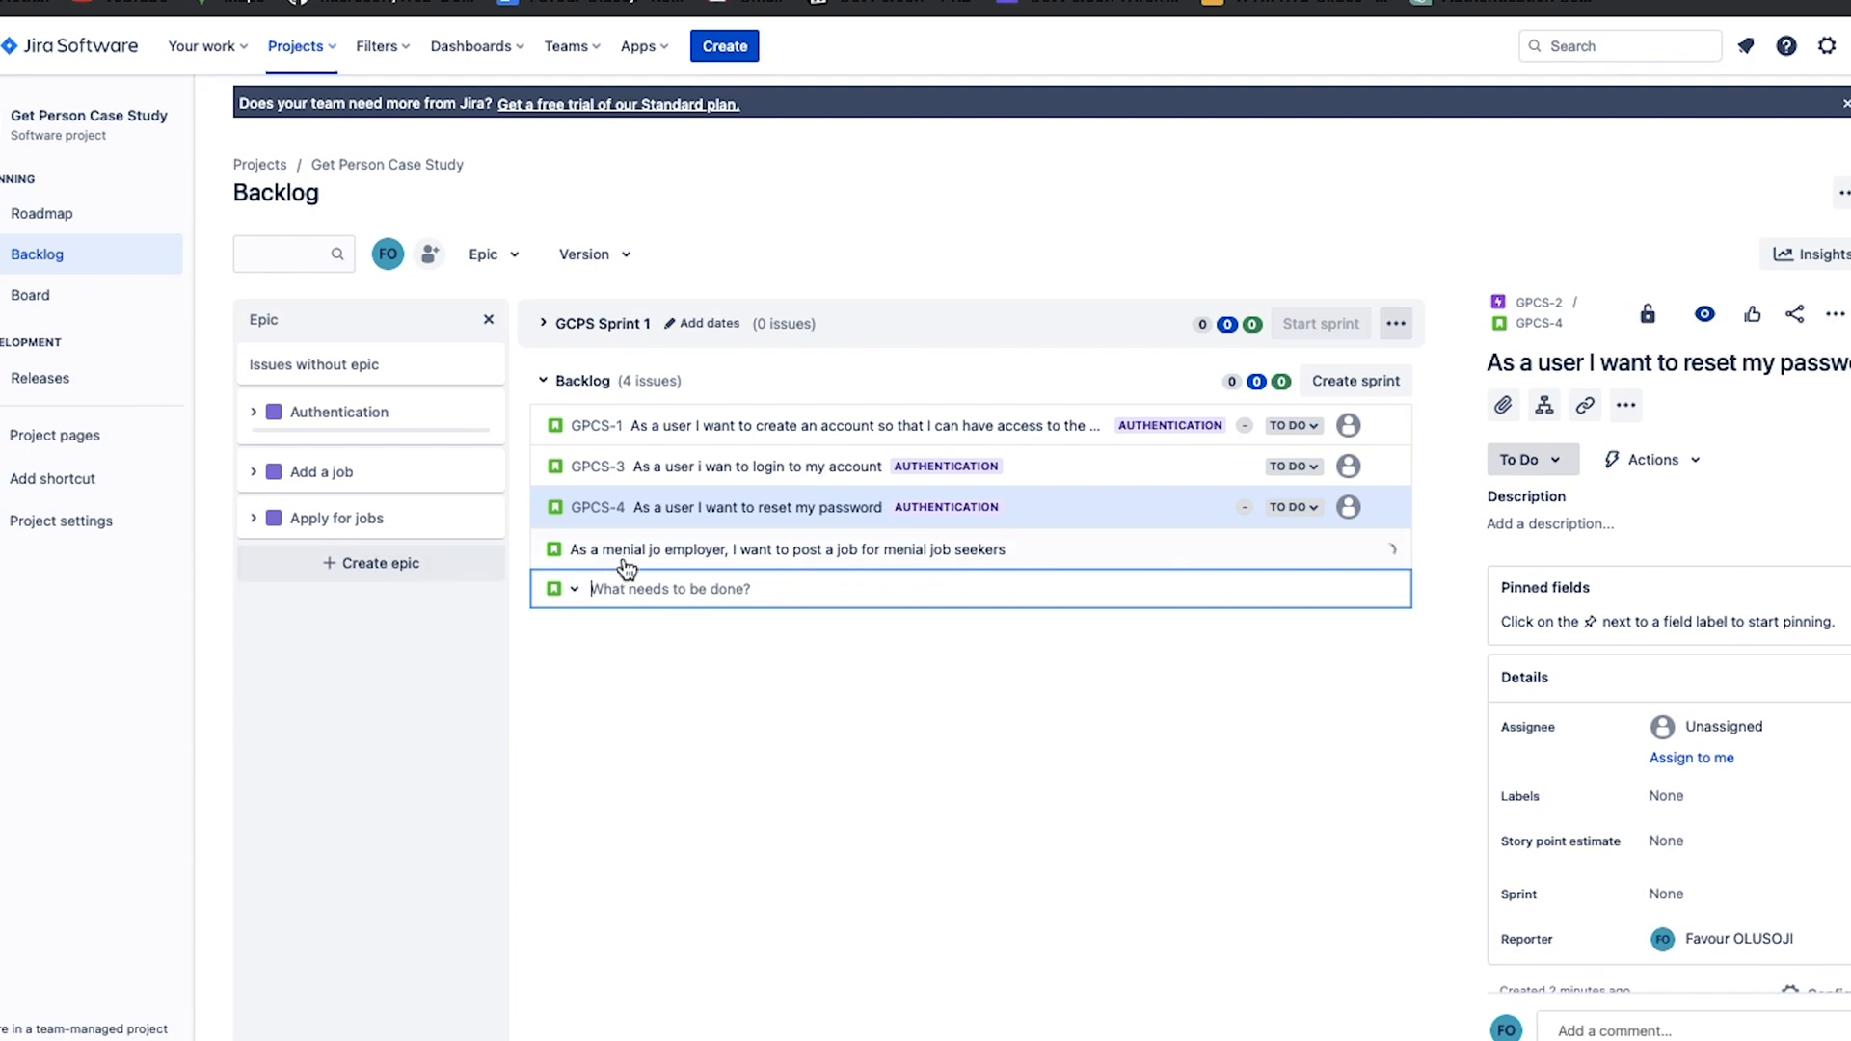
pyautogui.click(686, 550)
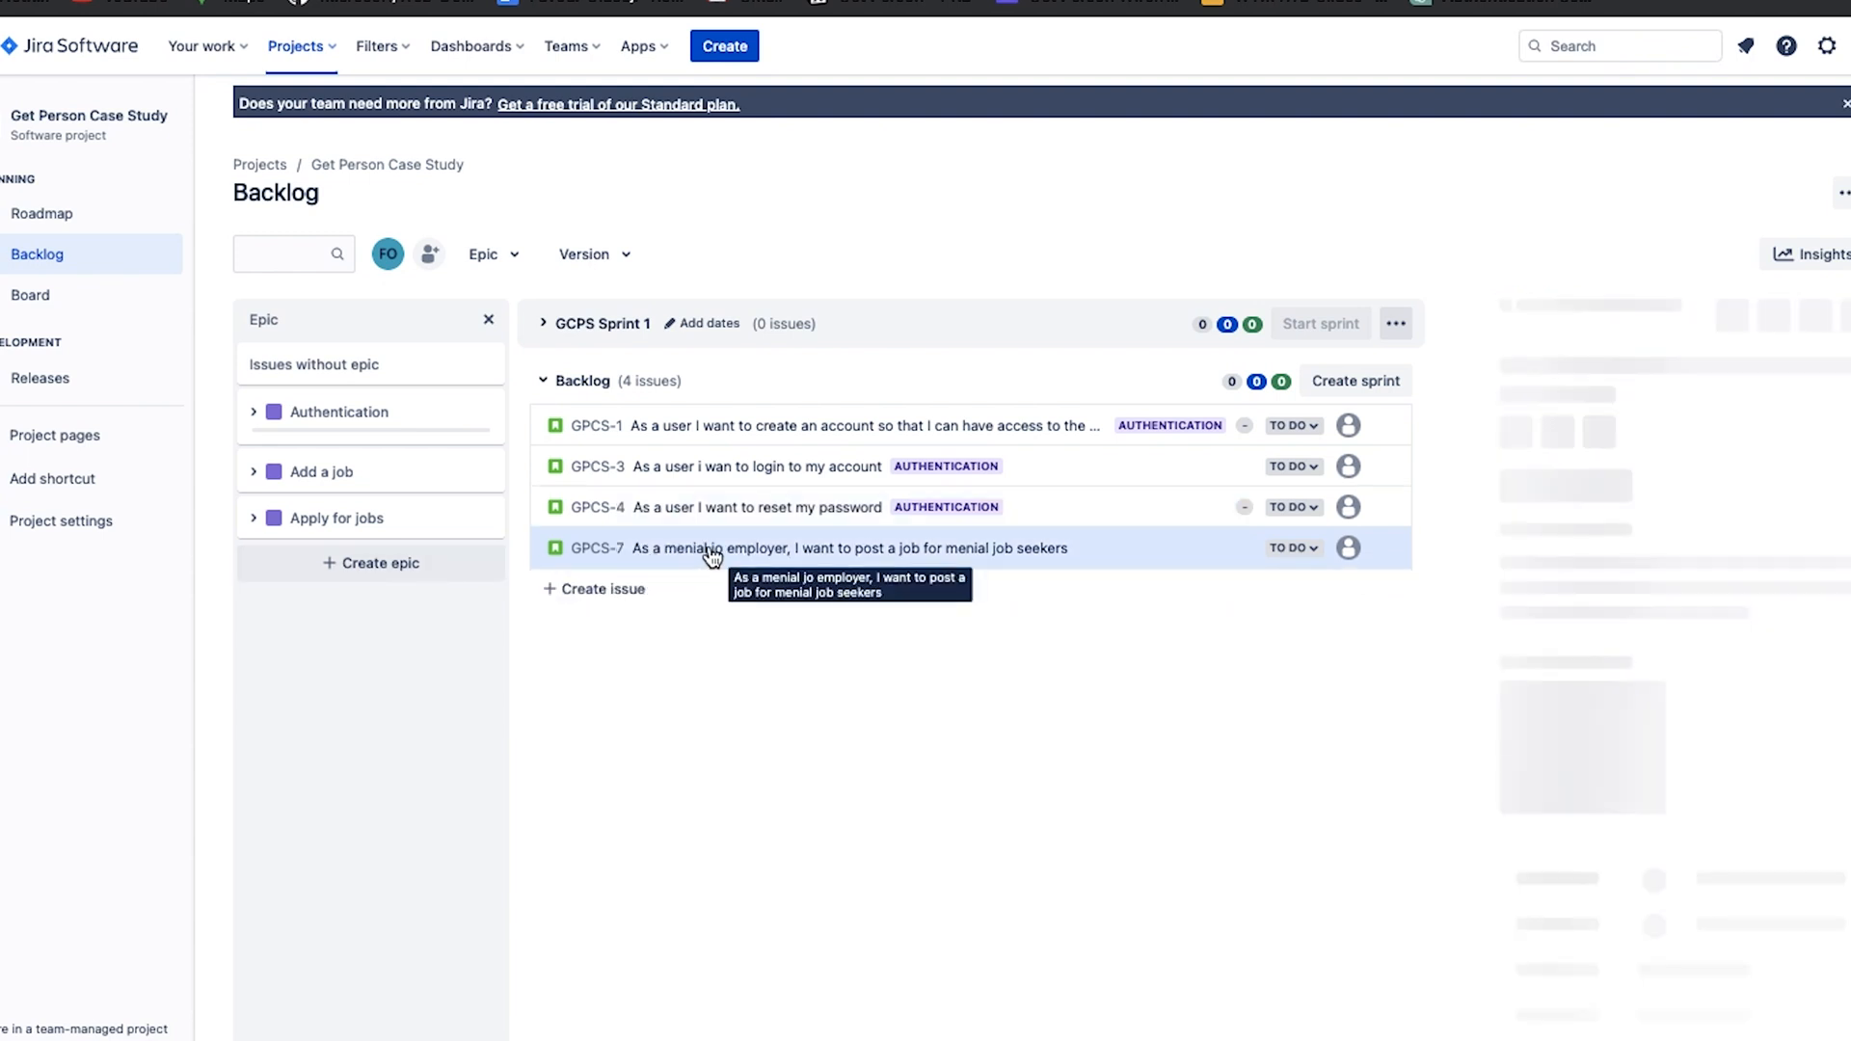
pyautogui.moveTo(714, 558); pyautogui.dragTo(397, 478)
# Create a backlog story titled "As a menial job employer, I want to see applications to my job listing" and add it to the Add a job epic.
pyautogui.click(604, 590)
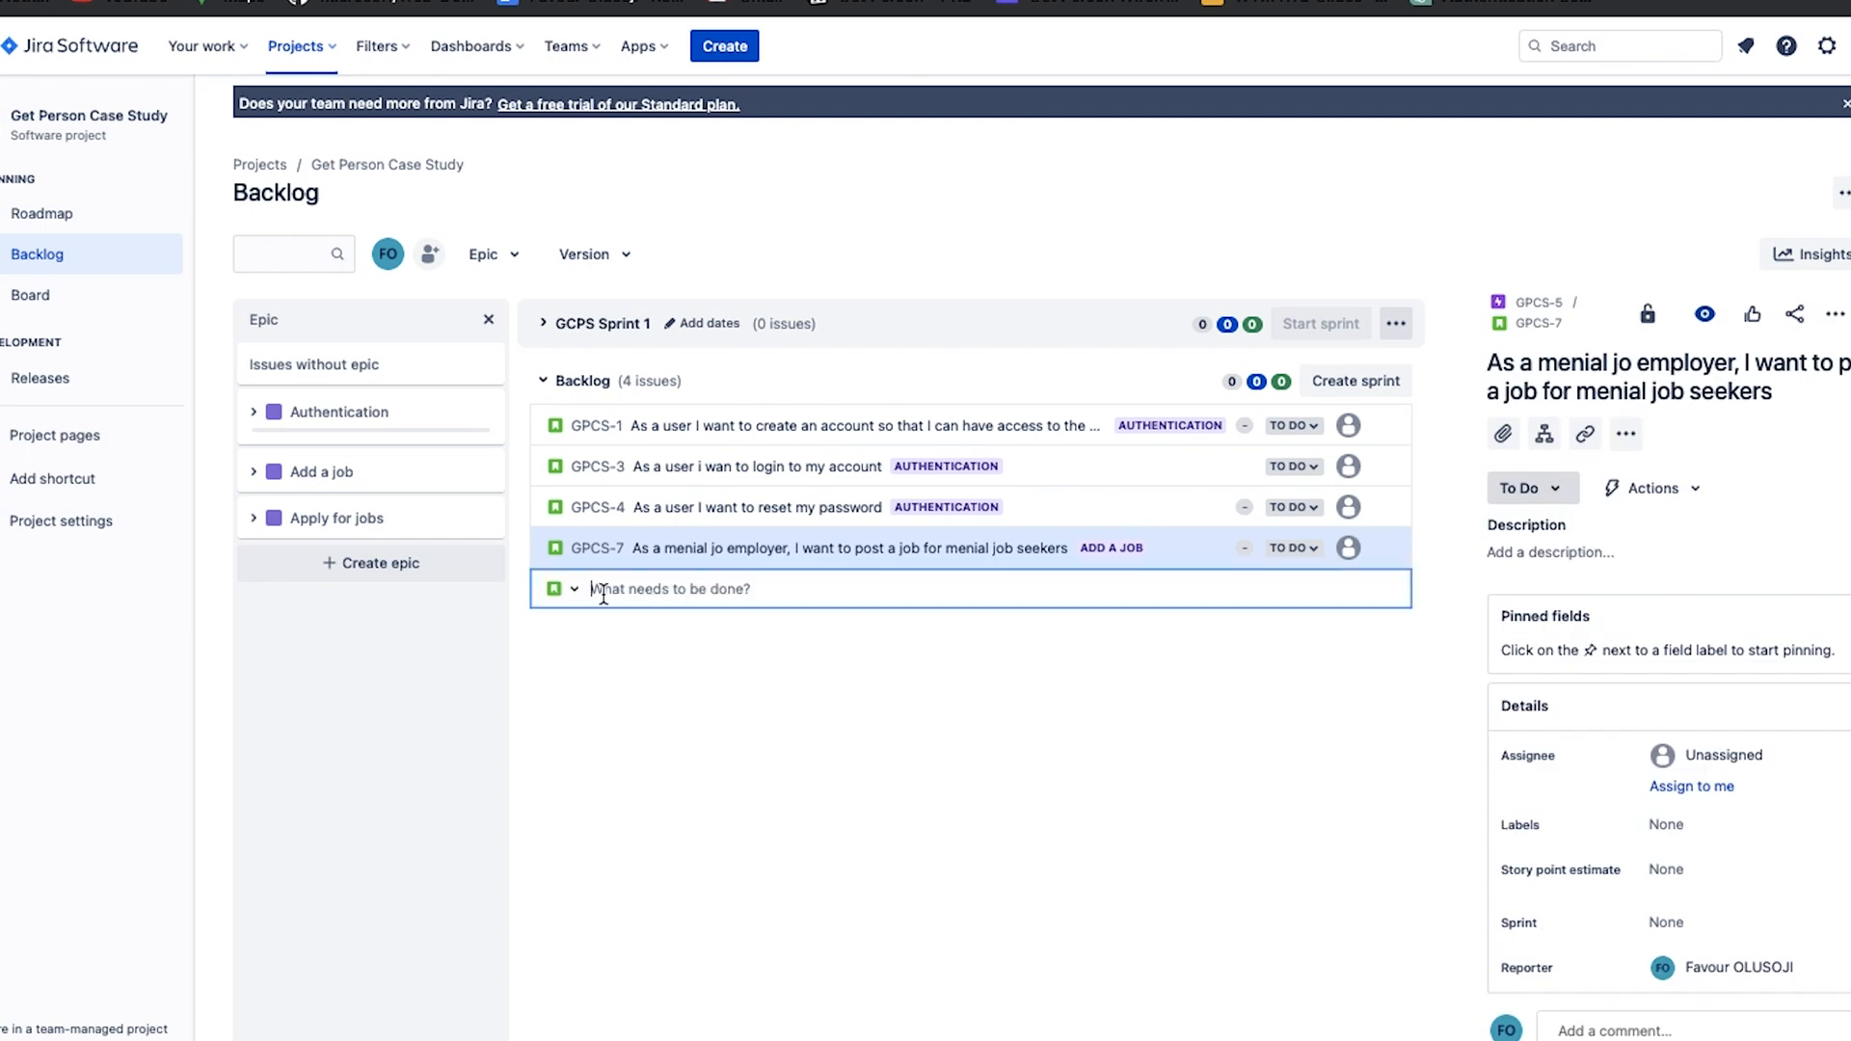
pyautogui.write('As a ')
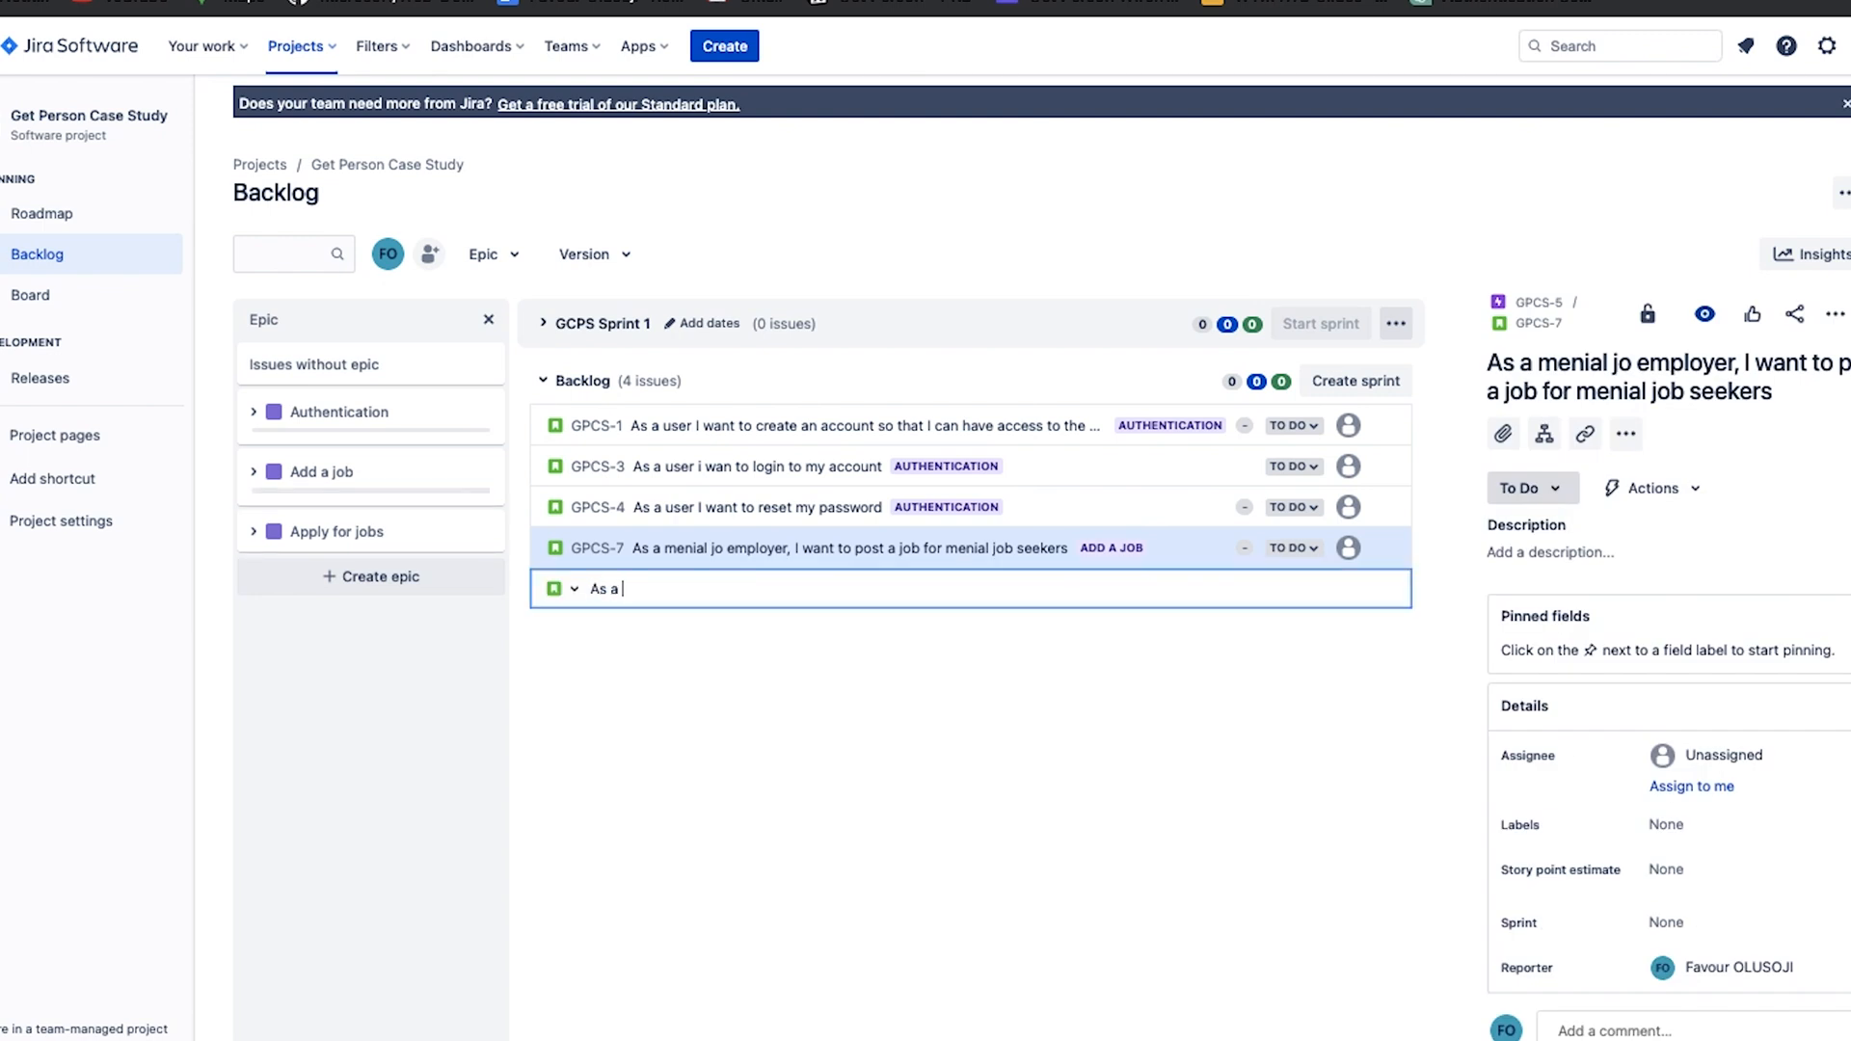
pyautogui.write('menial jonb')
pyautogui.write('b employ')
pyautogui.write('er ')
pyautogui.write(' I w')
pyautogui.write('ant ')
pyautogui.write('to see')
pyautogui.write(' applicat')
pyautogui.write('ions to m')
pyautogui.write('y job ')
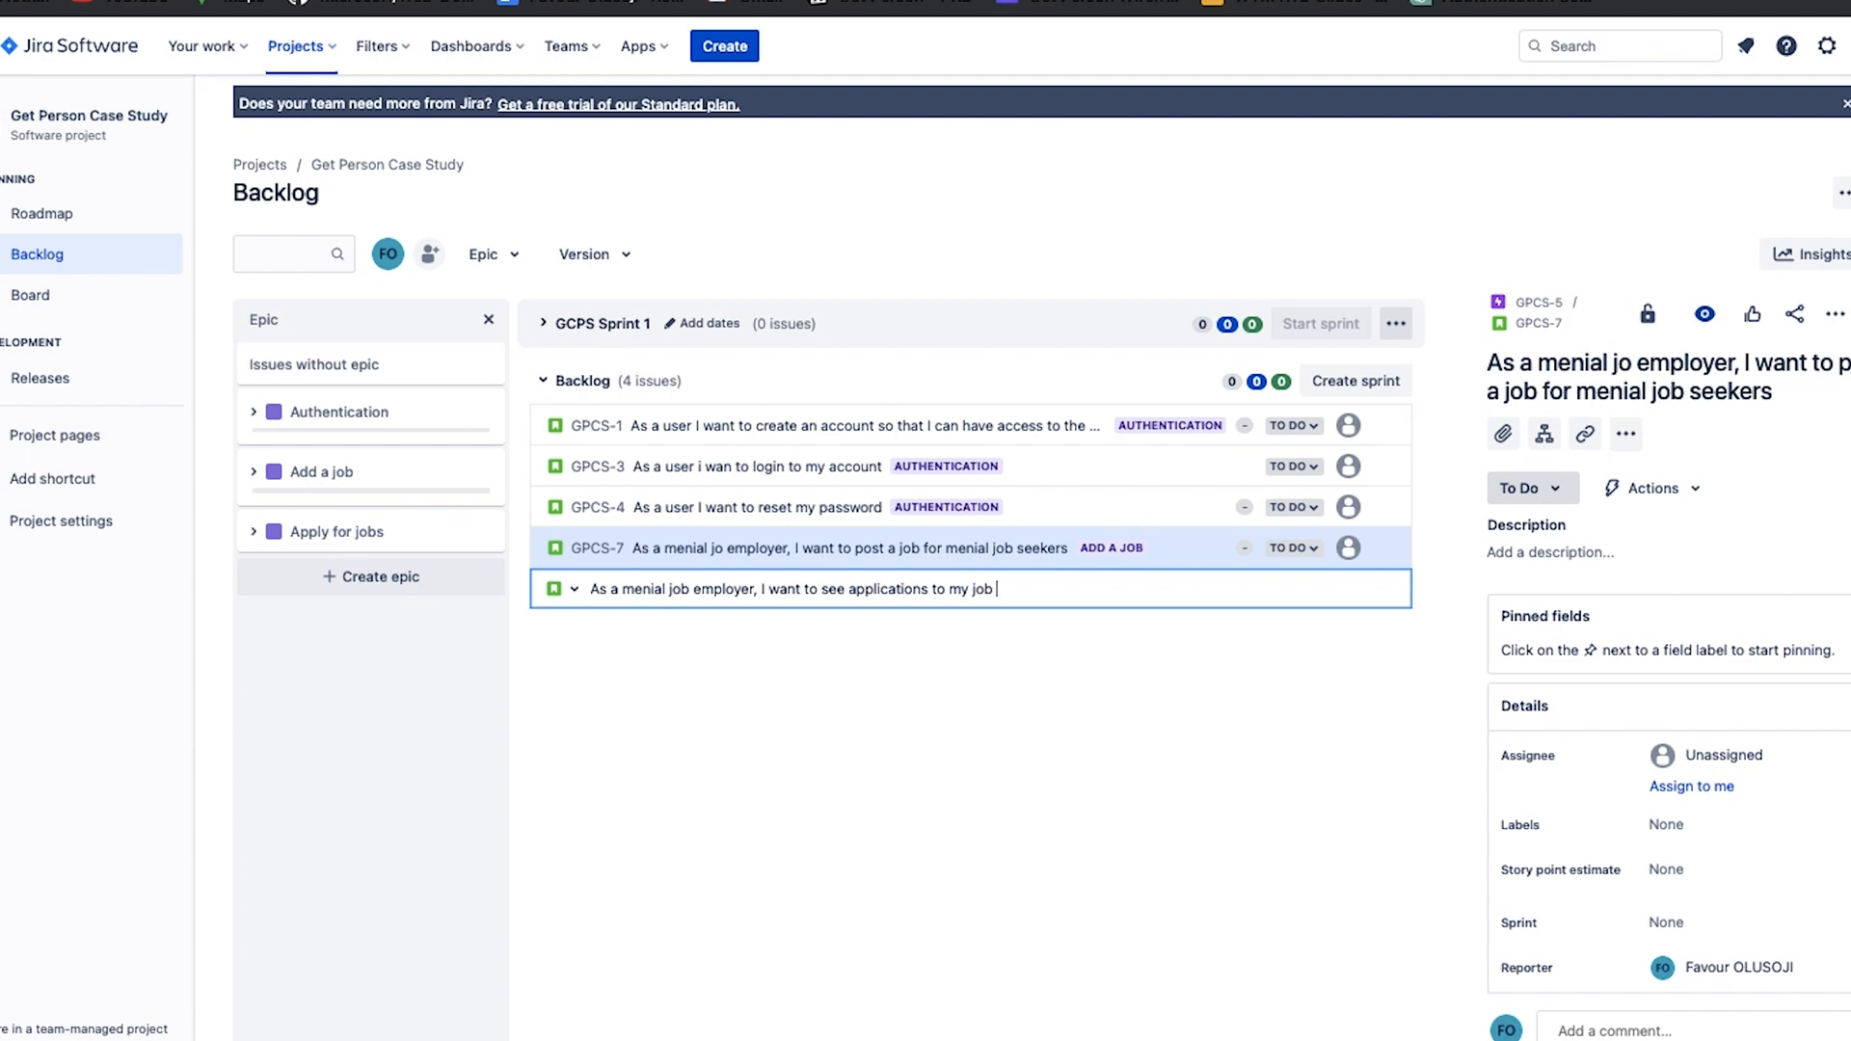
pyautogui.write('sisting')
pyautogui.click(972, 675)
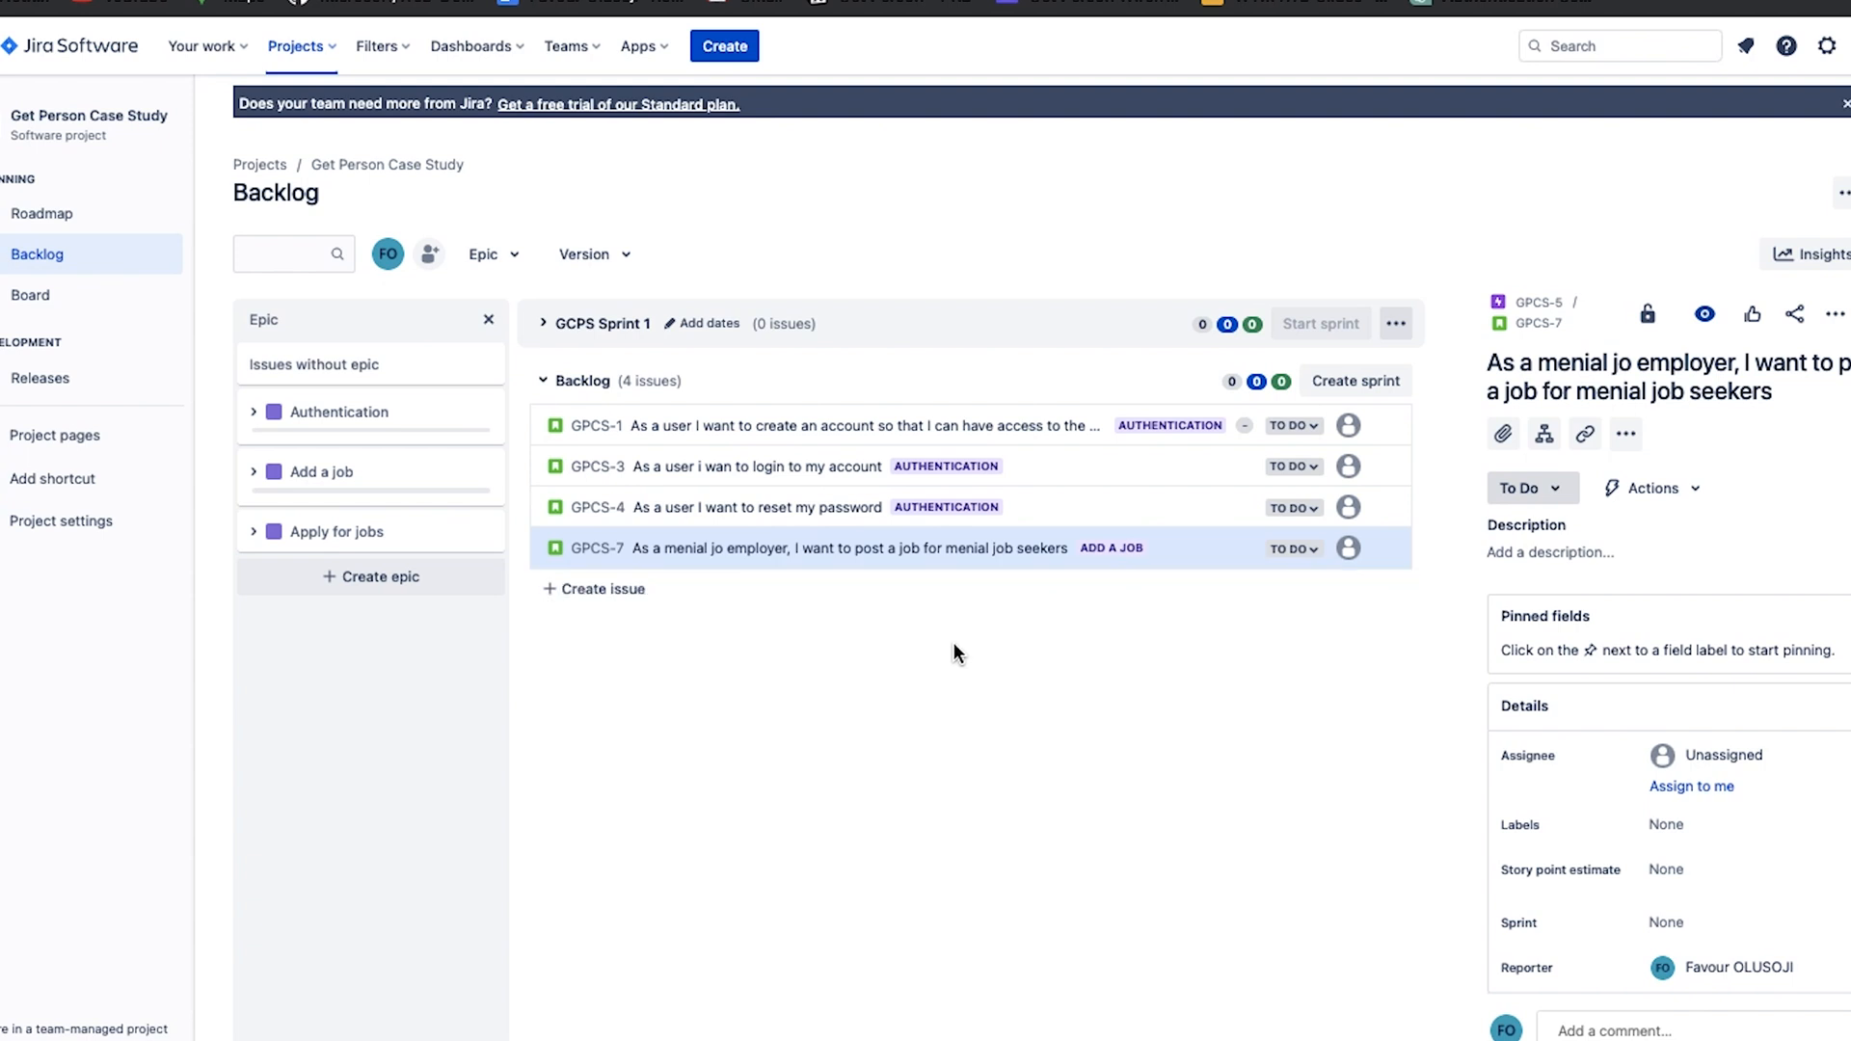
pyautogui.click(841, 588)
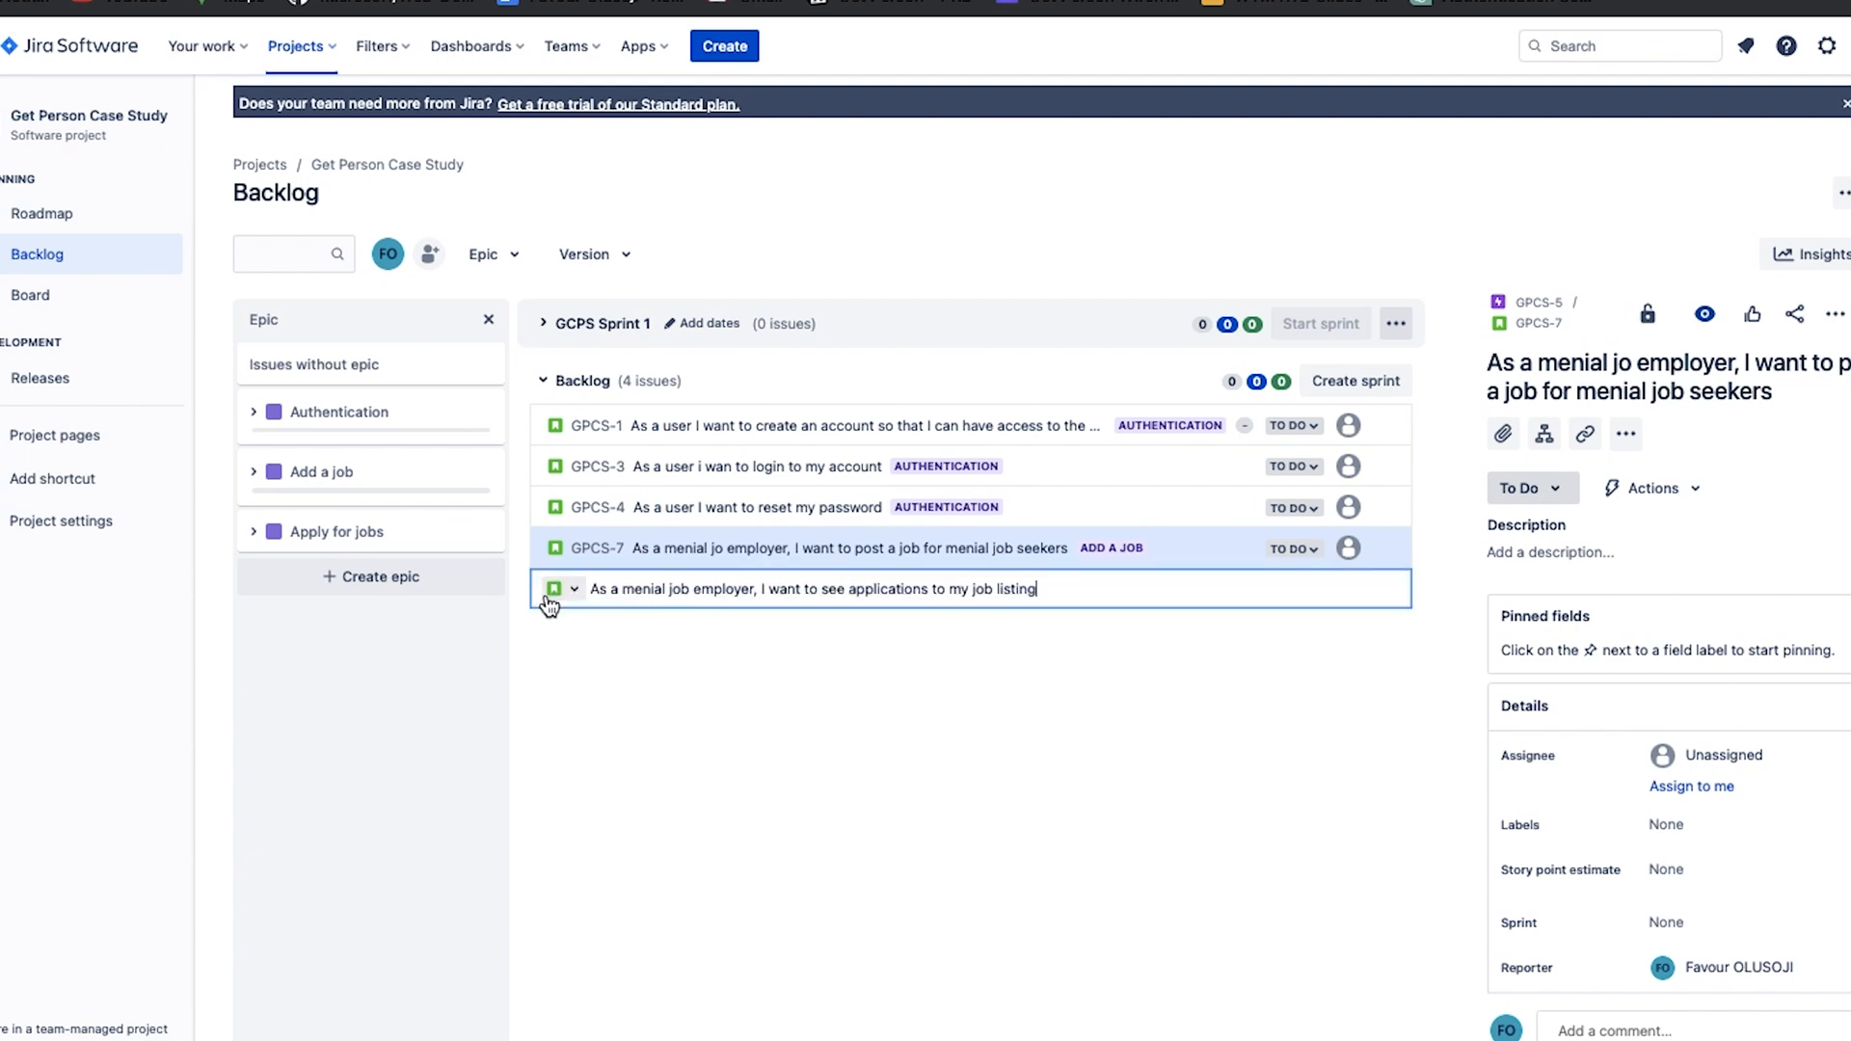
pyautogui.press('Return')
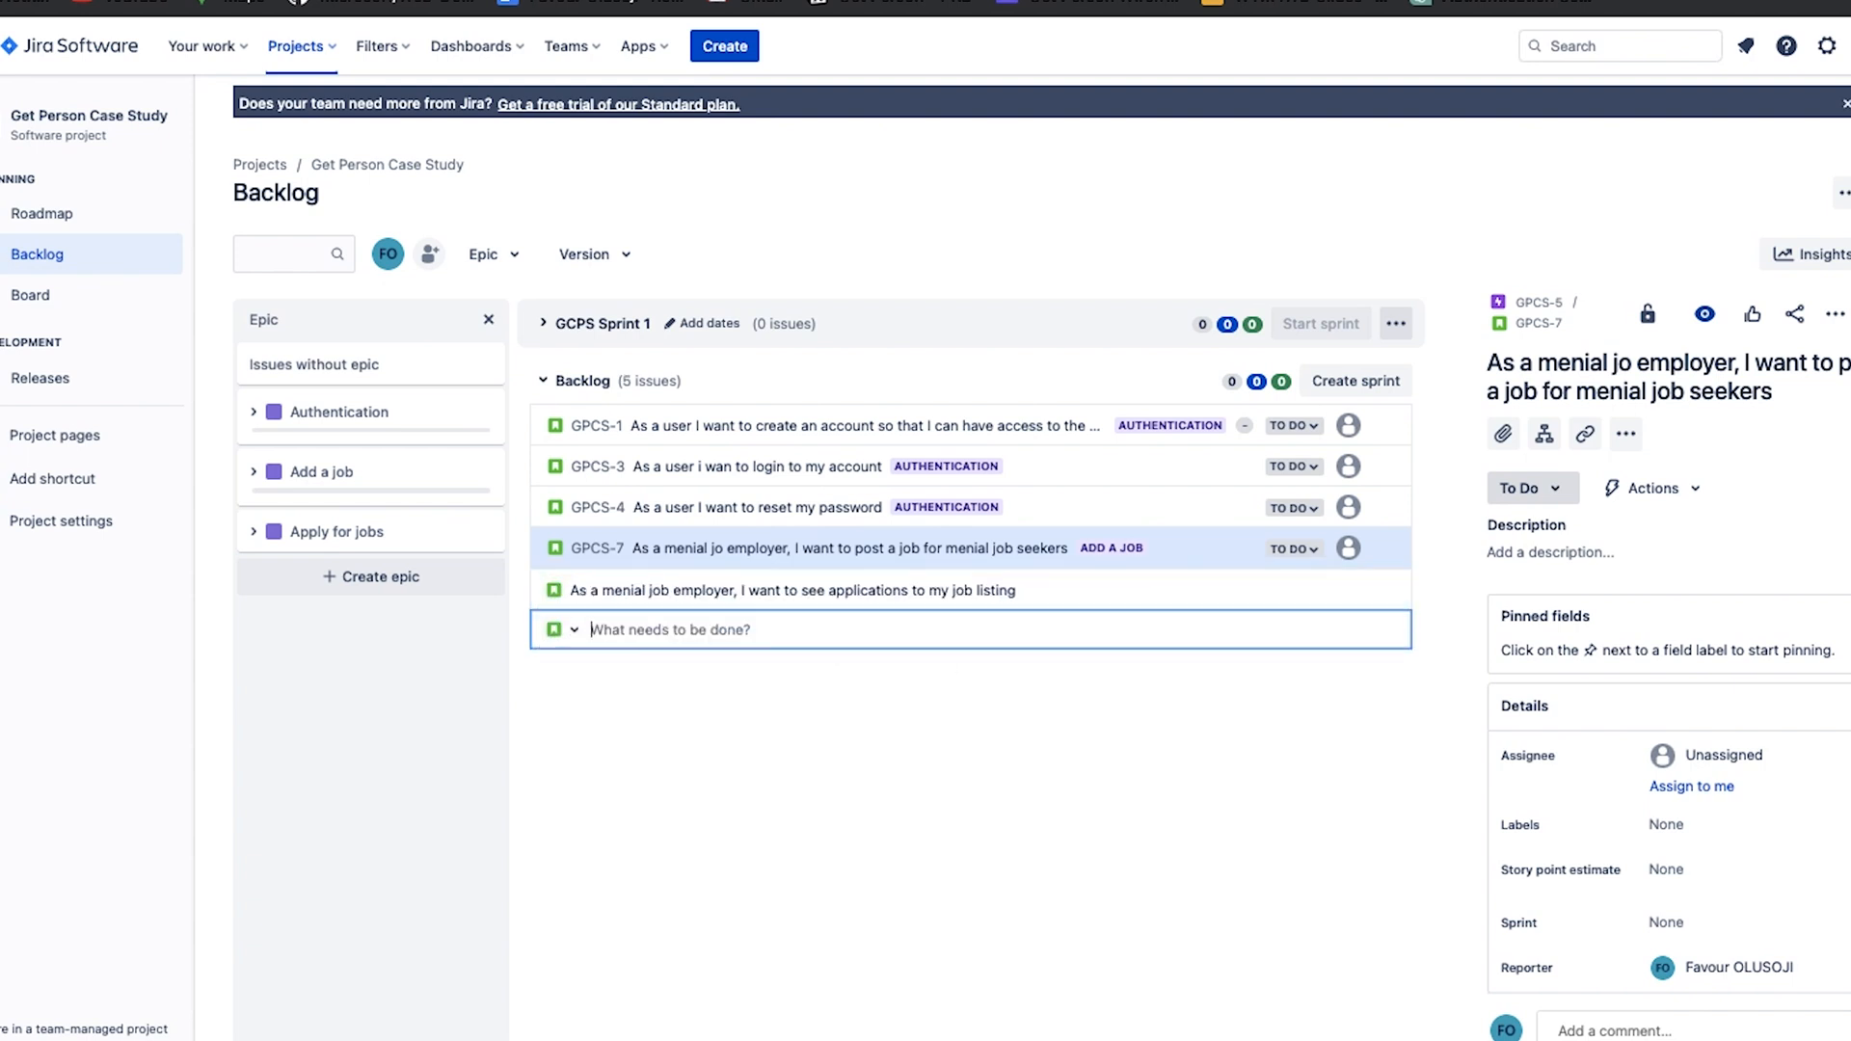
pyautogui.moveTo(936, 590); pyautogui.dragTo(407, 488)
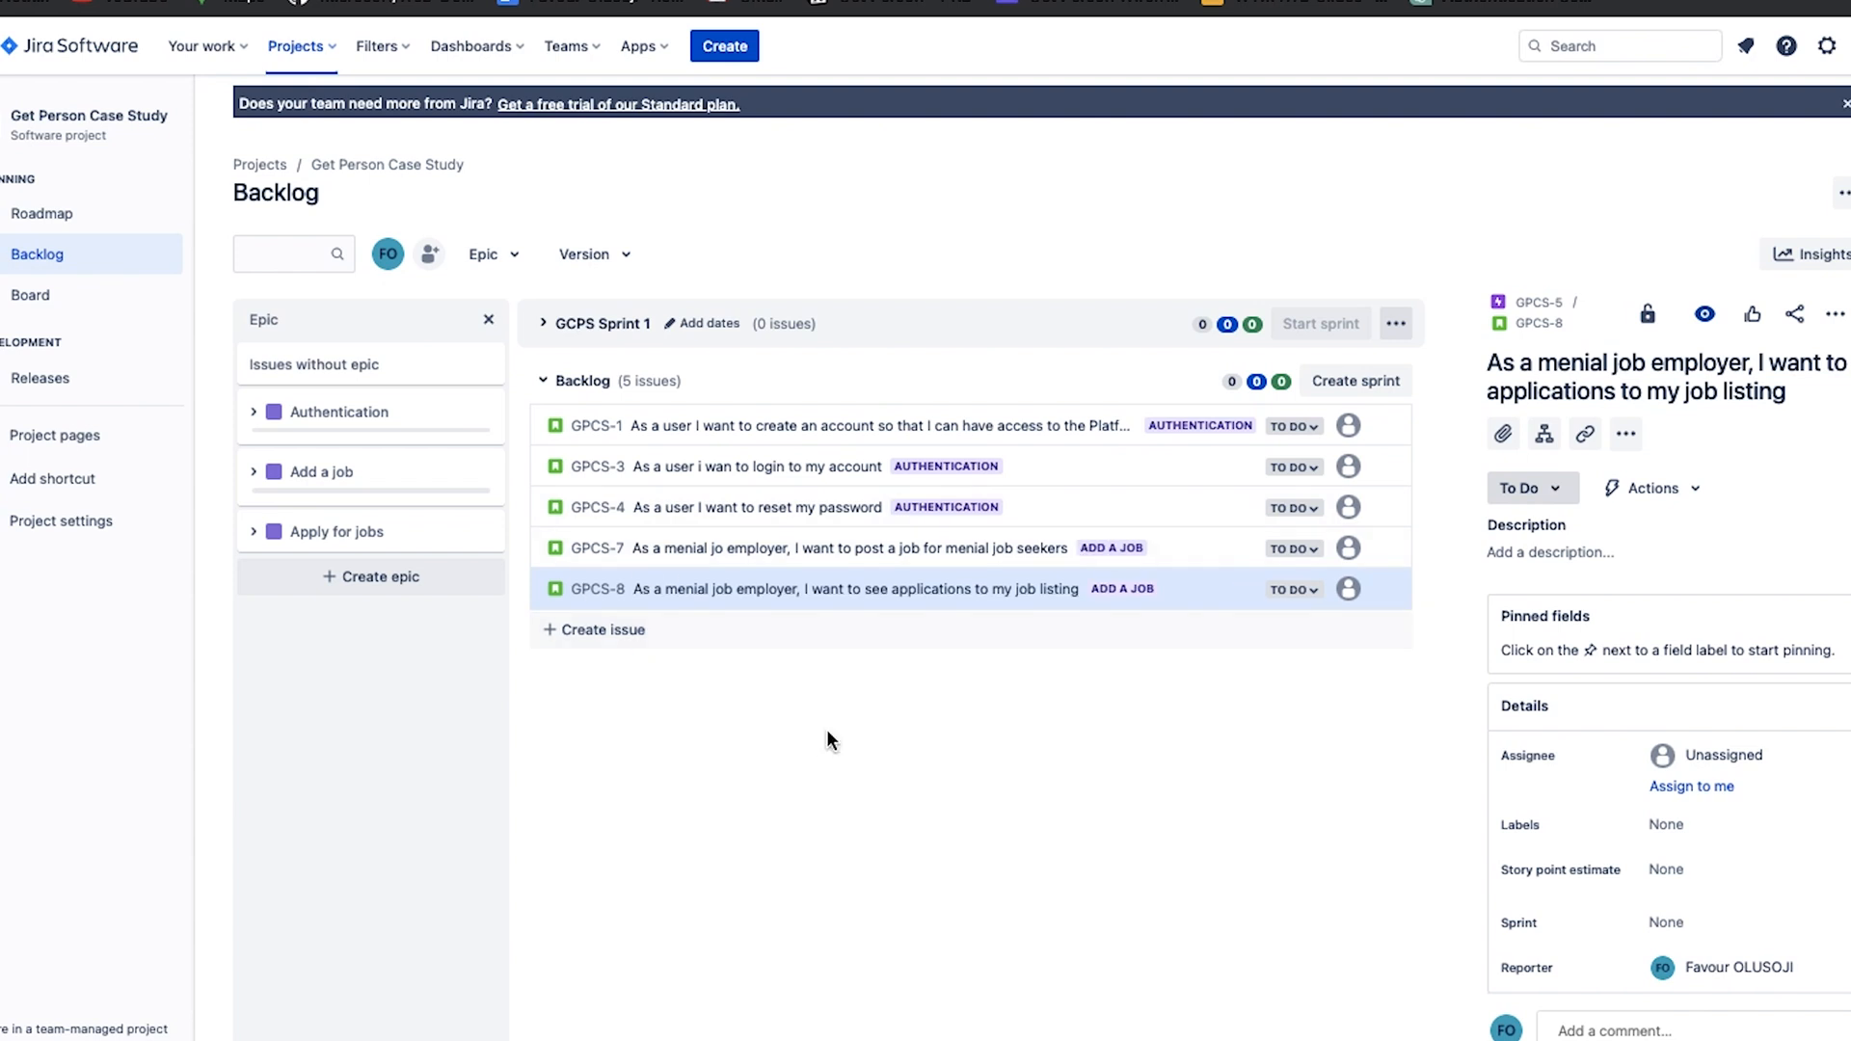
# Open the create-account story's details and examine which issue types it can be changed to.
pyautogui.click(556, 434)
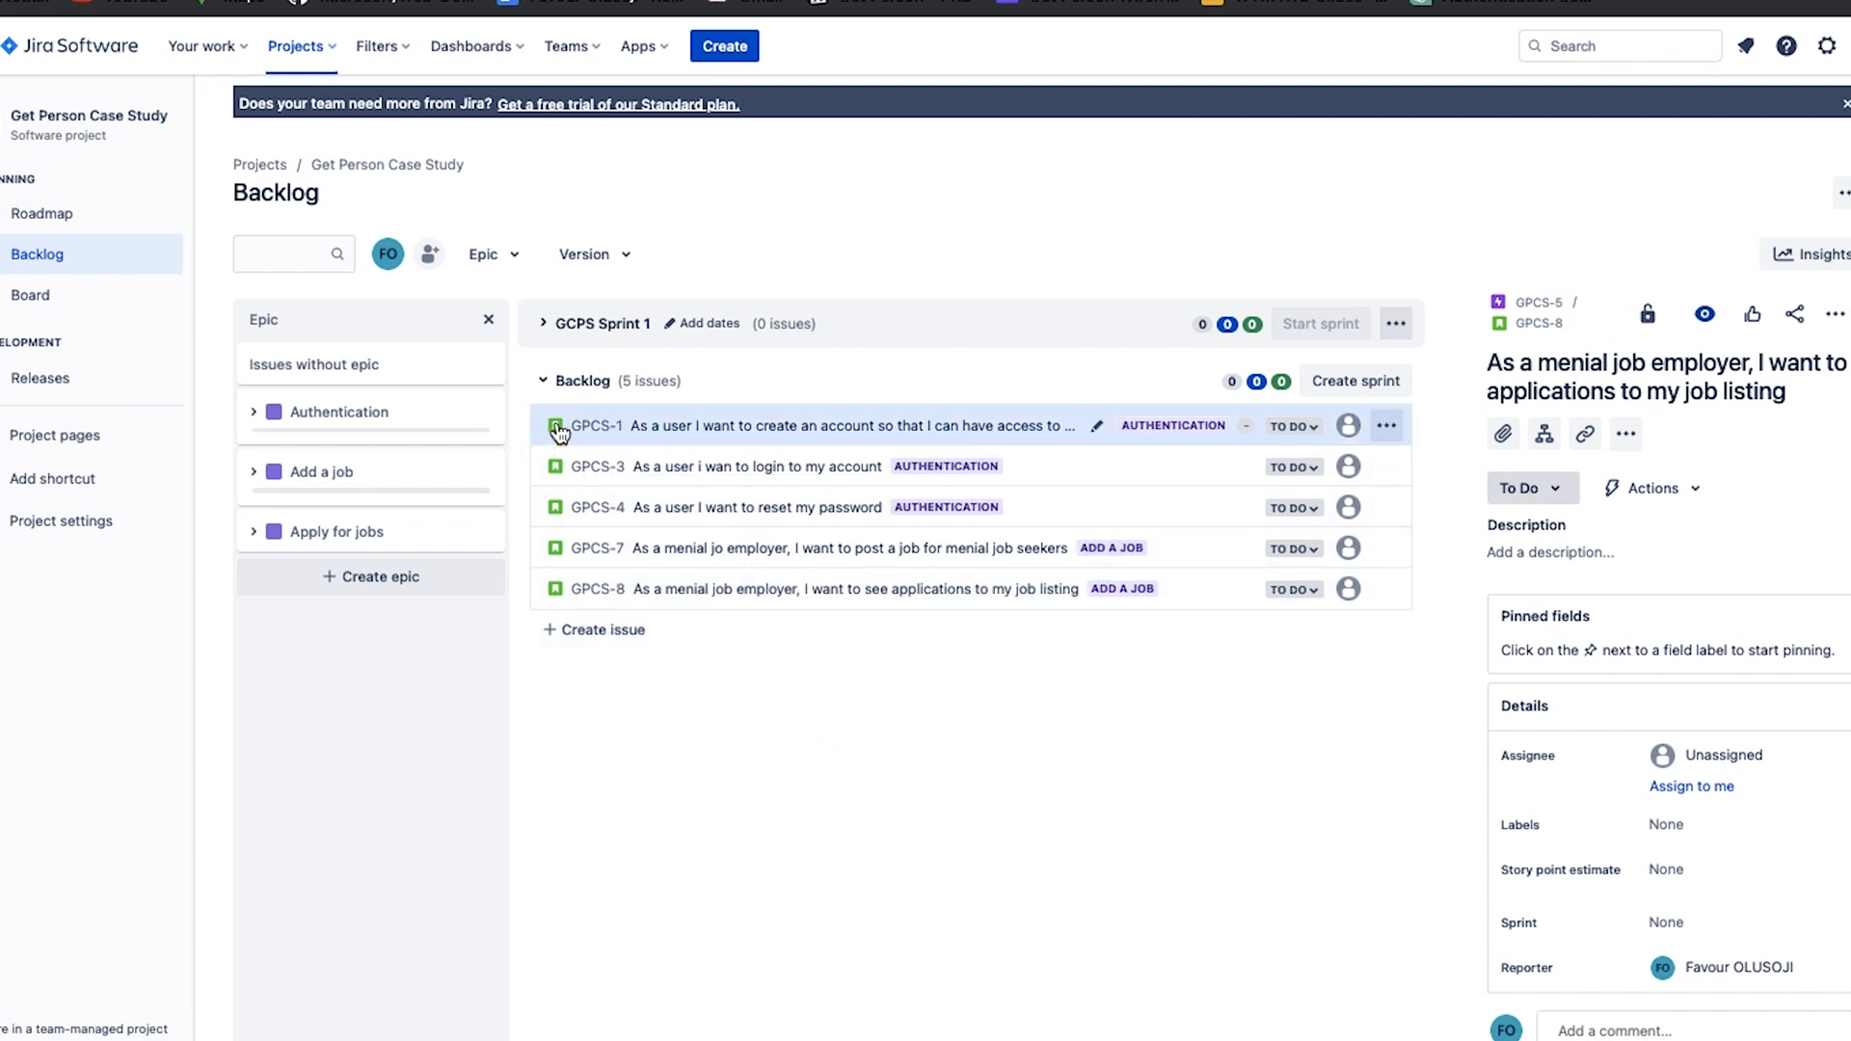
pyautogui.click(1497, 326)
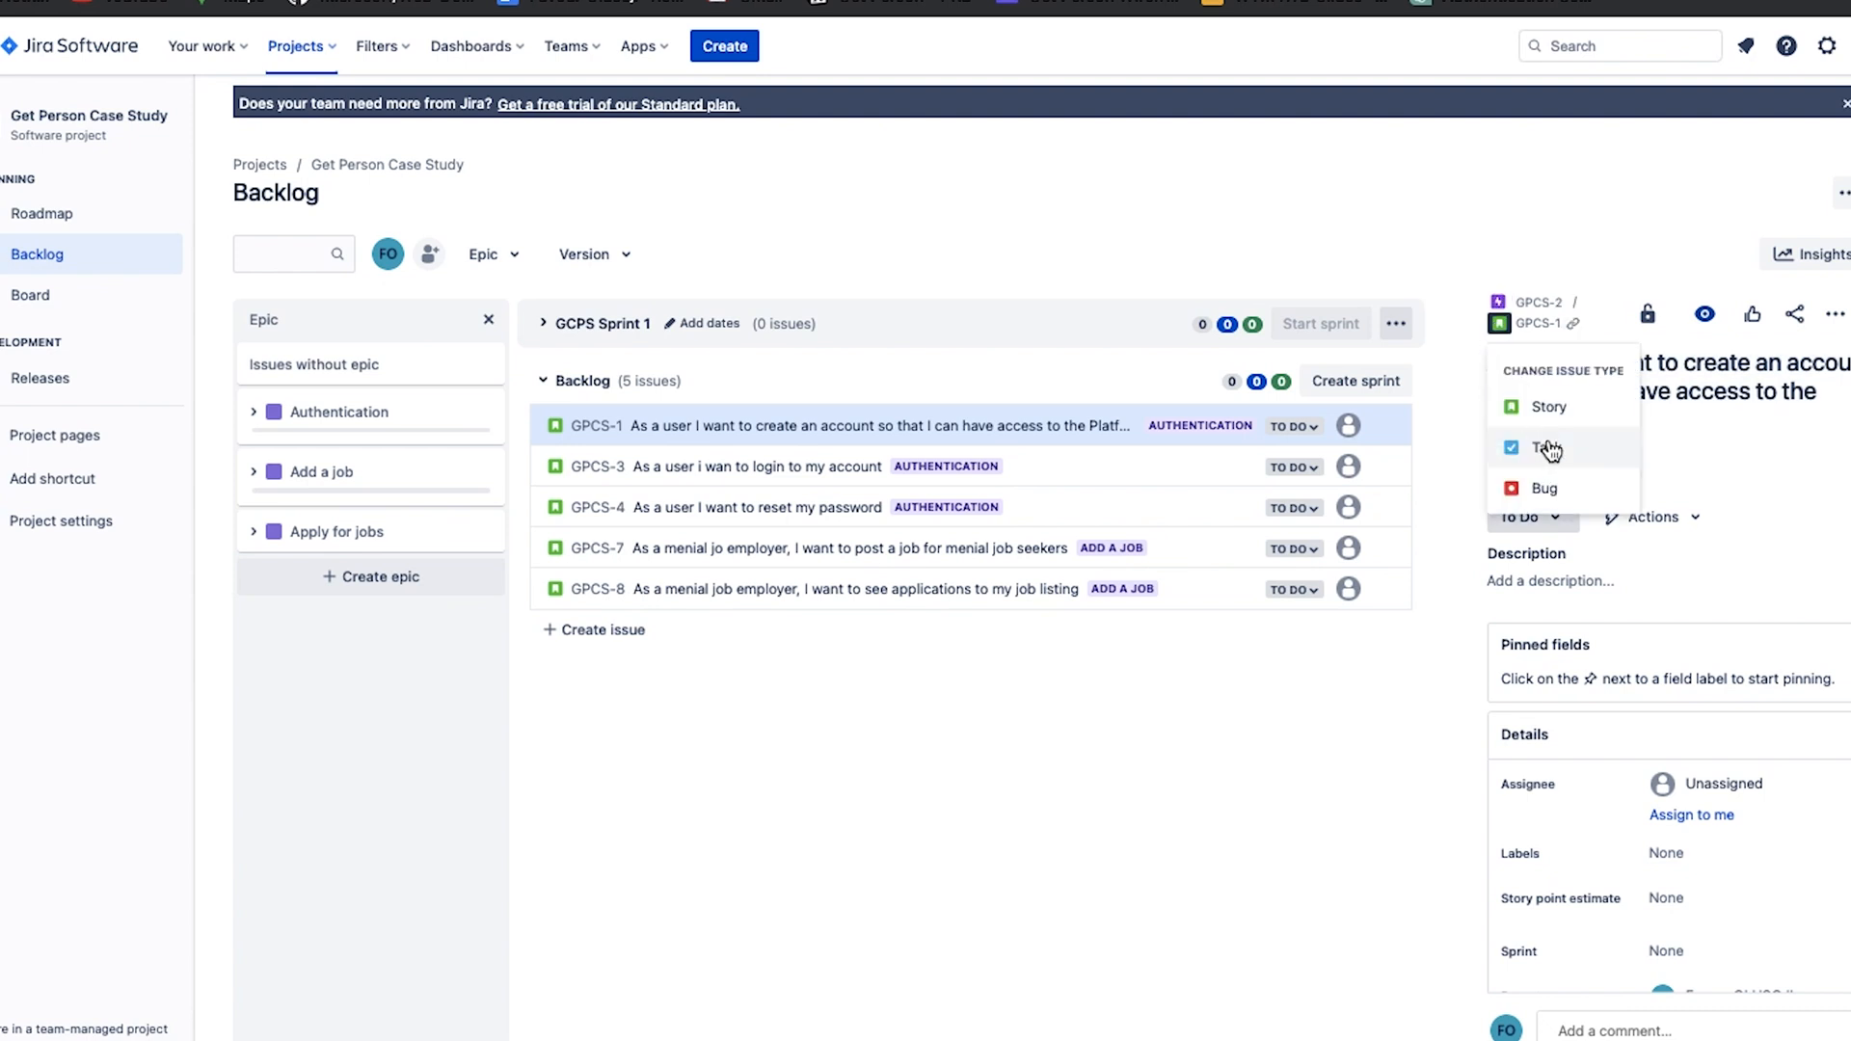
pyautogui.click(1215, 743)
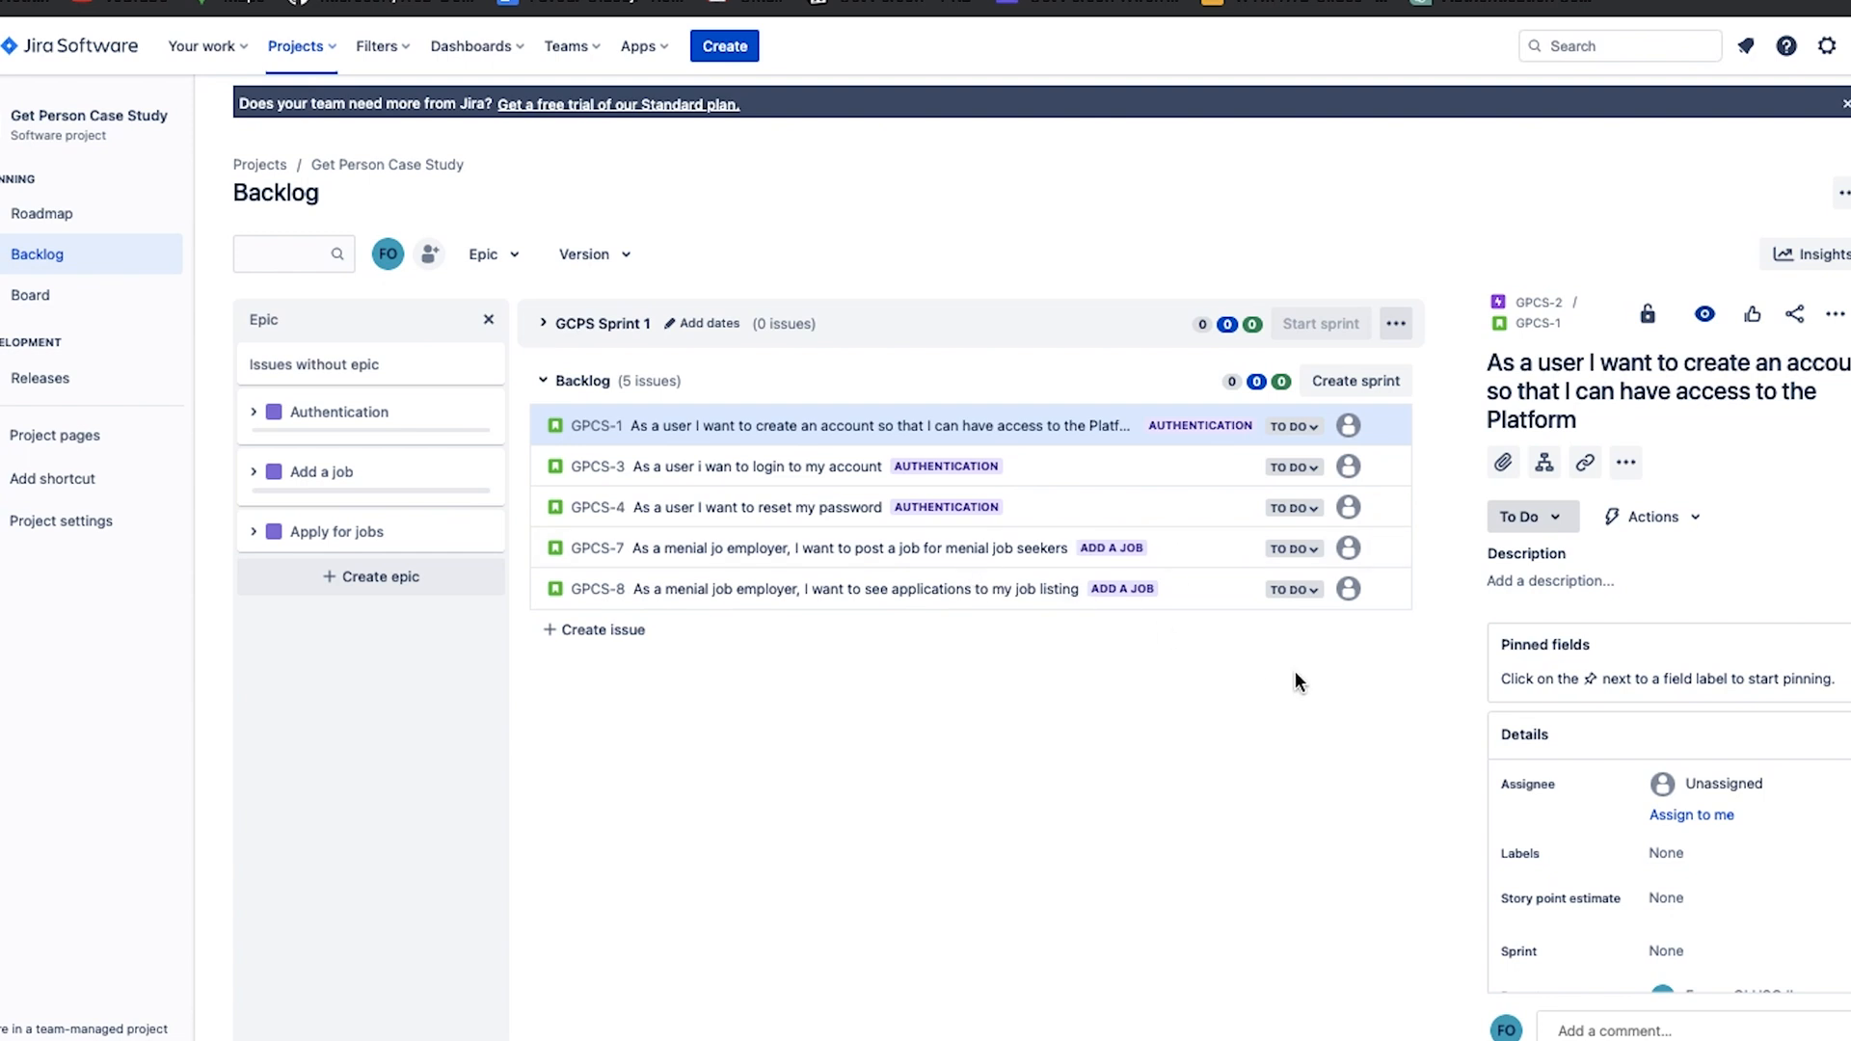
# Add the italic description "acceptance criteria, description." to the create-account story and save it.
pyautogui.scroll(-2, 1623, 696)
pyautogui.scroll(1, 1627, 587)
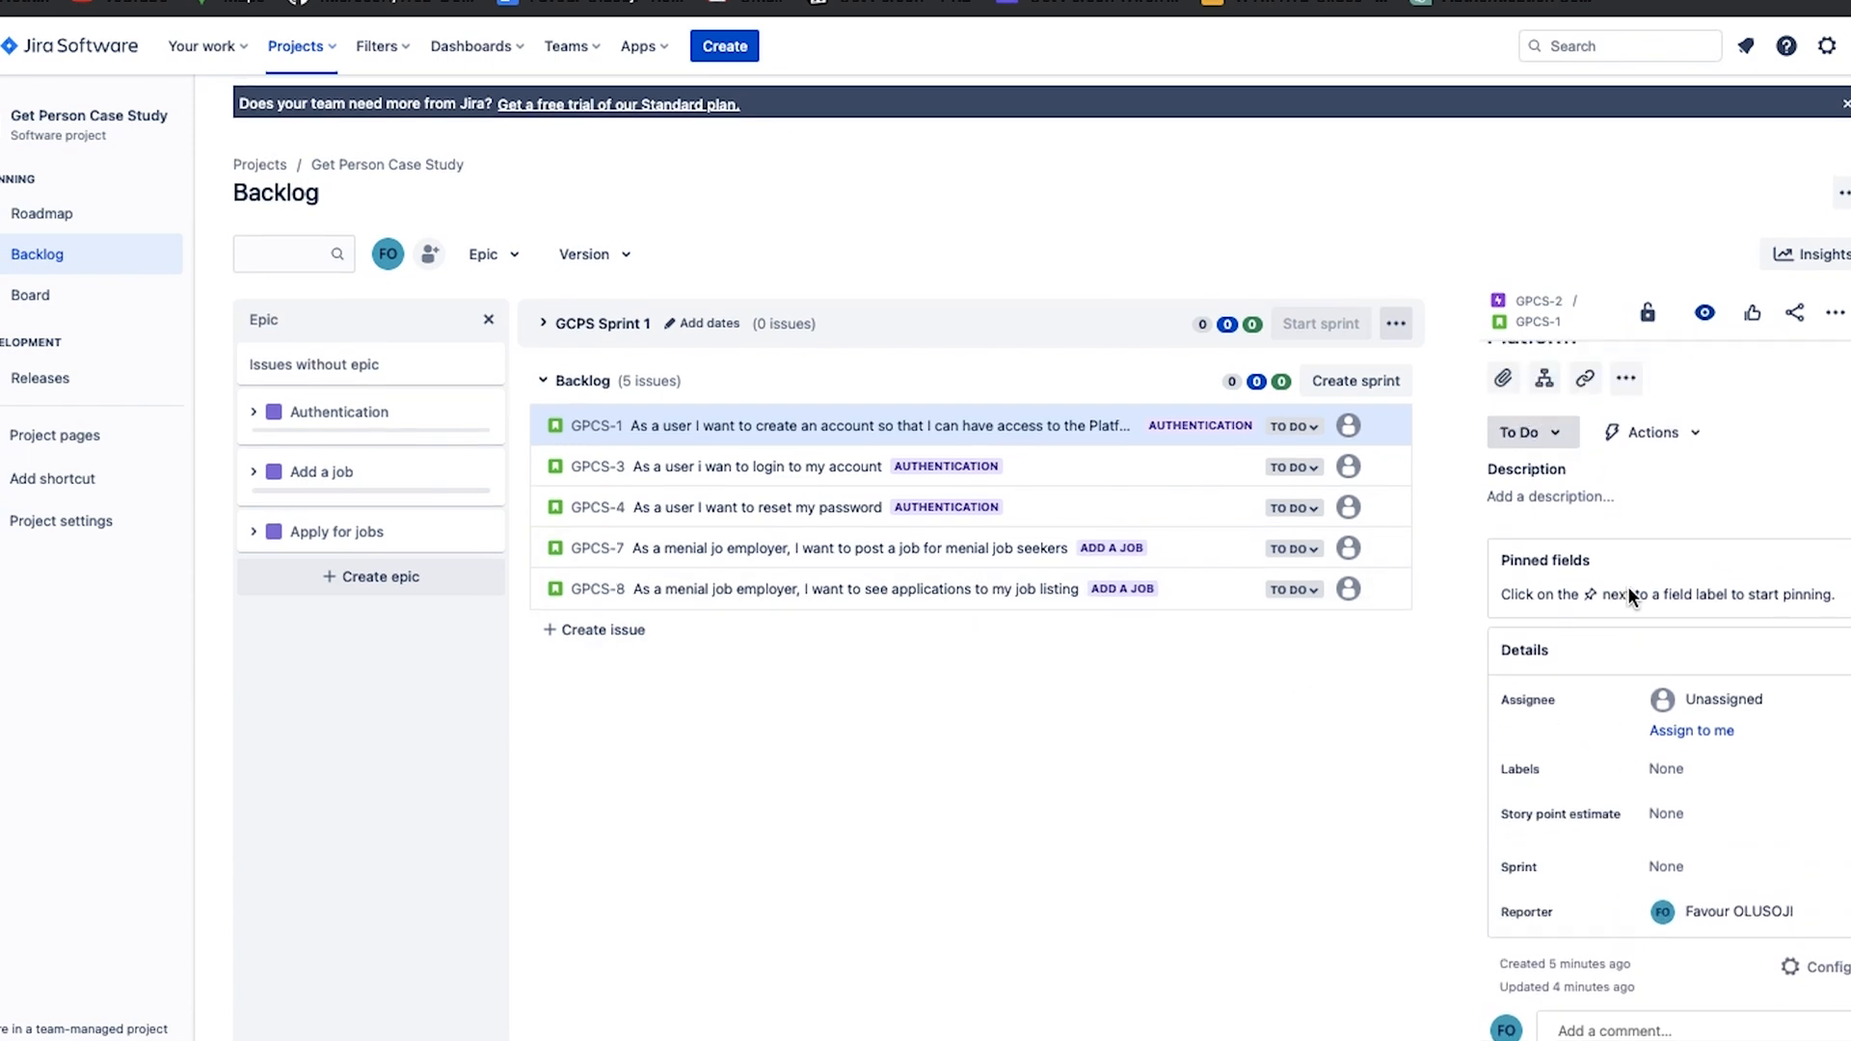
pyautogui.scroll(1, 1628, 586)
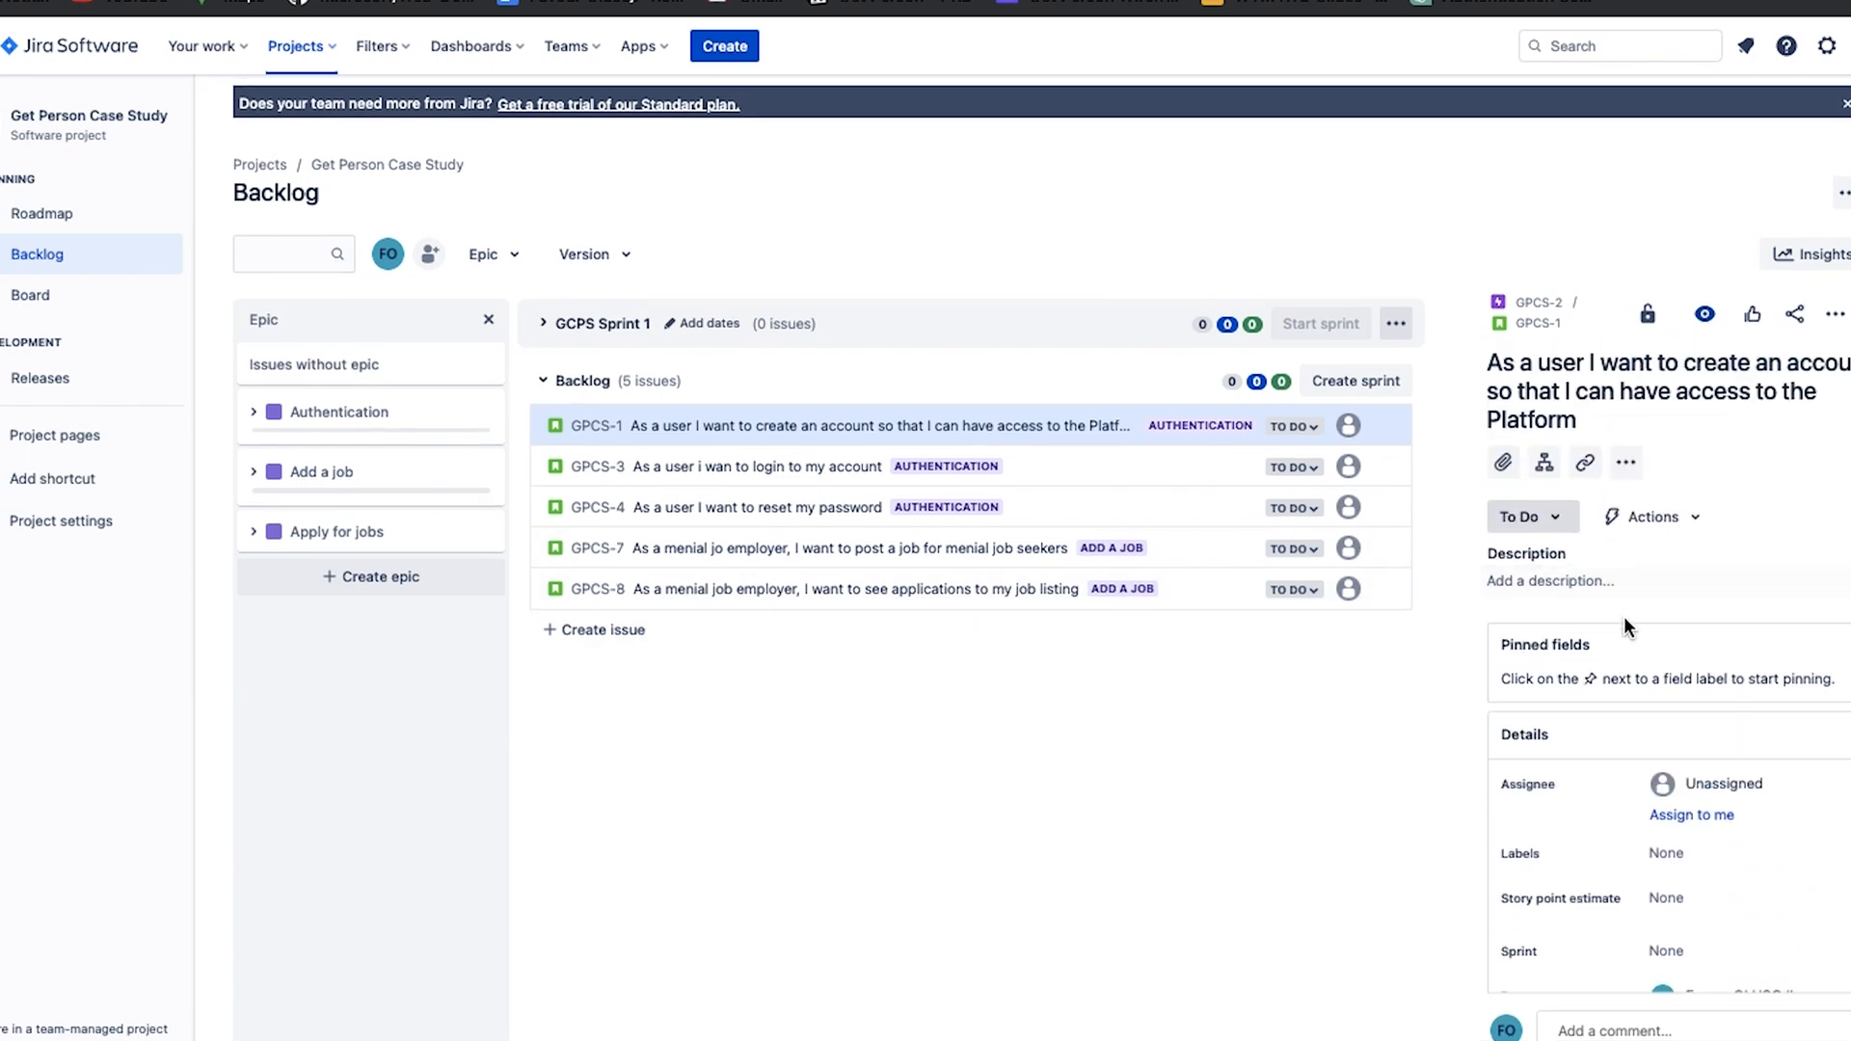
pyautogui.click(1543, 583)
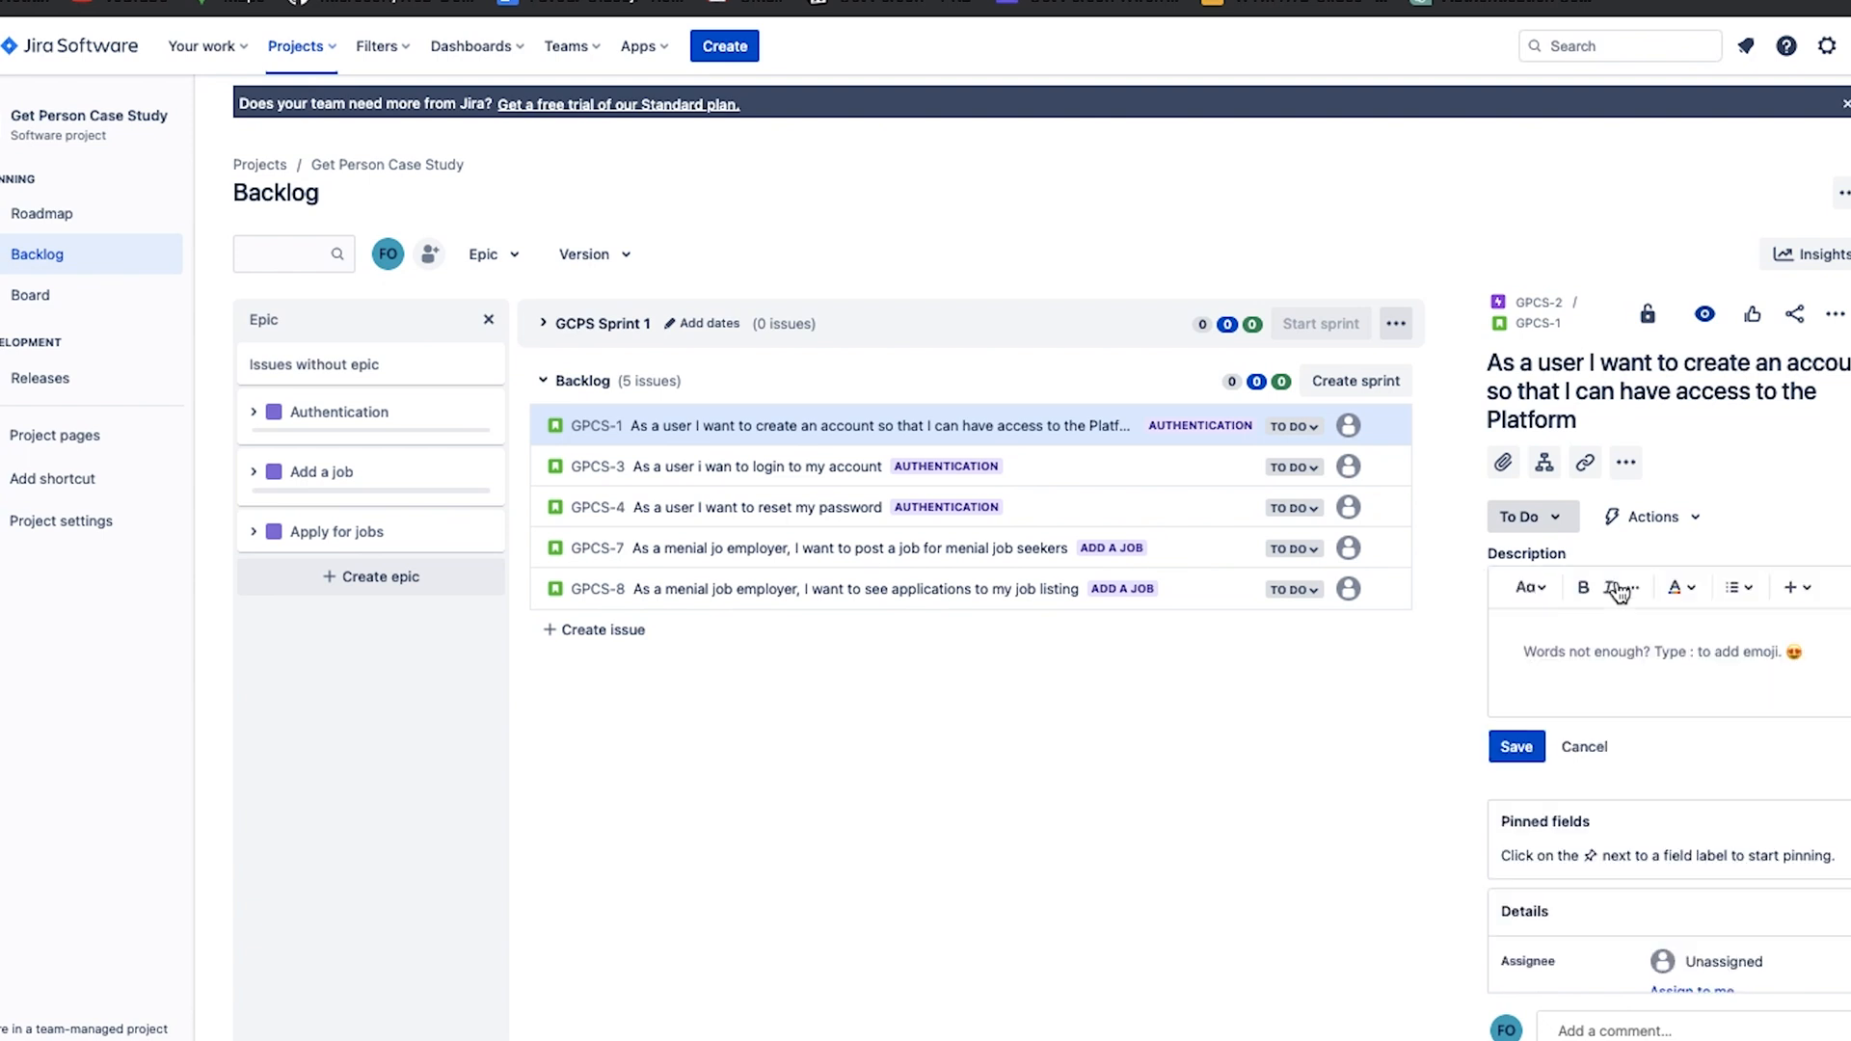
pyautogui.hotkey('ctrl', 'i')
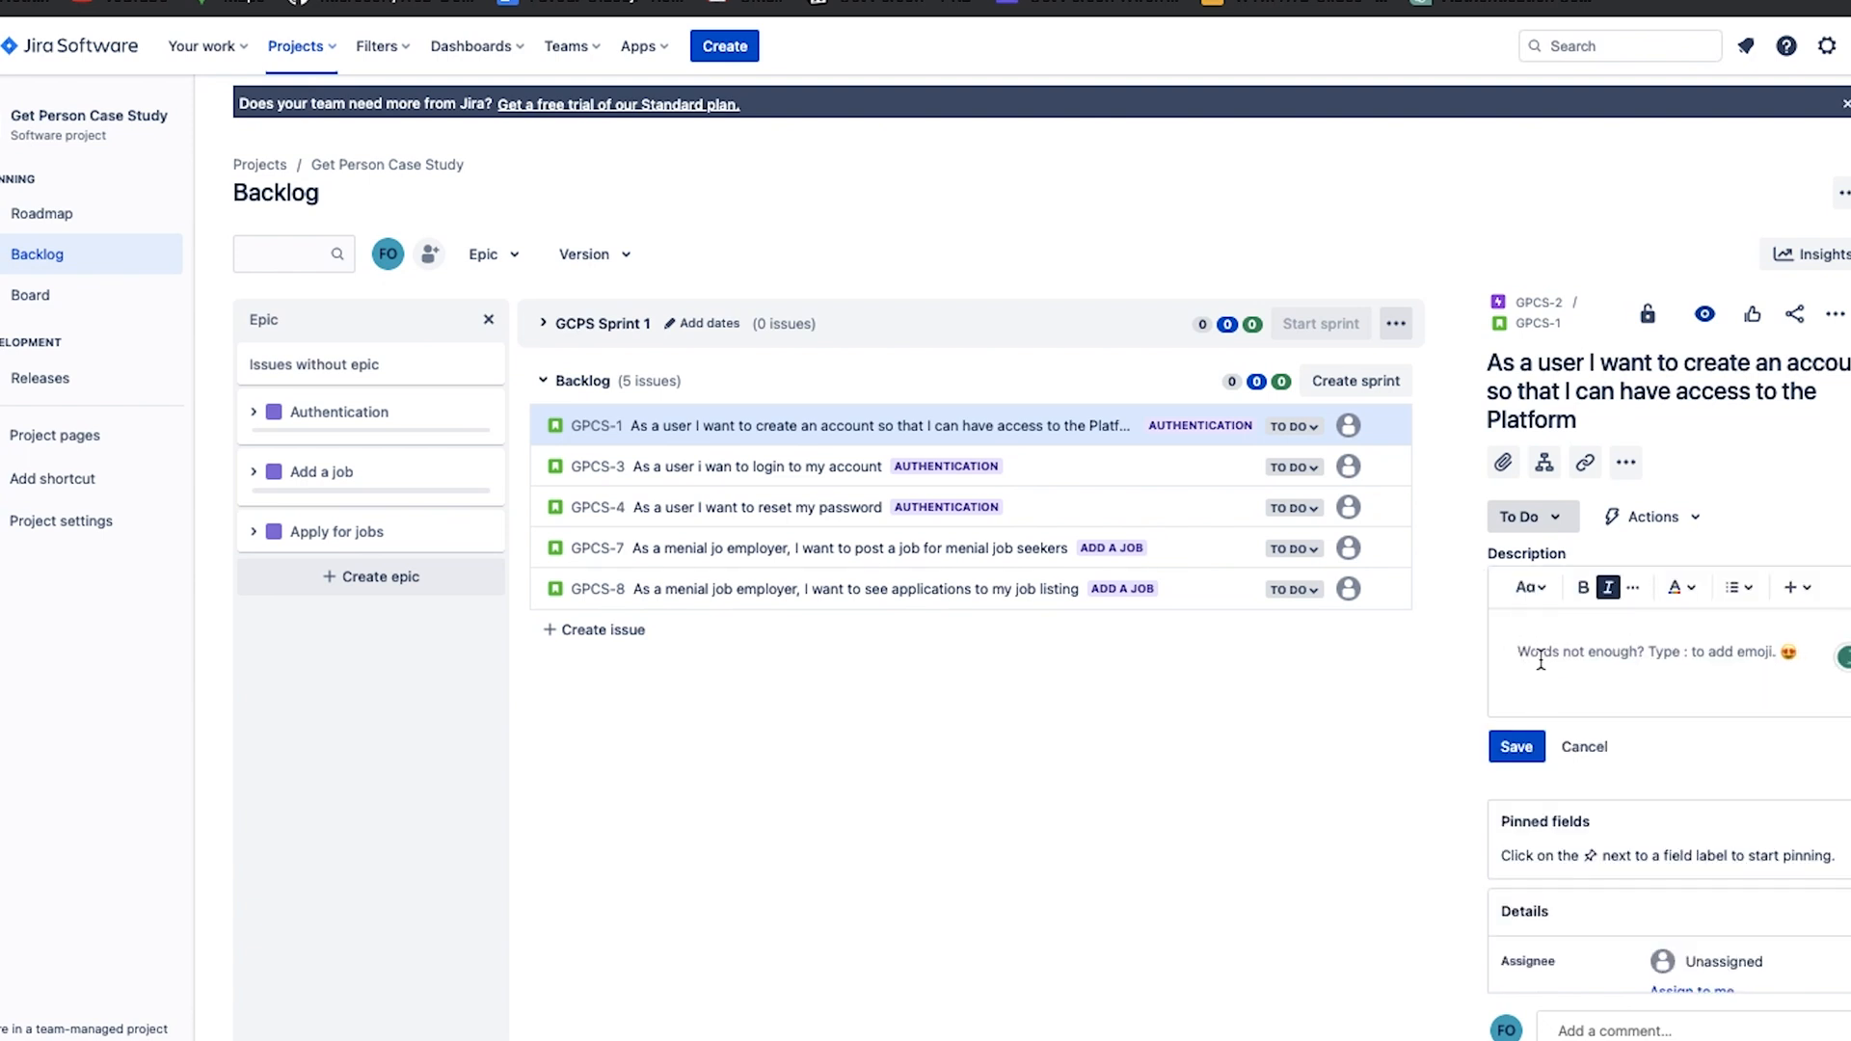
pyautogui.write('accepta')
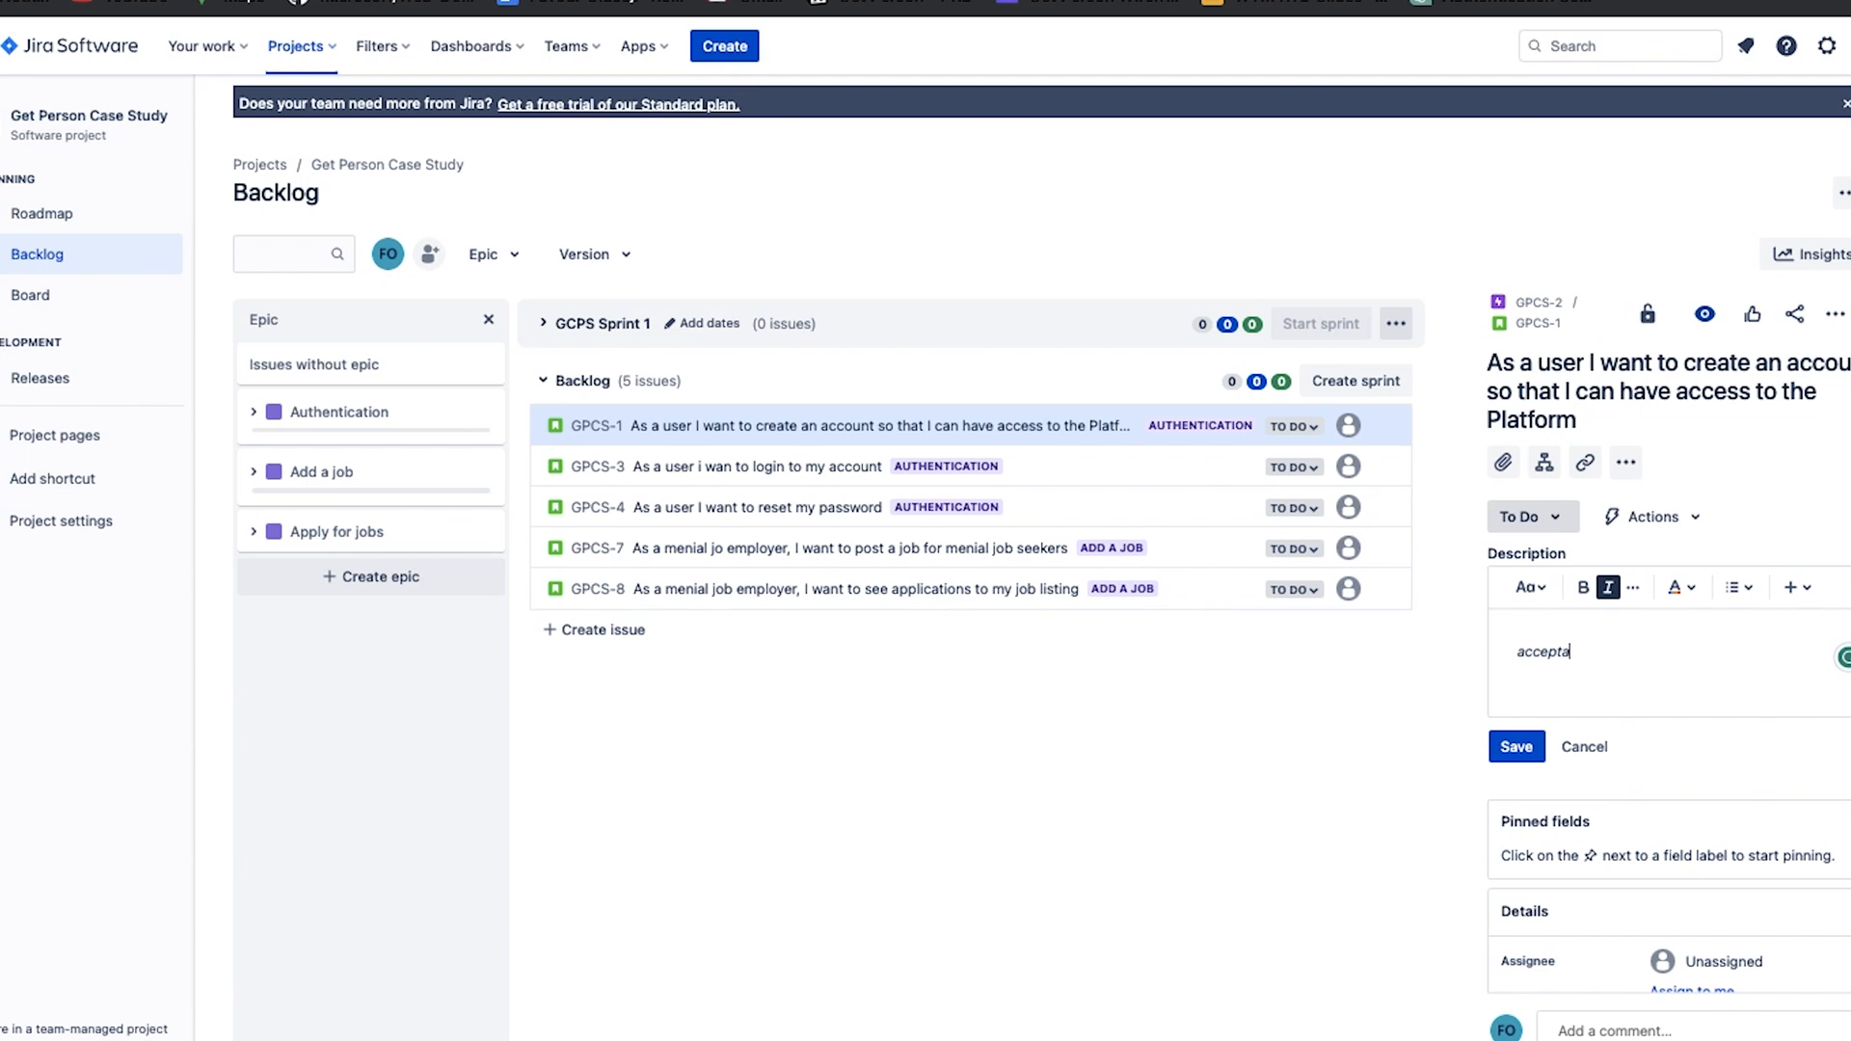
pyautogui.write('nce criteria, description.')
pyautogui.click(1516, 746)
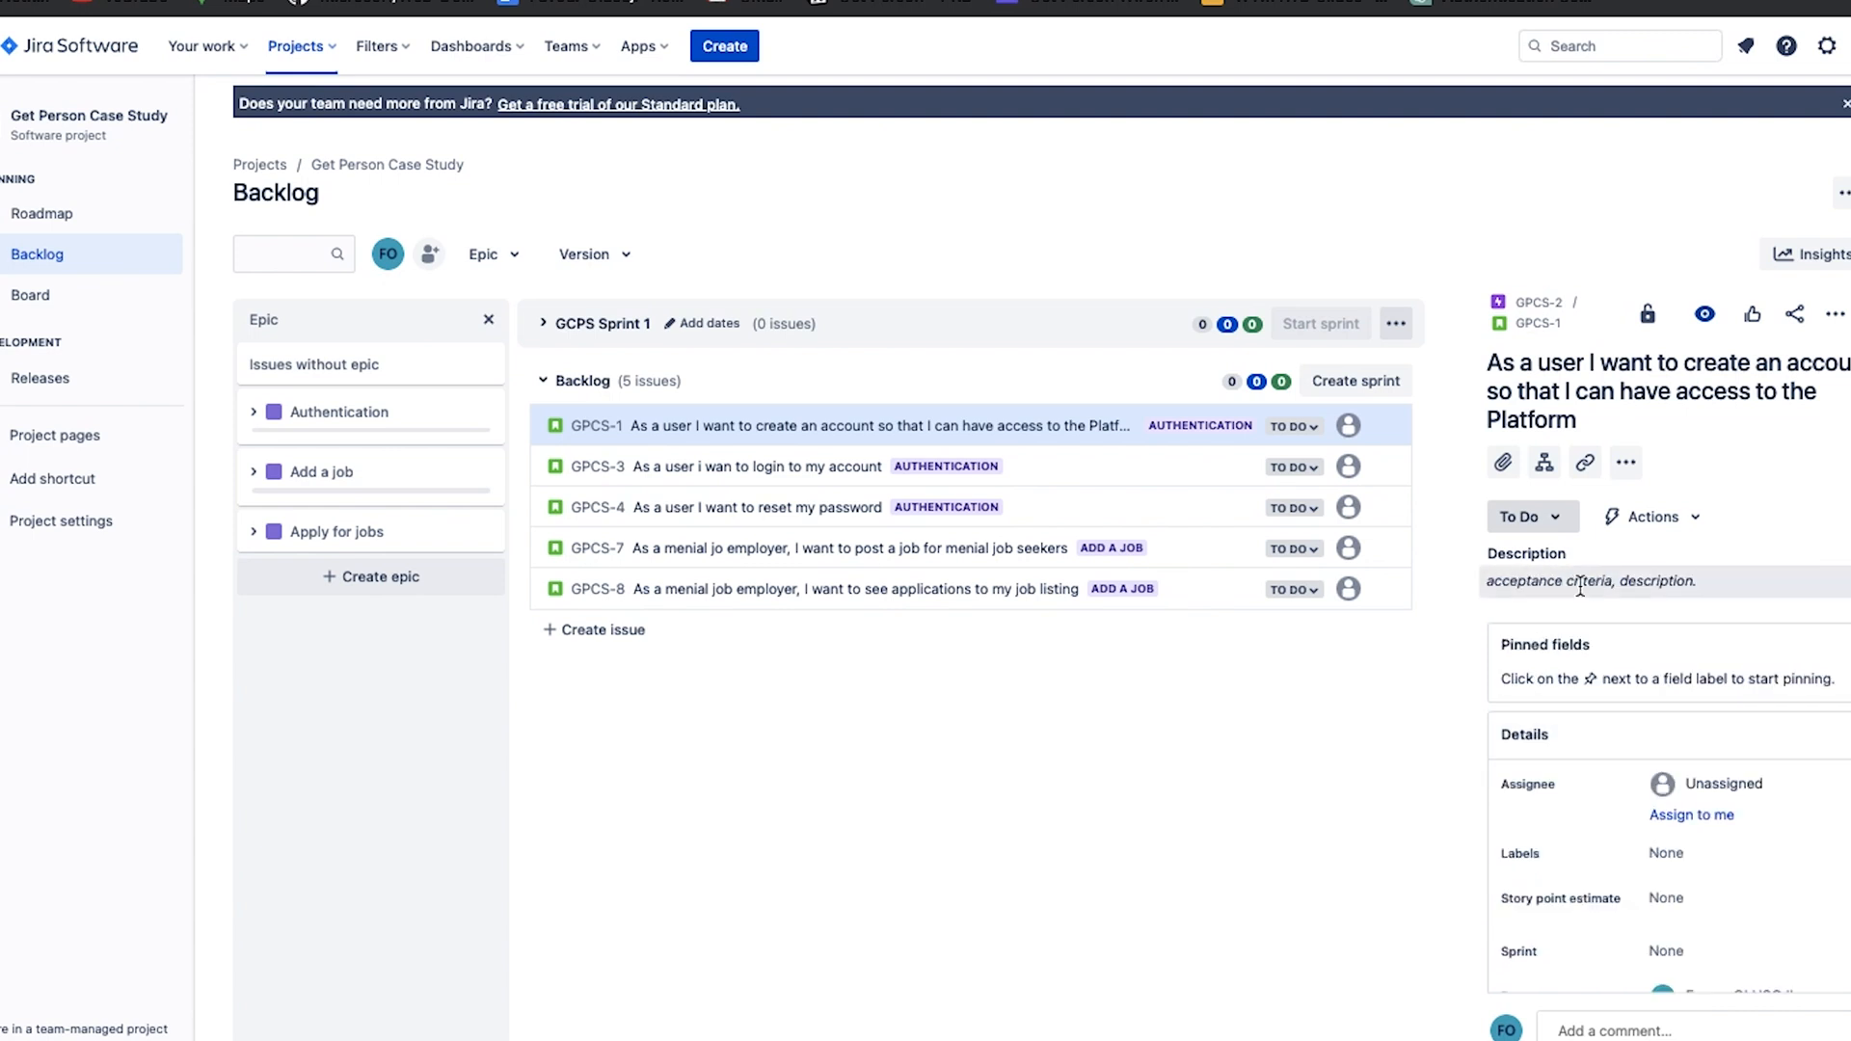
# Try three different team members as the create-account story's assignee and set it back to Unassigned.
pyautogui.scroll(-3, 1599, 610)
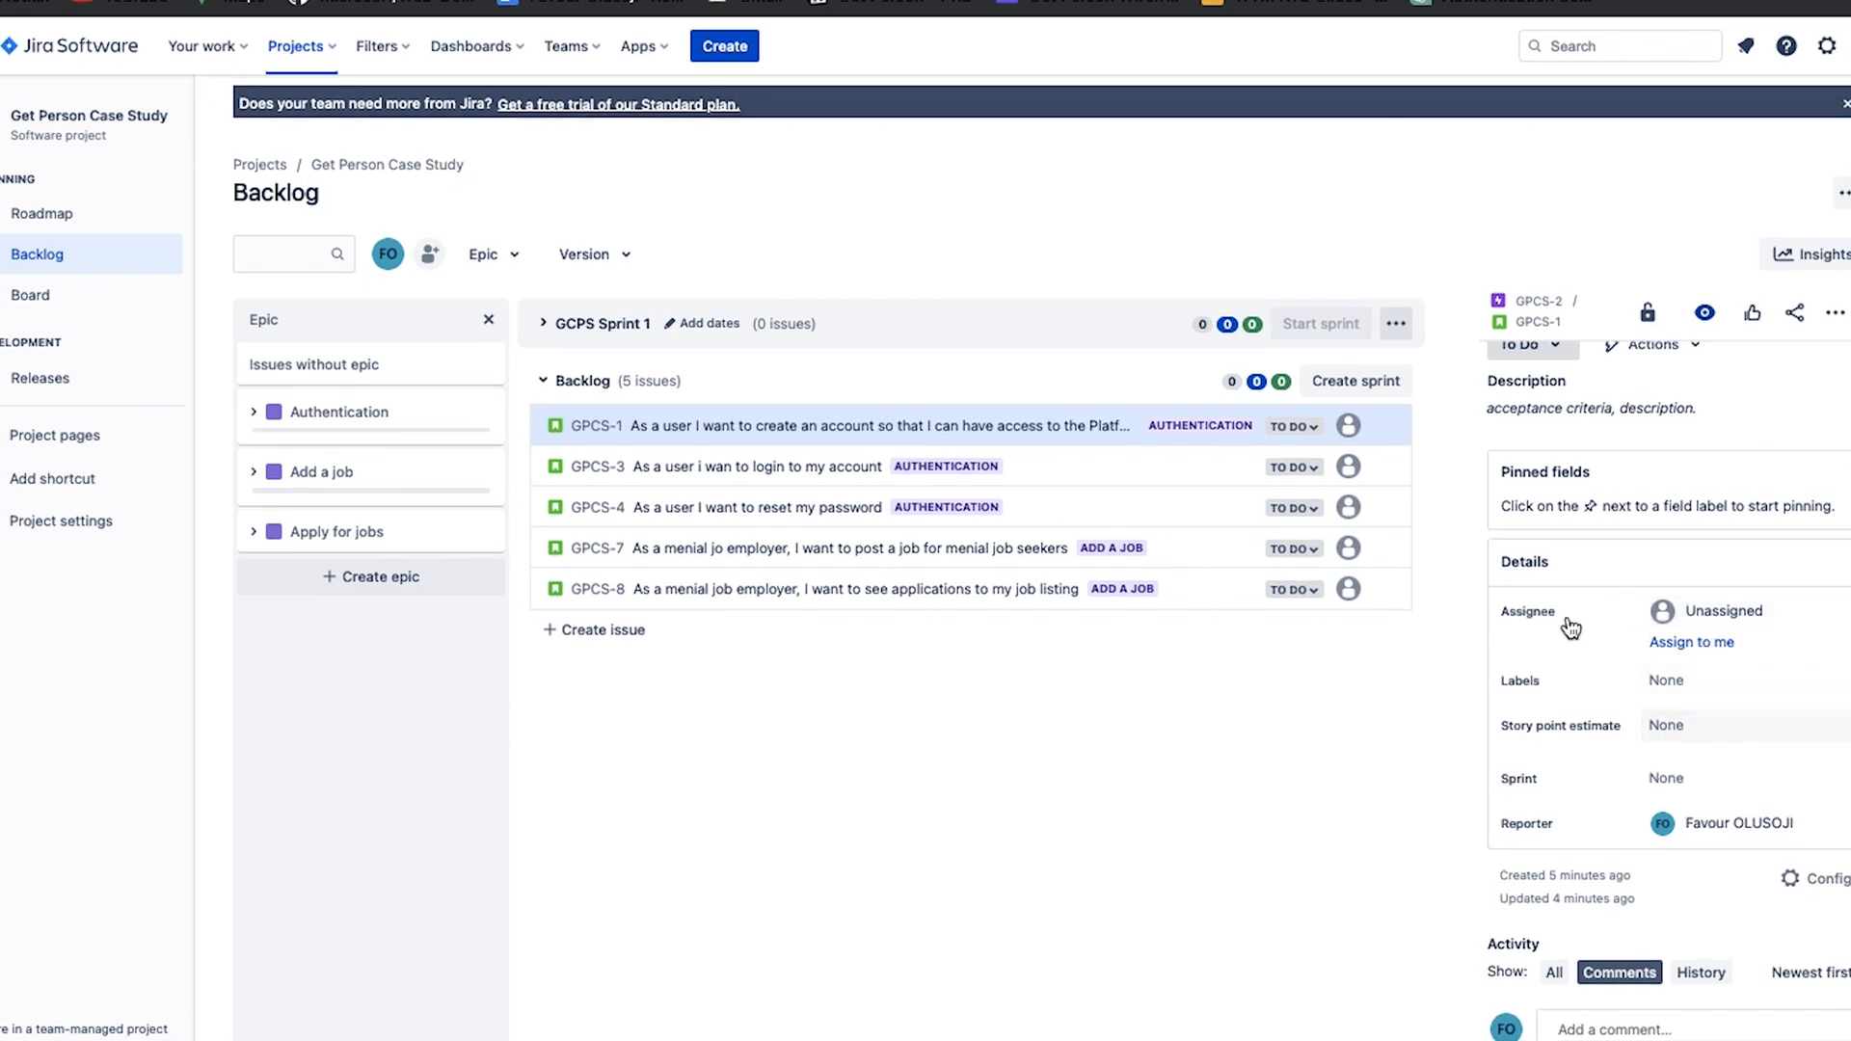
pyautogui.click(1703, 610)
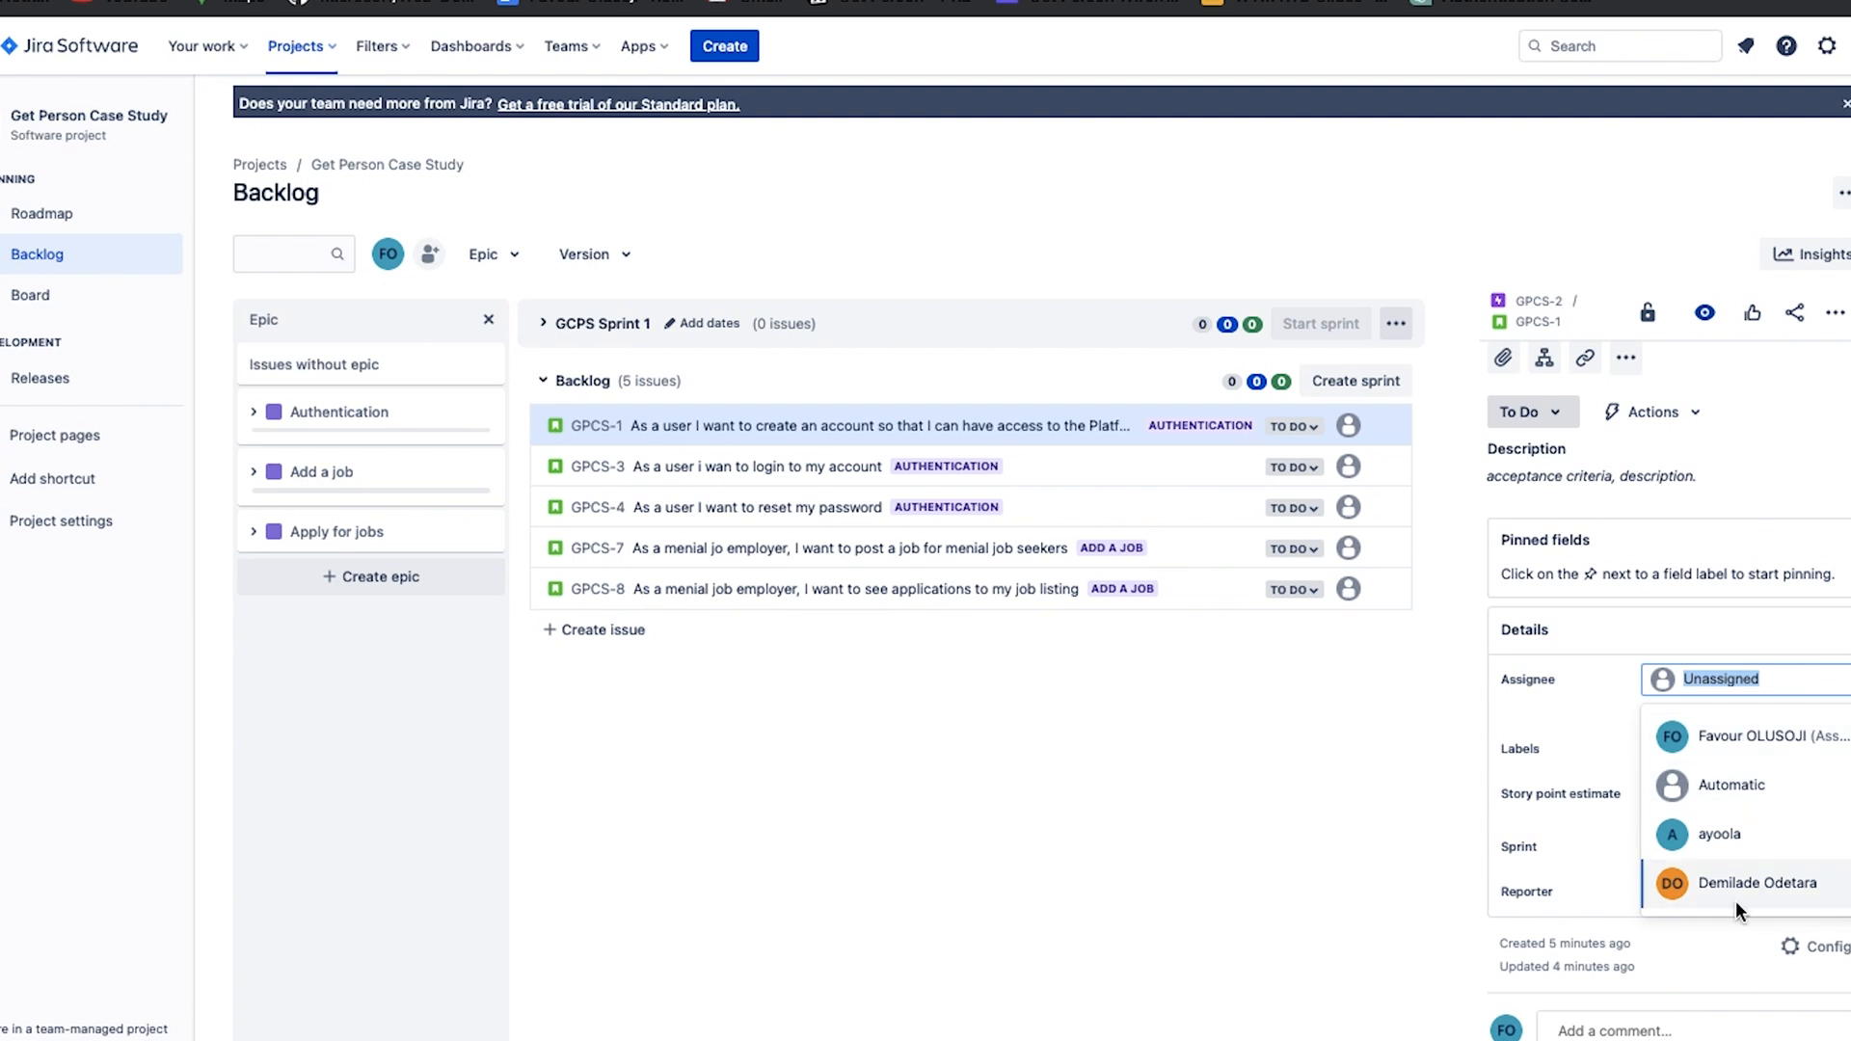
pyautogui.click(1740, 762)
pyautogui.click(1737, 690)
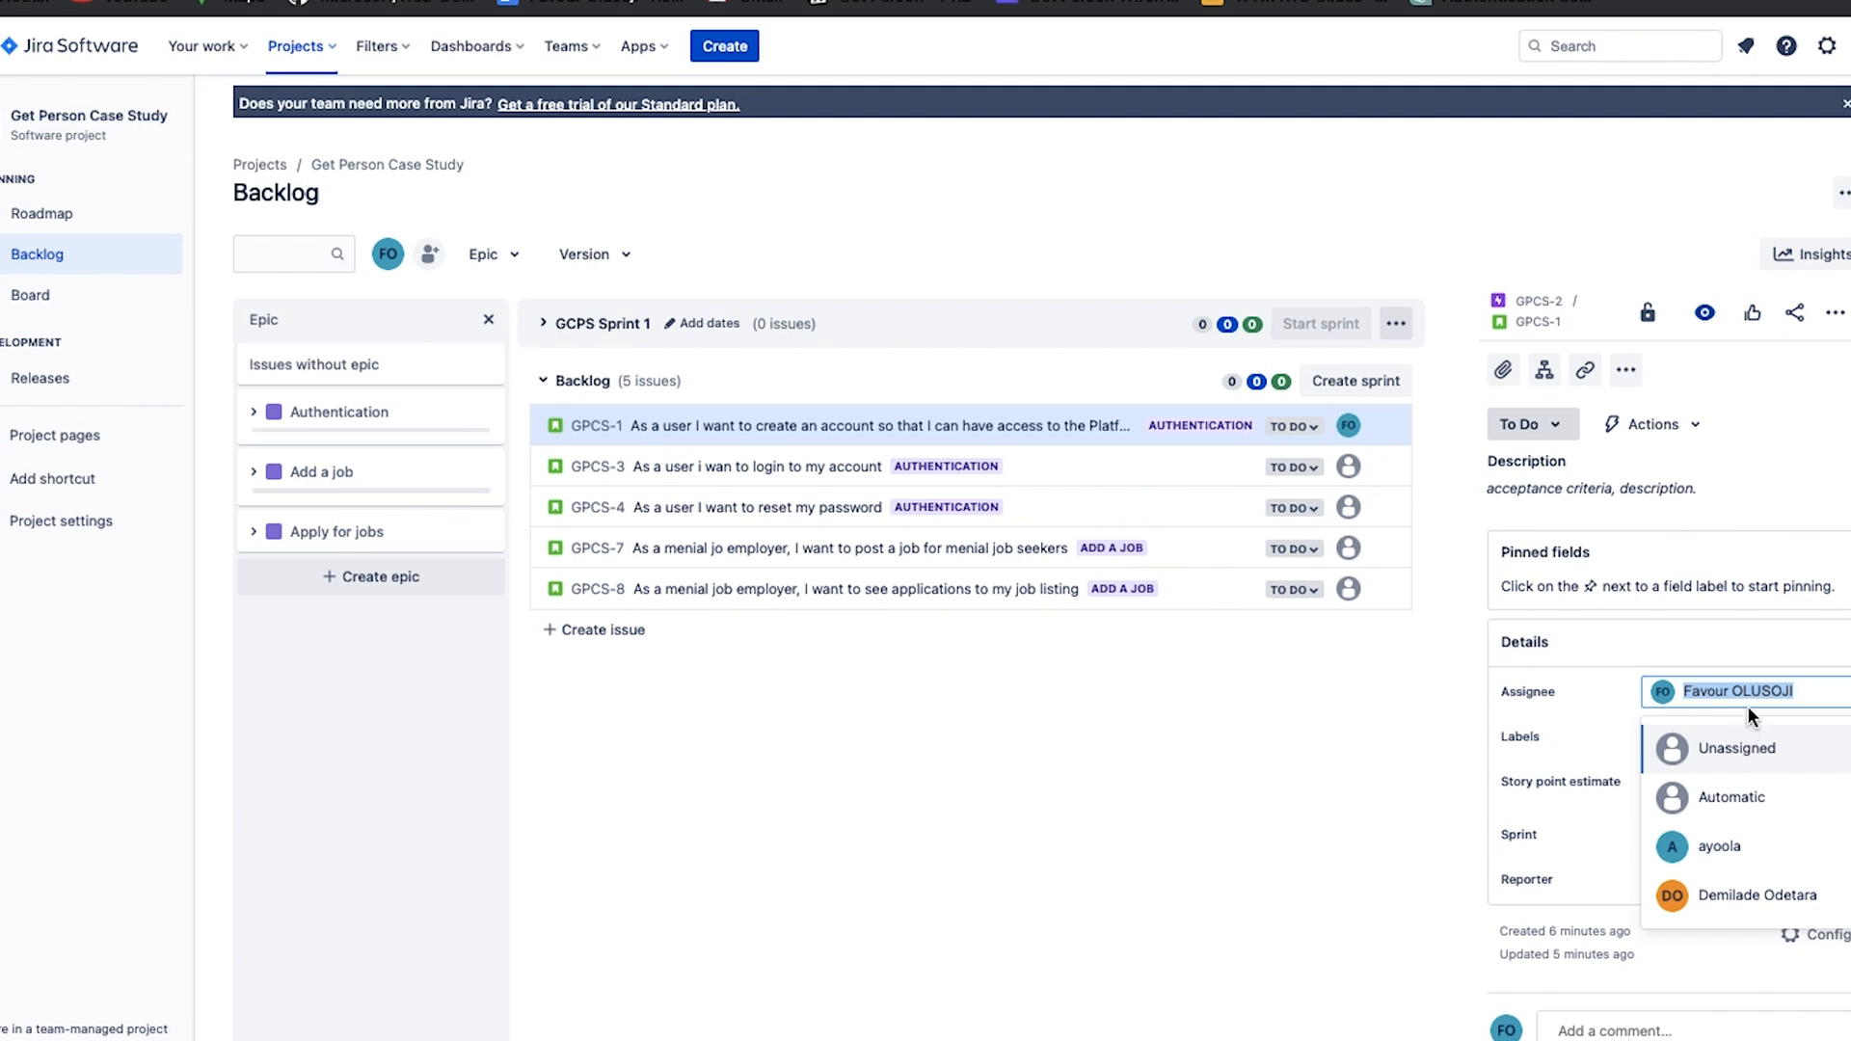
pyautogui.click(1703, 848)
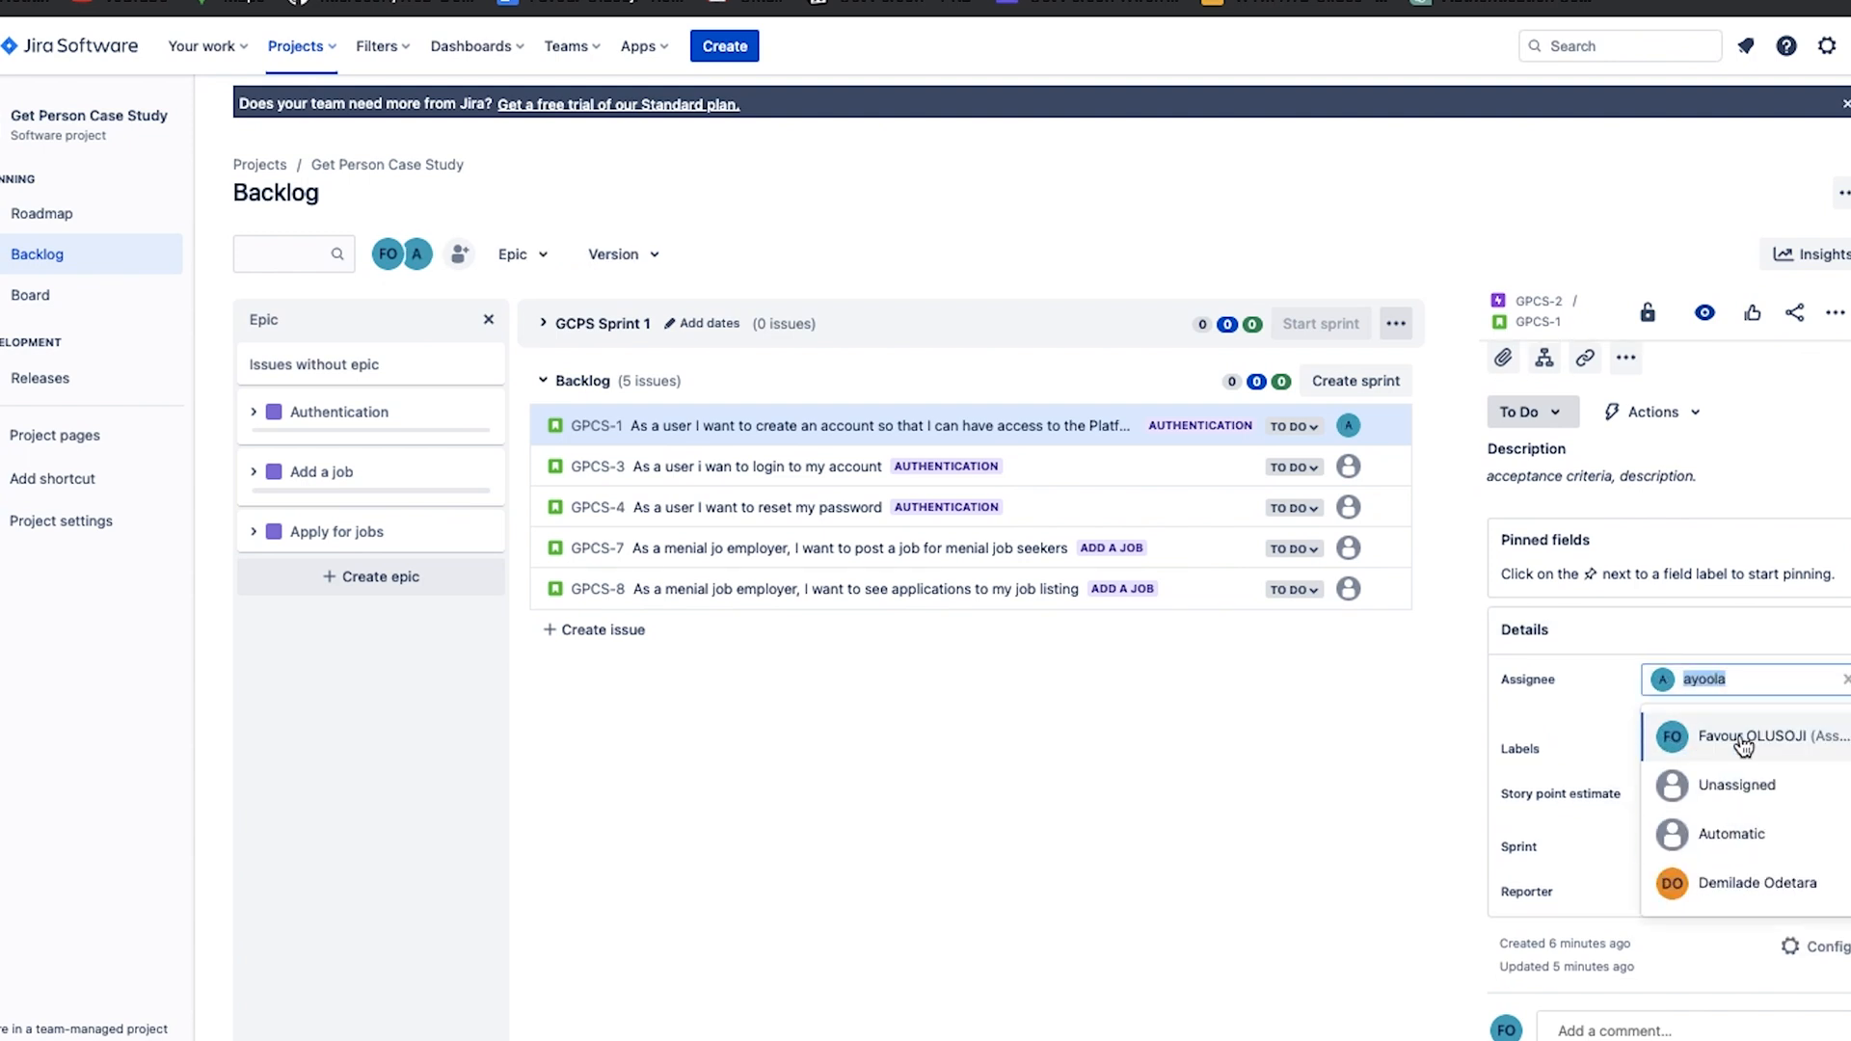
pyautogui.click(1750, 886)
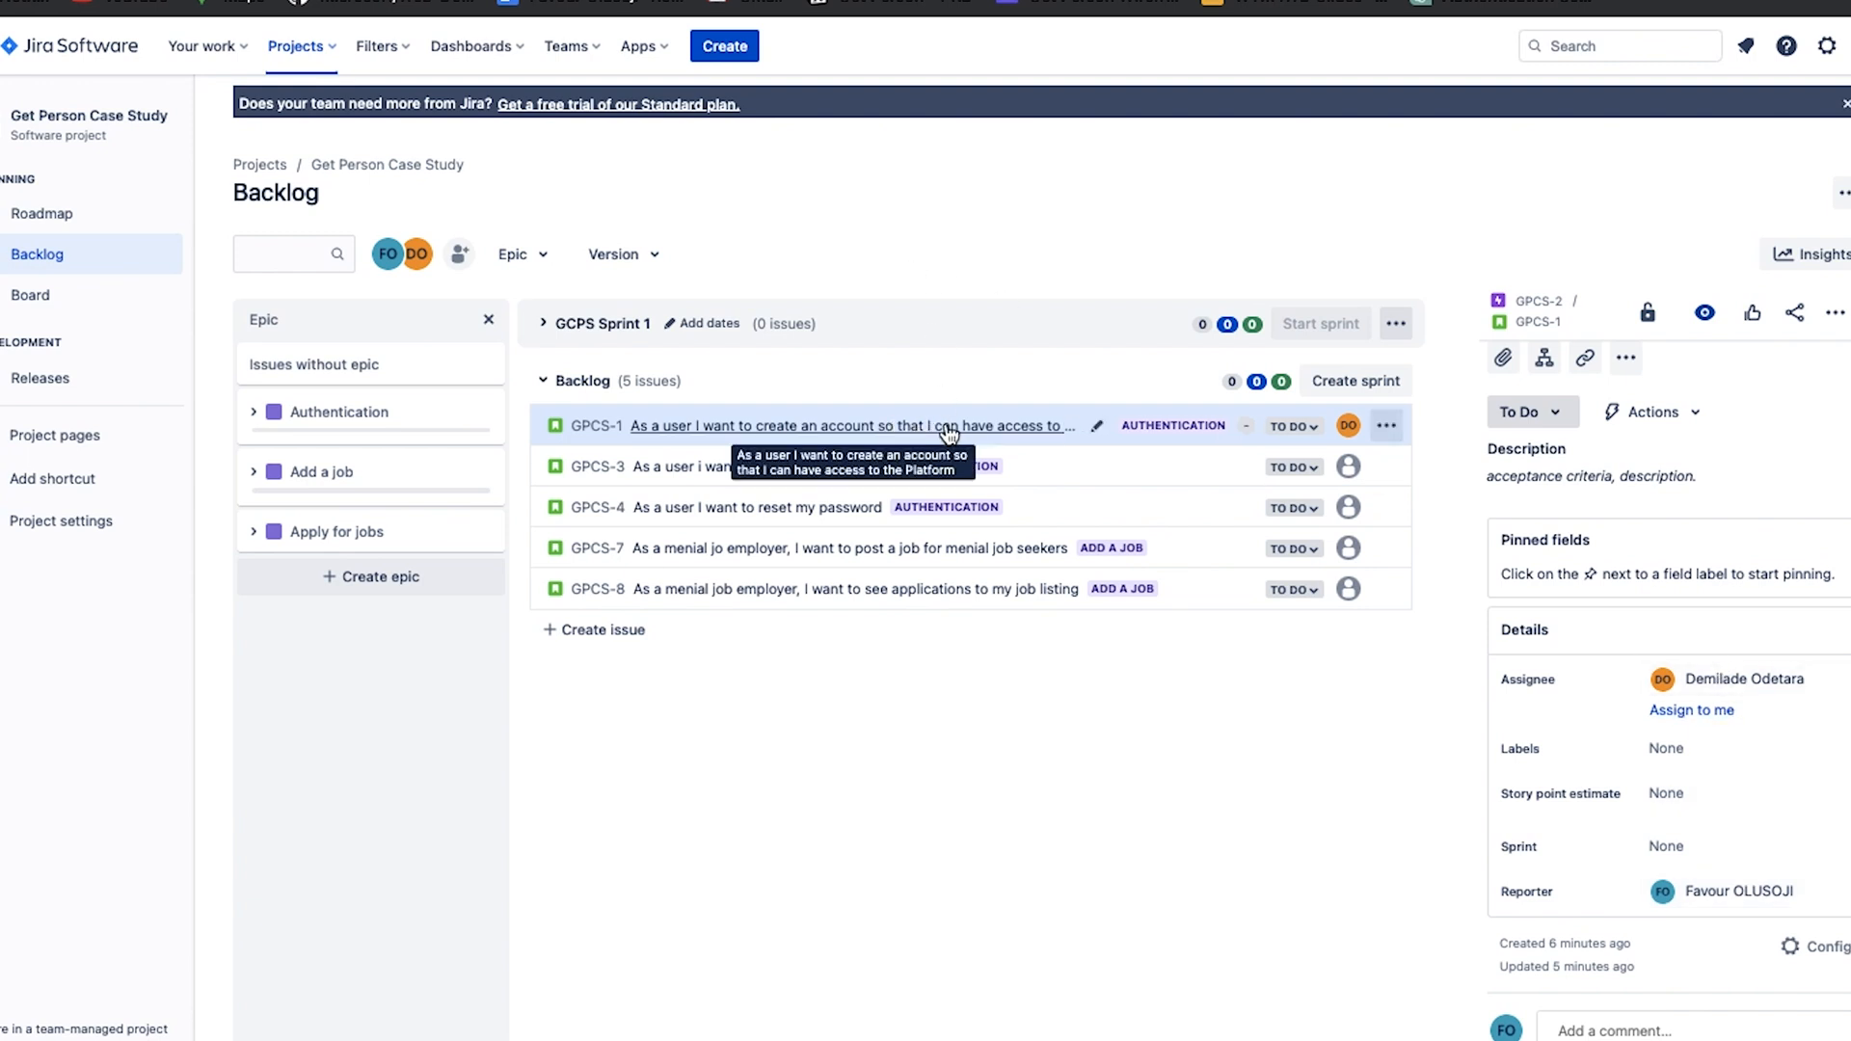
pyautogui.click(1731, 679)
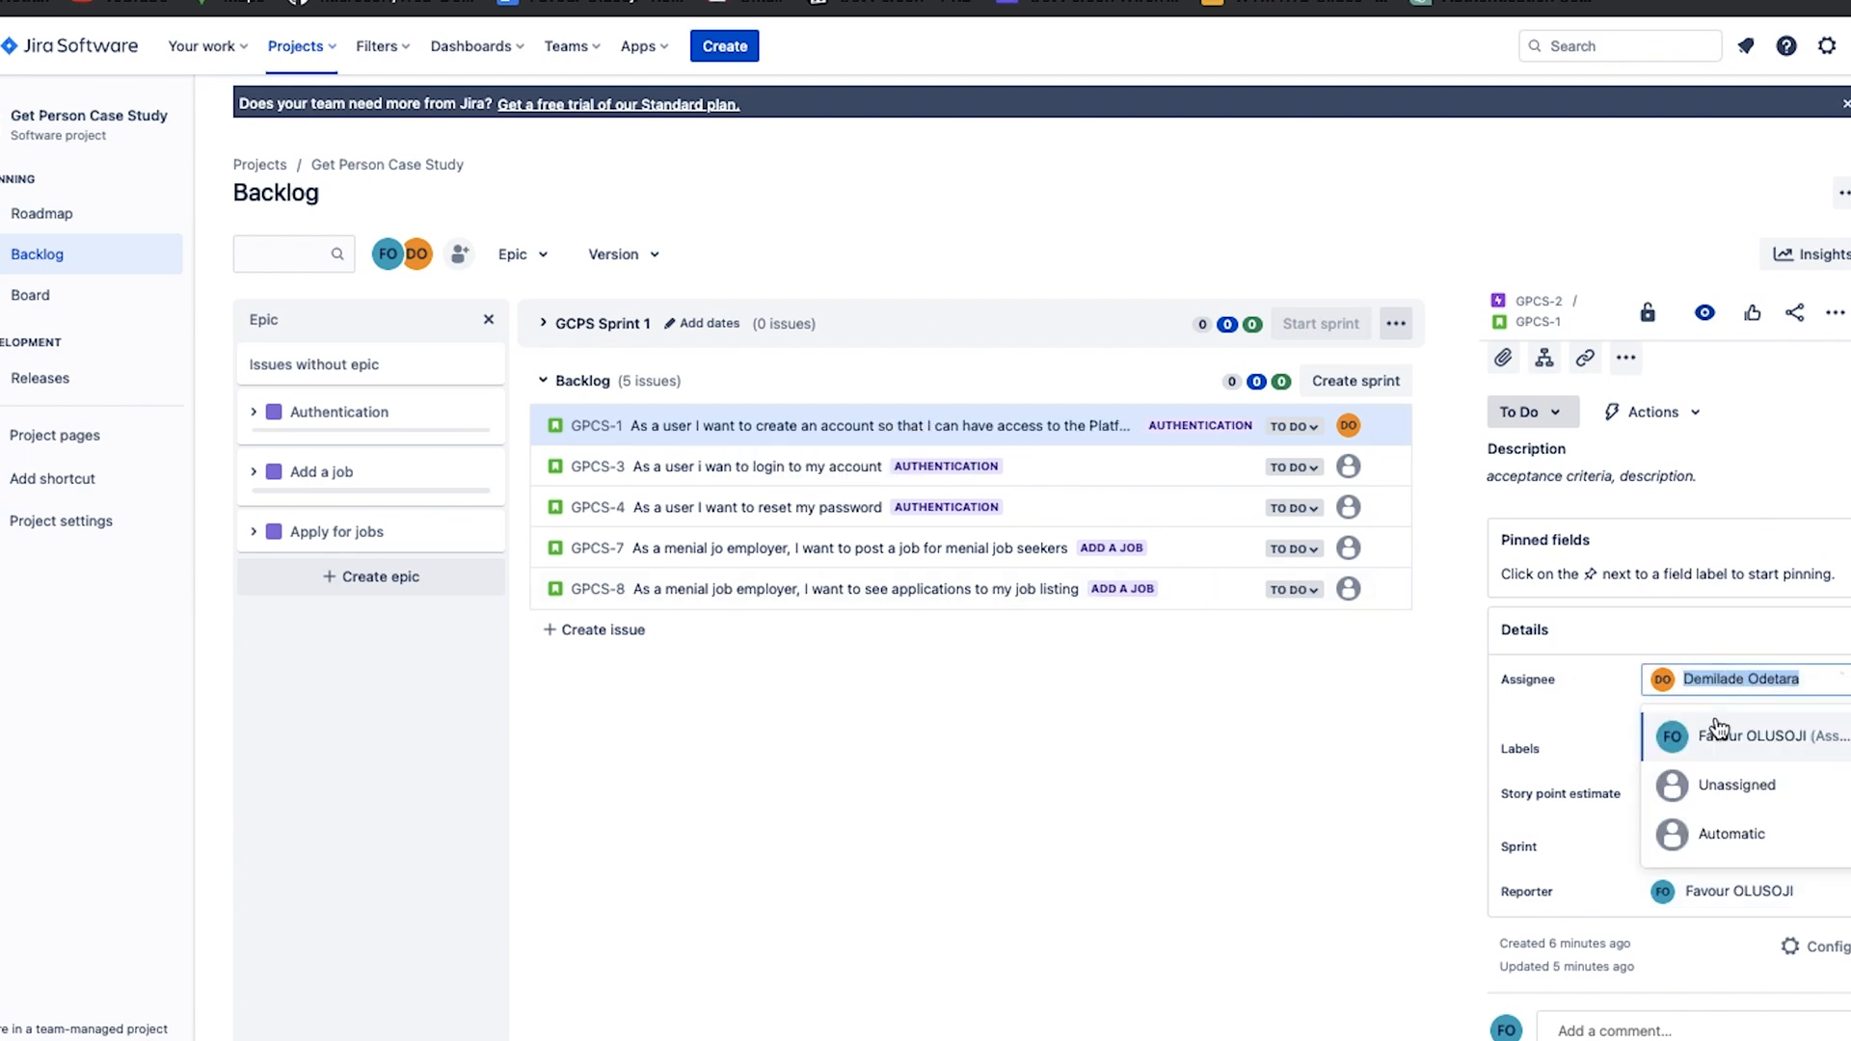
pyautogui.click(1722, 781)
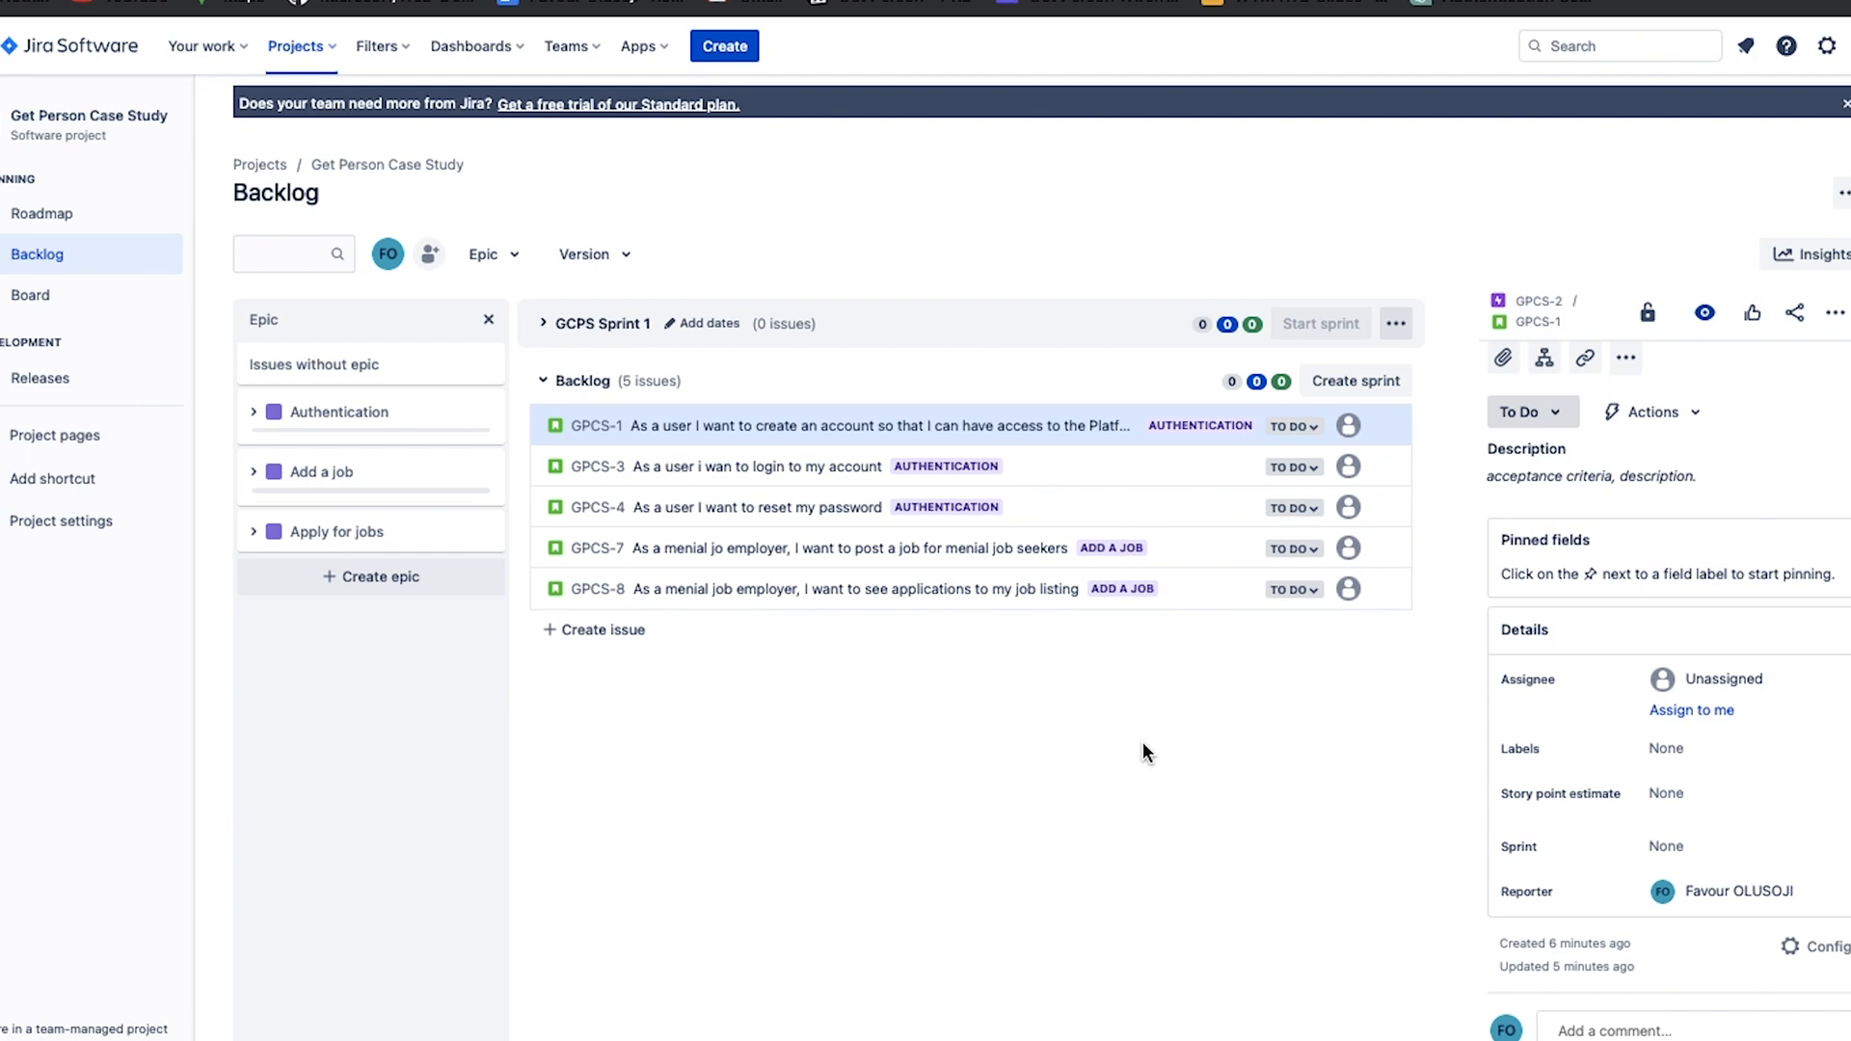
# Correct the login story's title to "As a user i want to login to my account" and close its details.
pyautogui.click(813, 468)
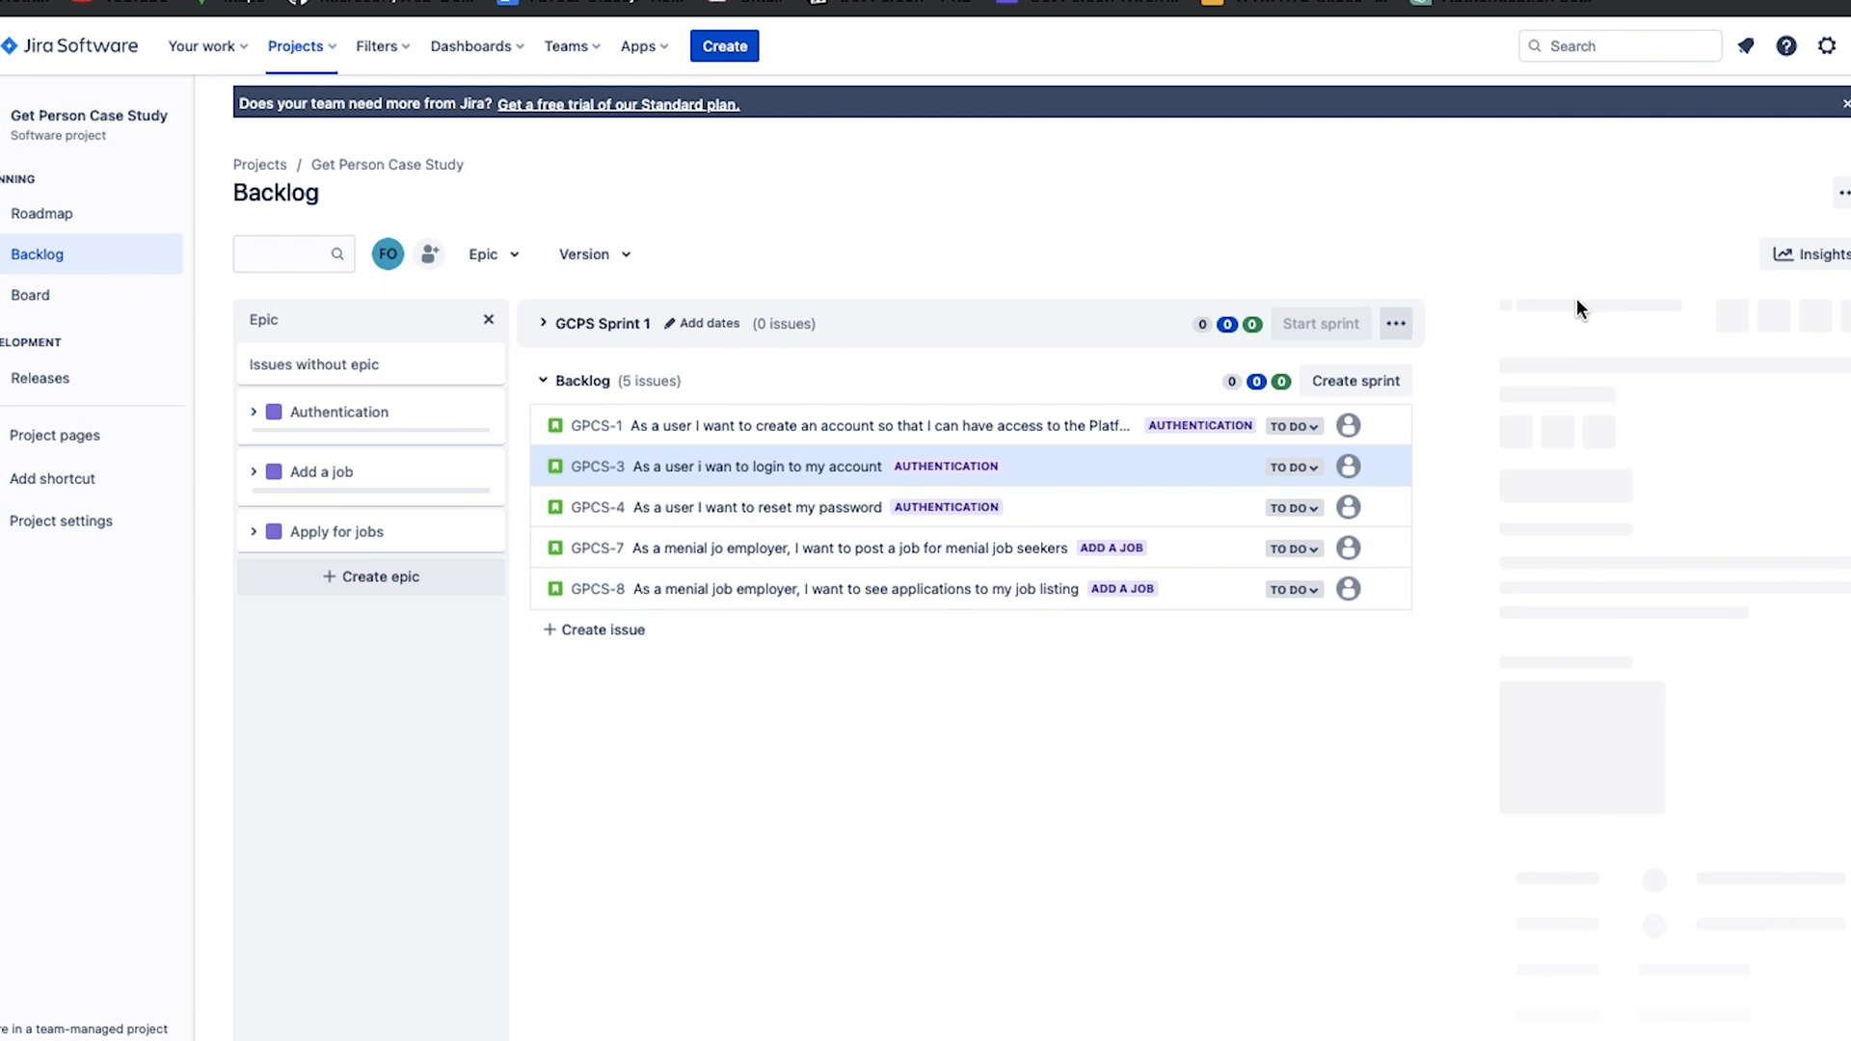
pyautogui.click(1647, 364)
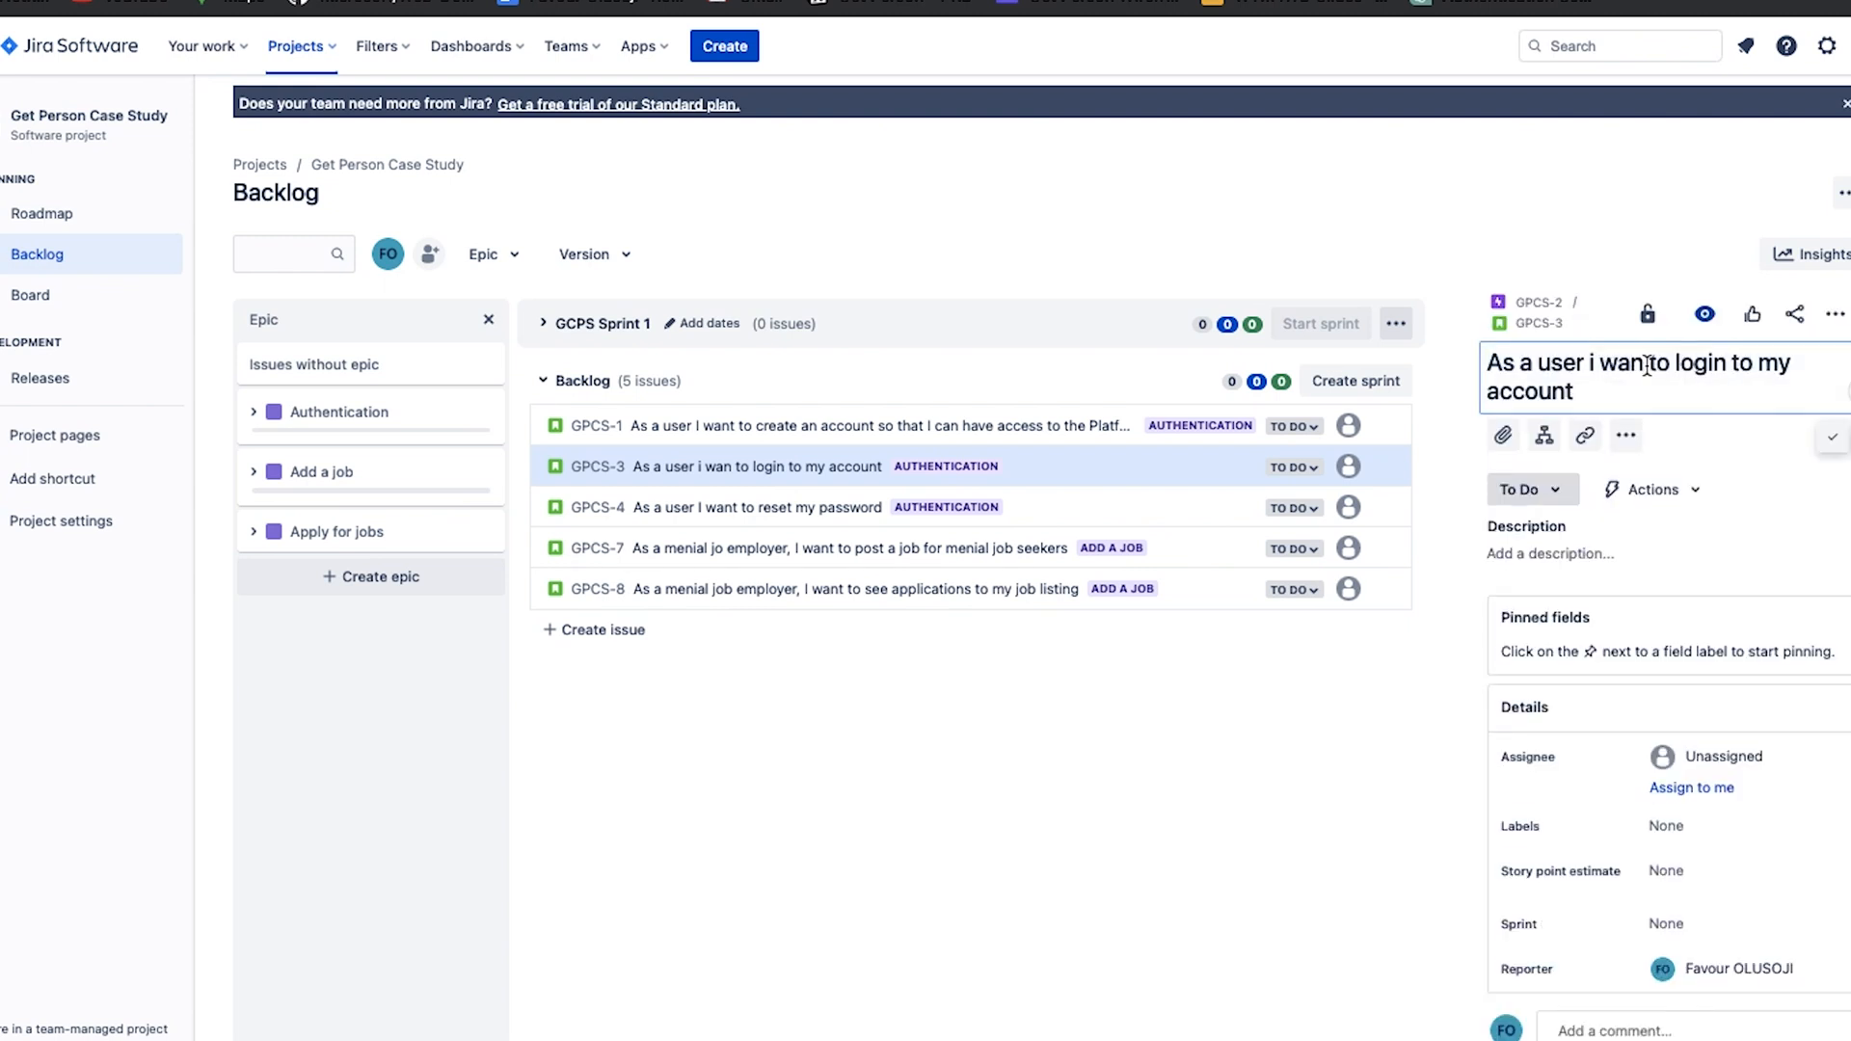
pyautogui.write('t')
pyautogui.press('Return')
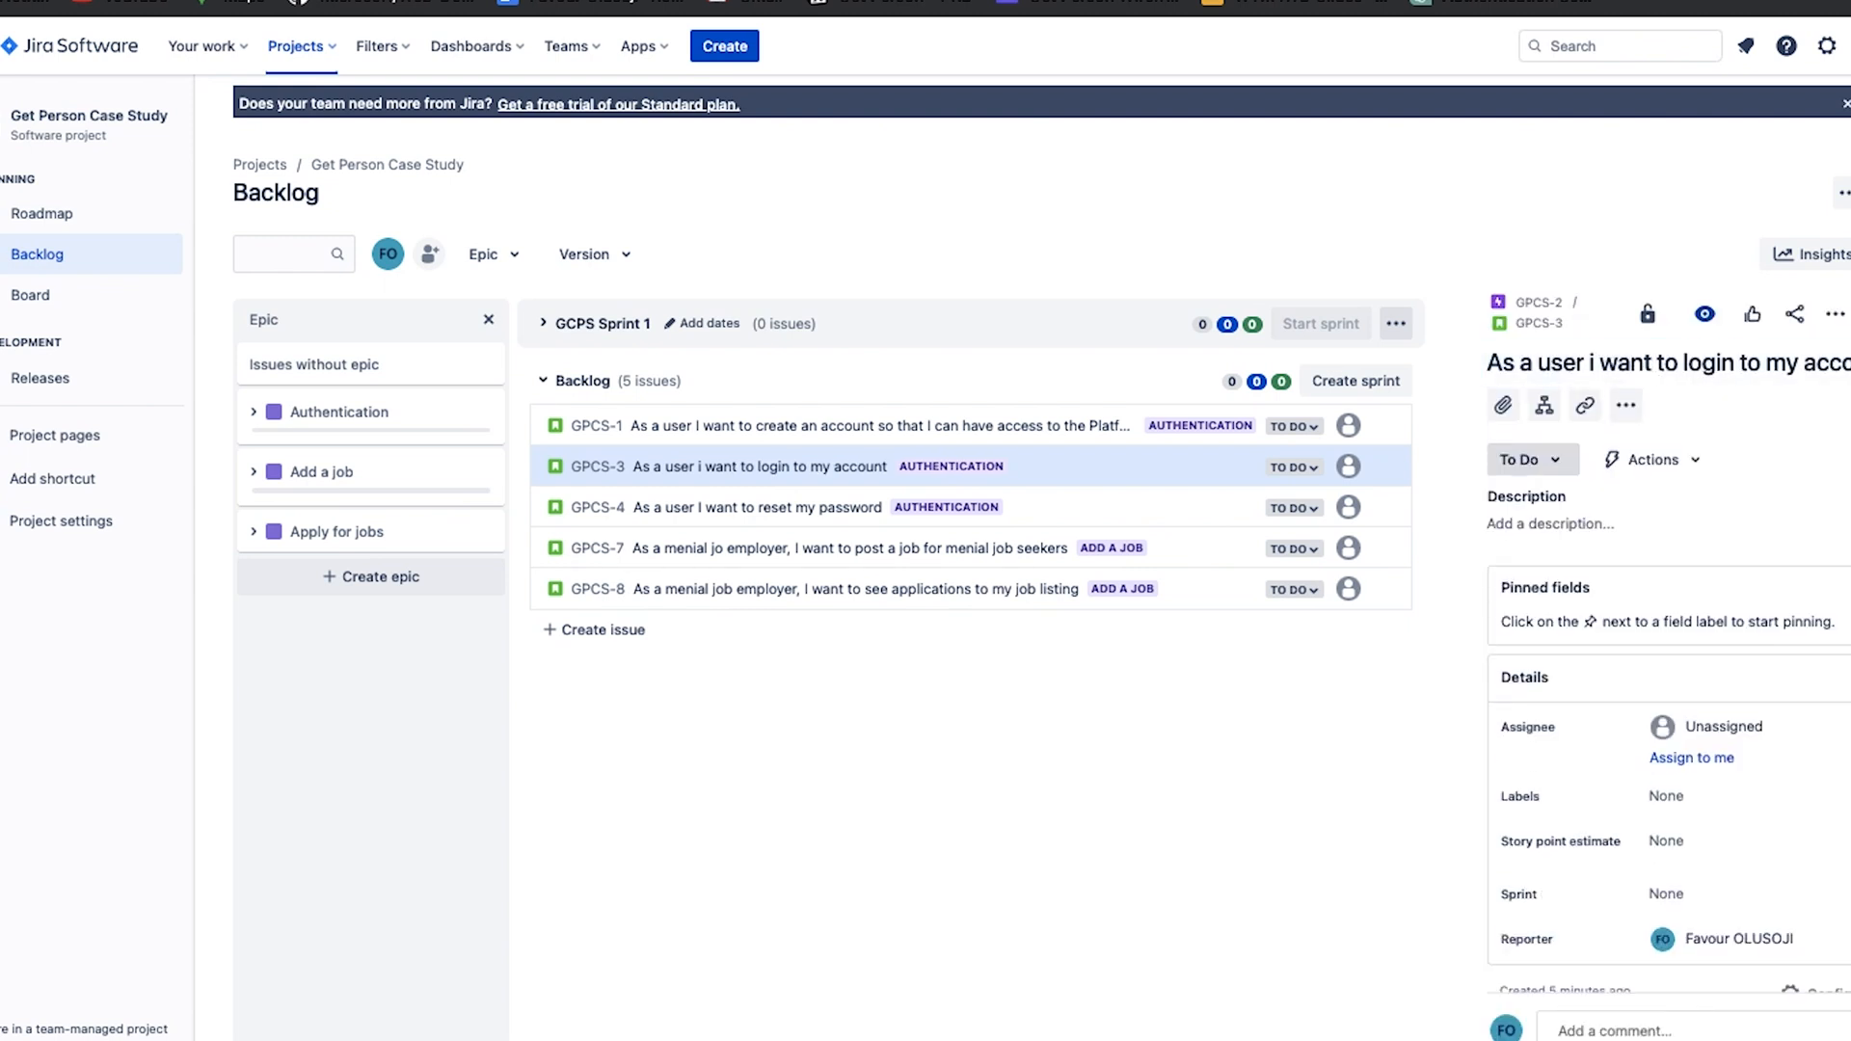
pyautogui.scroll(-1, 1596, 843)
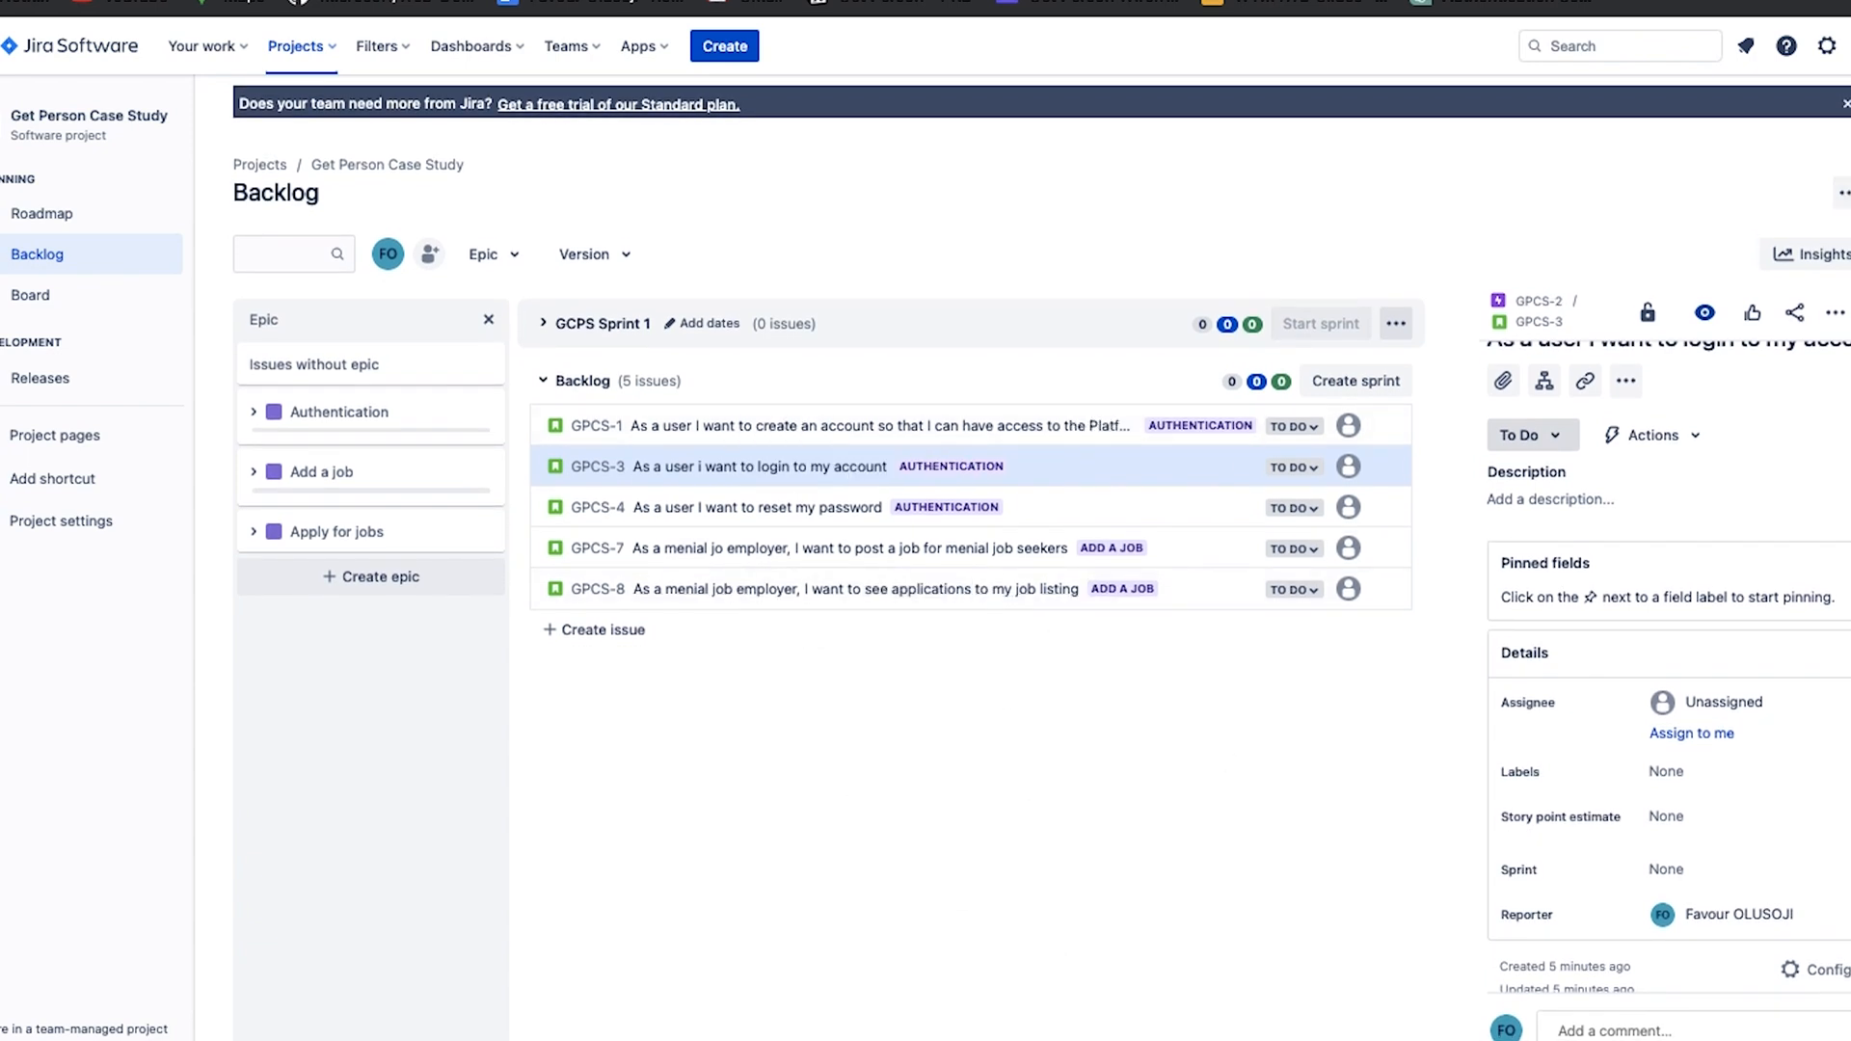
pyautogui.click(1850, 312)
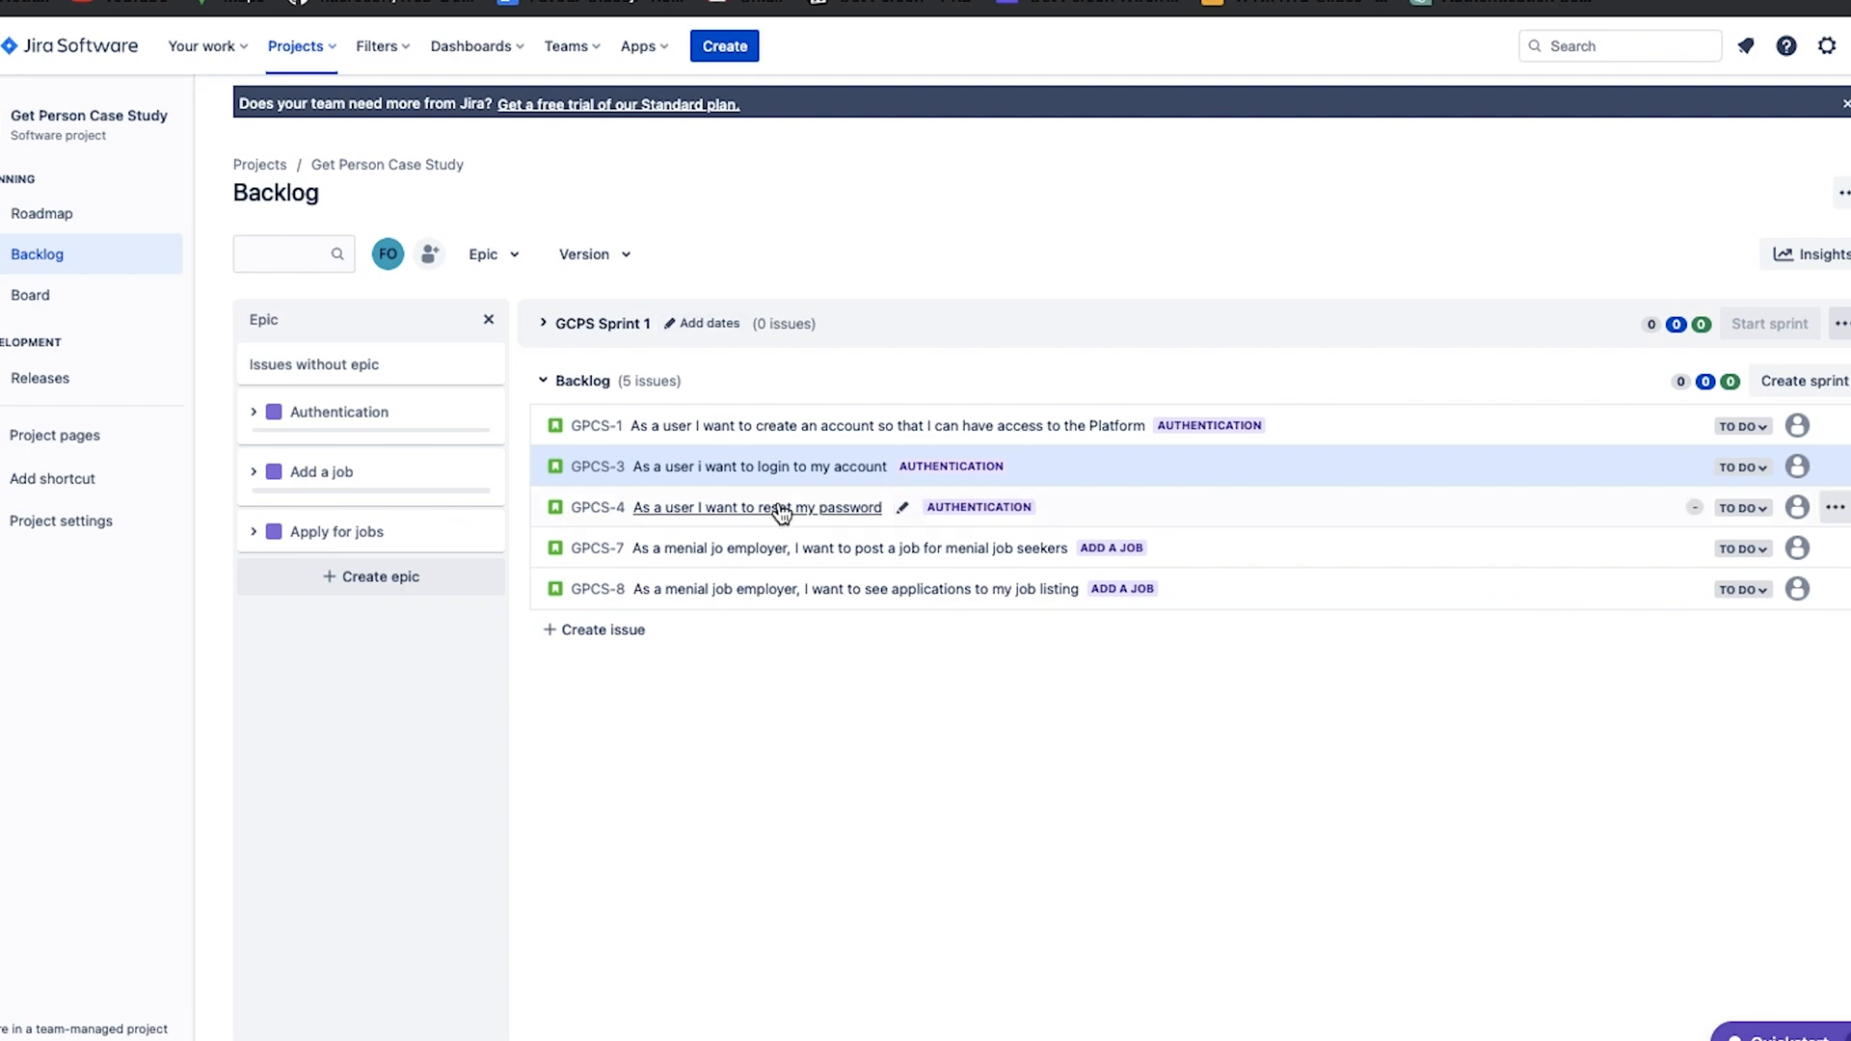
# Reopen the login story and review its description, assignee, labels, story point estimate and sprint fields.
pyautogui.click(703, 482)
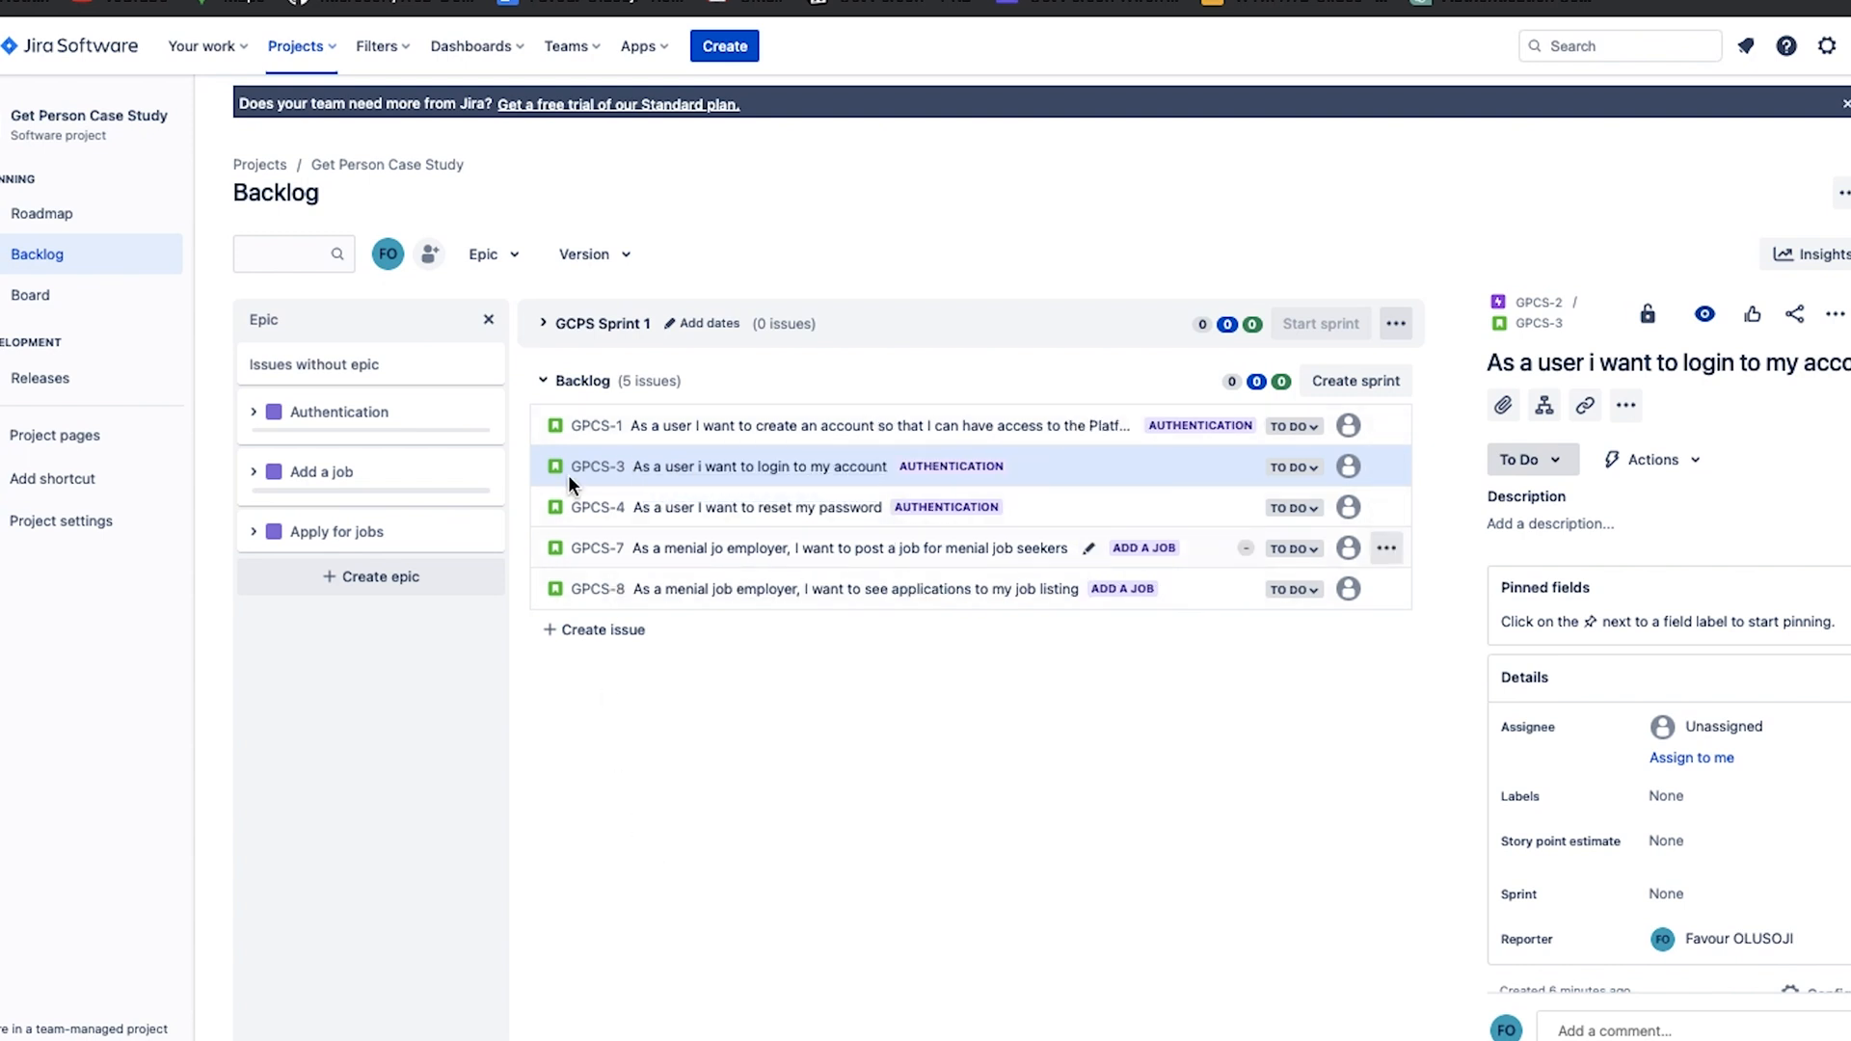
pyautogui.scroll(-1, 1830, 802)
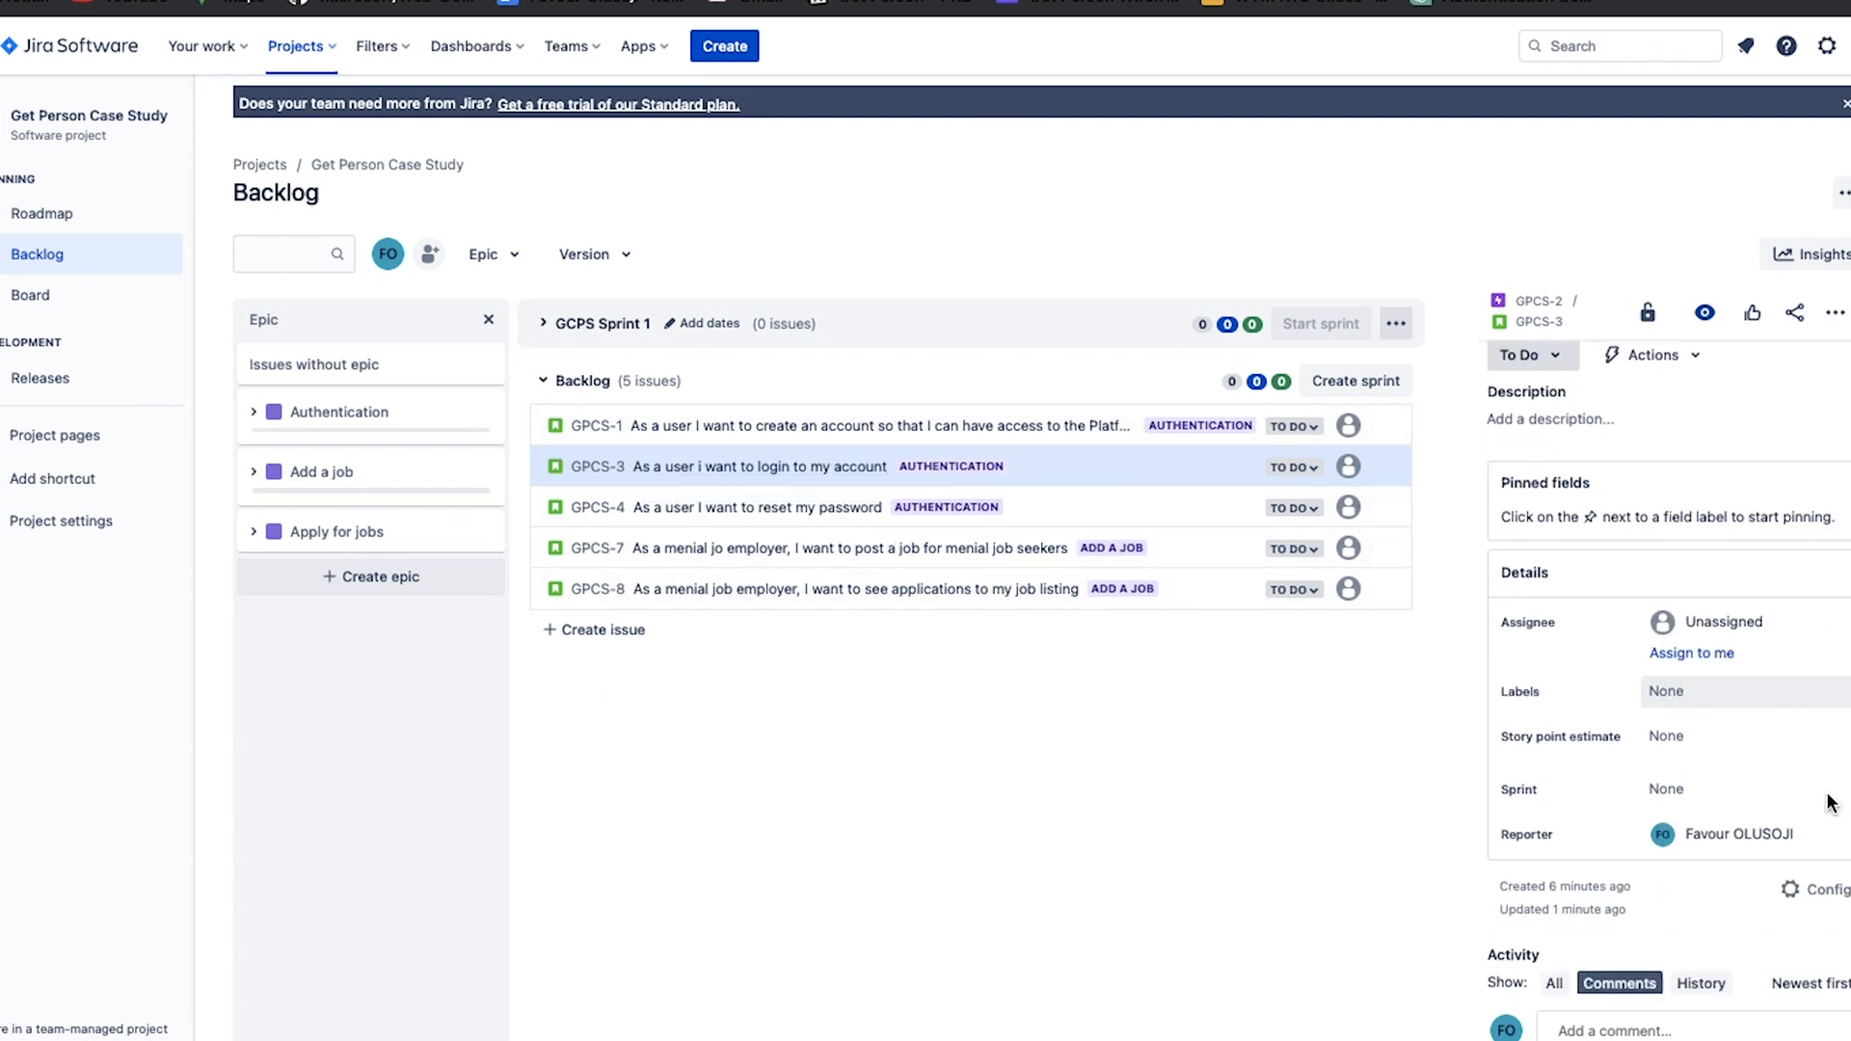
pyautogui.scroll(1, 1746, 718)
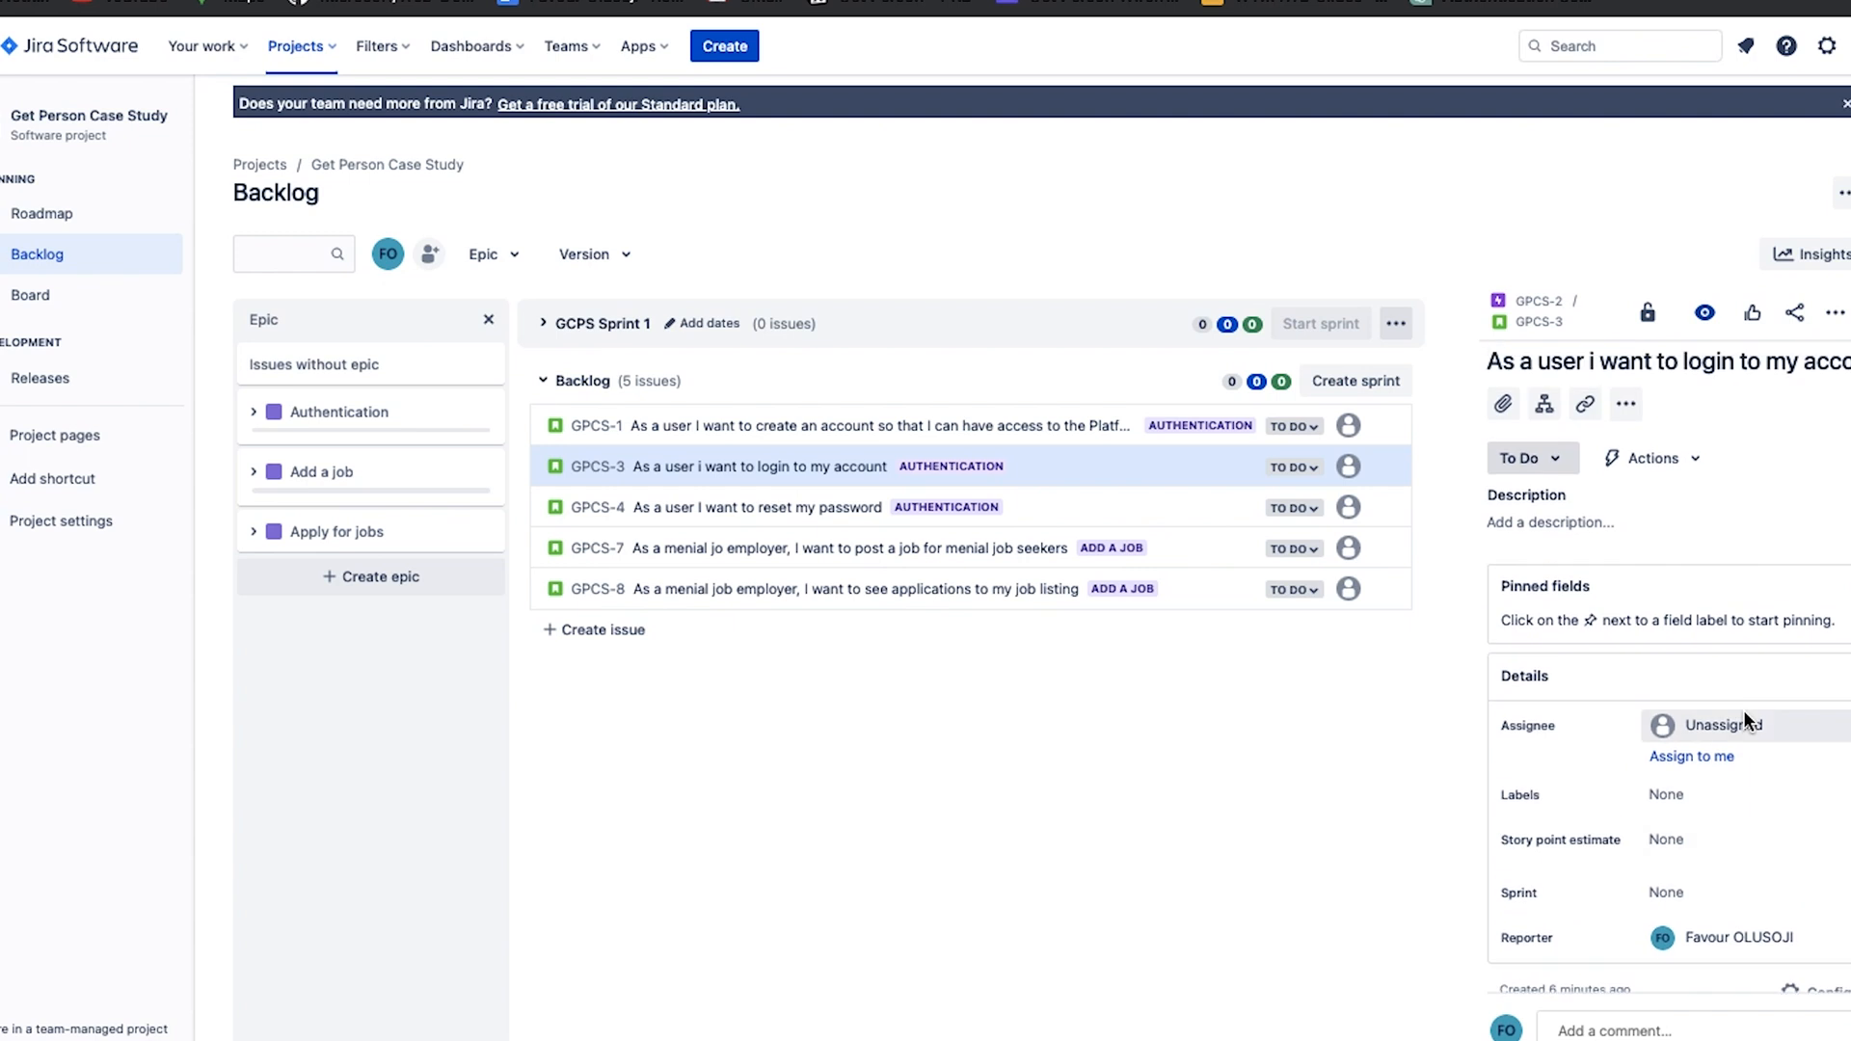
# Add the child issue "Front End- Slice UI design on Login" to the login story.
pyautogui.scroll(-1, 1743, 709)
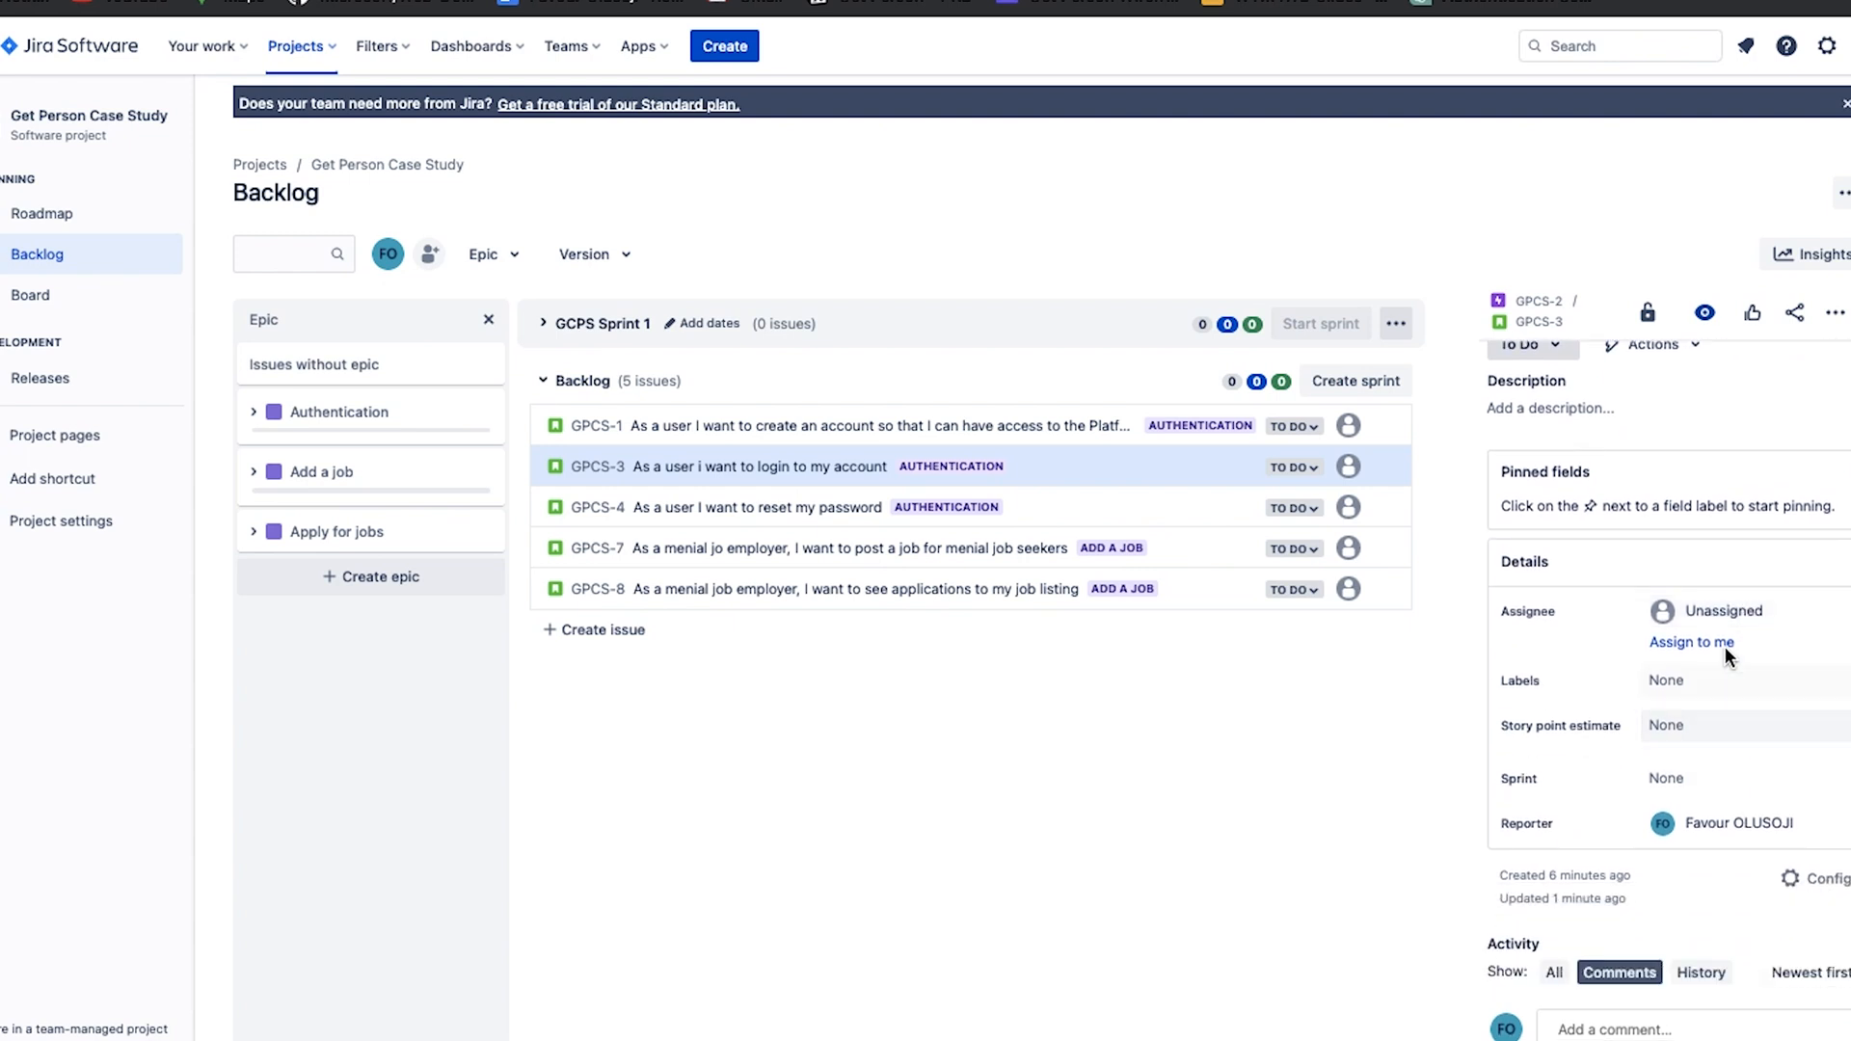
pyautogui.scroll(1, 1721, 809)
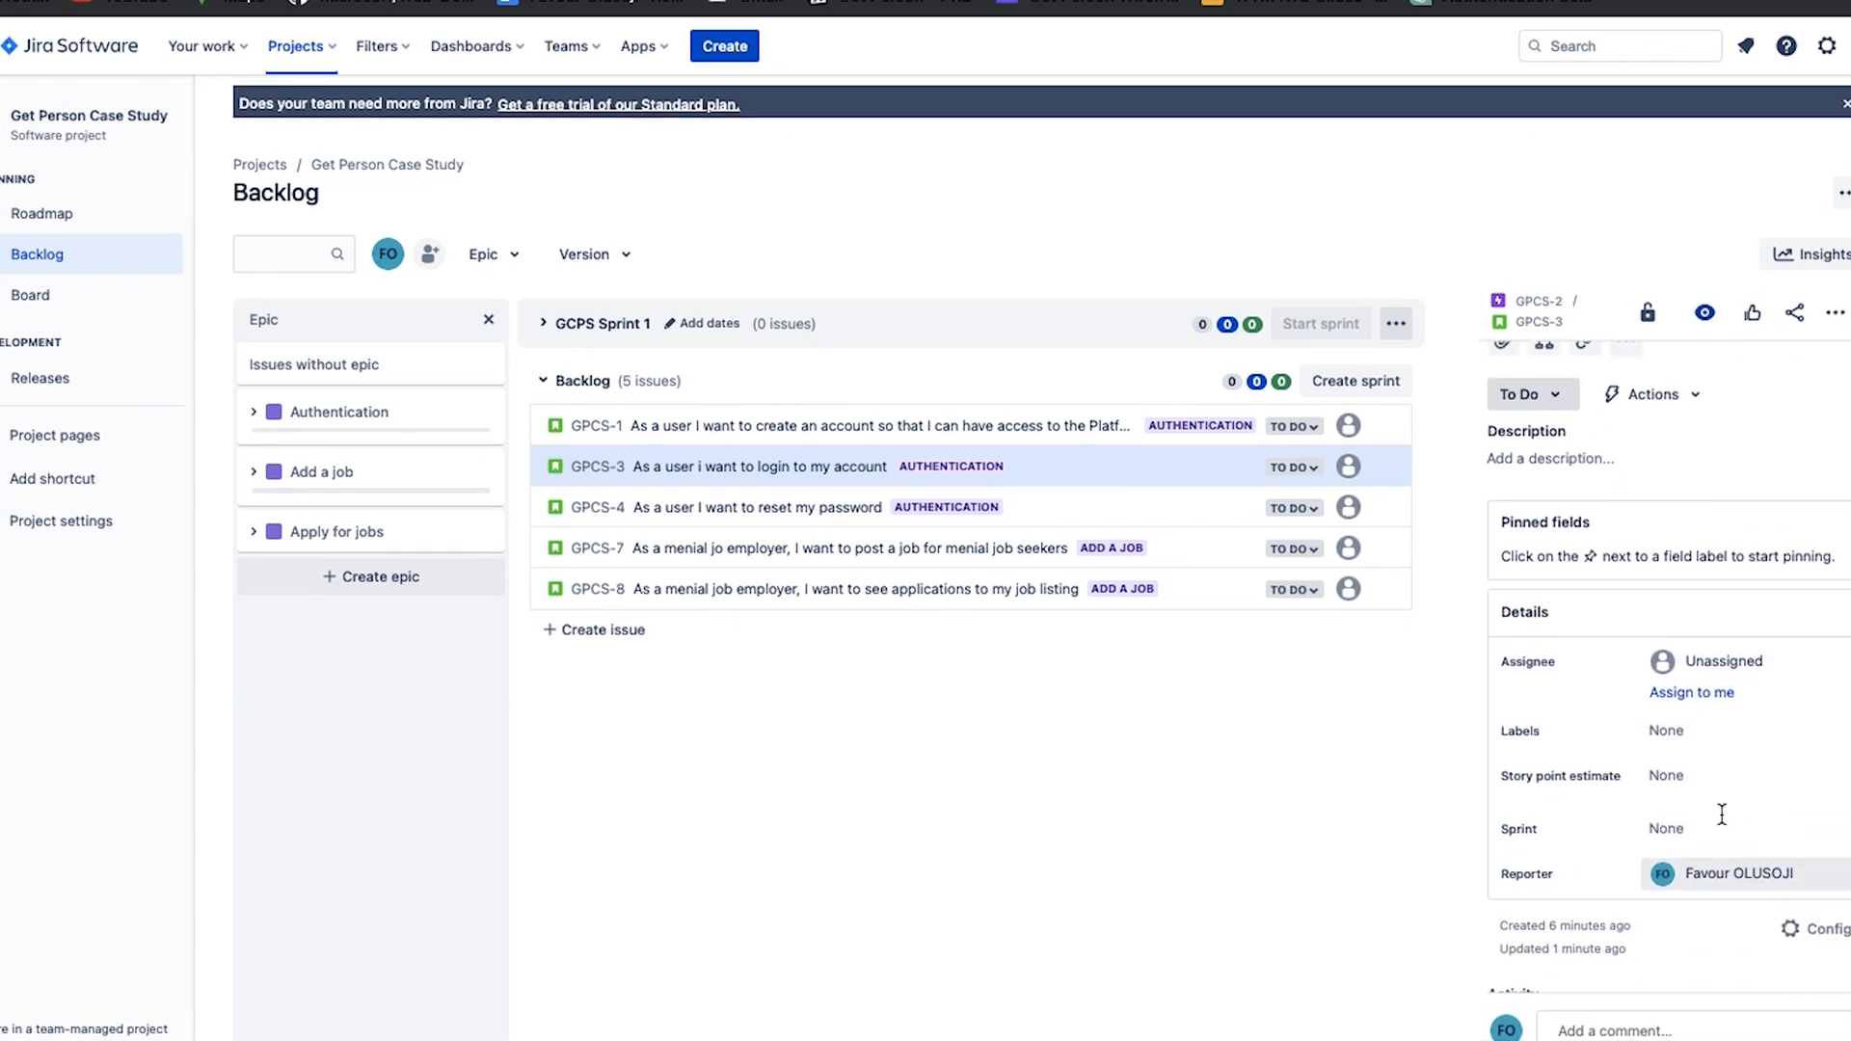
pyautogui.scroll(1, 1722, 815)
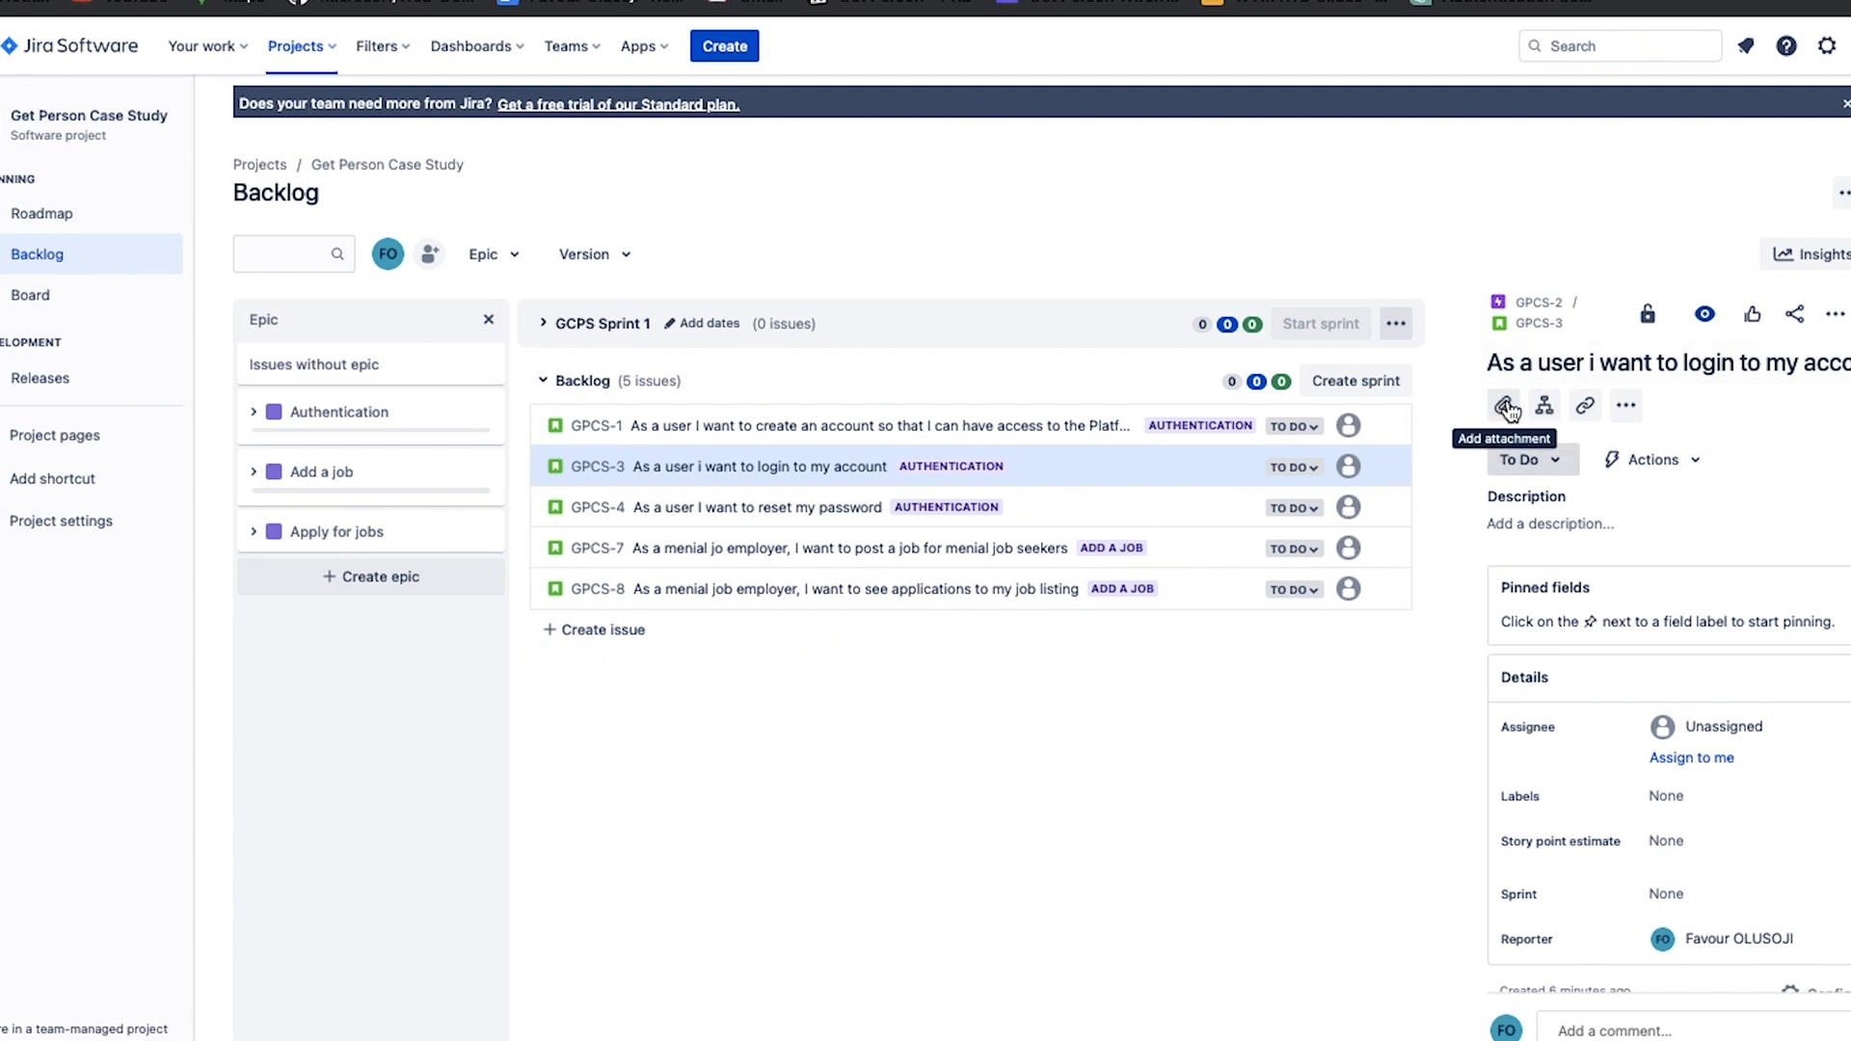
pyautogui.click(1544, 405)
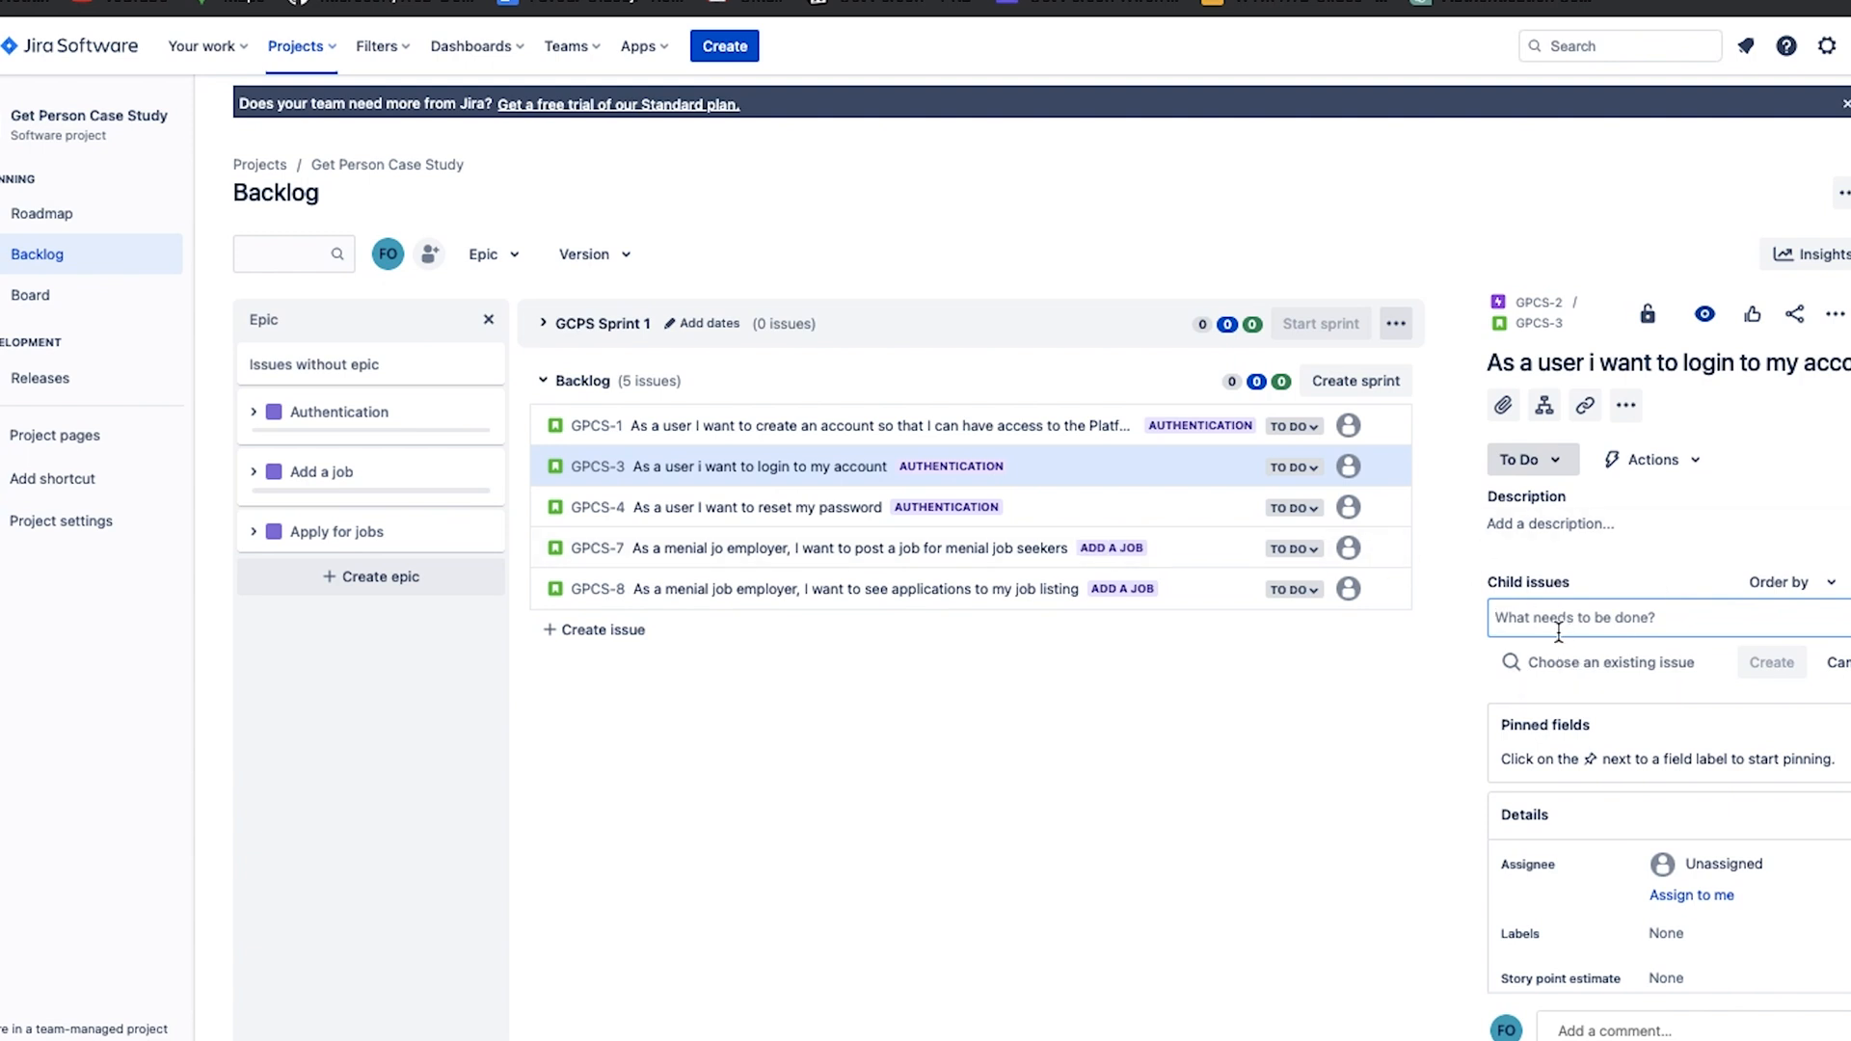
pyautogui.write('Front End')
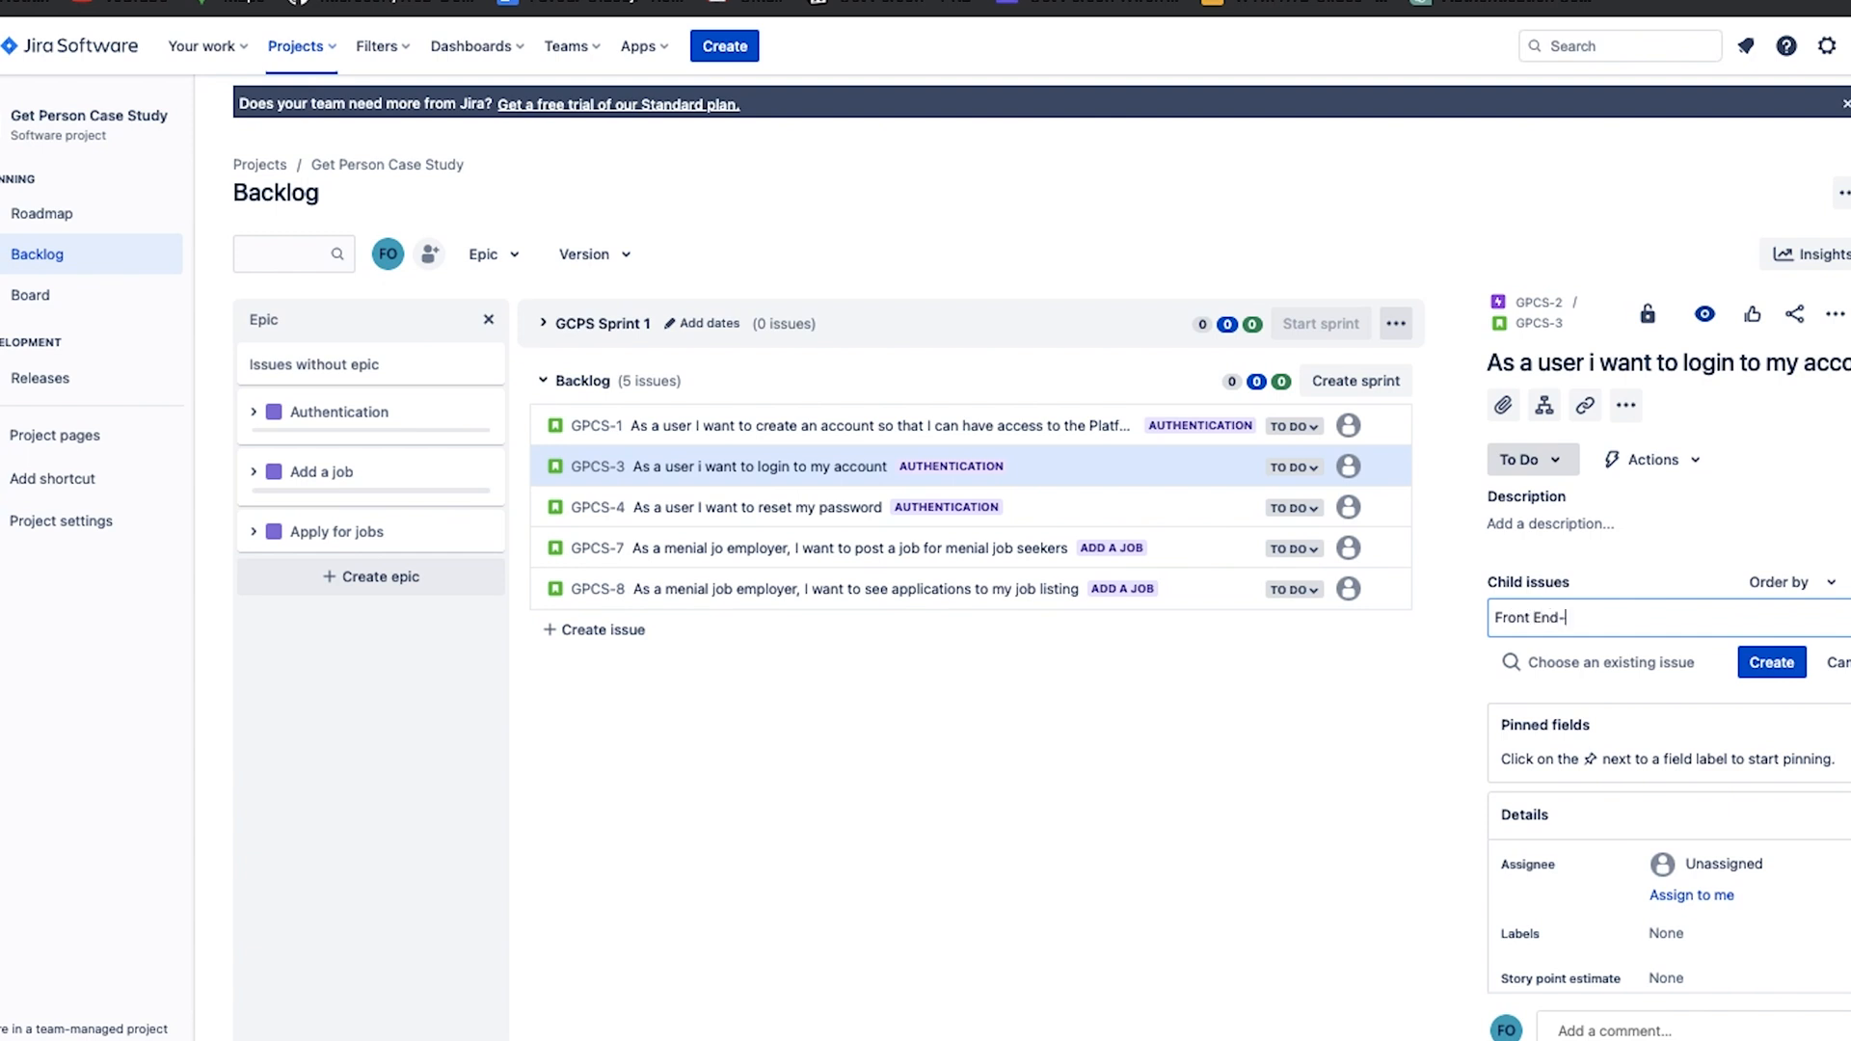
pyautogui.write('- break u')
pyautogui.press('BackSpace')
pyautogui.press('BackSpace')
pyautogui.write('Slice UI deign')
pyautogui.press('BackSpace')
pyautogui.press('BackSpace')
pyautogui.press('BackSpace')
pyautogui.write('sigbnn on Logi')
pyautogui.click(1773, 662)
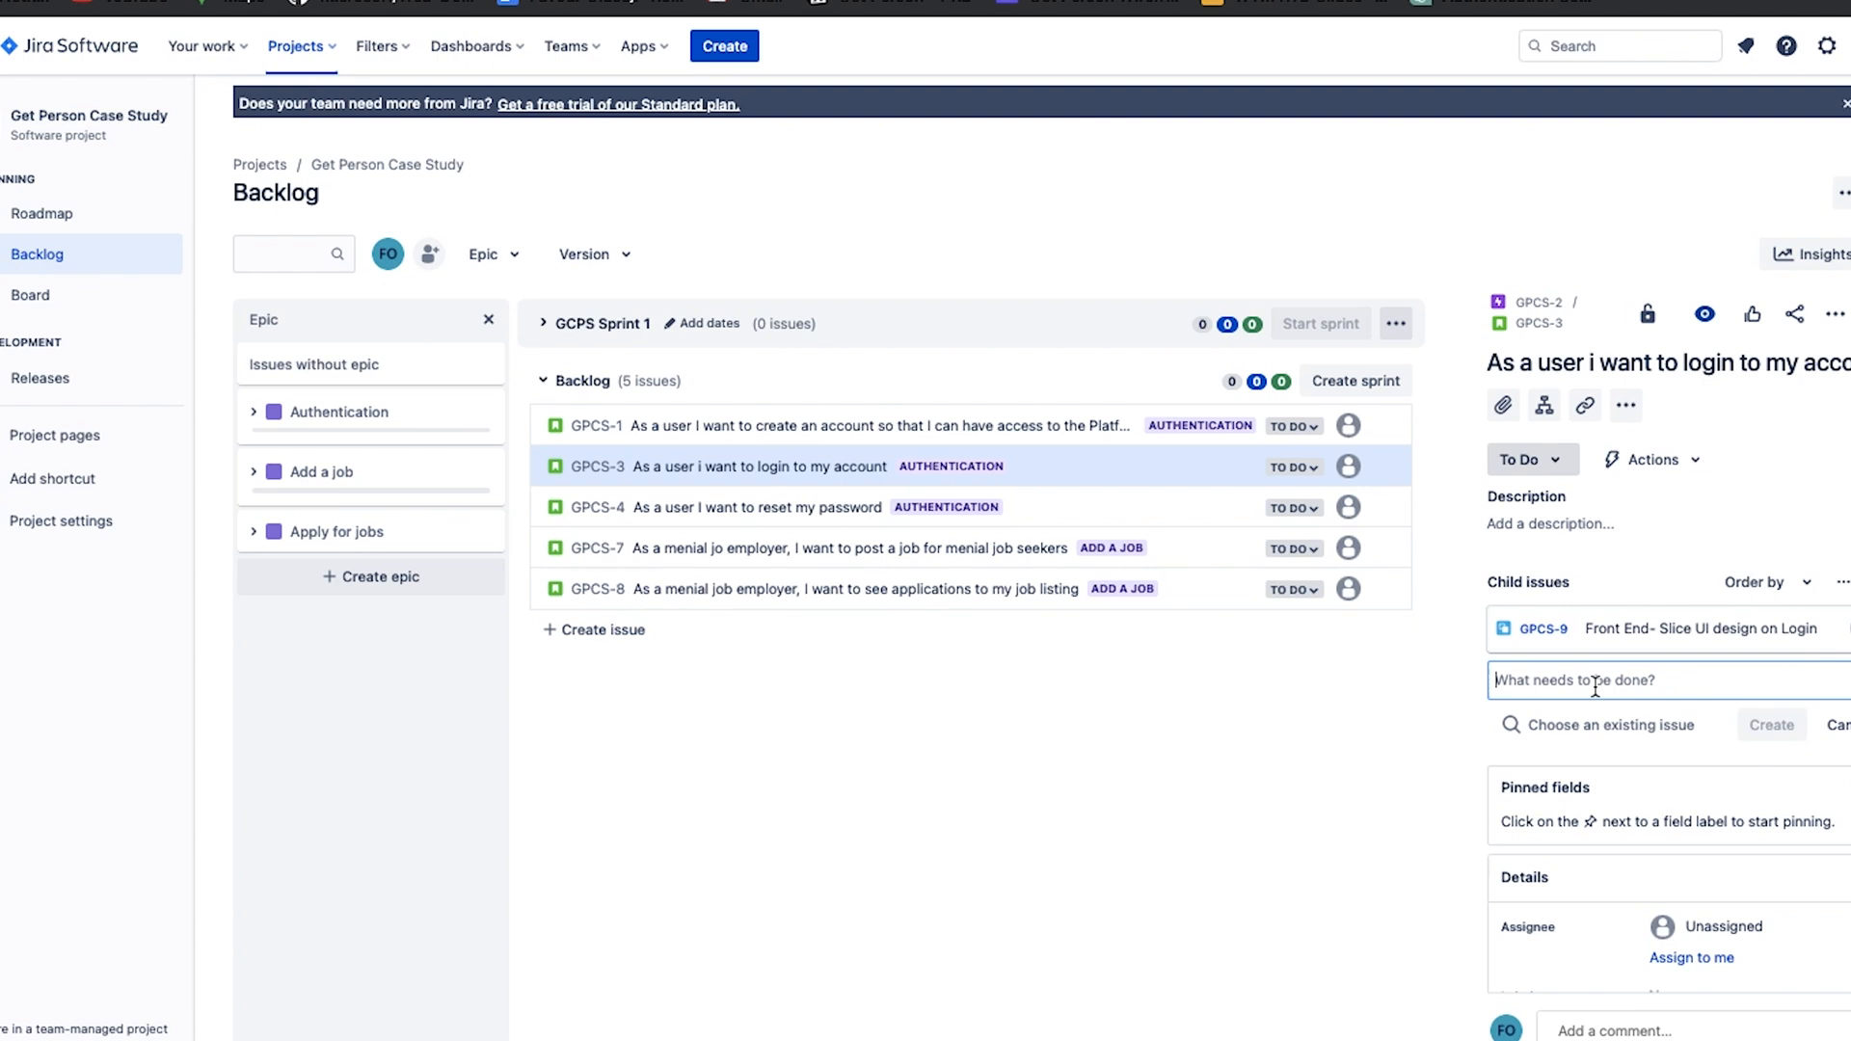
# Add a second child issue, "Back end- Create an endpoint to get user details", to the login story.
pyautogui.write('Back')
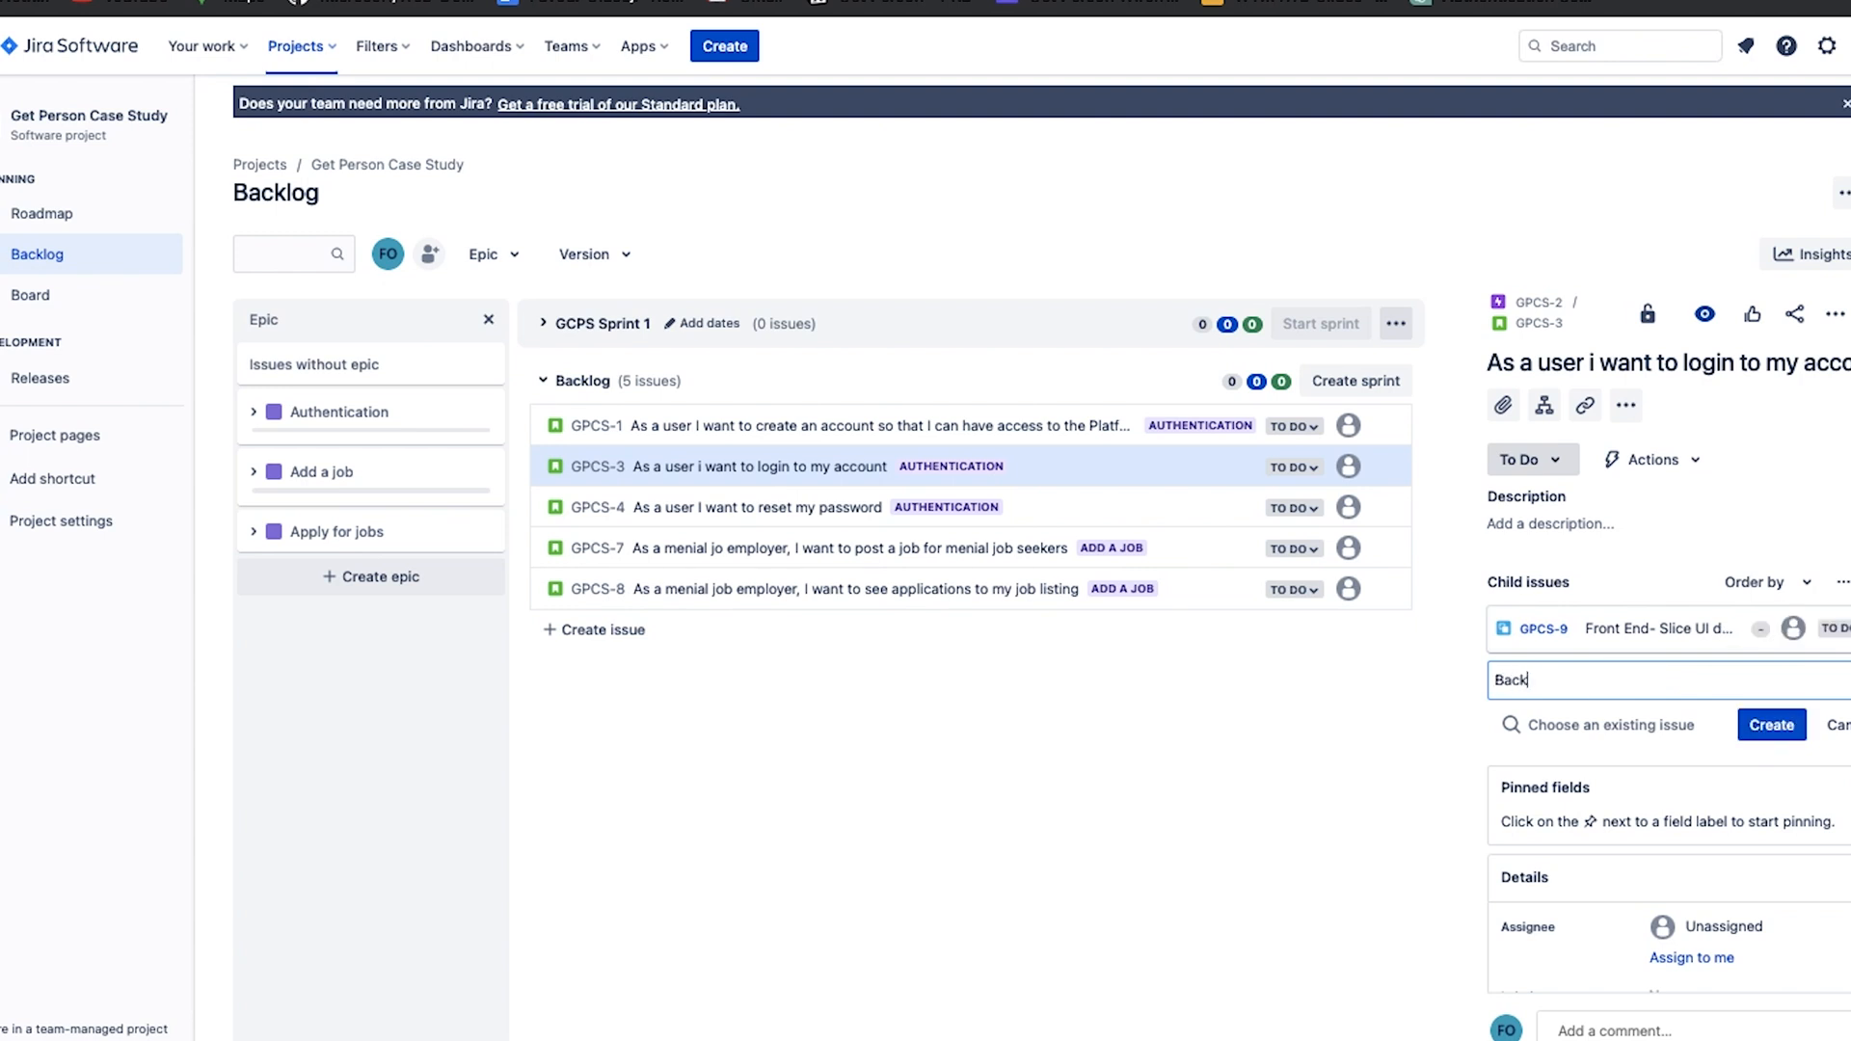
pyautogui.write(' end- Create an endpoint to get us')
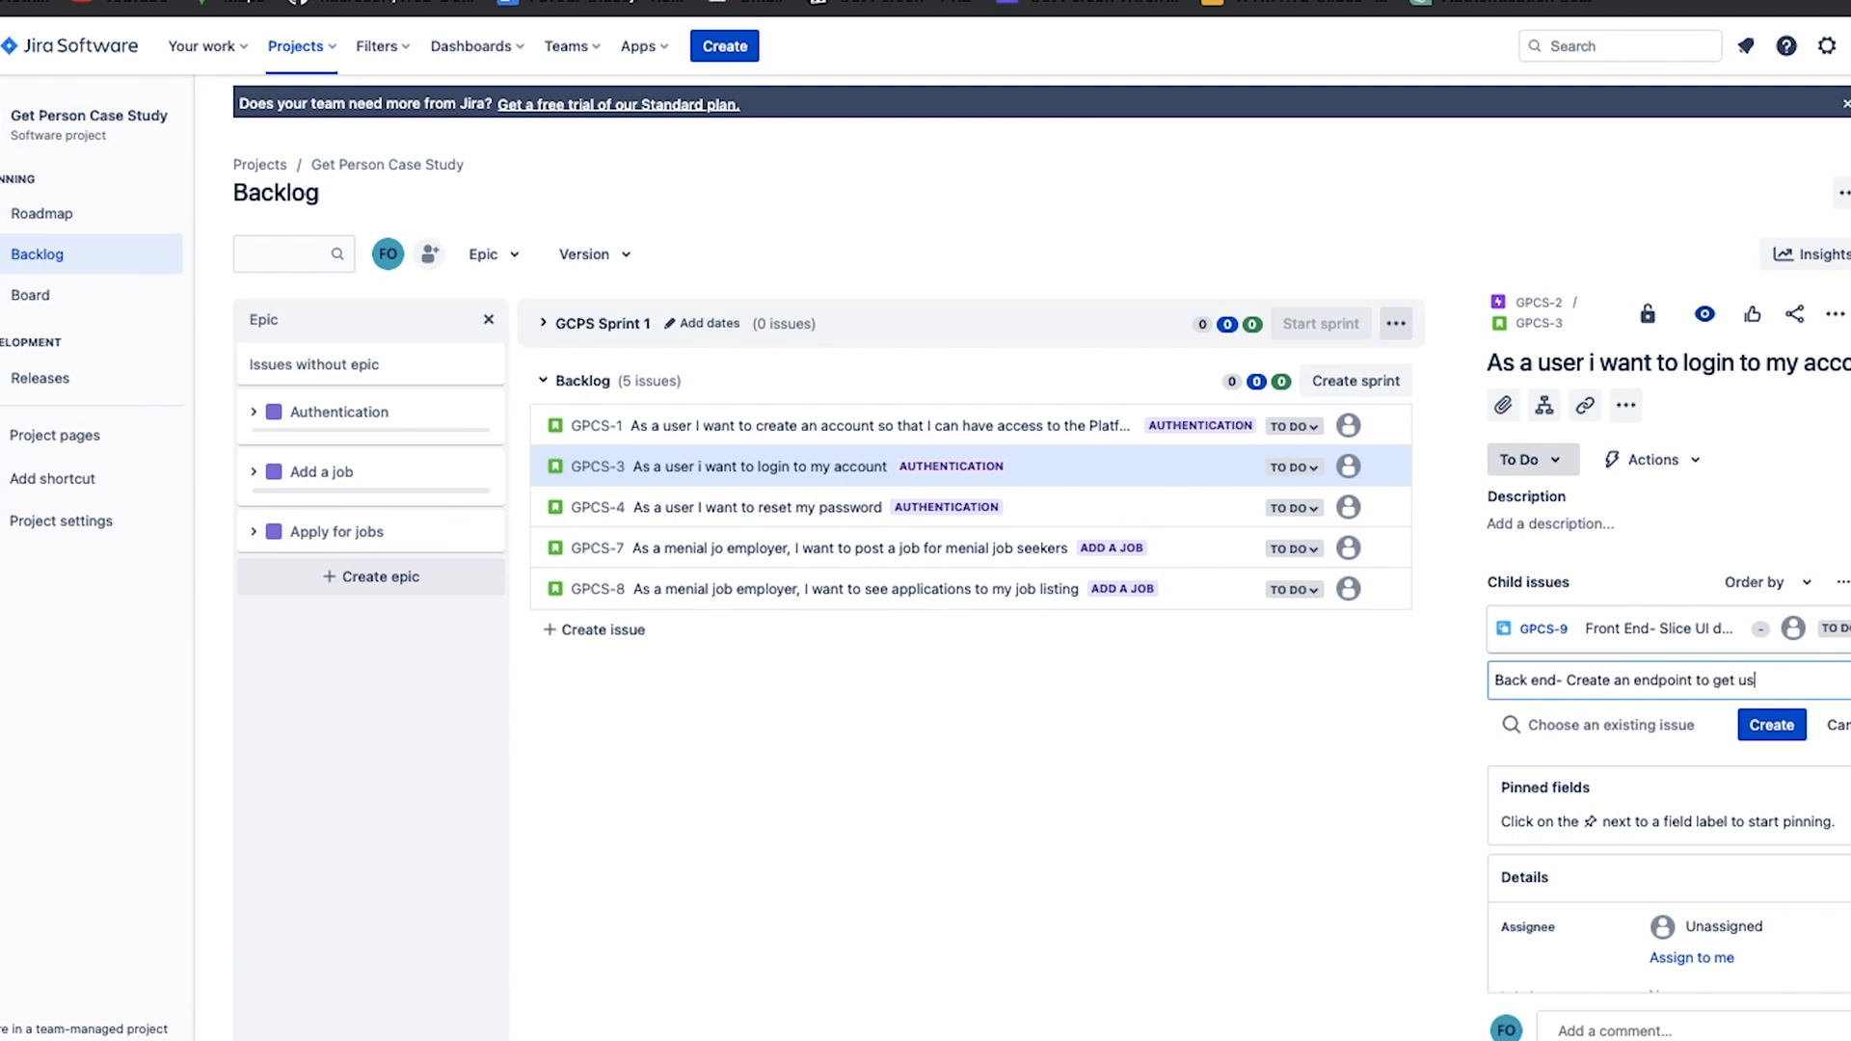
pyautogui.write('er details')
pyautogui.click(1796, 728)
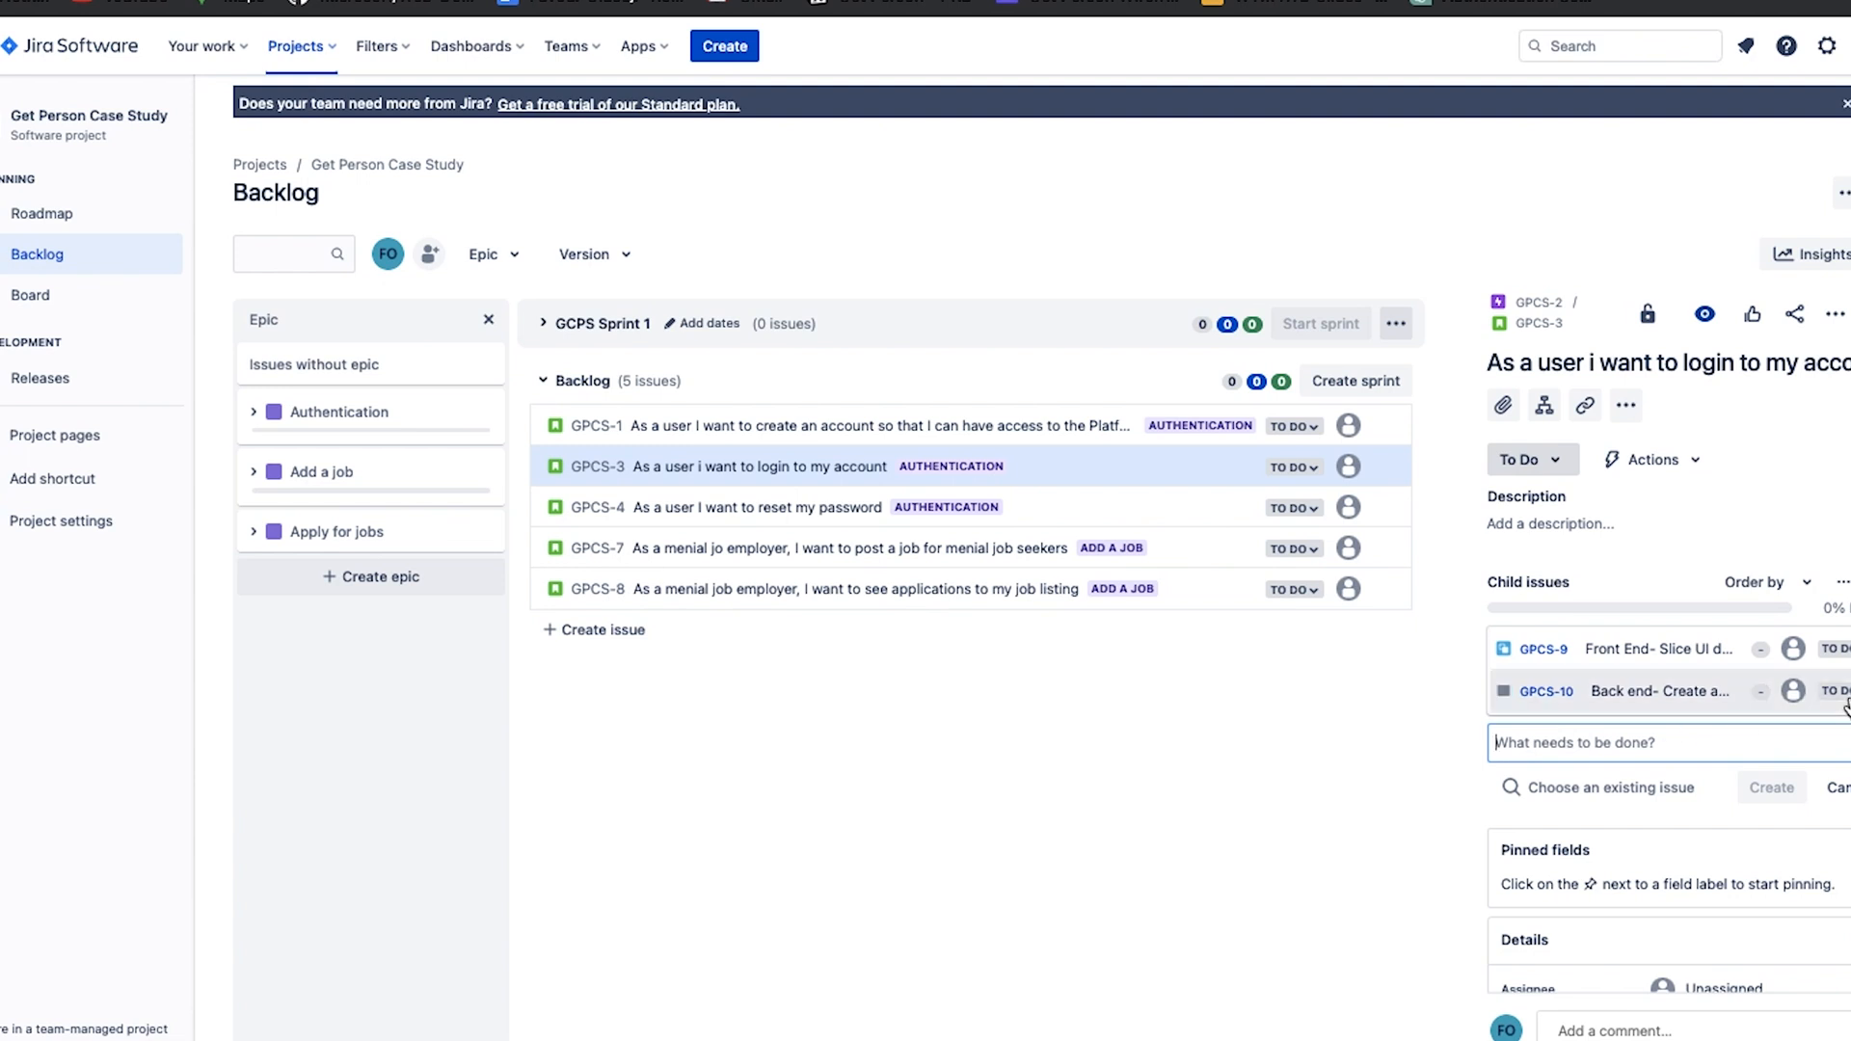
# Create a backlog issue of type Task titled "Front End - slice Ui design".
pyautogui.click(779, 951)
pyautogui.click(608, 618)
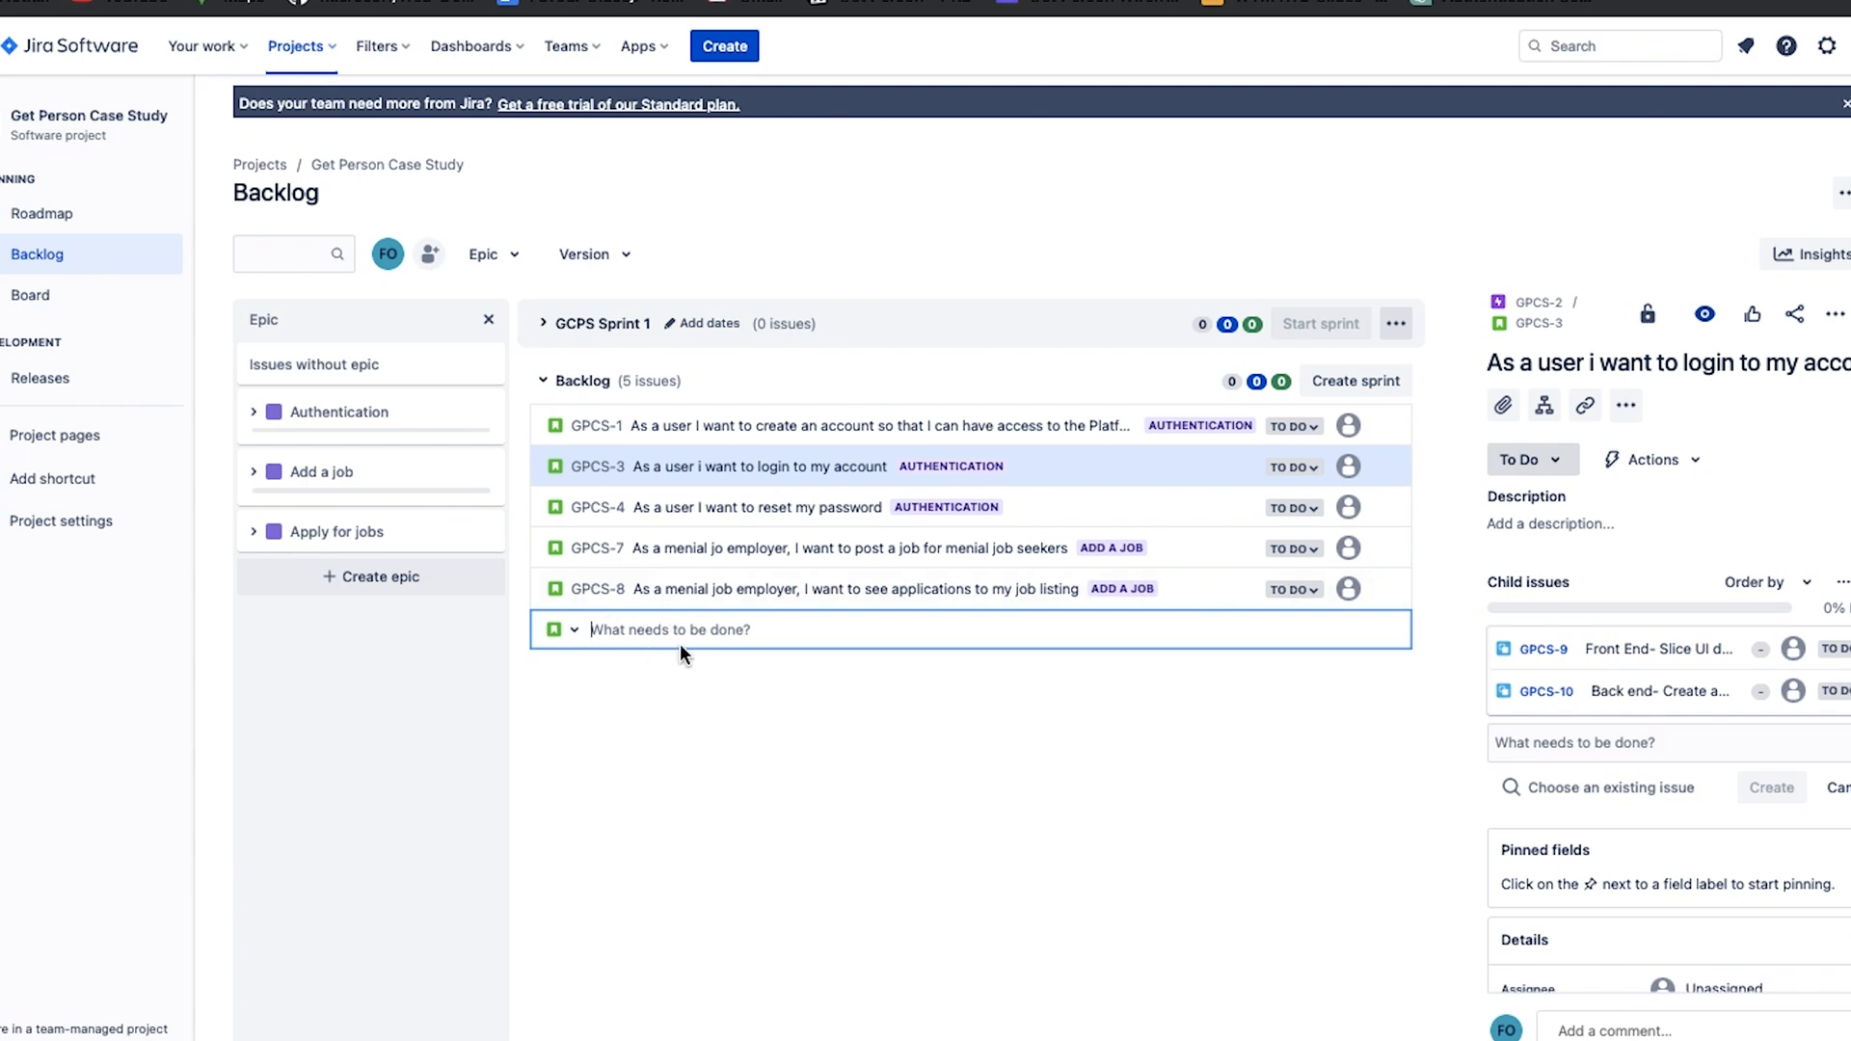
pyautogui.write('Fron')
pyautogui.press('BackSpace')
pyautogui.press('BackSpace')
pyautogui.press('BackSpace')
pyautogui.press('BackSpace')
pyautogui.click(571, 632)
pyautogui.click(600, 675)
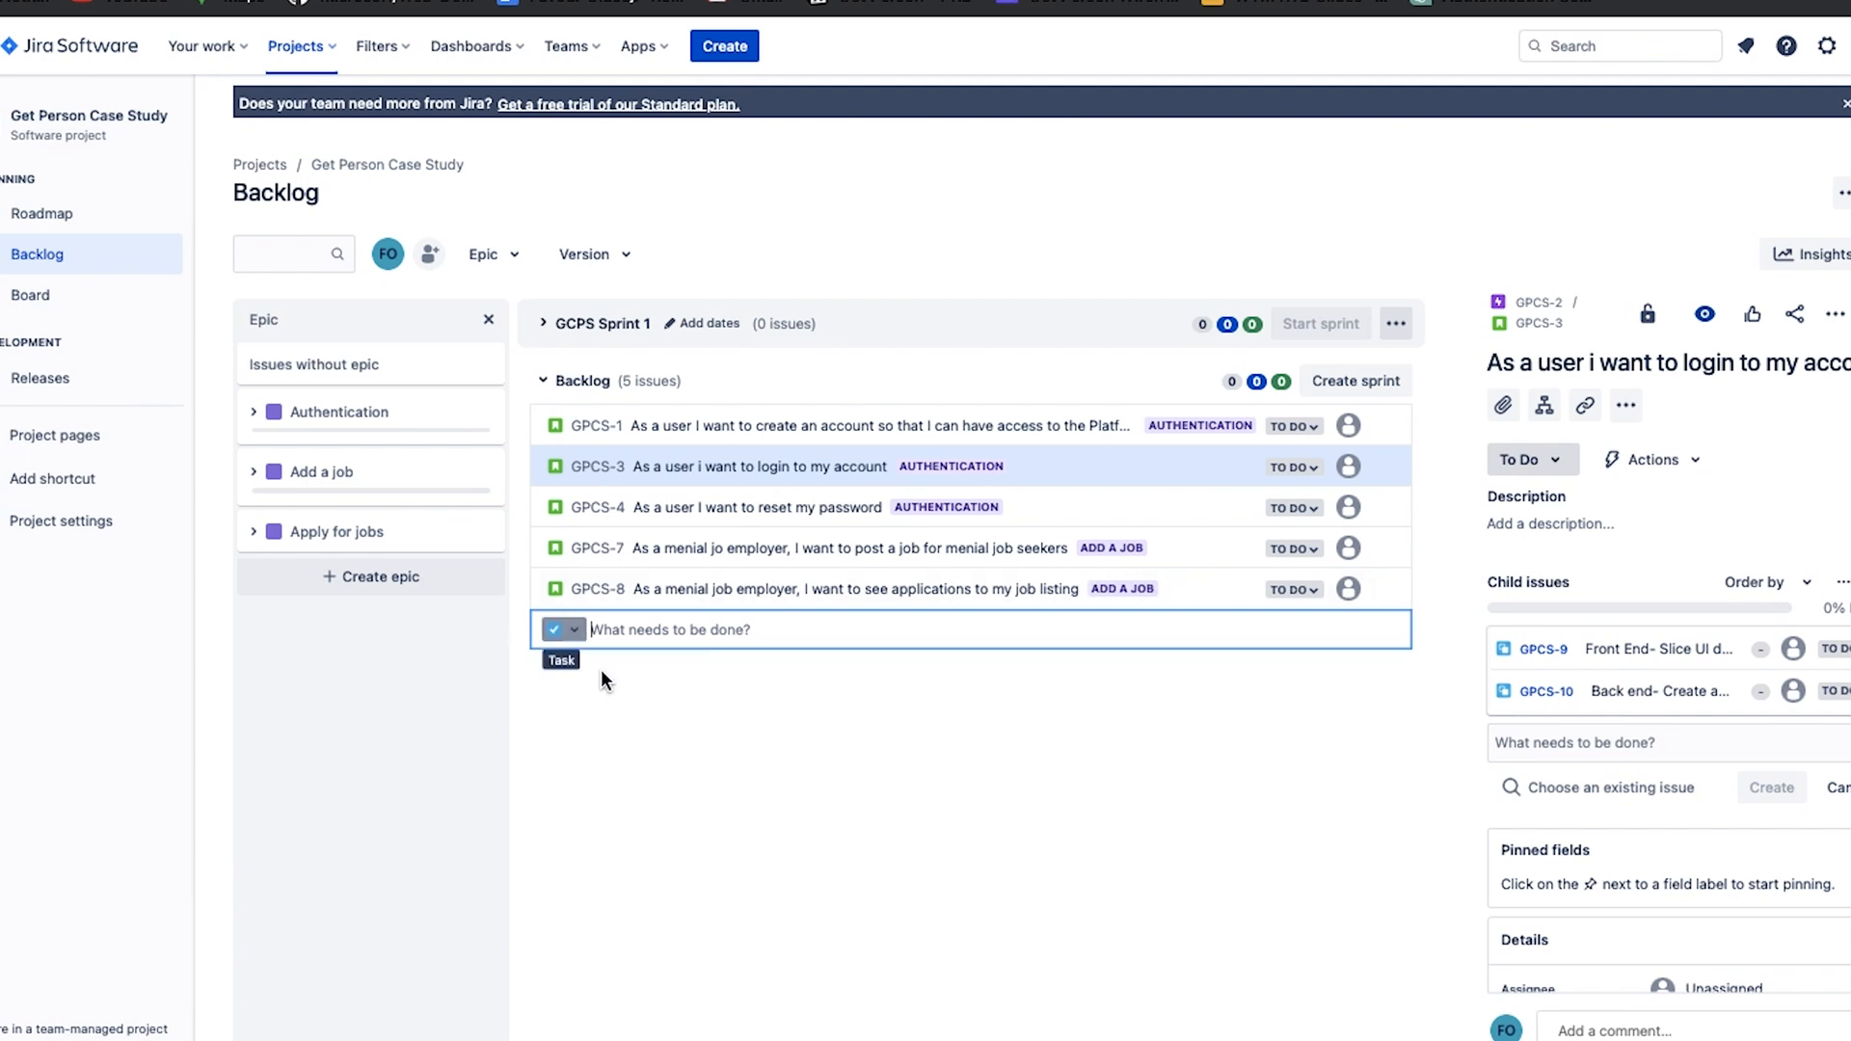
pyautogui.press('Escape')
pyautogui.click(547, 644)
pyautogui.write('Front')
pyautogui.press('BackSpace')
pyautogui.press('BackSpace')
pyautogui.write('nt End - slice Ui design')
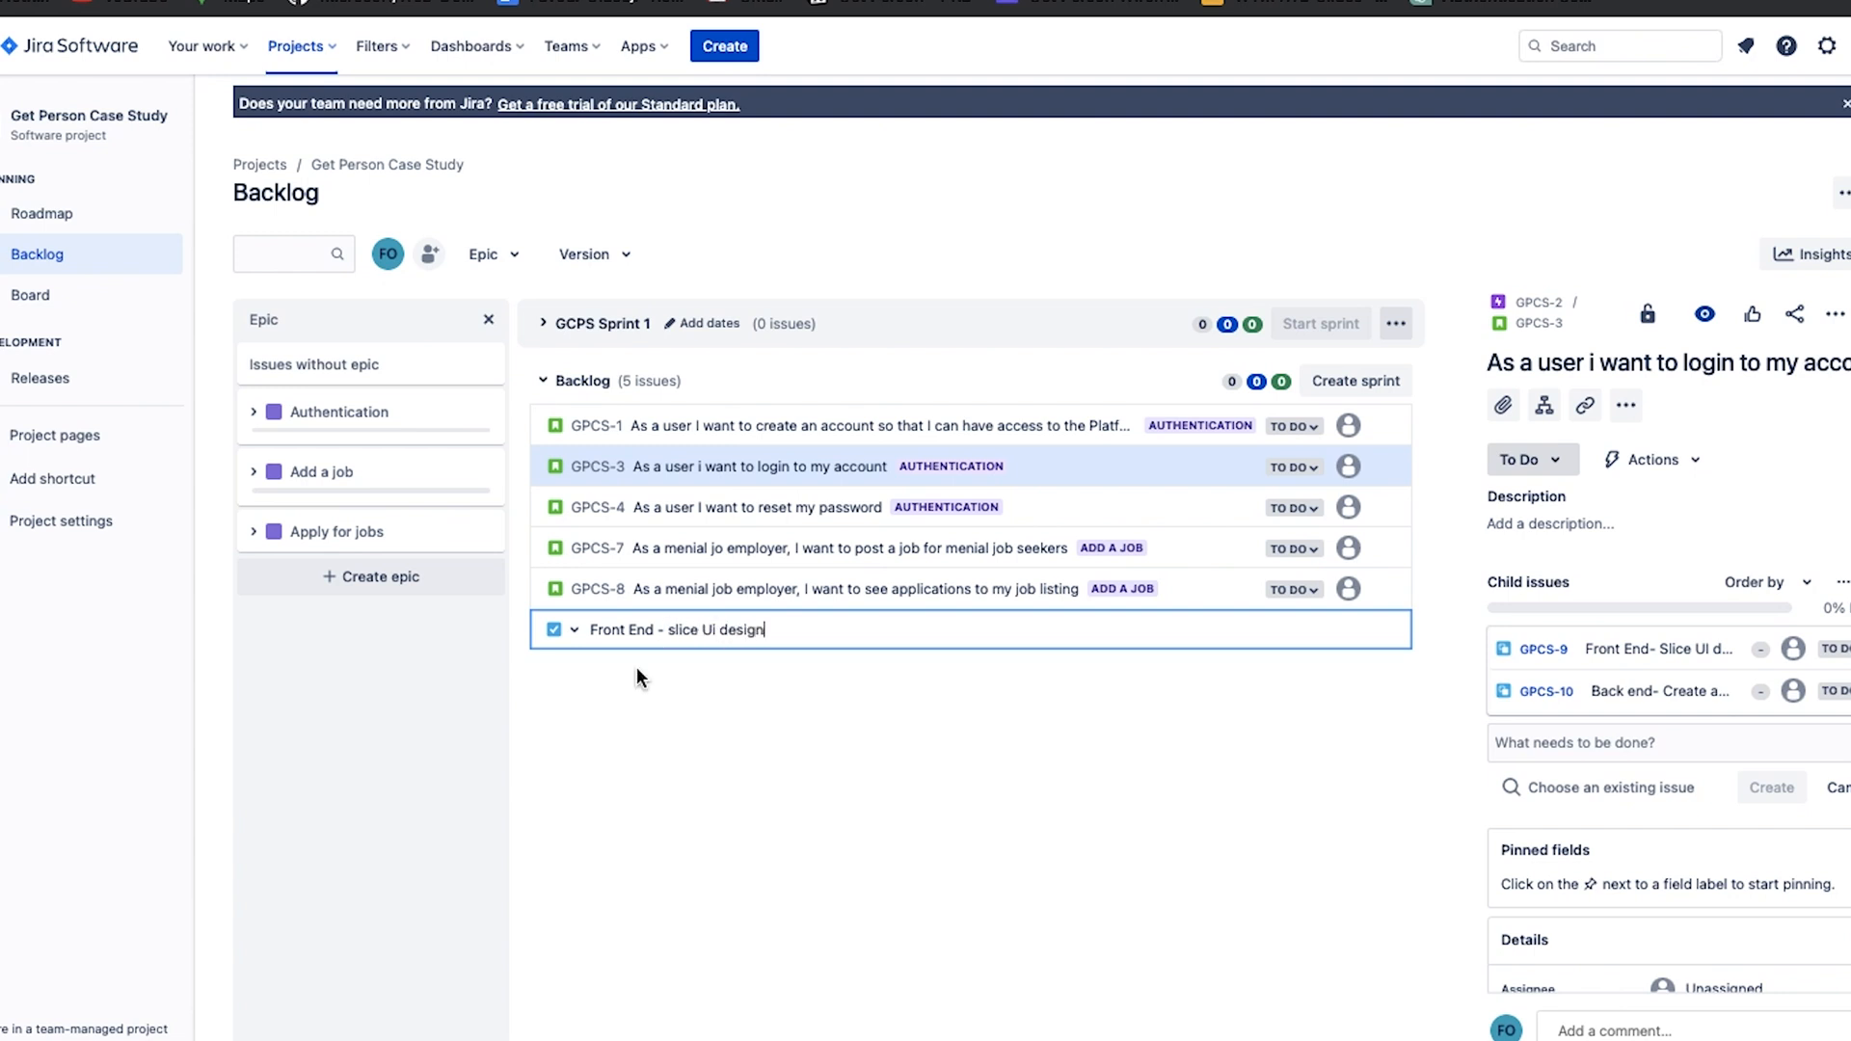
pyautogui.click(644, 719)
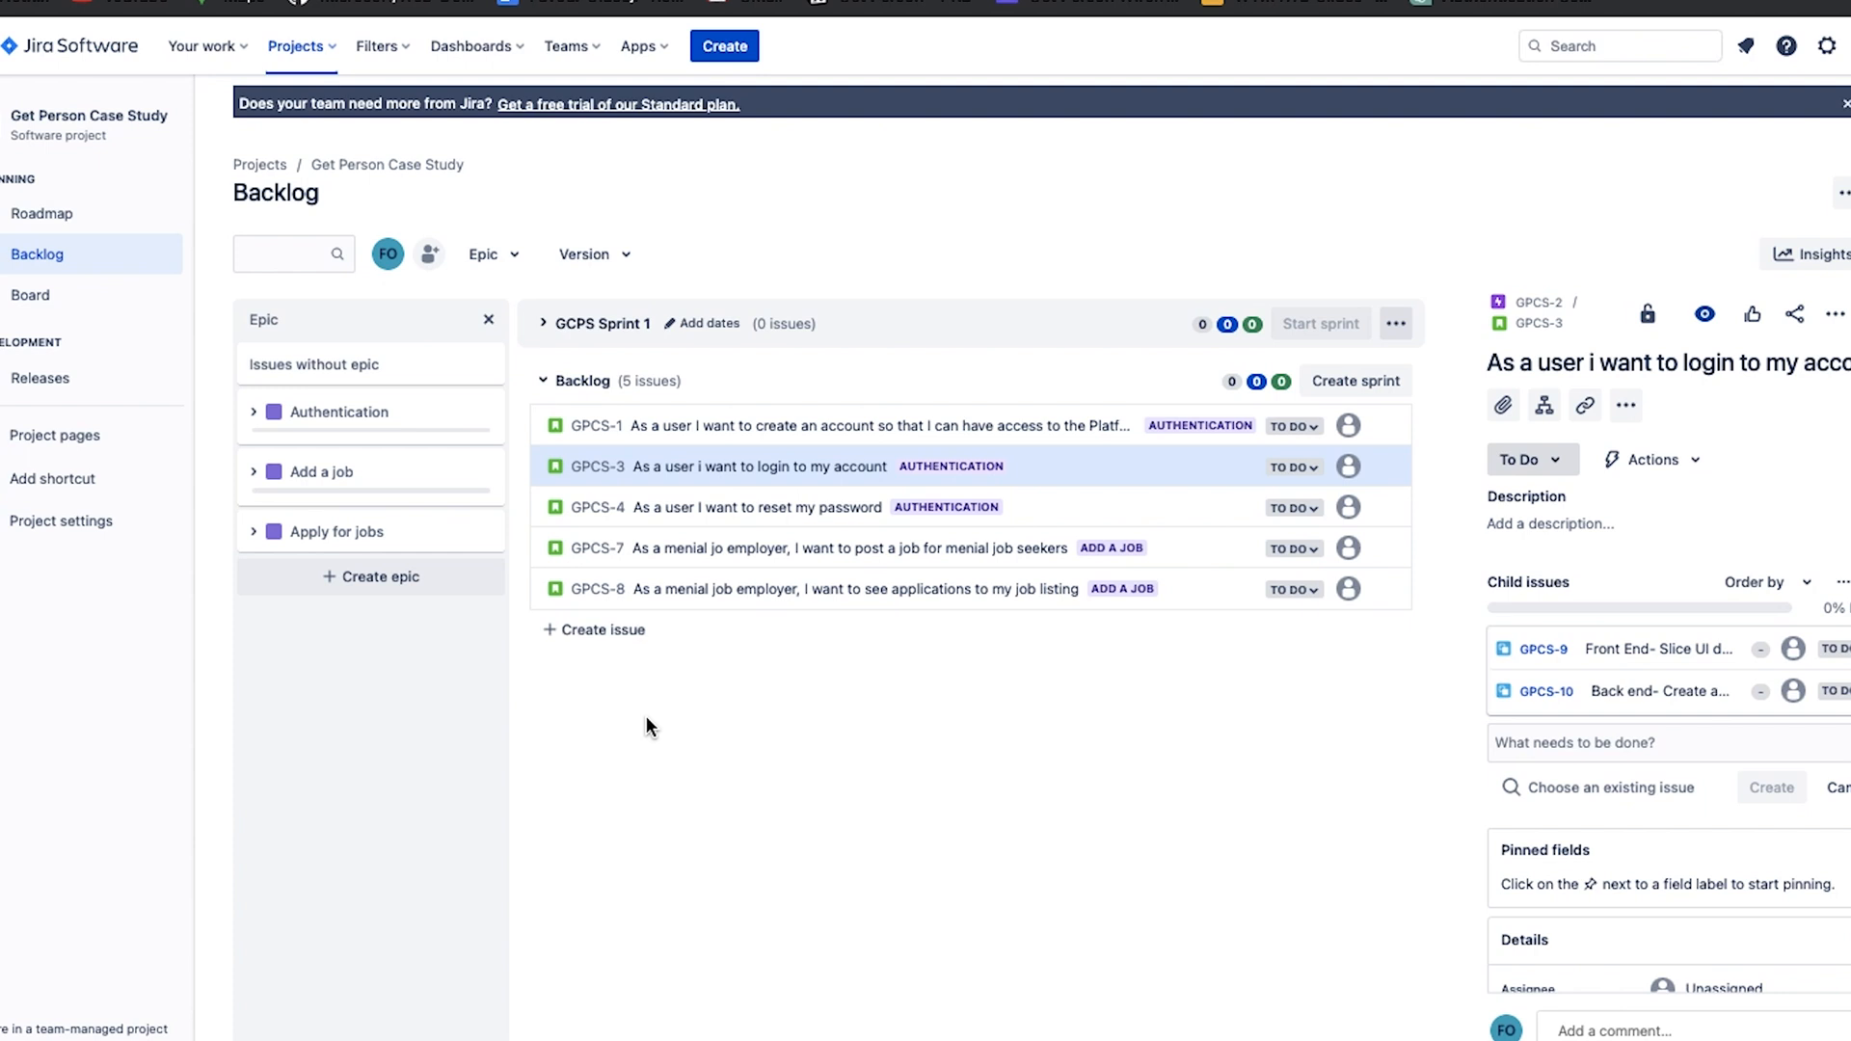
pyautogui.click(660, 640)
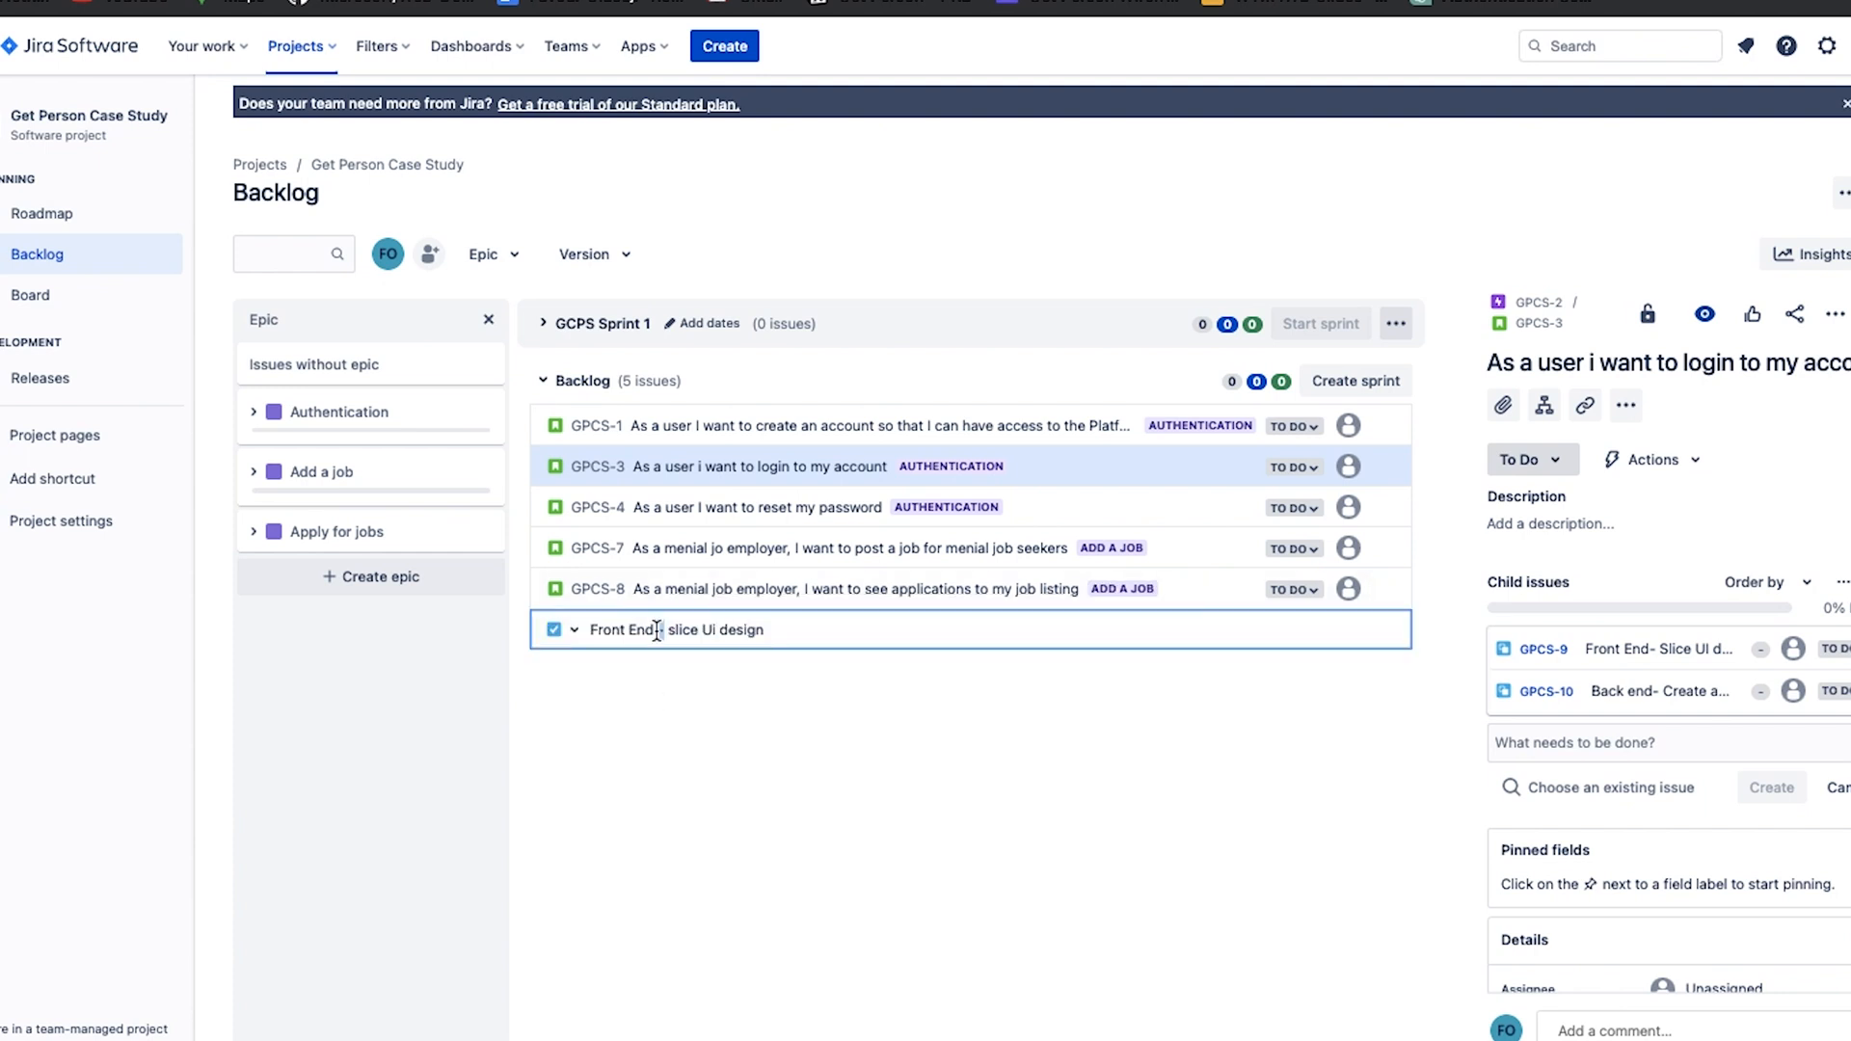
pyautogui.press('Return')
# Create two more backlog tasks, "BE- Create Endpoint for login details" and "FE- Consume API/Endpoint".
pyautogui.write('Bac')
pyautogui.press('BackSpace')
pyautogui.press('BackSpace')
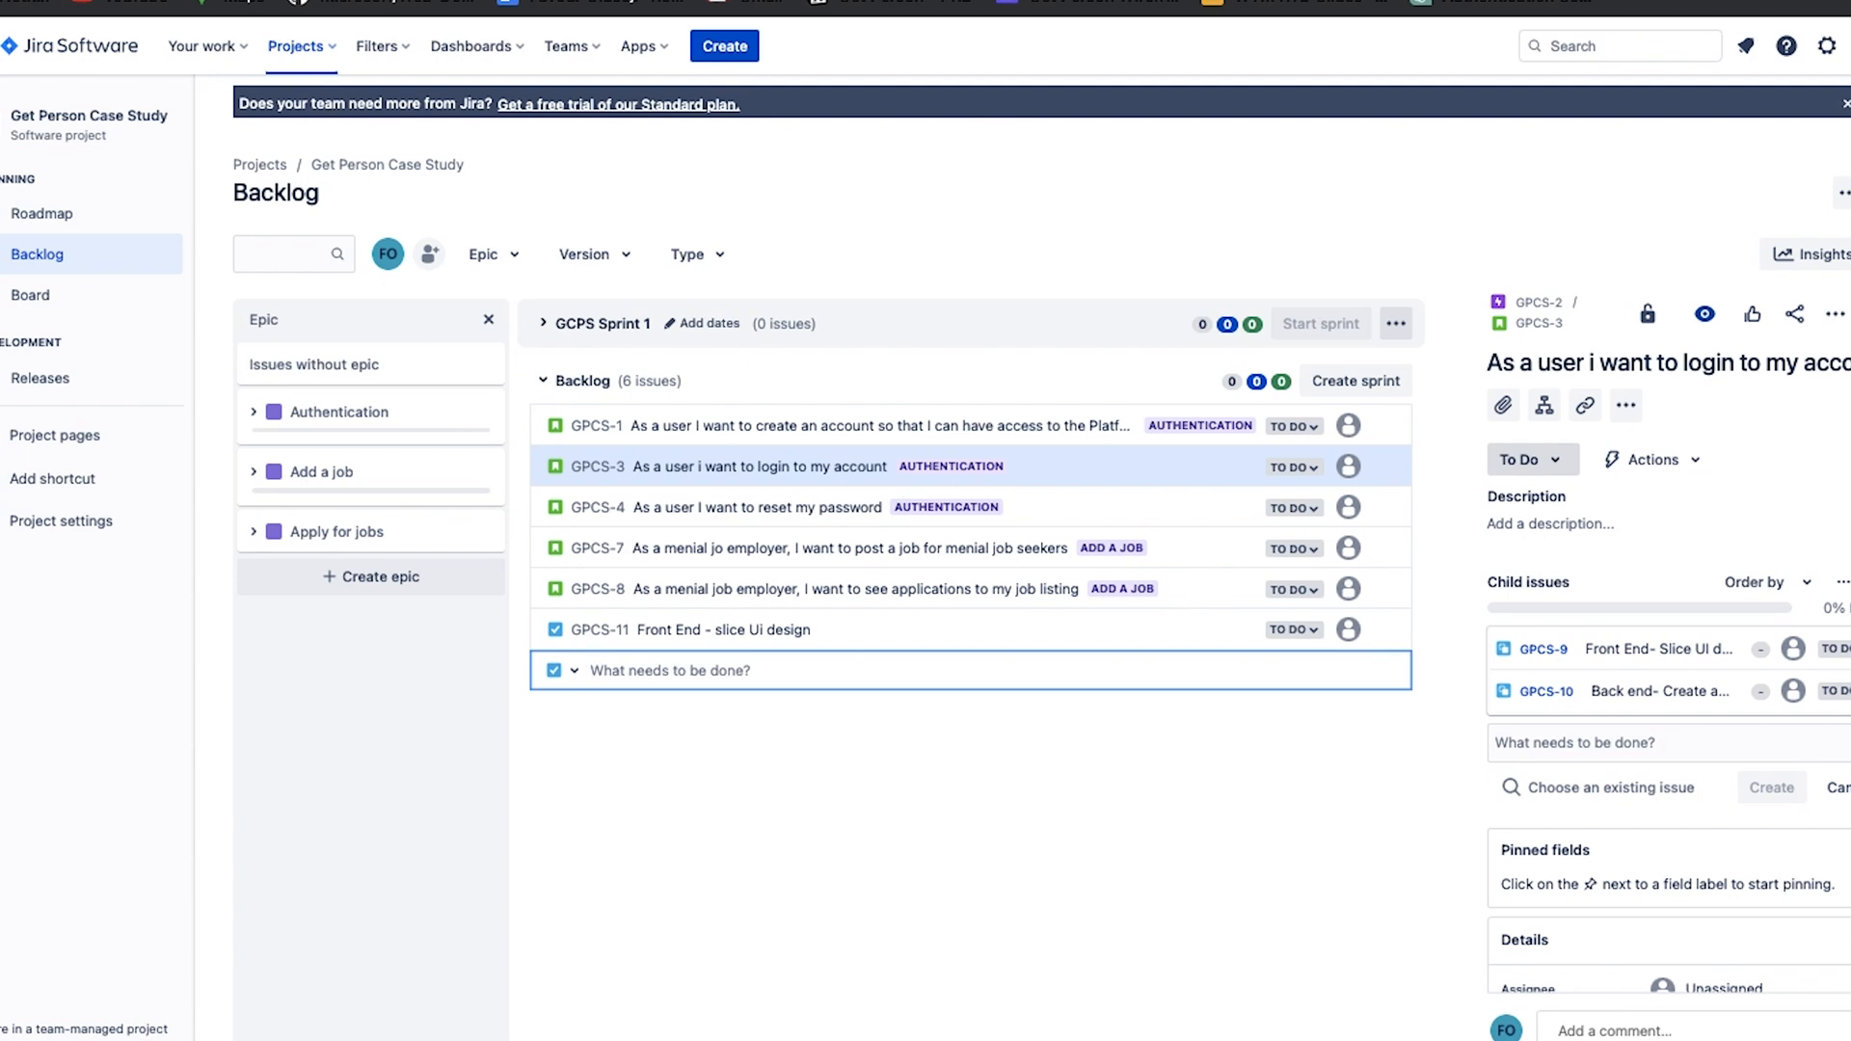
pyautogui.write('BE')
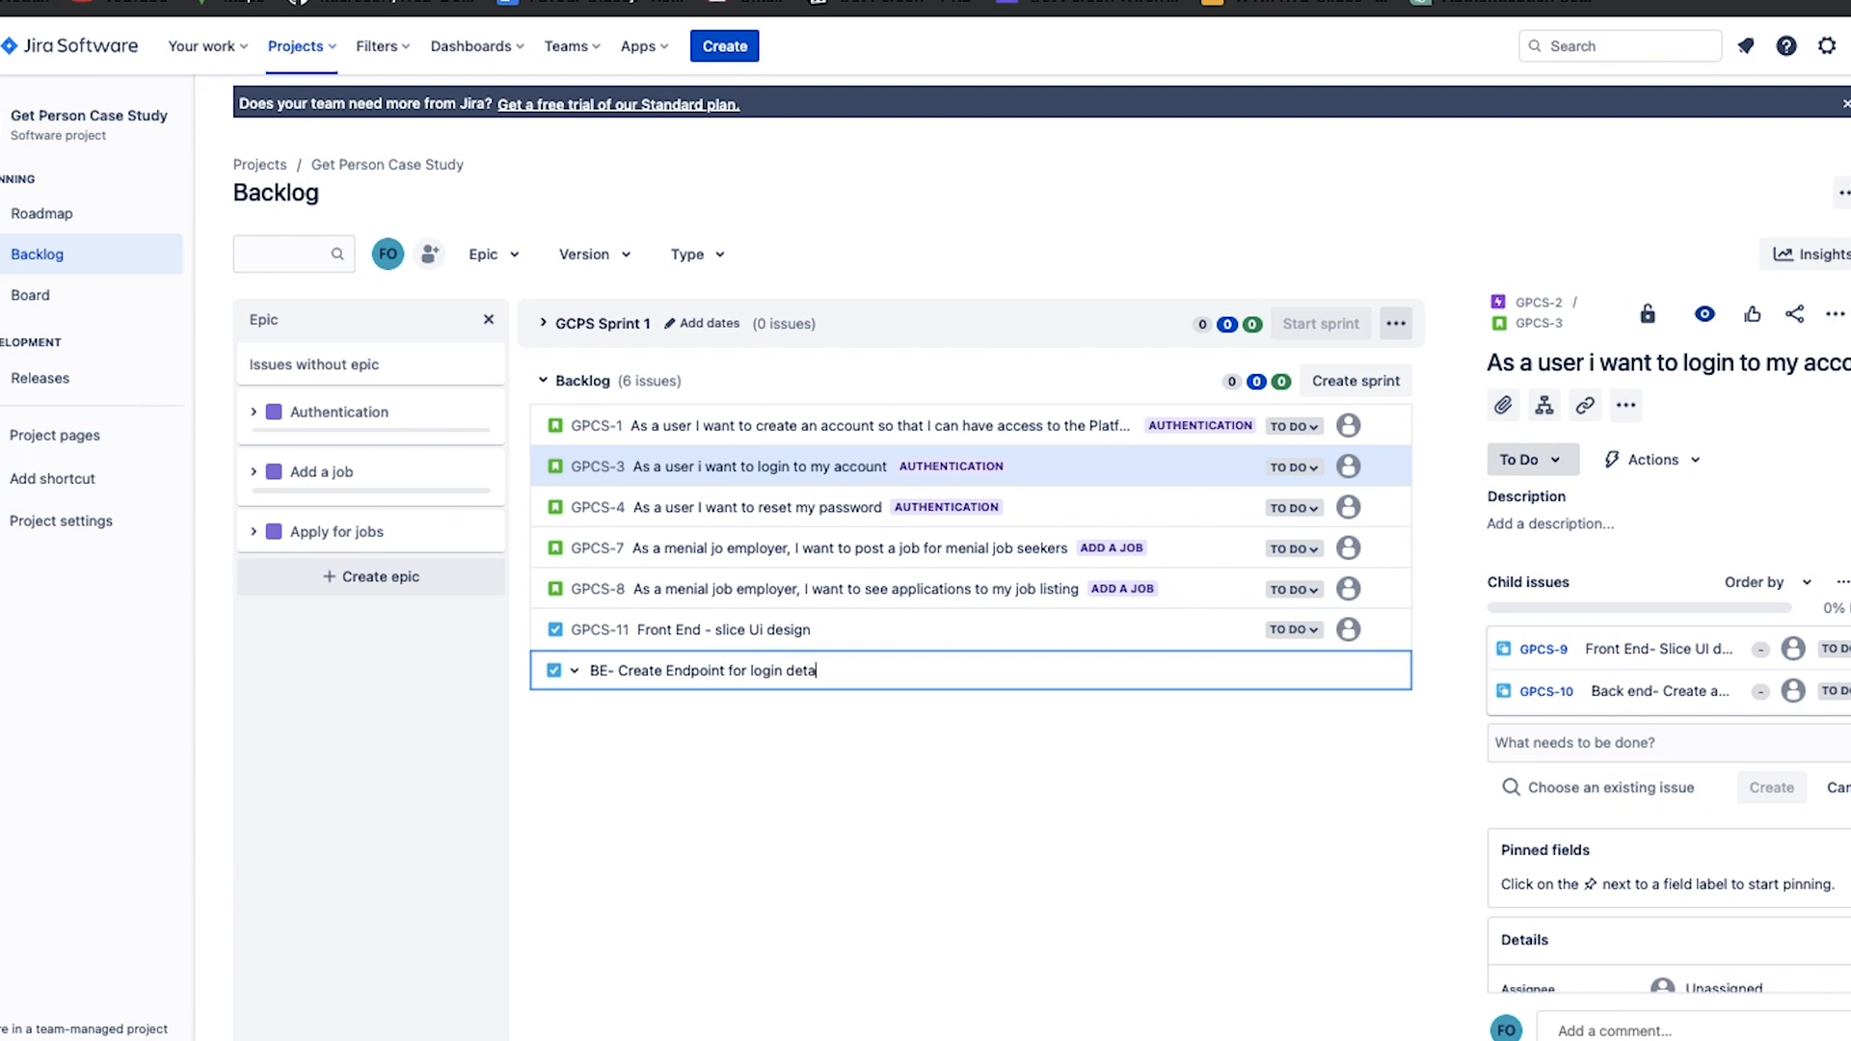
pyautogui.press('Return')
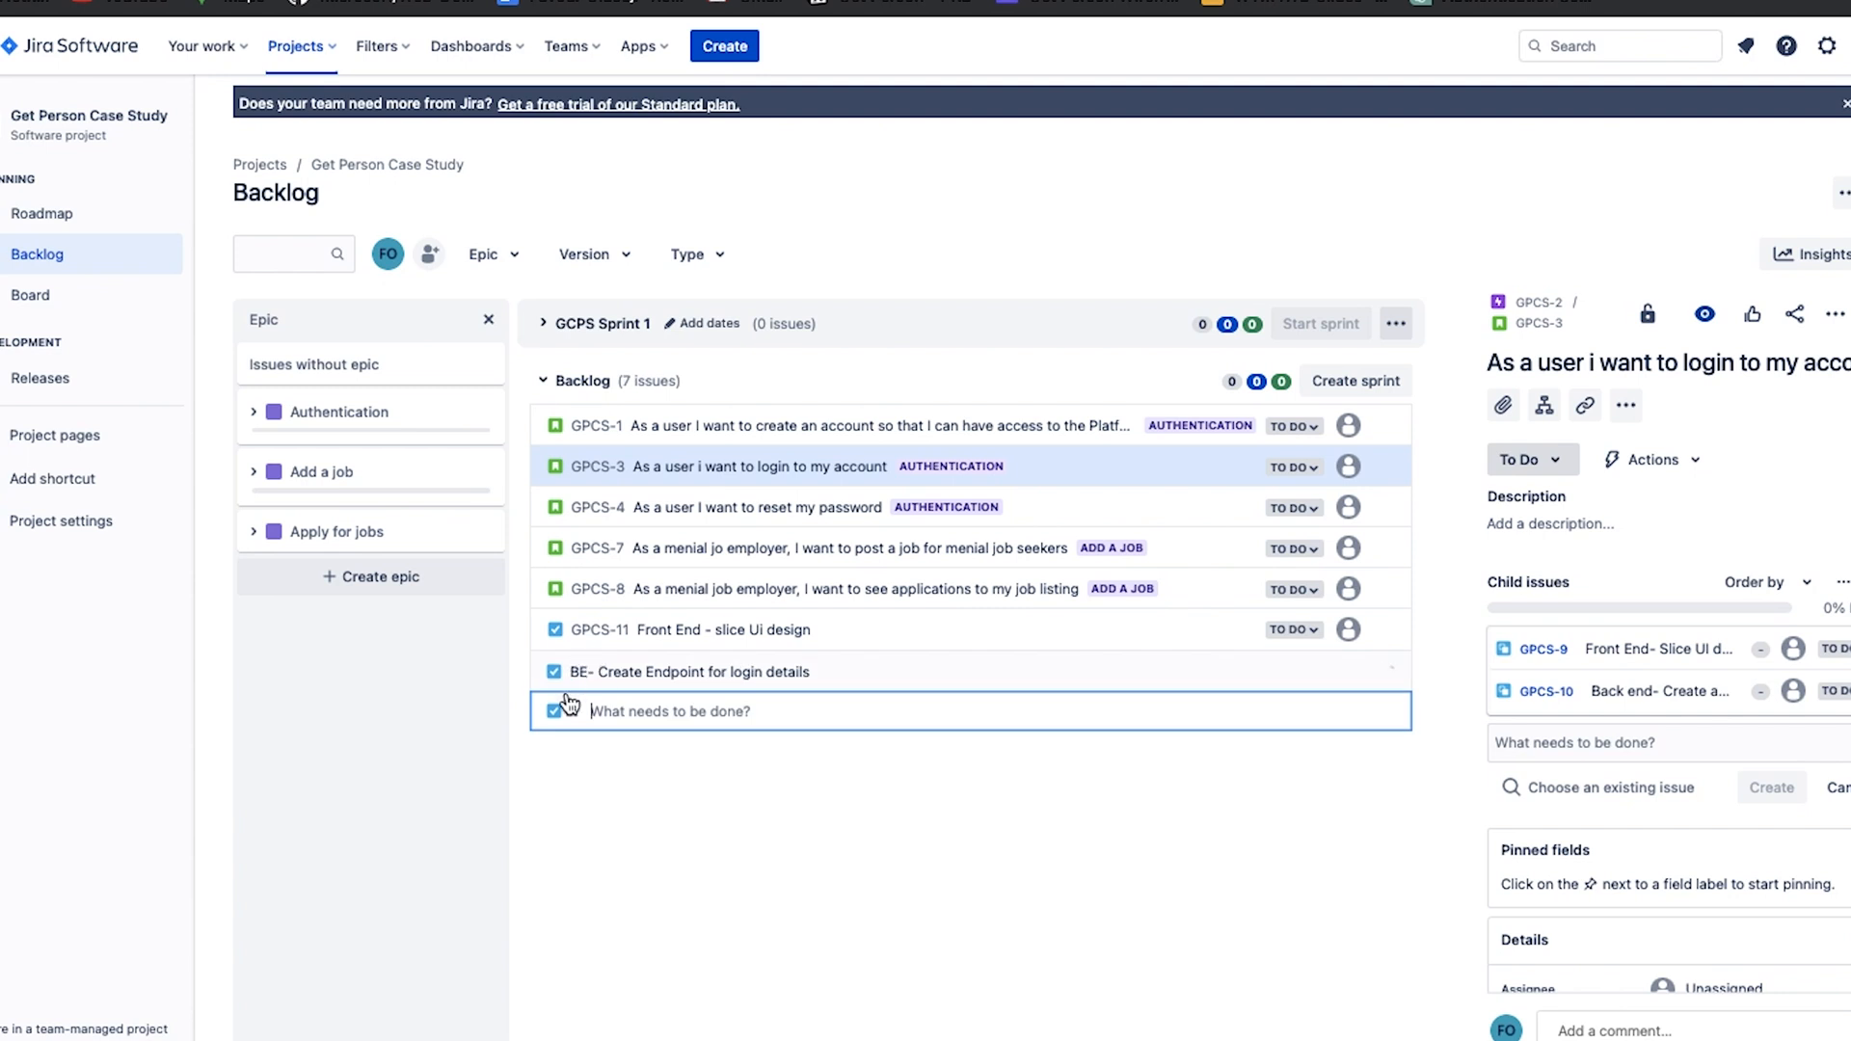
pyautogui.write('FE- Consume API/Endpoint')
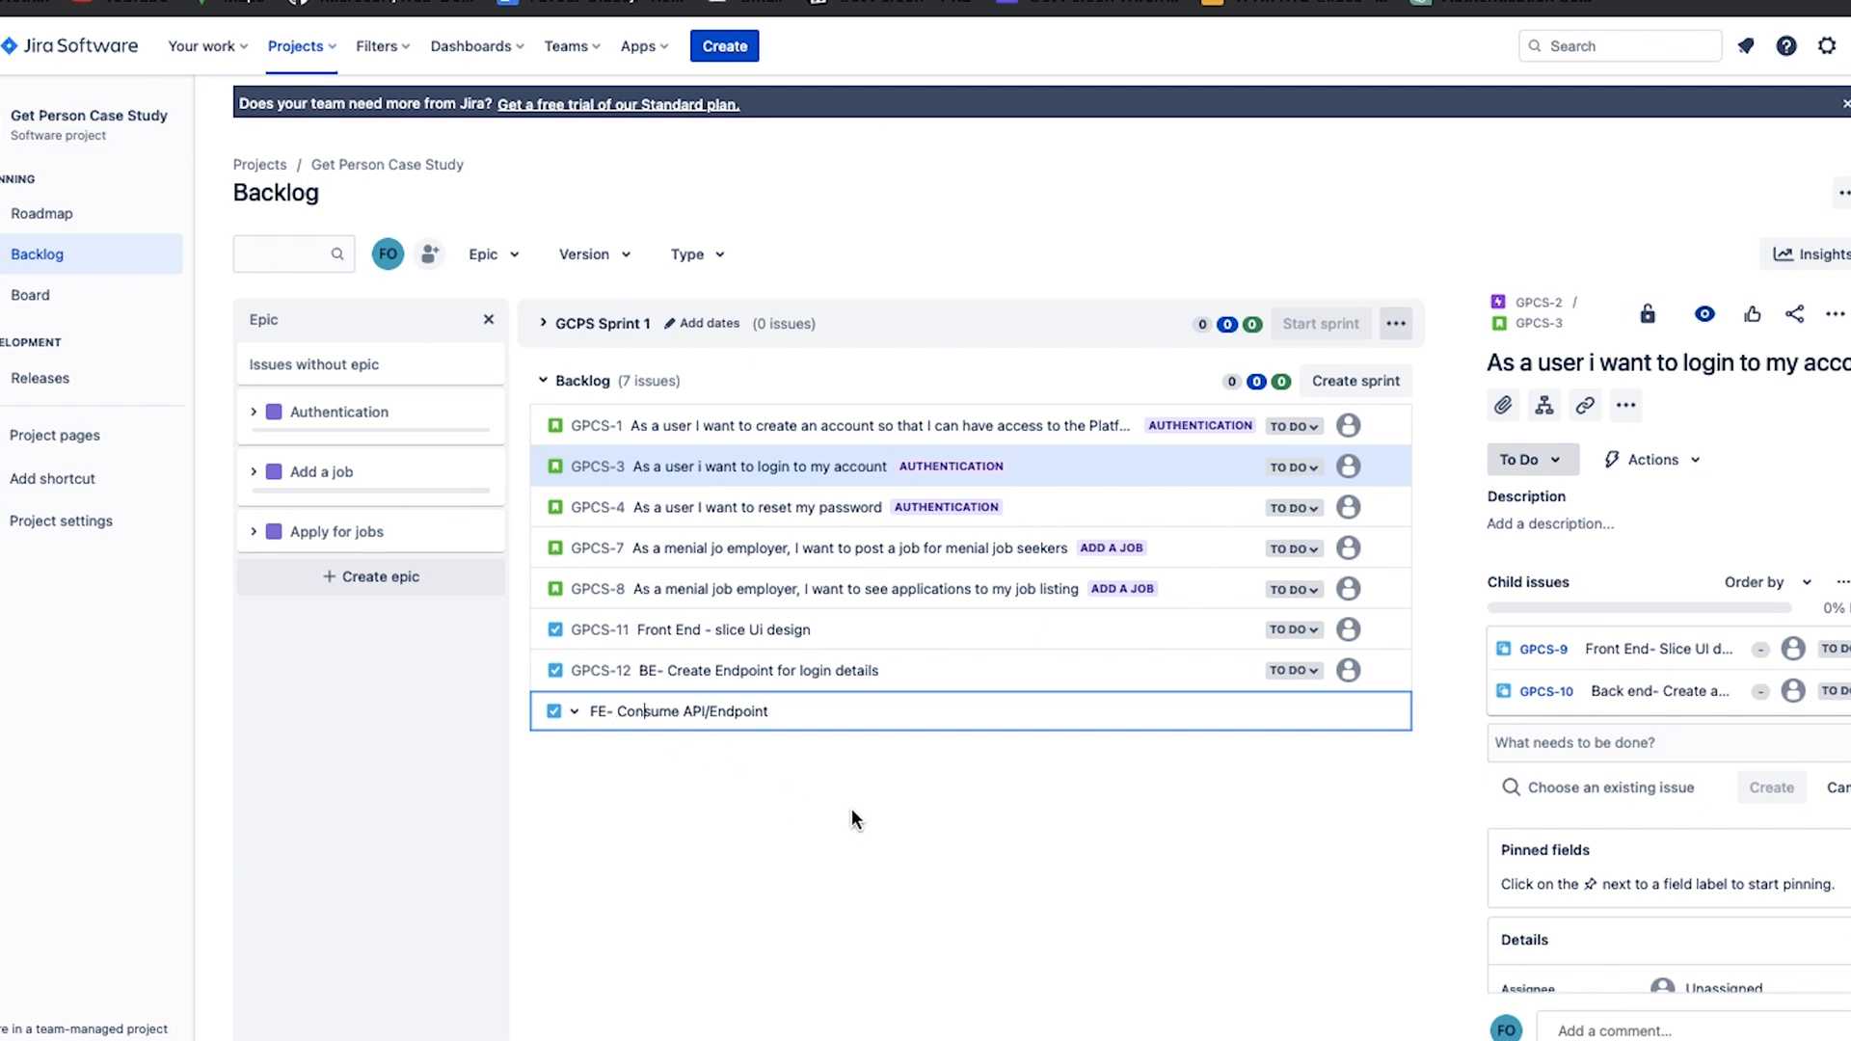
pyautogui.press('Return')
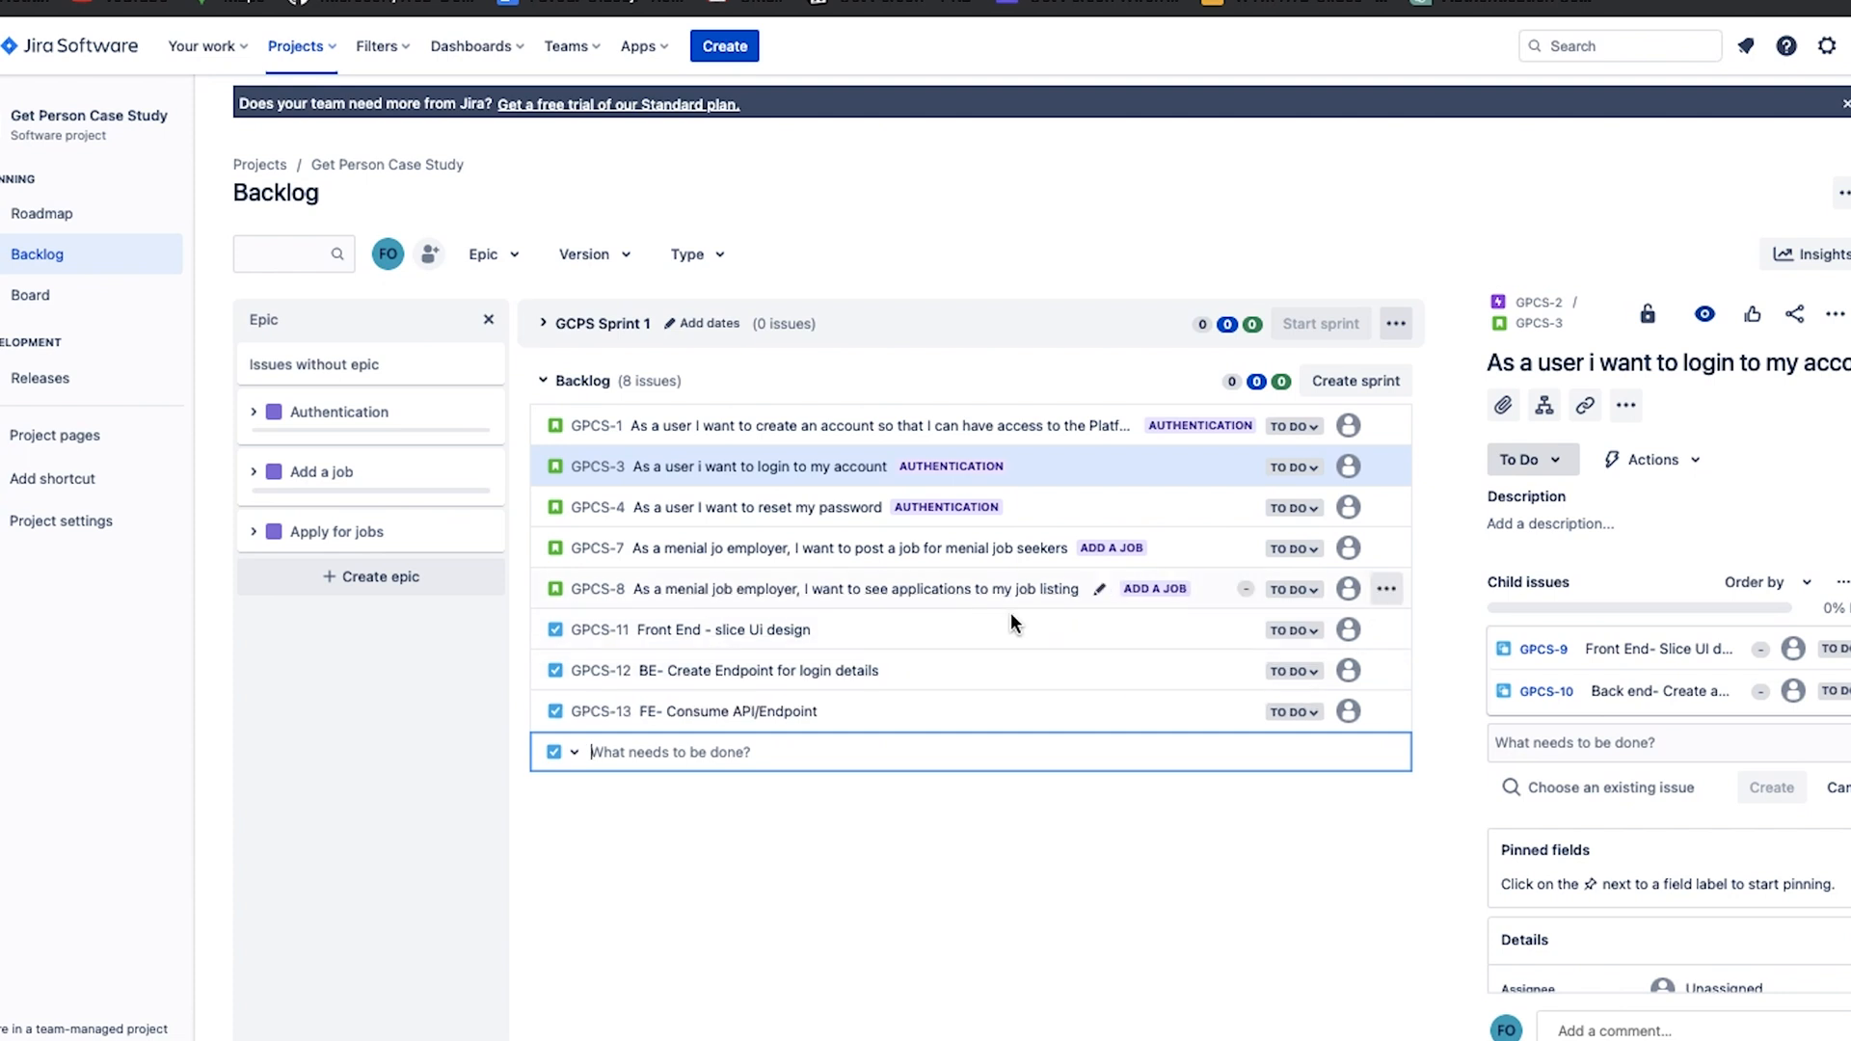
# Assign the slice UI design, login endpoint and consume API/Endpoint tasks to the Authentication epic.
pyautogui.moveTo(518, 523); pyautogui.dragTo(390, 411)
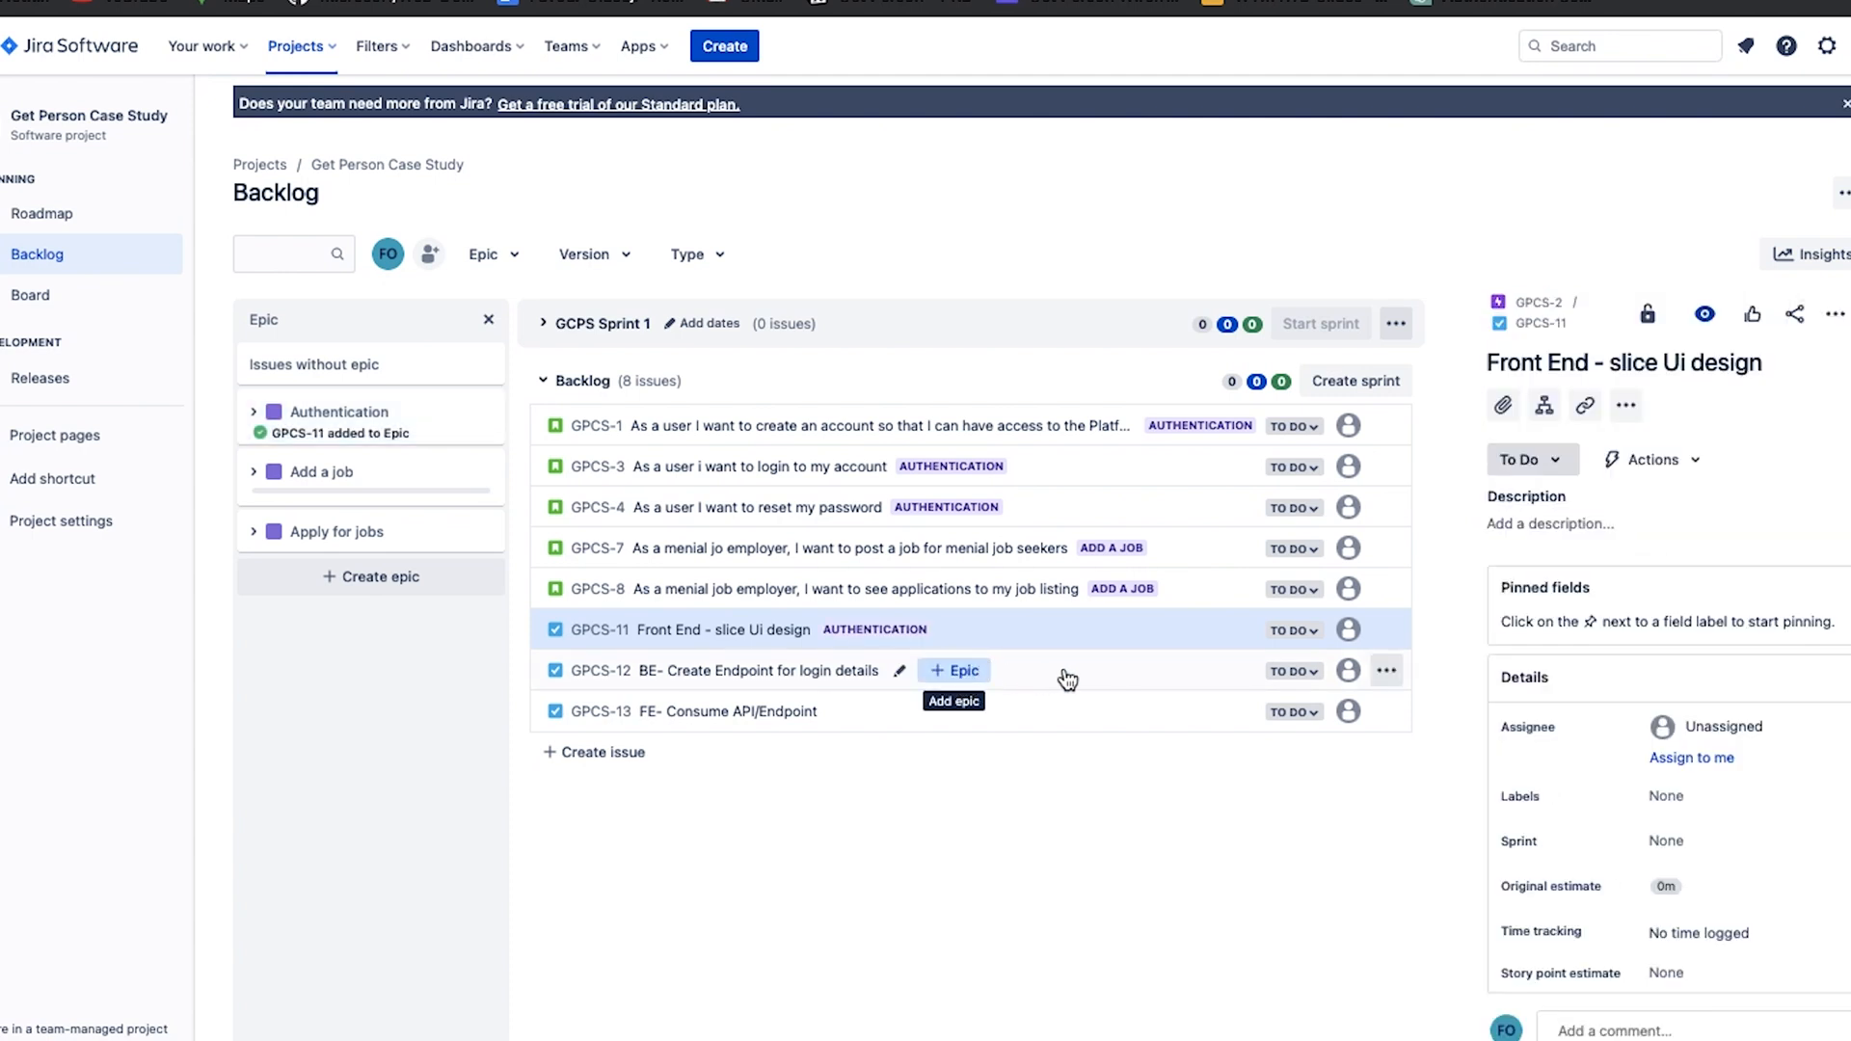
pyautogui.moveTo(976, 680); pyautogui.dragTo(366, 424)
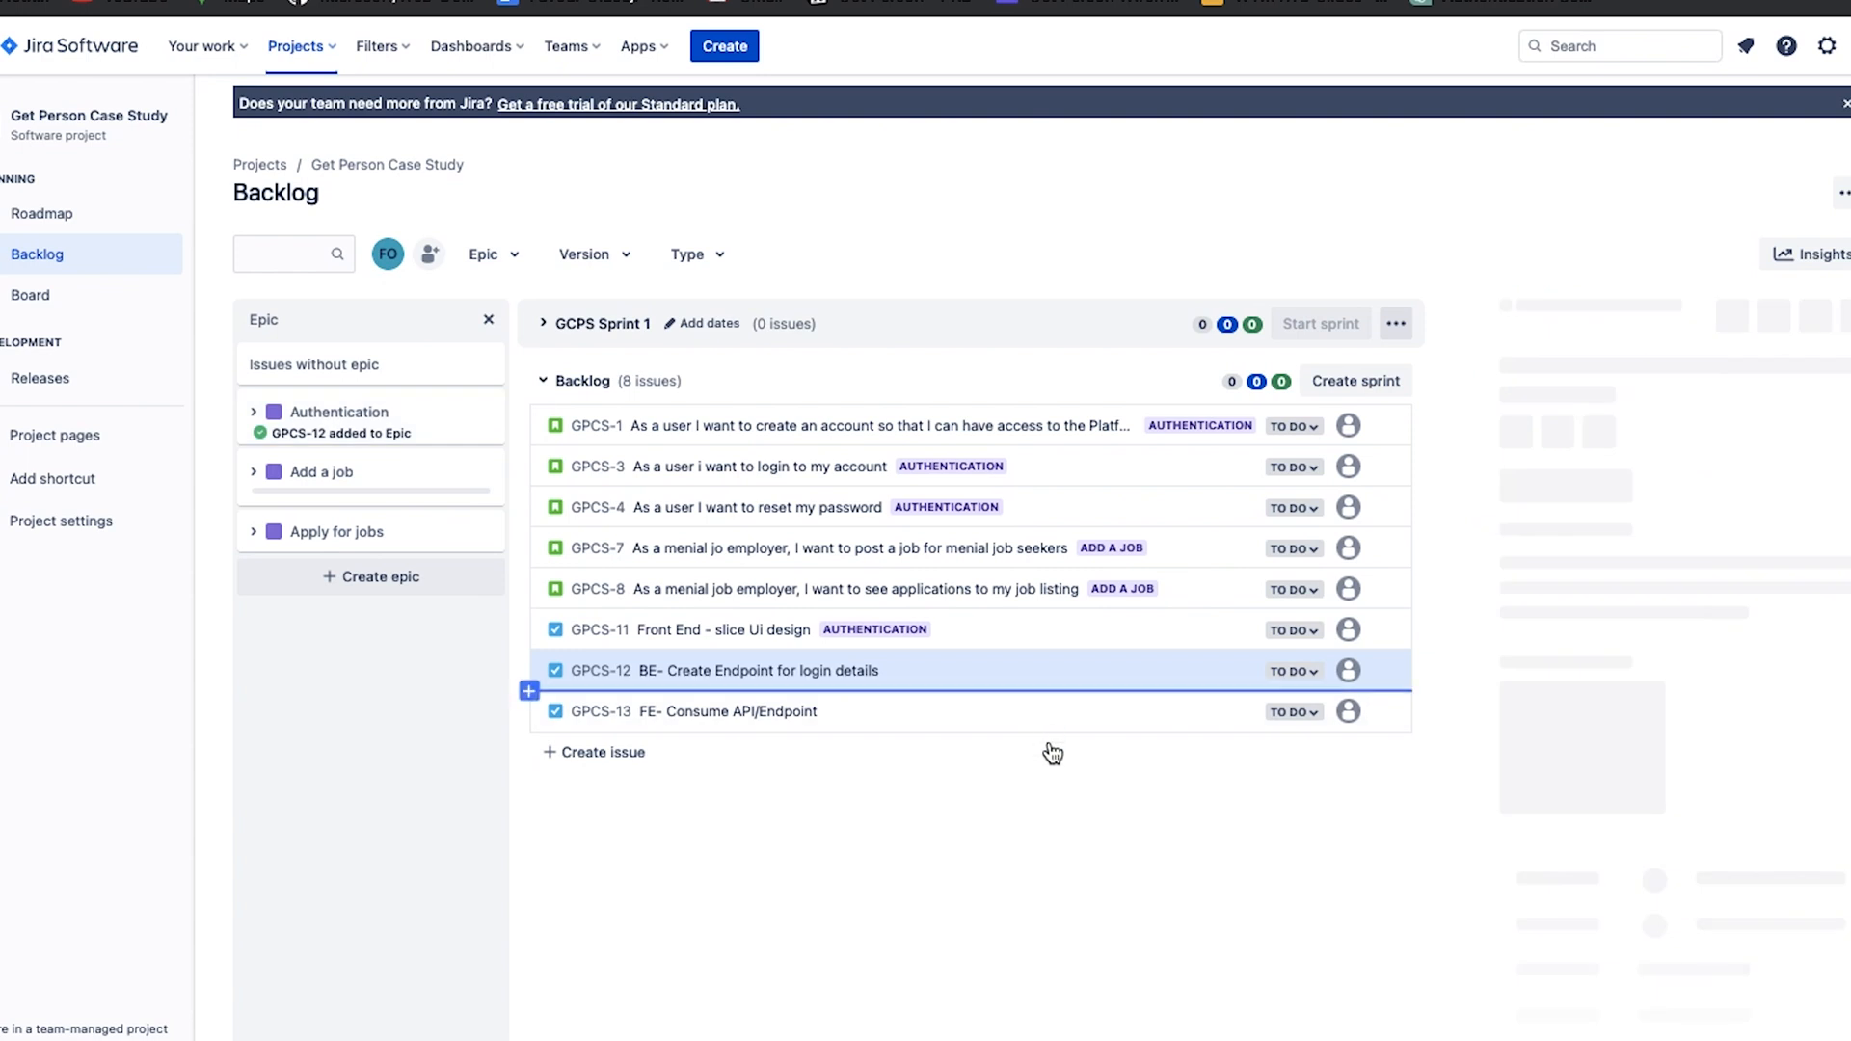
pyautogui.moveTo(1063, 723); pyautogui.dragTo(360, 413)
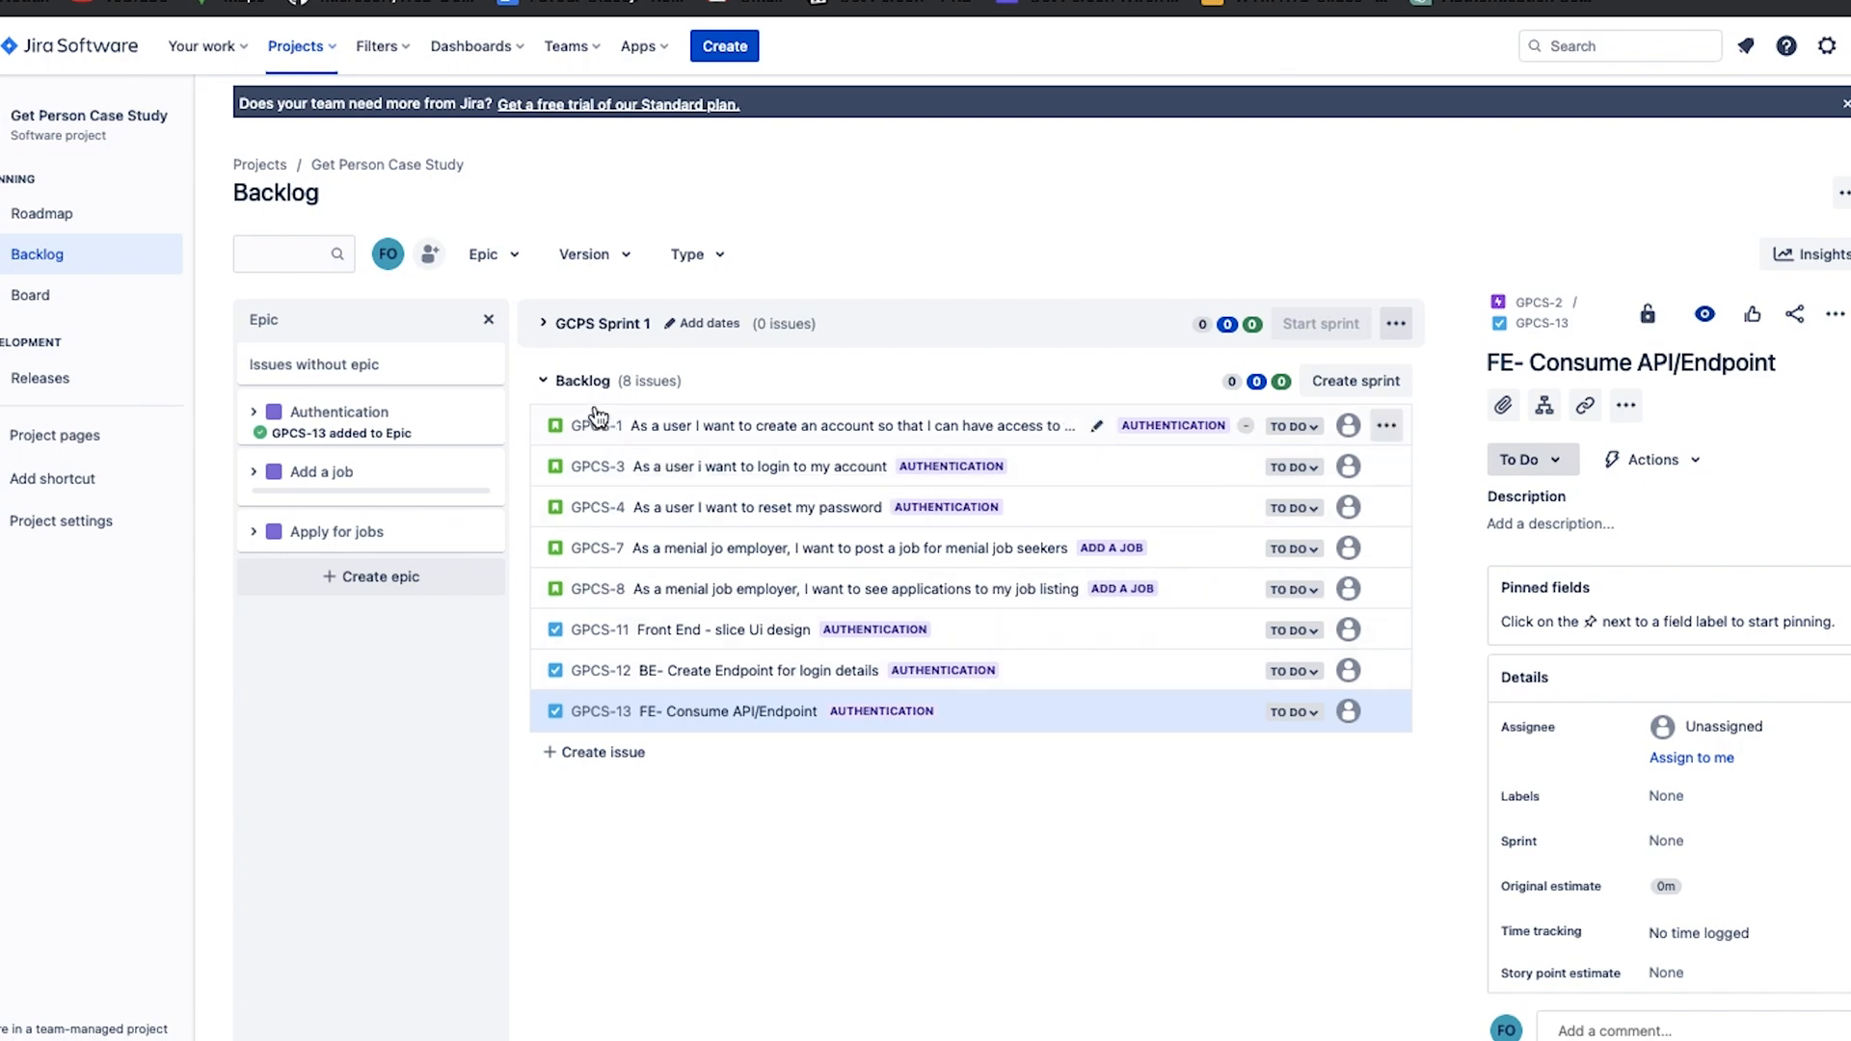
# Expand GCPS Sprint 1 and move the three Authentication stories and three Authentication tasks from the backlog into it.
pyautogui.click(542, 324)
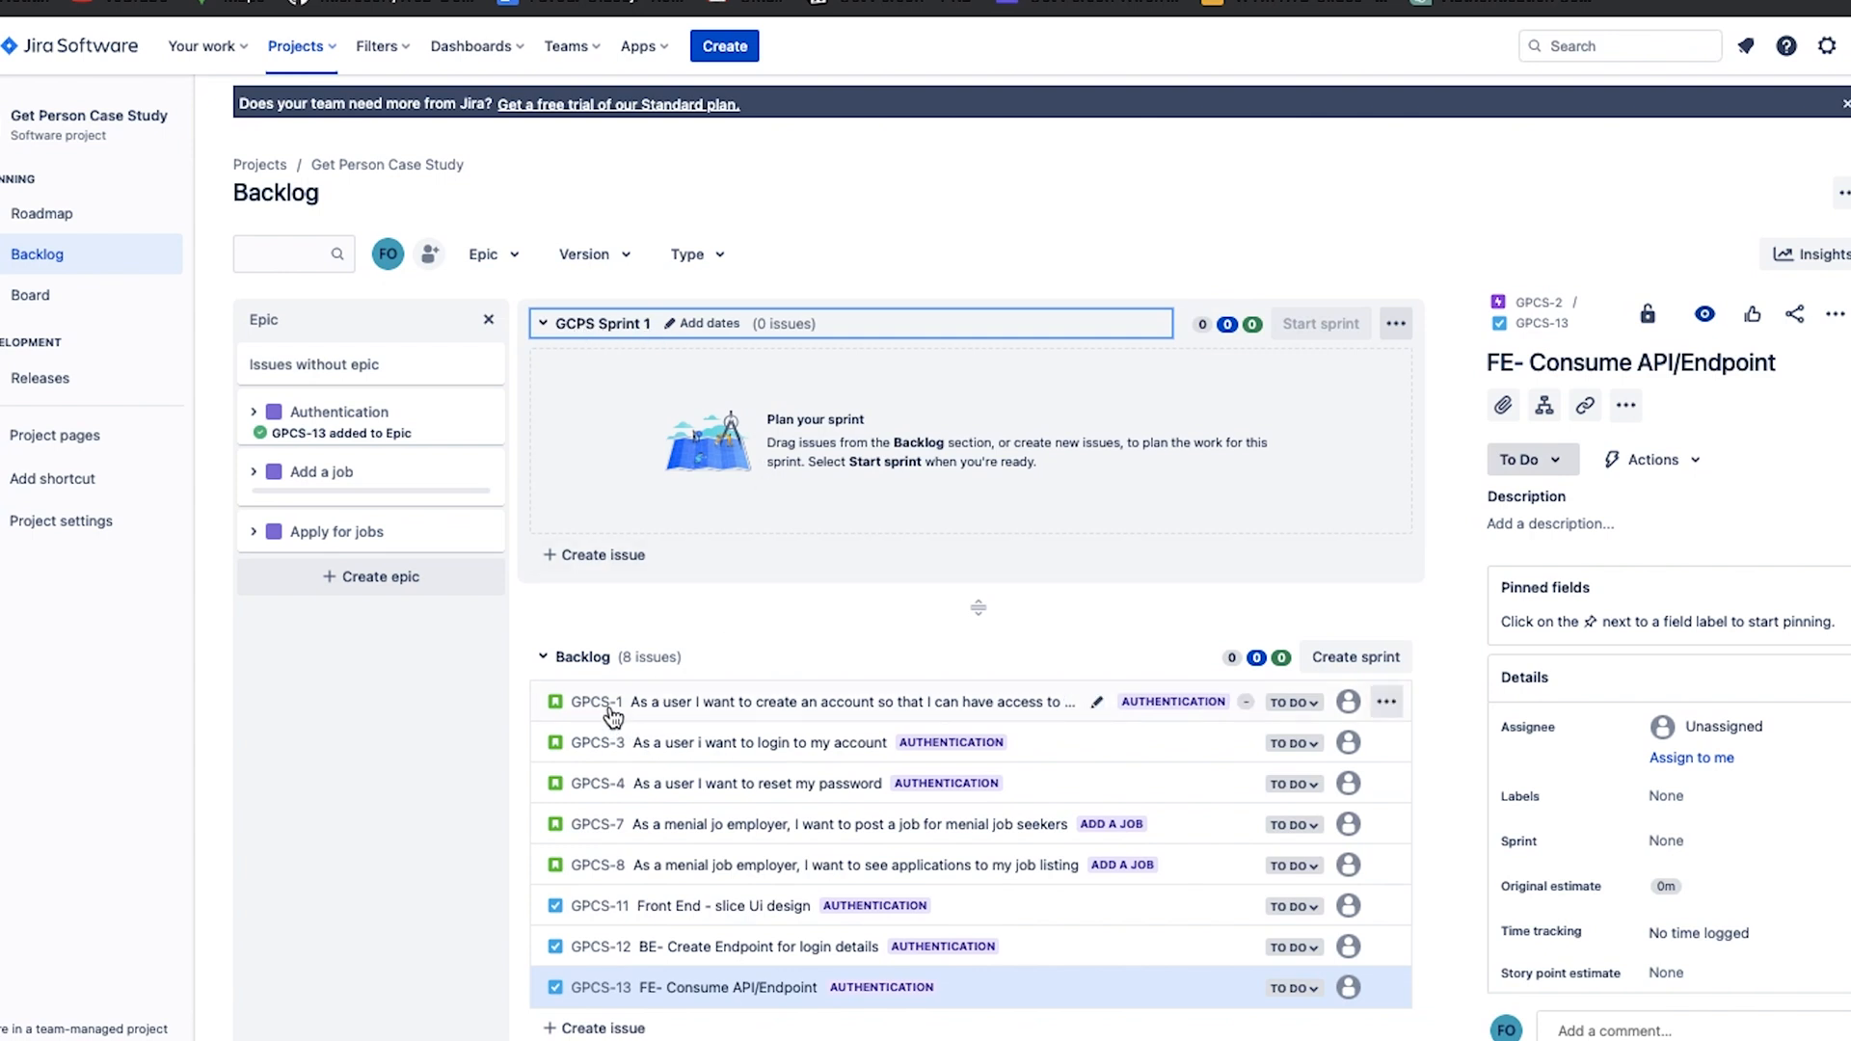
pyautogui.moveTo(609, 716); pyautogui.dragTo(640, 415)
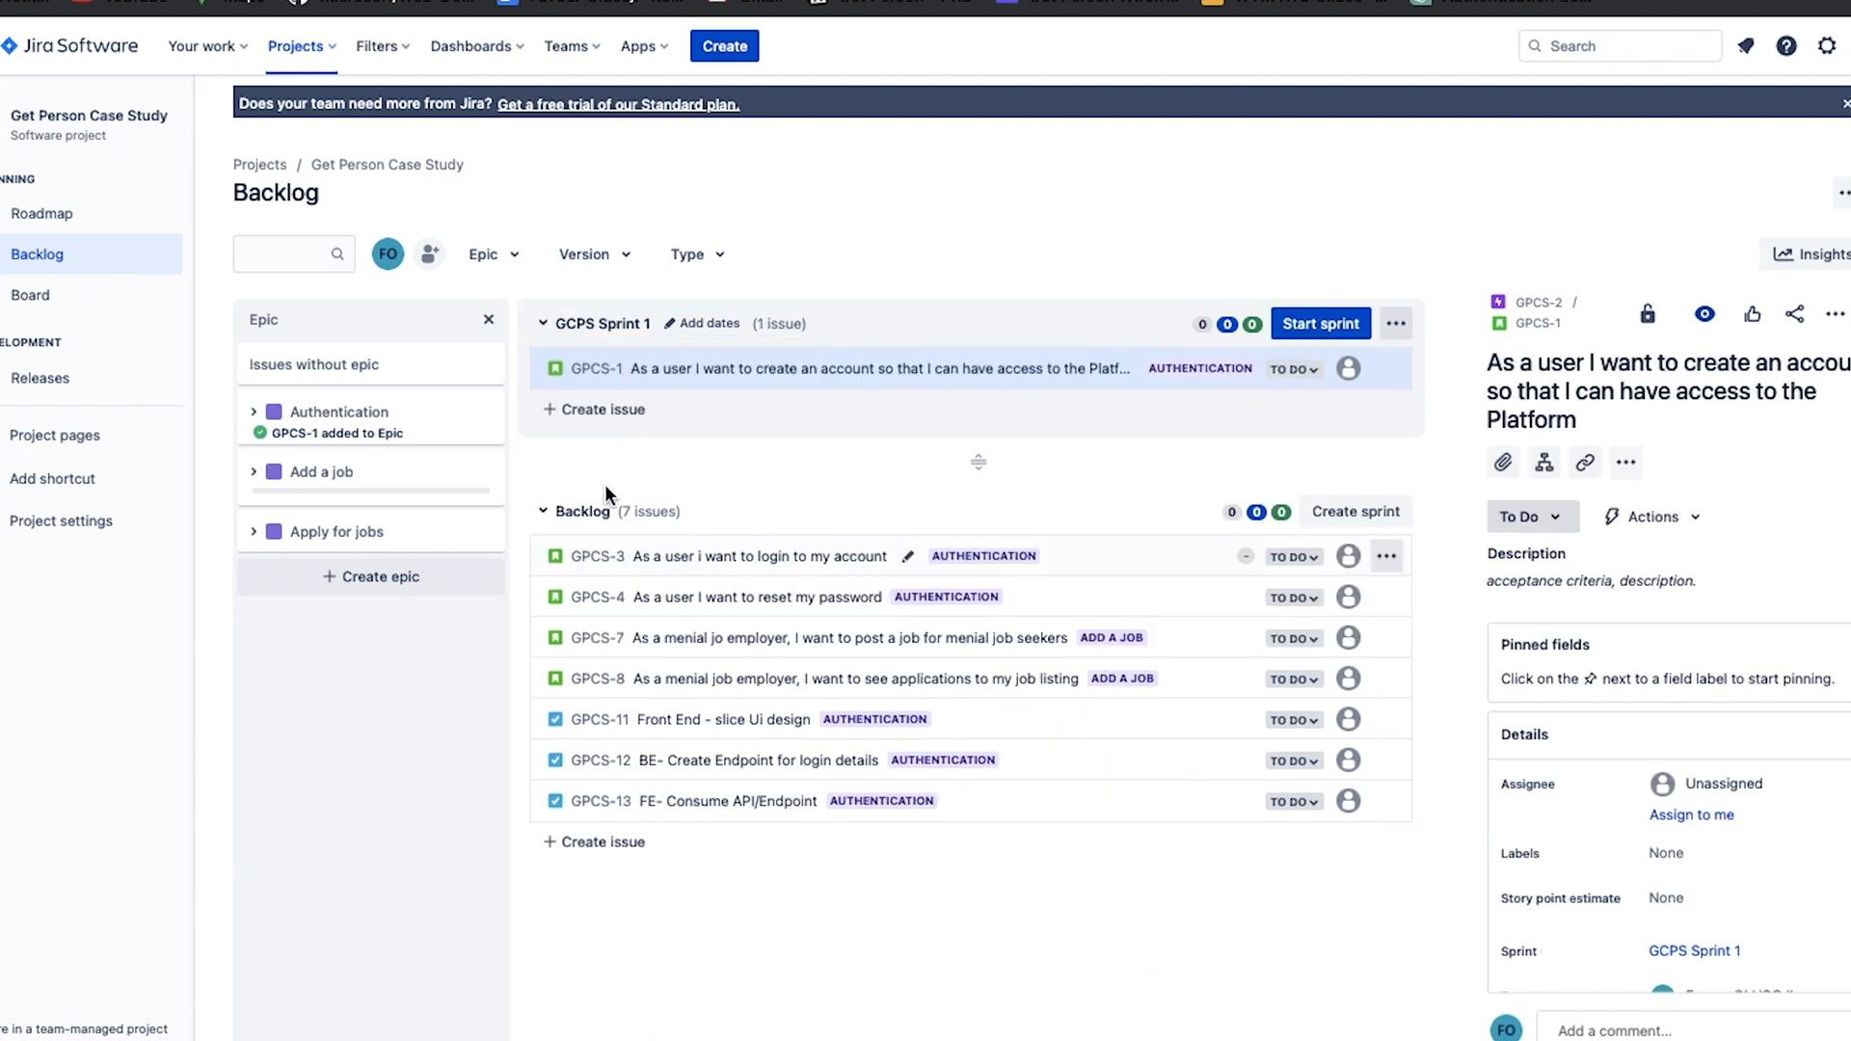
pyautogui.moveTo(583, 556); pyautogui.dragTo(593, 404)
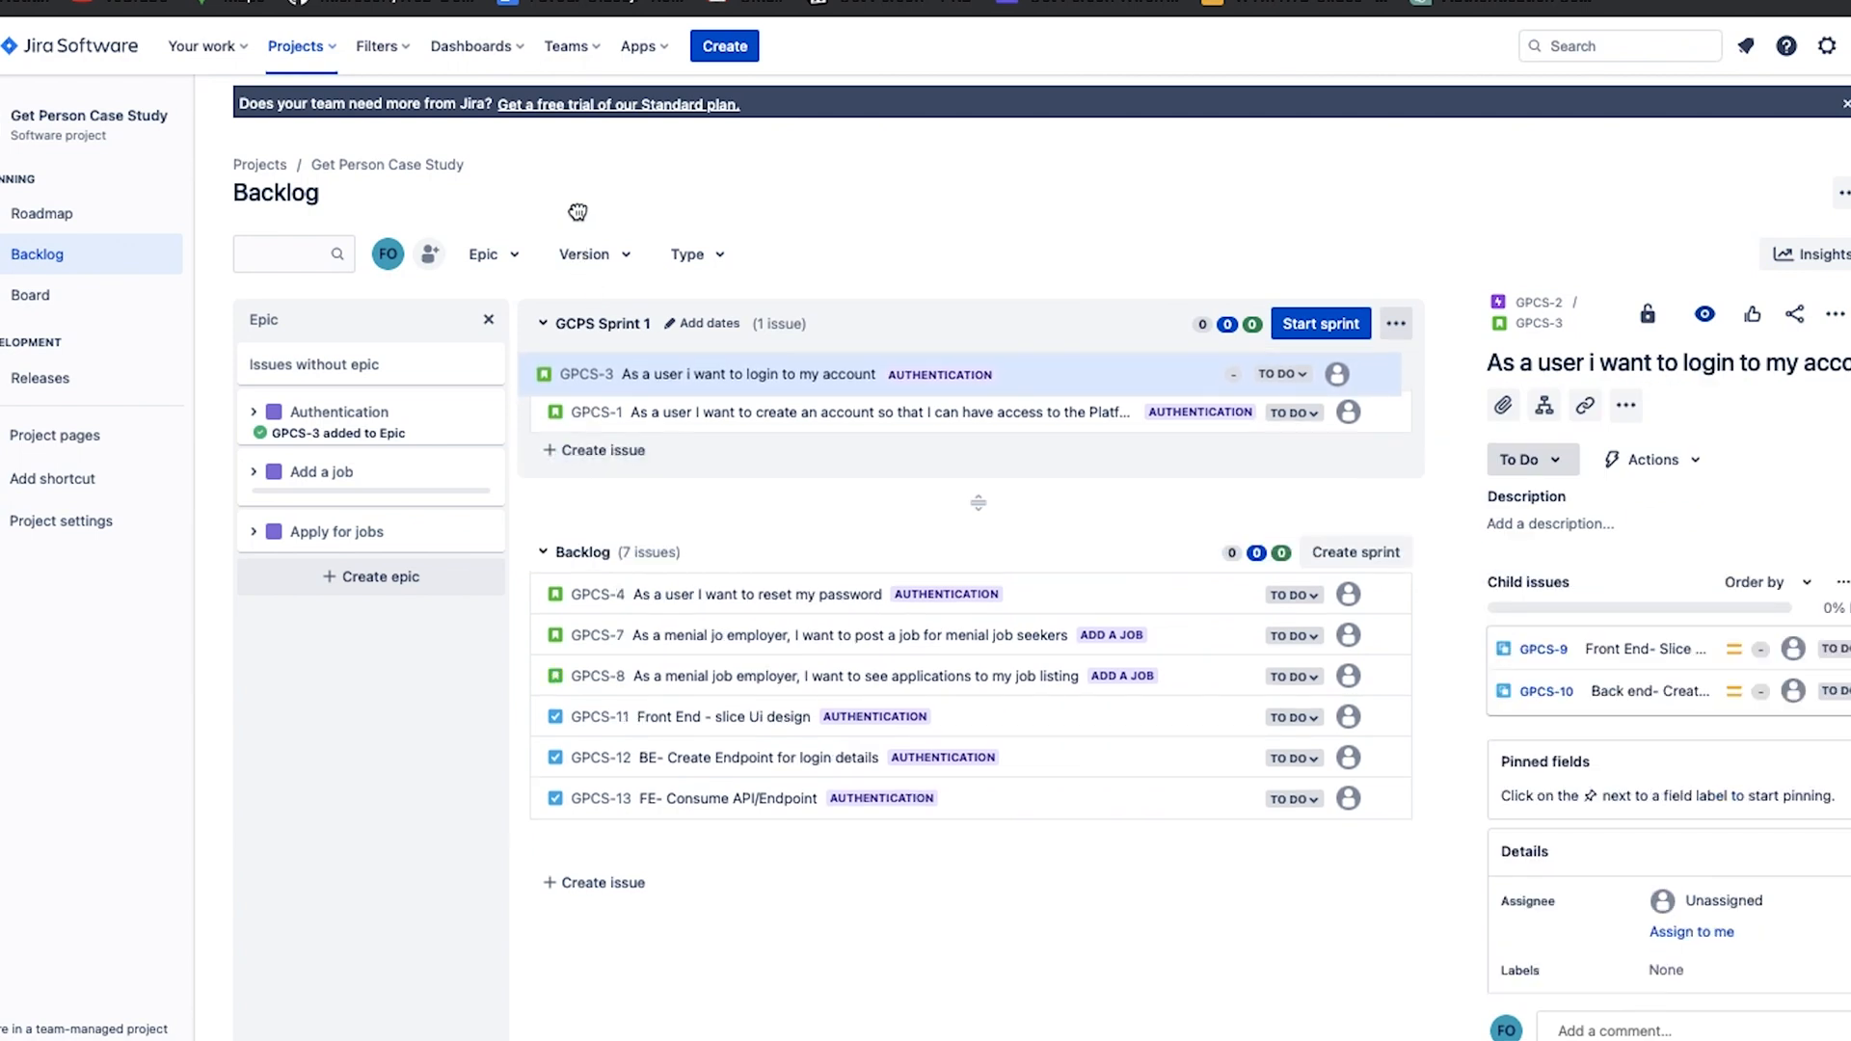
pyautogui.moveTo(593, 605); pyautogui.dragTo(610, 335)
pyautogui.moveTo(597, 720); pyautogui.dragTo(627, 378)
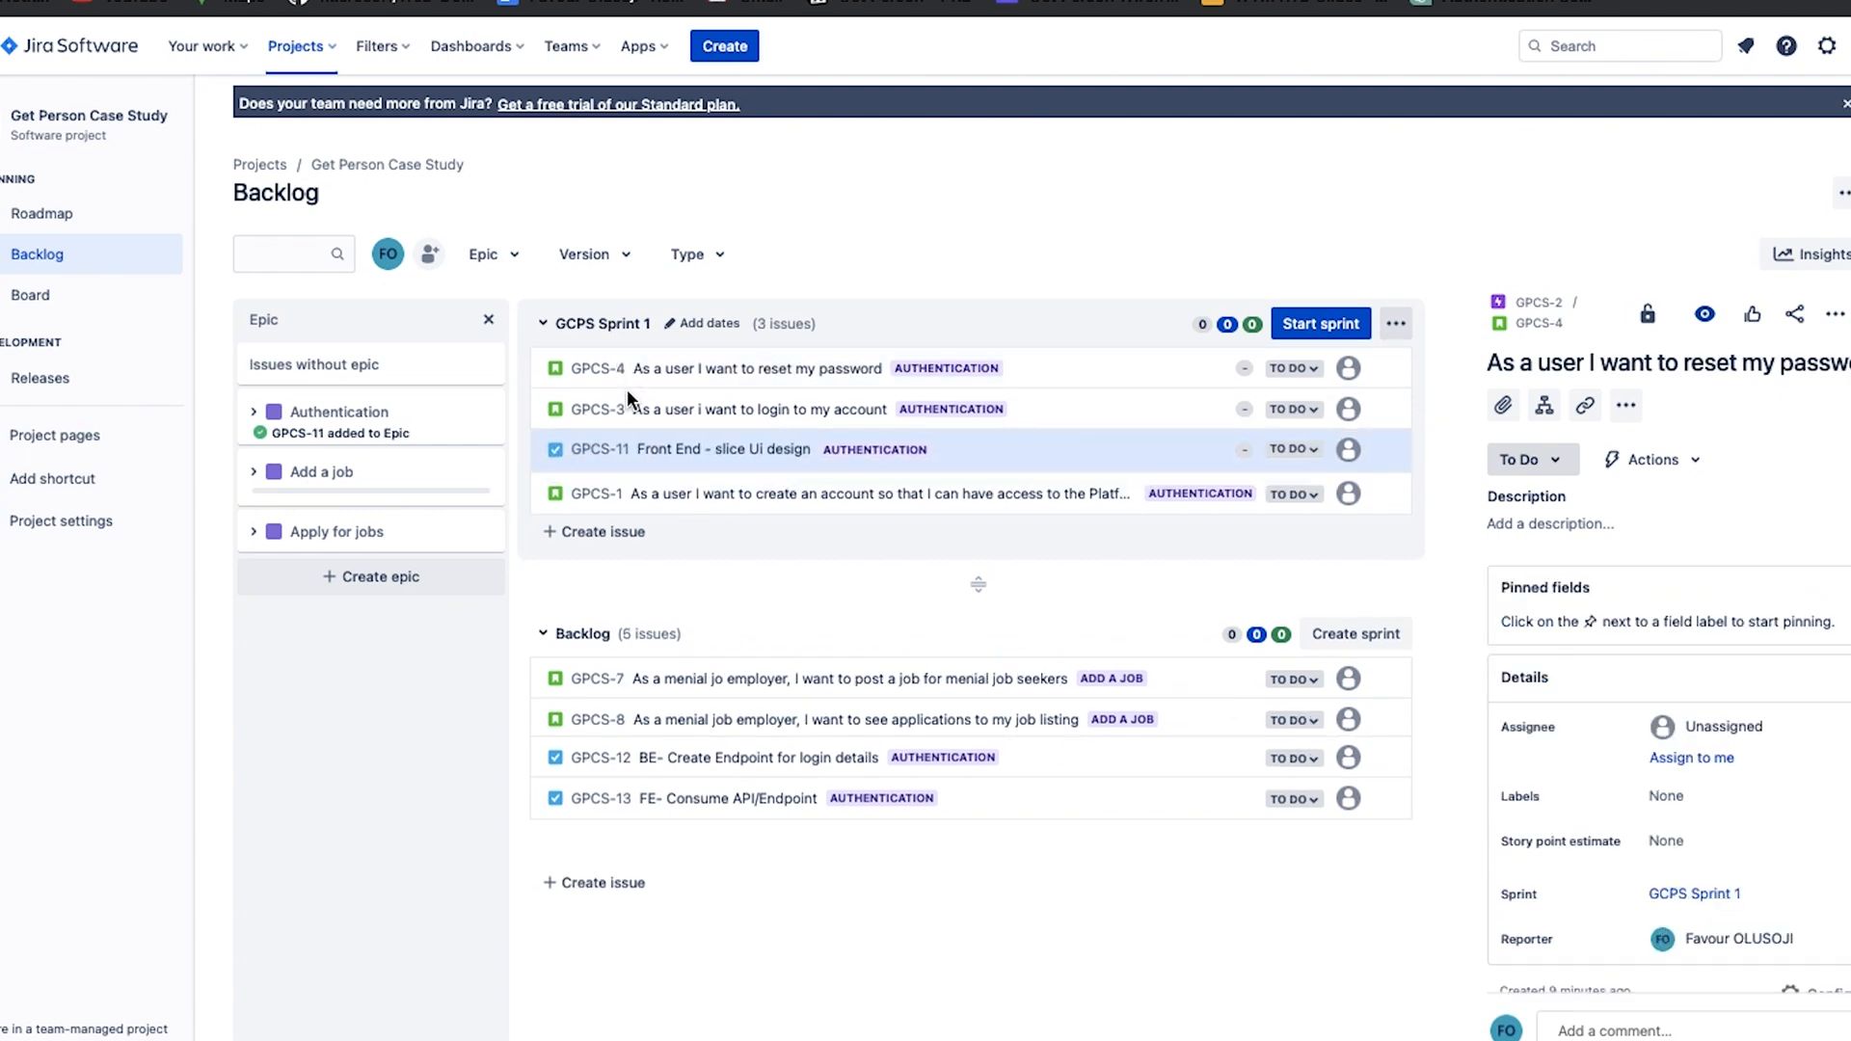
pyautogui.moveTo(631, 756); pyautogui.dragTo(669, 459)
pyautogui.moveTo(708, 802); pyautogui.dragTo(762, 470)
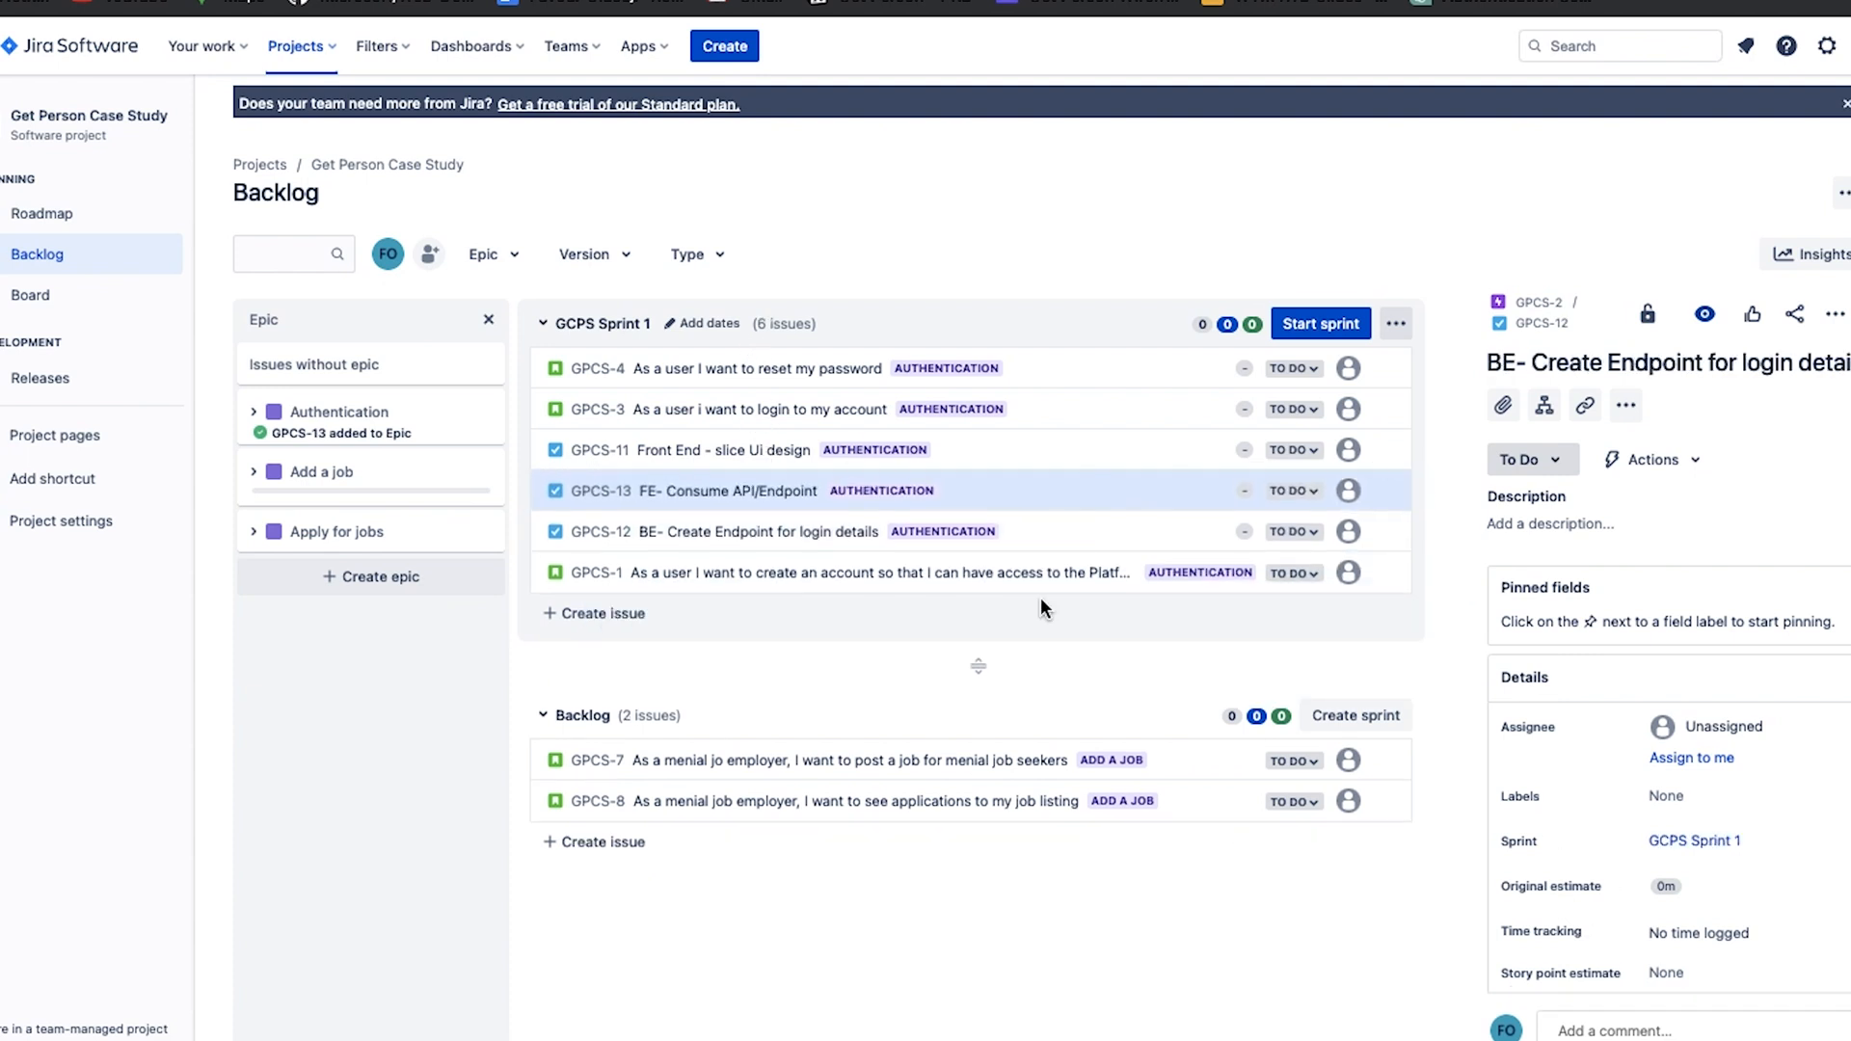
# Set GCPS Sprint 1 to start on 6/6/2023 and end on 6/16/2023, and save the sprint.
pyautogui.click(684, 324)
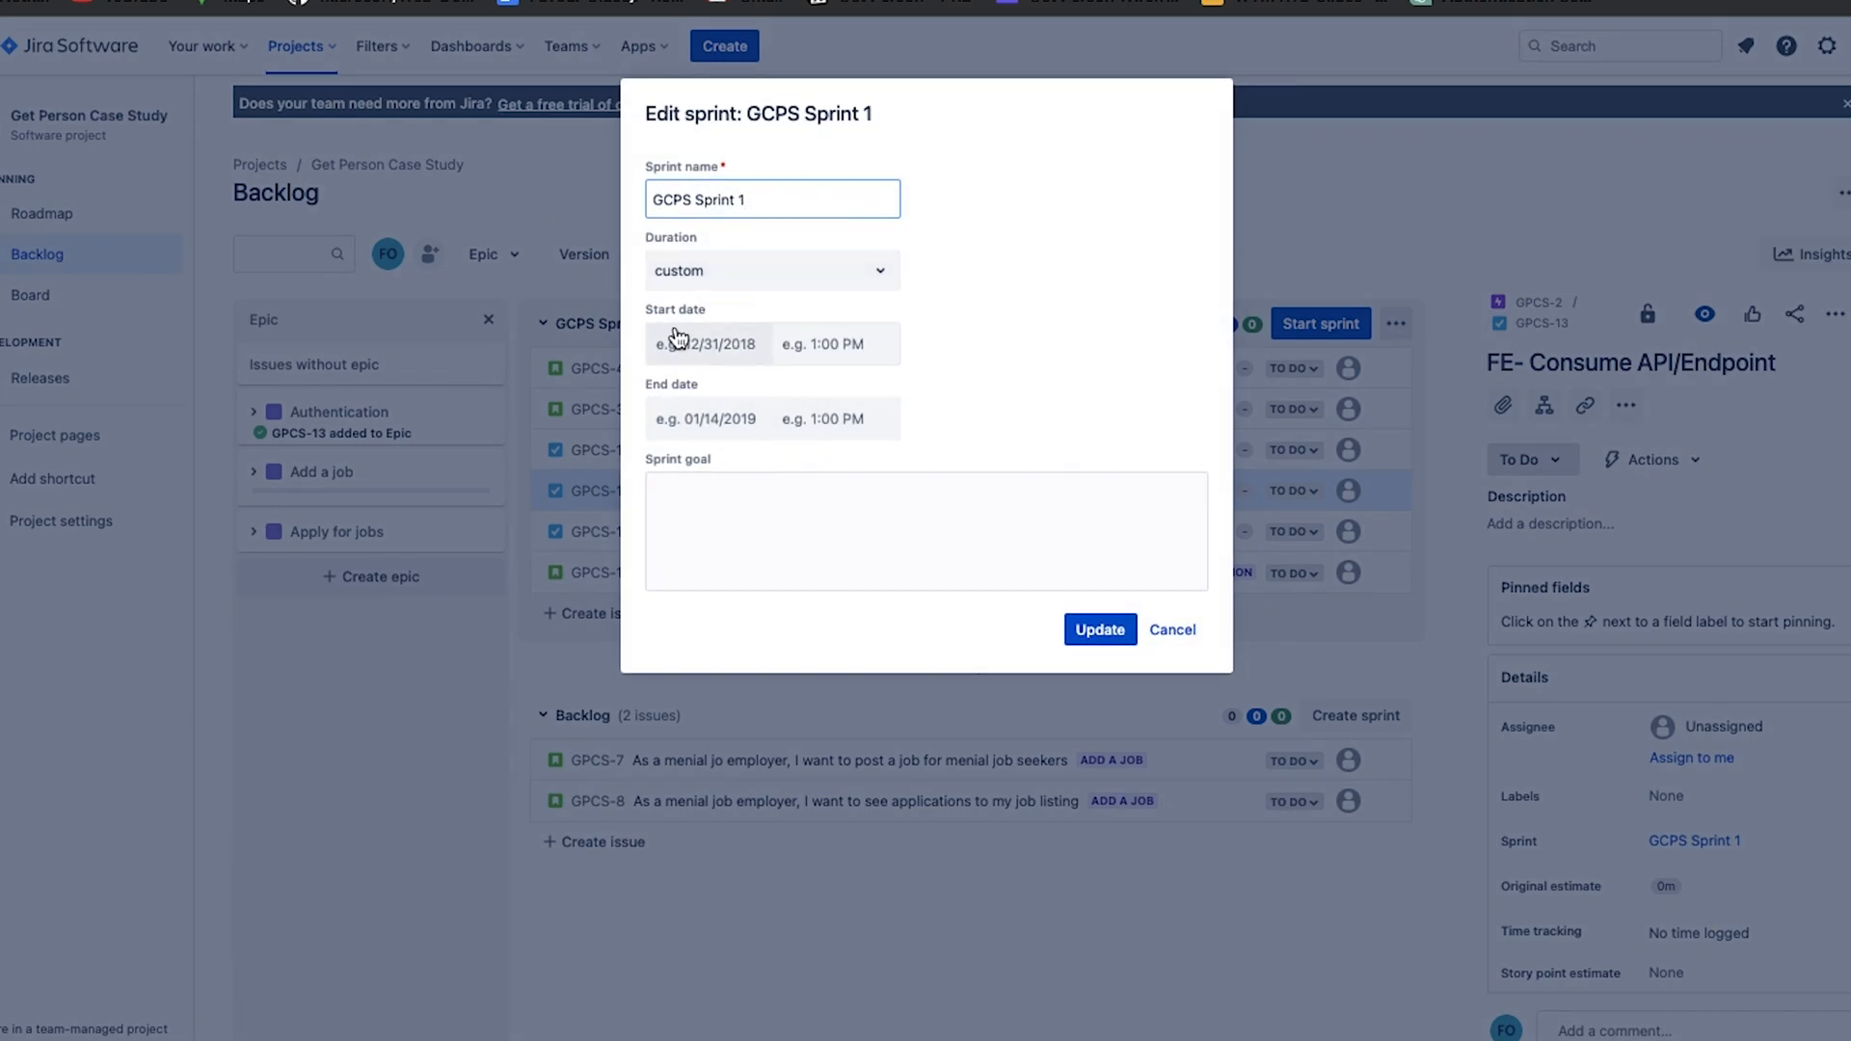
pyautogui.click(728, 349)
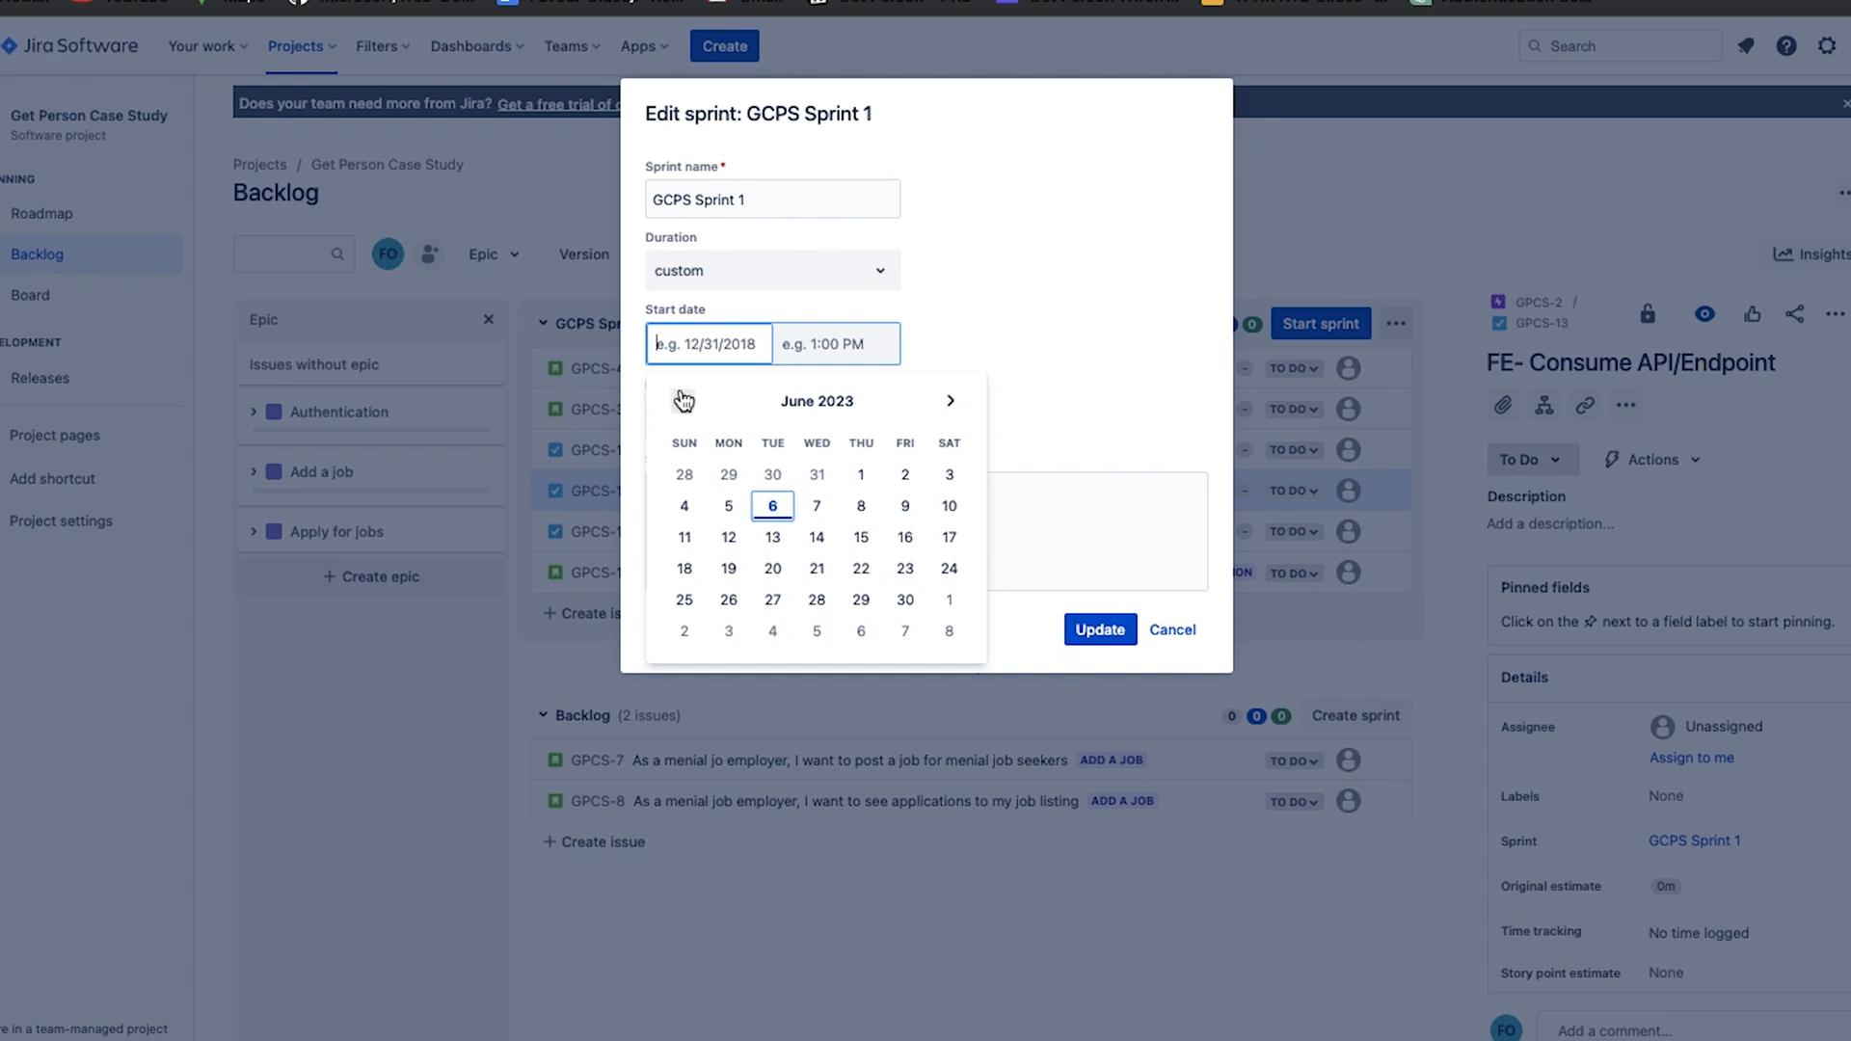
pyautogui.click(768, 507)
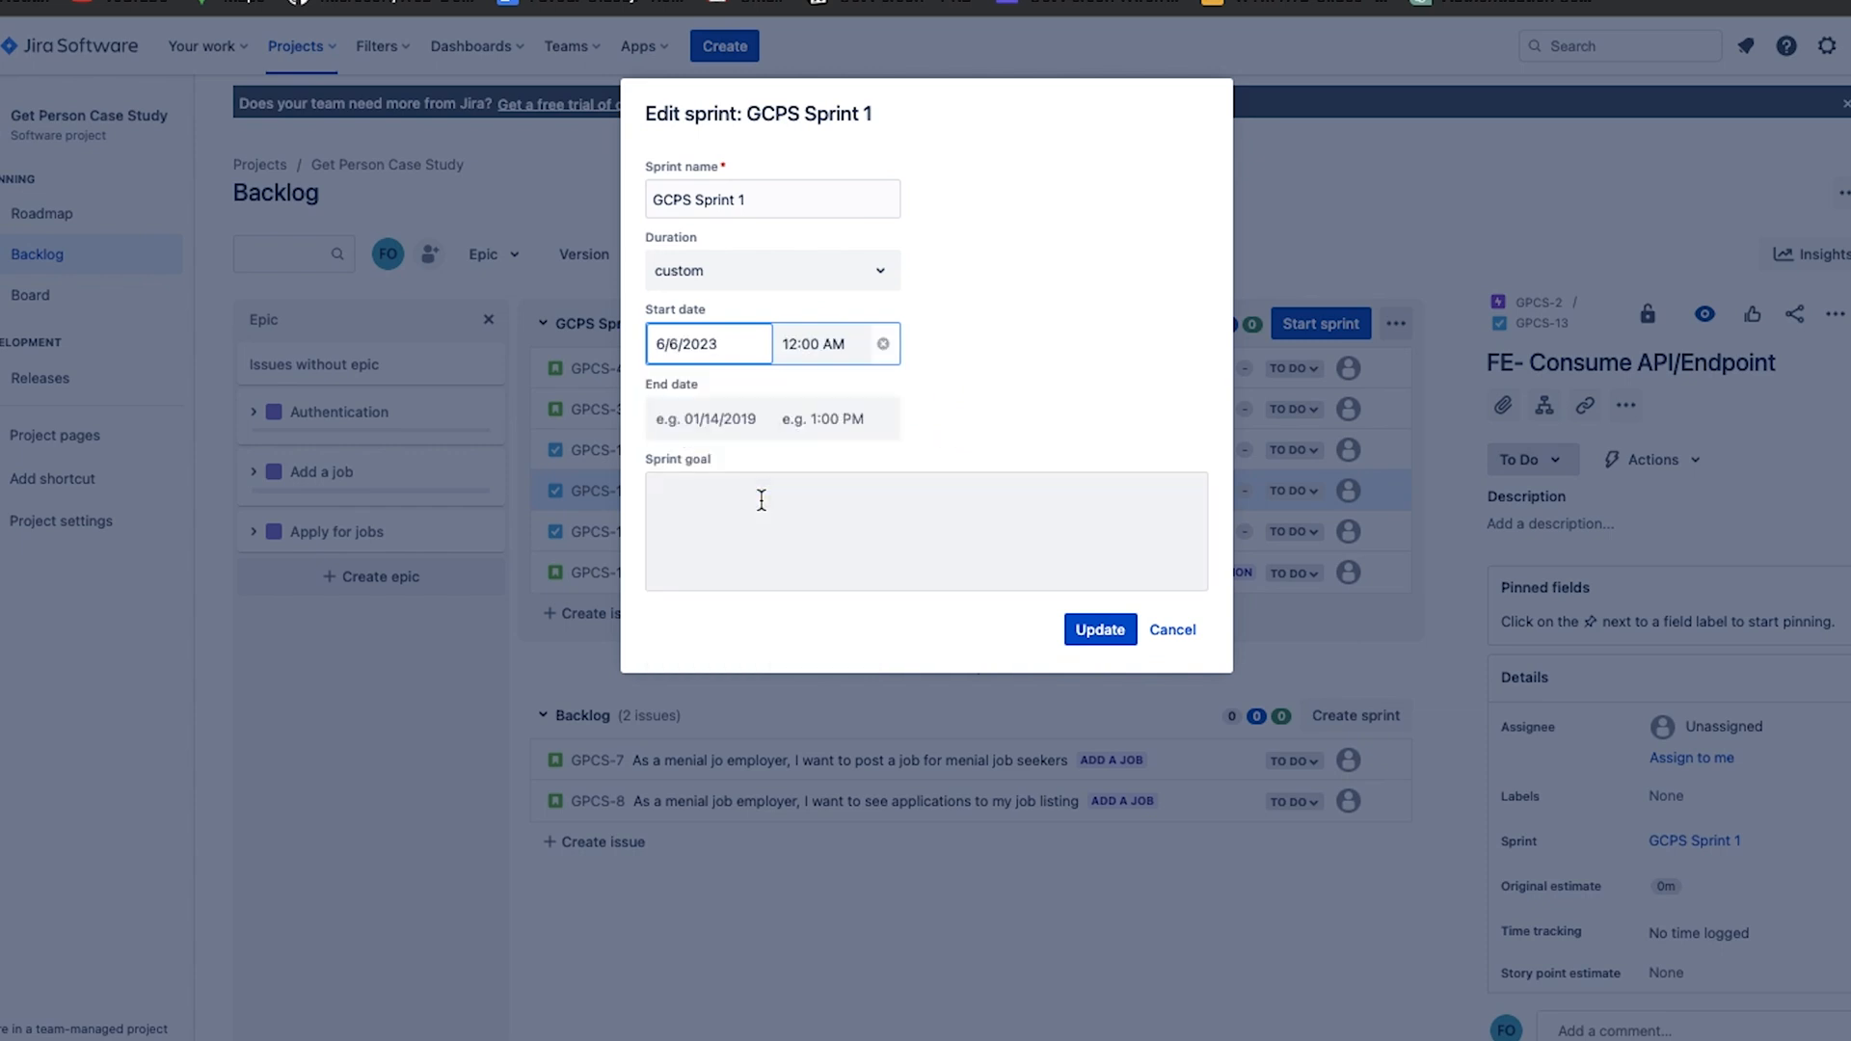
pyautogui.click(718, 425)
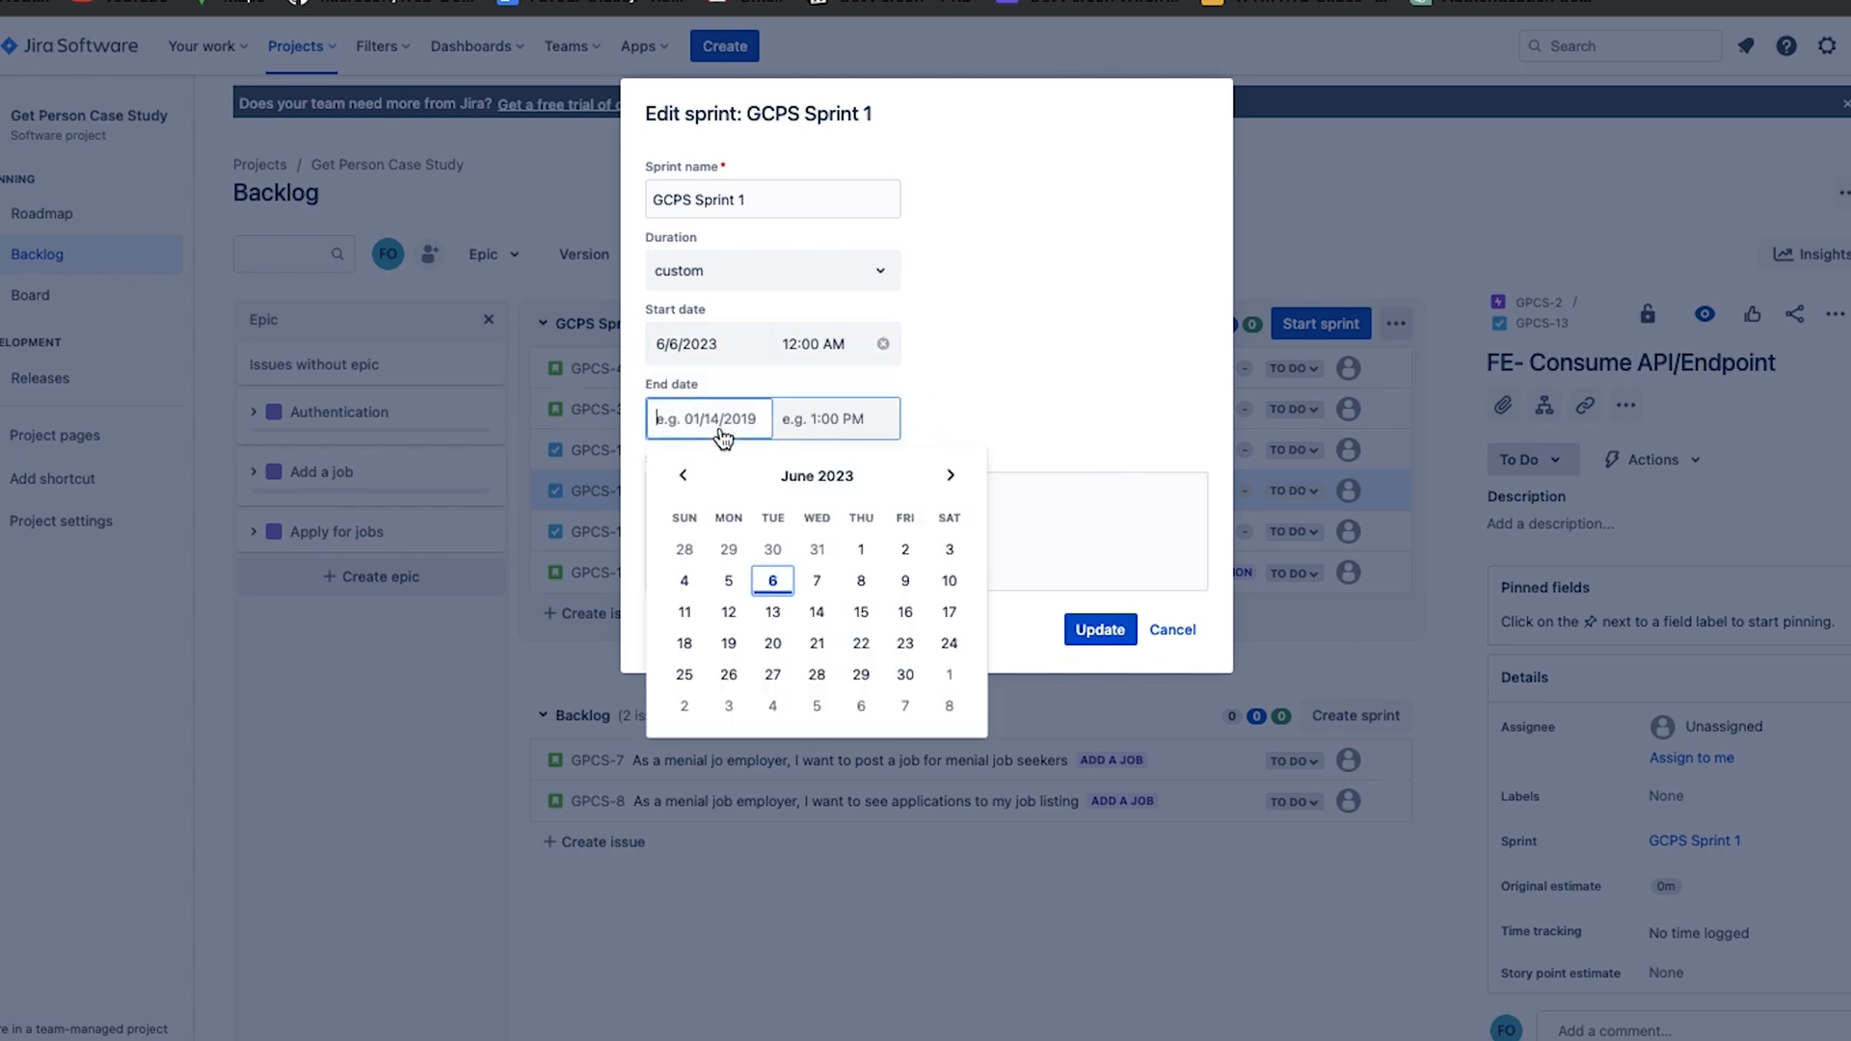
pyautogui.click(903, 615)
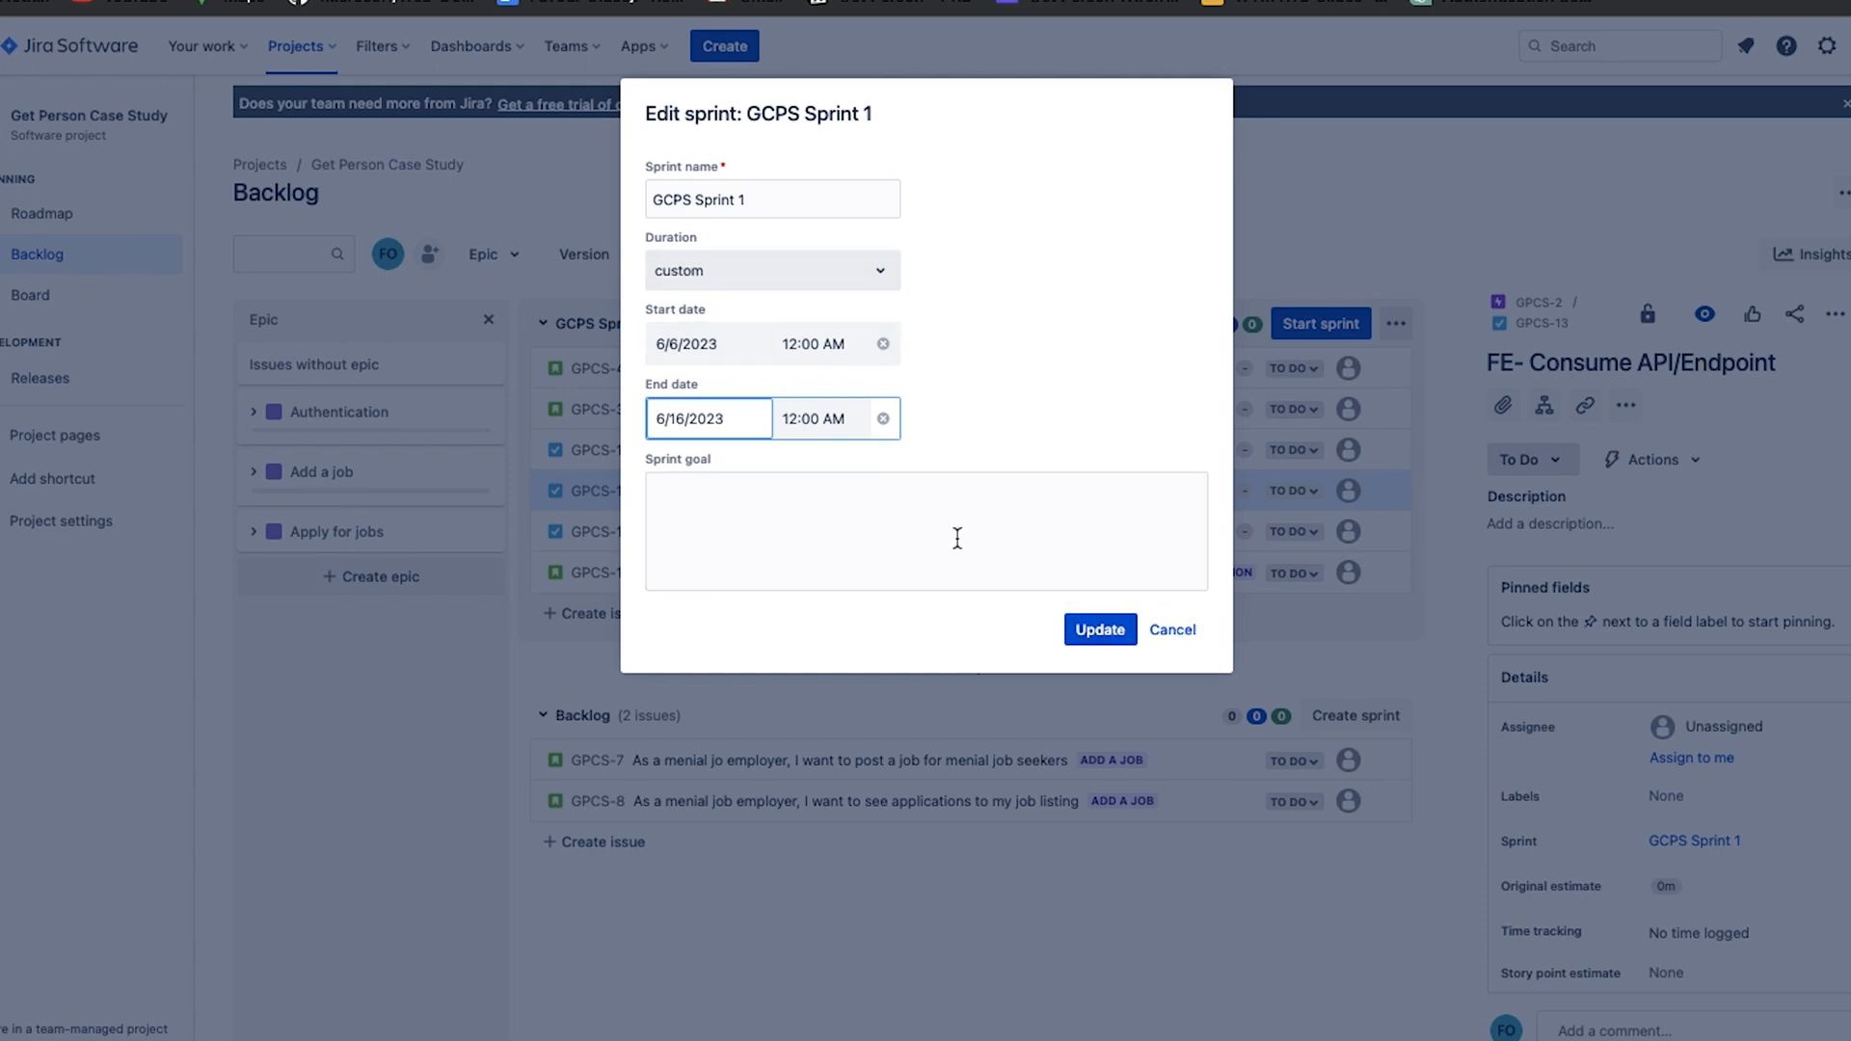
pyautogui.click(1109, 633)
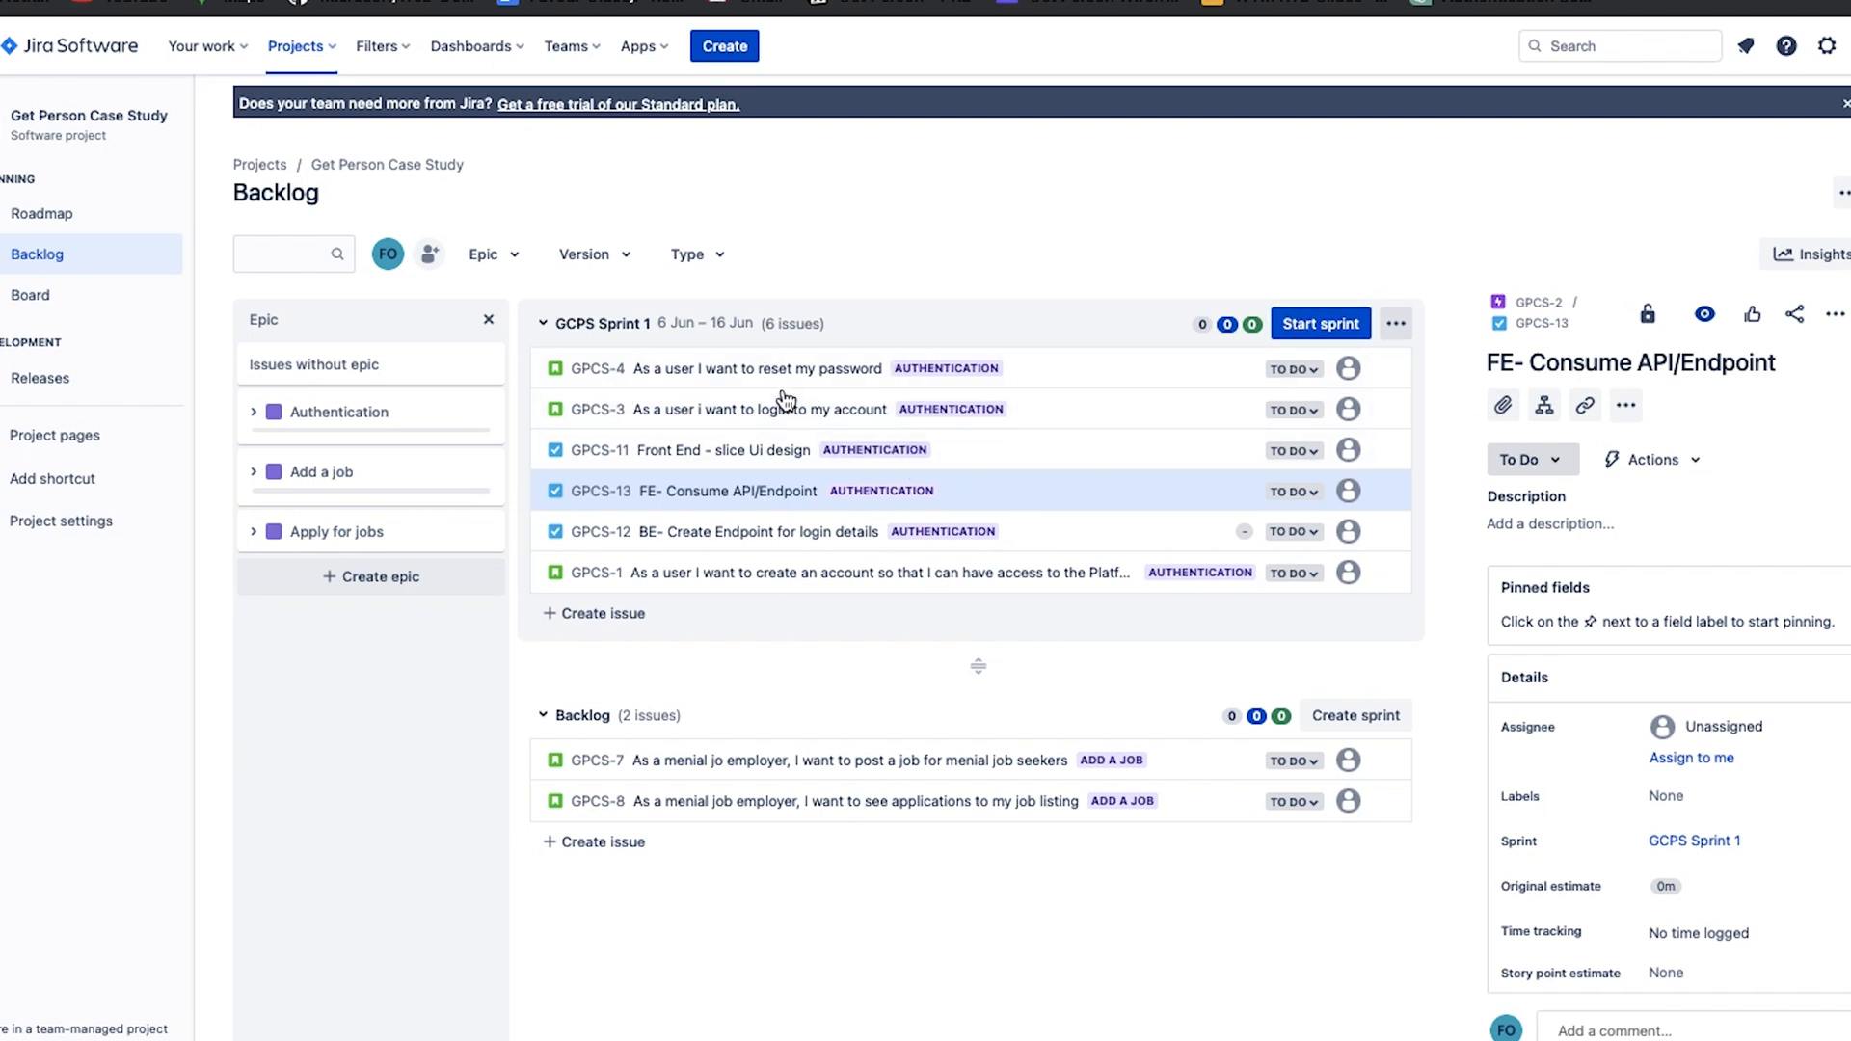
# Assign the reset password story GPCS-4 to yourself and the login story GPCS-3 to the teammate with avatar A.
pyautogui.click(1143, 380)
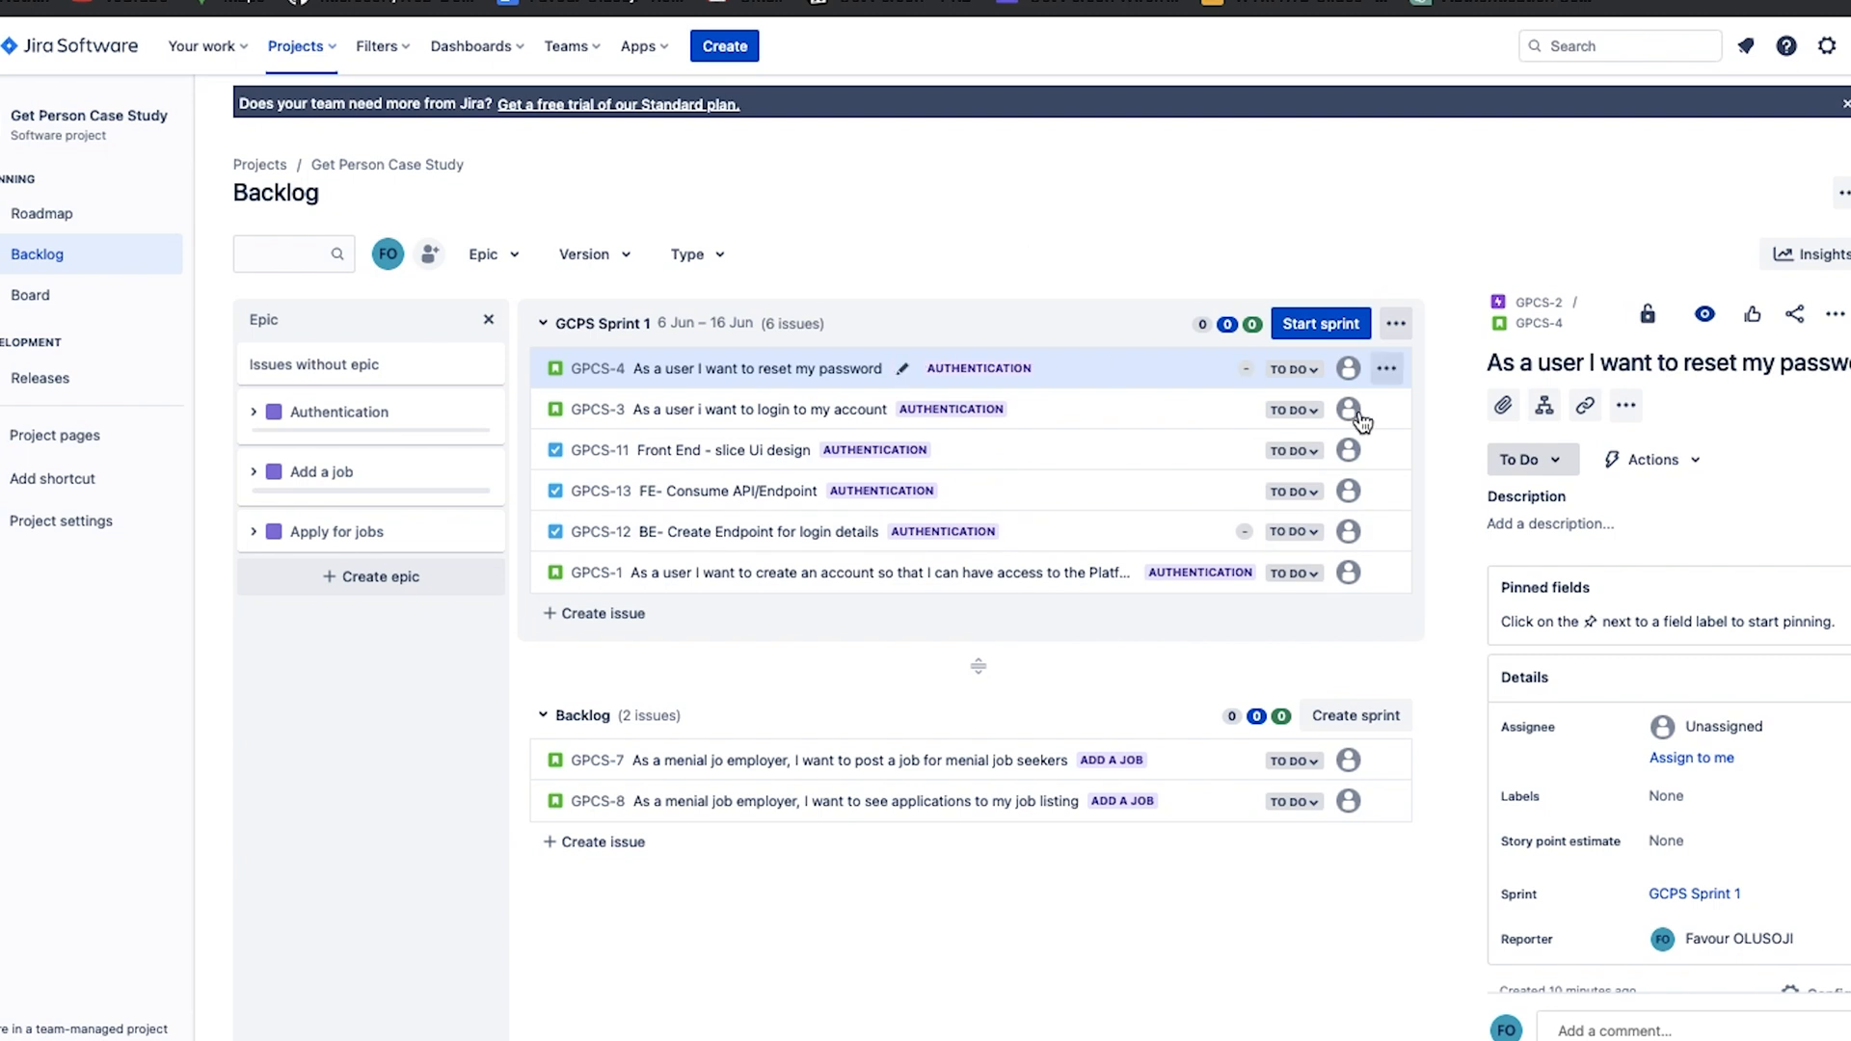
pyautogui.scroll(-1, 1639, 695)
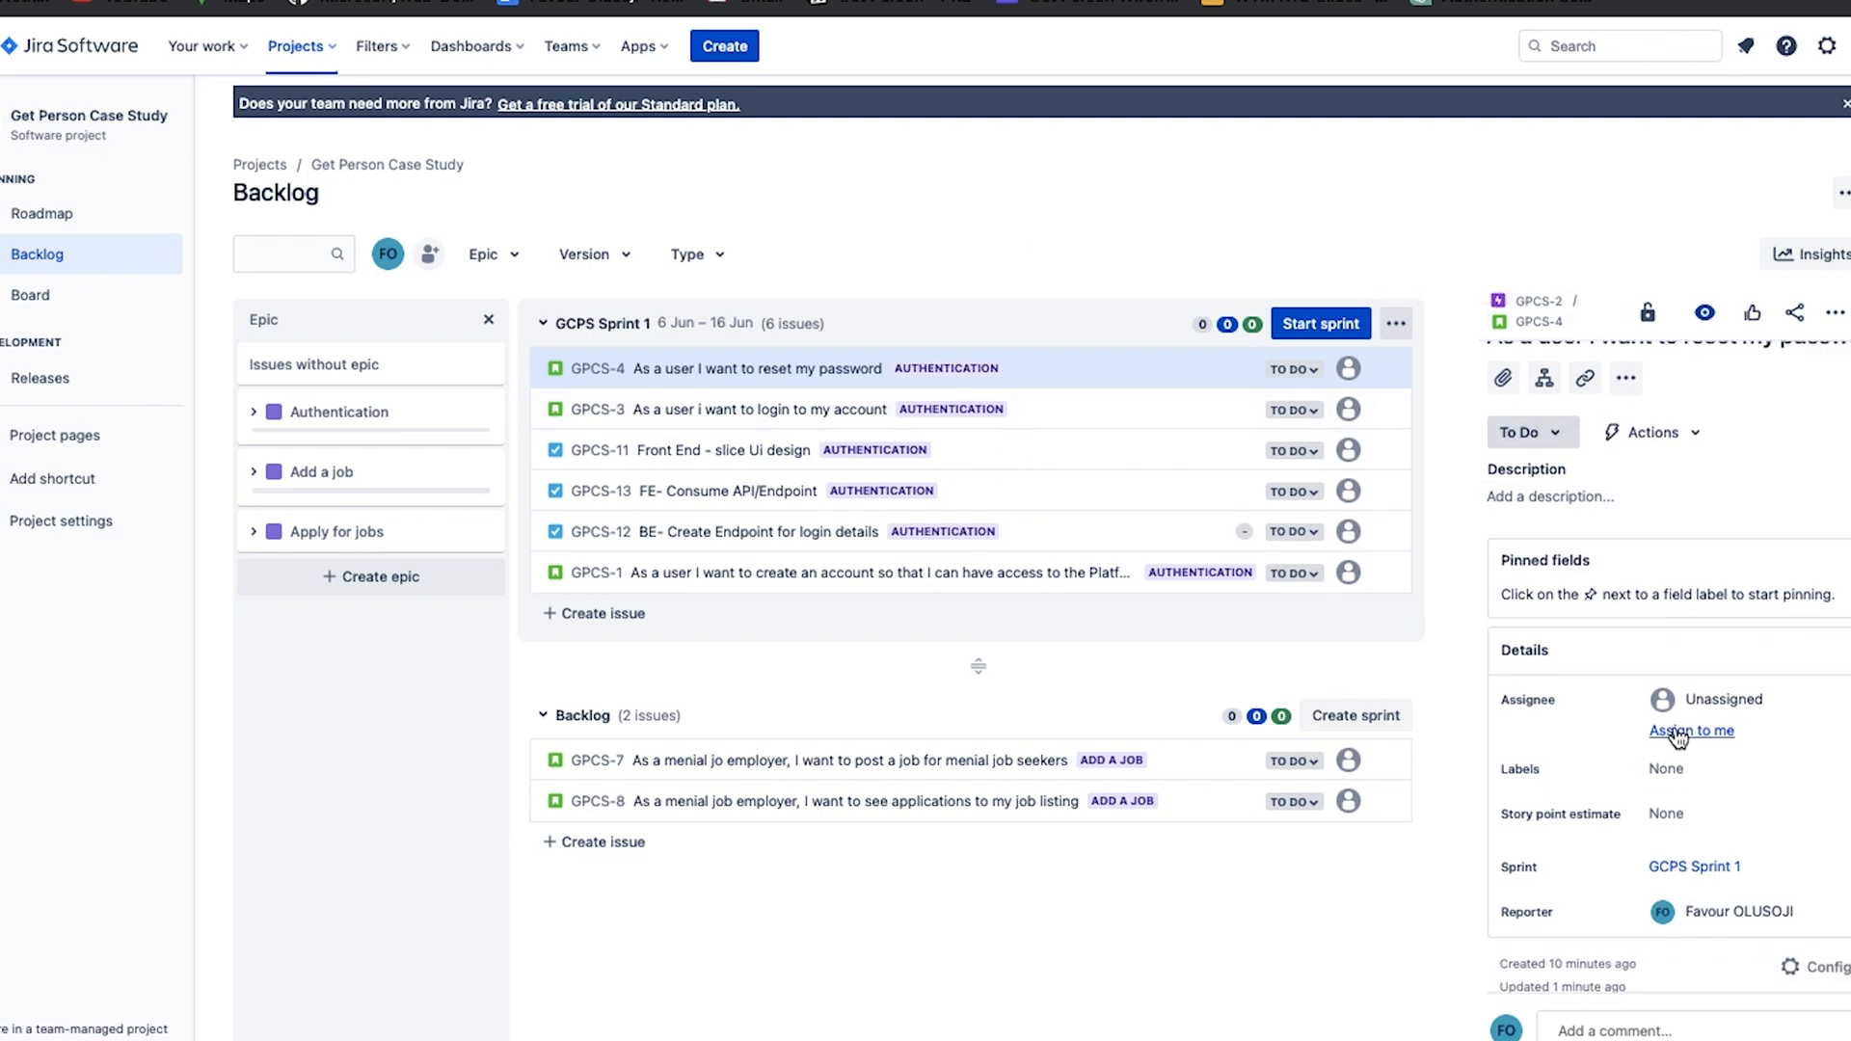
pyautogui.click(1680, 739)
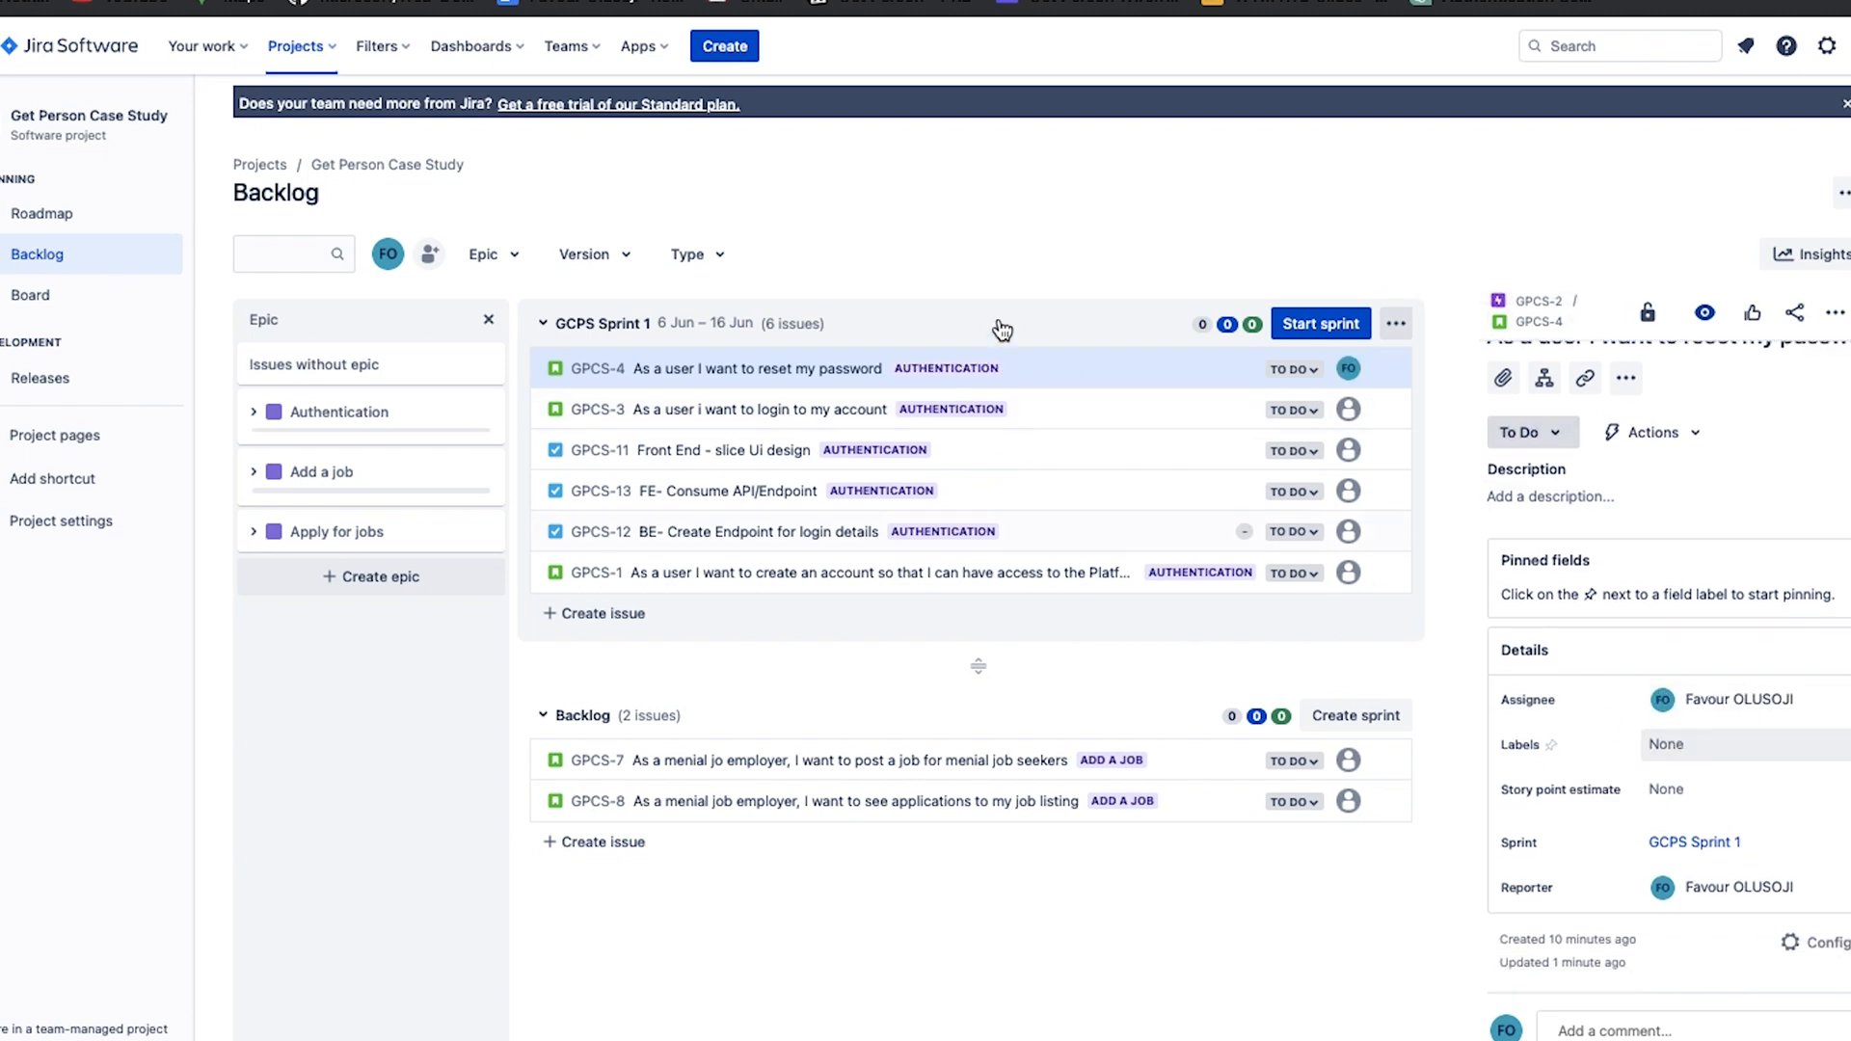
pyautogui.click(1068, 418)
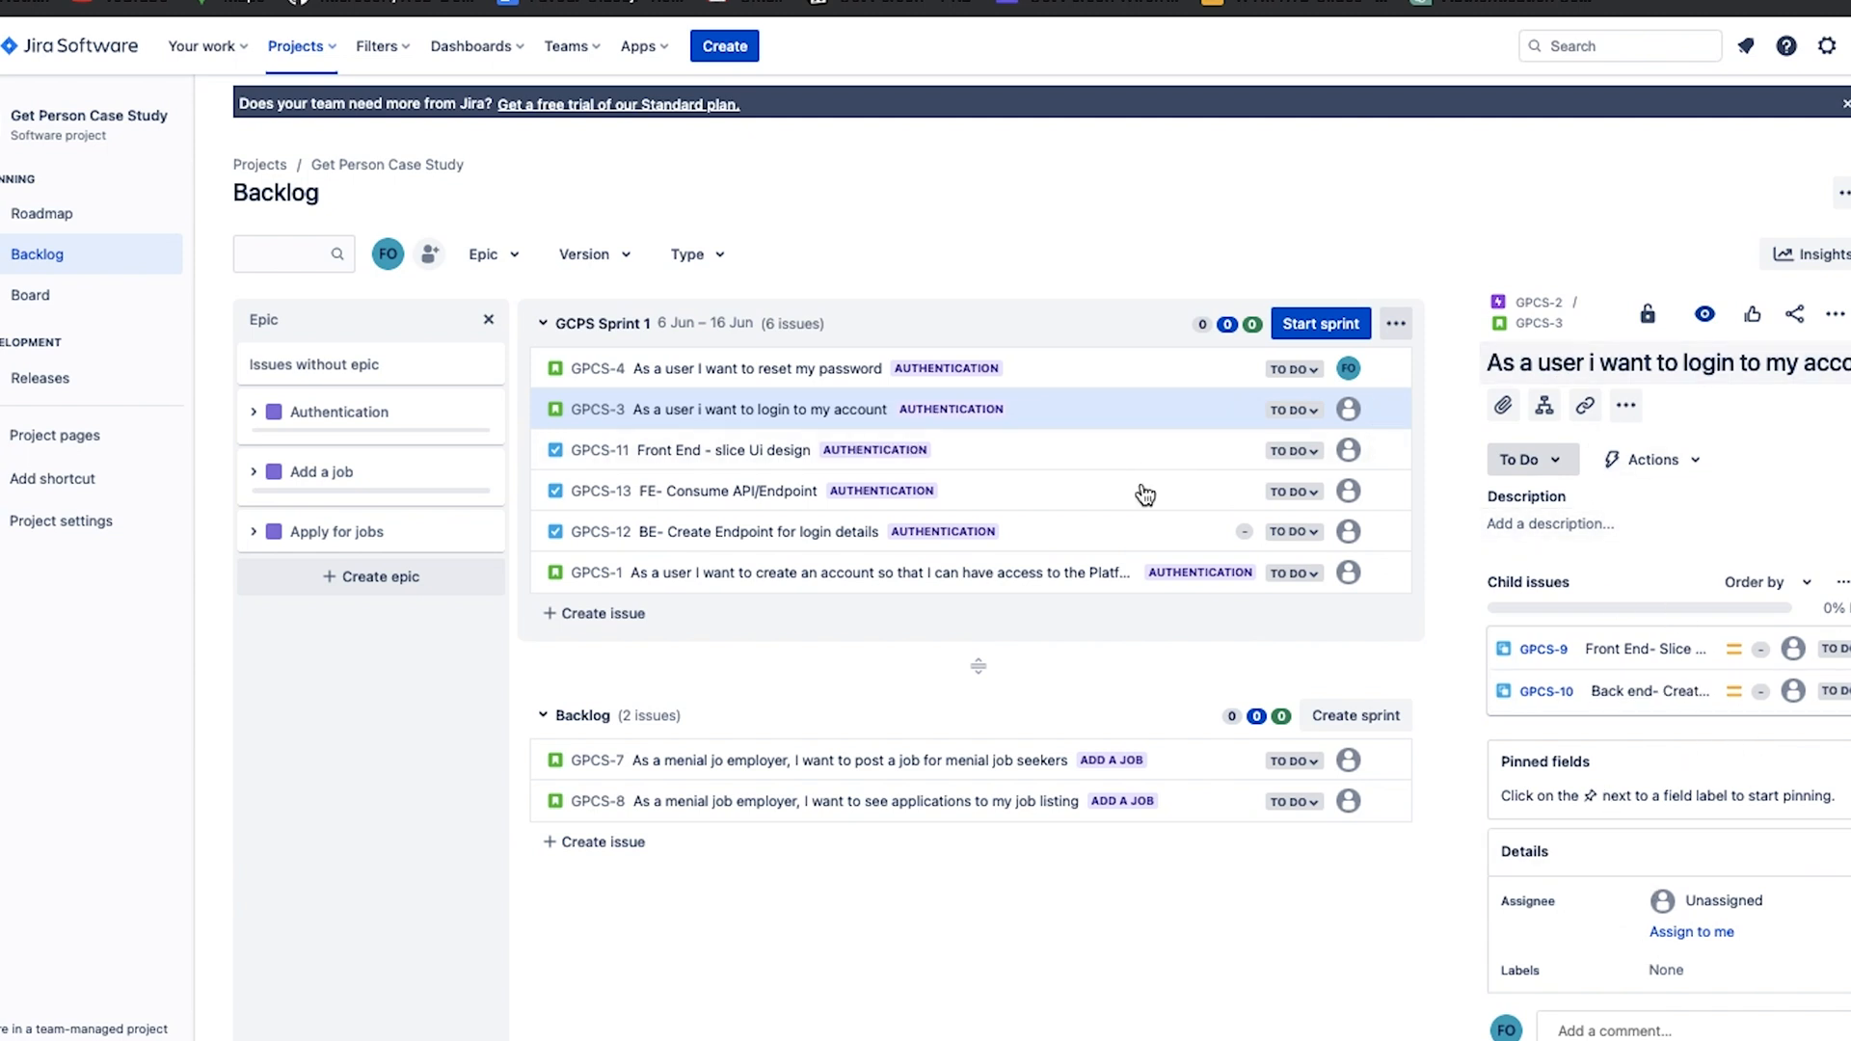
pyautogui.click(1726, 902)
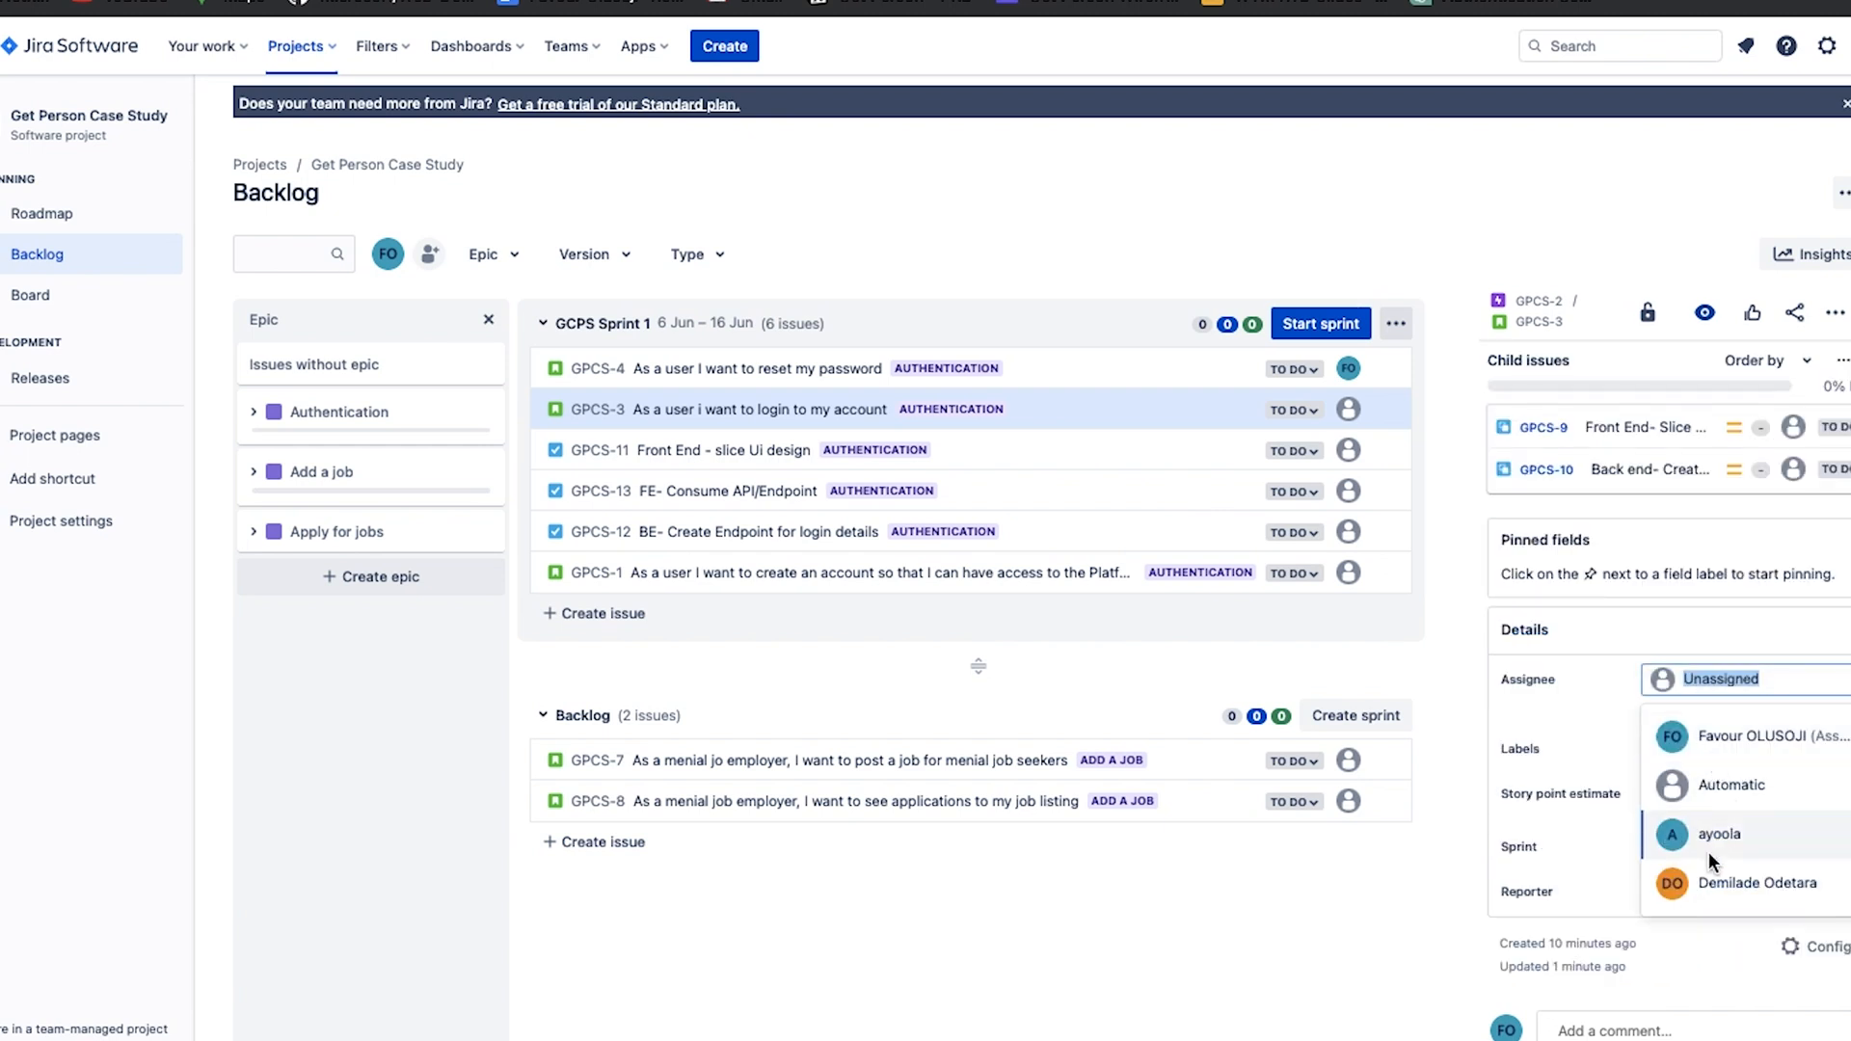
pyautogui.click(1709, 849)
# Assign the slice UI design task GPCS-11 to the teammate with avatar DO and the Consume API/Endpoint task GPCS-13 to yourself.
pyautogui.click(1138, 448)
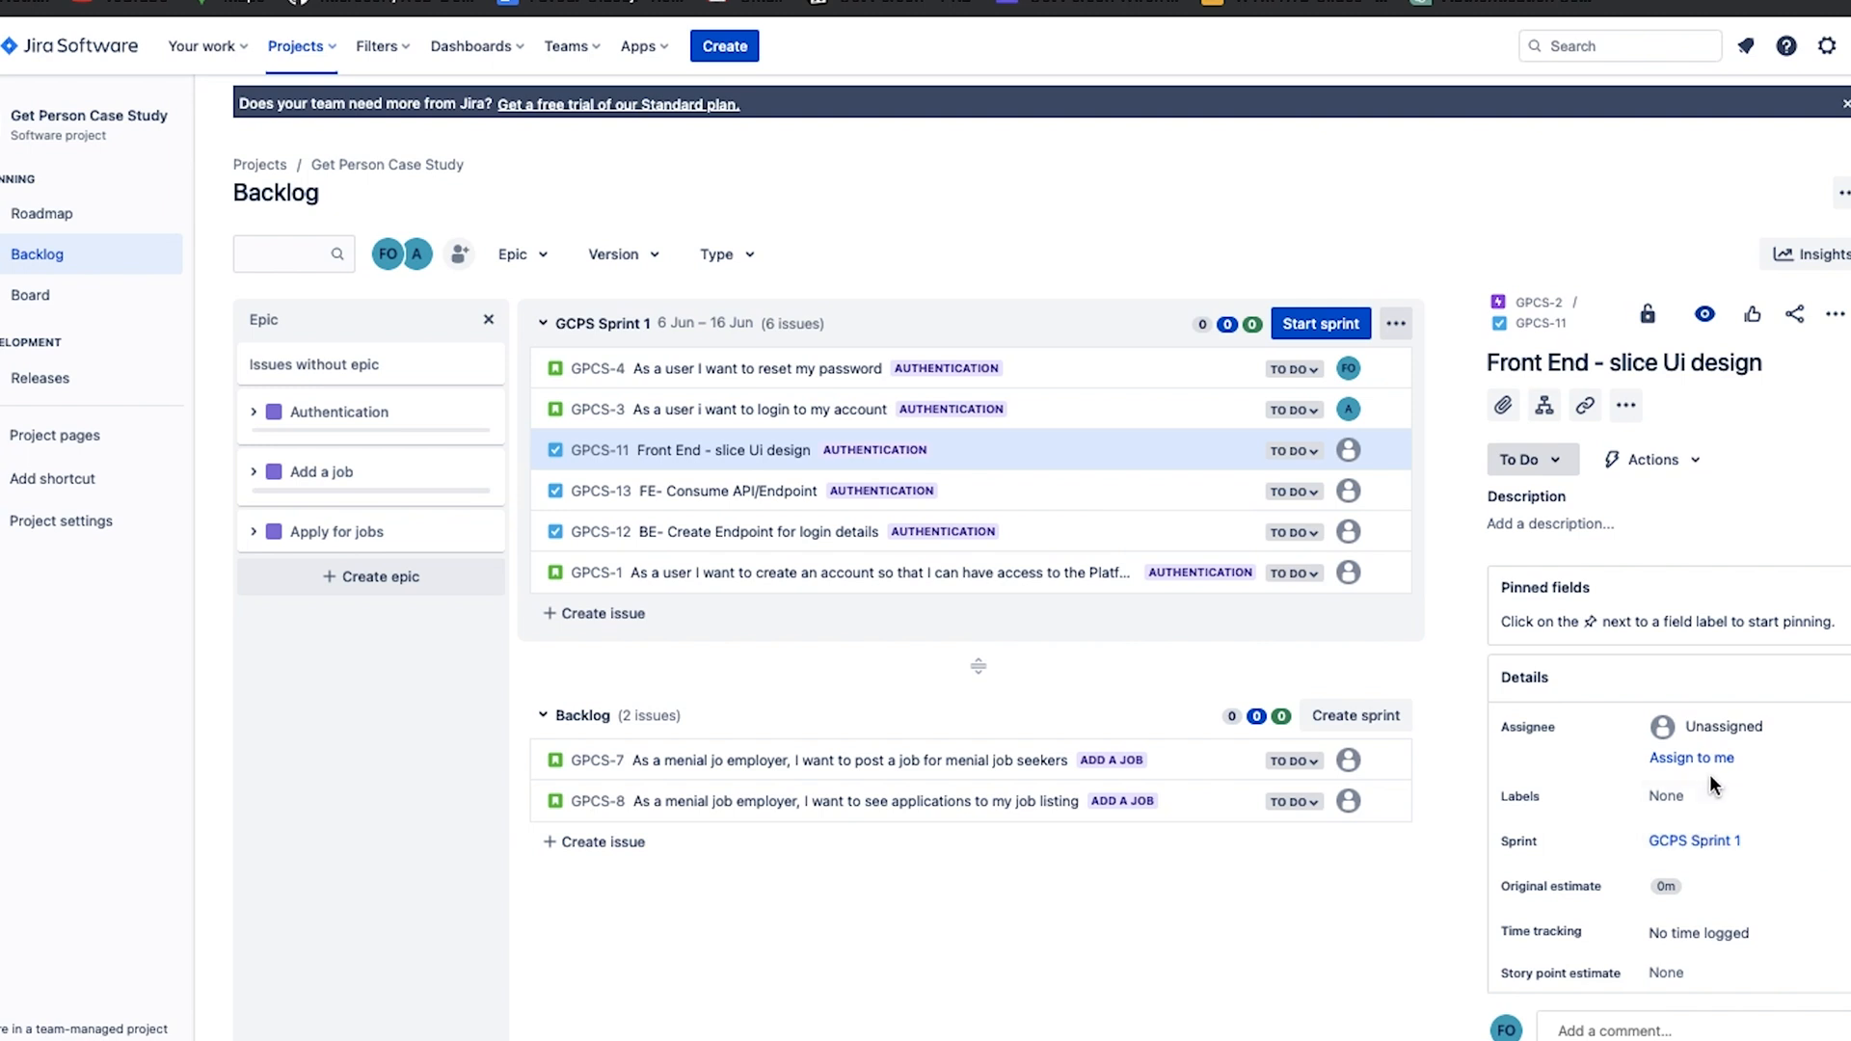
pyautogui.click(1759, 735)
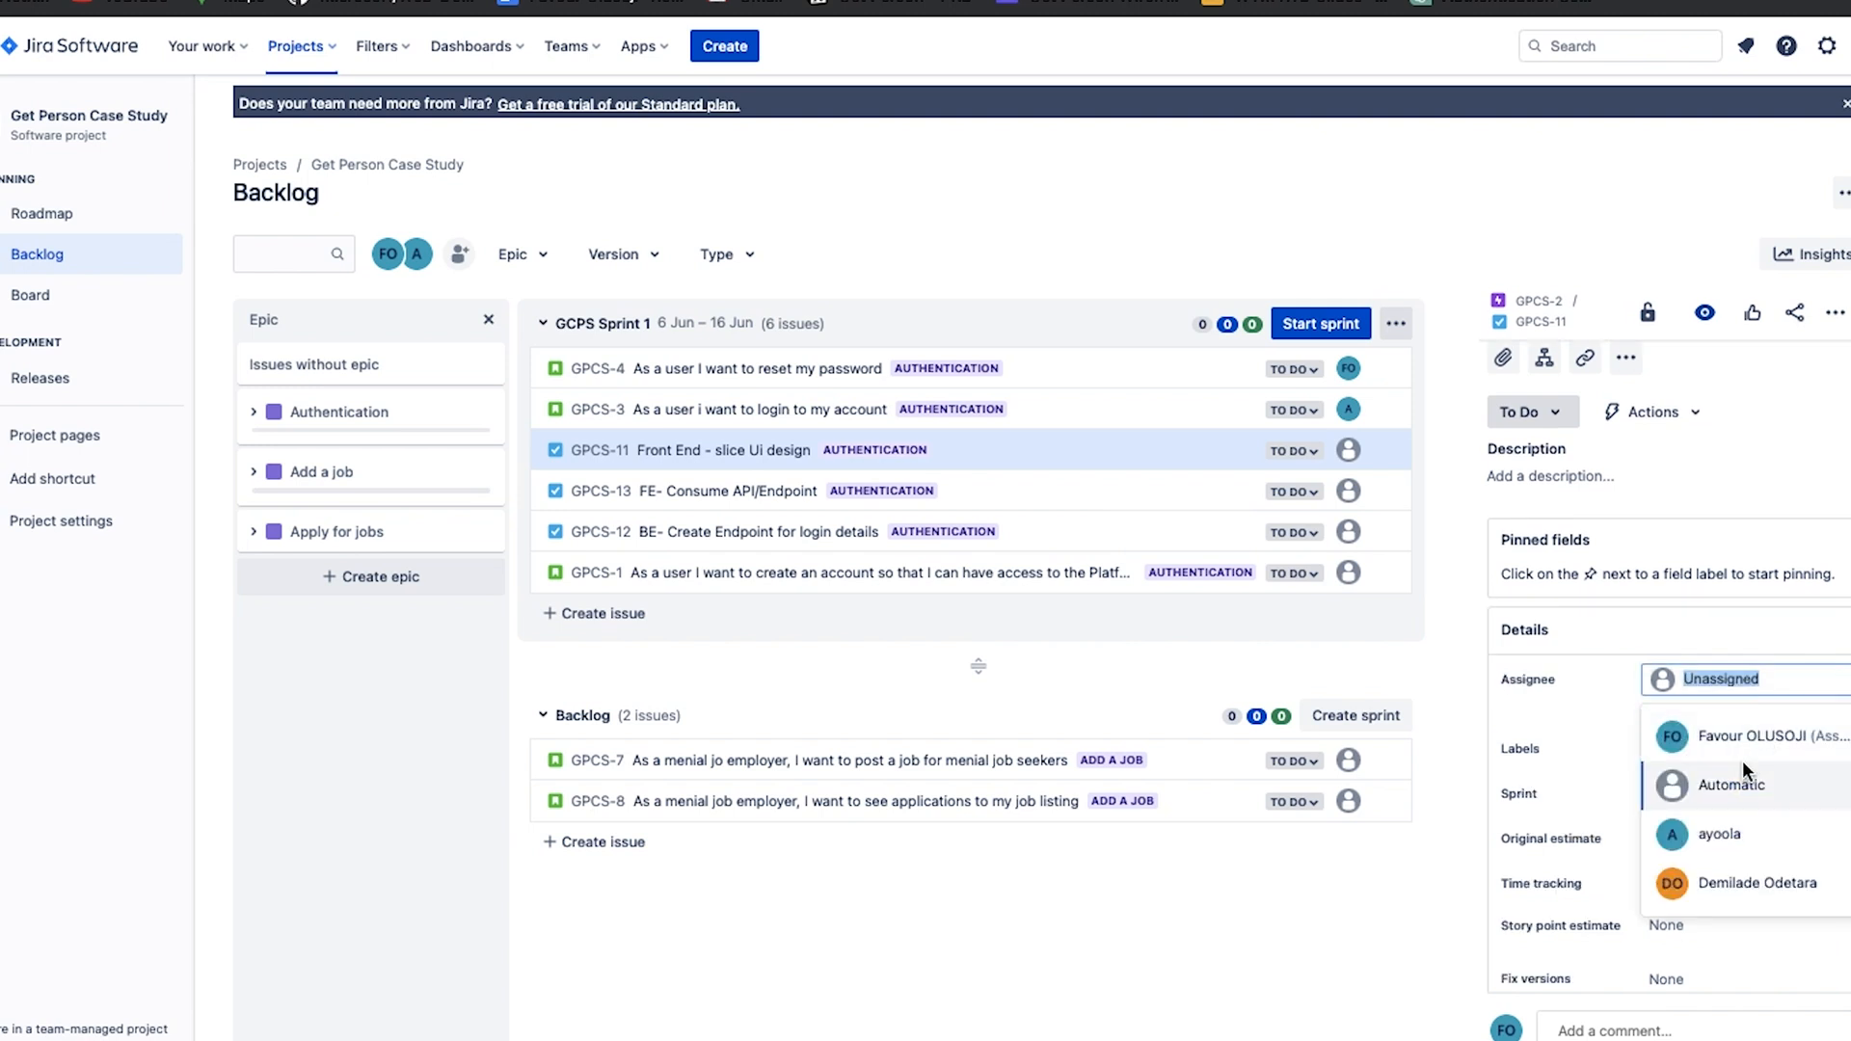
pyautogui.click(1760, 894)
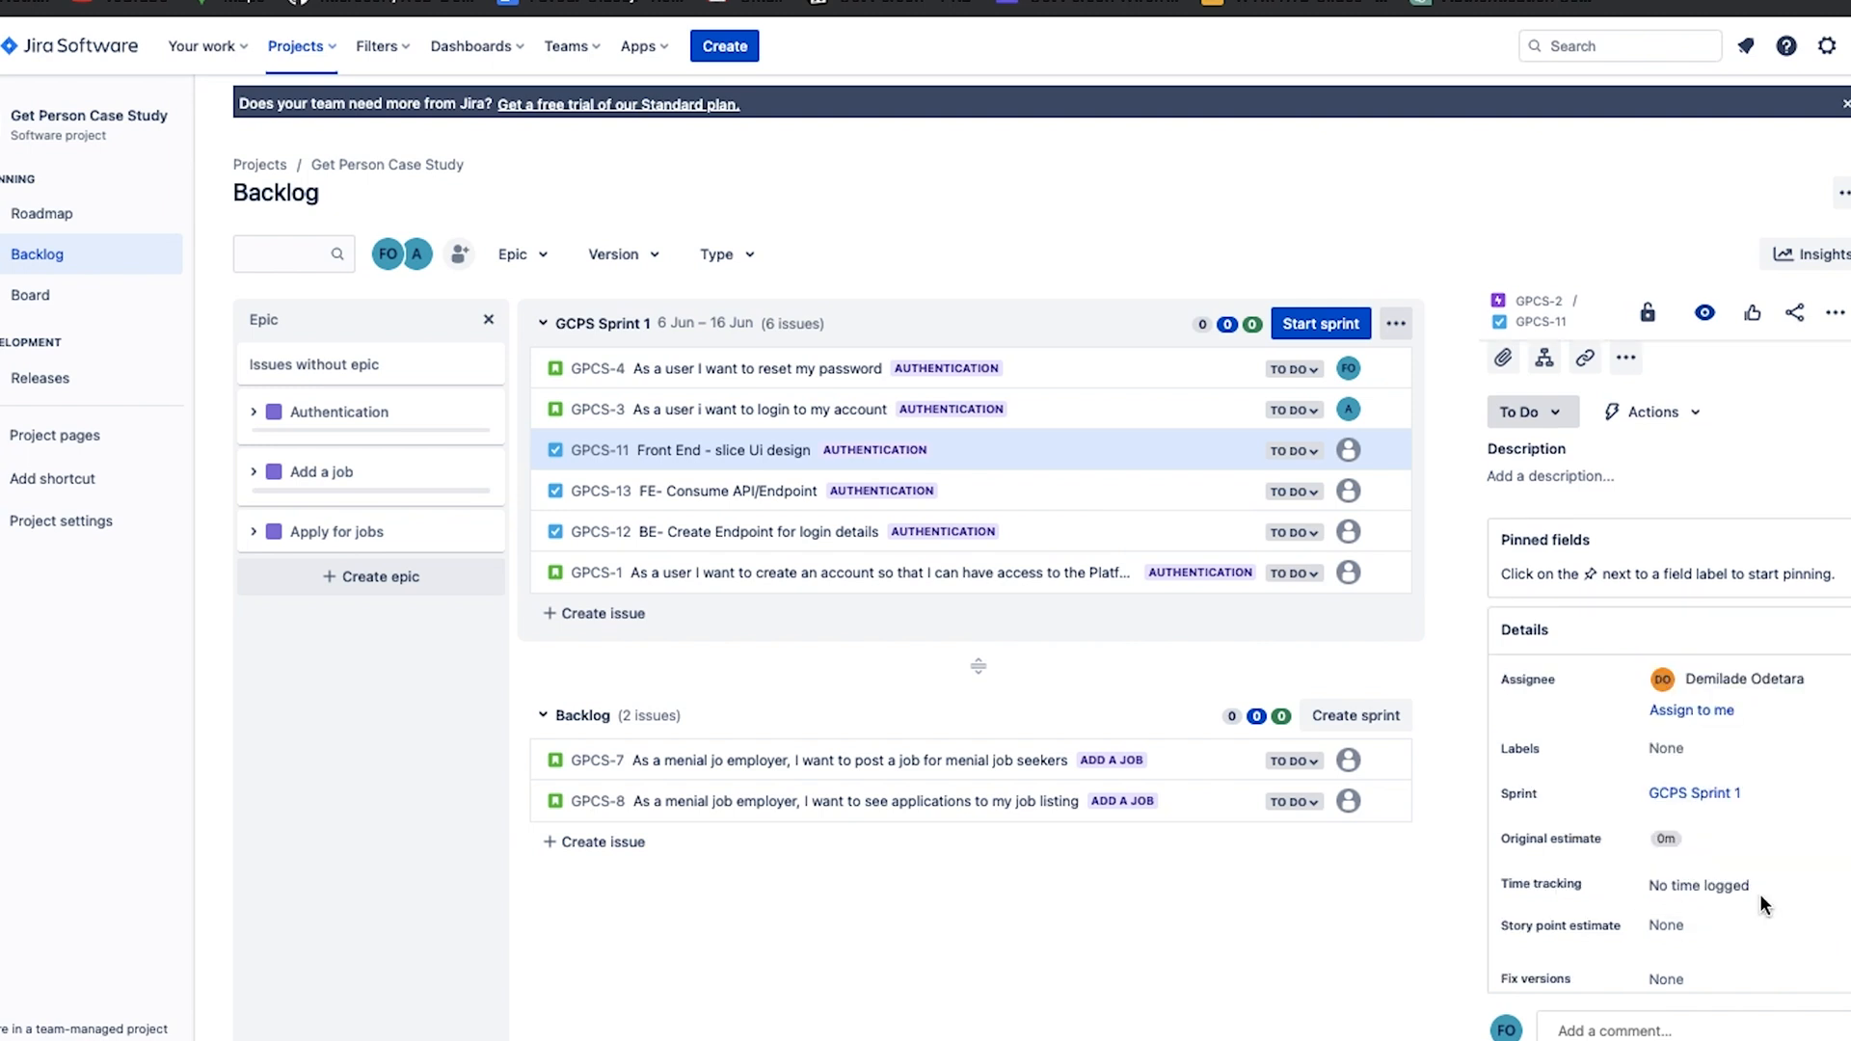
pyautogui.click(1141, 494)
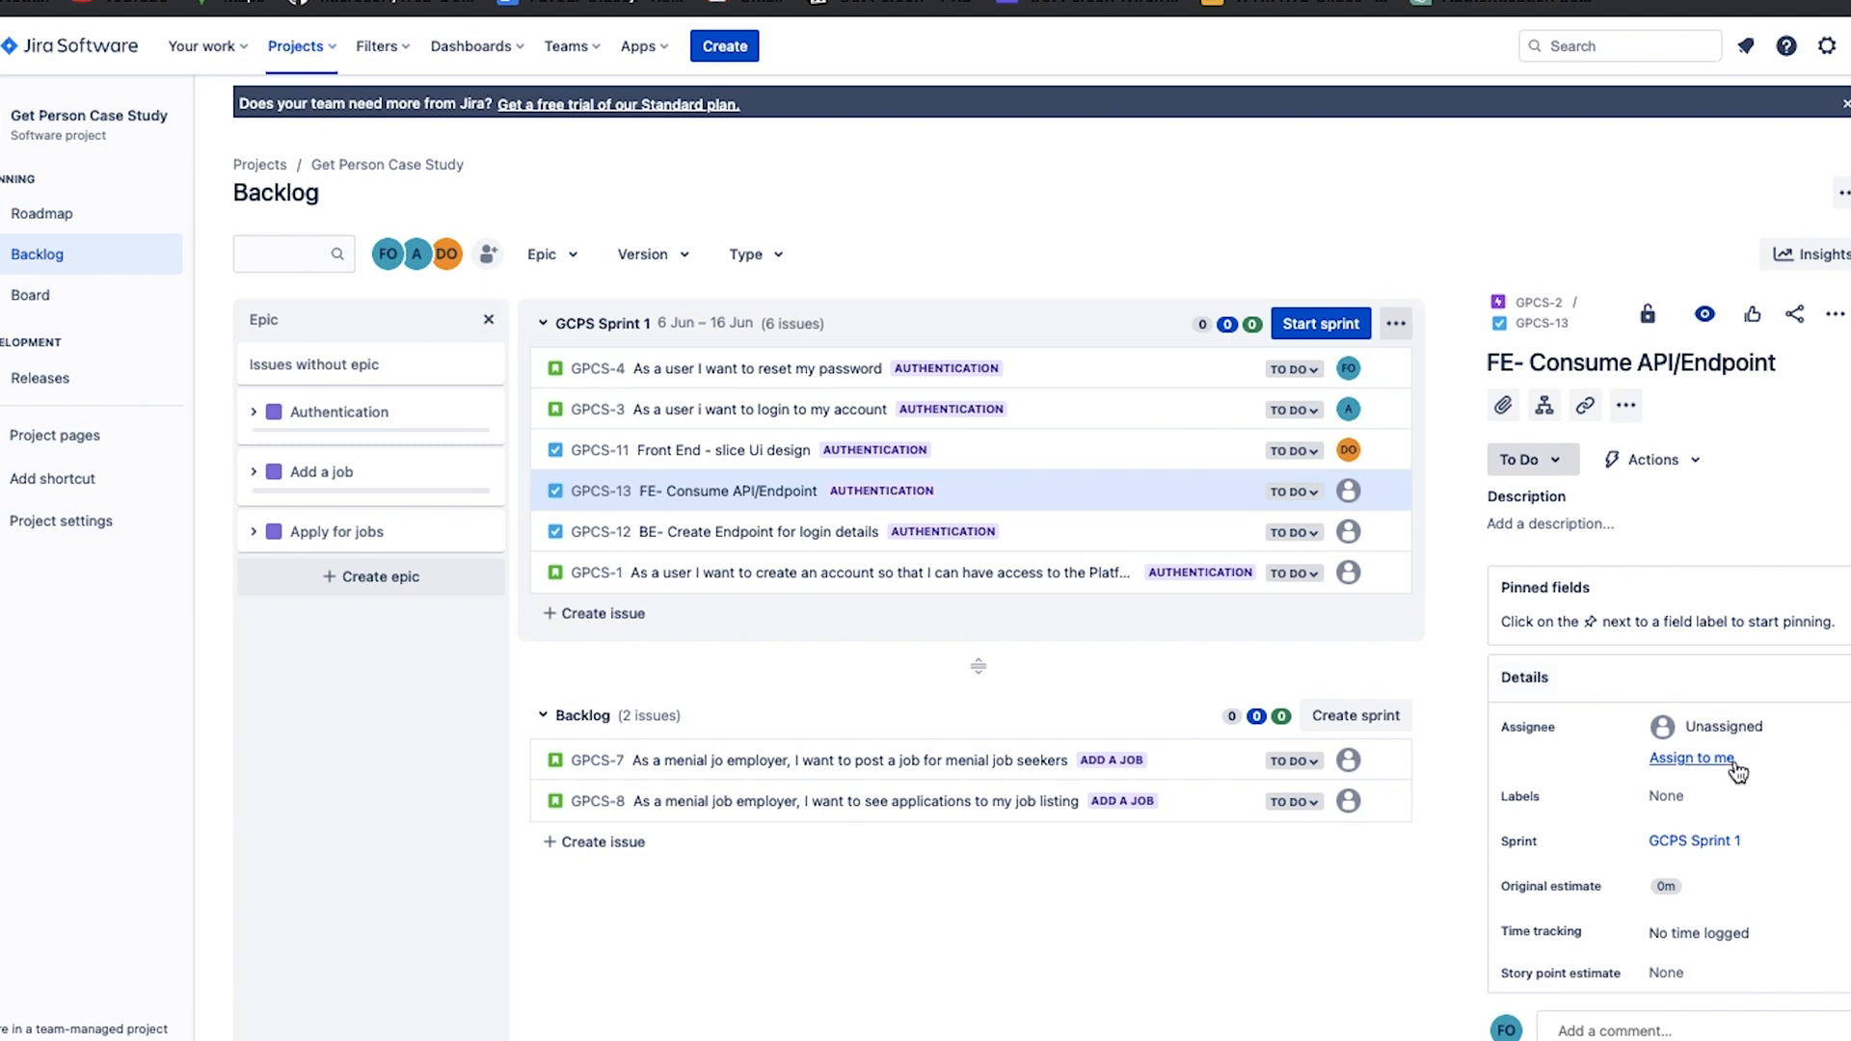
pyautogui.click(1731, 760)
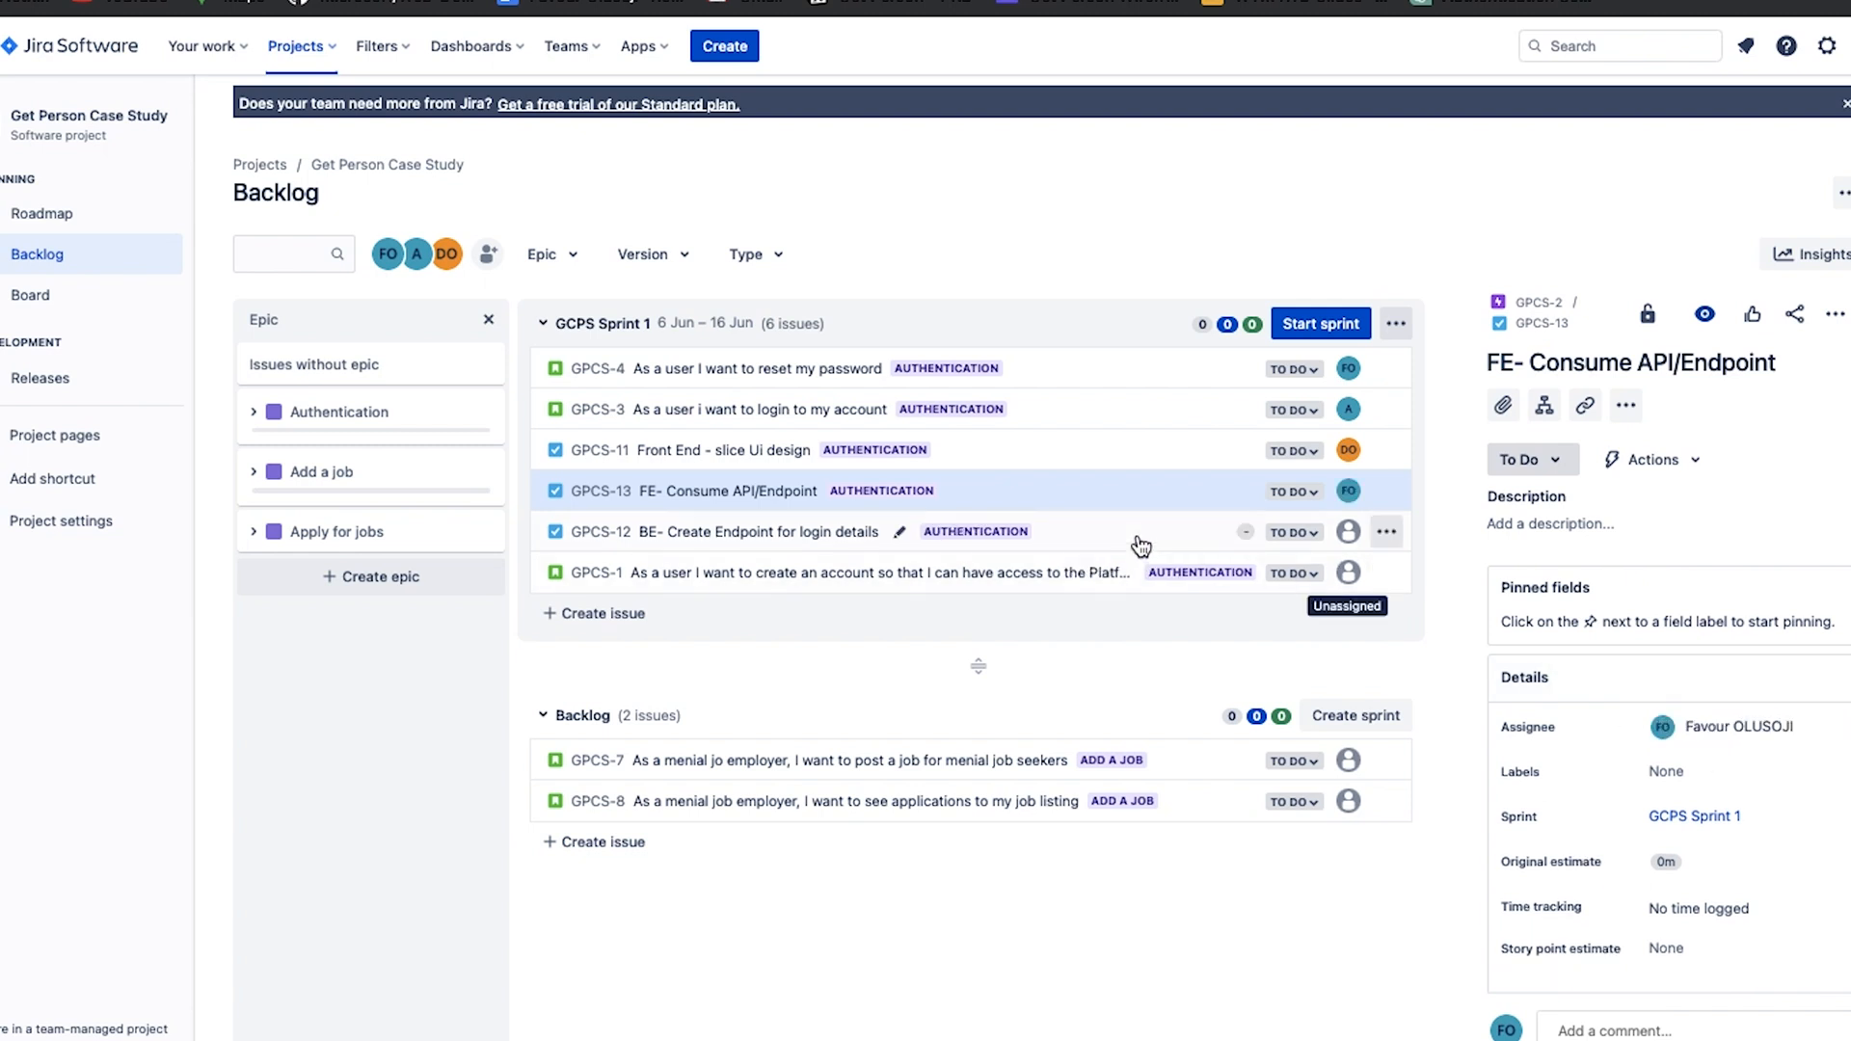
# Assign the login endpoint task GPCS-12 to teammate A and the create account story GPCS-1 to teammate DO.
pyautogui.click(1141, 536)
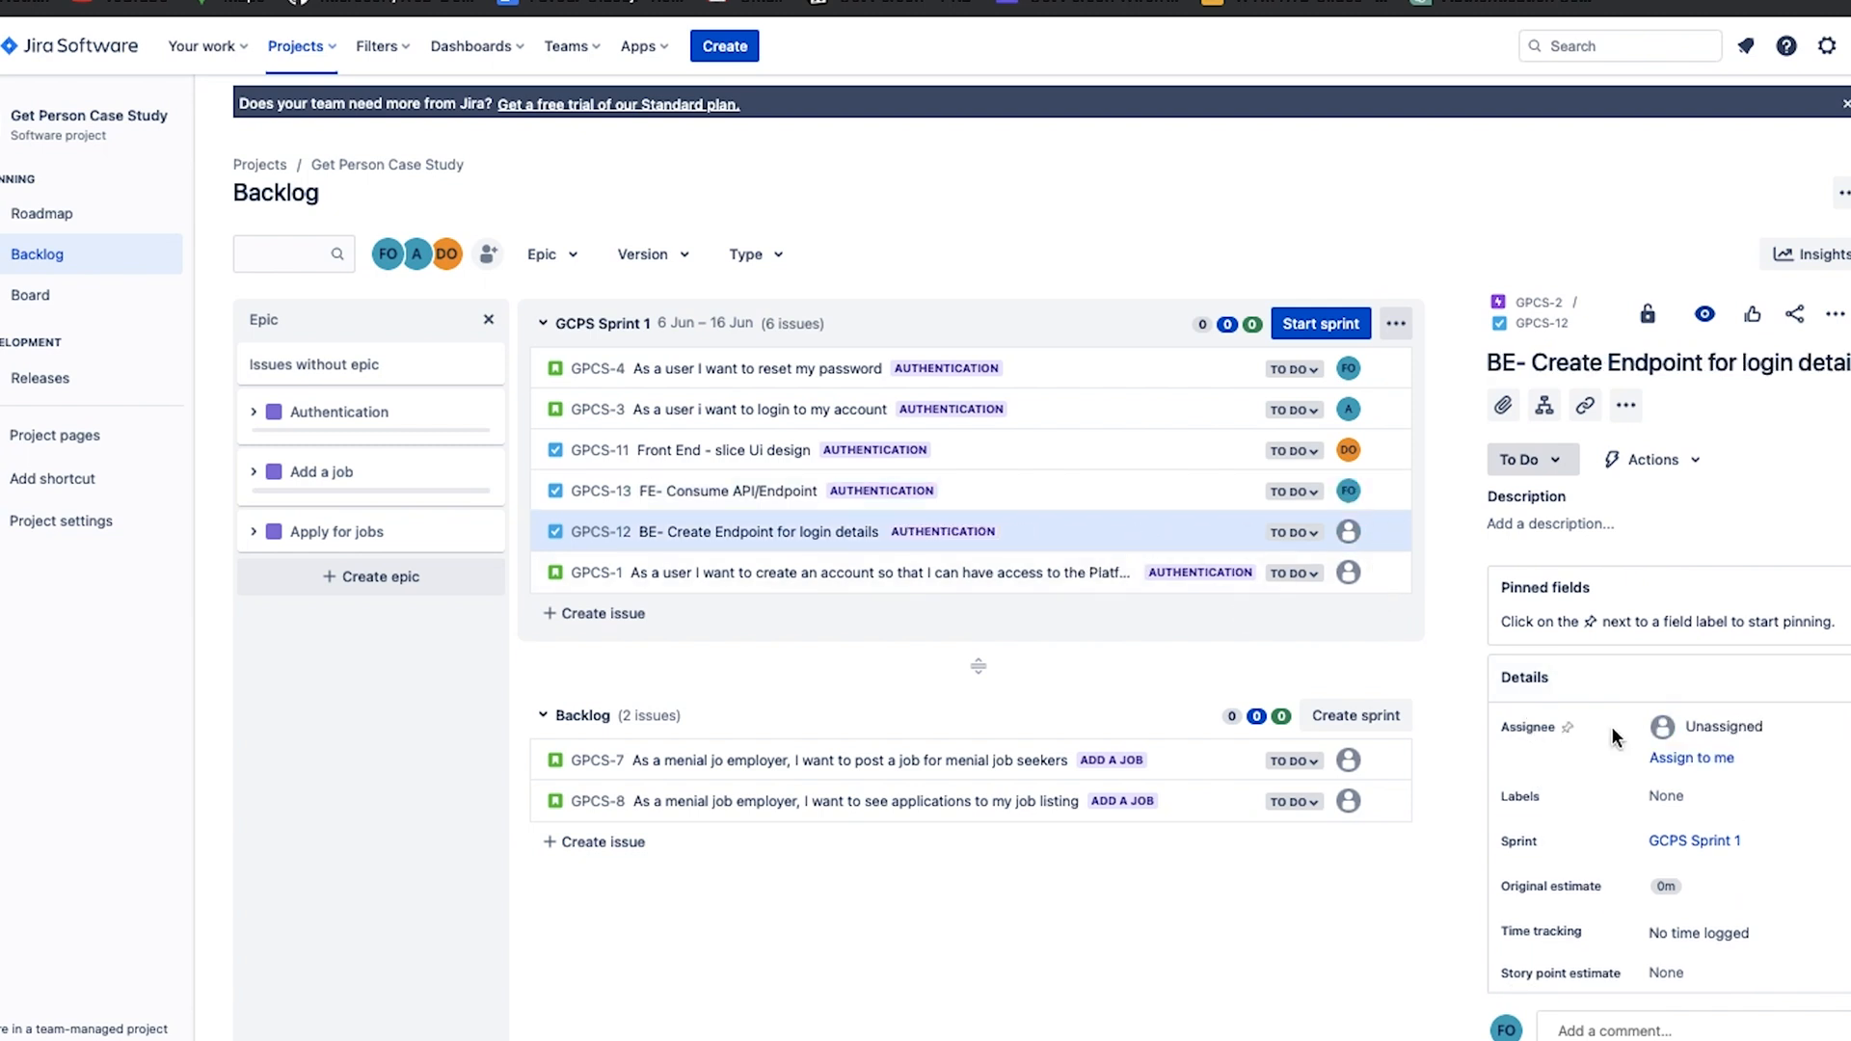
pyautogui.click(1695, 736)
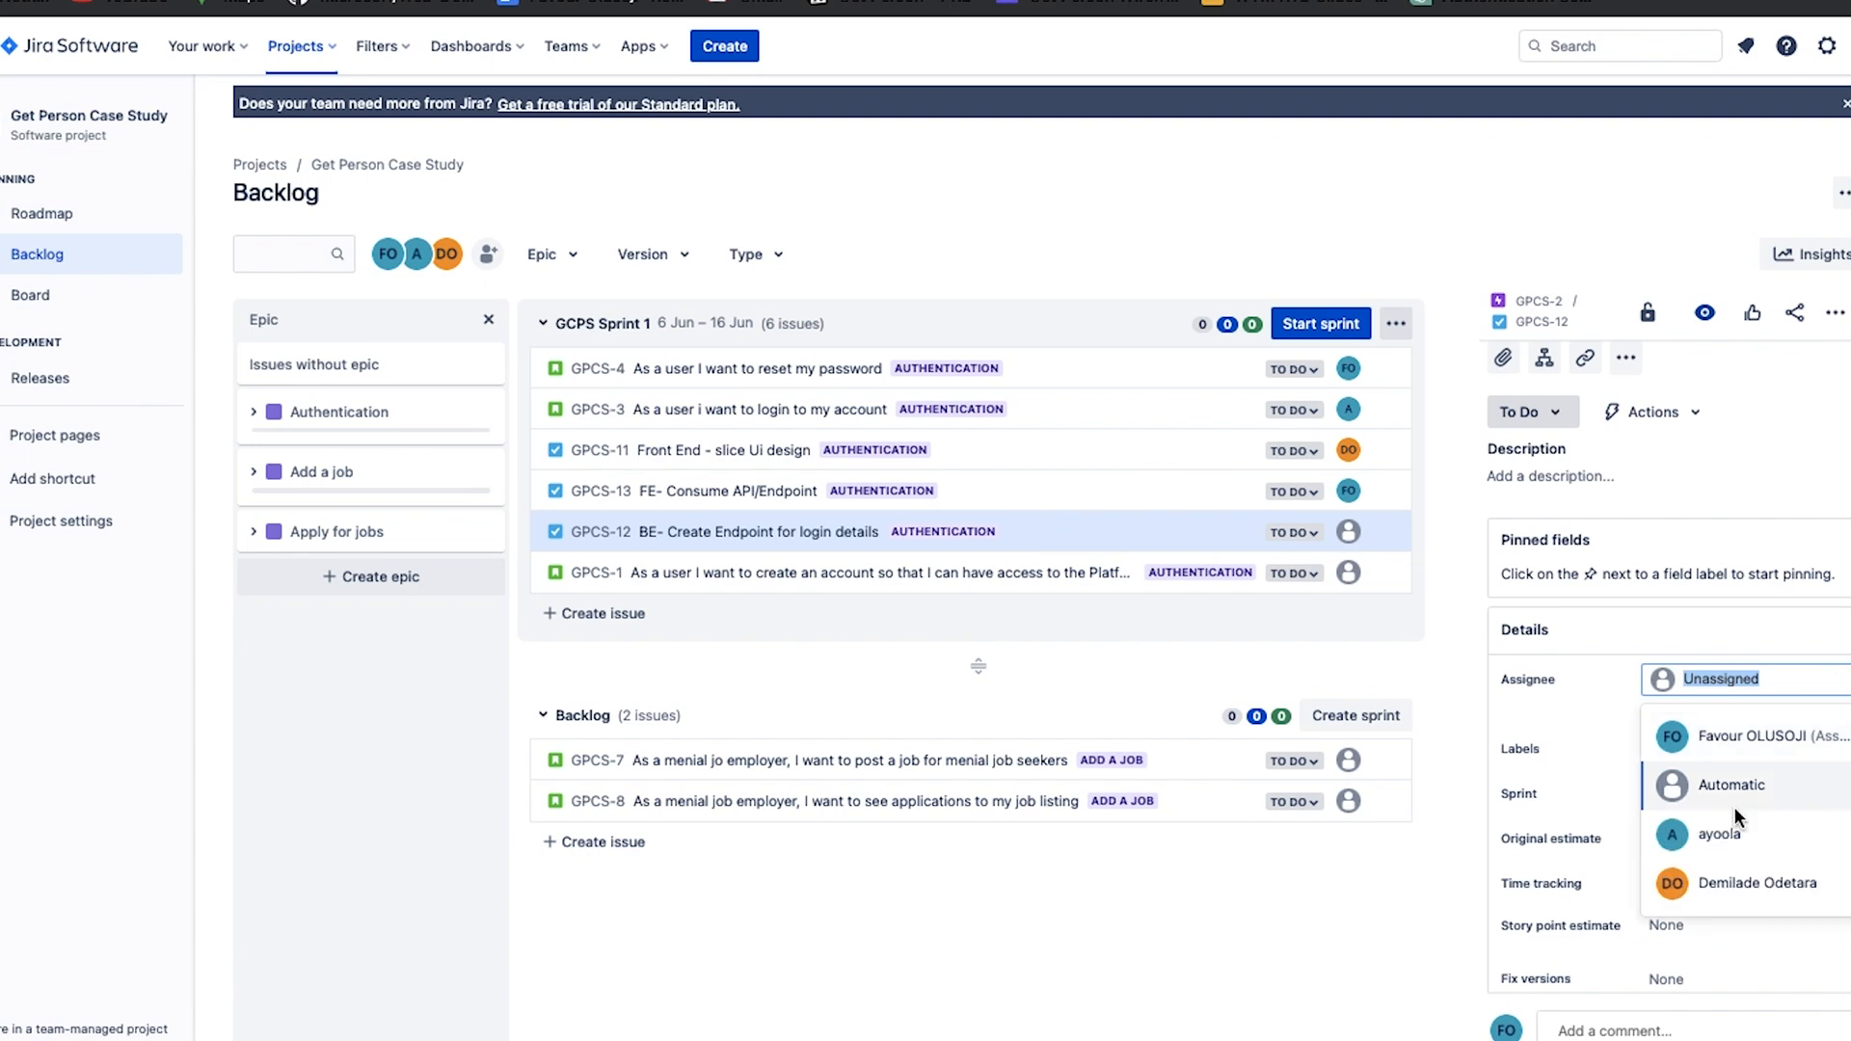
pyautogui.scroll(-1, 1717, 929)
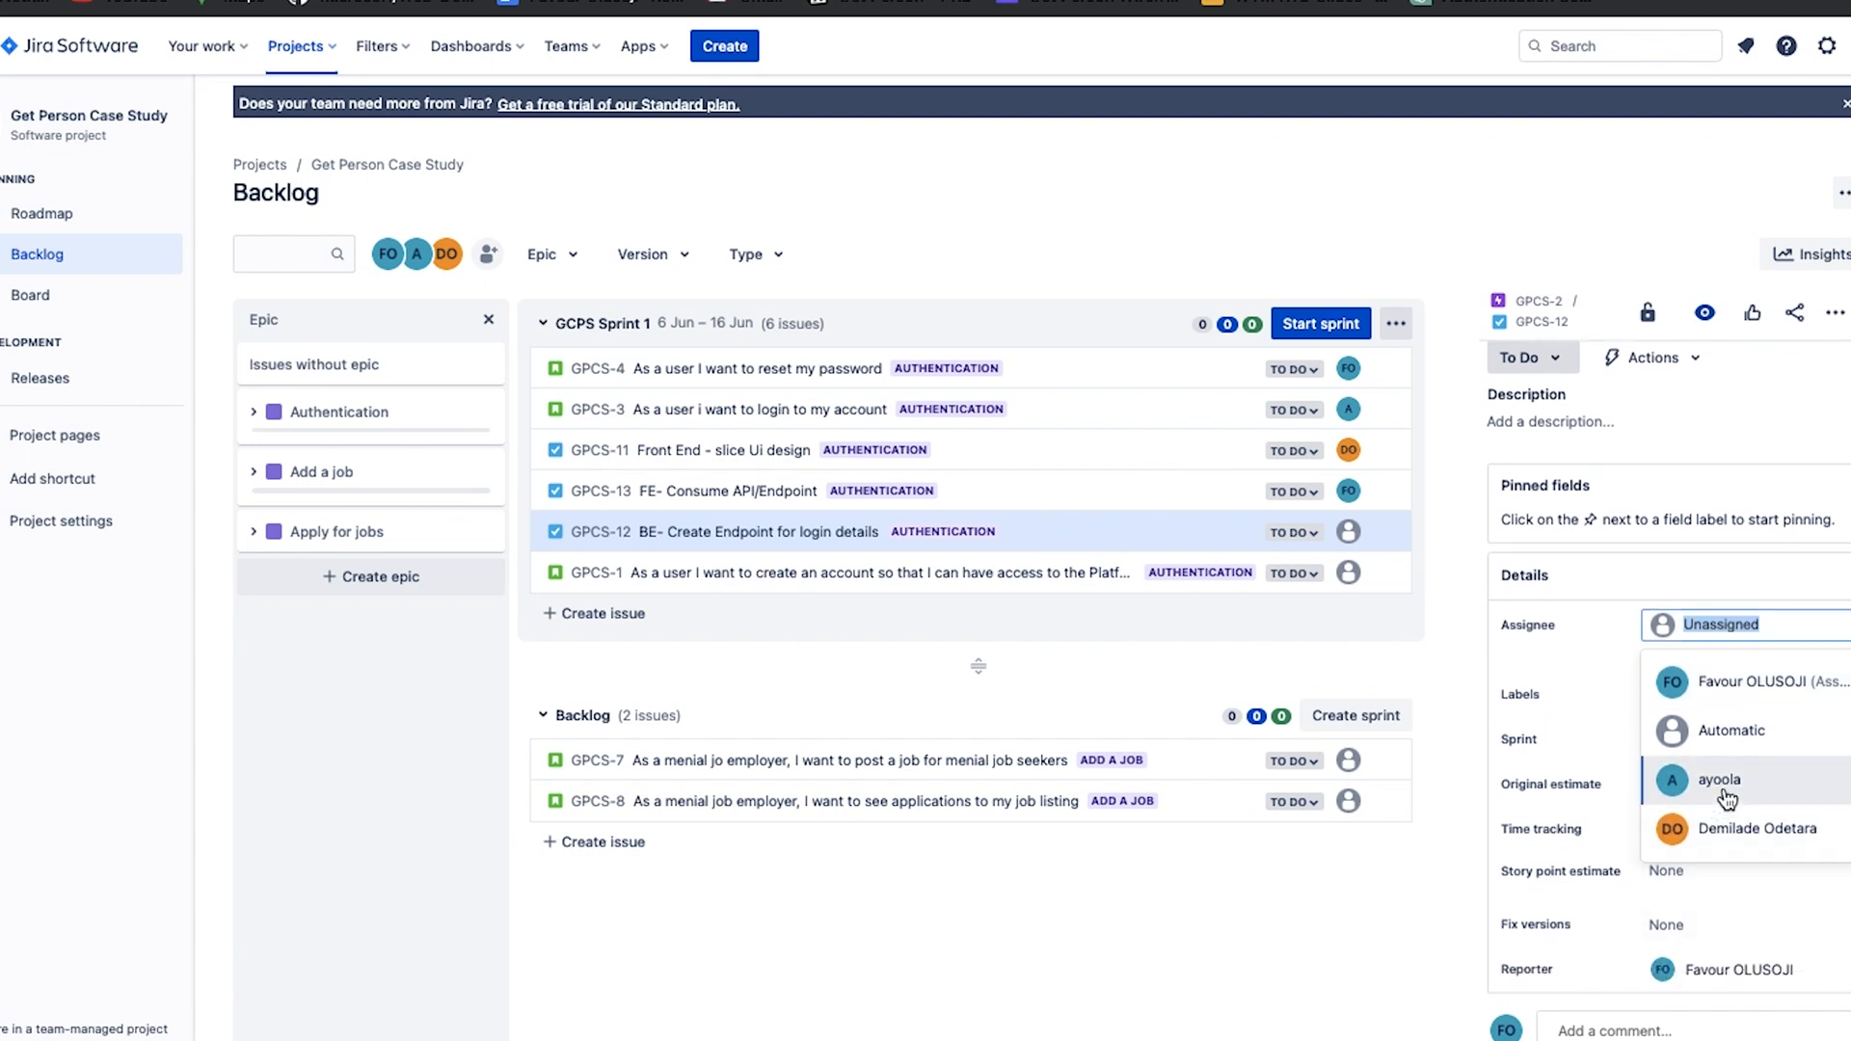
pyautogui.click(1726, 796)
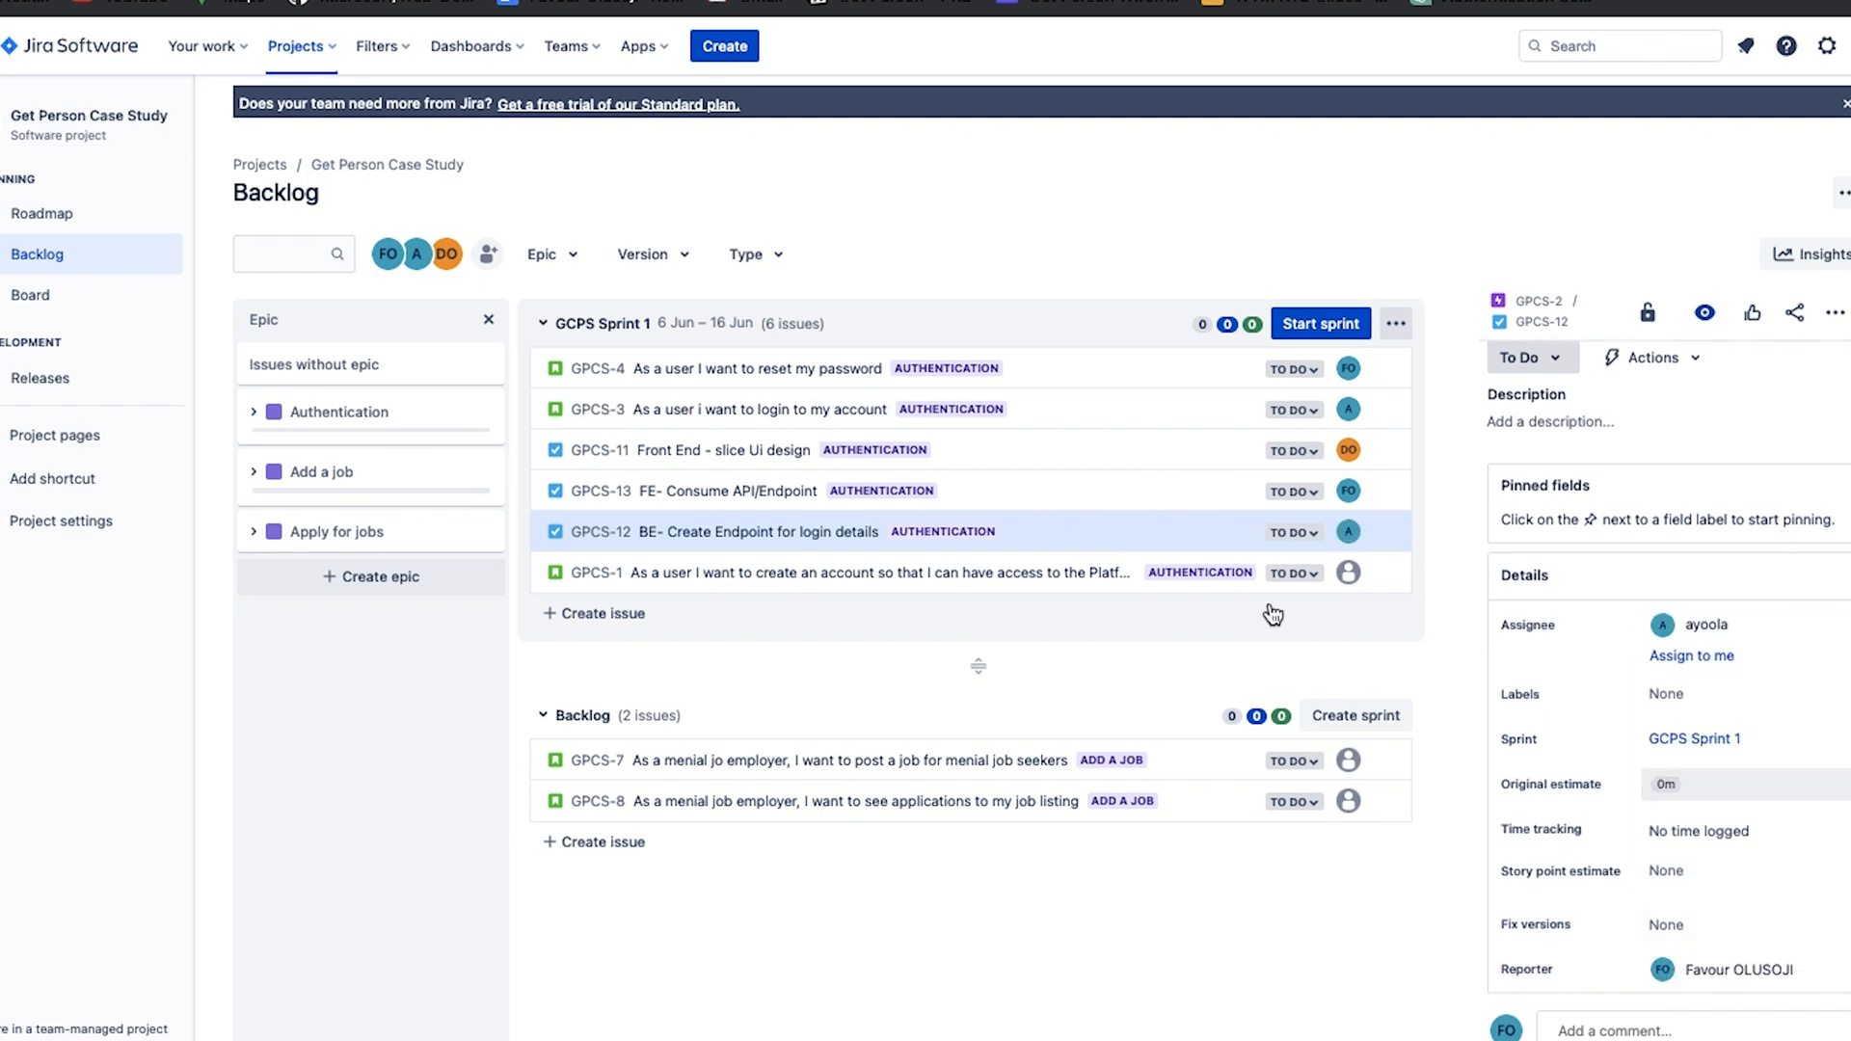
pyautogui.click(1062, 578)
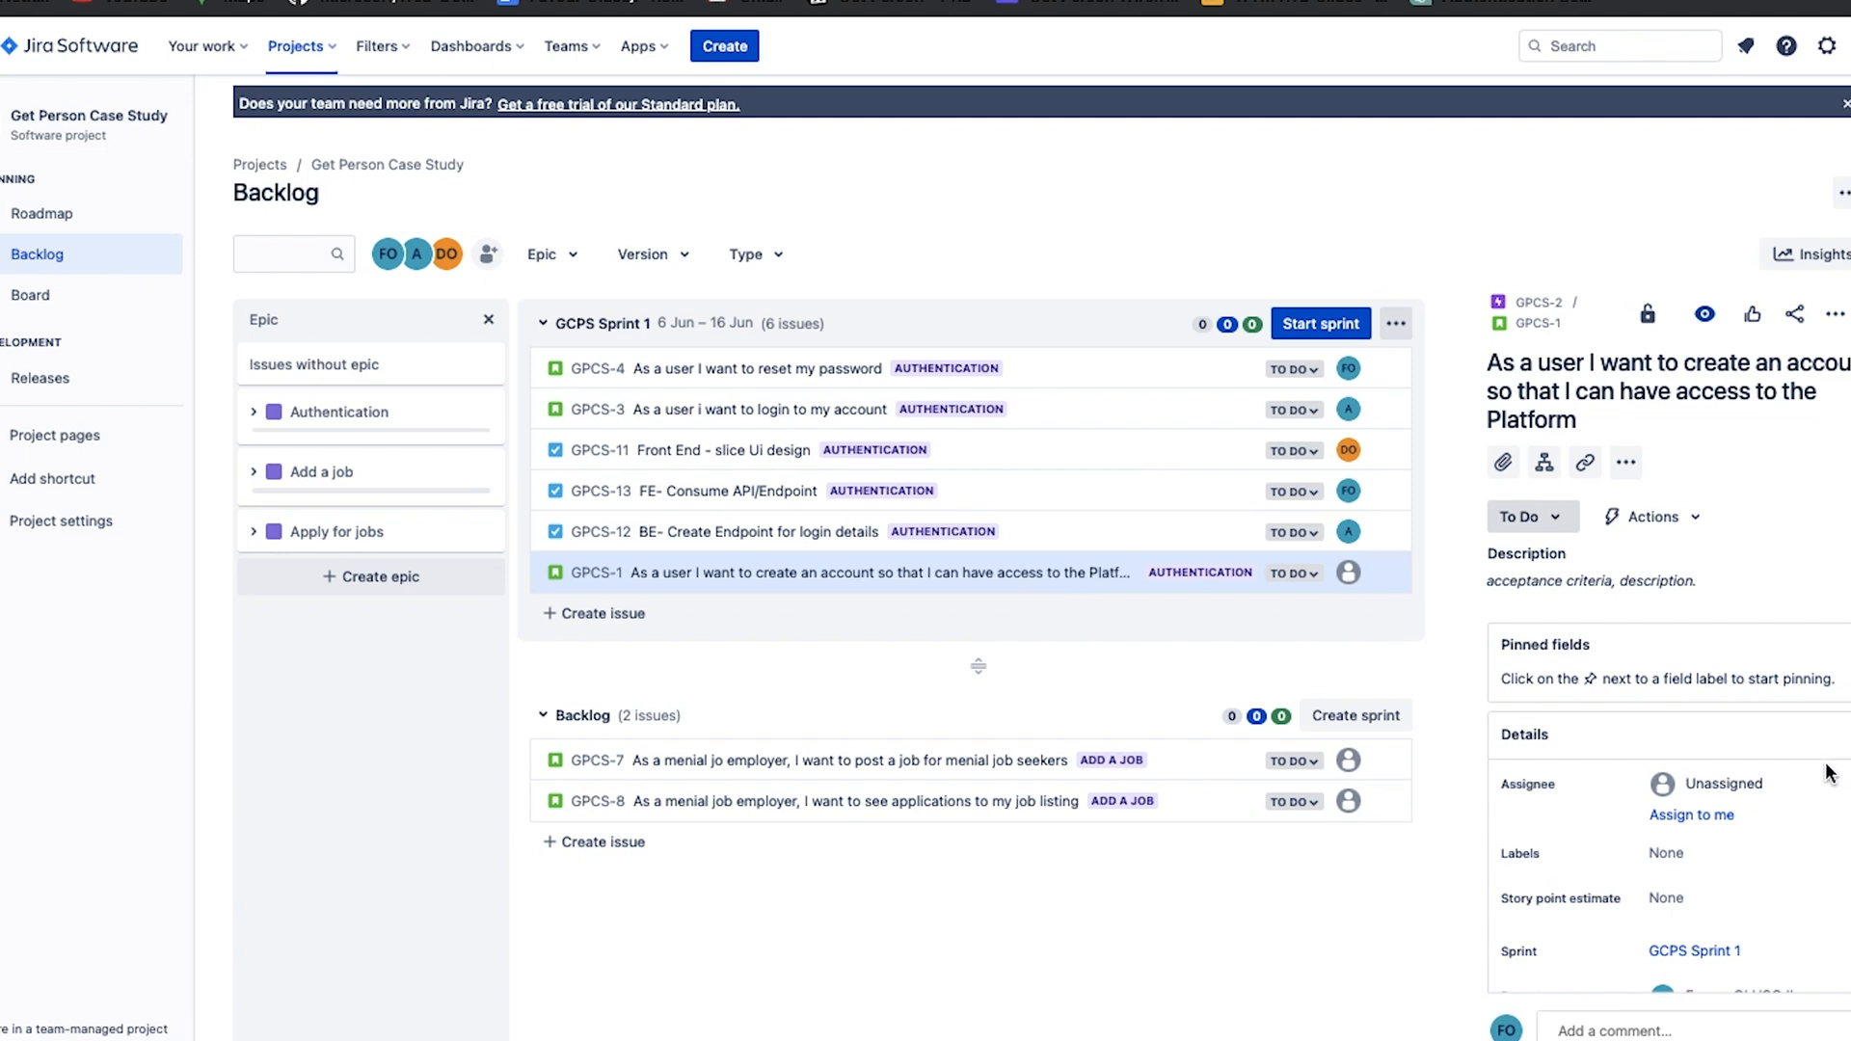
pyautogui.click(1750, 777)
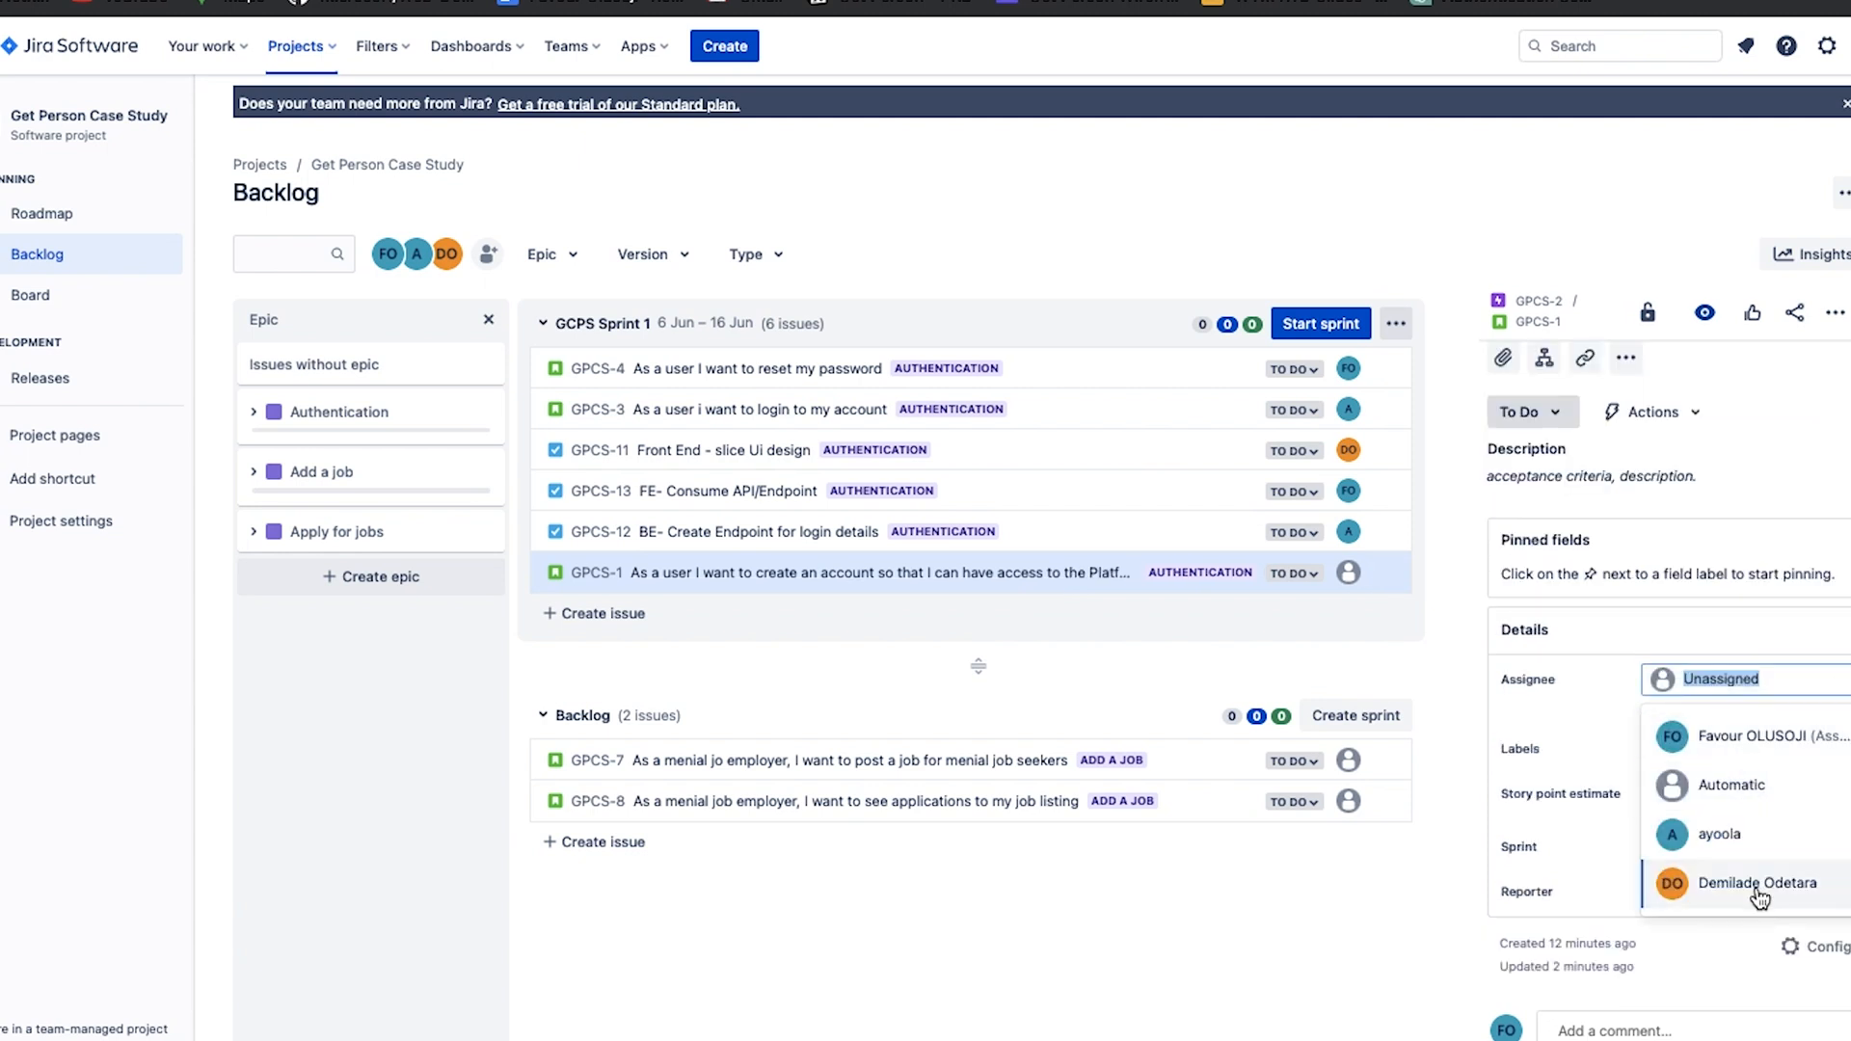
pyautogui.click(1755, 885)
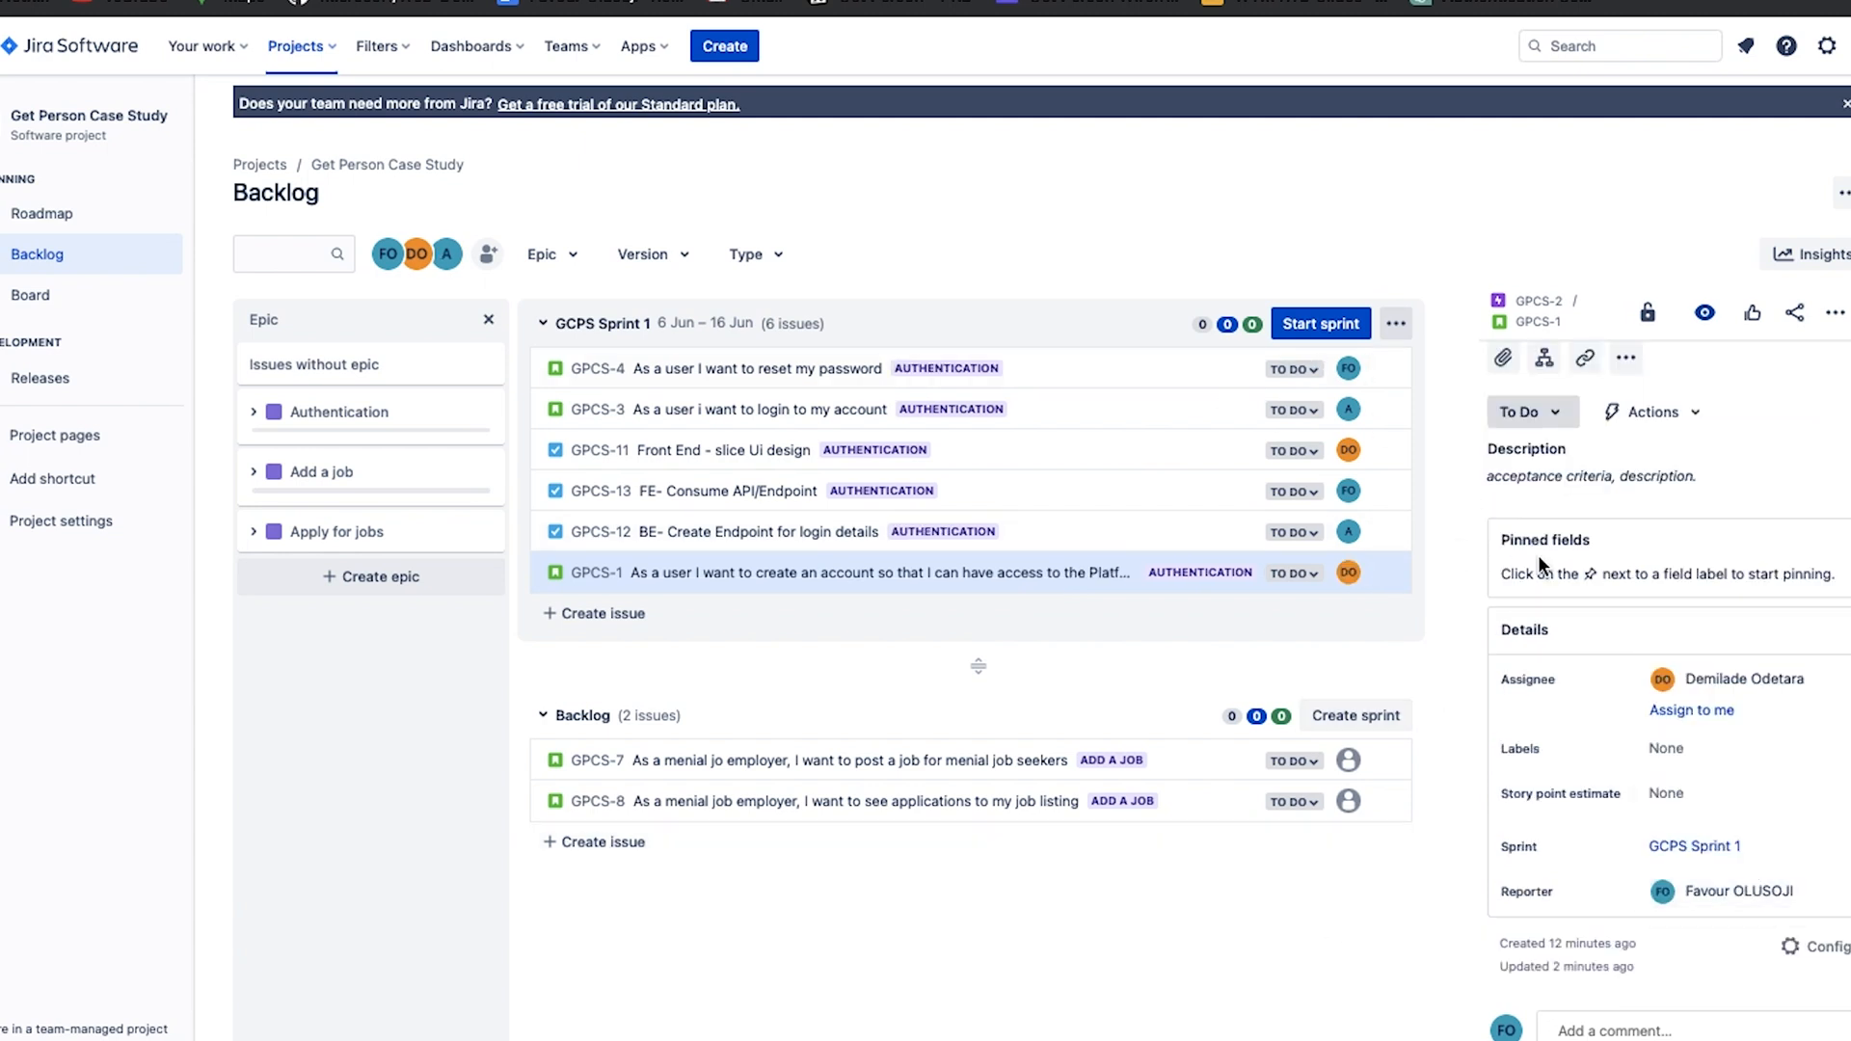
# Set the story point estimate of the create account story GPCS-1 to 8.
pyautogui.scroll(-1, 1639, 675)
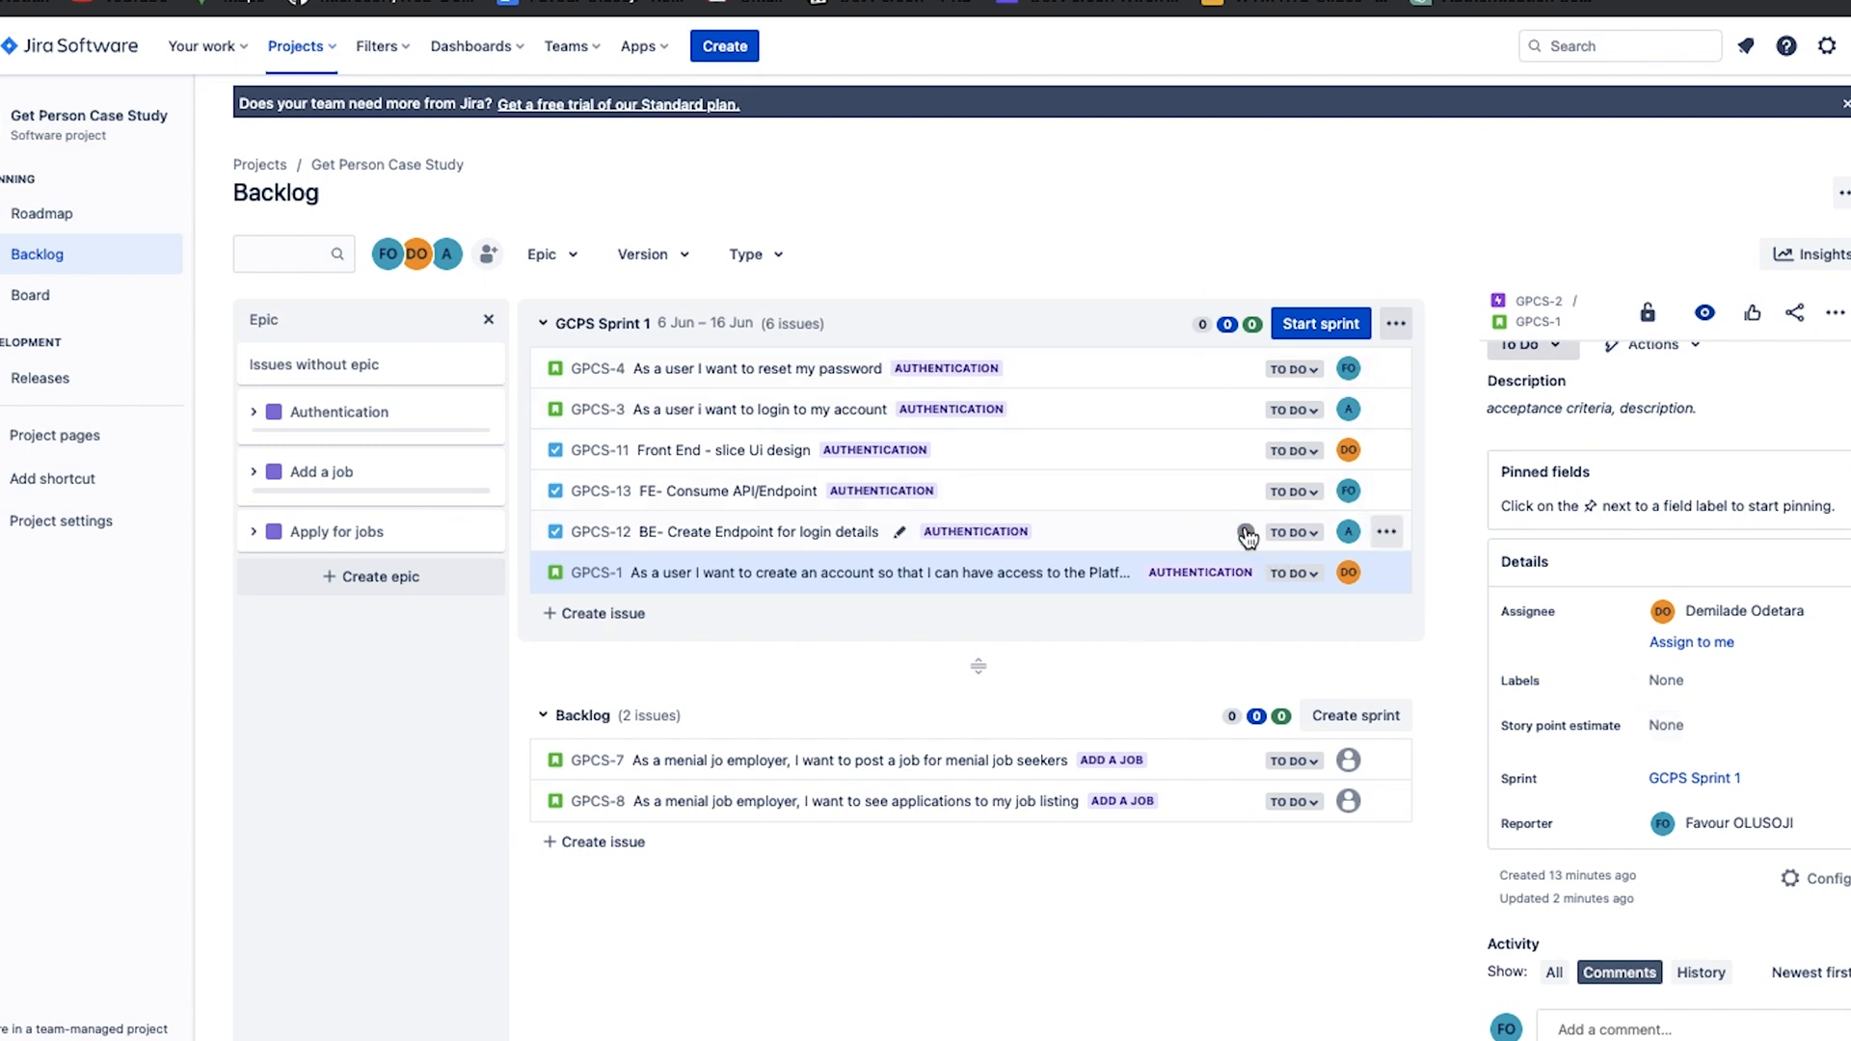
pyautogui.click(1247, 531)
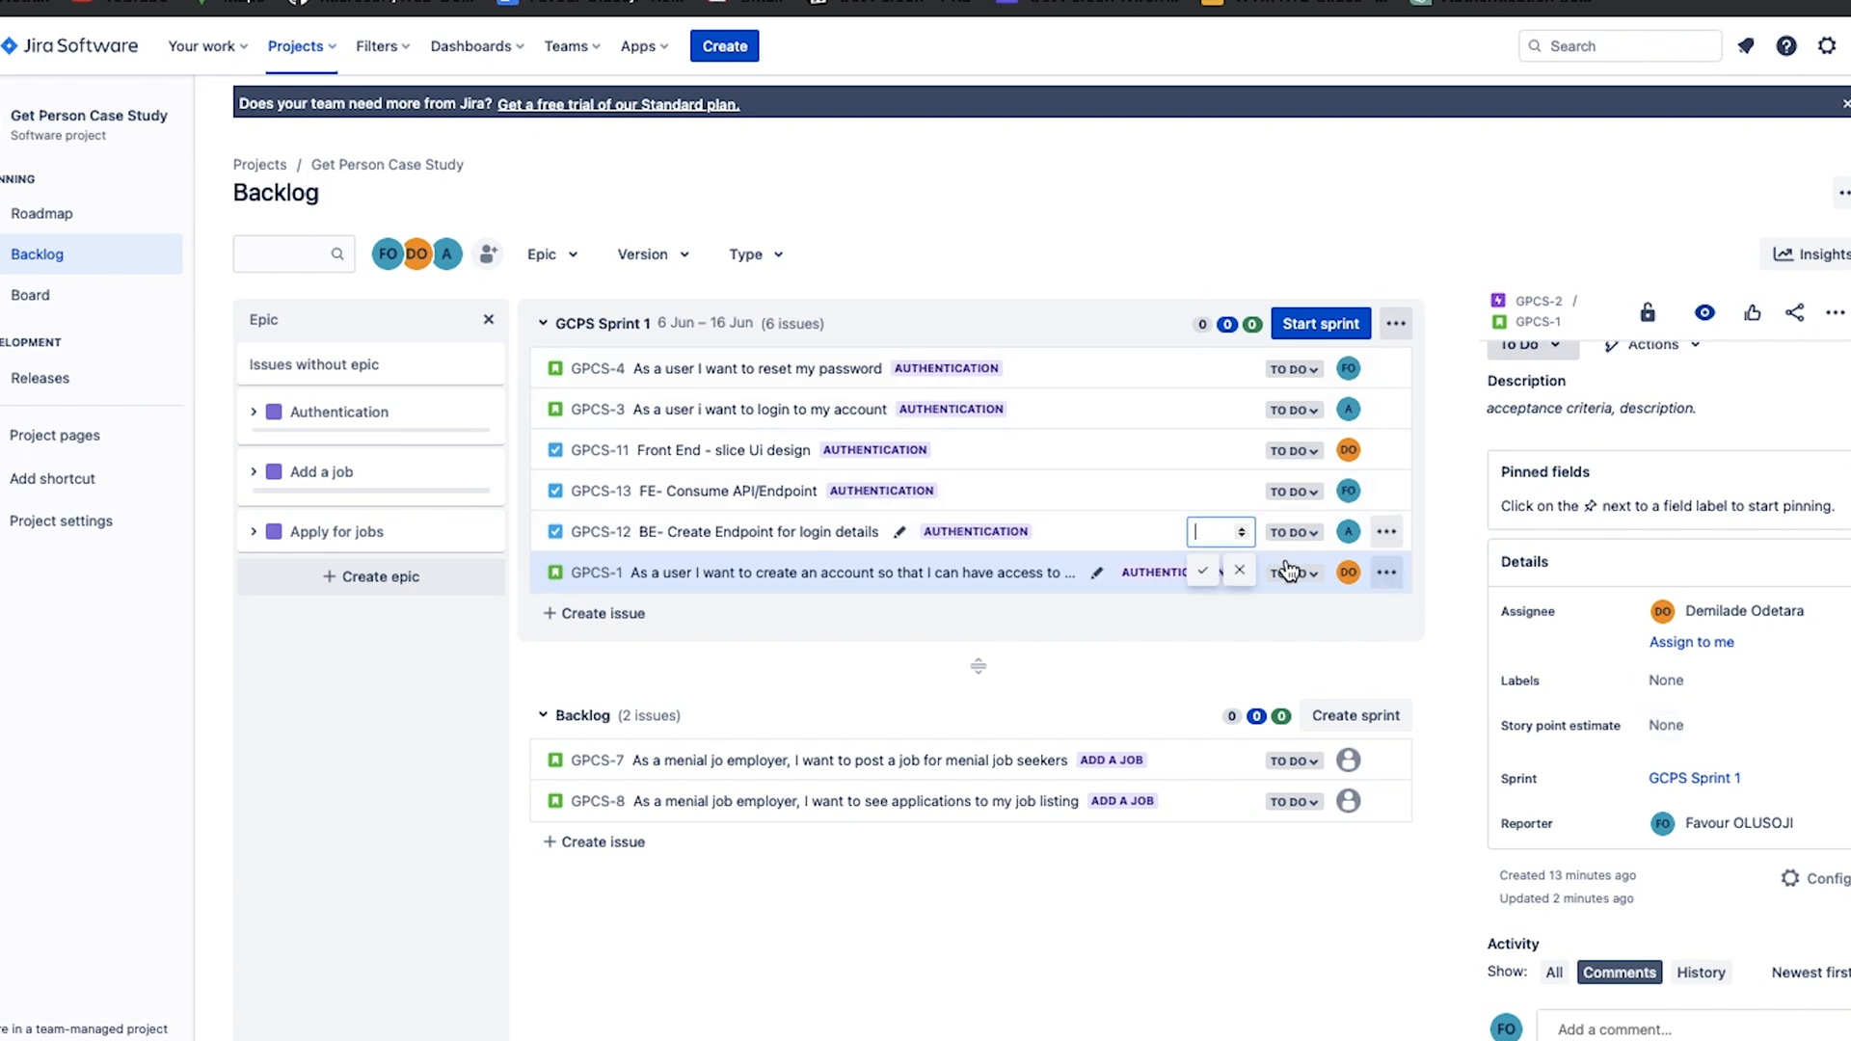
pyautogui.click(1695, 714)
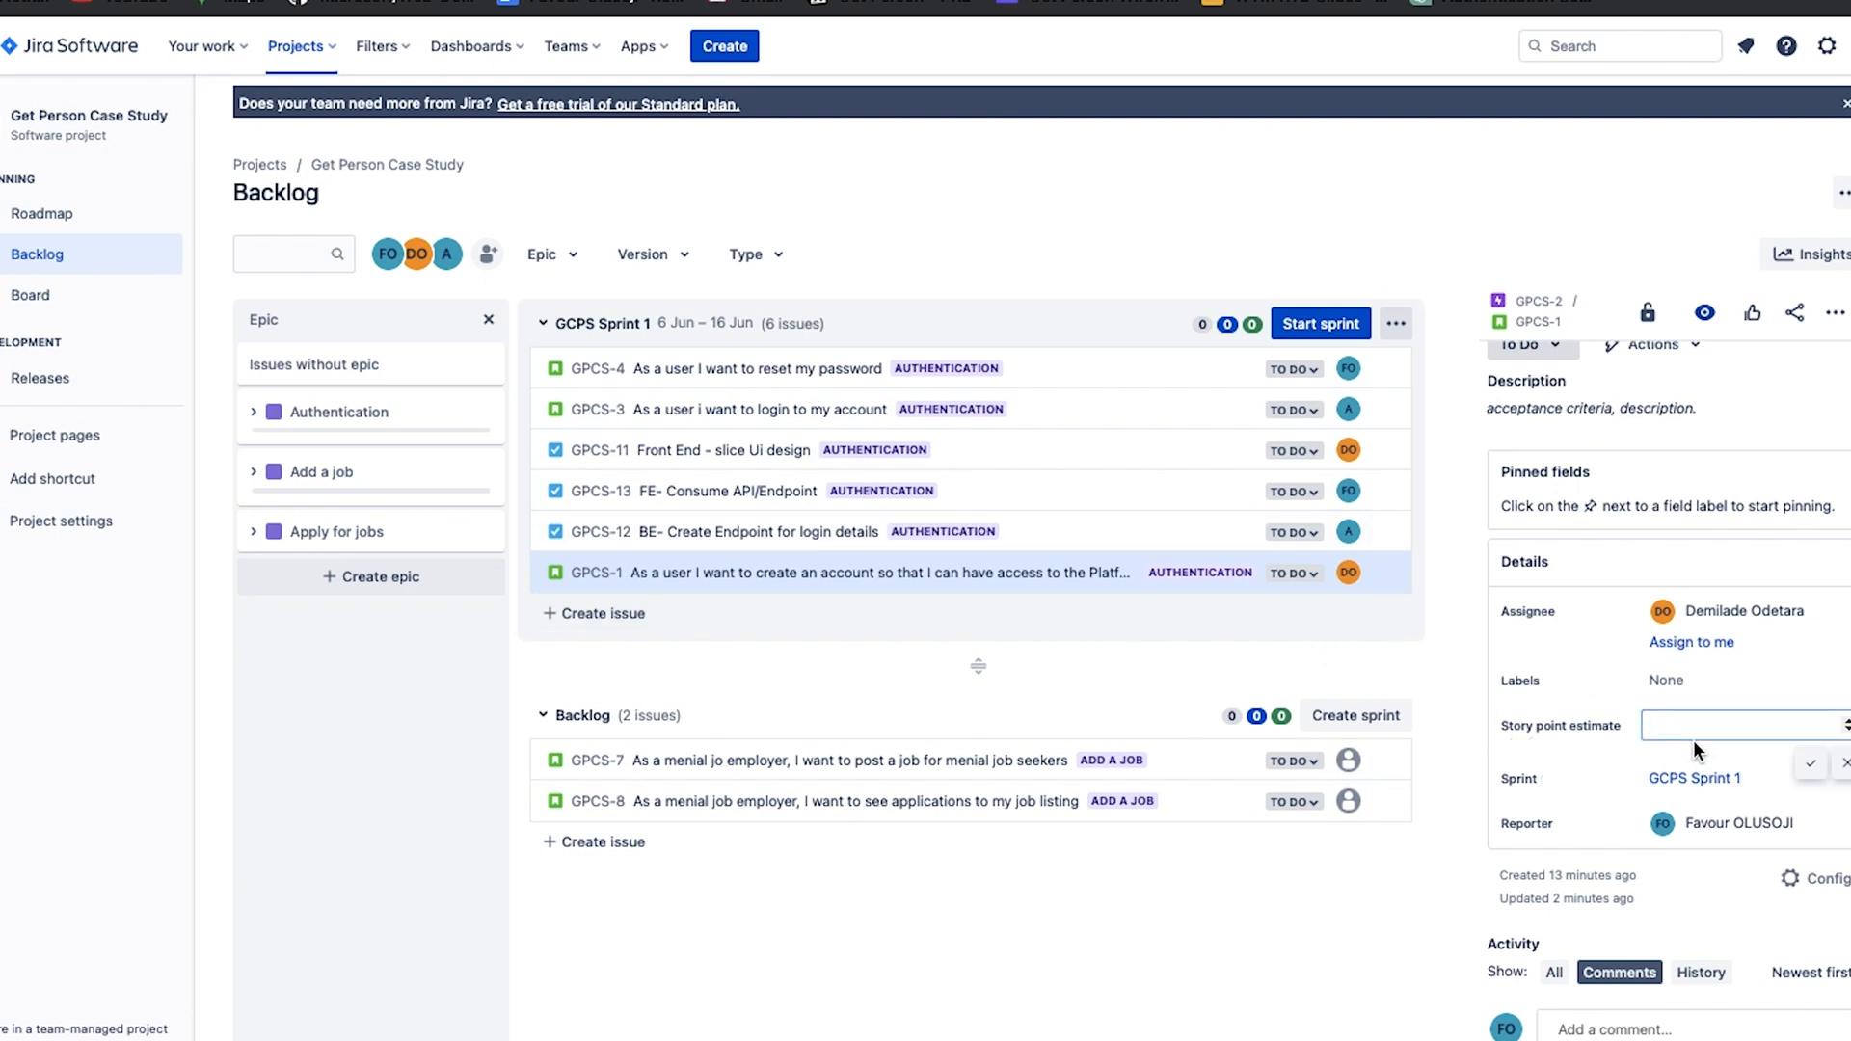
pyautogui.write('8')
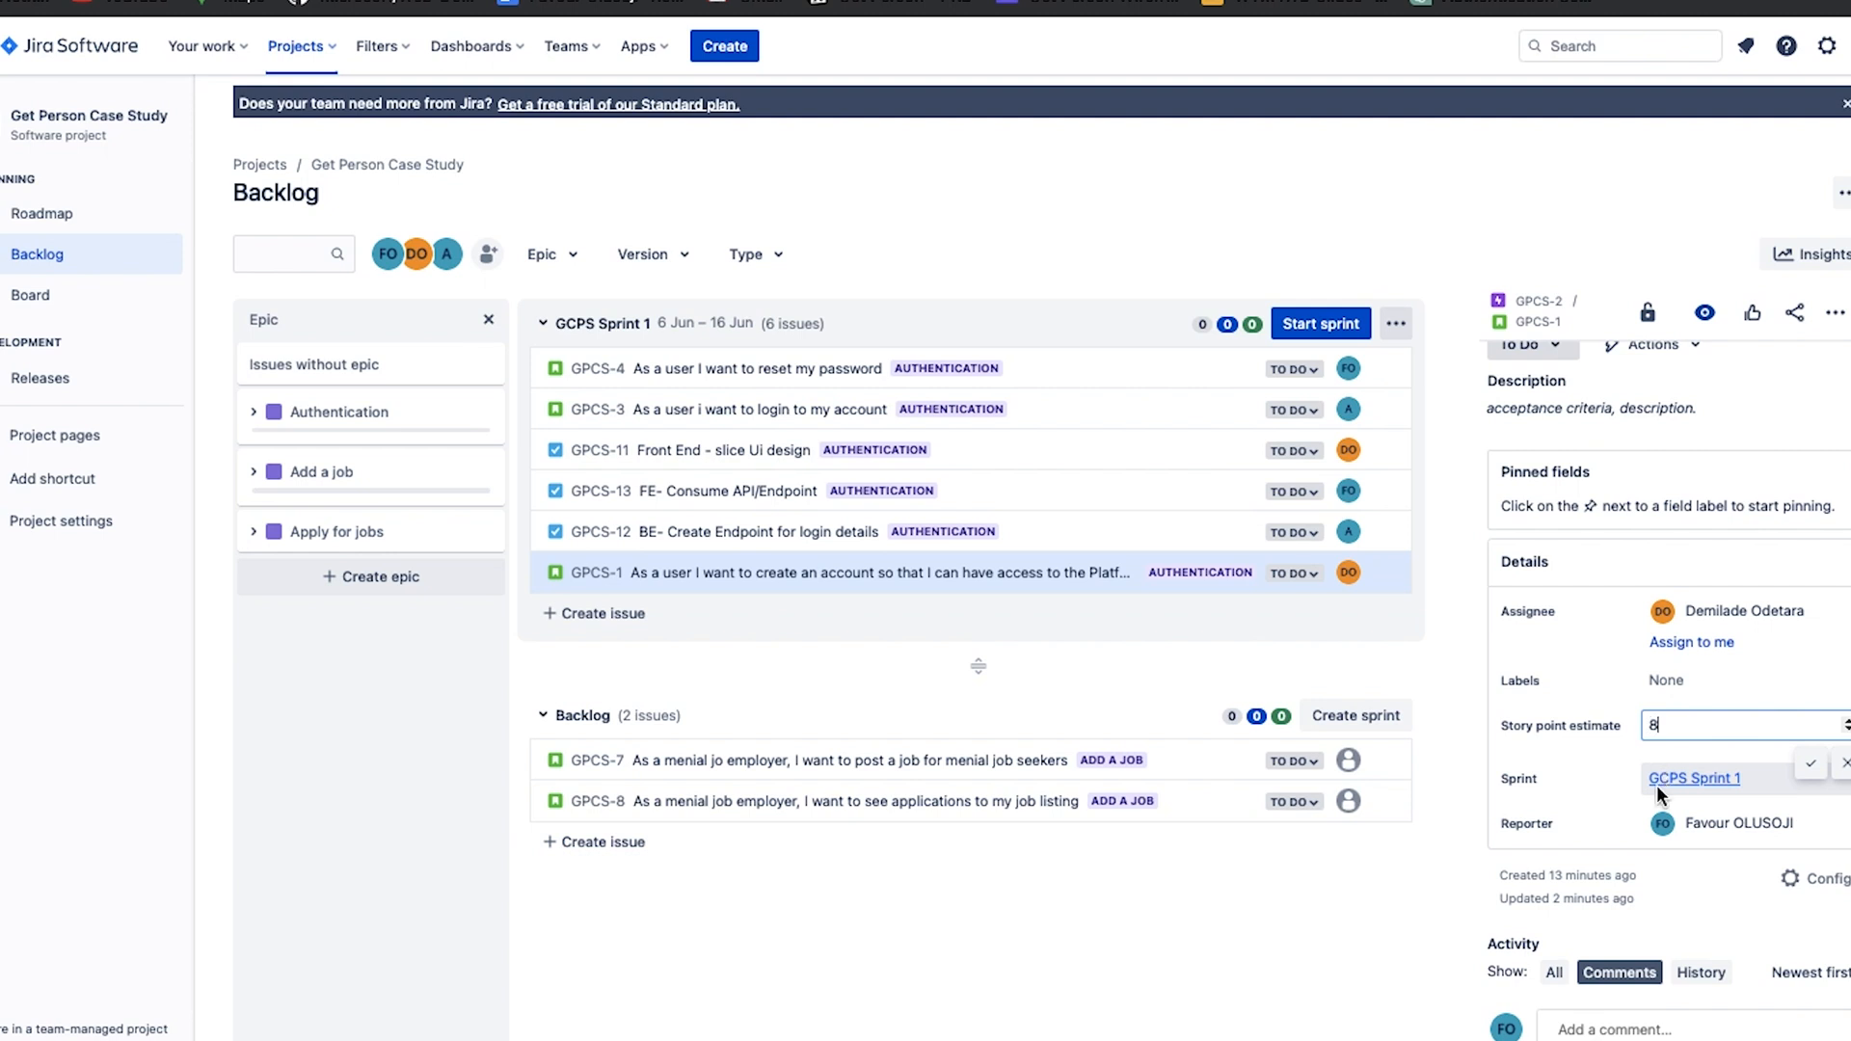
pyautogui.click(1819, 767)
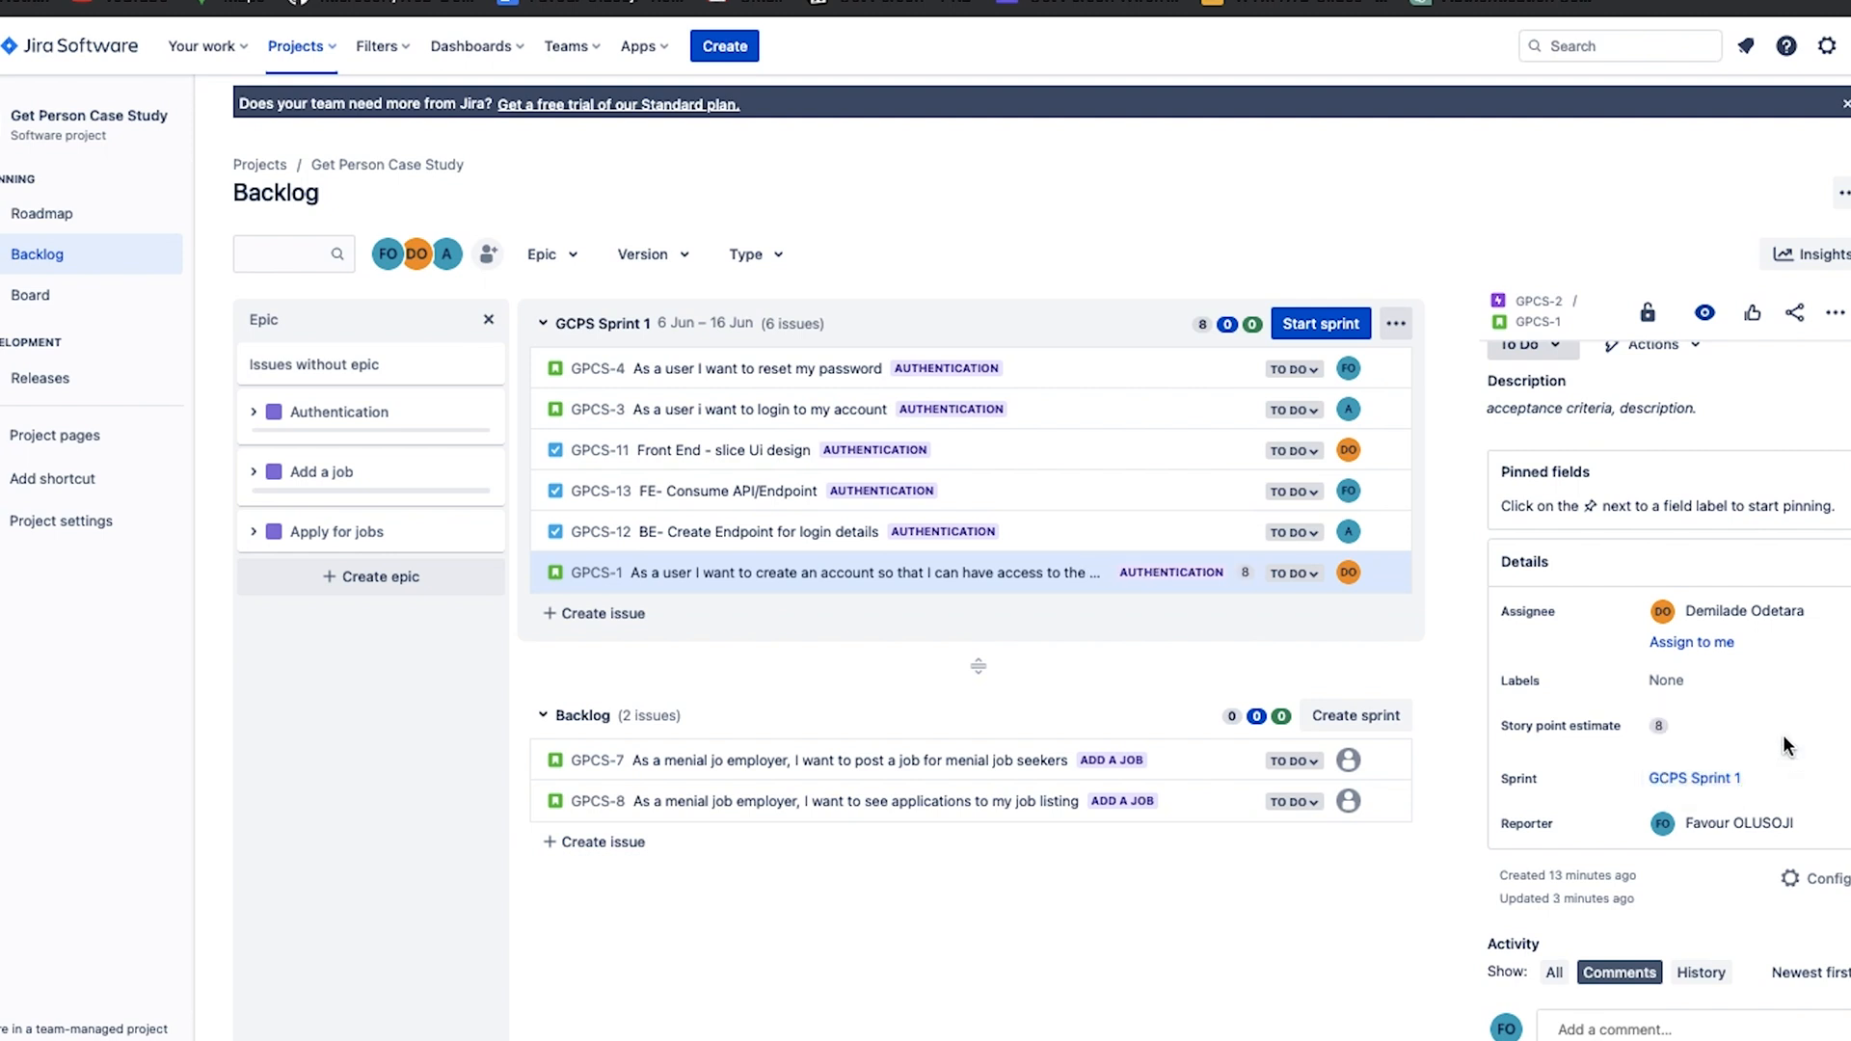
# Set the story point estimate of the "BE- Create Endpoint for login details" task to 3.
pyautogui.click(1123, 531)
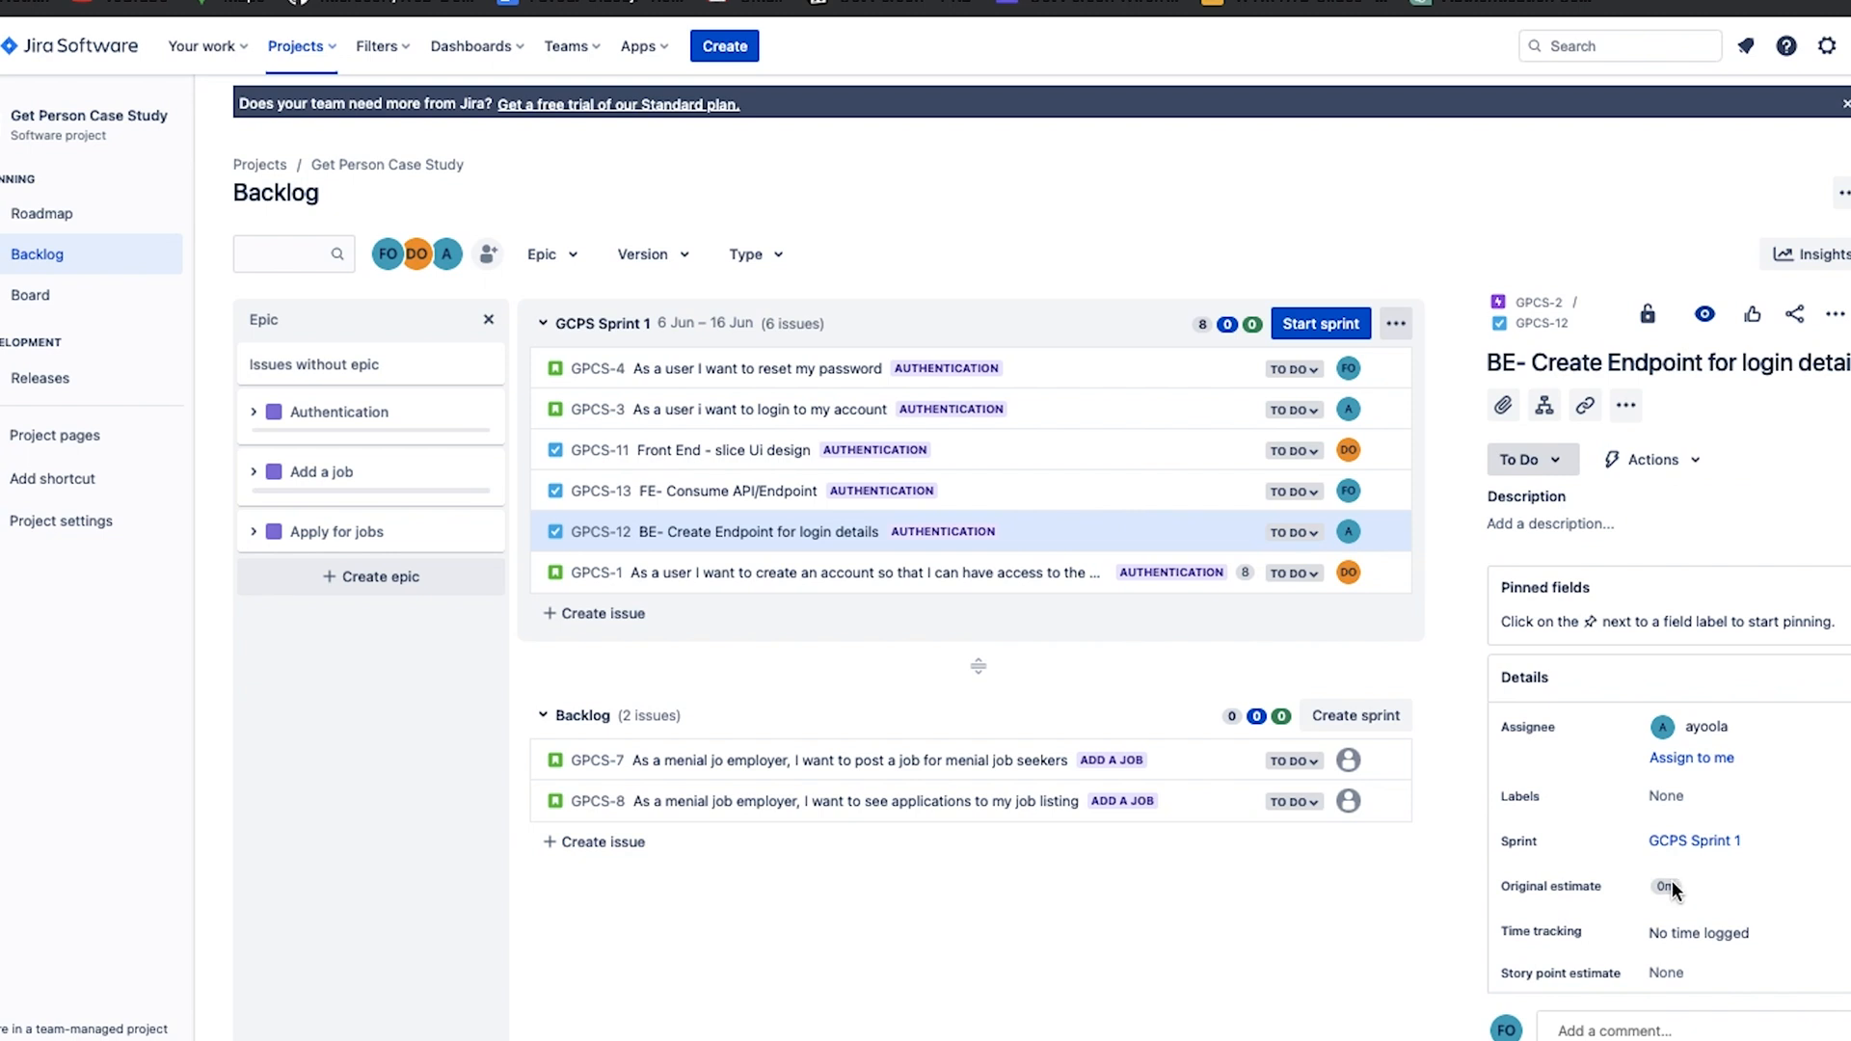
pyautogui.scroll(-1, 1703, 771)
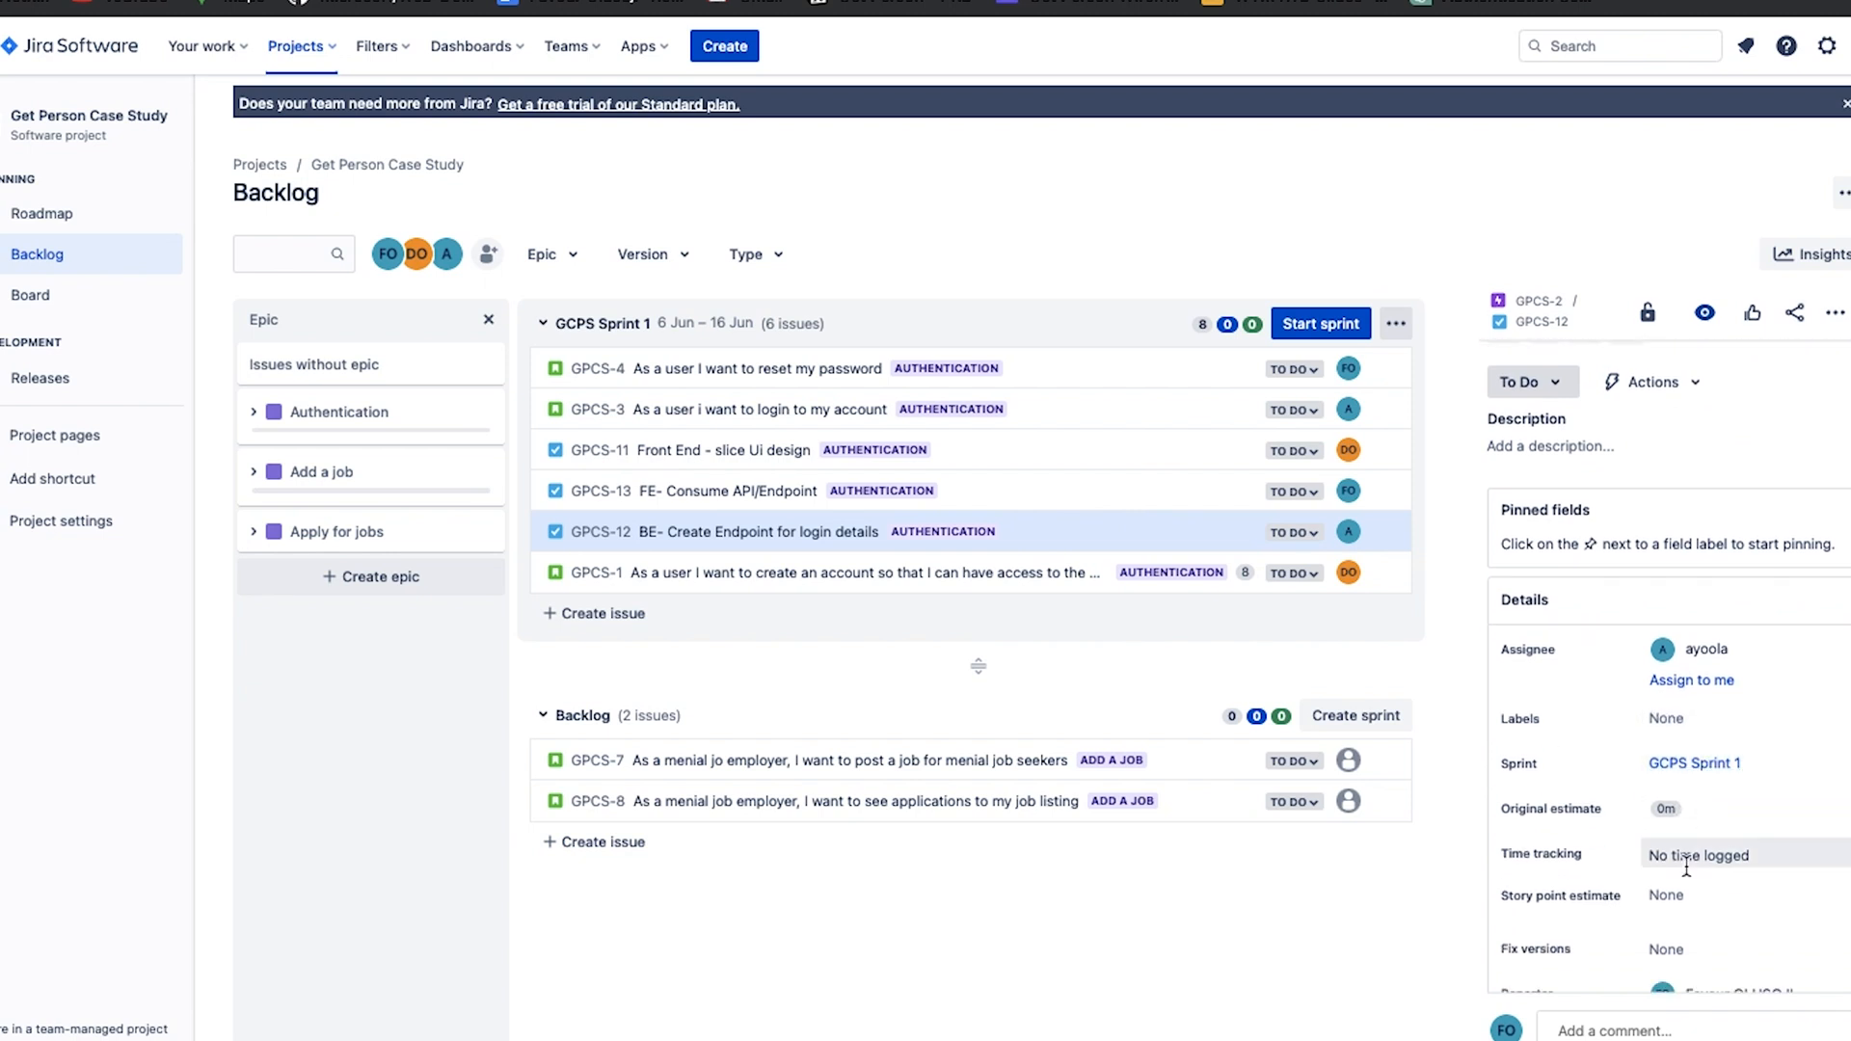
pyautogui.click(1687, 897)
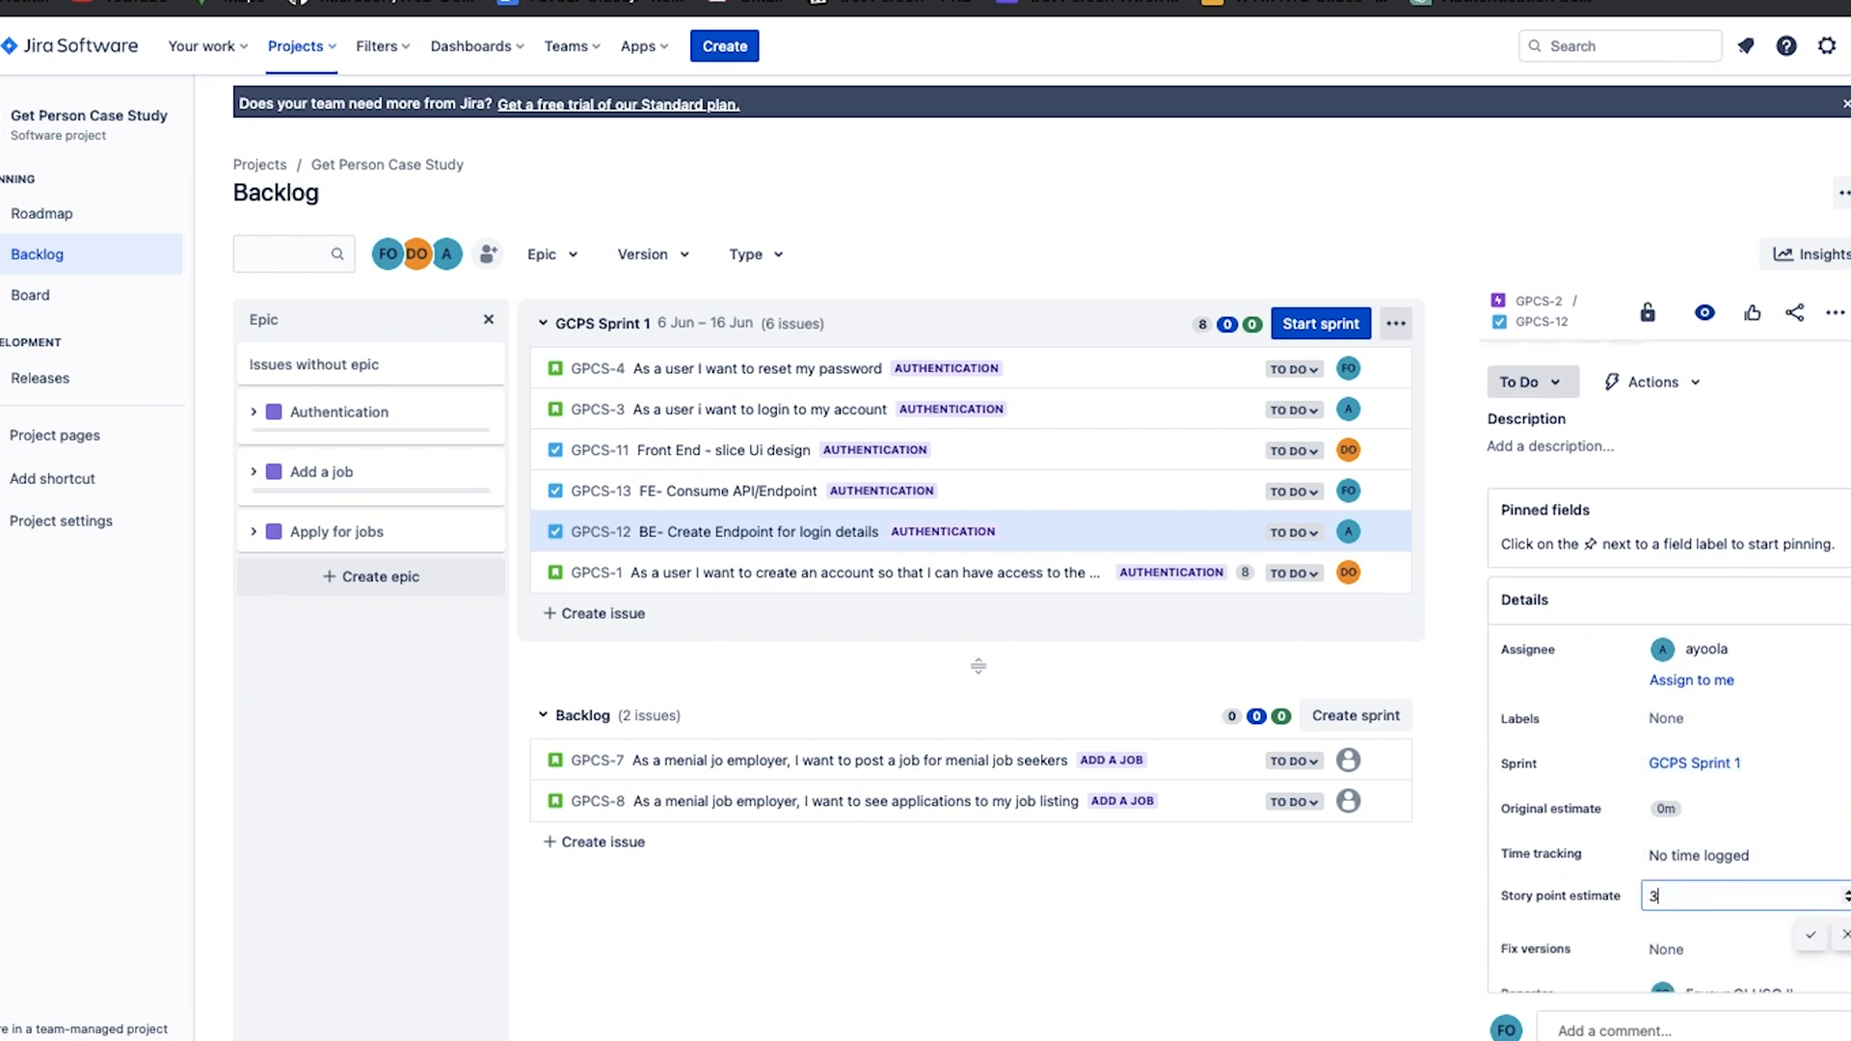
pyautogui.click(1811, 935)
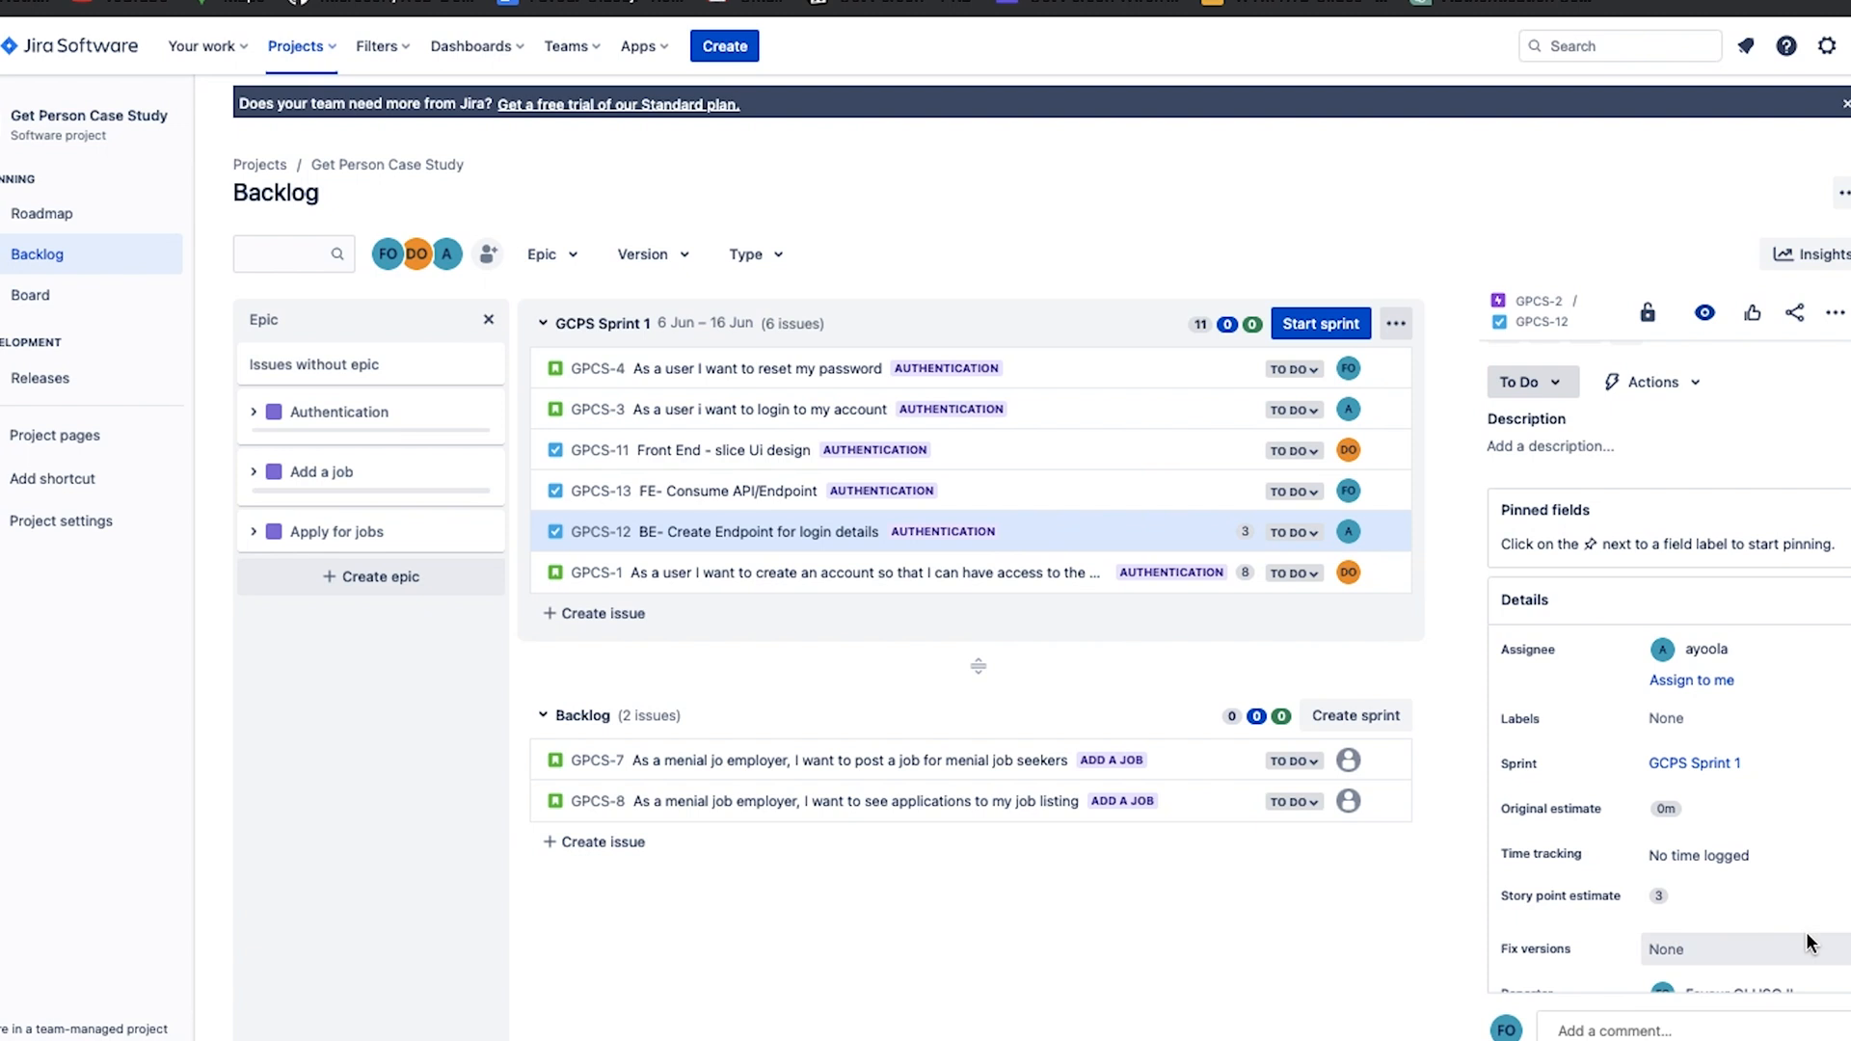
# Estimate the "FE- Consume API/Endpoint" task at 1 story point and the "Front End - slice Ui design" task at 3.
pyautogui.click(1111, 493)
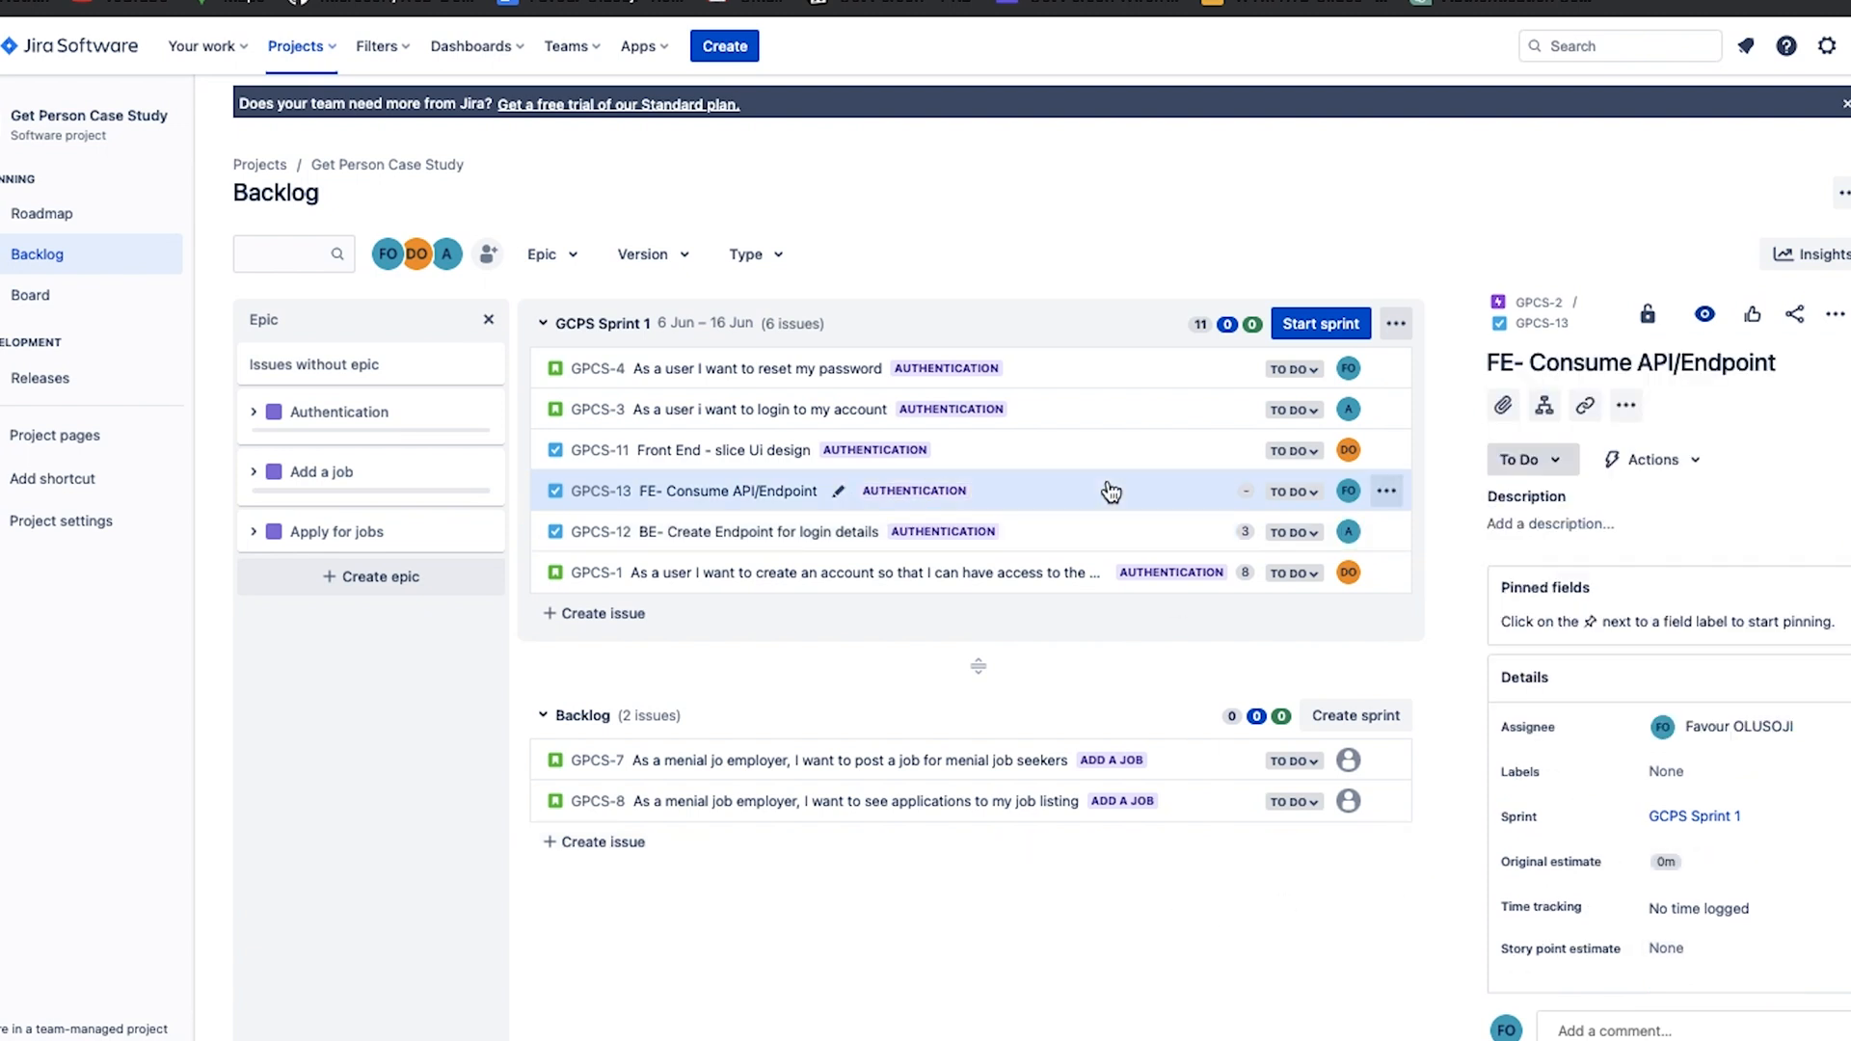
pyautogui.click(1247, 492)
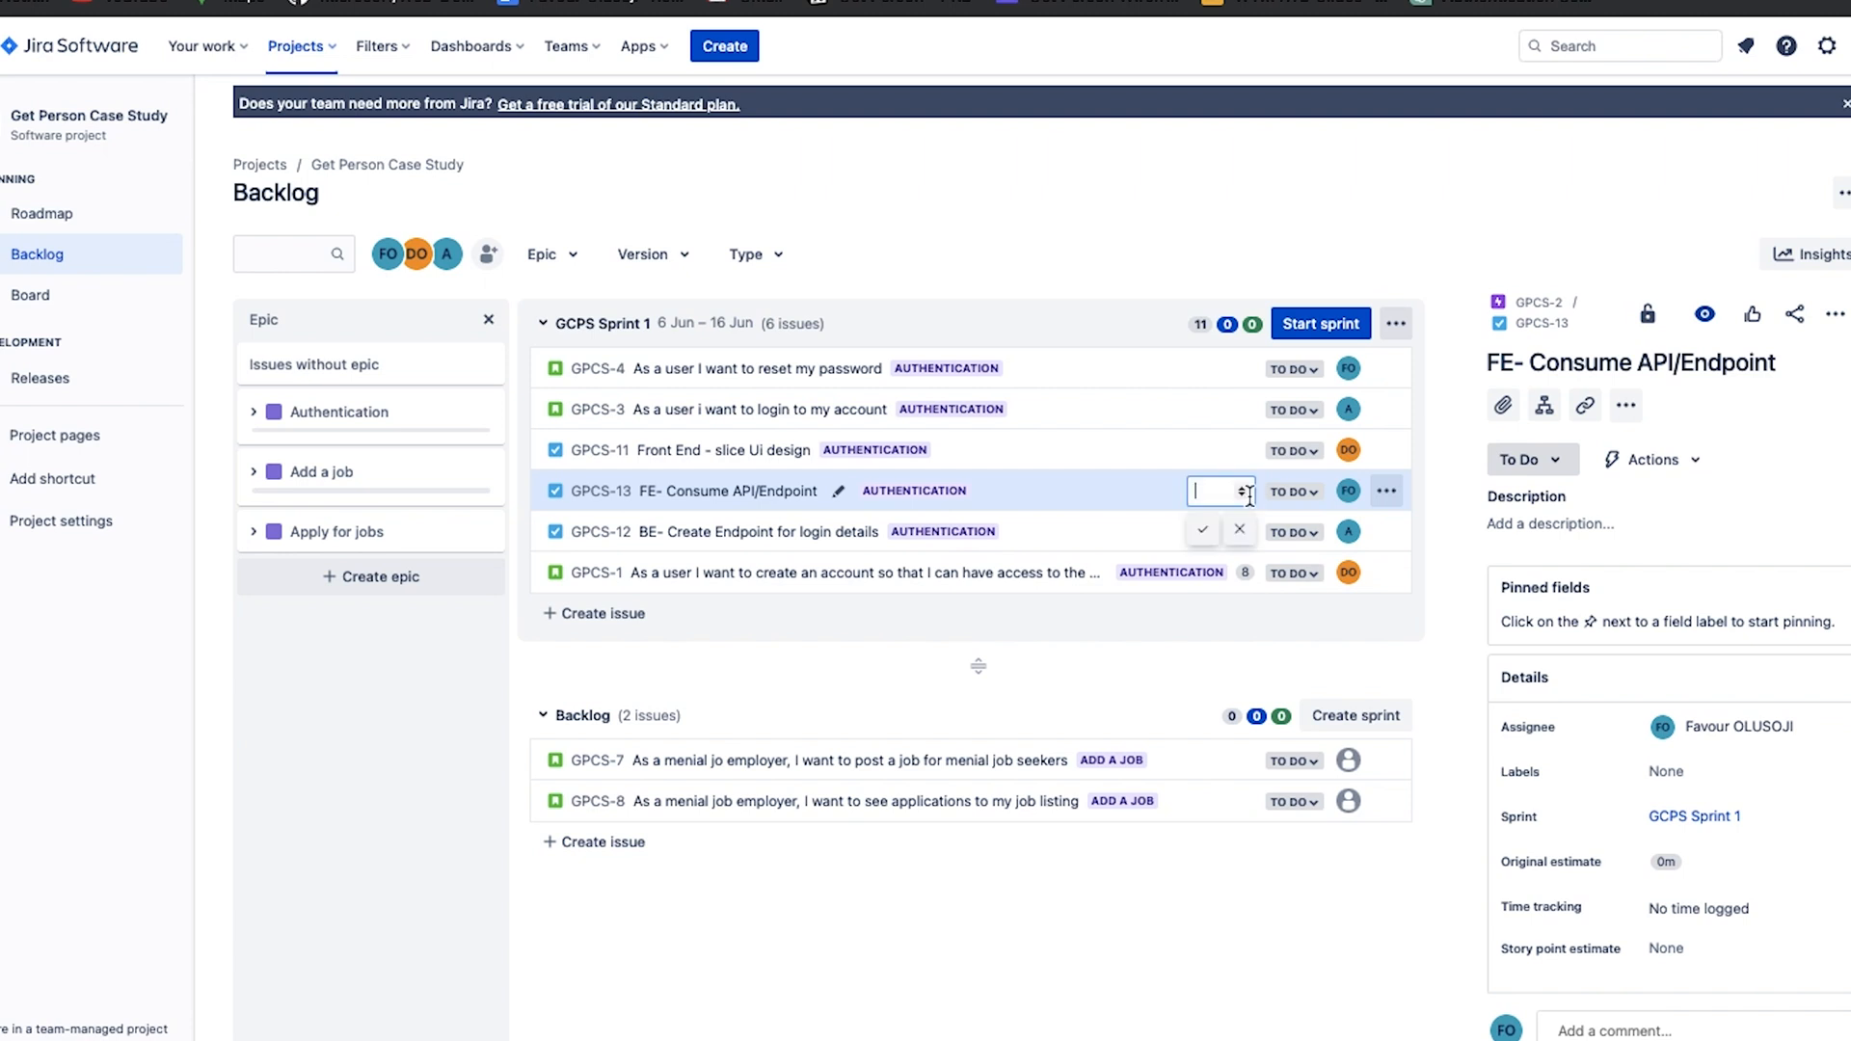
pyautogui.write('1')
pyautogui.click(1204, 530)
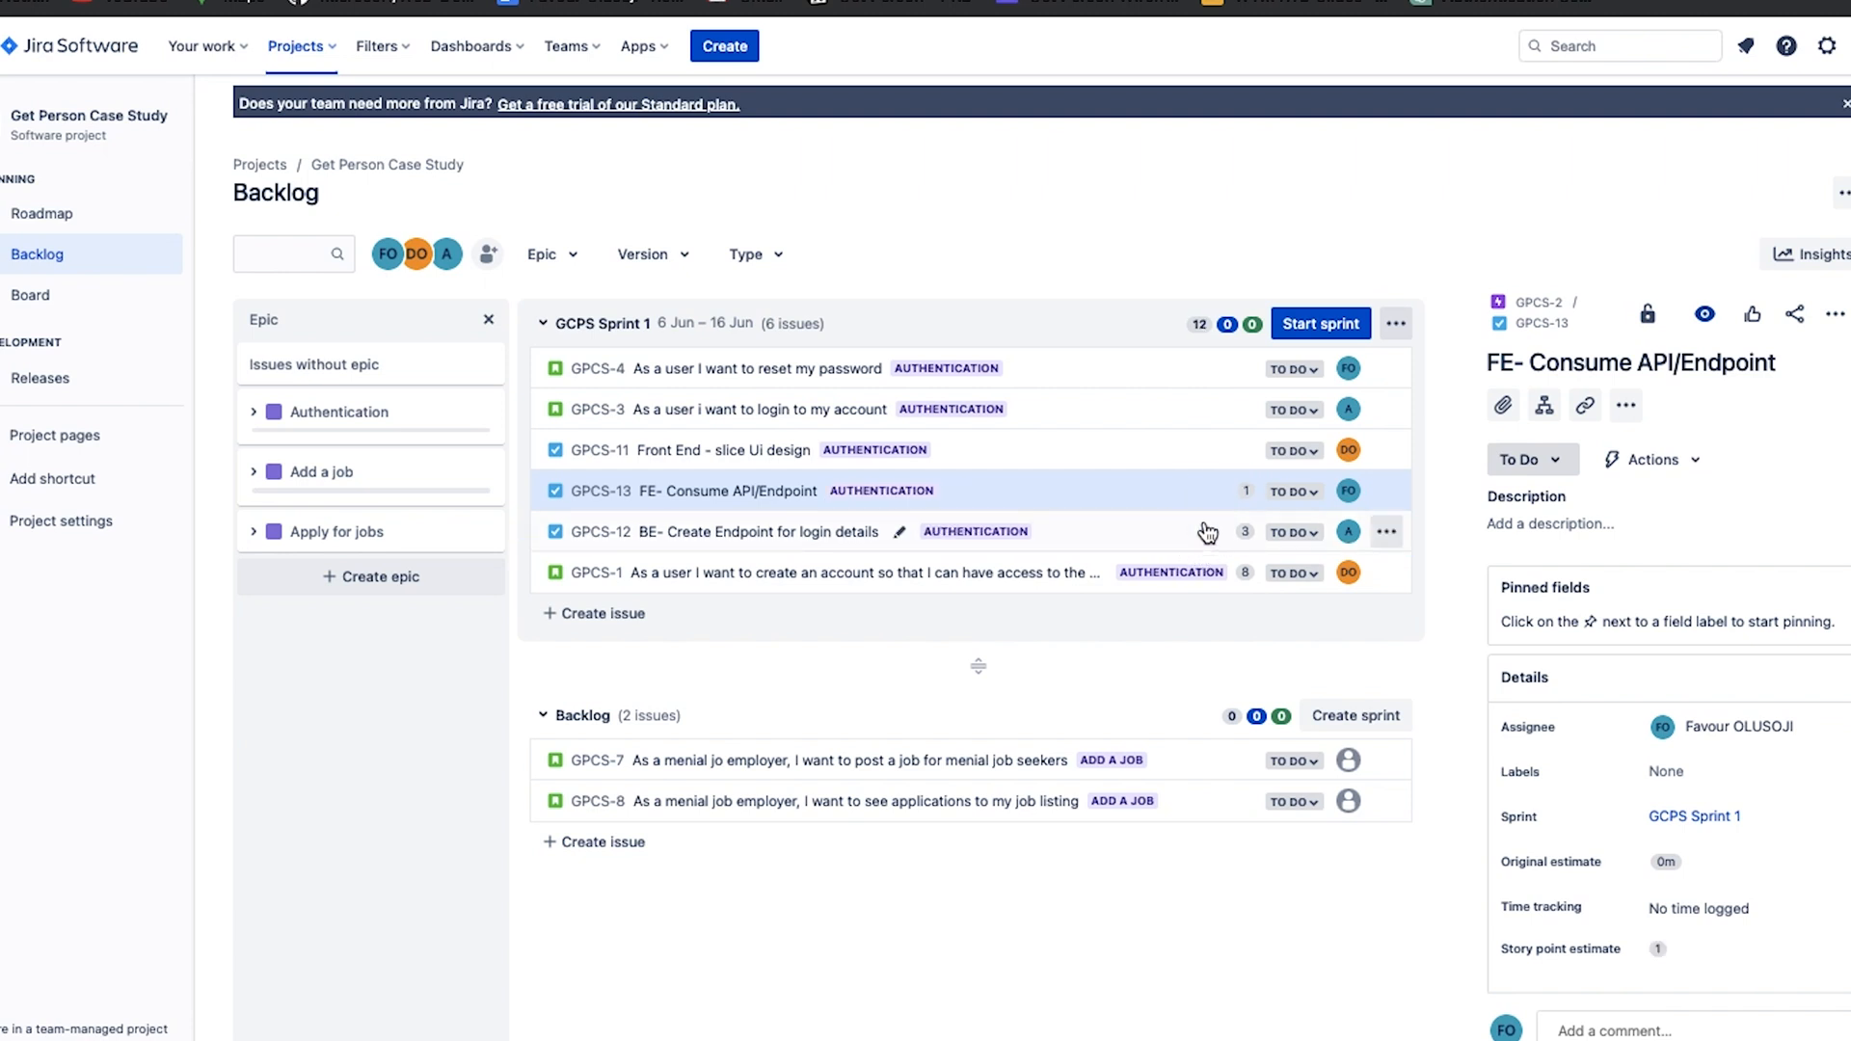
pyautogui.click(1248, 452)
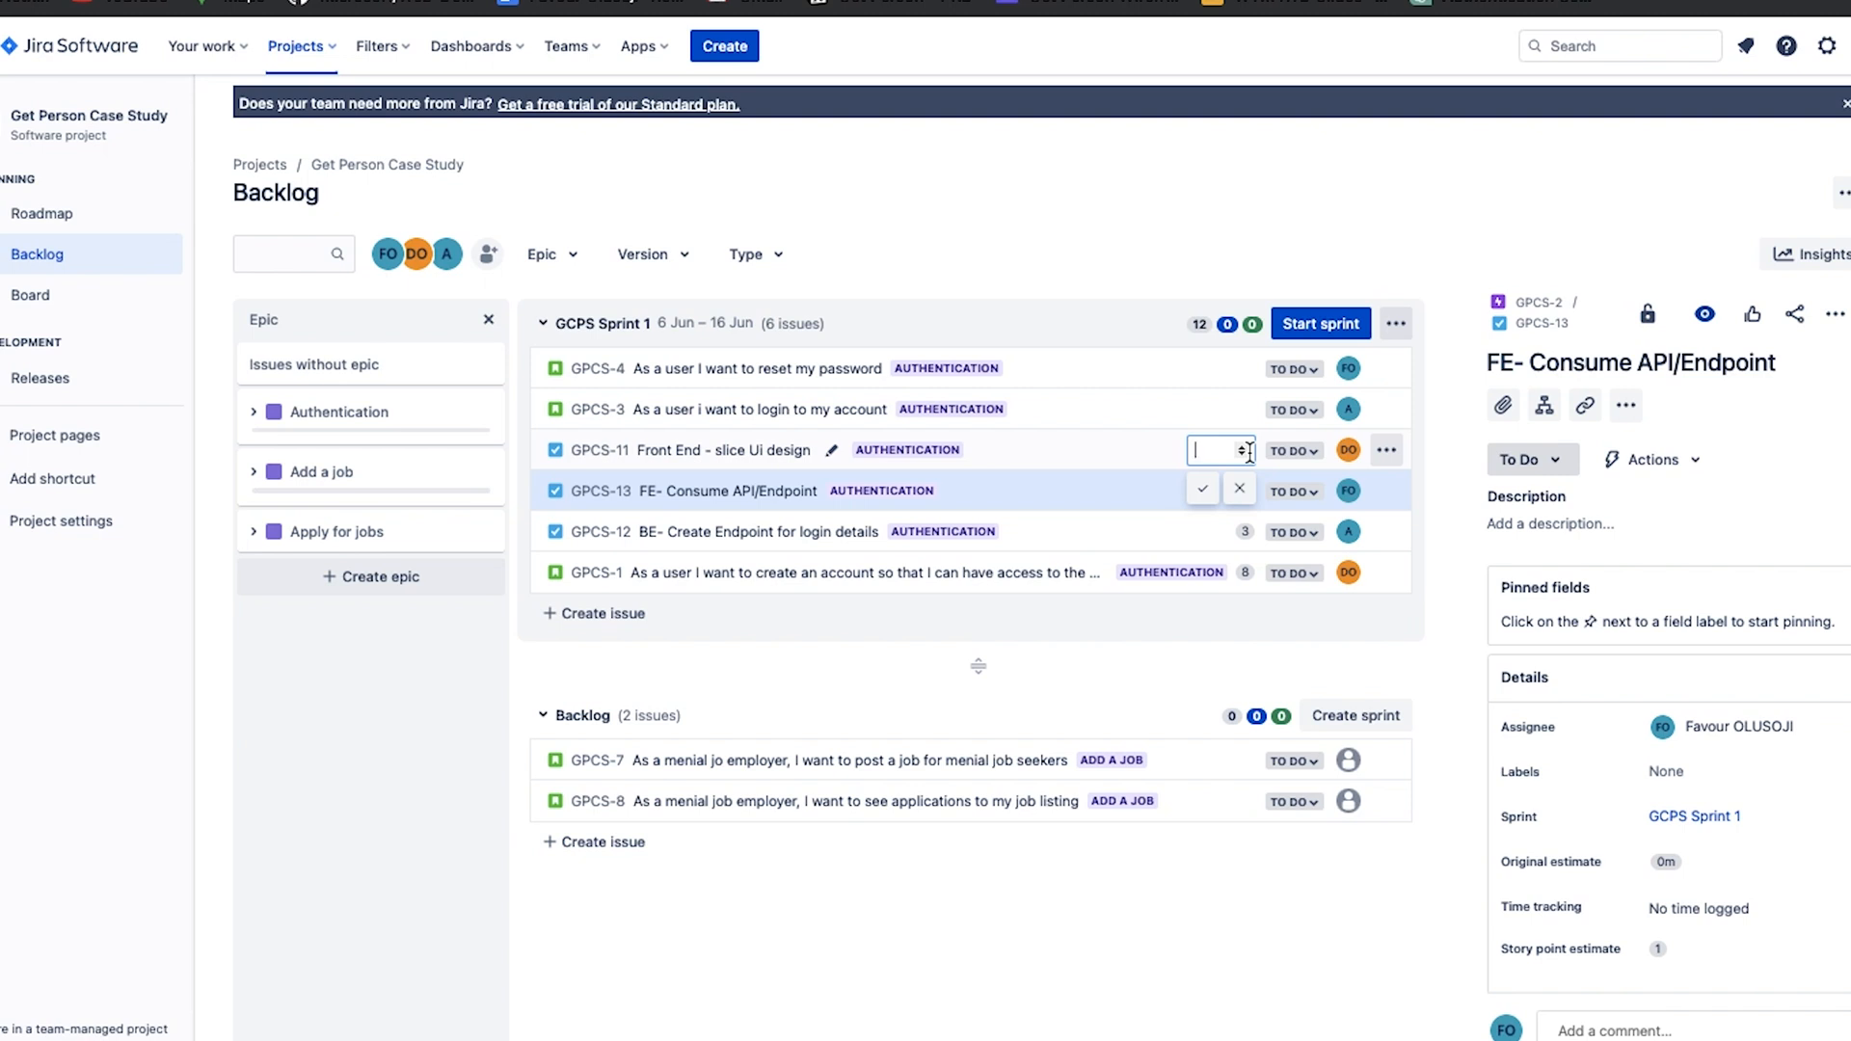
pyautogui.write('3')
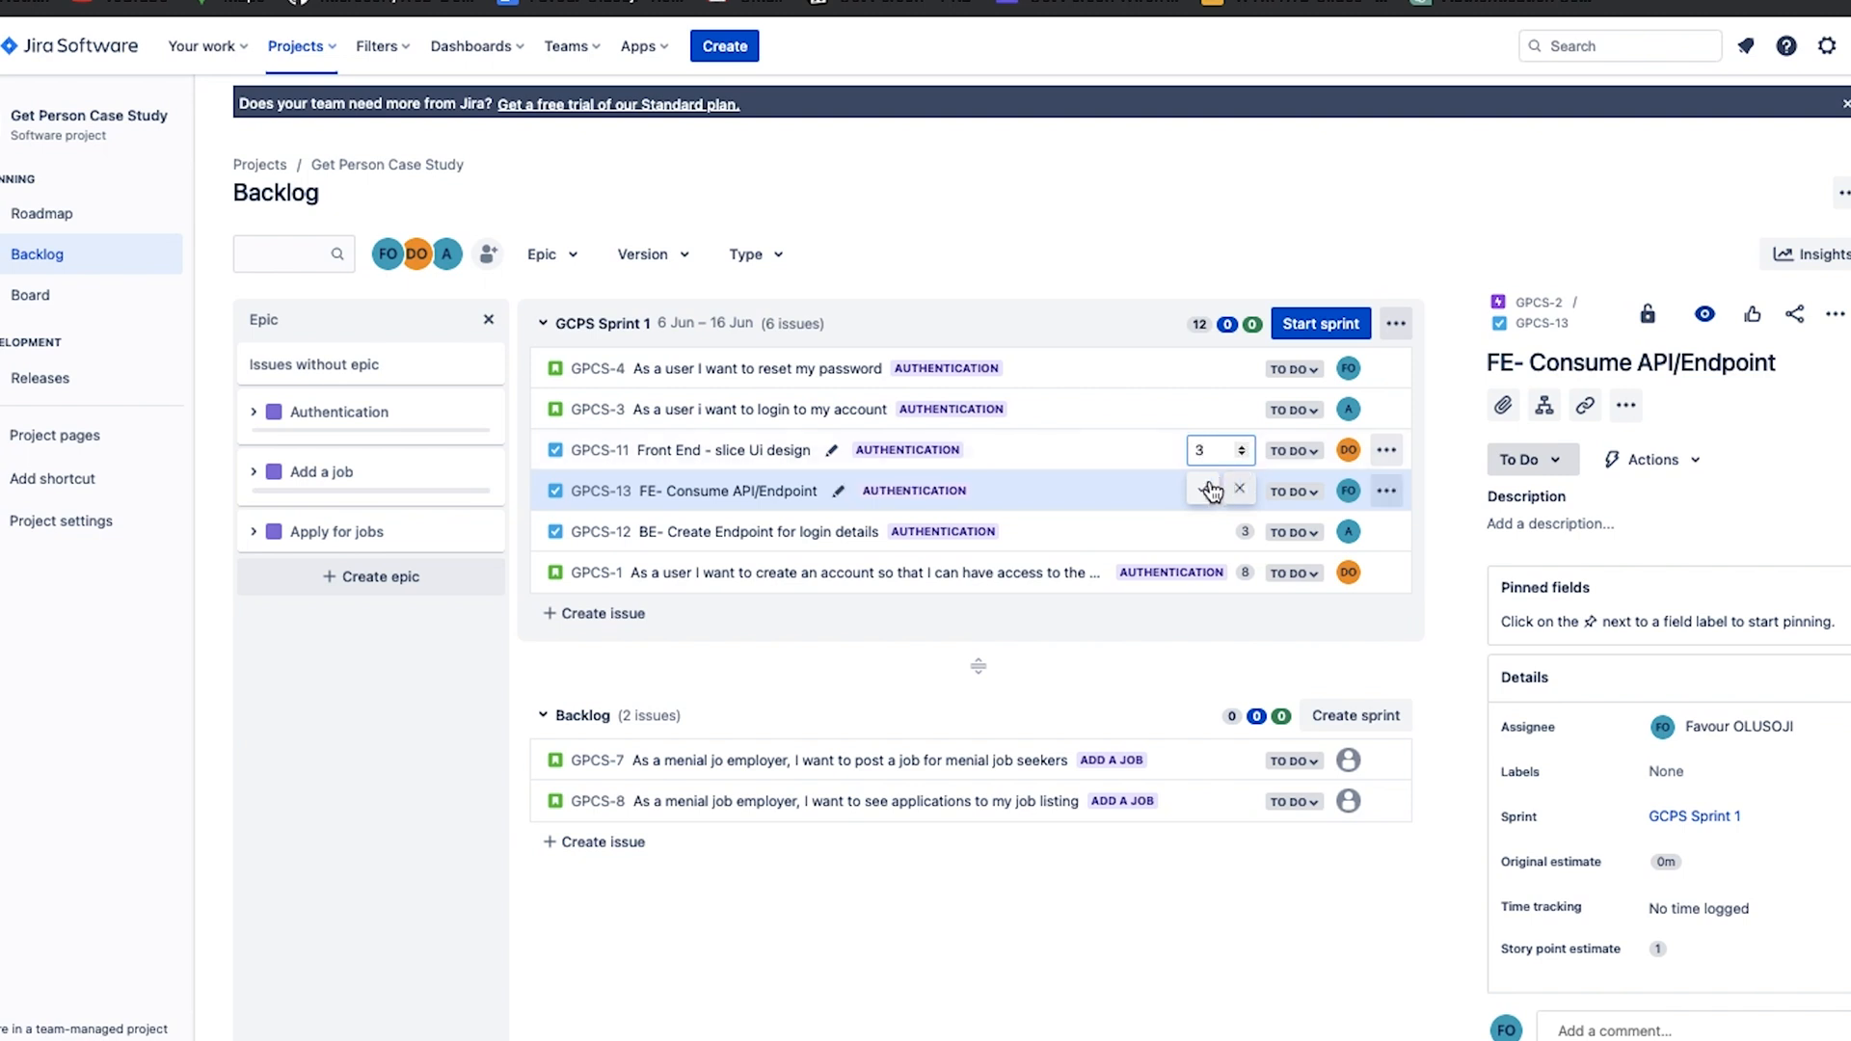
pyautogui.click(1203, 489)
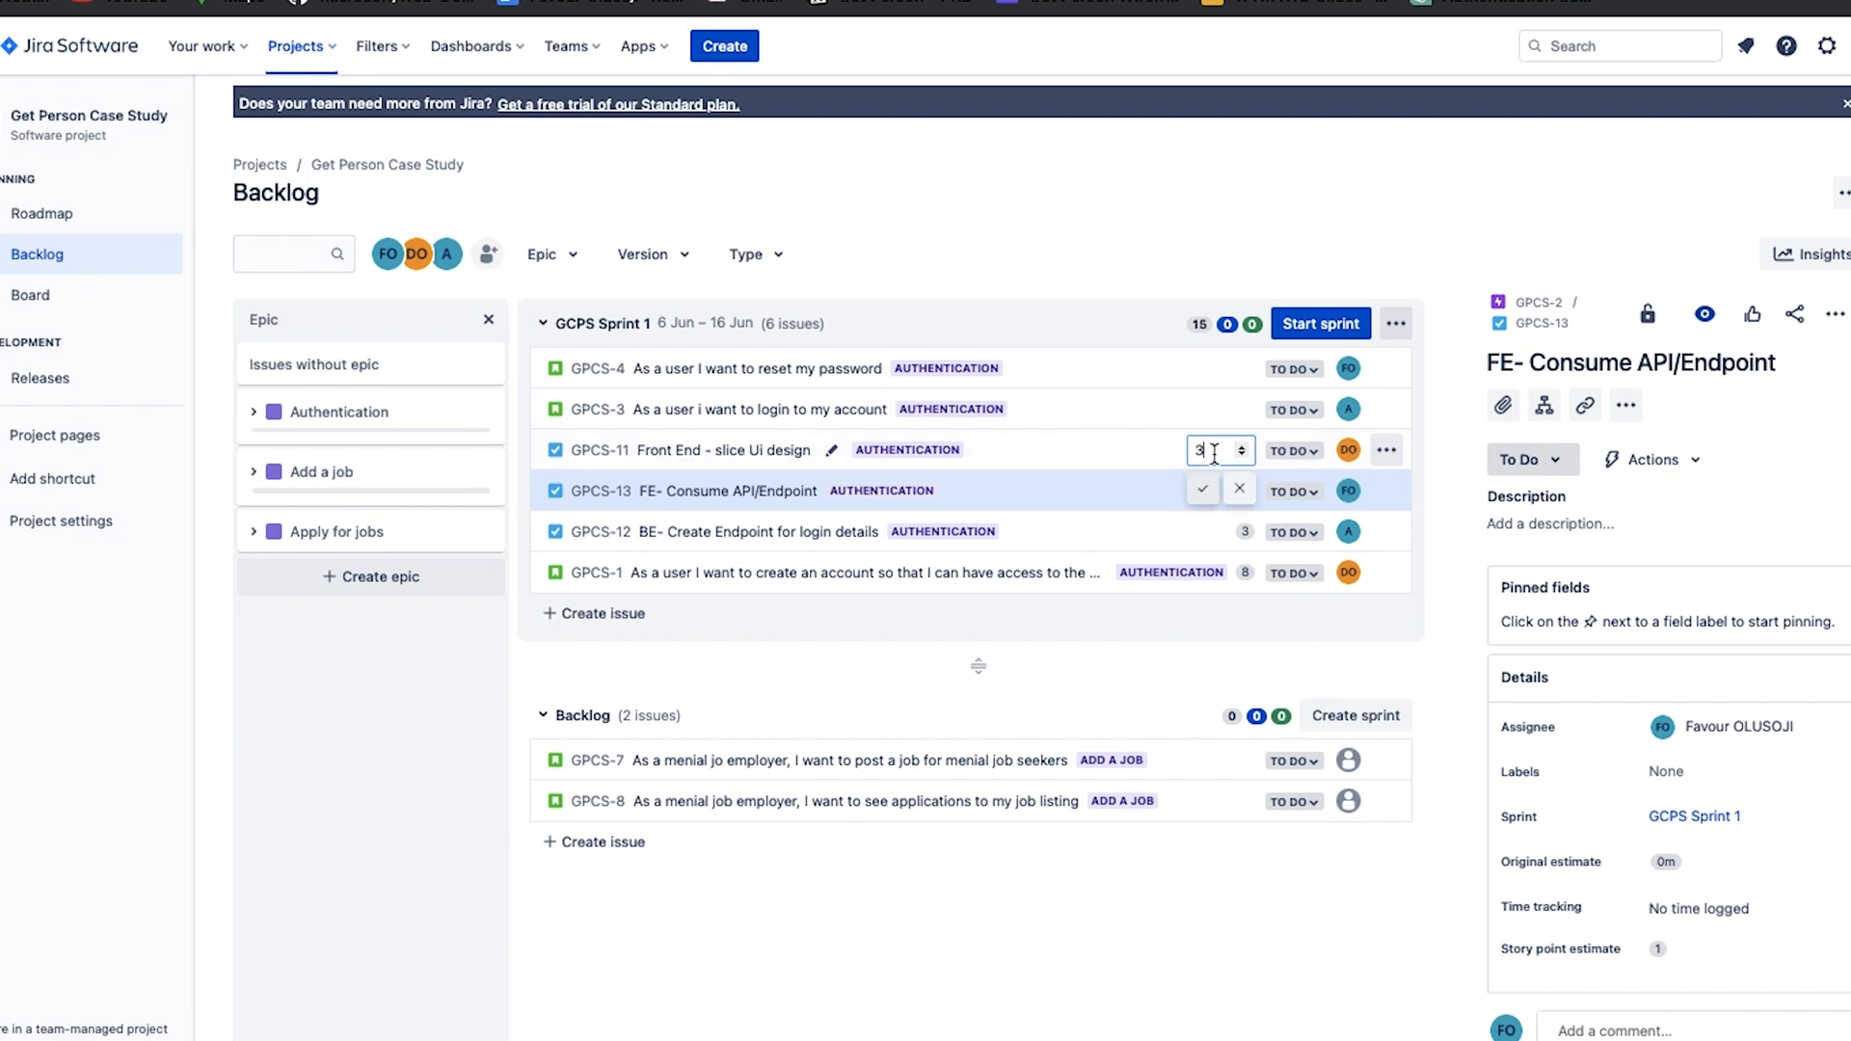
# Set the story point estimates of the login story GPCS-3 and the reset password story GPCS-4 to 8 each.
pyautogui.click(1246, 410)
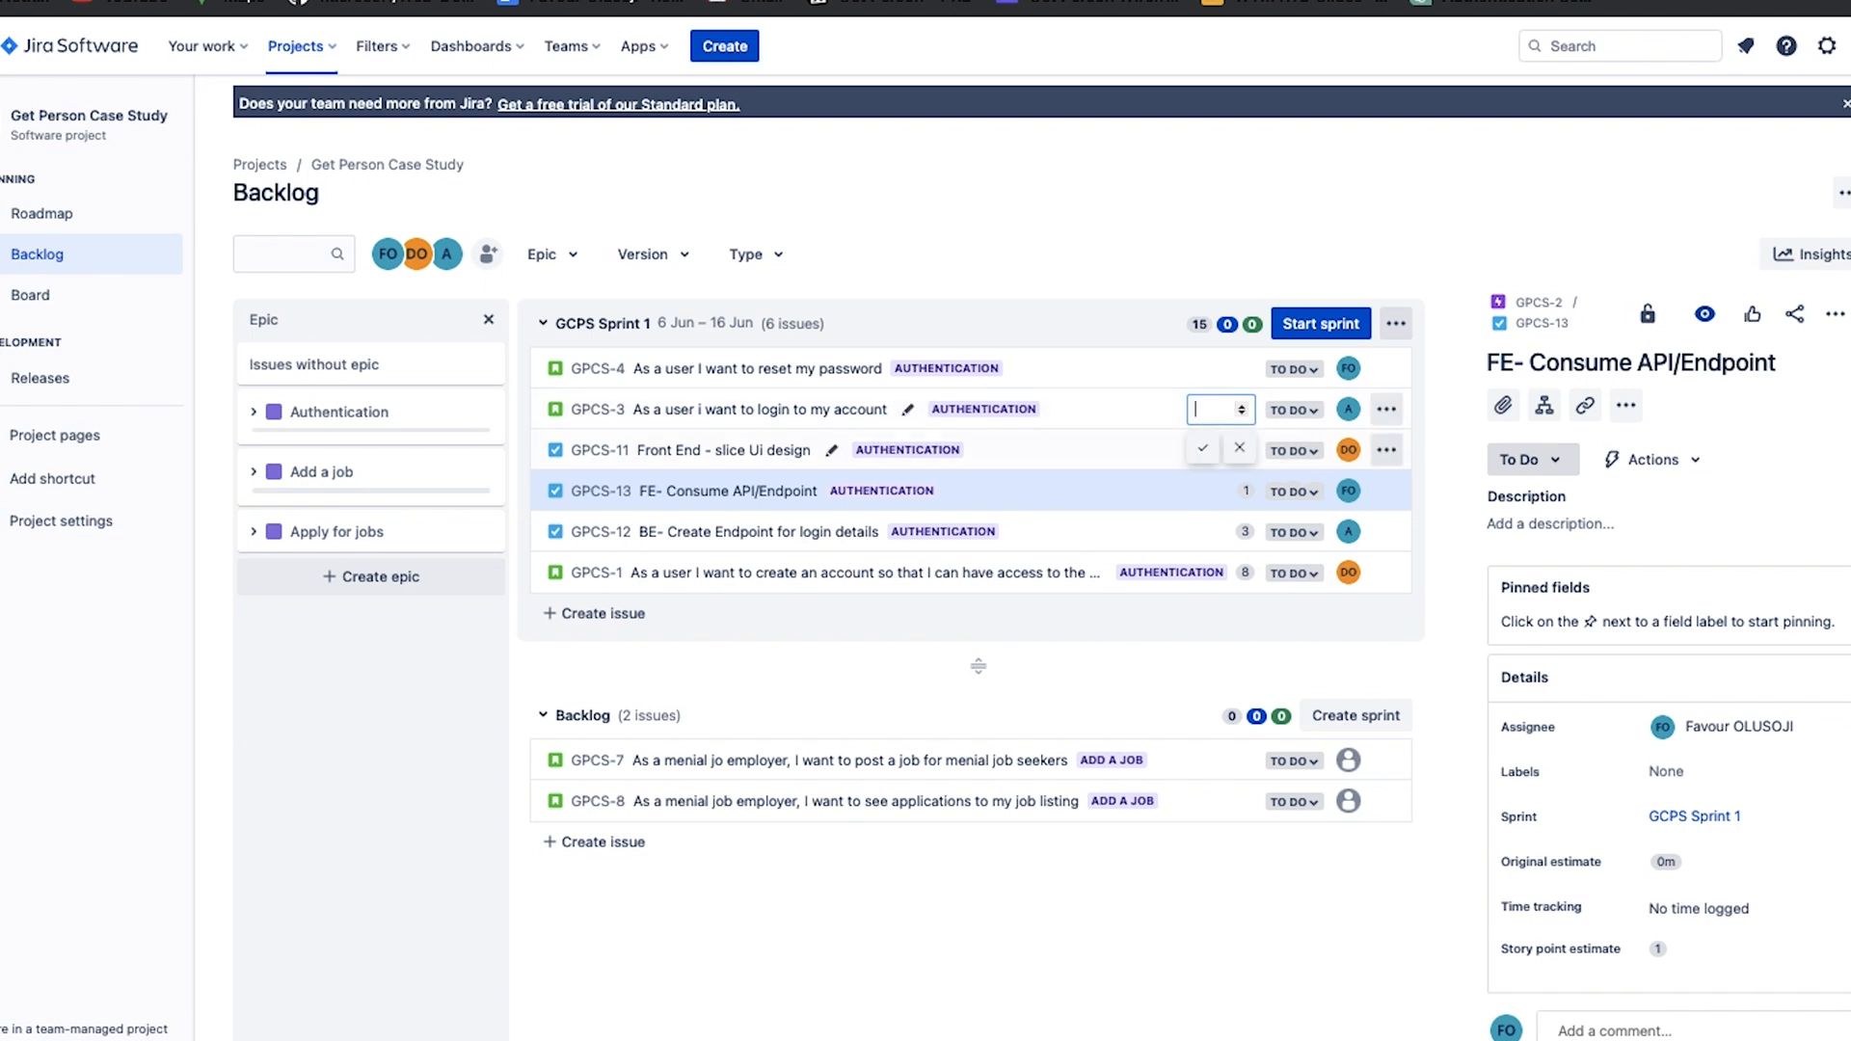
pyautogui.write('8')
pyautogui.click(1244, 368)
pyautogui.write('8')
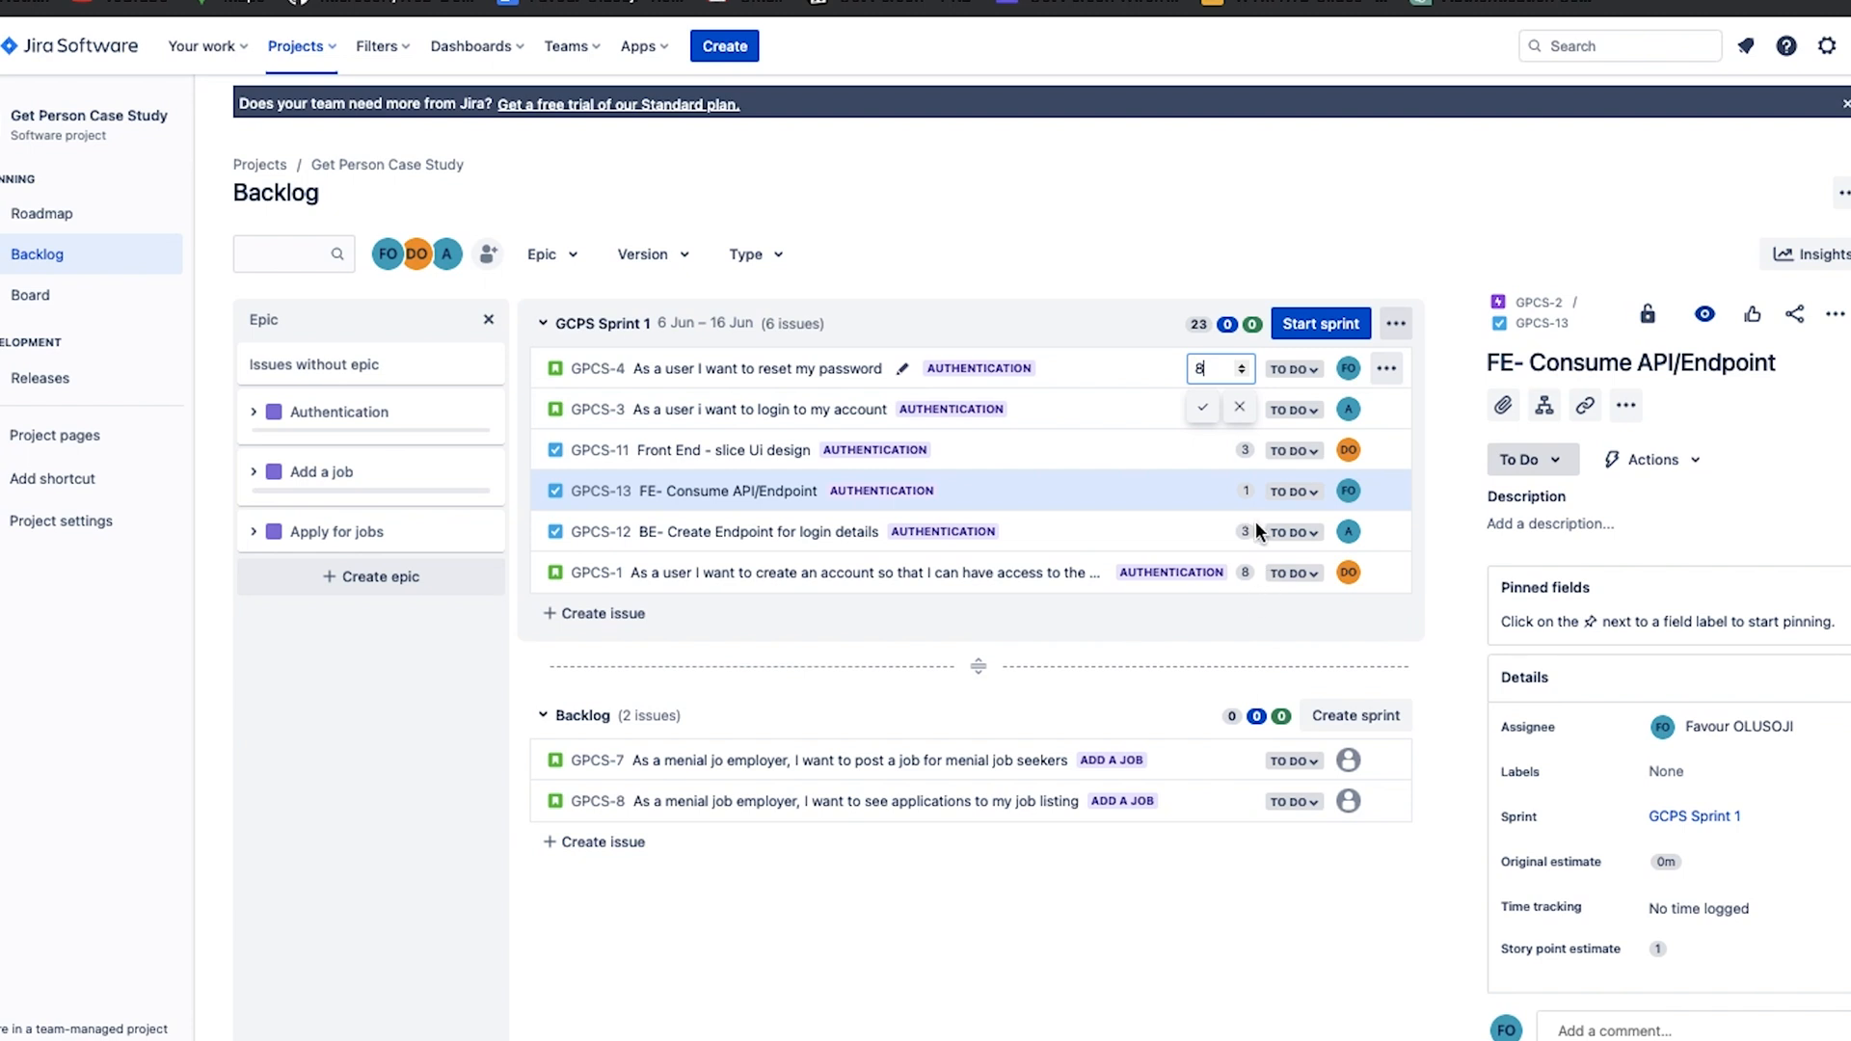
pyautogui.click(1203, 407)
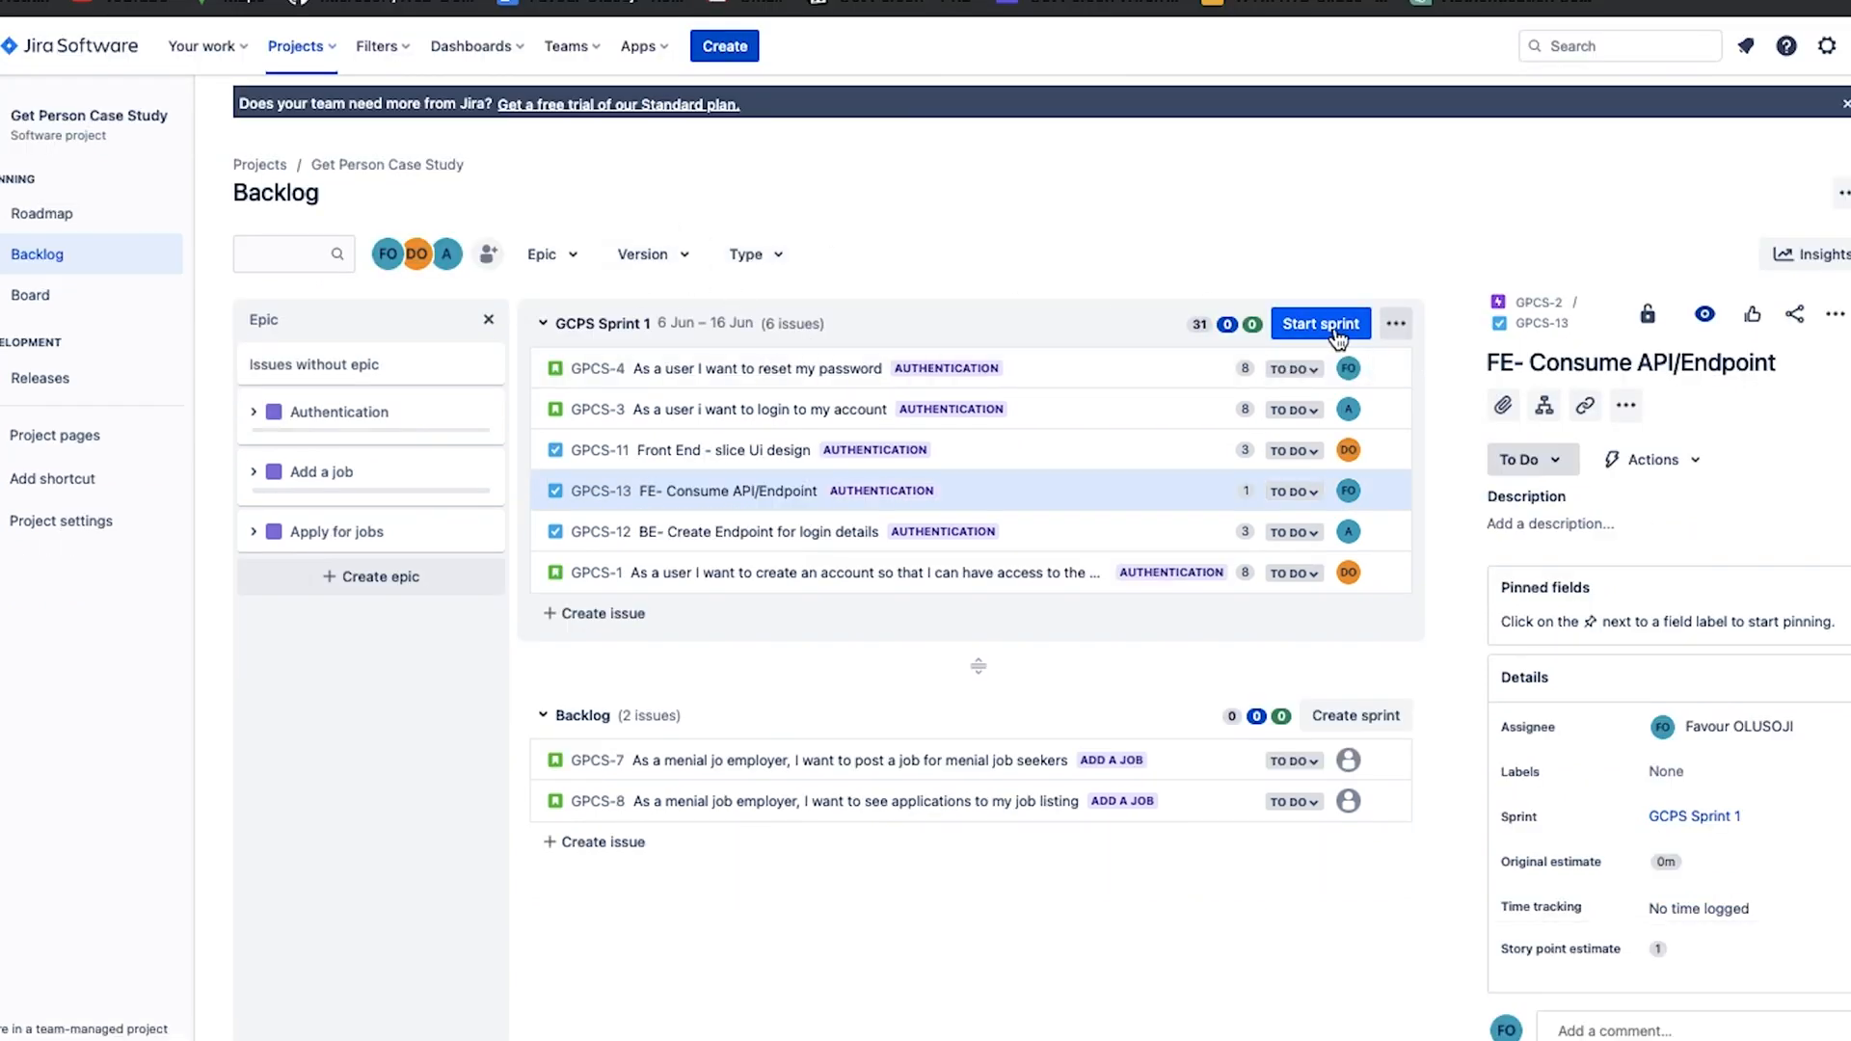
# Start GCPS Sprint 1 with the sprint goal "Our sprint goal is to complete development Authentication at the sprint".
pyautogui.click(1336, 328)
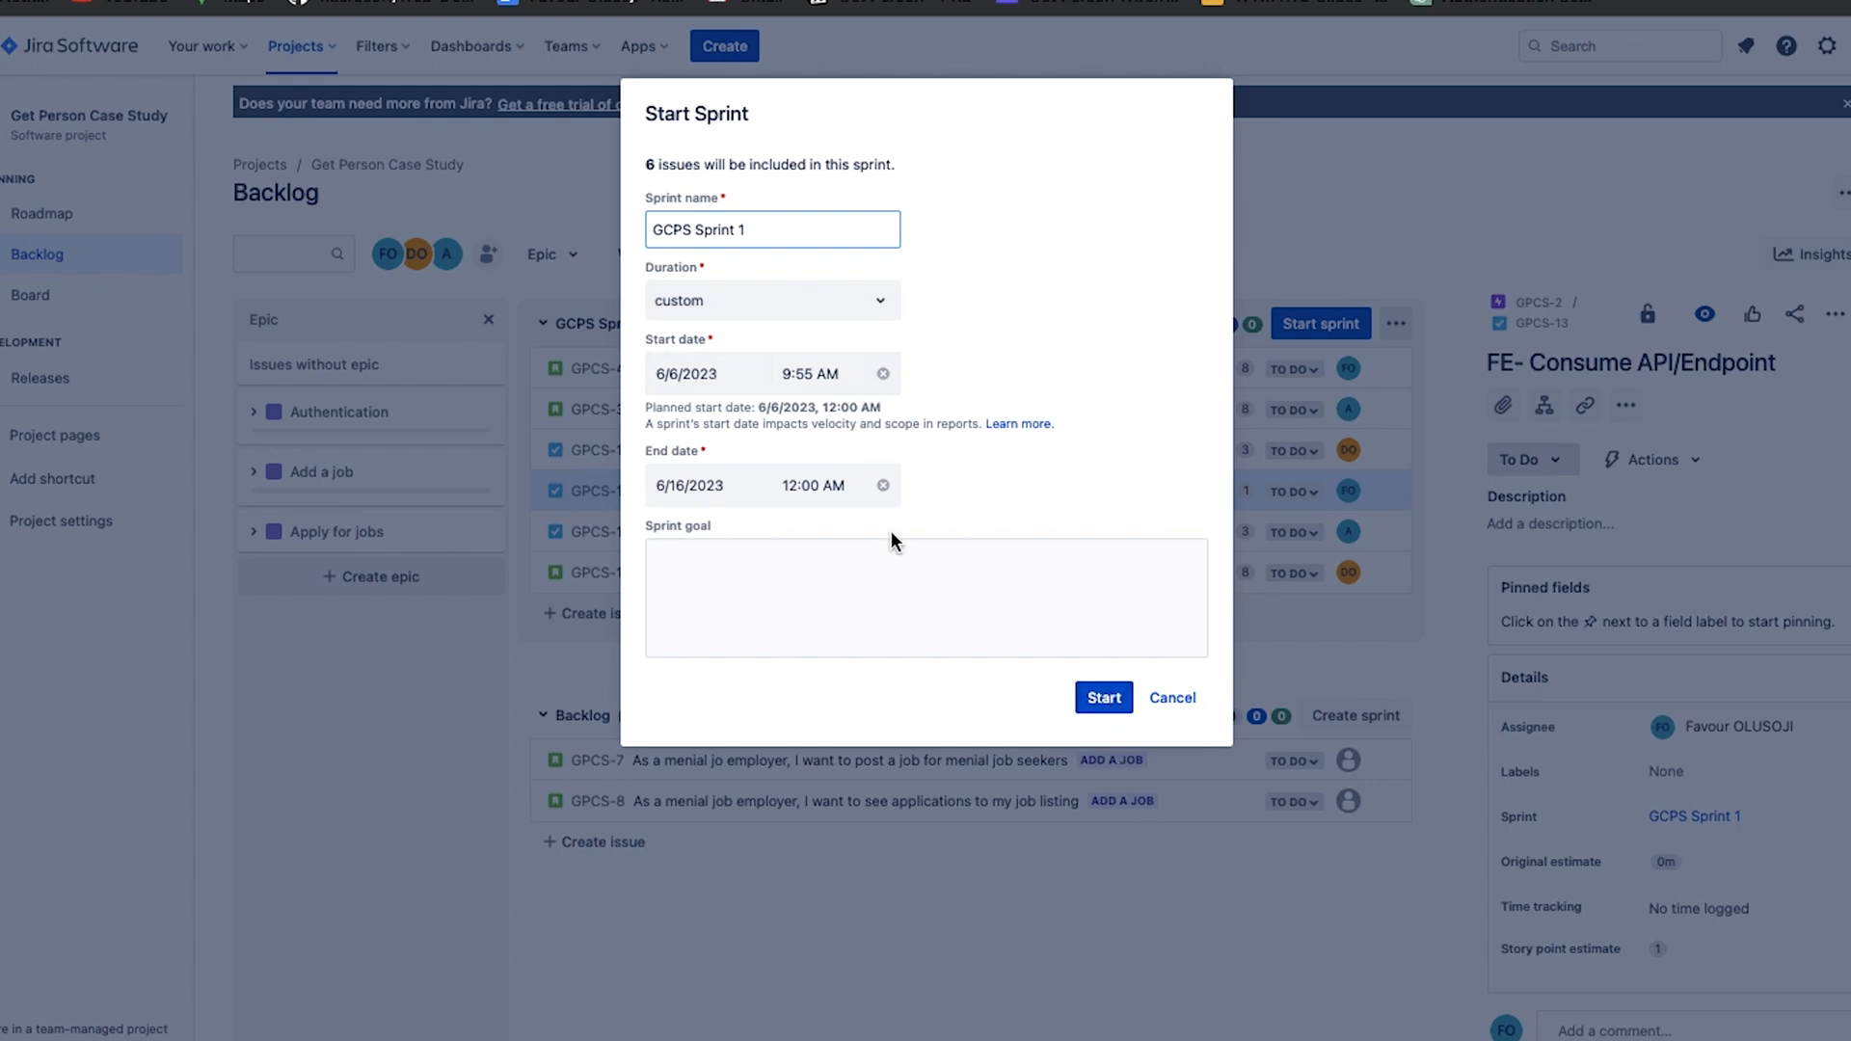
pyautogui.click(817, 575)
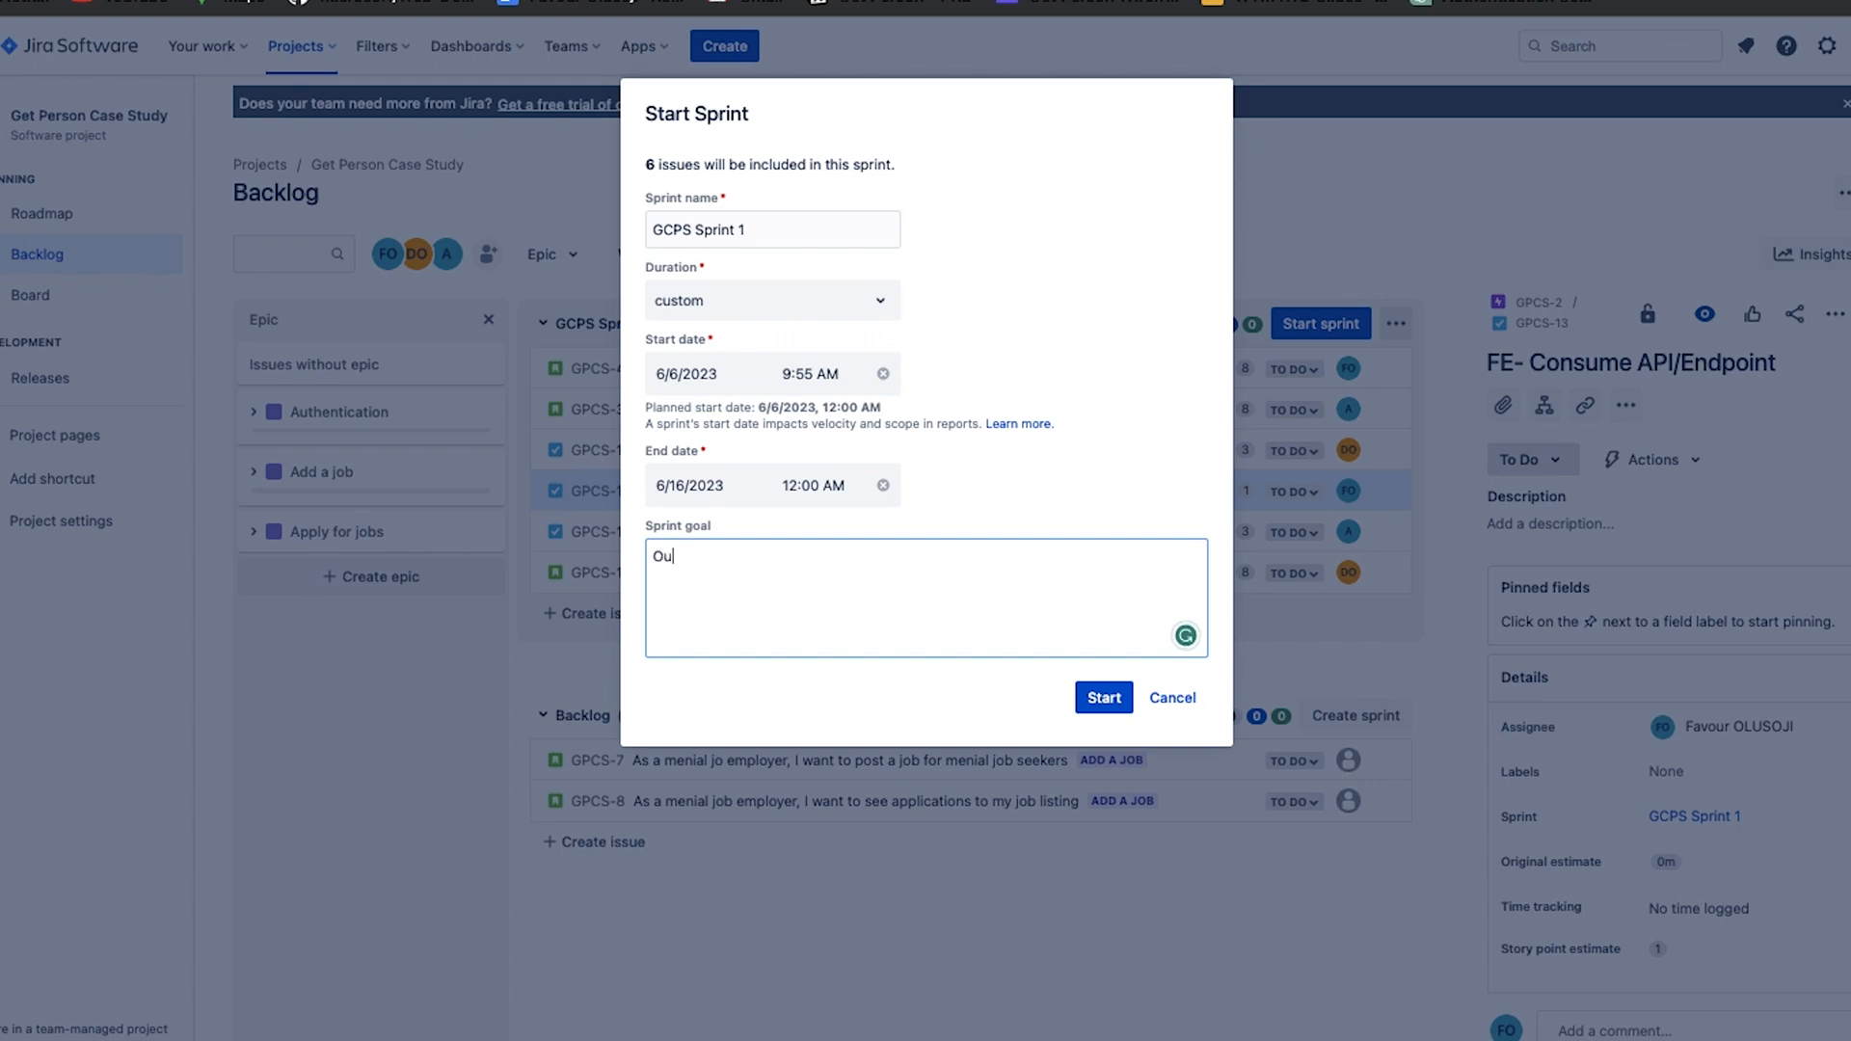
pyautogui.write('Our sprint goal is to compleyte')
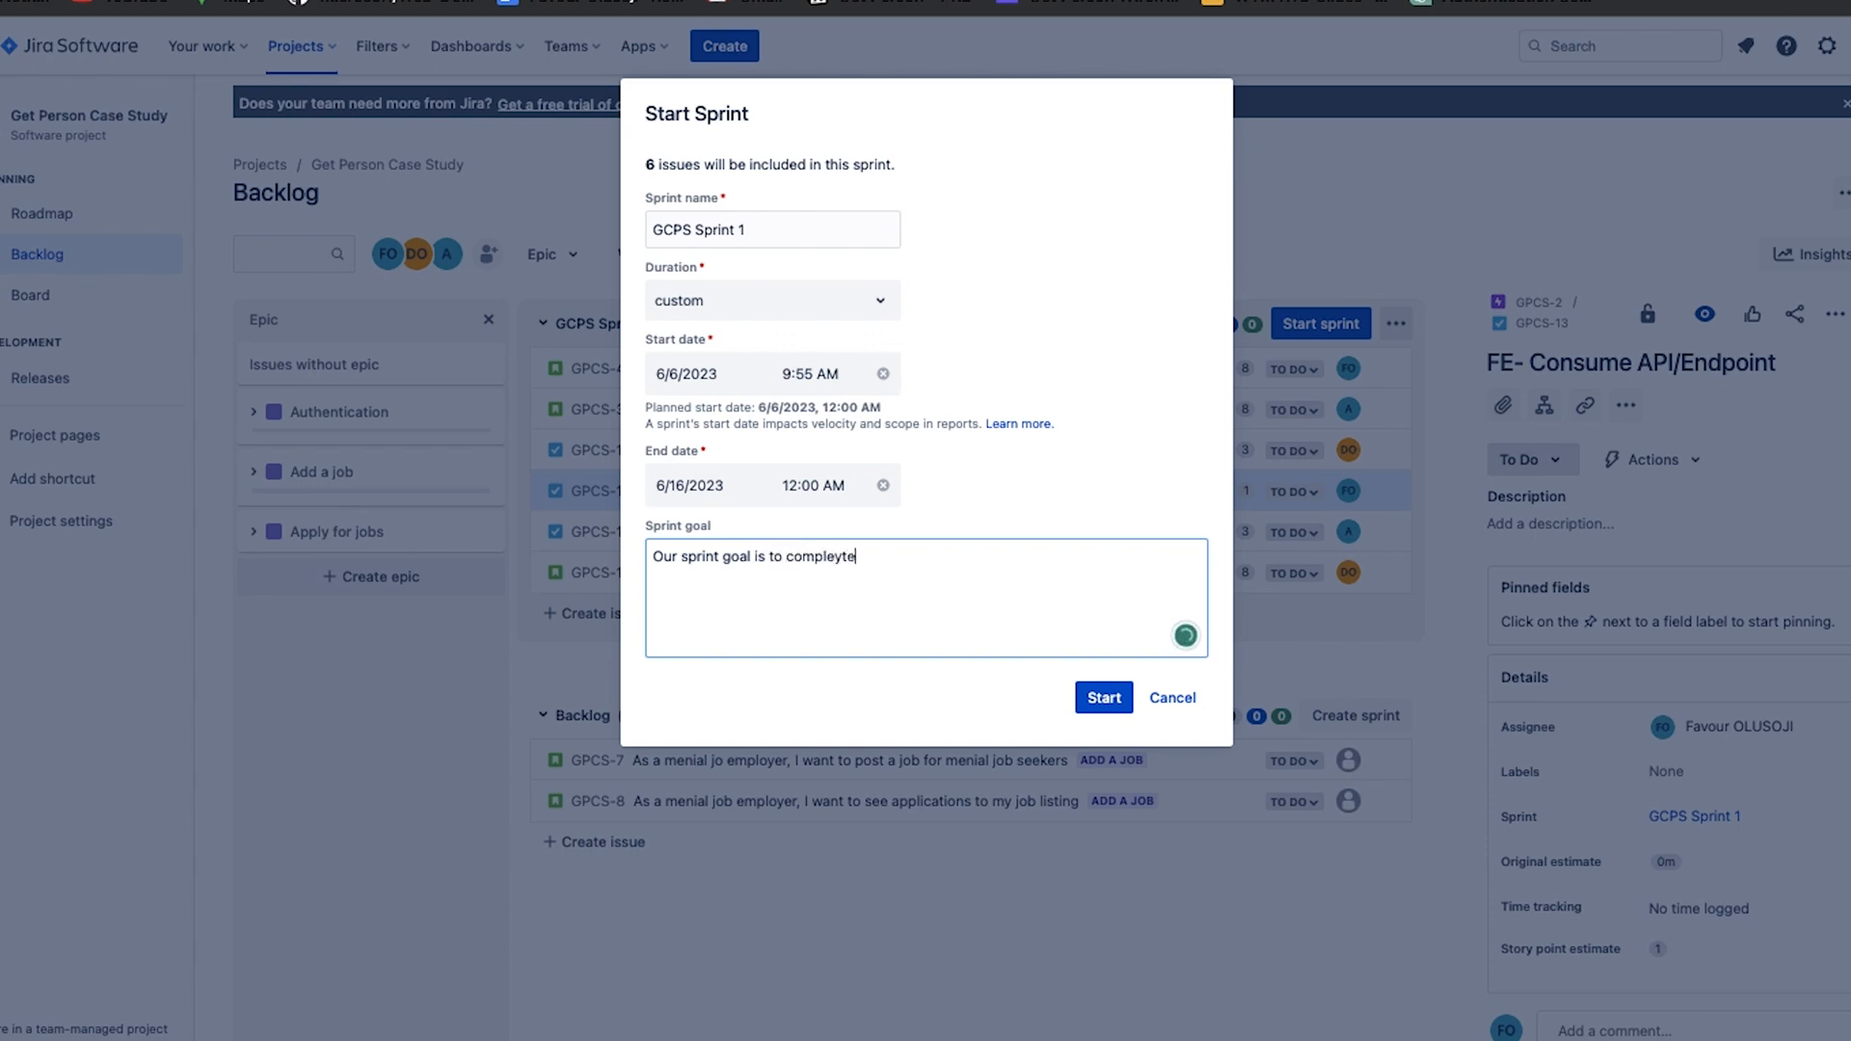
pyautogui.press('BackSpace')
pyautogui.write('te development Authentication a')
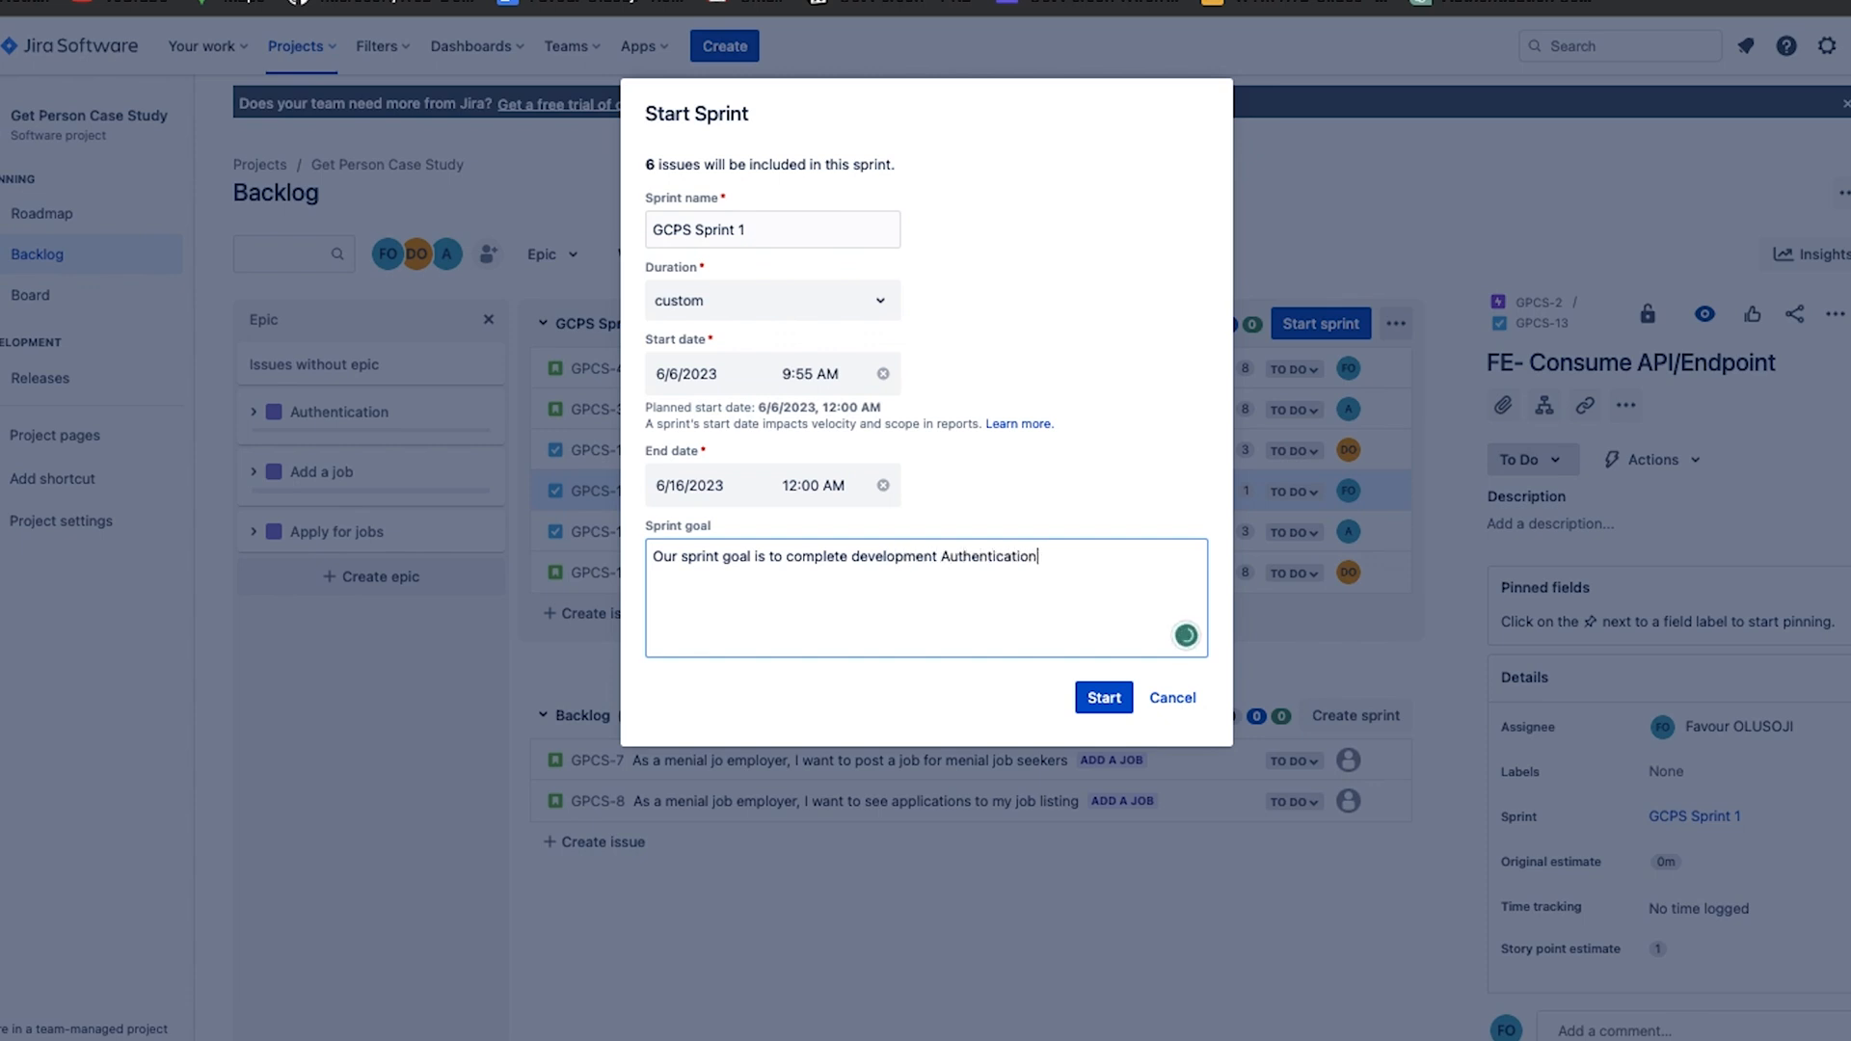
pyautogui.write('t the sprint')
pyautogui.click(1104, 696)
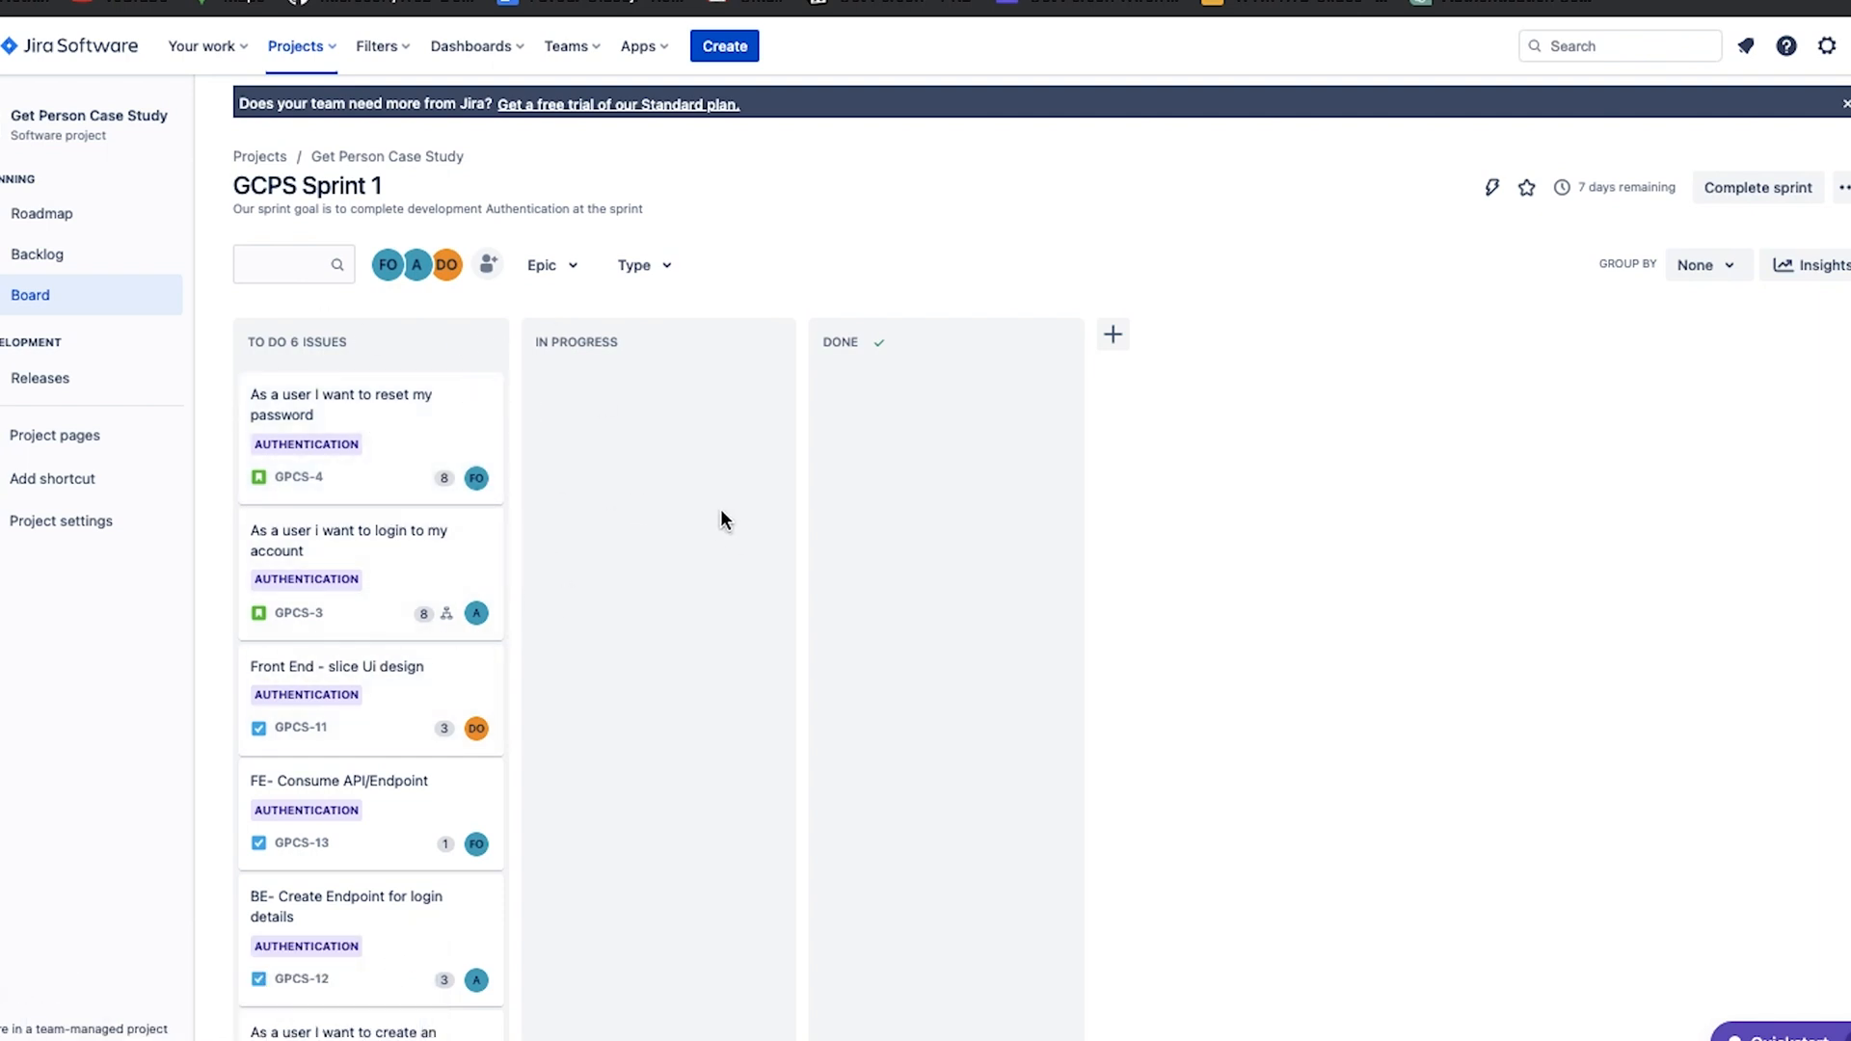
# Move the reset password story GPCS-4 from To Do to In Progress on the sprint board.
pyautogui.scroll(-3, 476, 546)
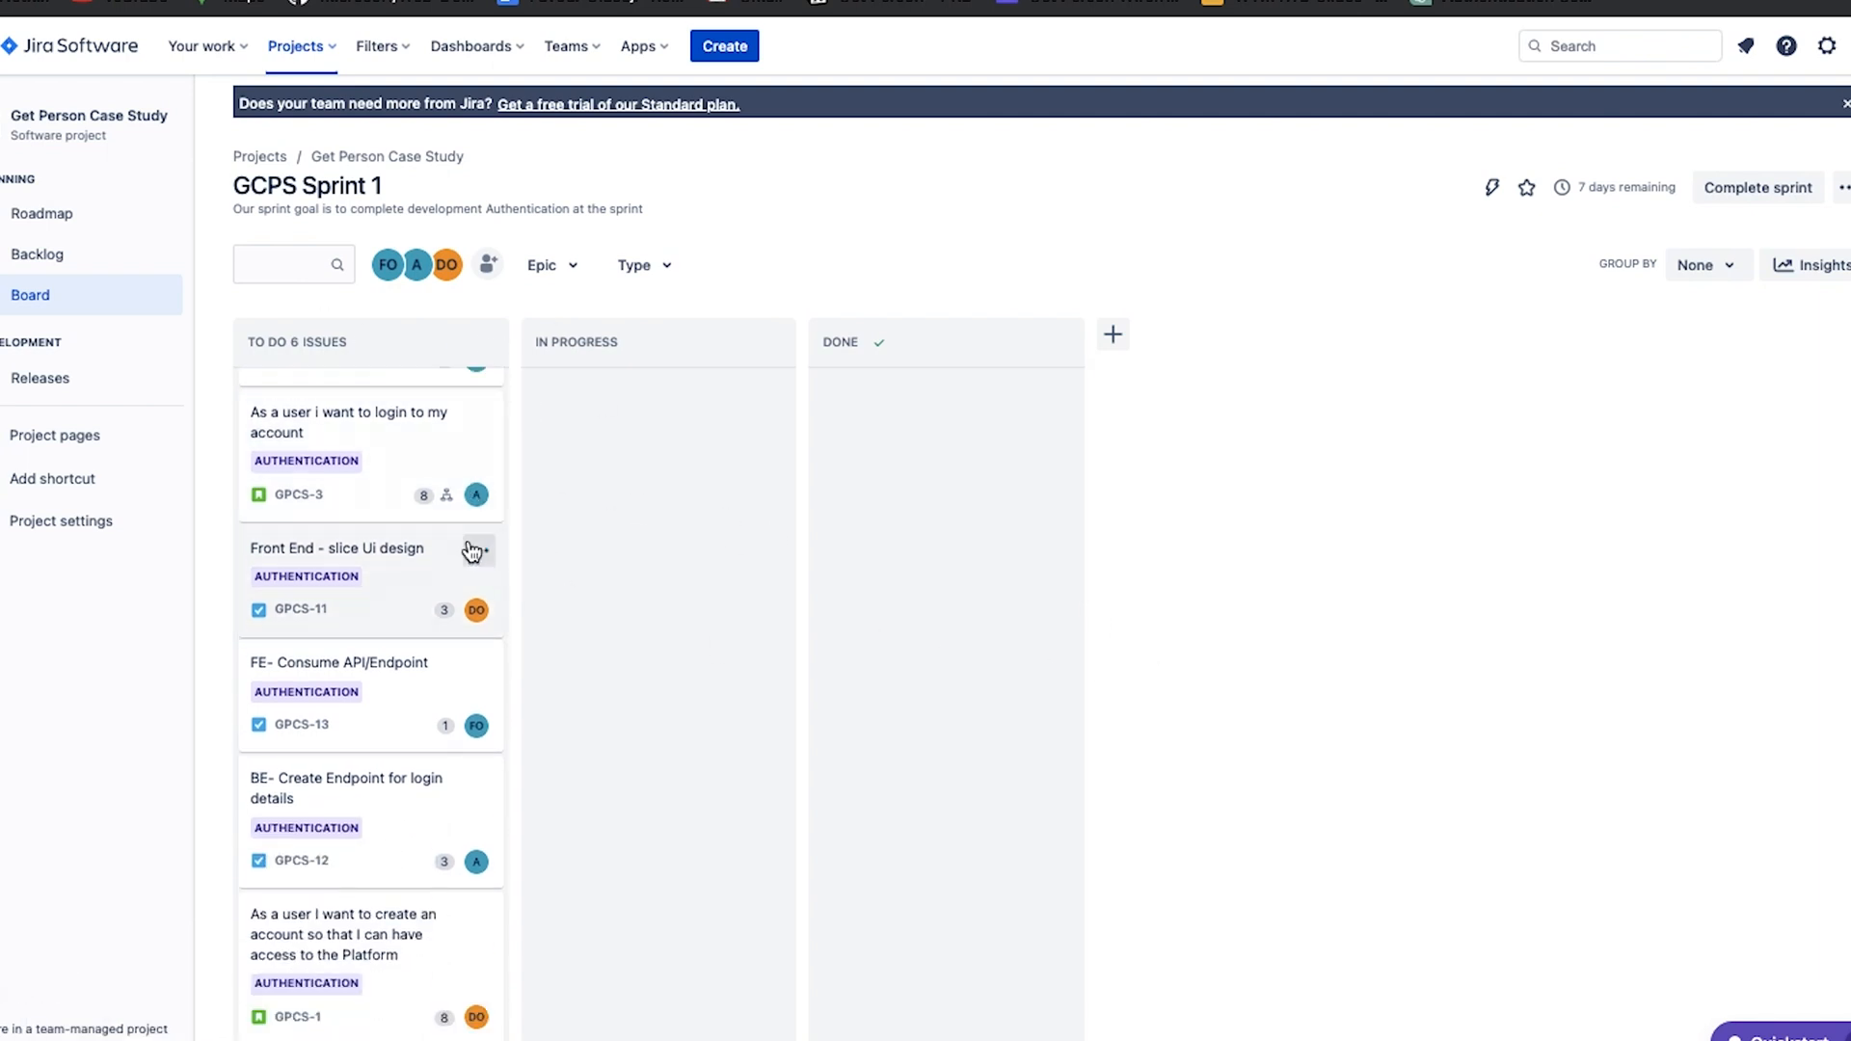
pyautogui.scroll(2, 471, 551)
pyautogui.scroll(1, 471, 551)
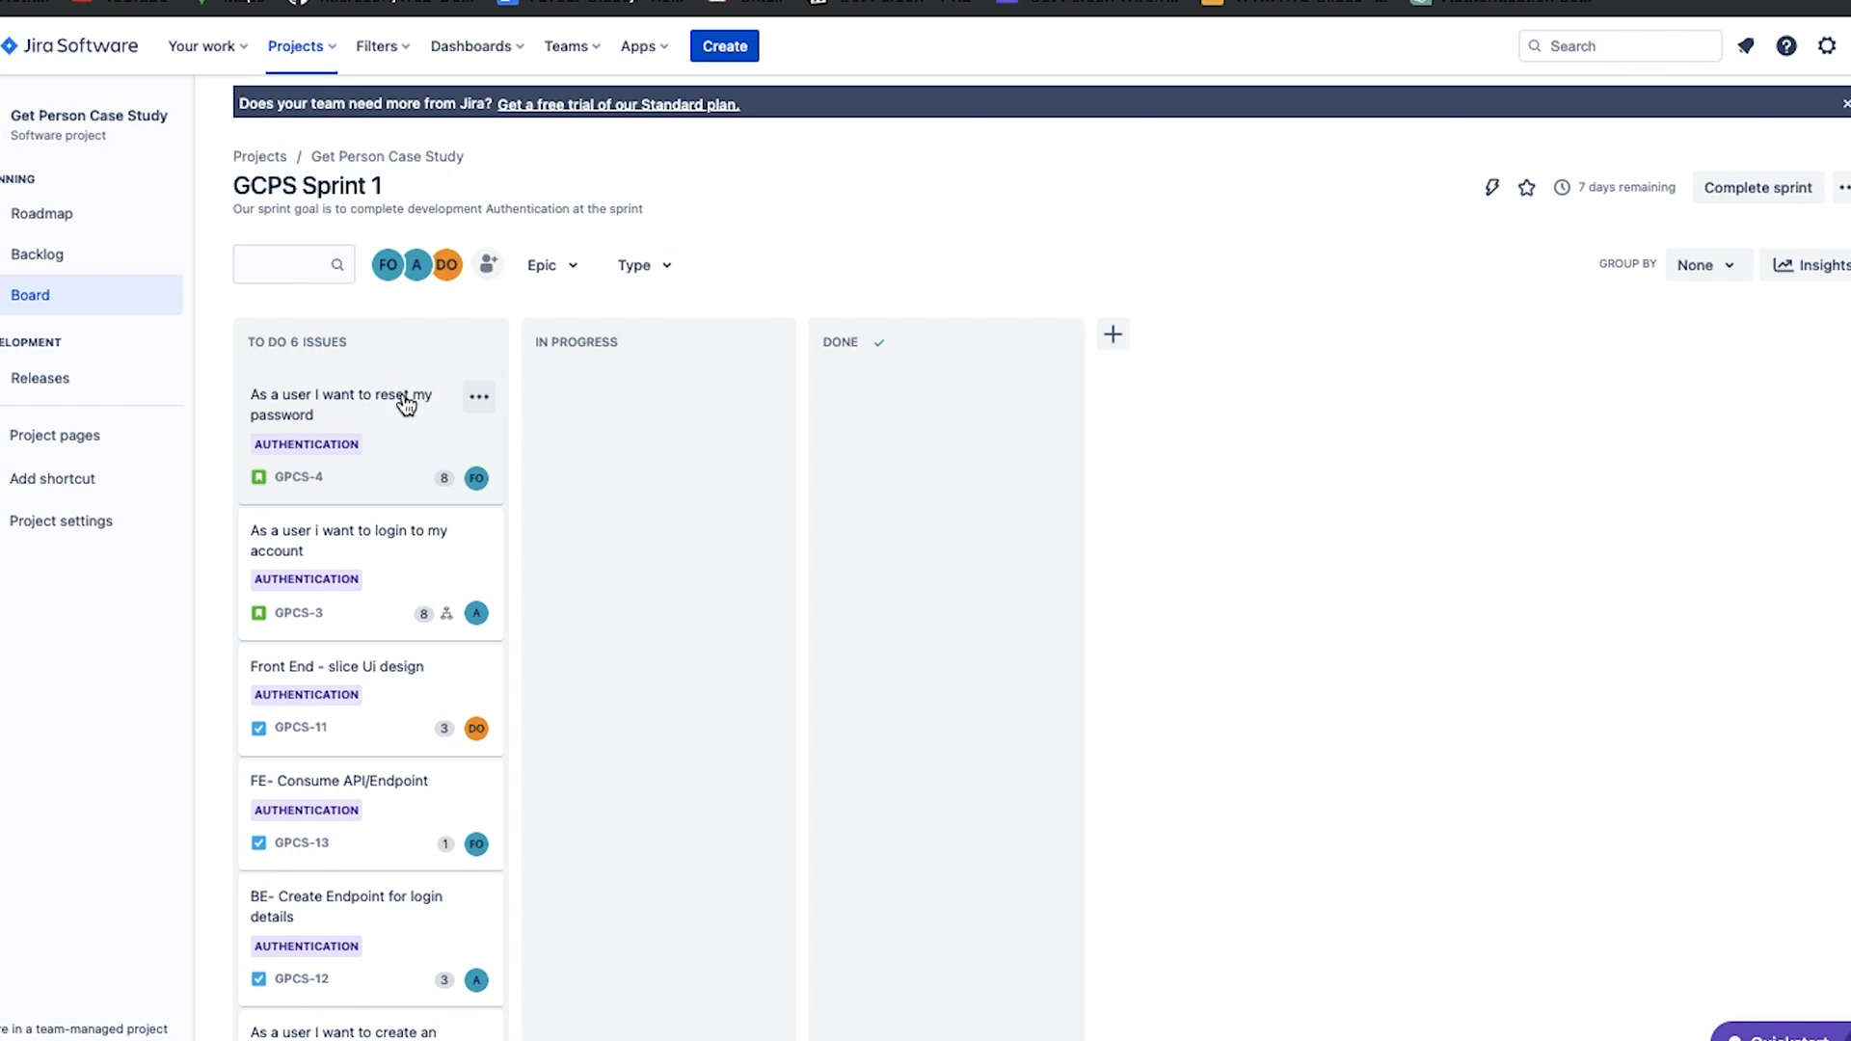
pyautogui.moveTo(413, 446); pyautogui.dragTo(703, 466)
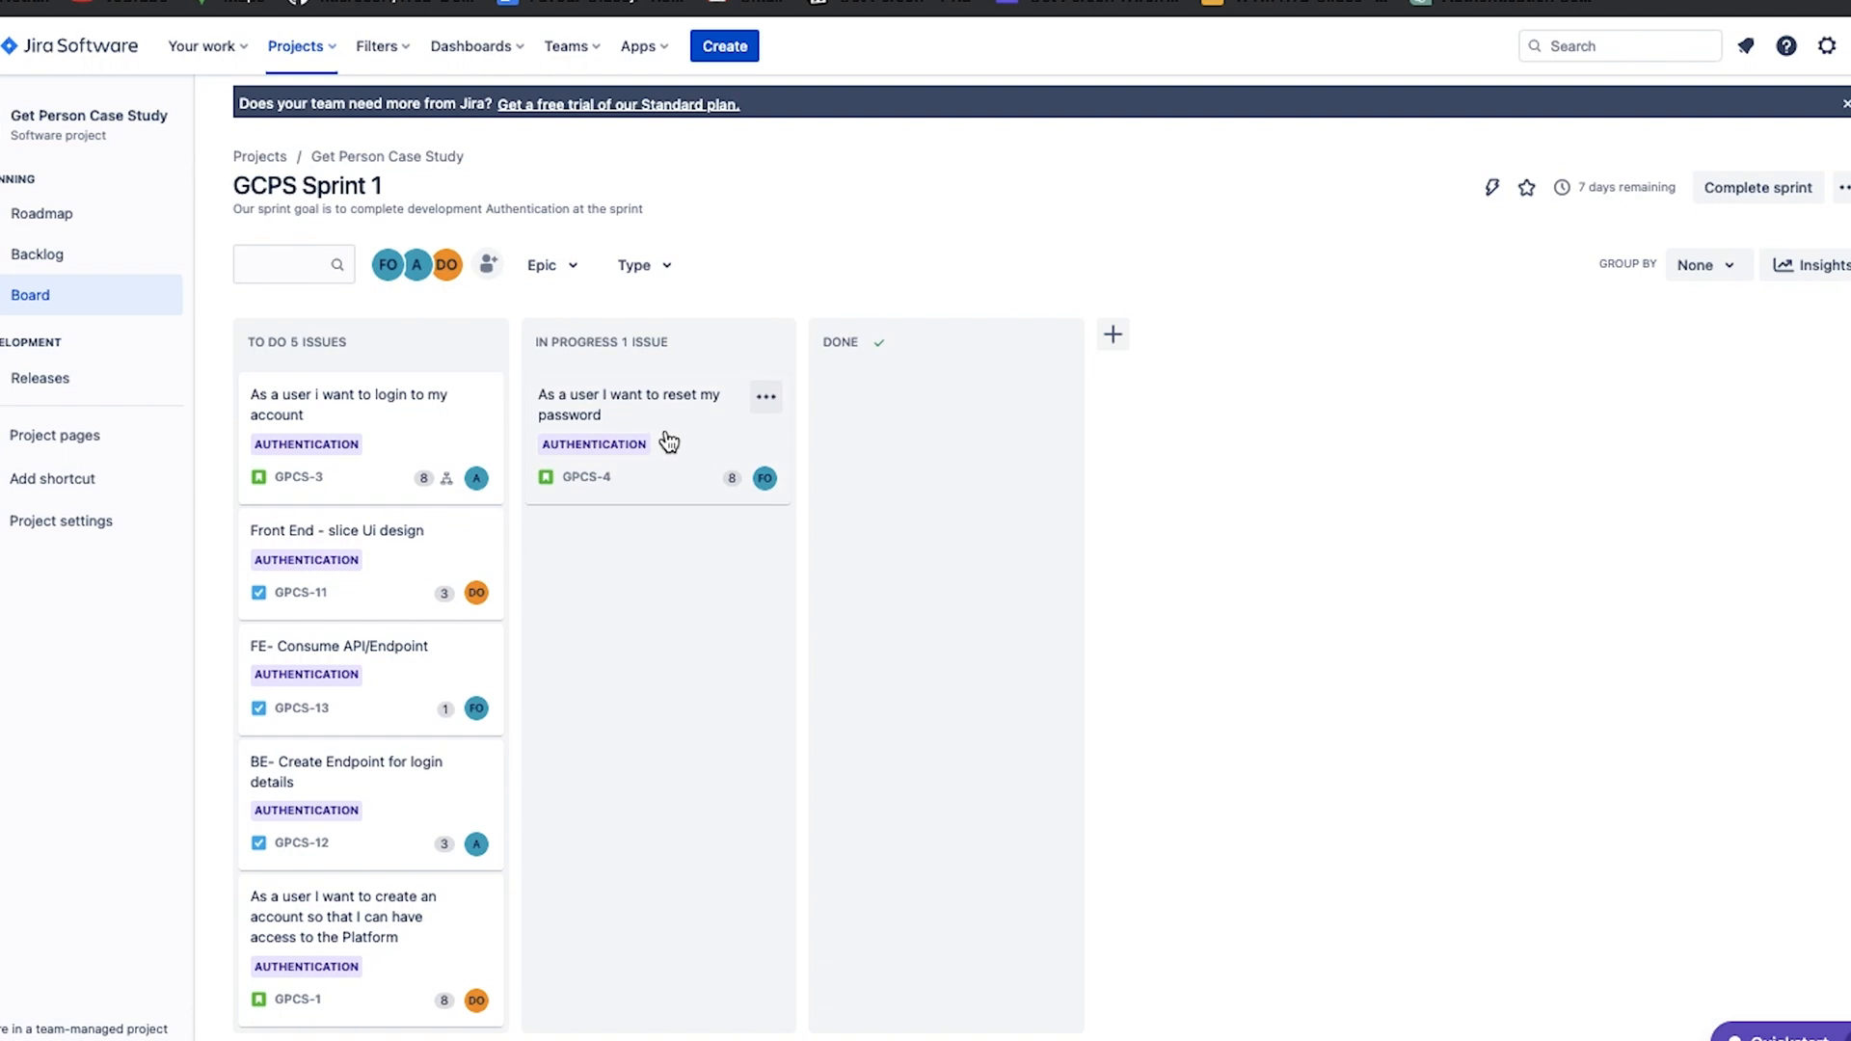
pyautogui.moveTo(681, 430)
pyautogui.mouseDown()
pyautogui.moveTo(981, 439)
pyautogui.moveTo(789, 431)
pyautogui.moveTo(668, 449)
pyautogui.mouseUp()
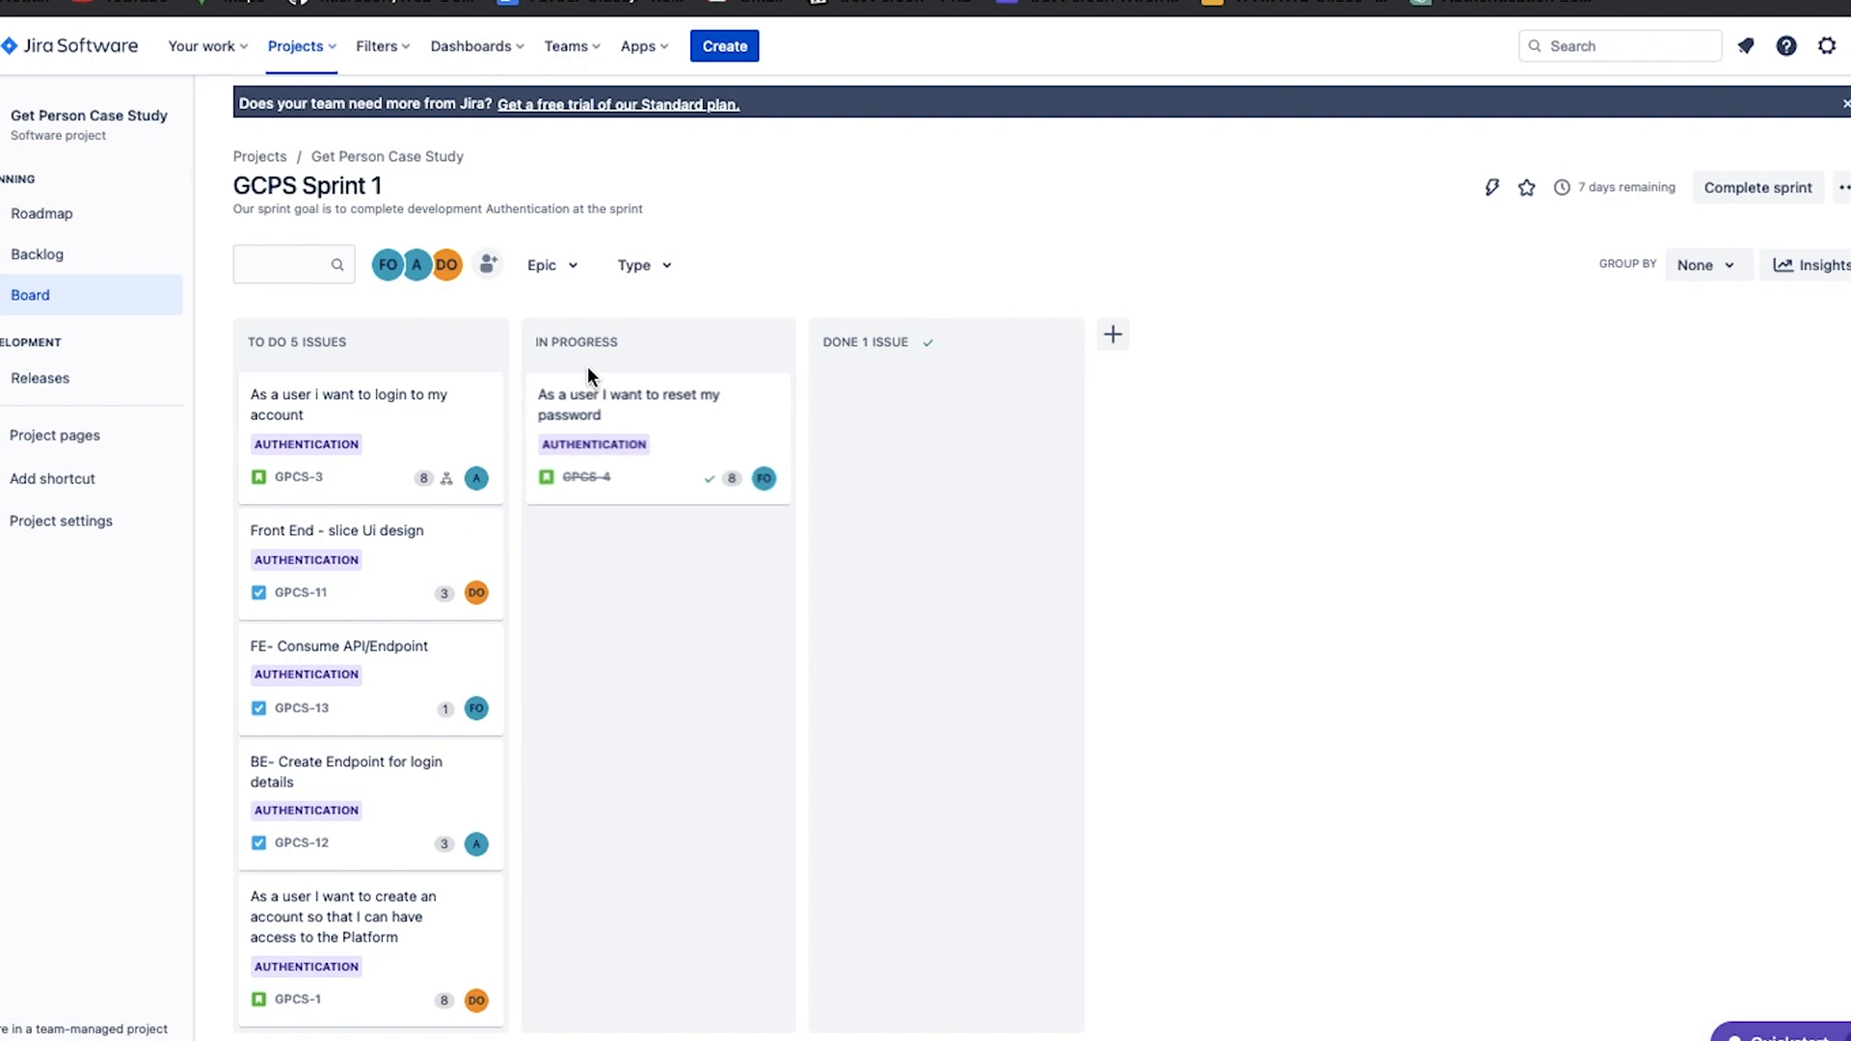
# Add a new column named TESTING to the sprint board.
pyautogui.click(1114, 336)
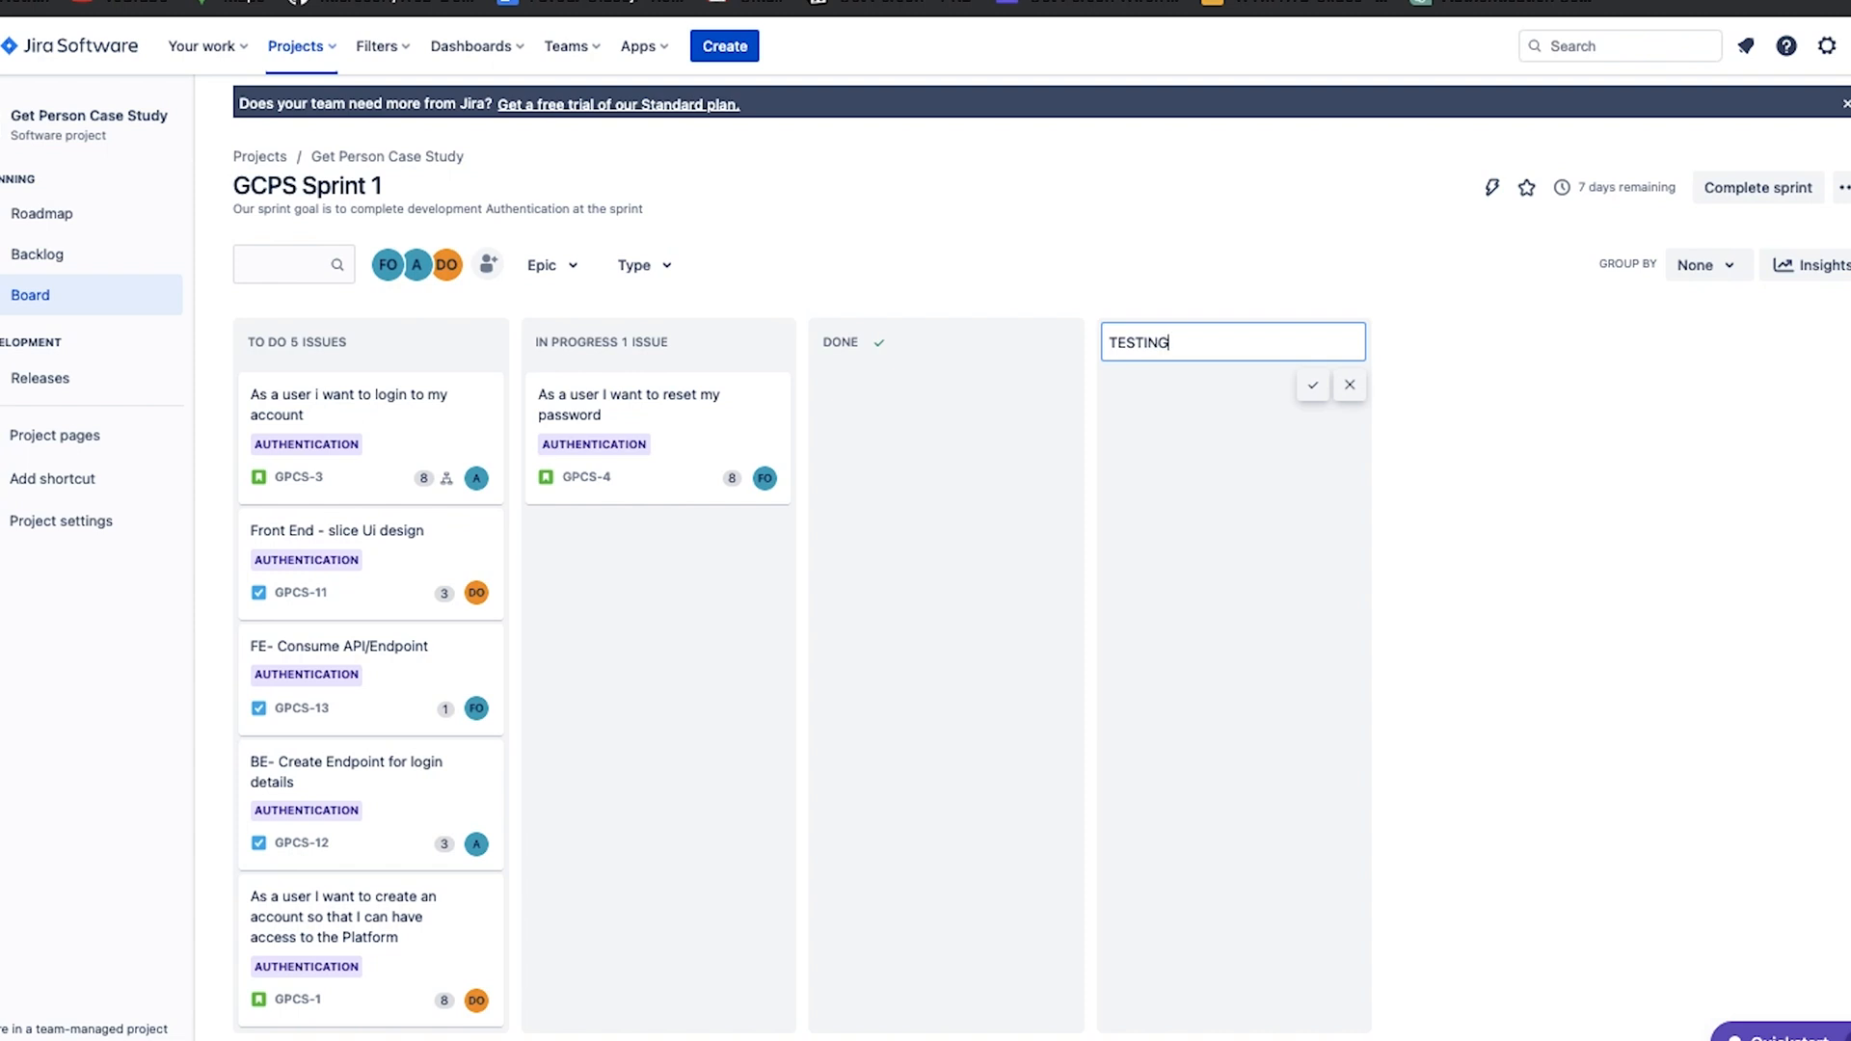
pyautogui.click(1313, 385)
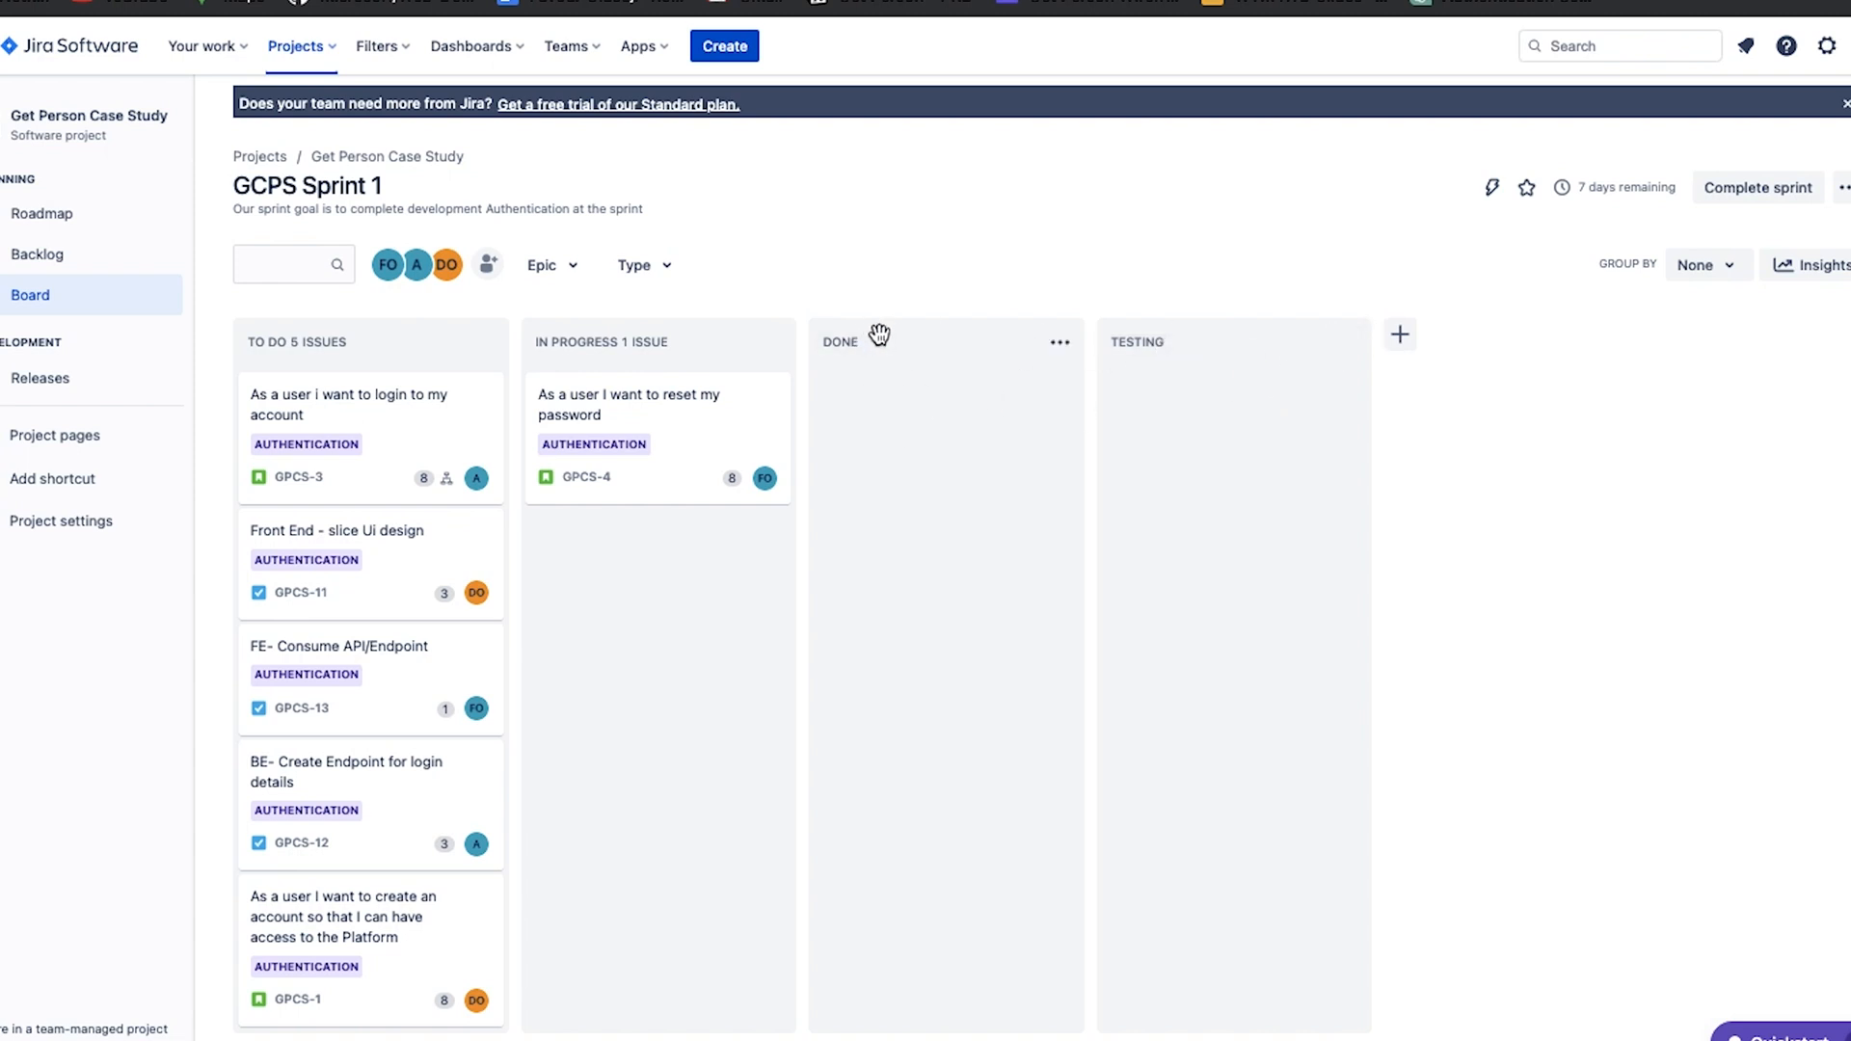
pyautogui.click(1063, 346)
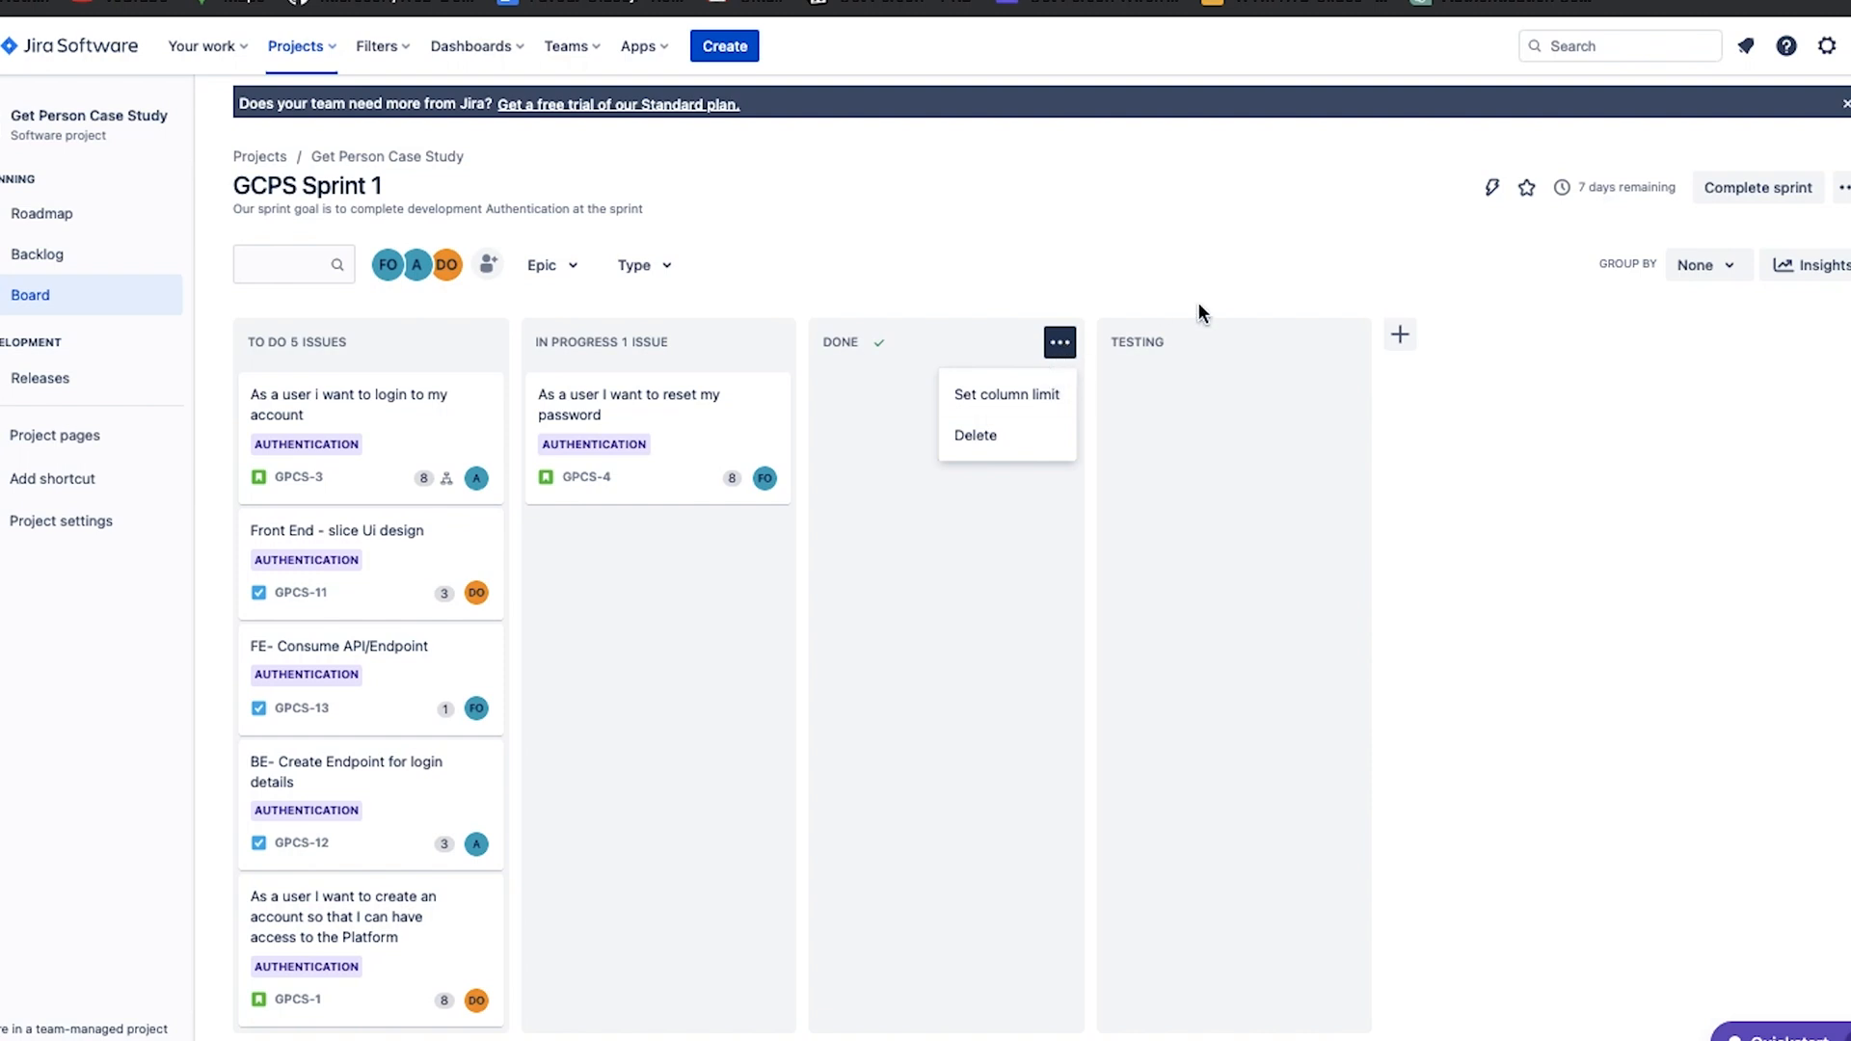
pyautogui.click(1347, 342)
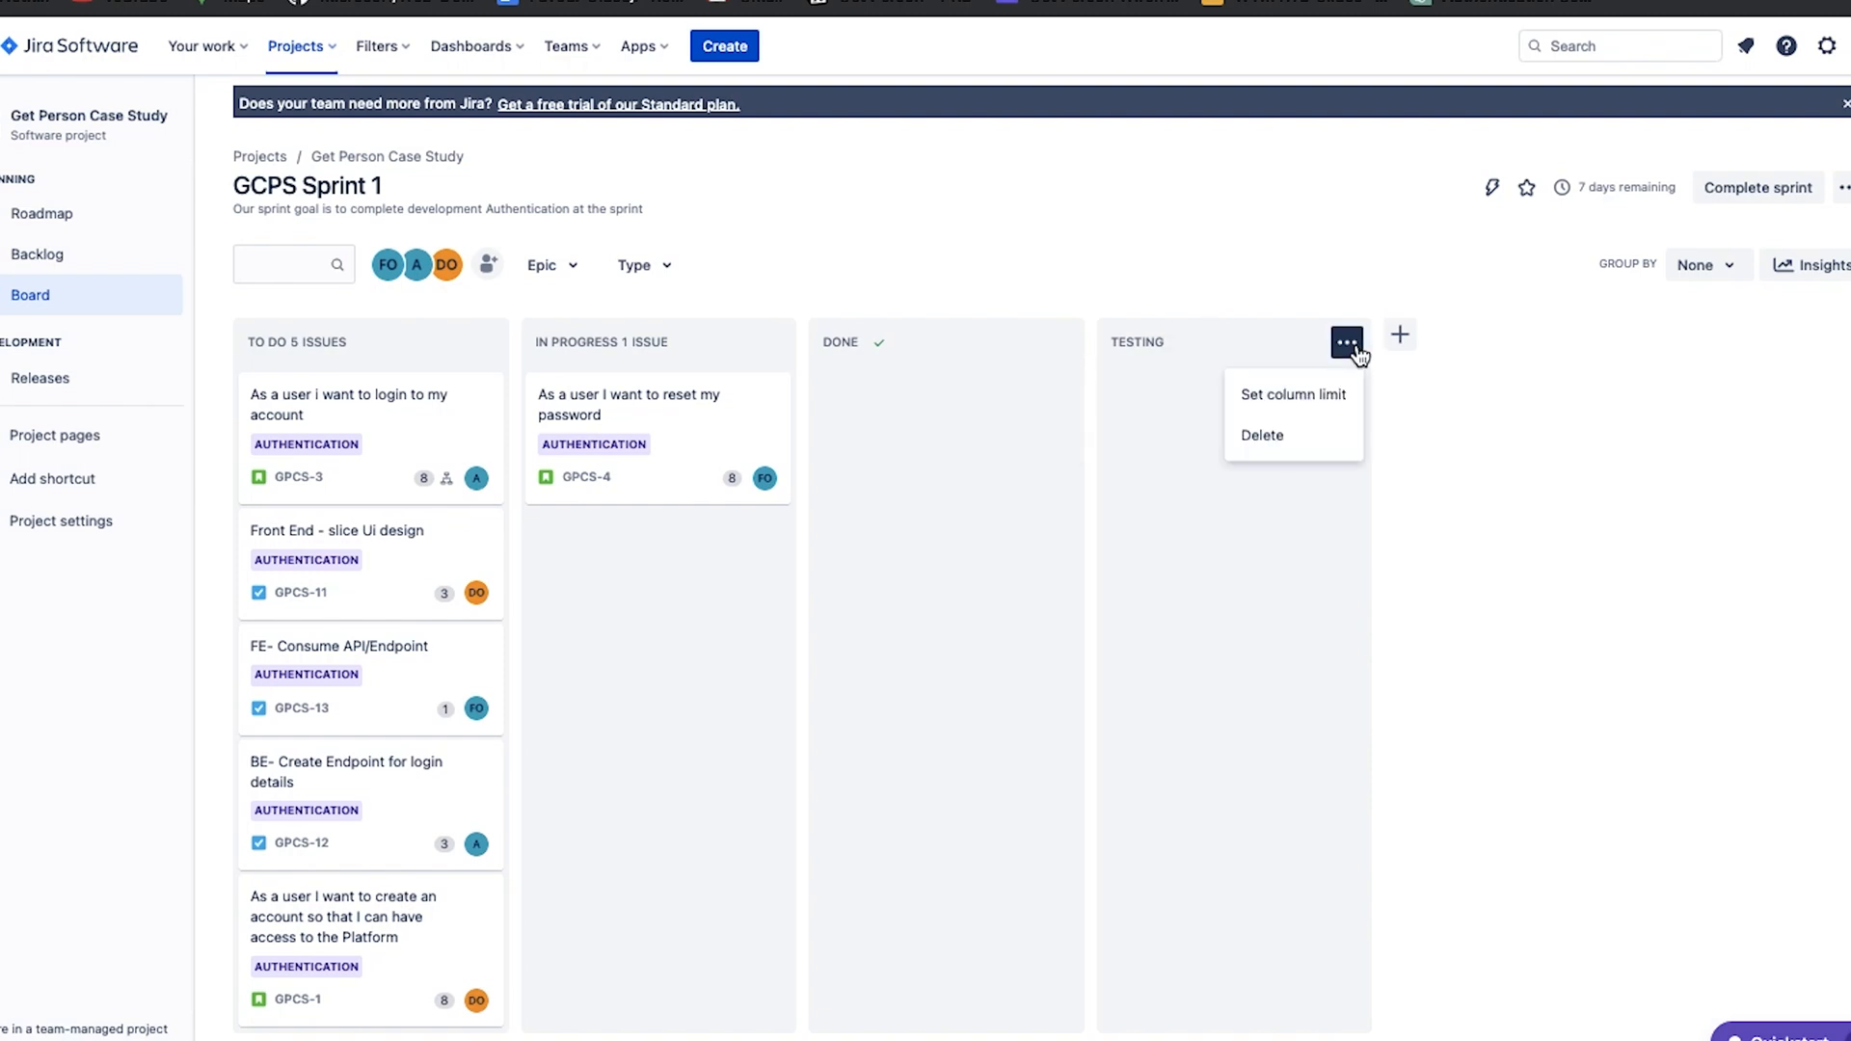
pyautogui.click(1311, 392)
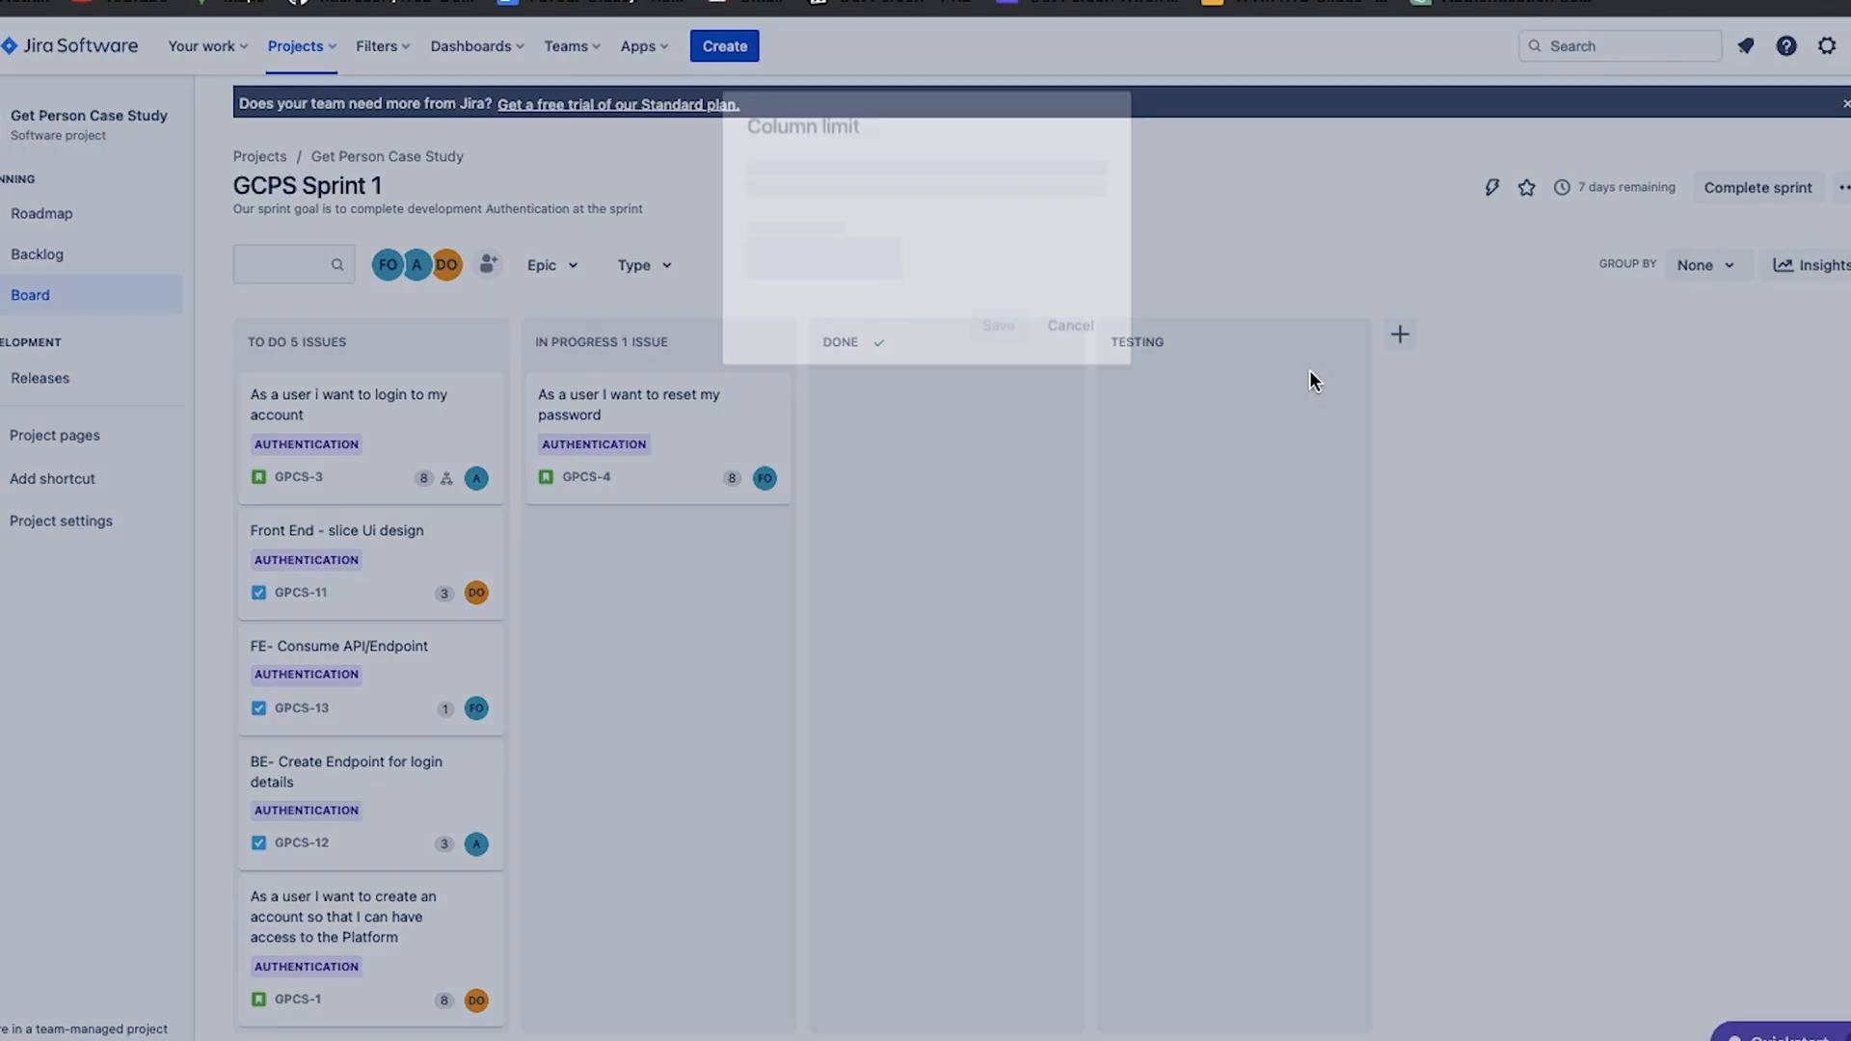
pyautogui.click(996, 311)
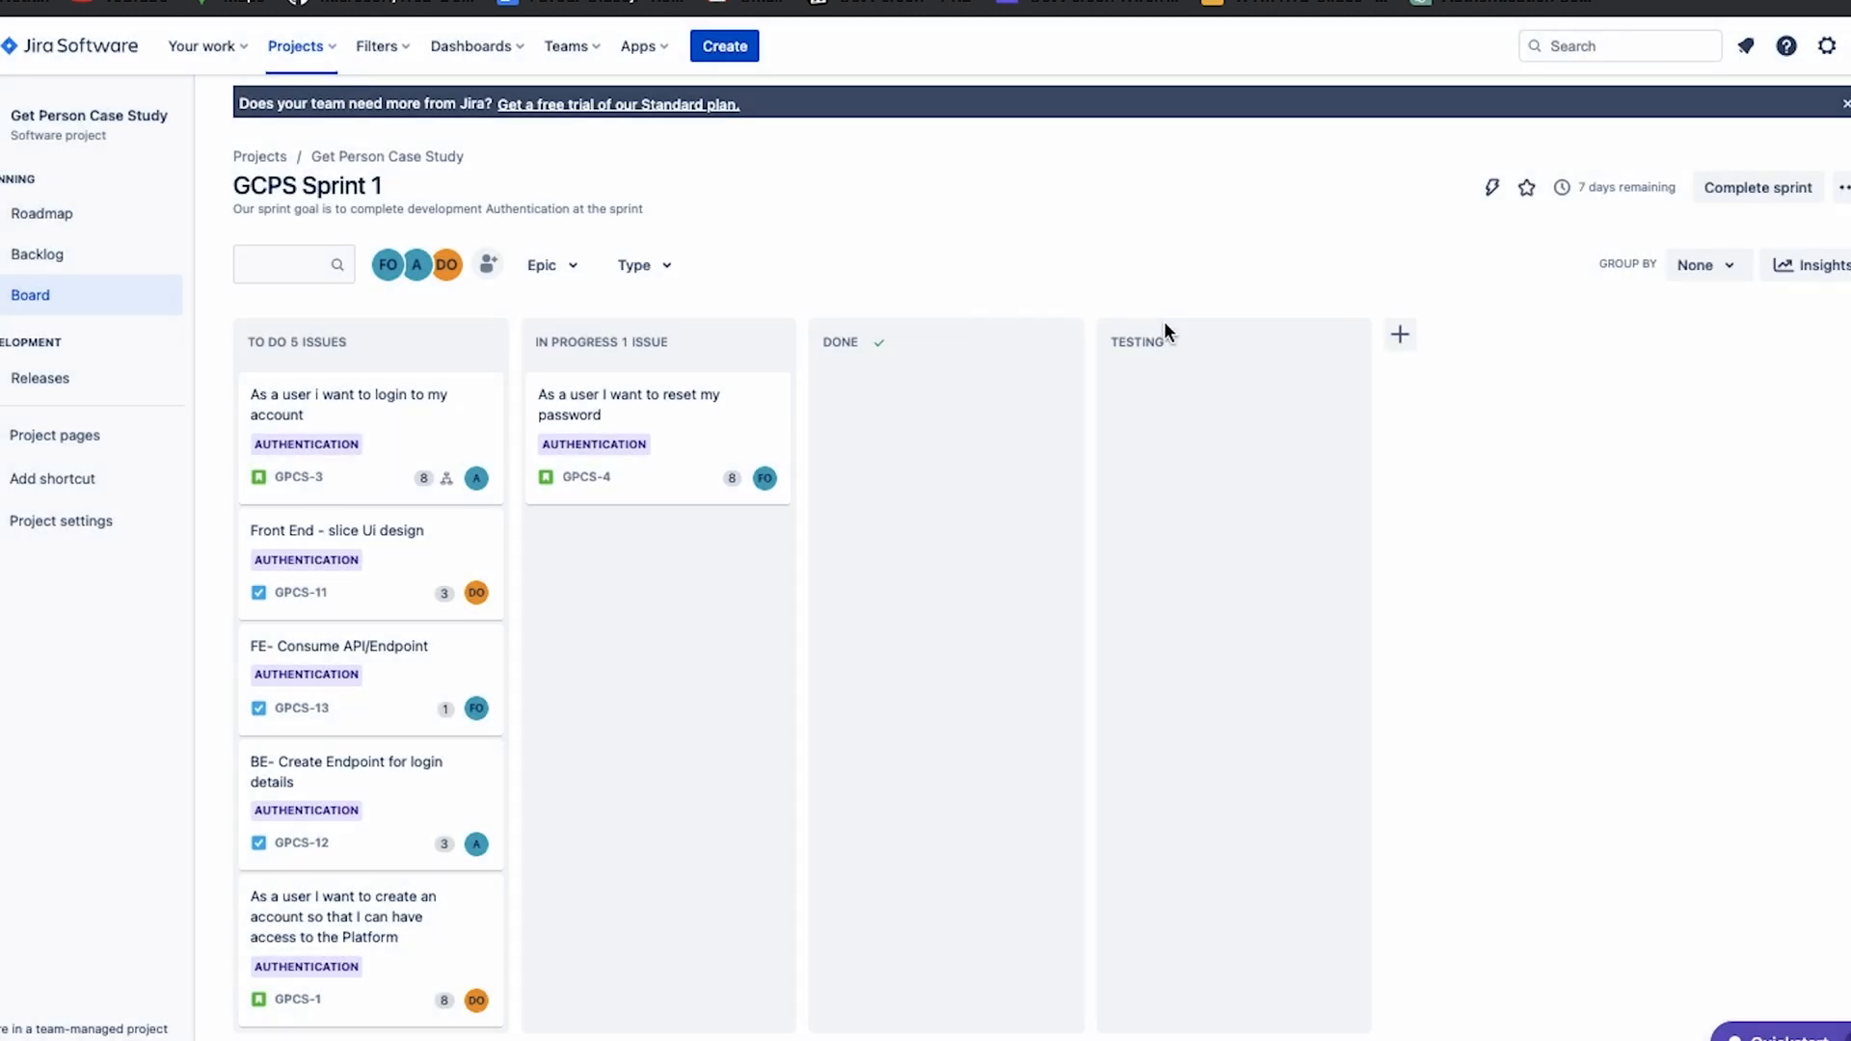
# Place the TESTING column between In Progress and Done, and move the issues GPCS-4 and GPCS-13 into it.
pyautogui.moveTo(1170, 343); pyautogui.dragTo(848, 331)
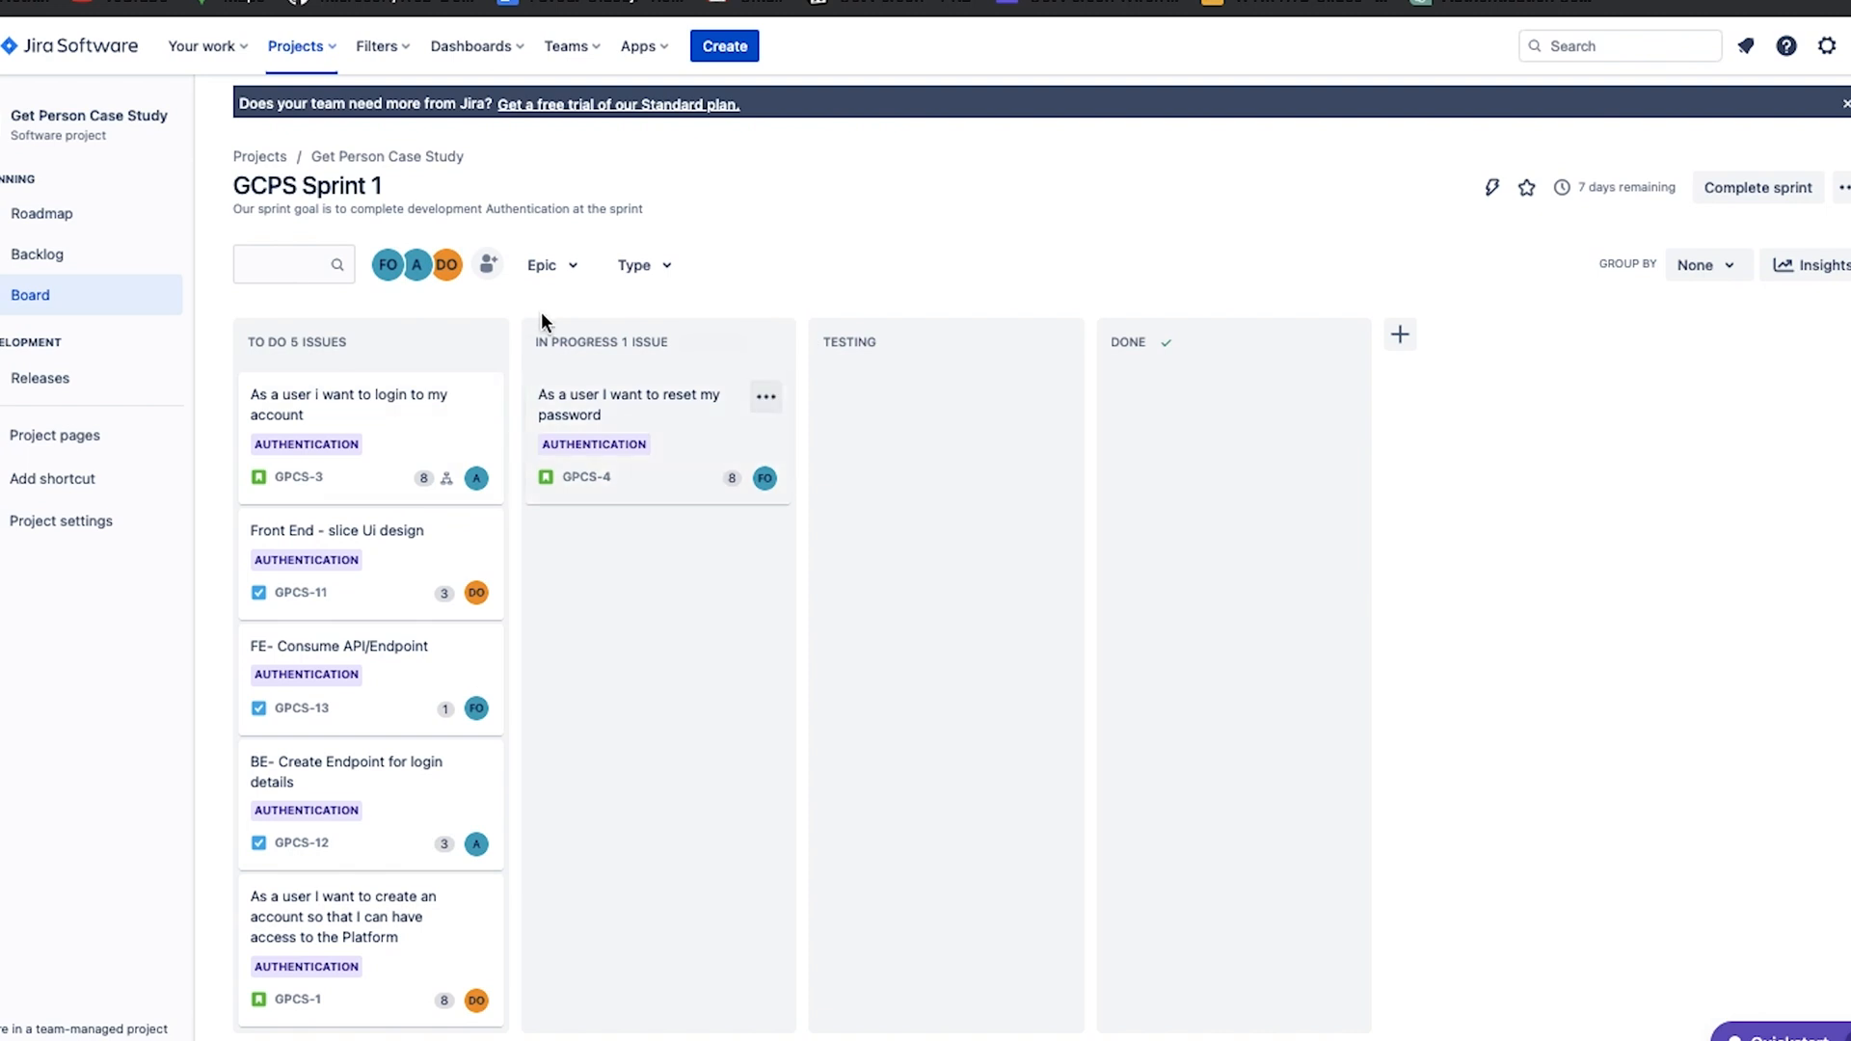
pyautogui.moveTo(706, 427); pyautogui.dragTo(960, 397)
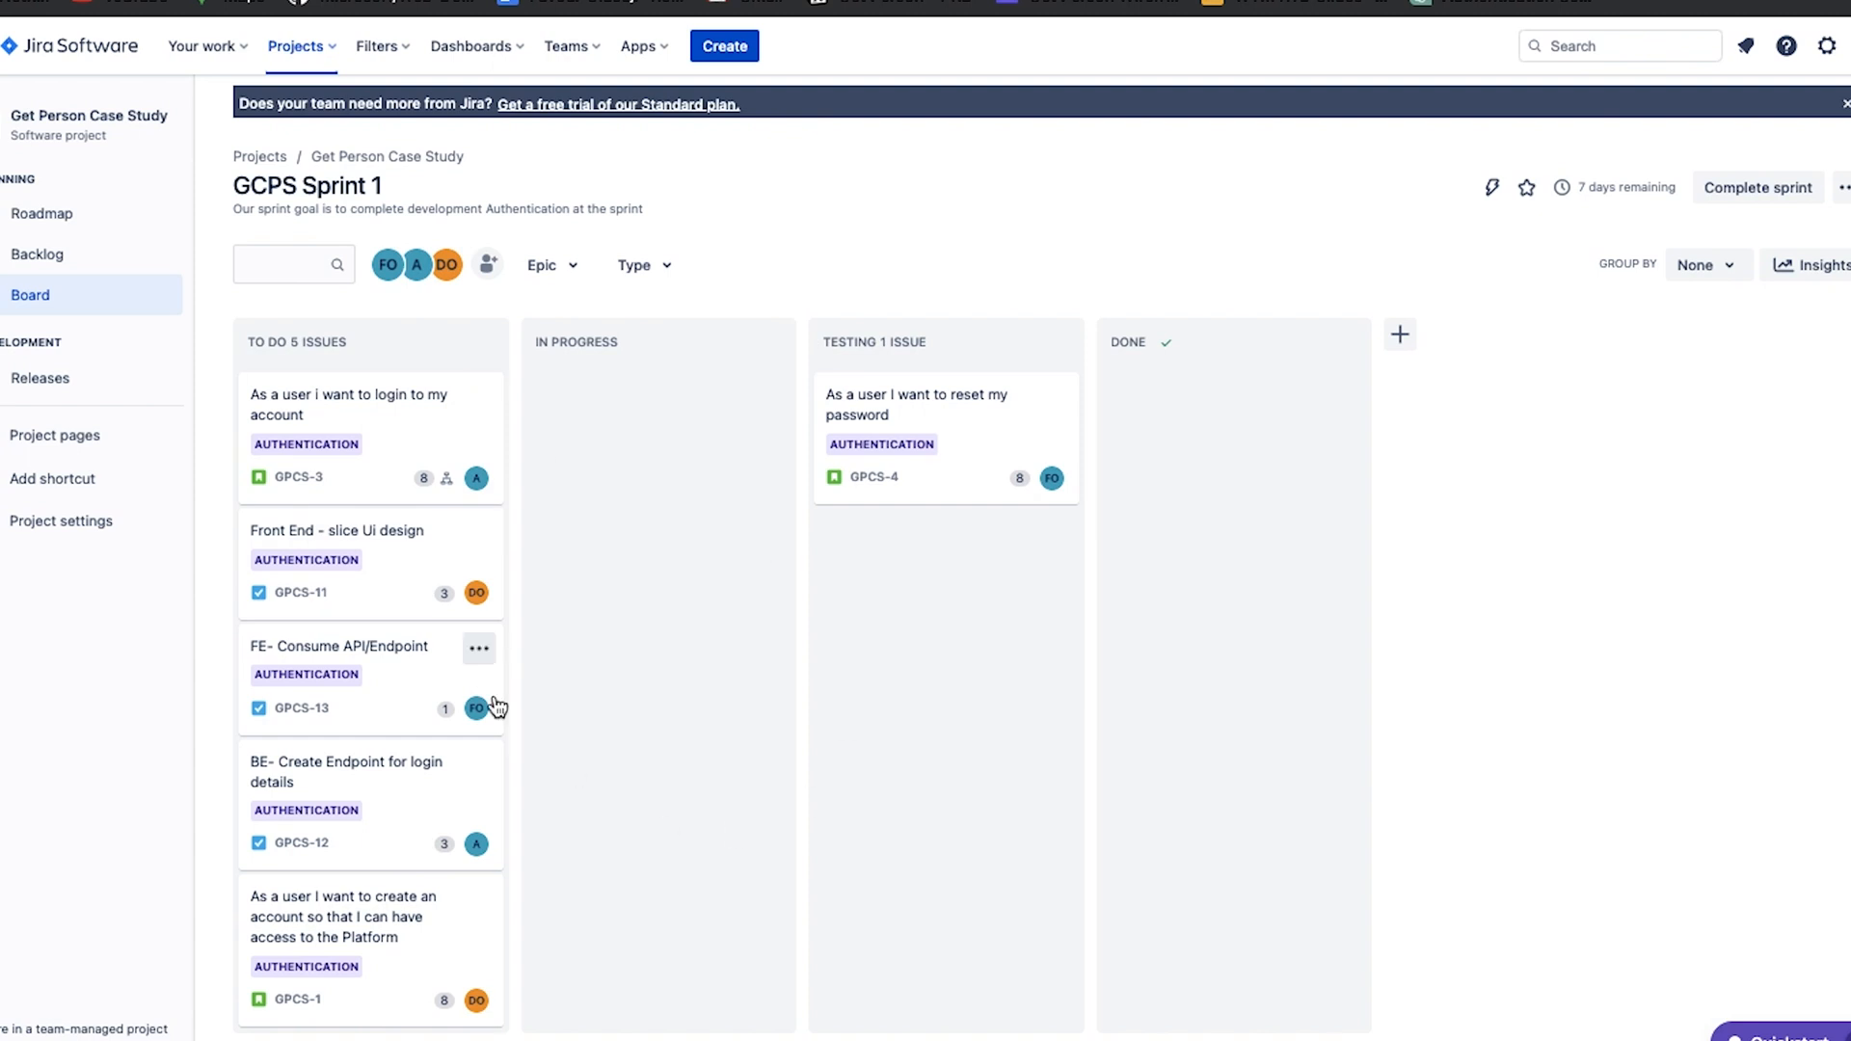
pyautogui.moveTo(428, 684); pyautogui.dragTo(983, 714)
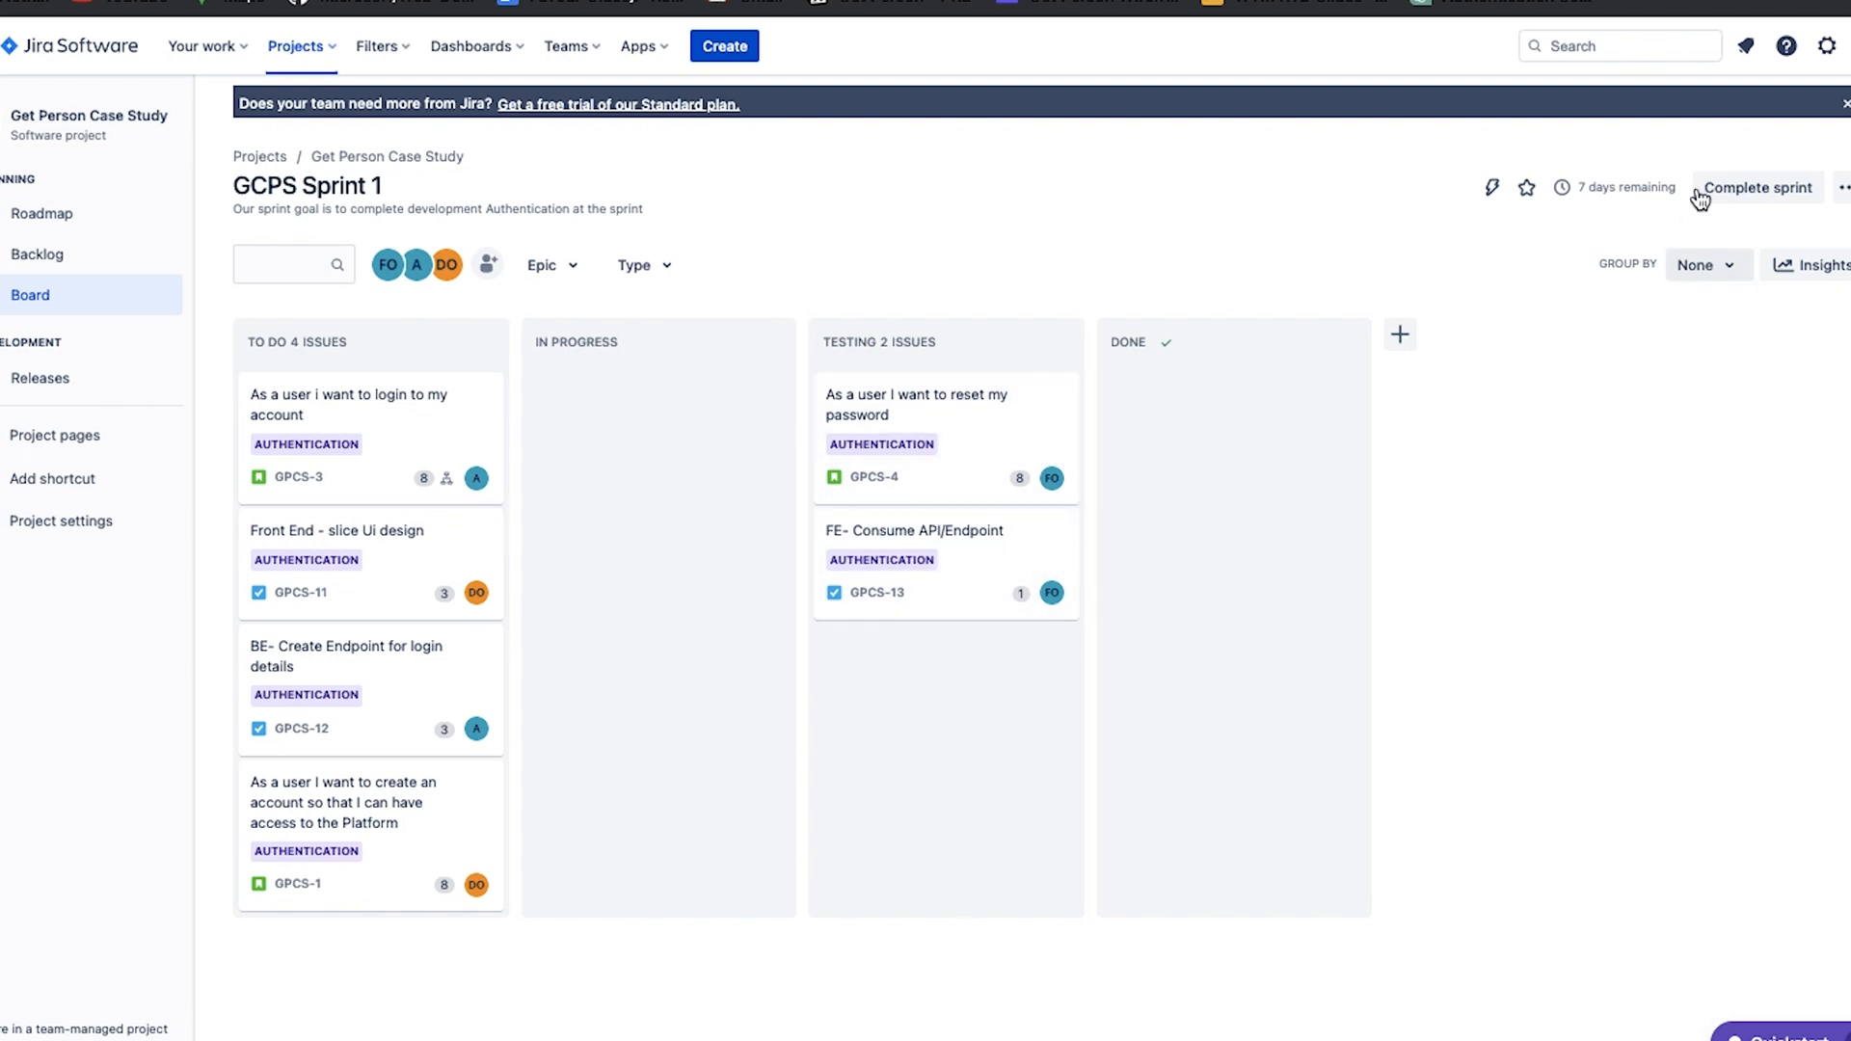
# Complete GCPS Sprint 1 from the backlog, moving the open issues to a new sprint and without creating a retrospective page.
pyautogui.moveTo(1600, 181)
pyautogui.click(44, 272)
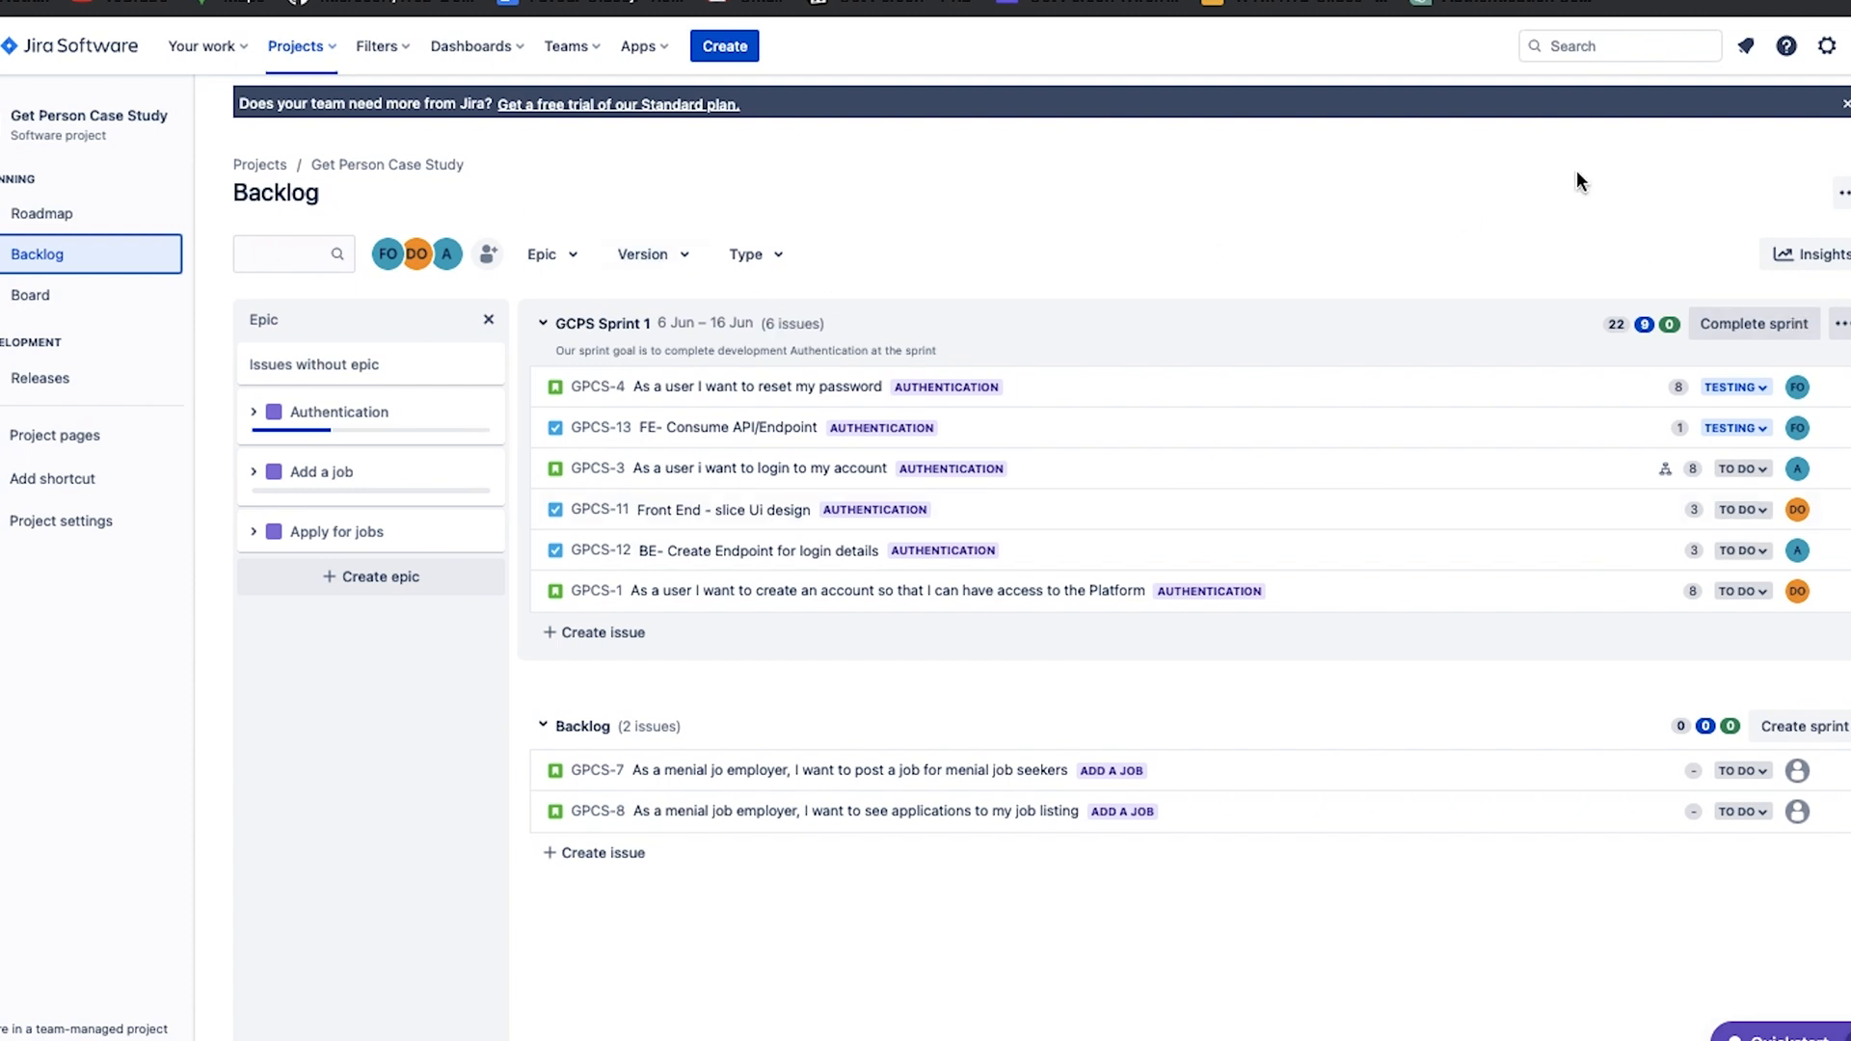
pyautogui.click(1762, 320)
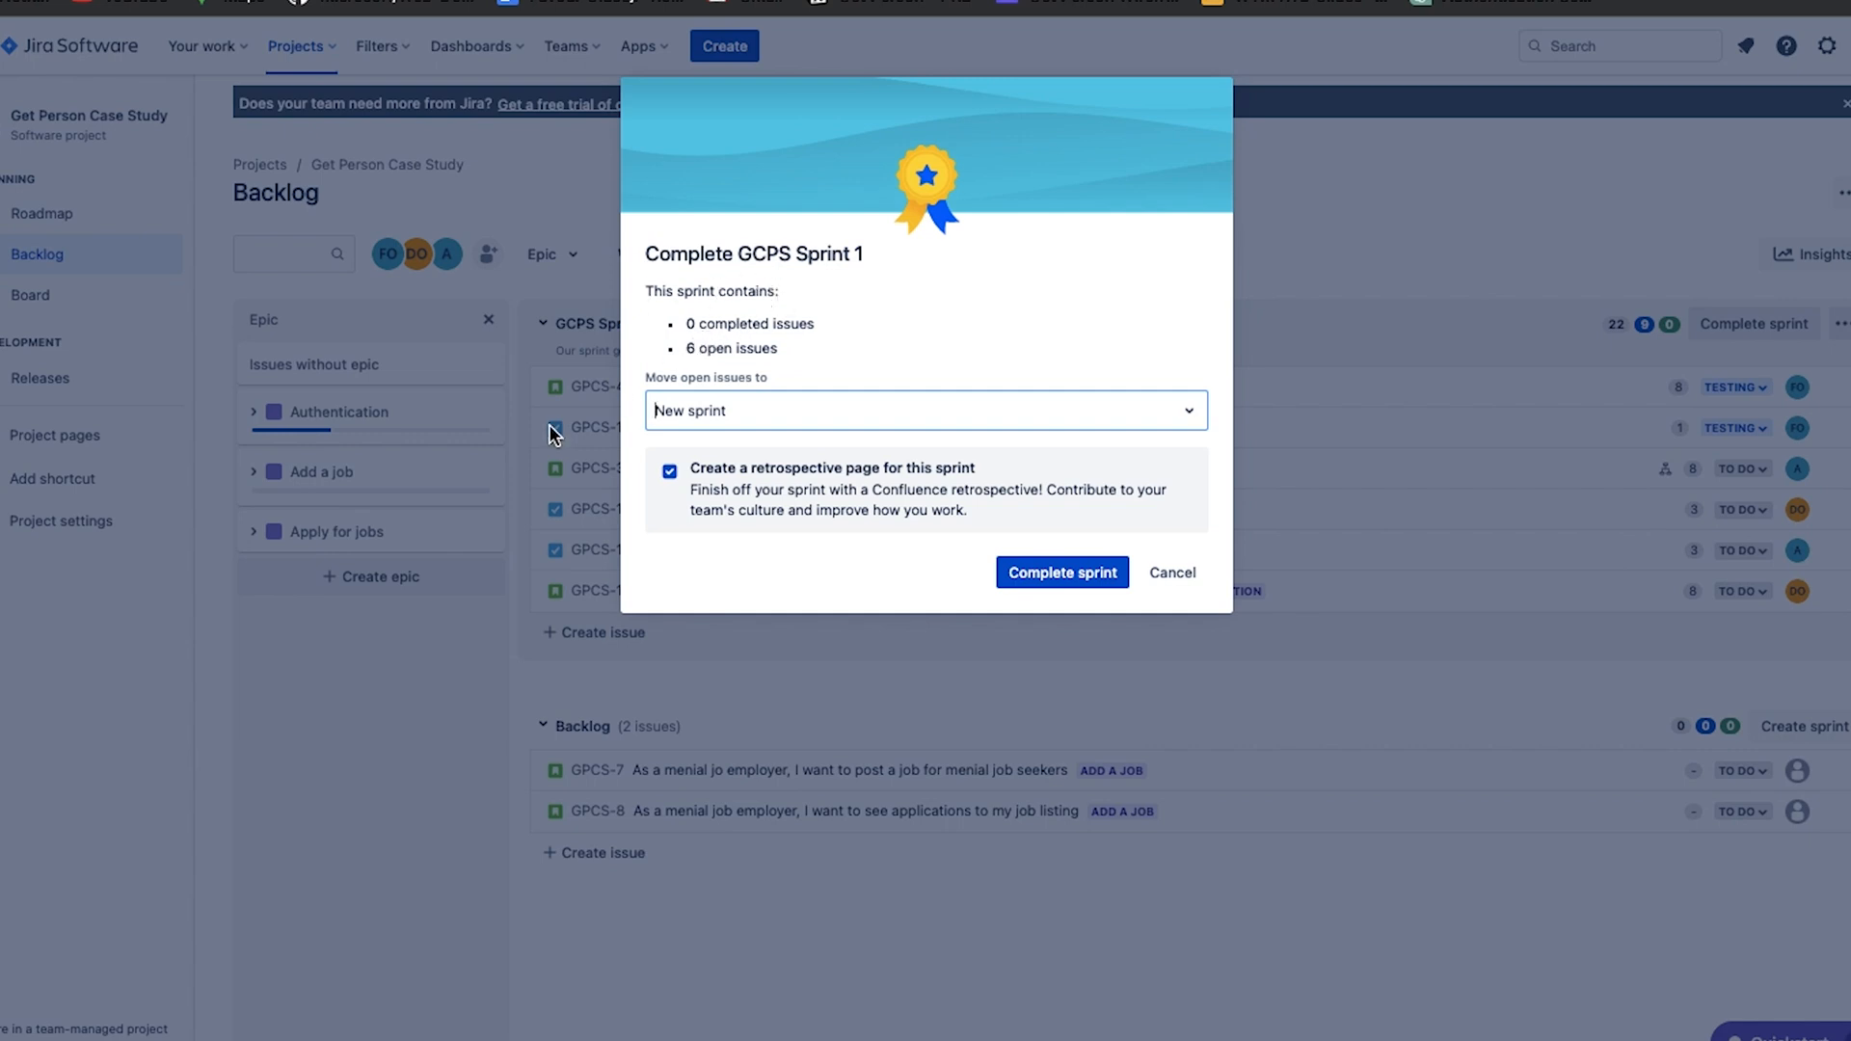
pyautogui.click(669, 473)
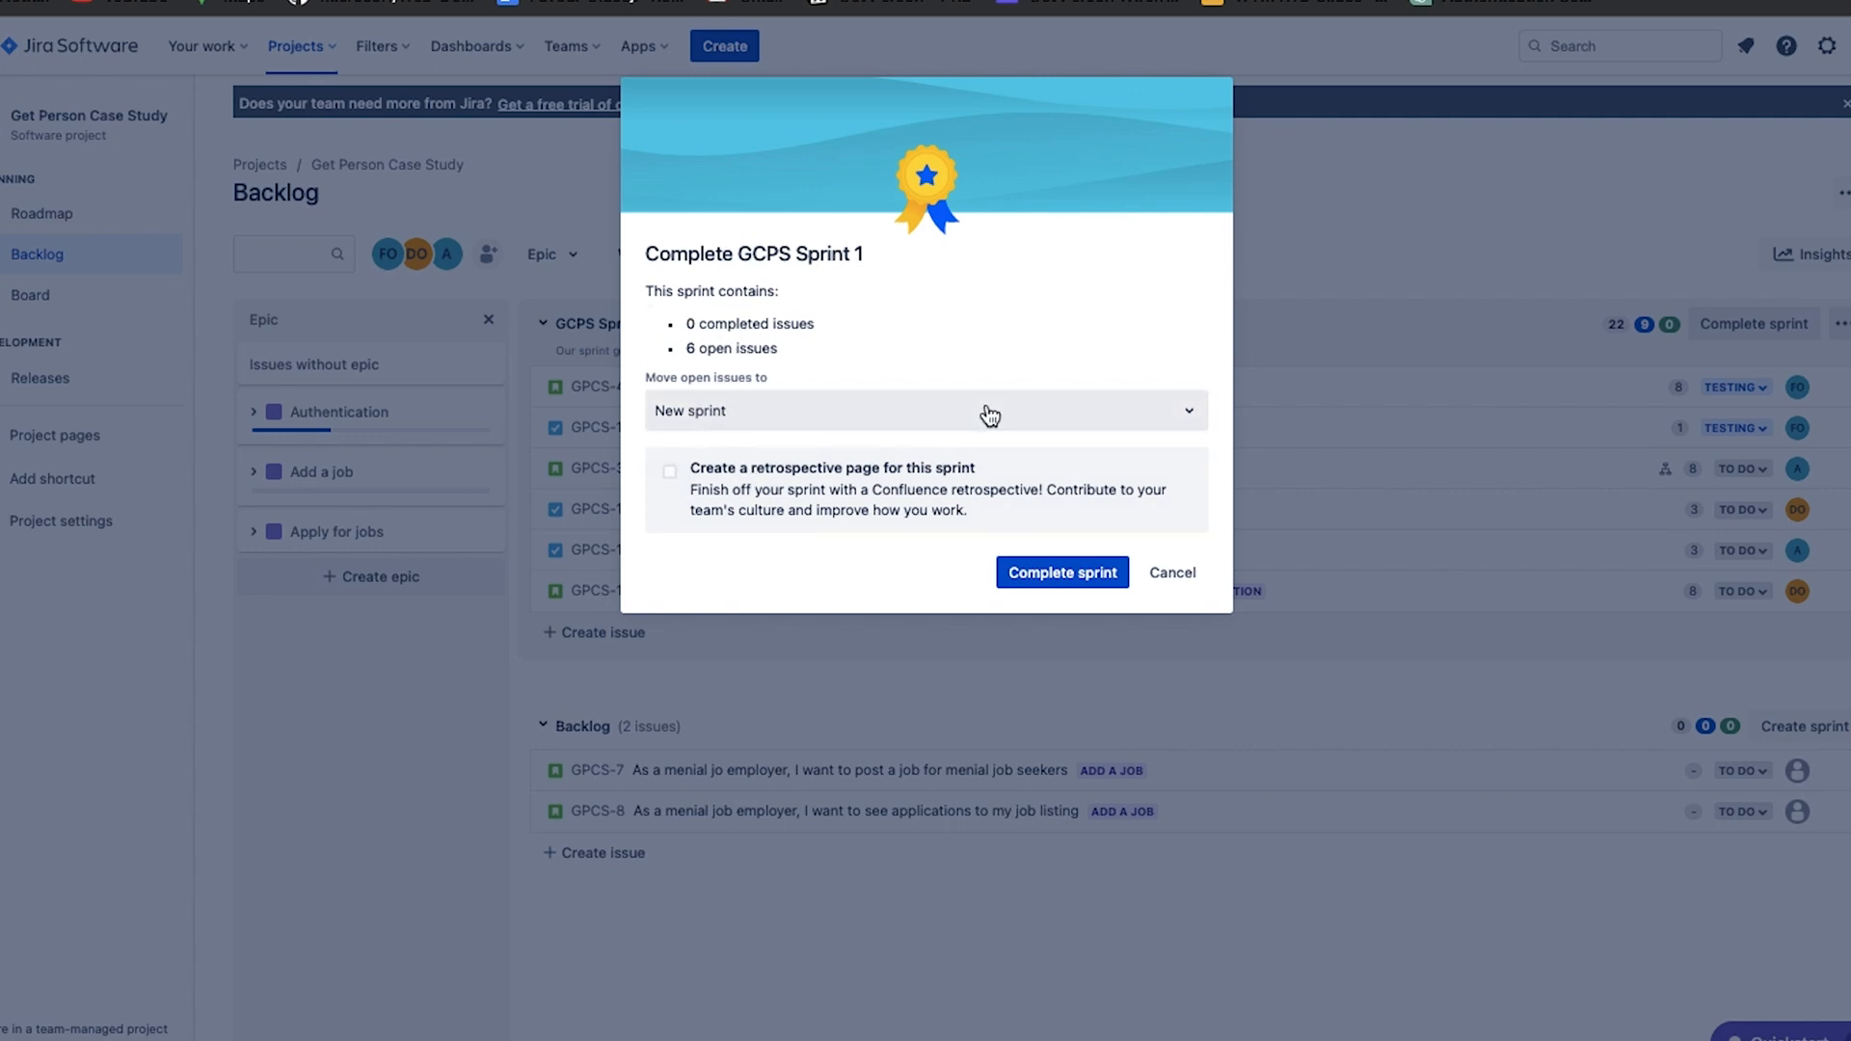
pyautogui.click(1186, 417)
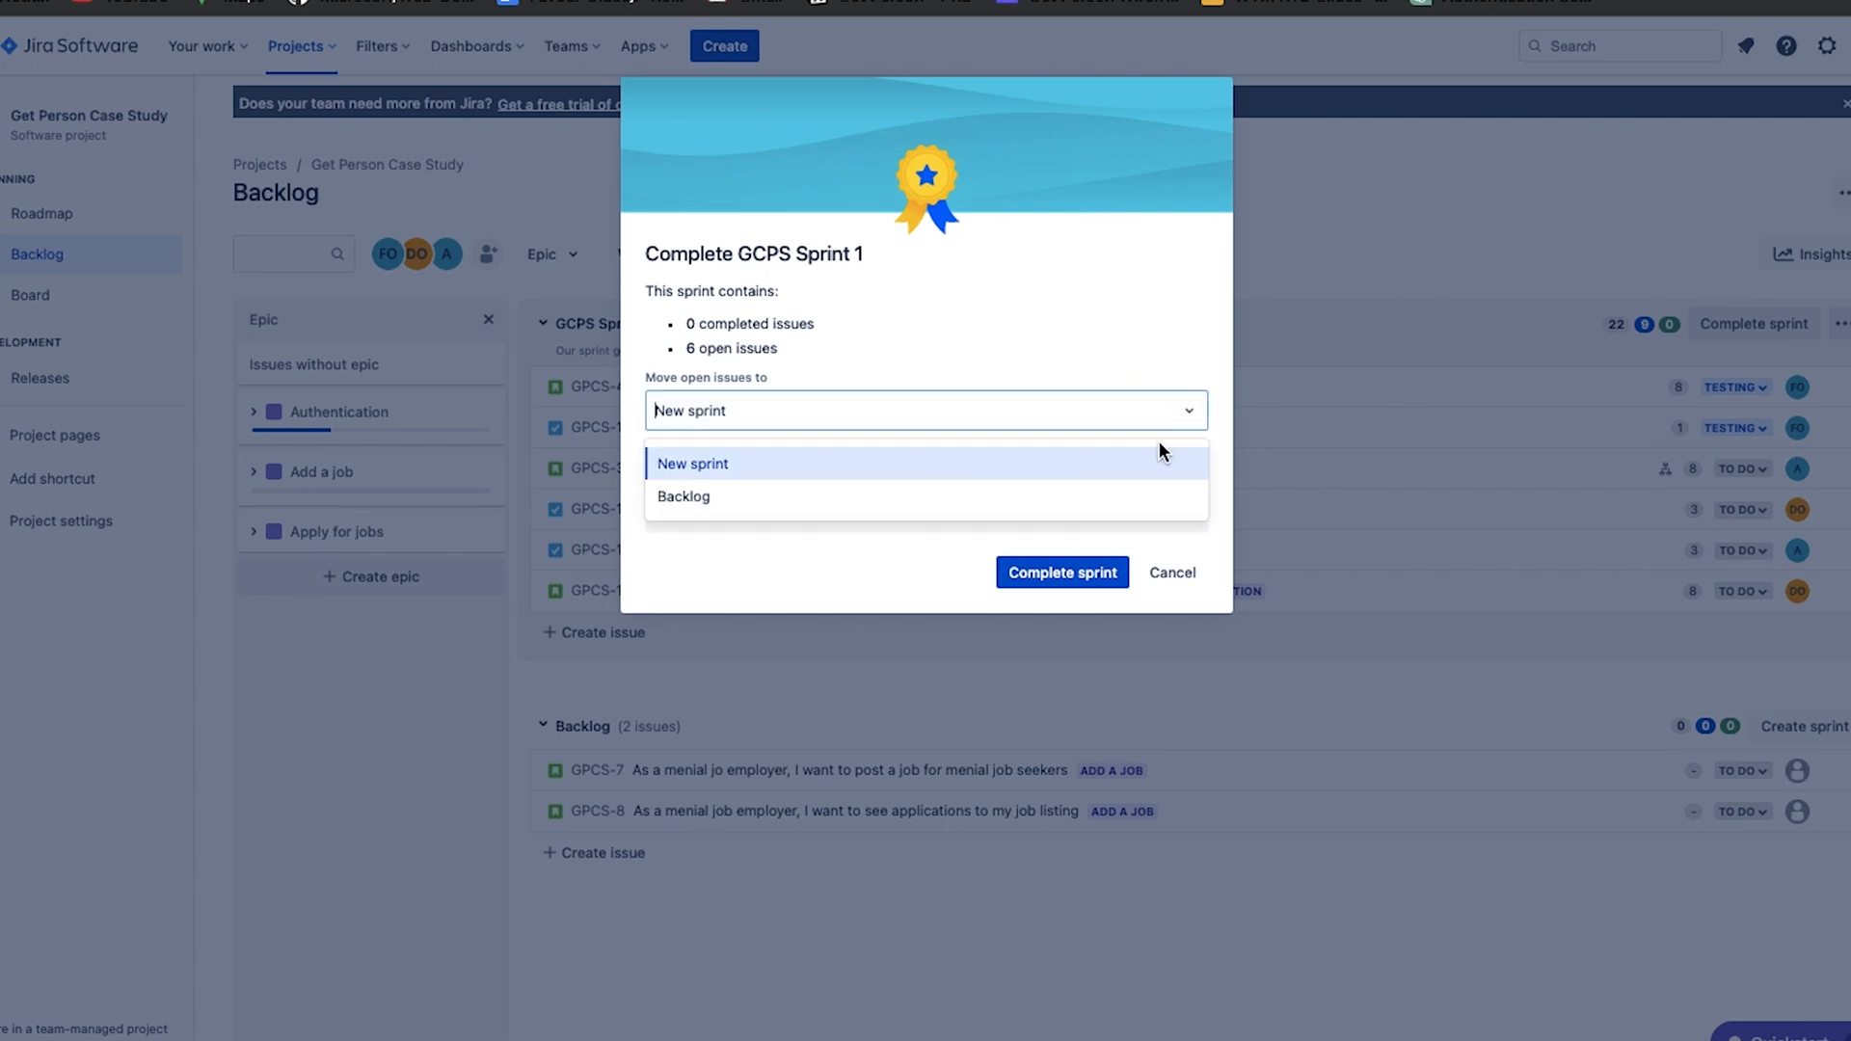
pyautogui.click(992, 464)
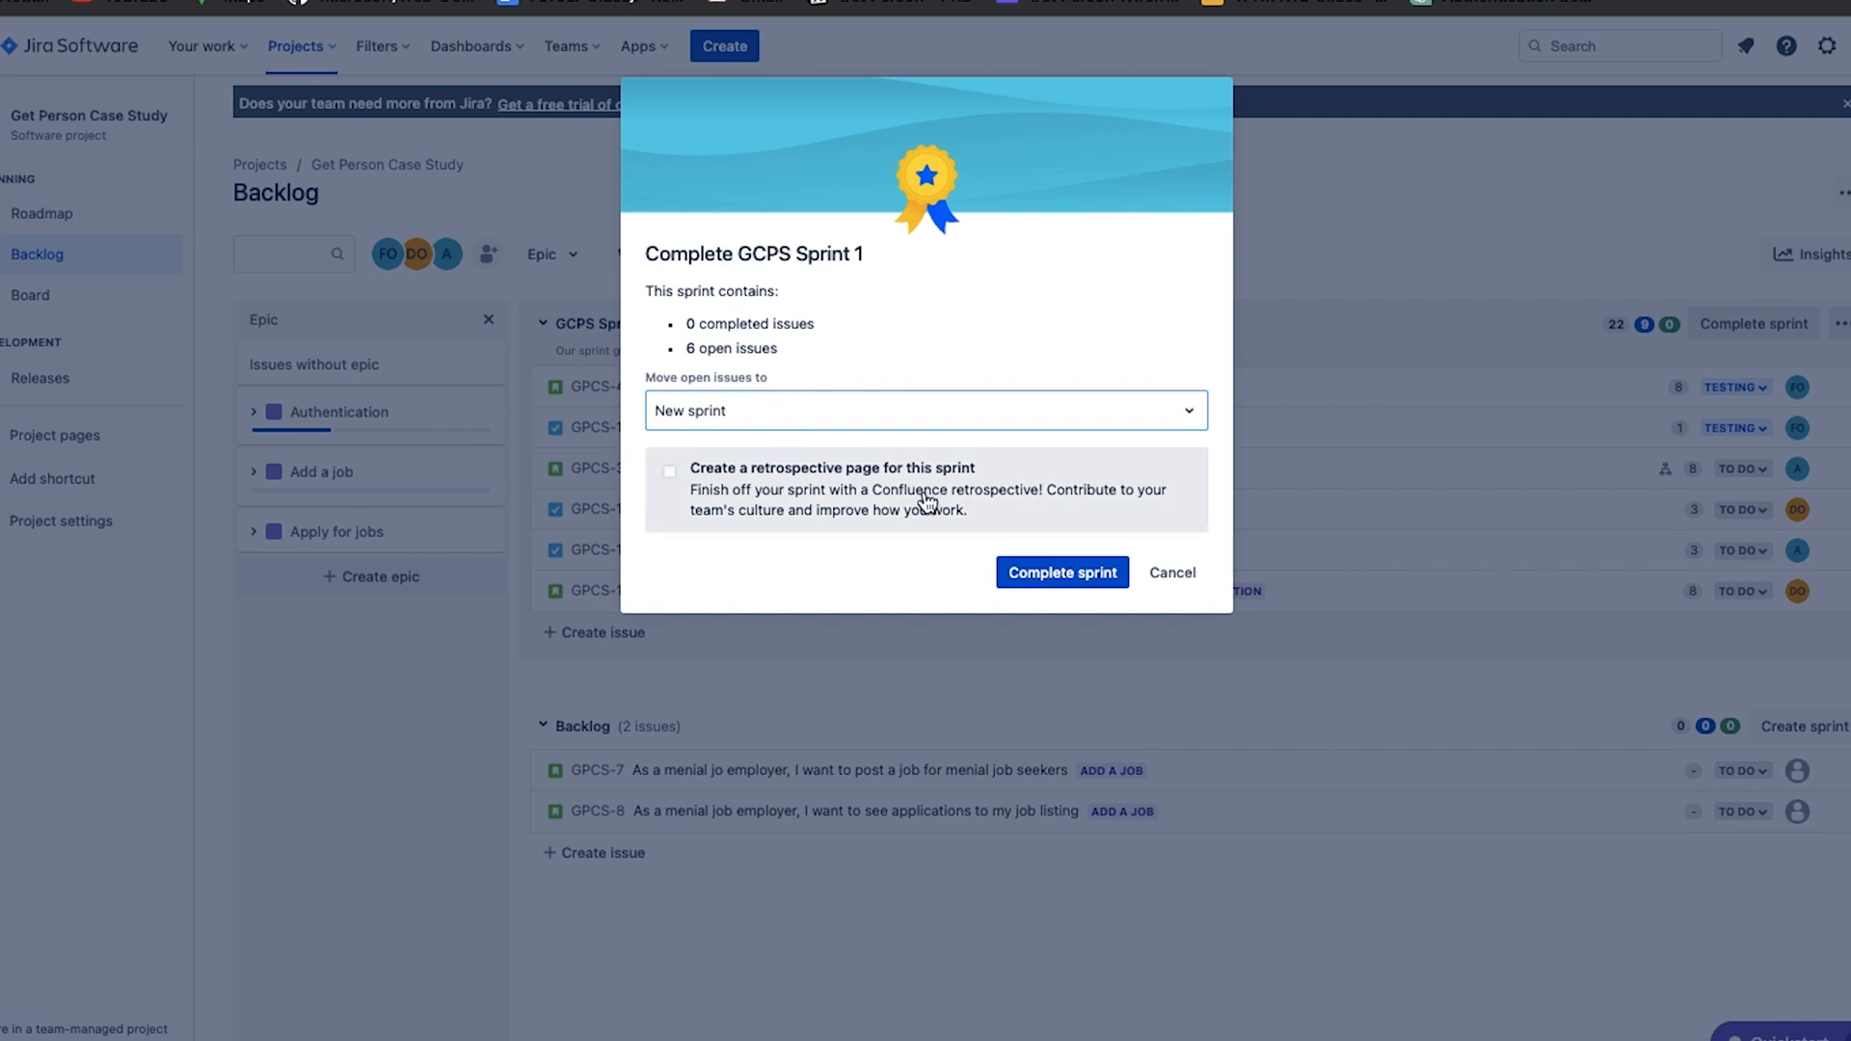
pyautogui.click(1085, 582)
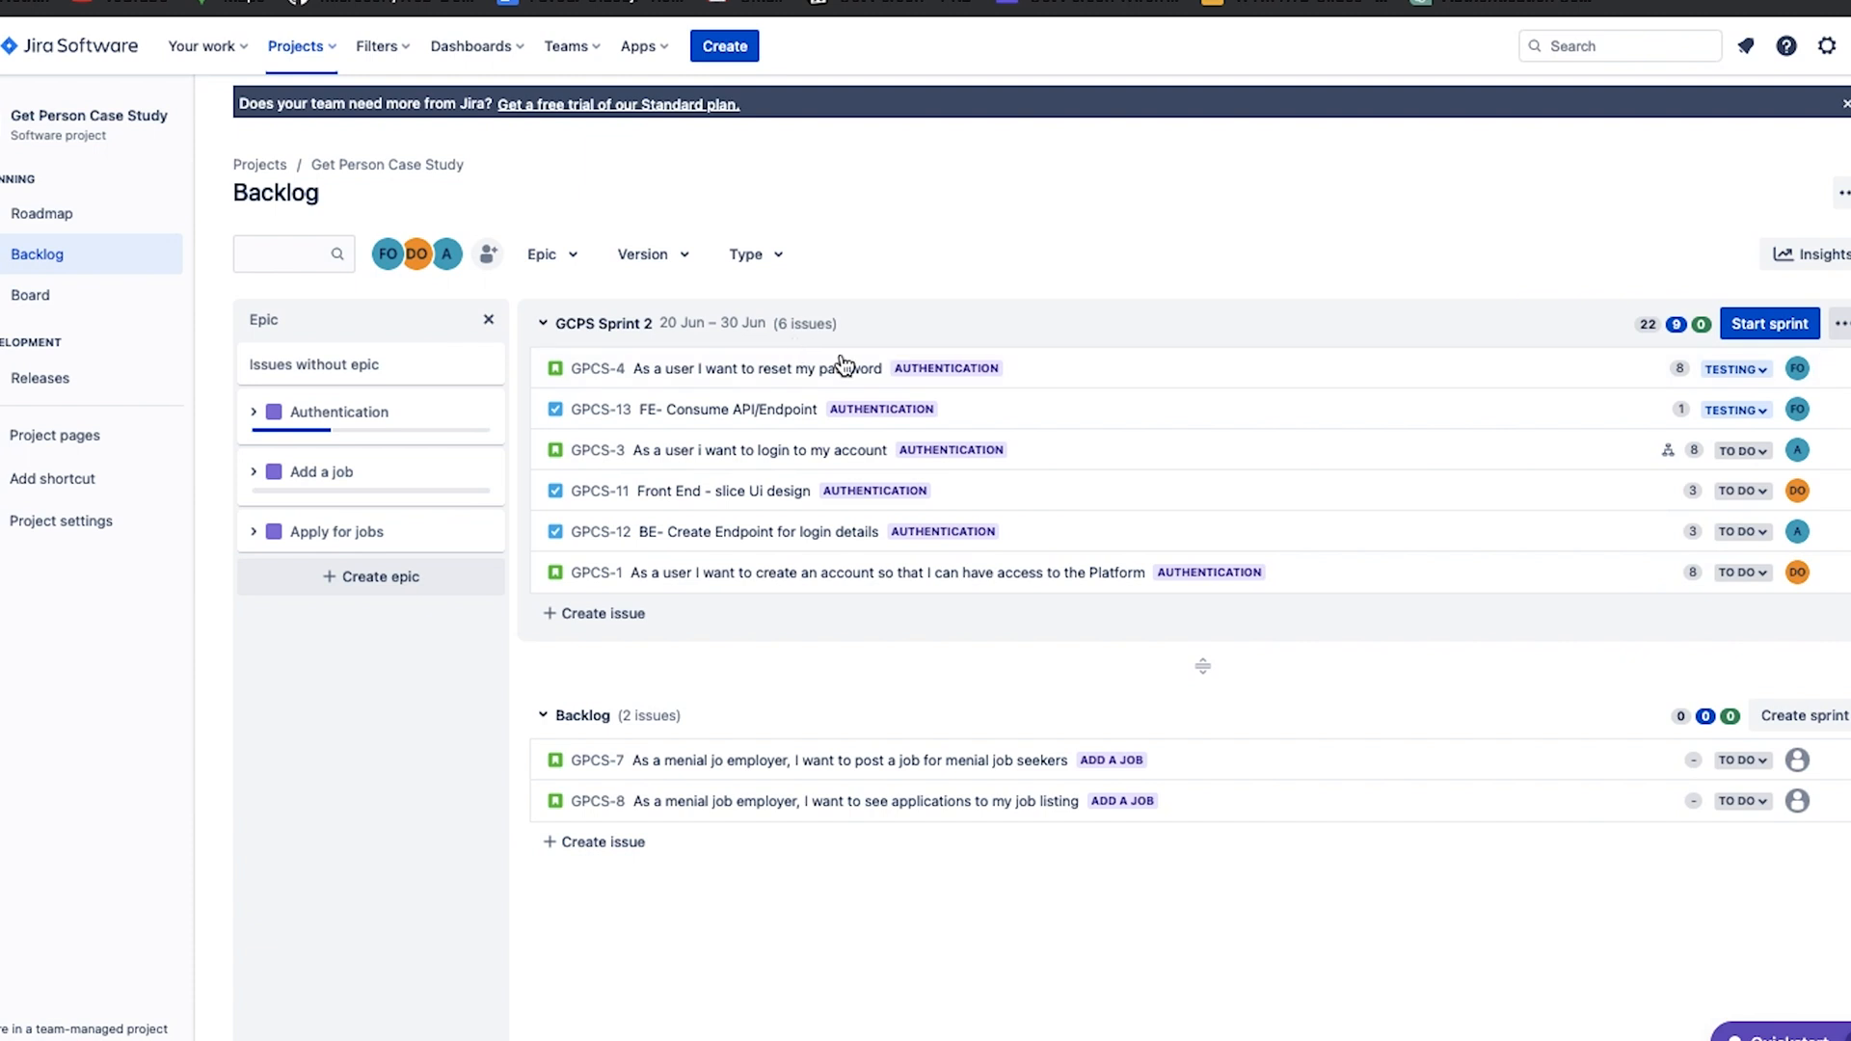
pyautogui.scroll(-1, 760, 548)
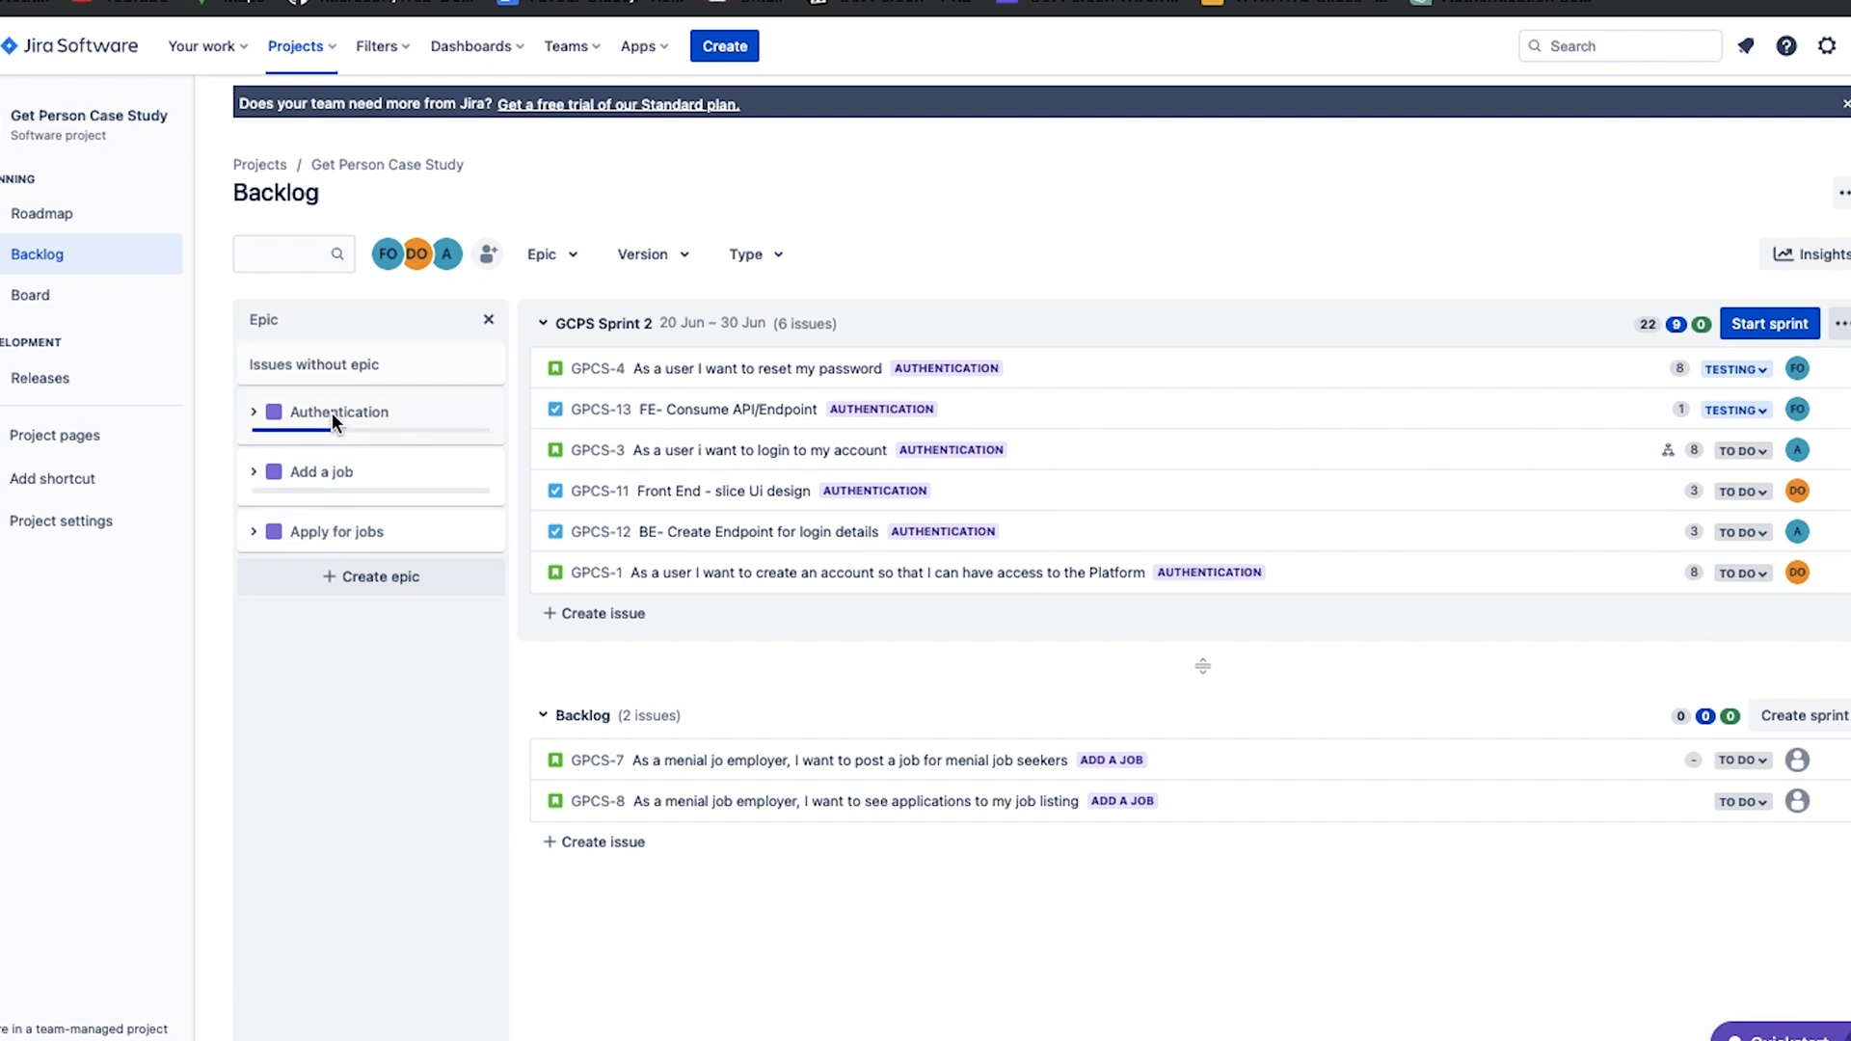
pyautogui.click(476, 574)
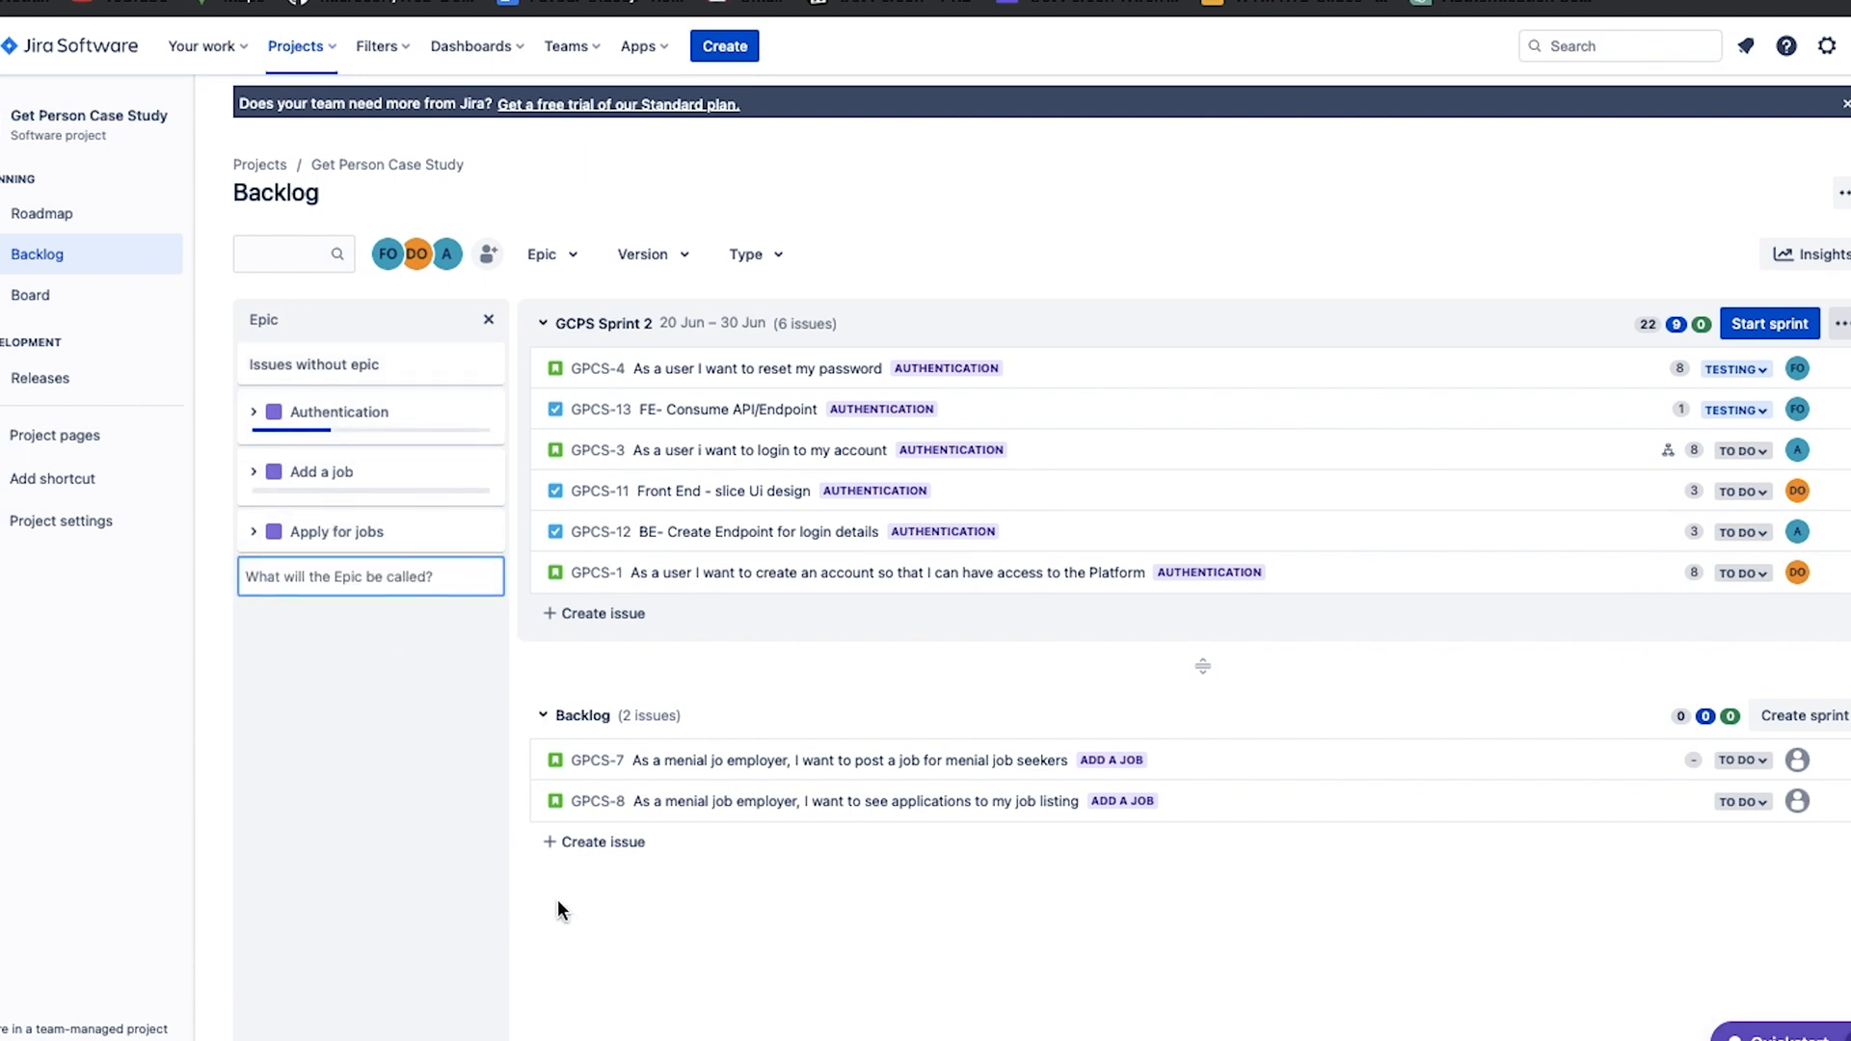
pyautogui.click(430, 653)
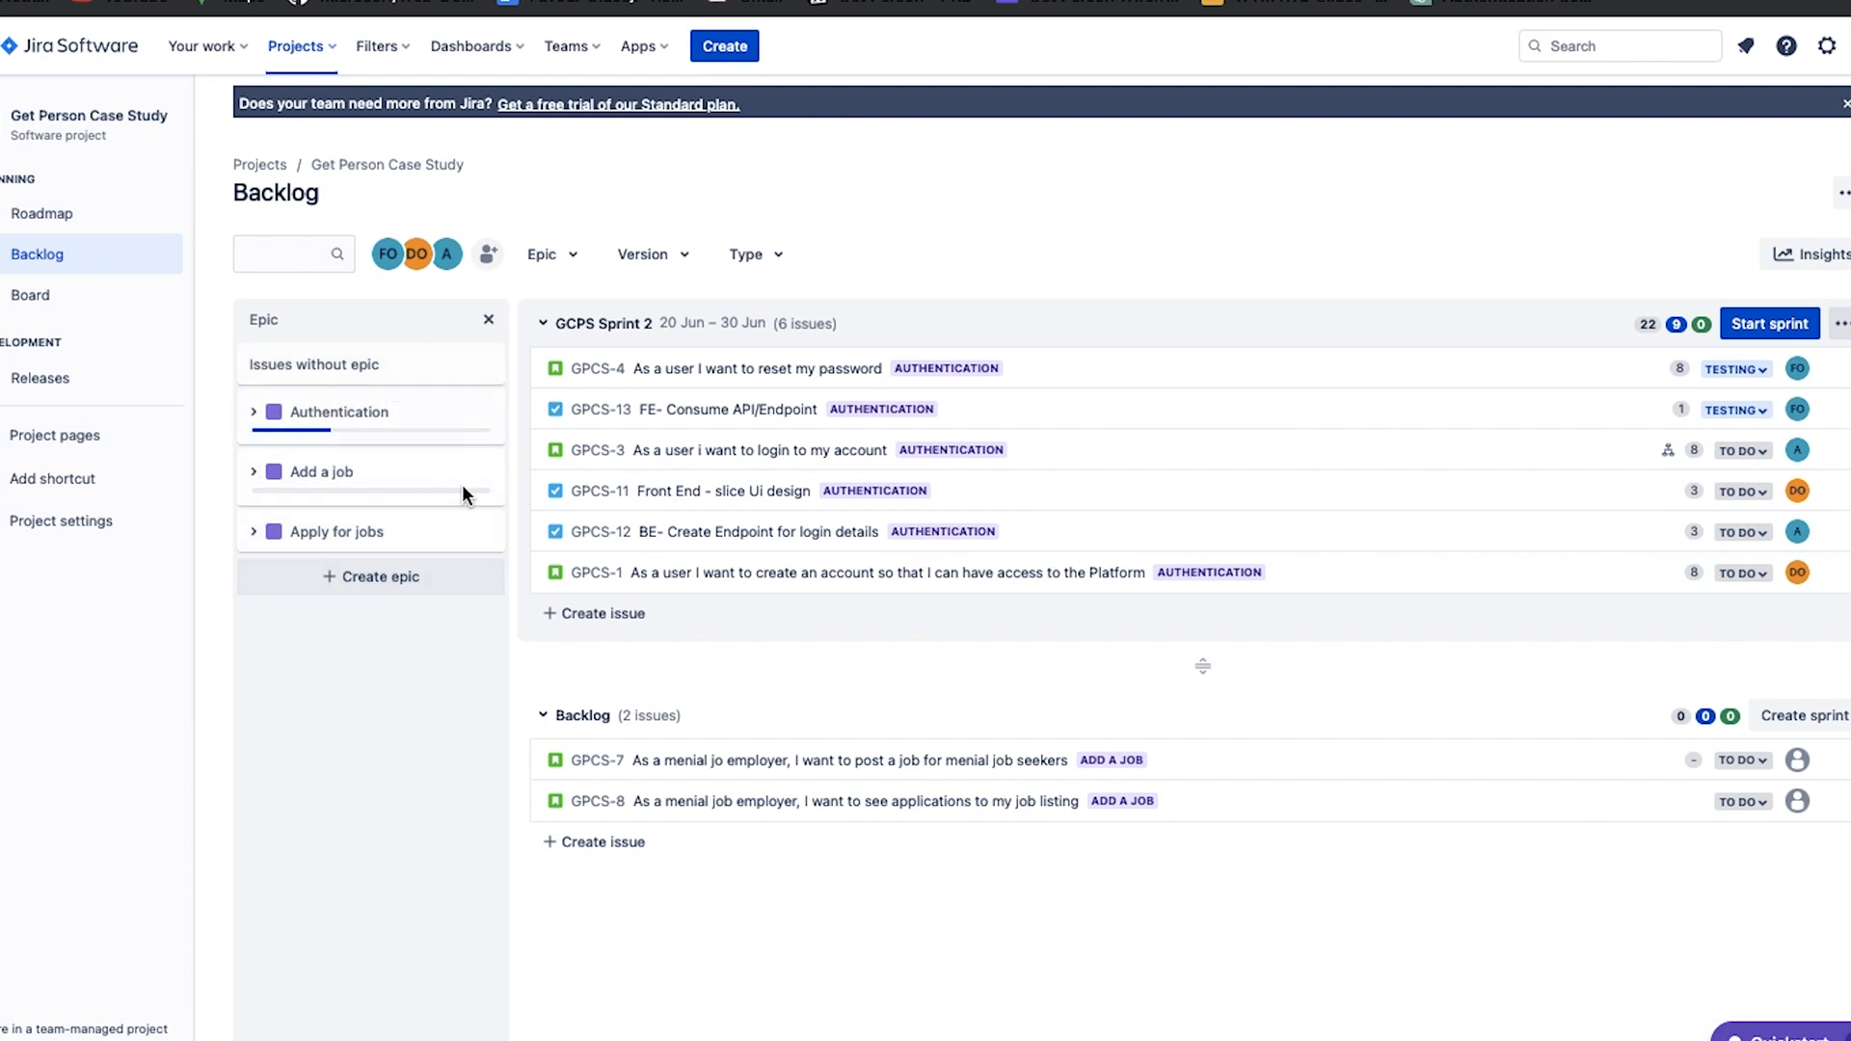
# Create an epic named "Another Feature" on the project roadmap.
pyautogui.click(61, 213)
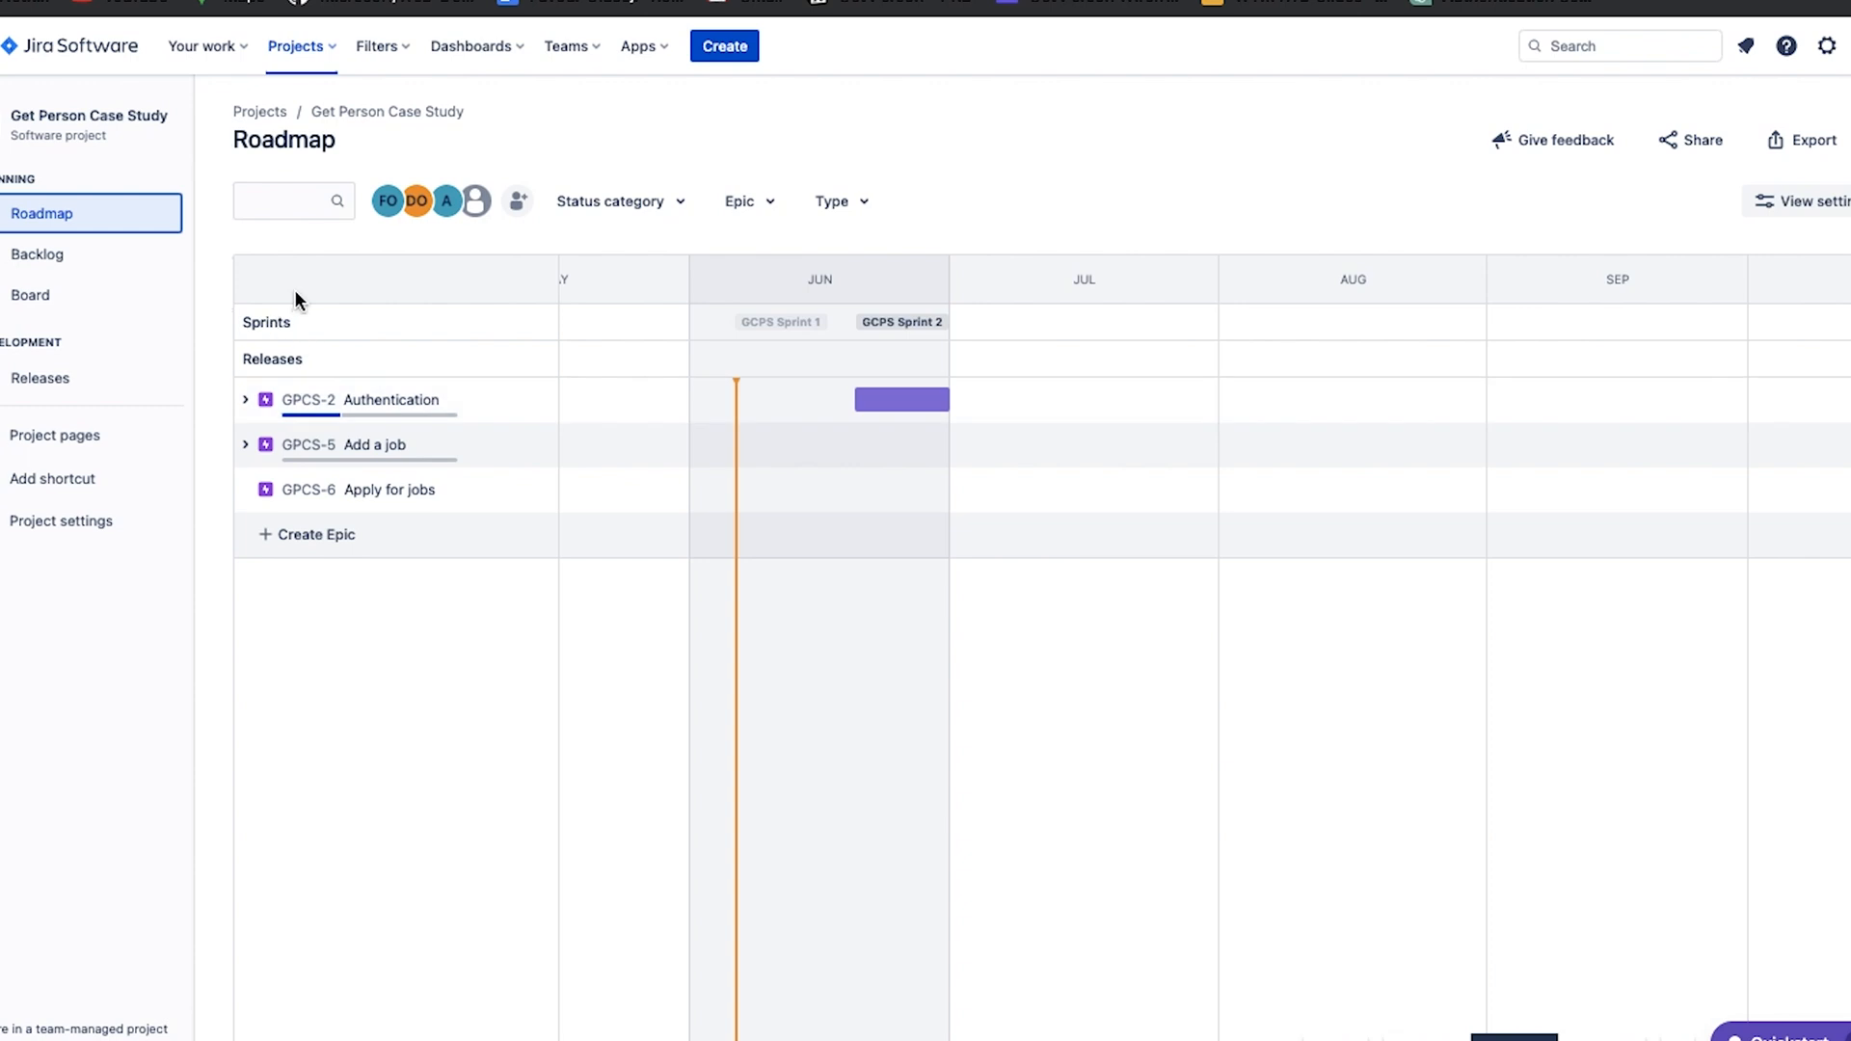
pyautogui.click(386, 546)
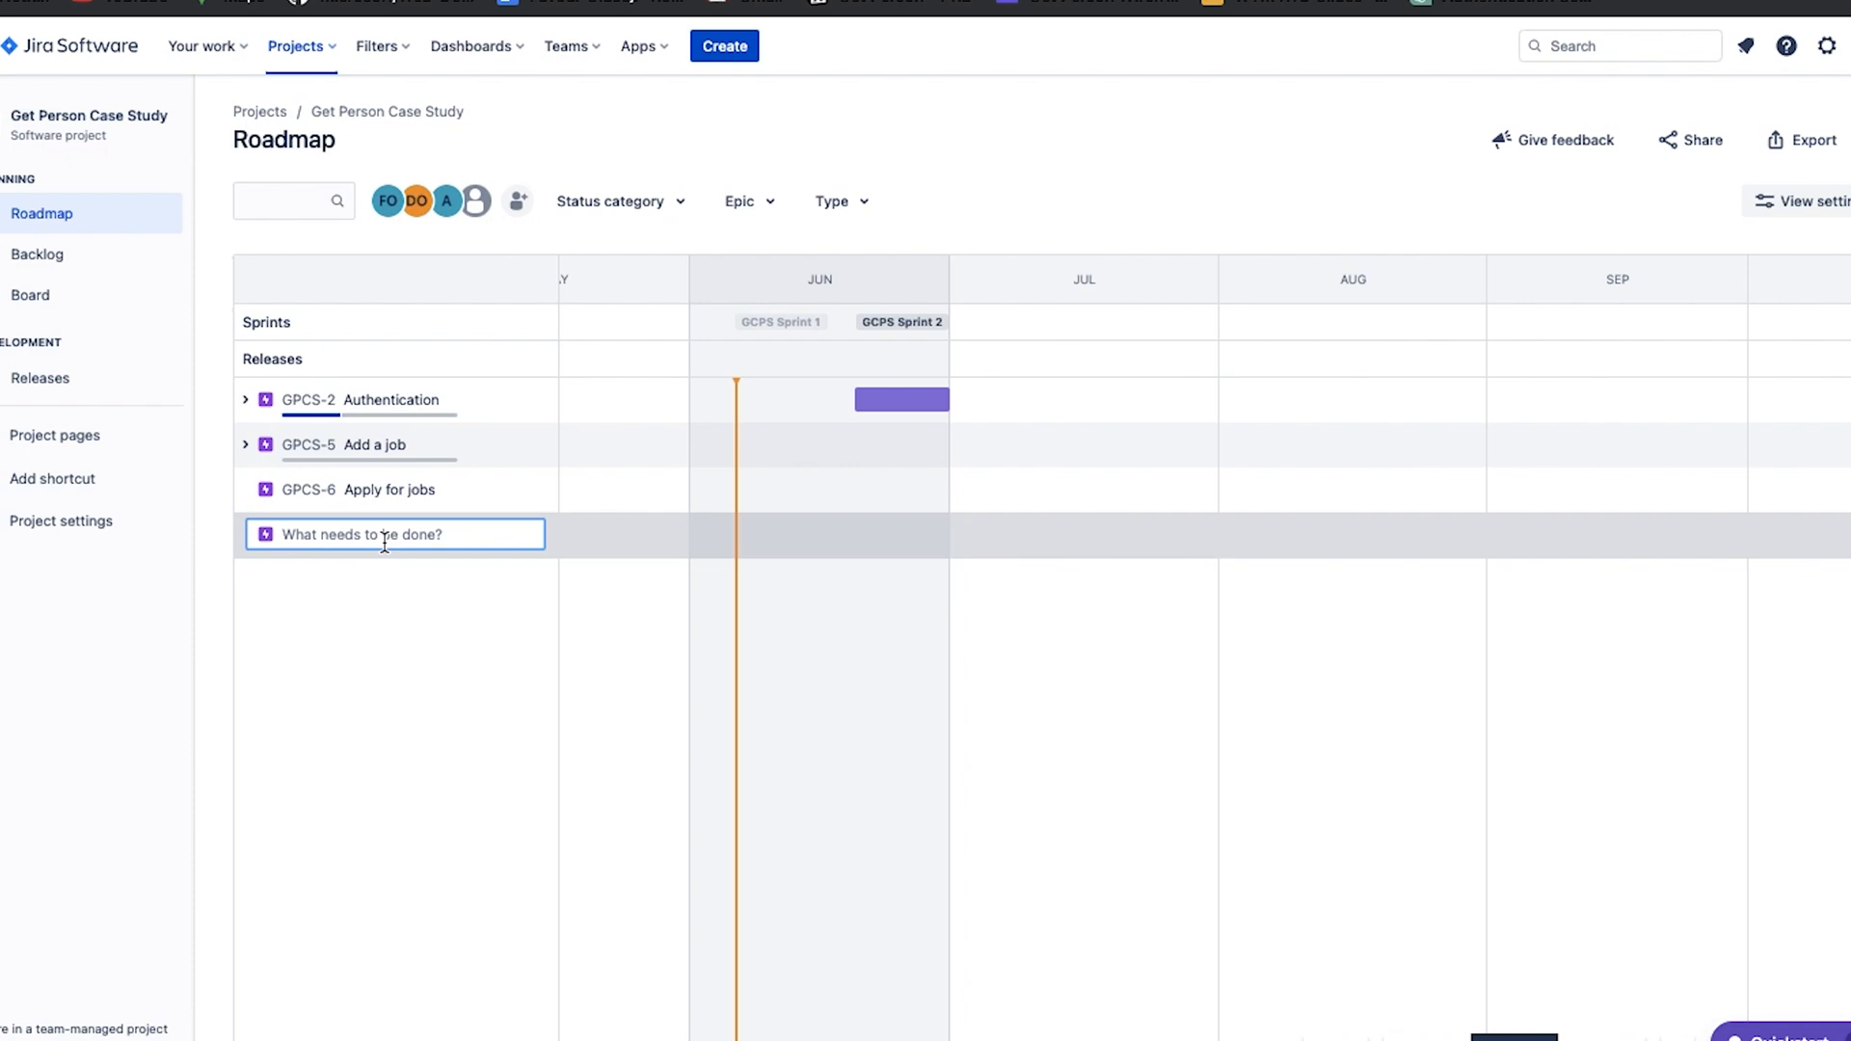
pyautogui.write('An')
pyautogui.click(361, 641)
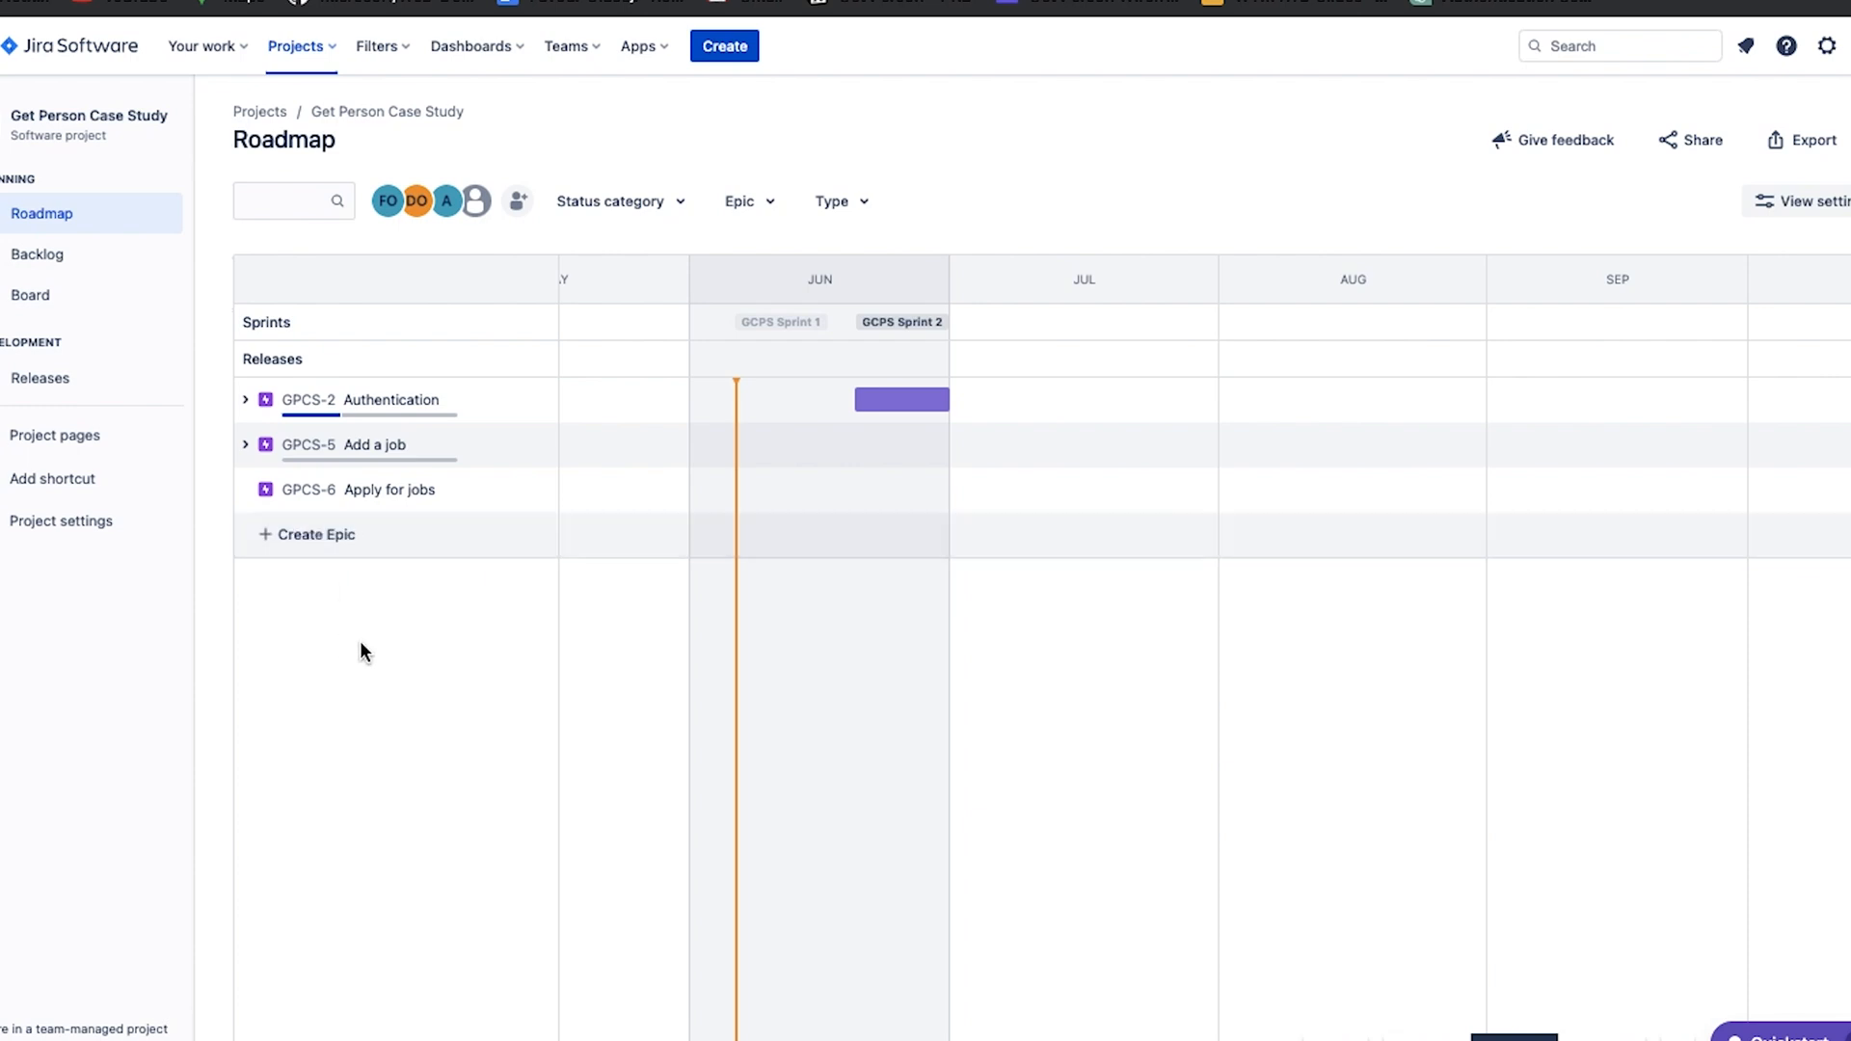
pyautogui.click(356, 536)
pyautogui.press('Return')
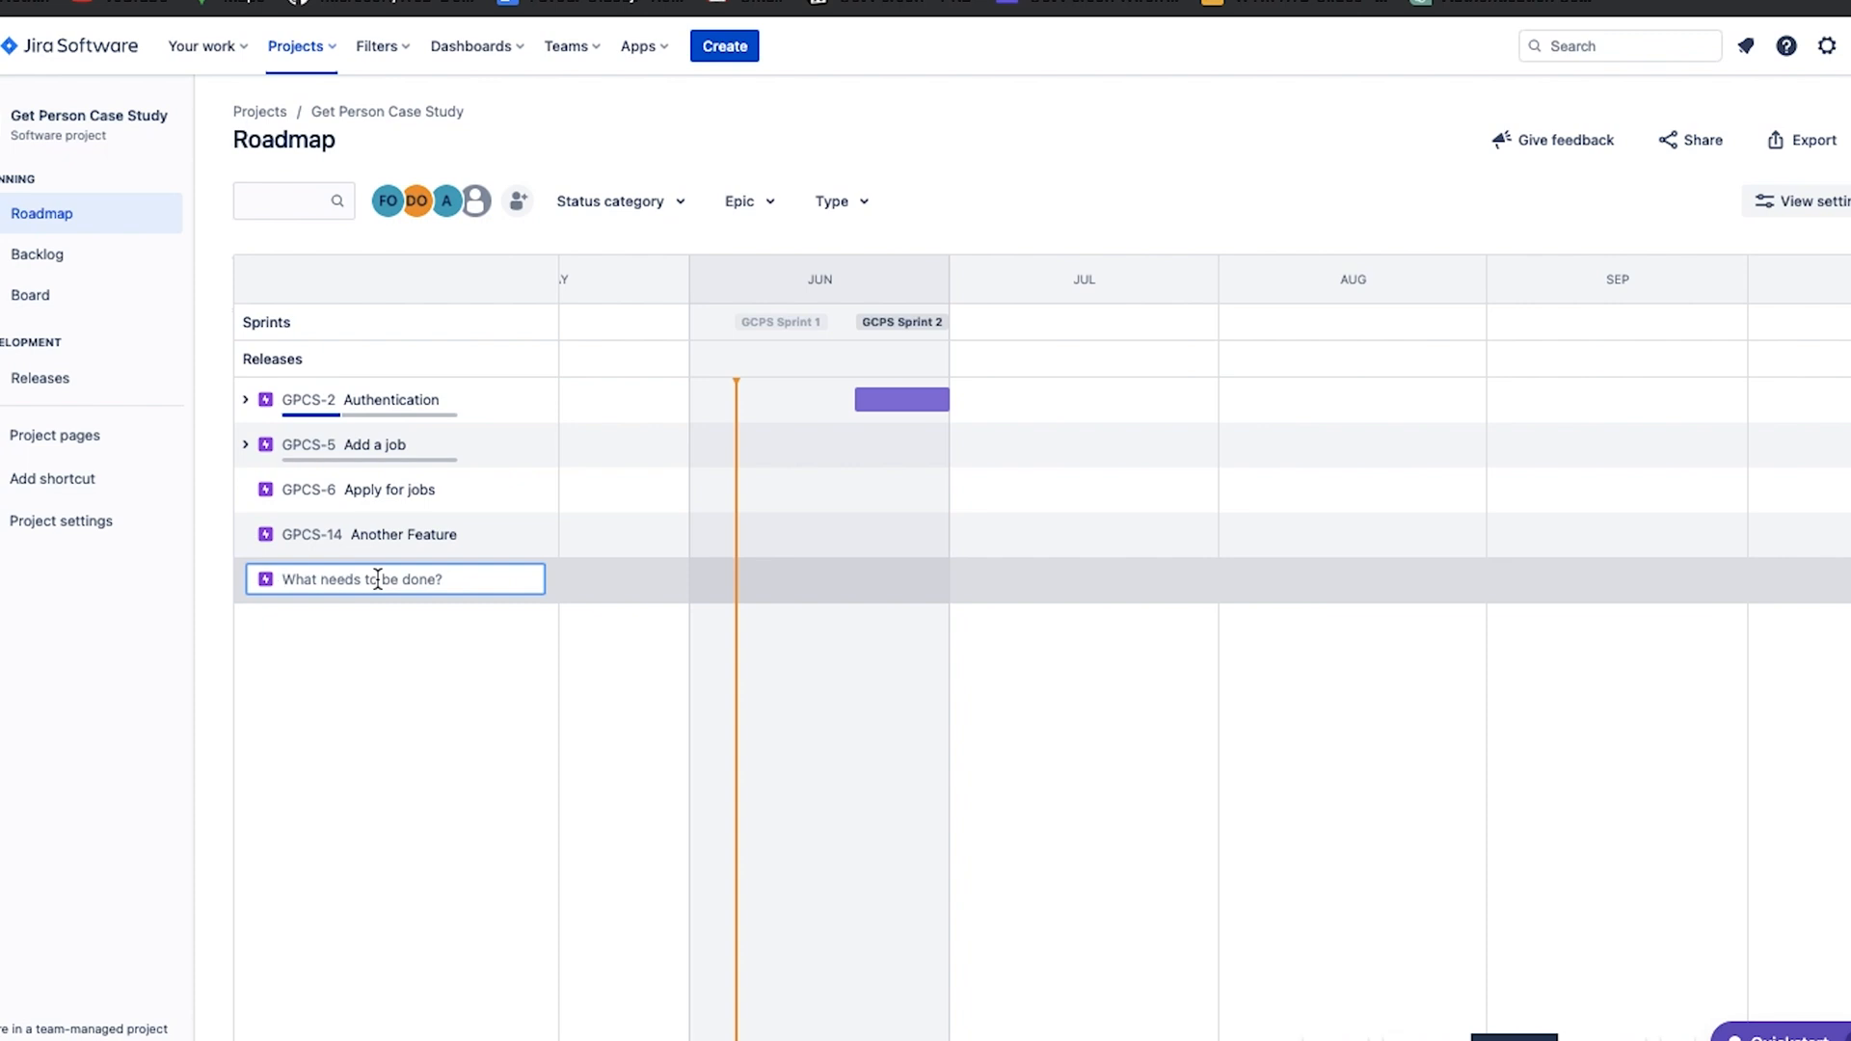
# Create an epic named "Corporate Job Listing" on the roadmap, correcting the spelling of "Corporate".
pyautogui.write('Coporate Job Listing')
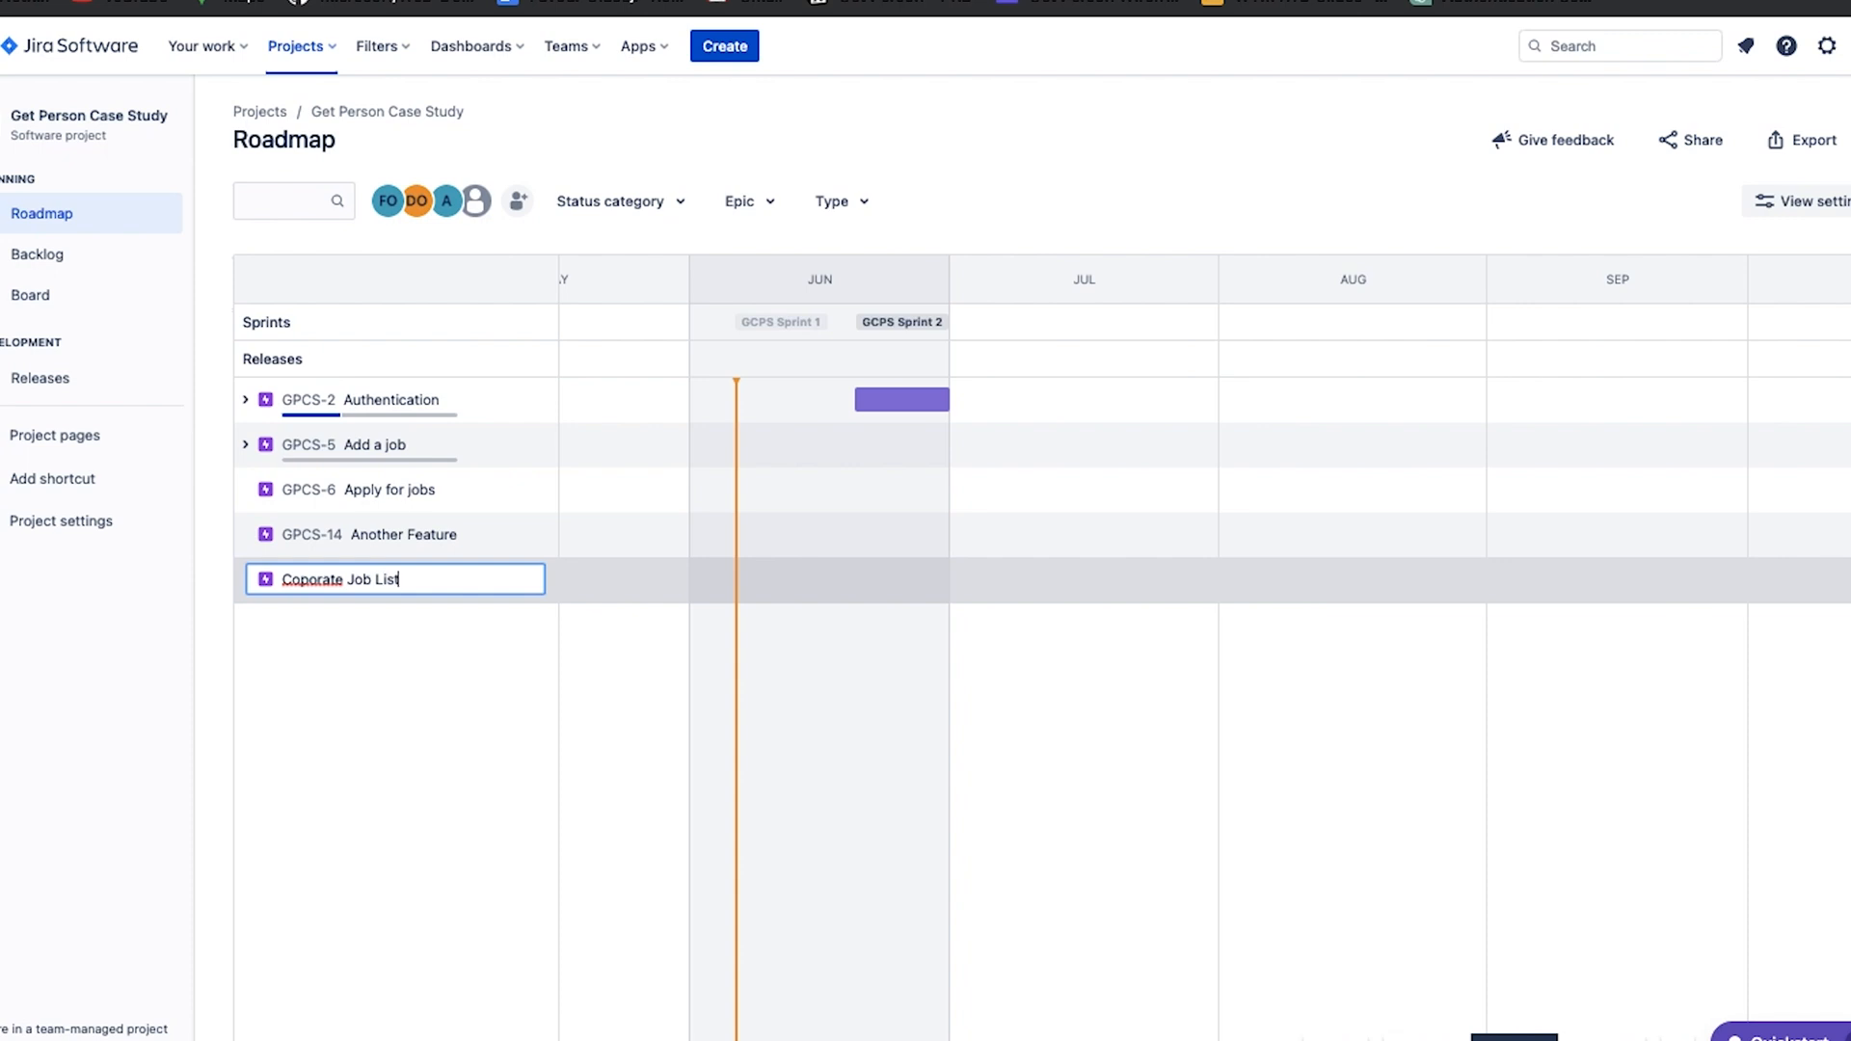
pyautogui.rightClick(310, 581)
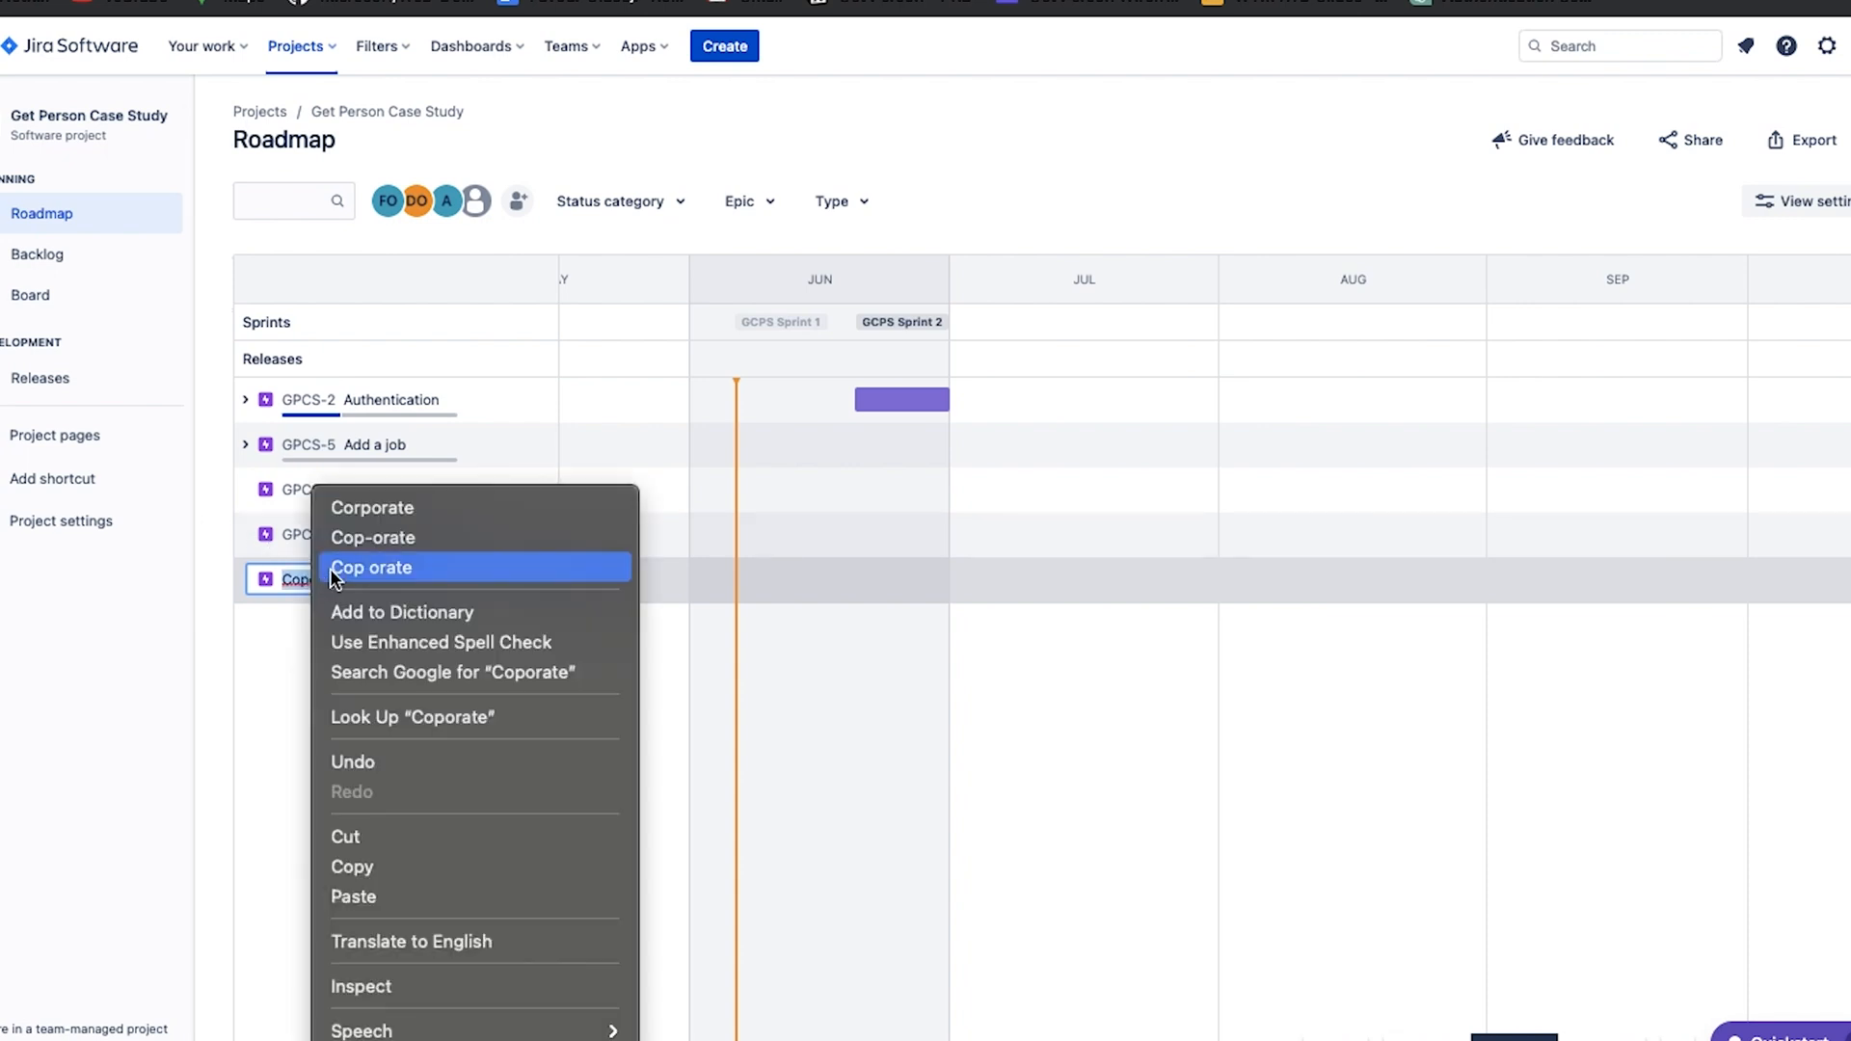
pyautogui.click(361, 509)
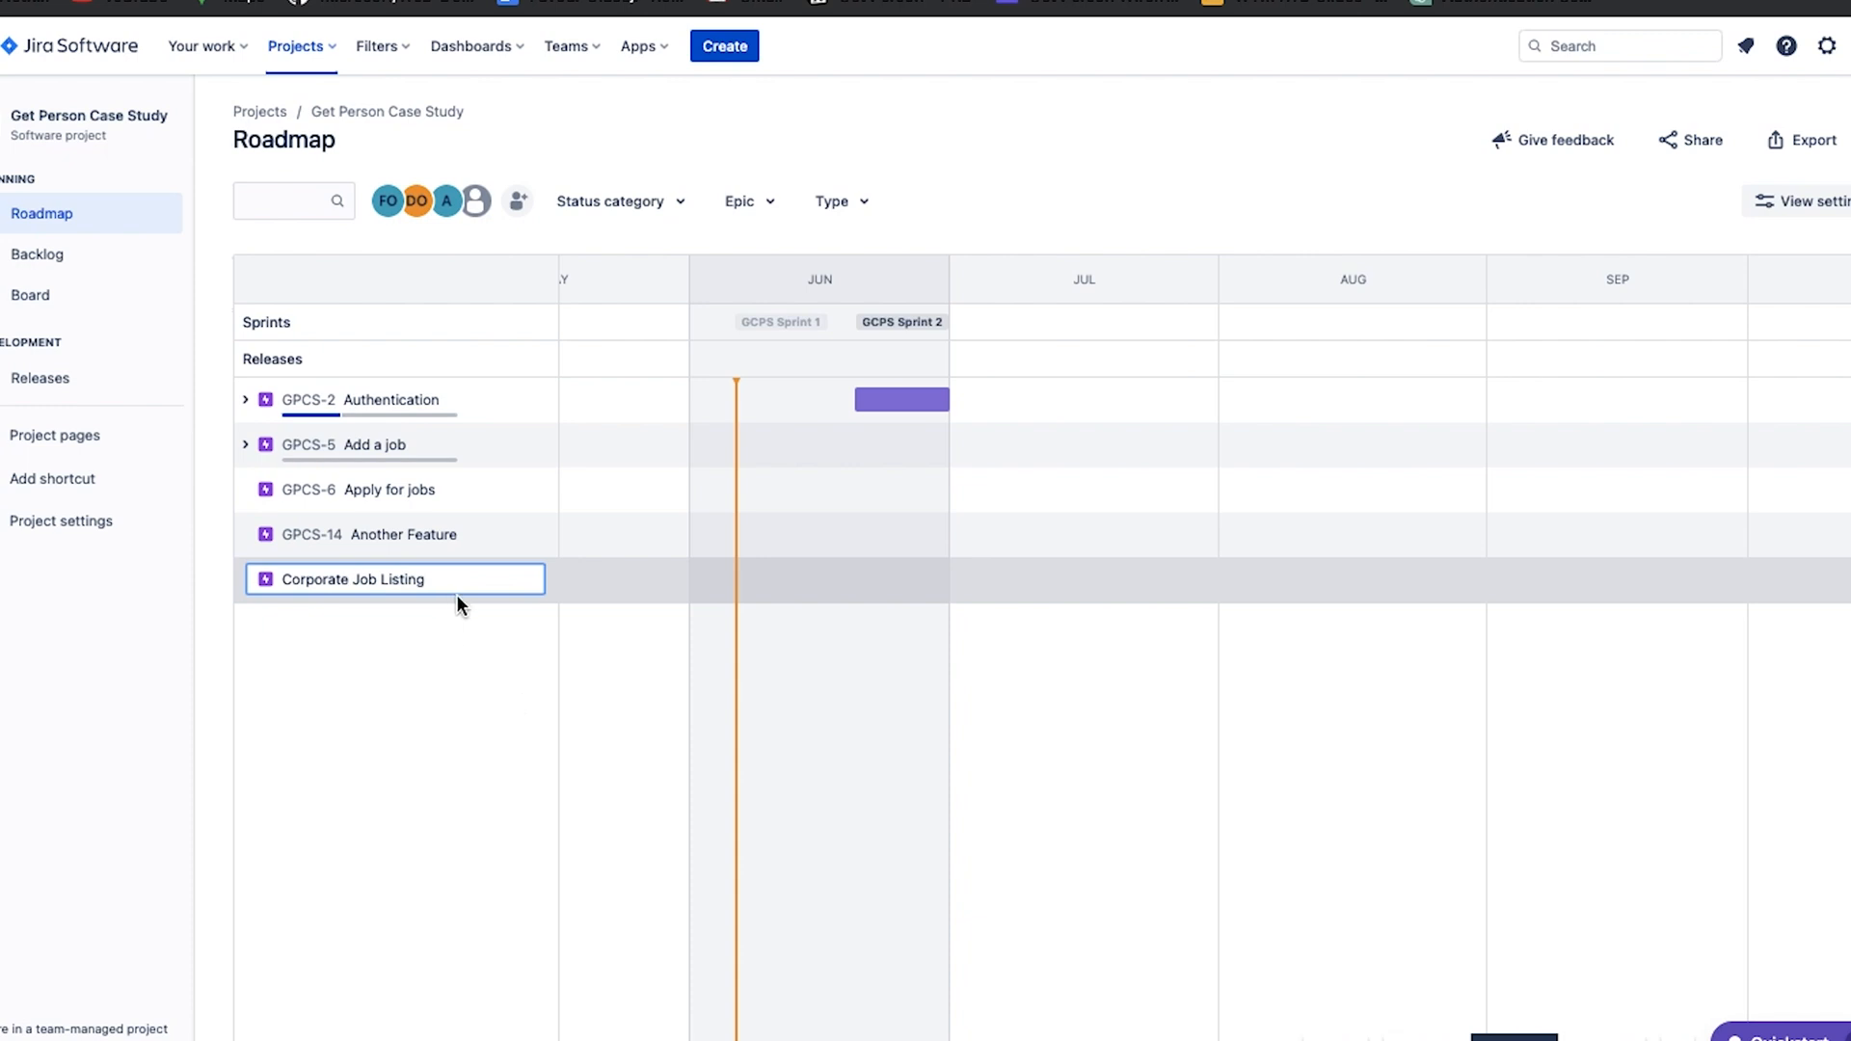
pyautogui.press('Return')
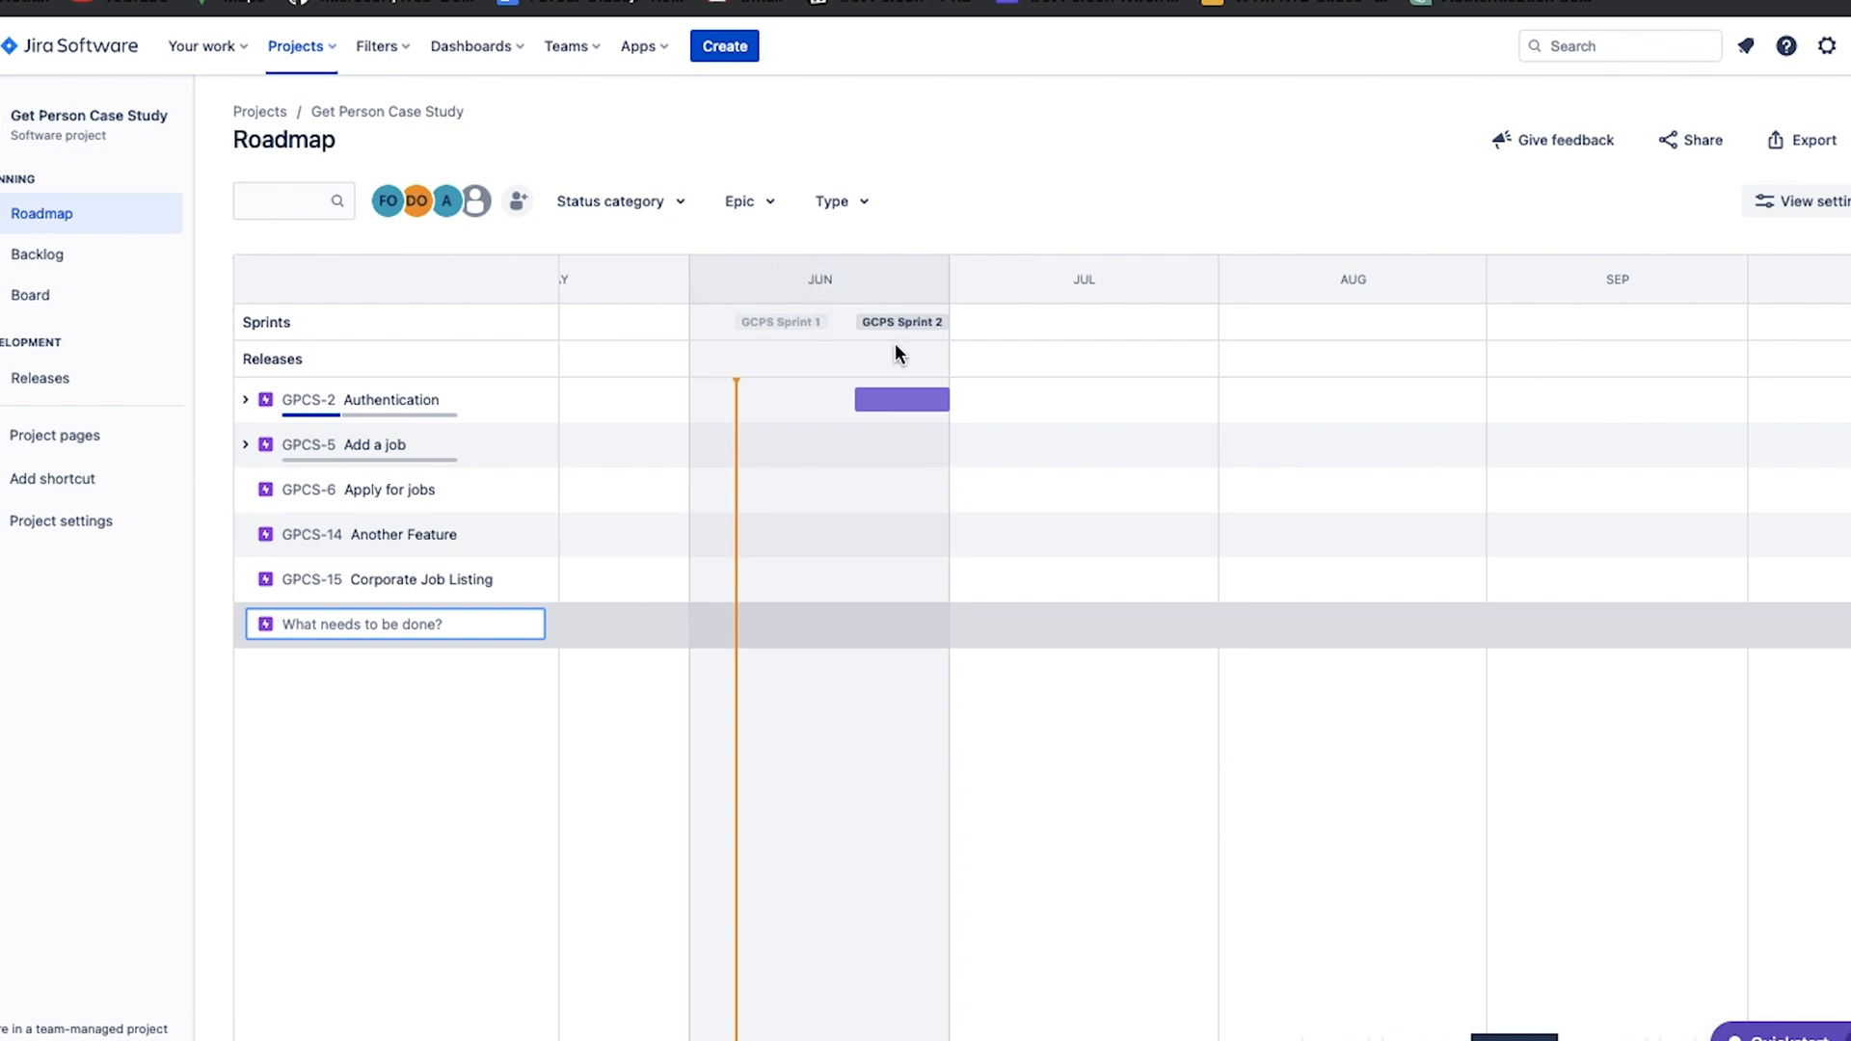
# Schedule the epics Add a job from 2023/07/15 and Apply for jobs from 2023/08/17 on the roadmap timeline.
pyautogui.moveTo(883, 406)
pyautogui.hscroll(10, 1660, 289)
pyautogui.hscroll(-15, 1661, 289)
pyautogui.hscroll(5, 1660, 290)
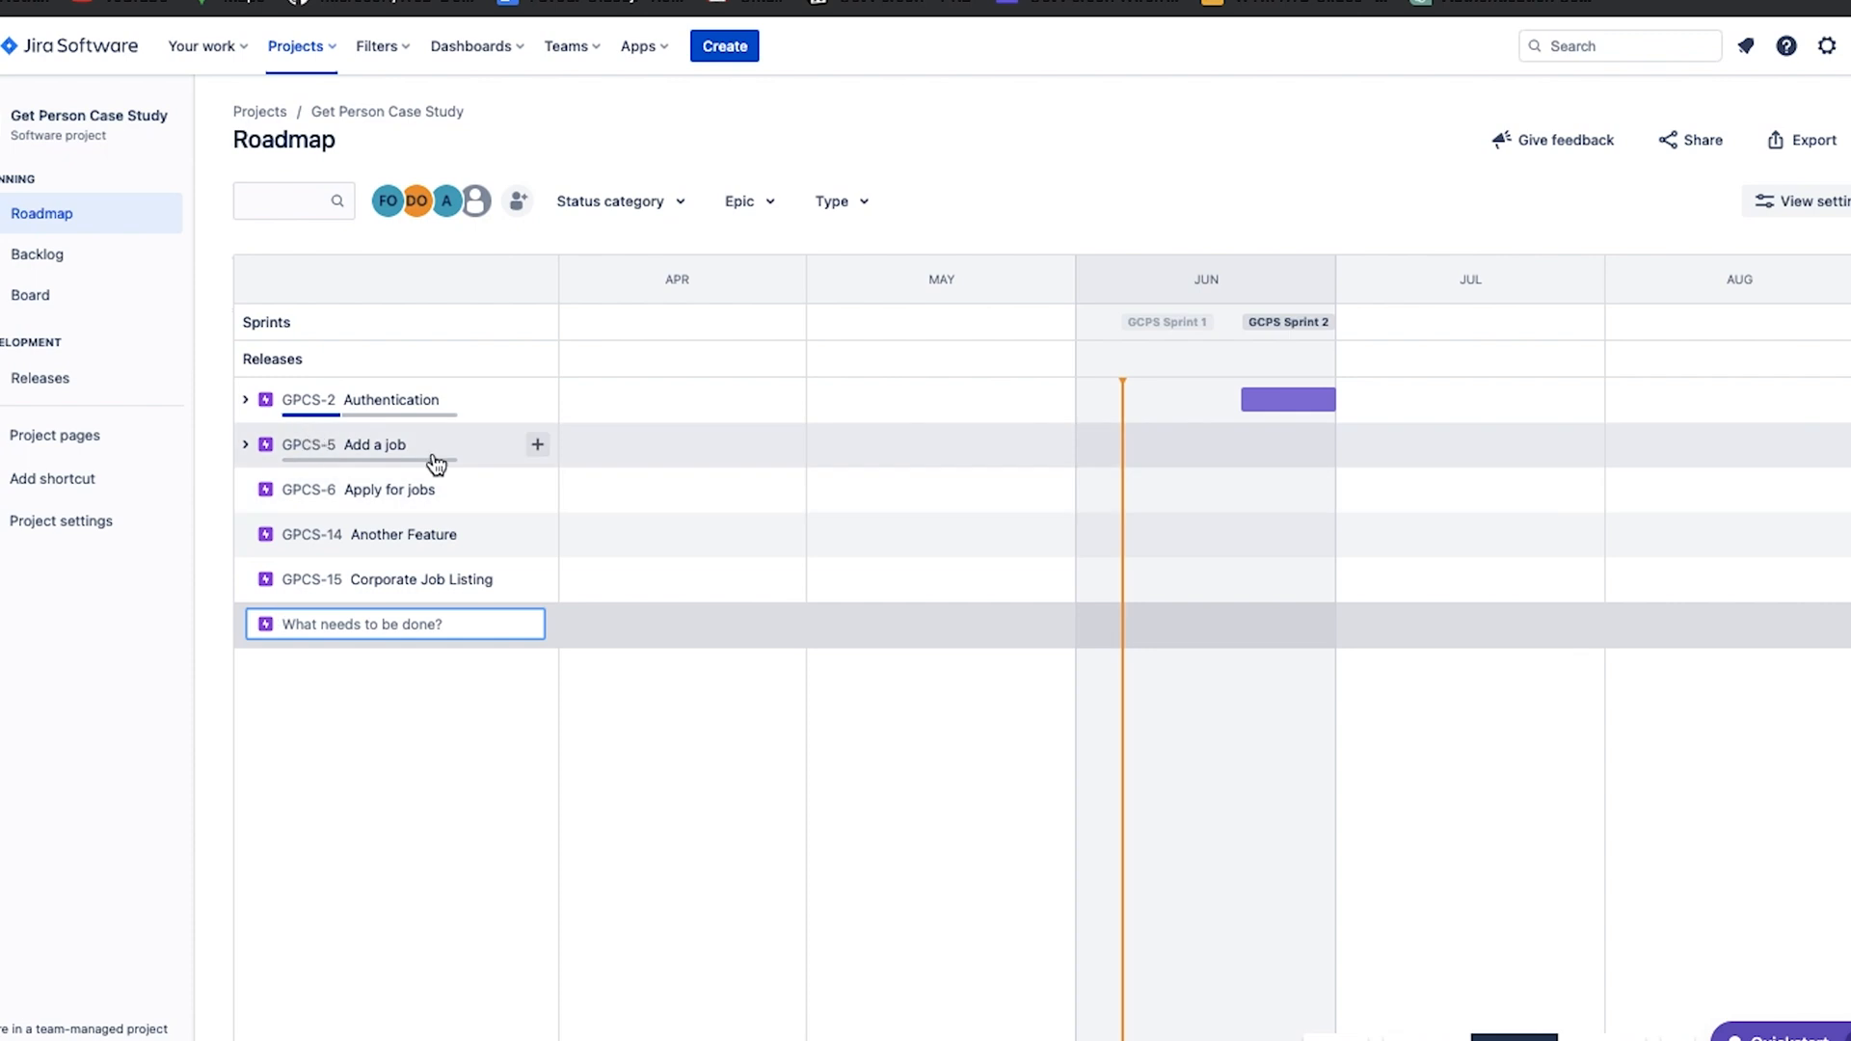
pyautogui.hscroll(3, 1090, 443)
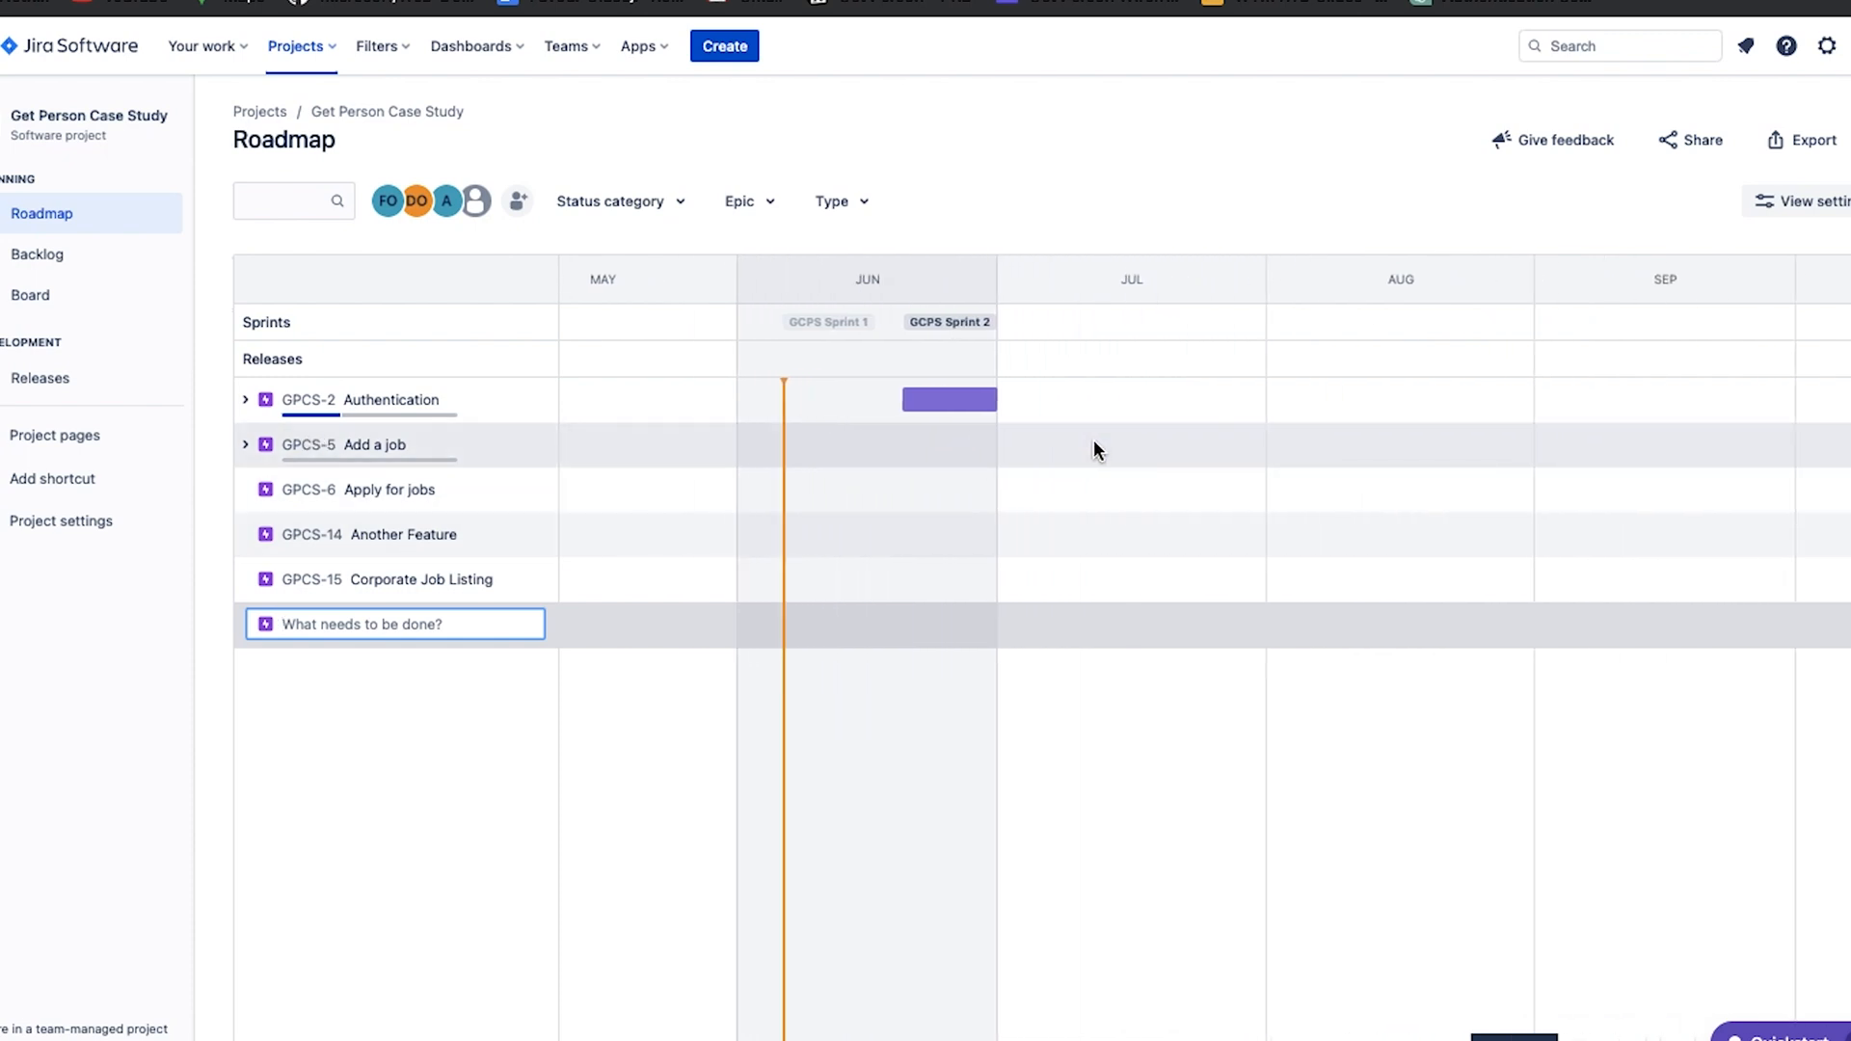
pyautogui.click(1122, 455)
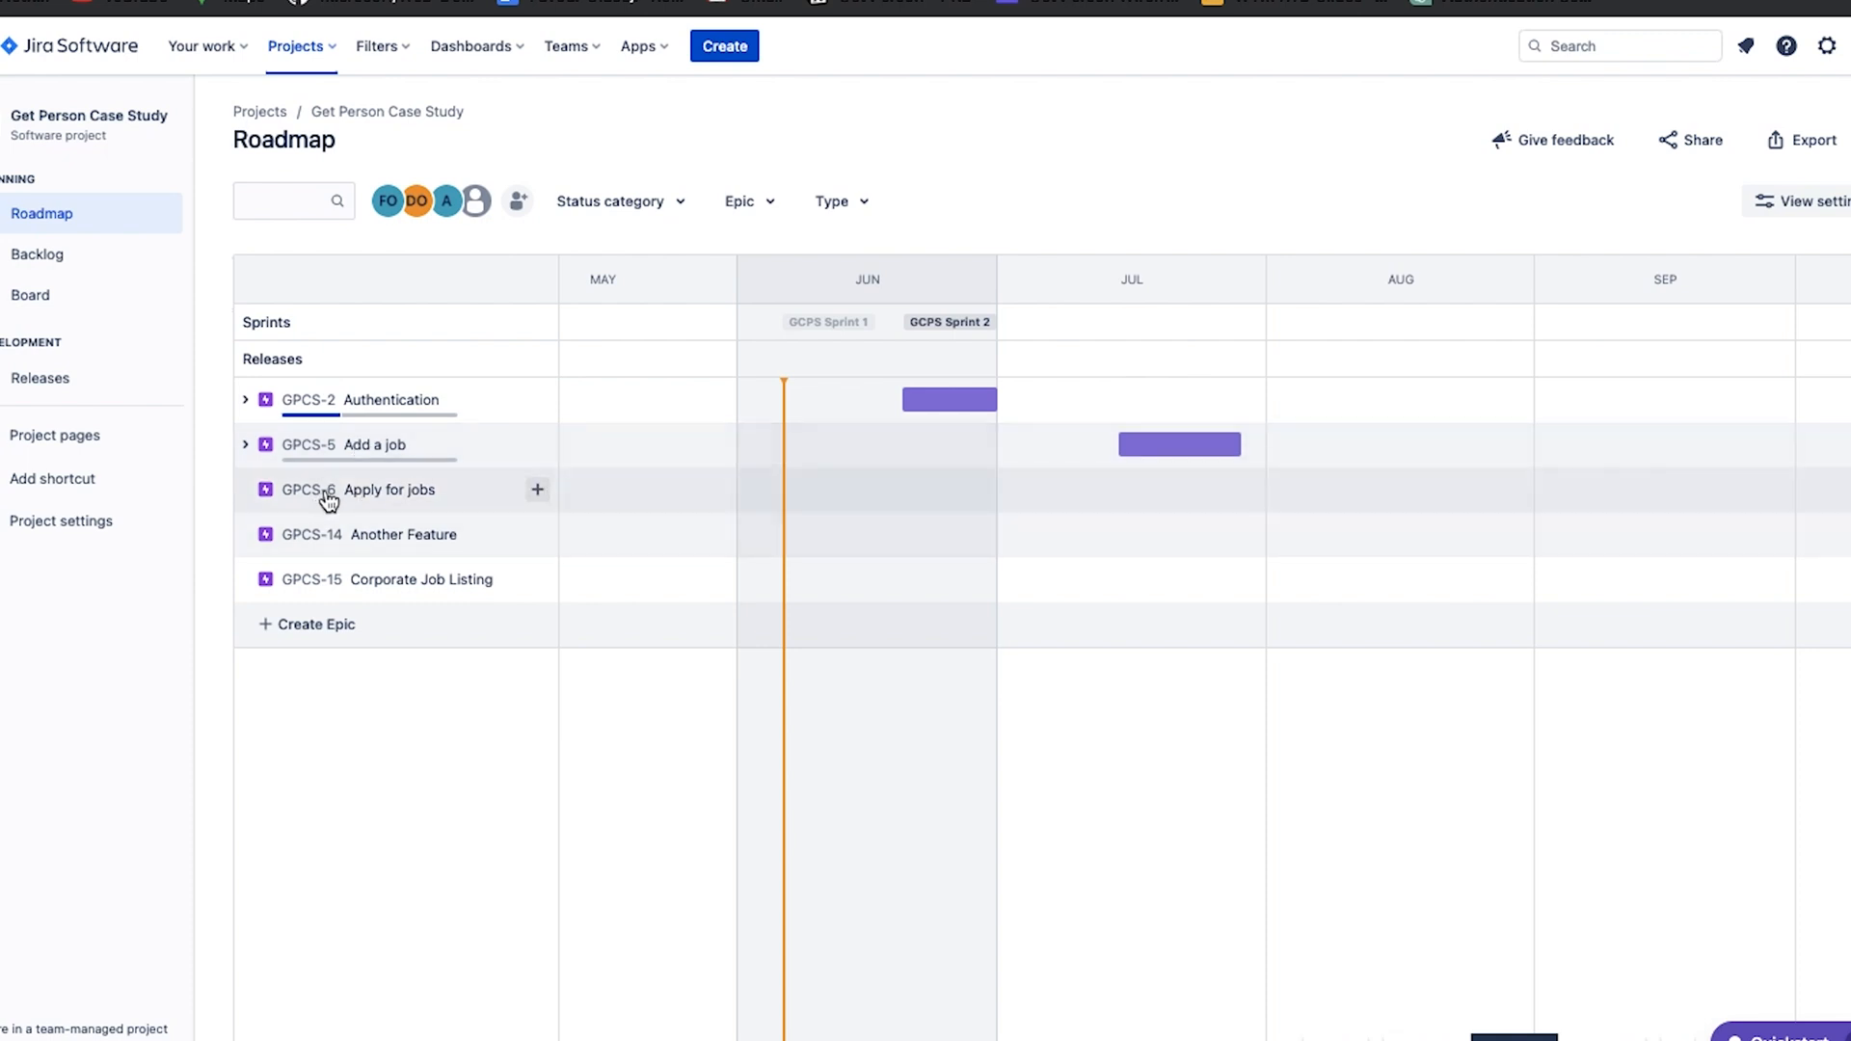
pyautogui.click(1411, 489)
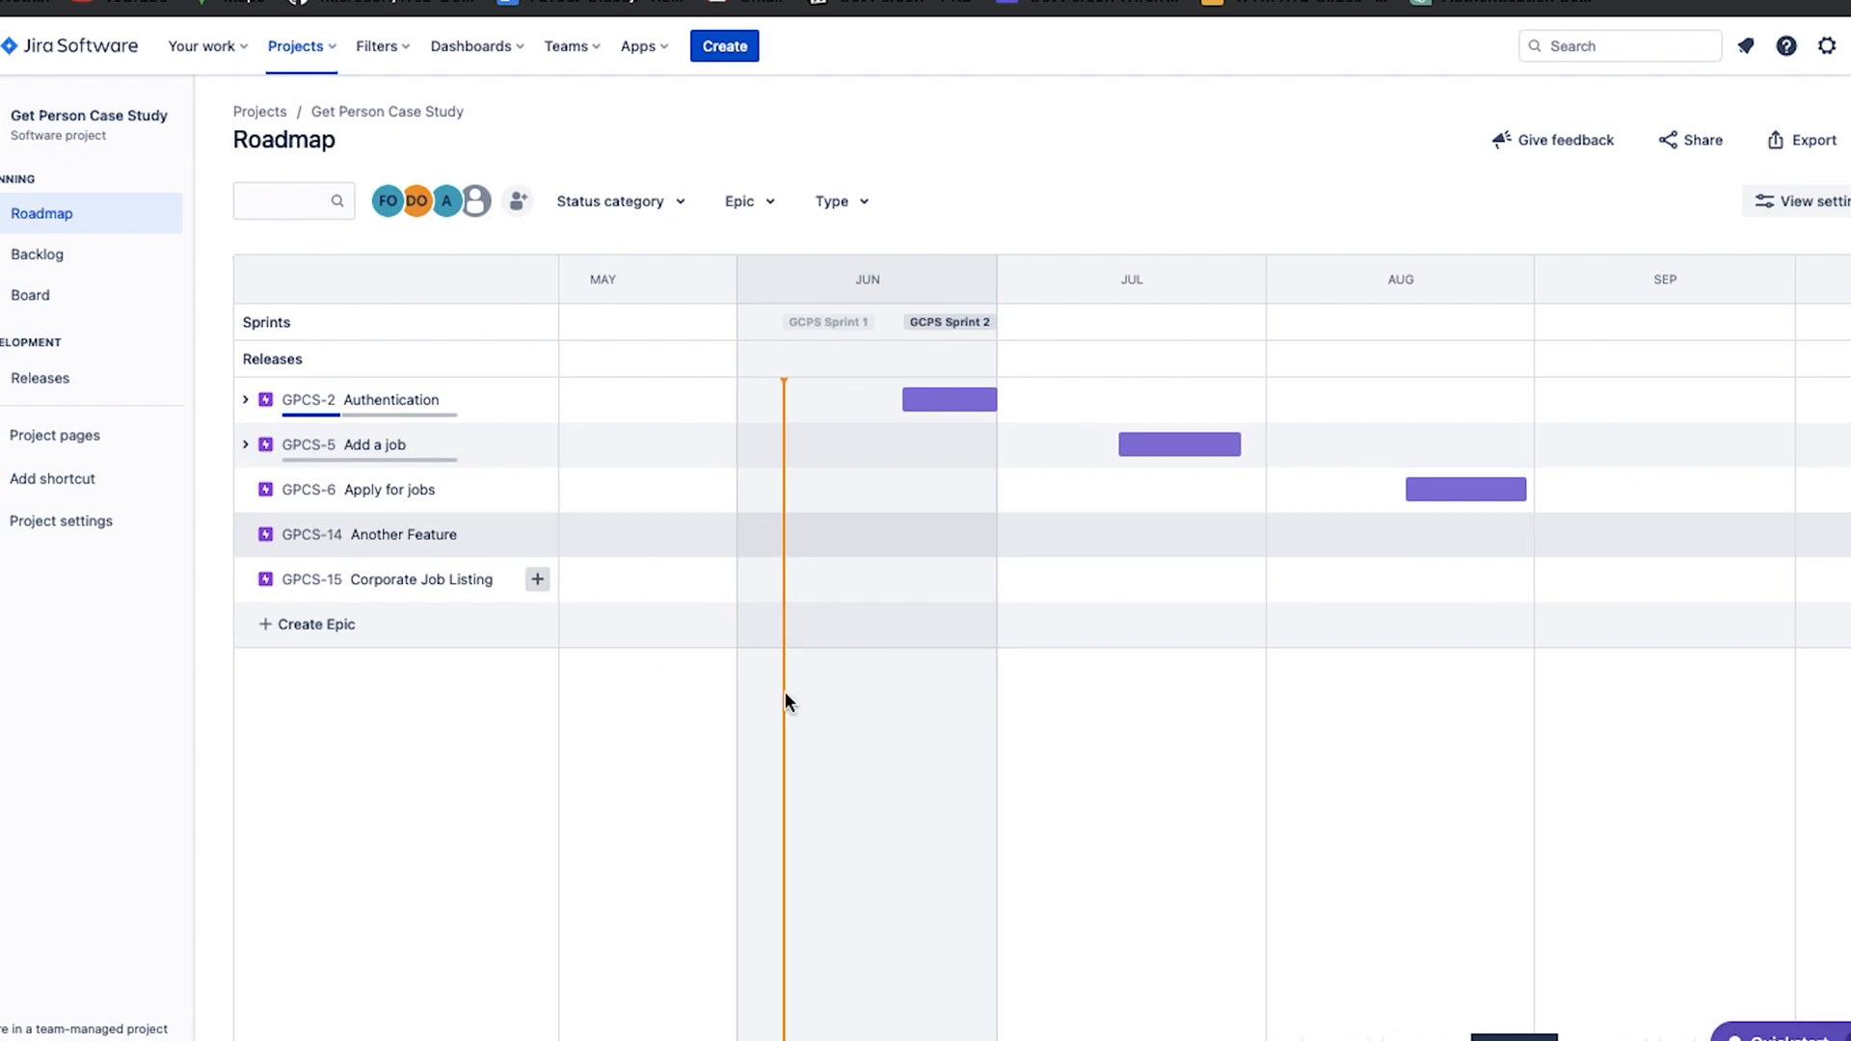
# Schedule the epics Another Feature from 2023/09/20 and Corporate Job Listing from 2023/10/23 on the timeline.
pyautogui.click(1705, 553)
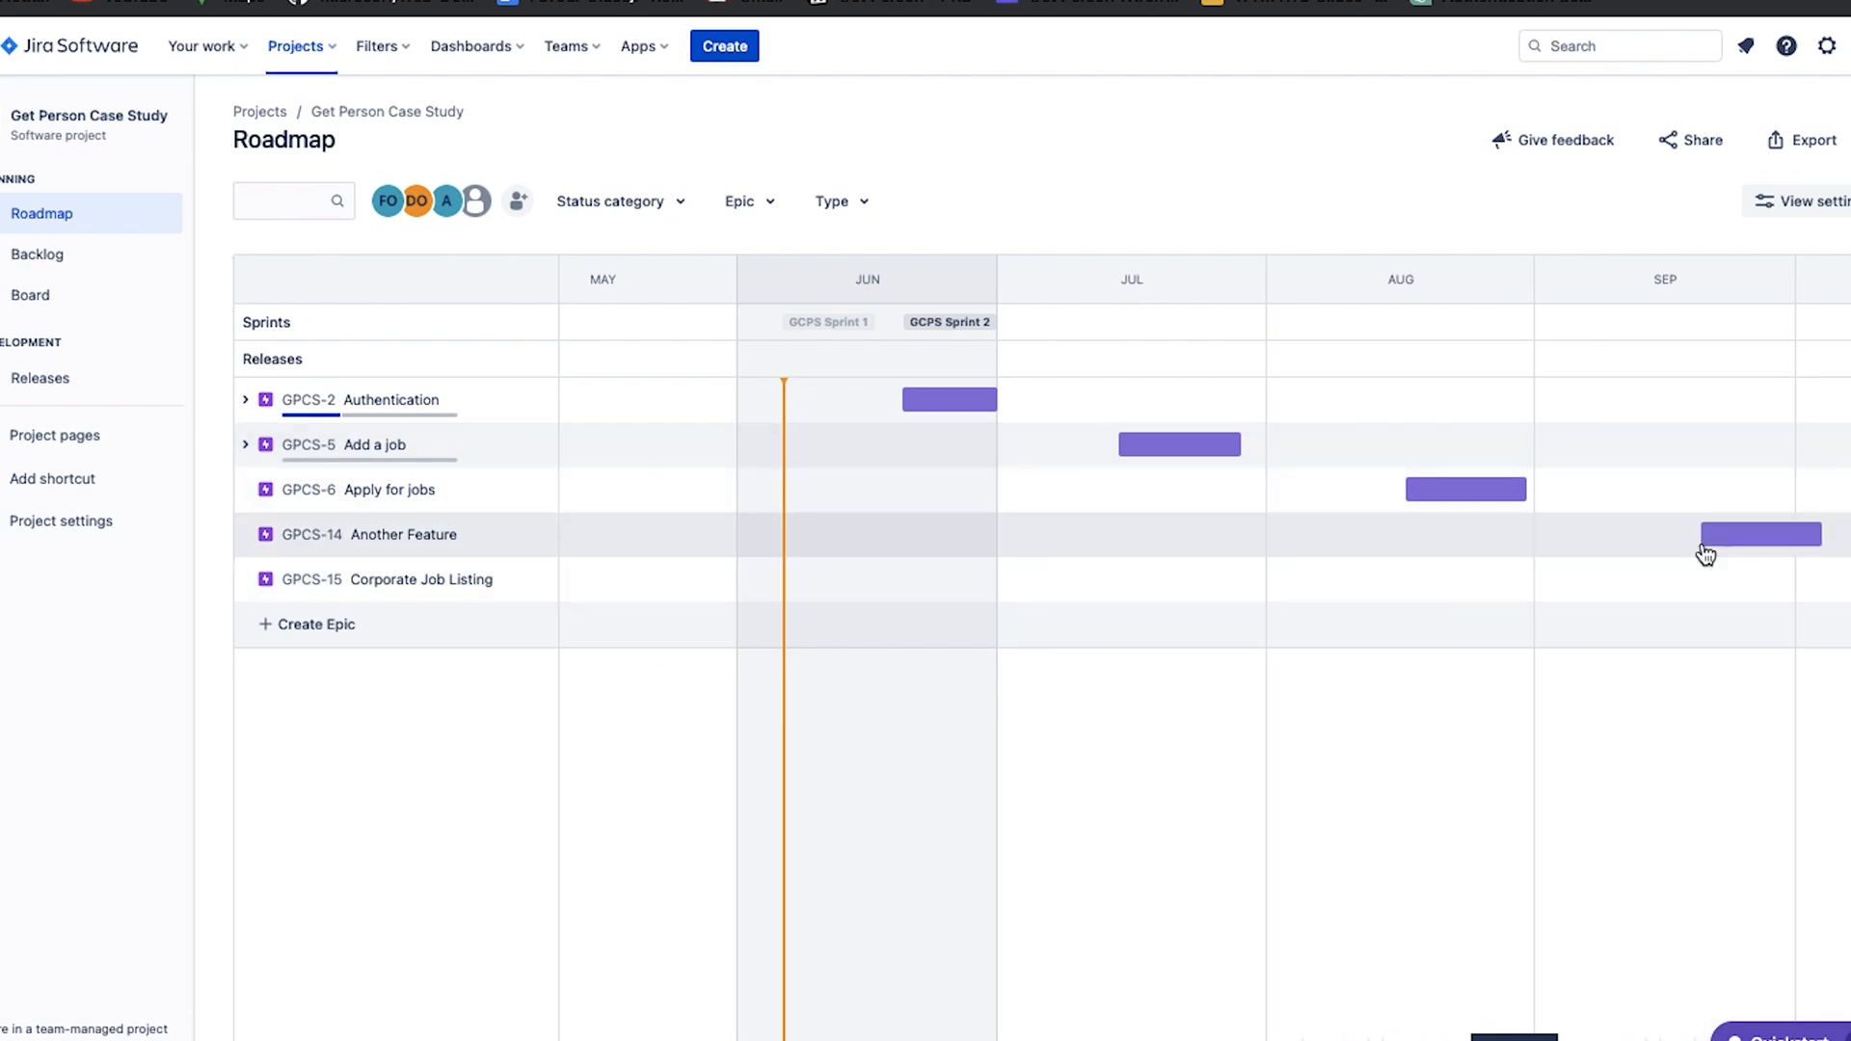
pyautogui.hscroll(5, 1703, 552)
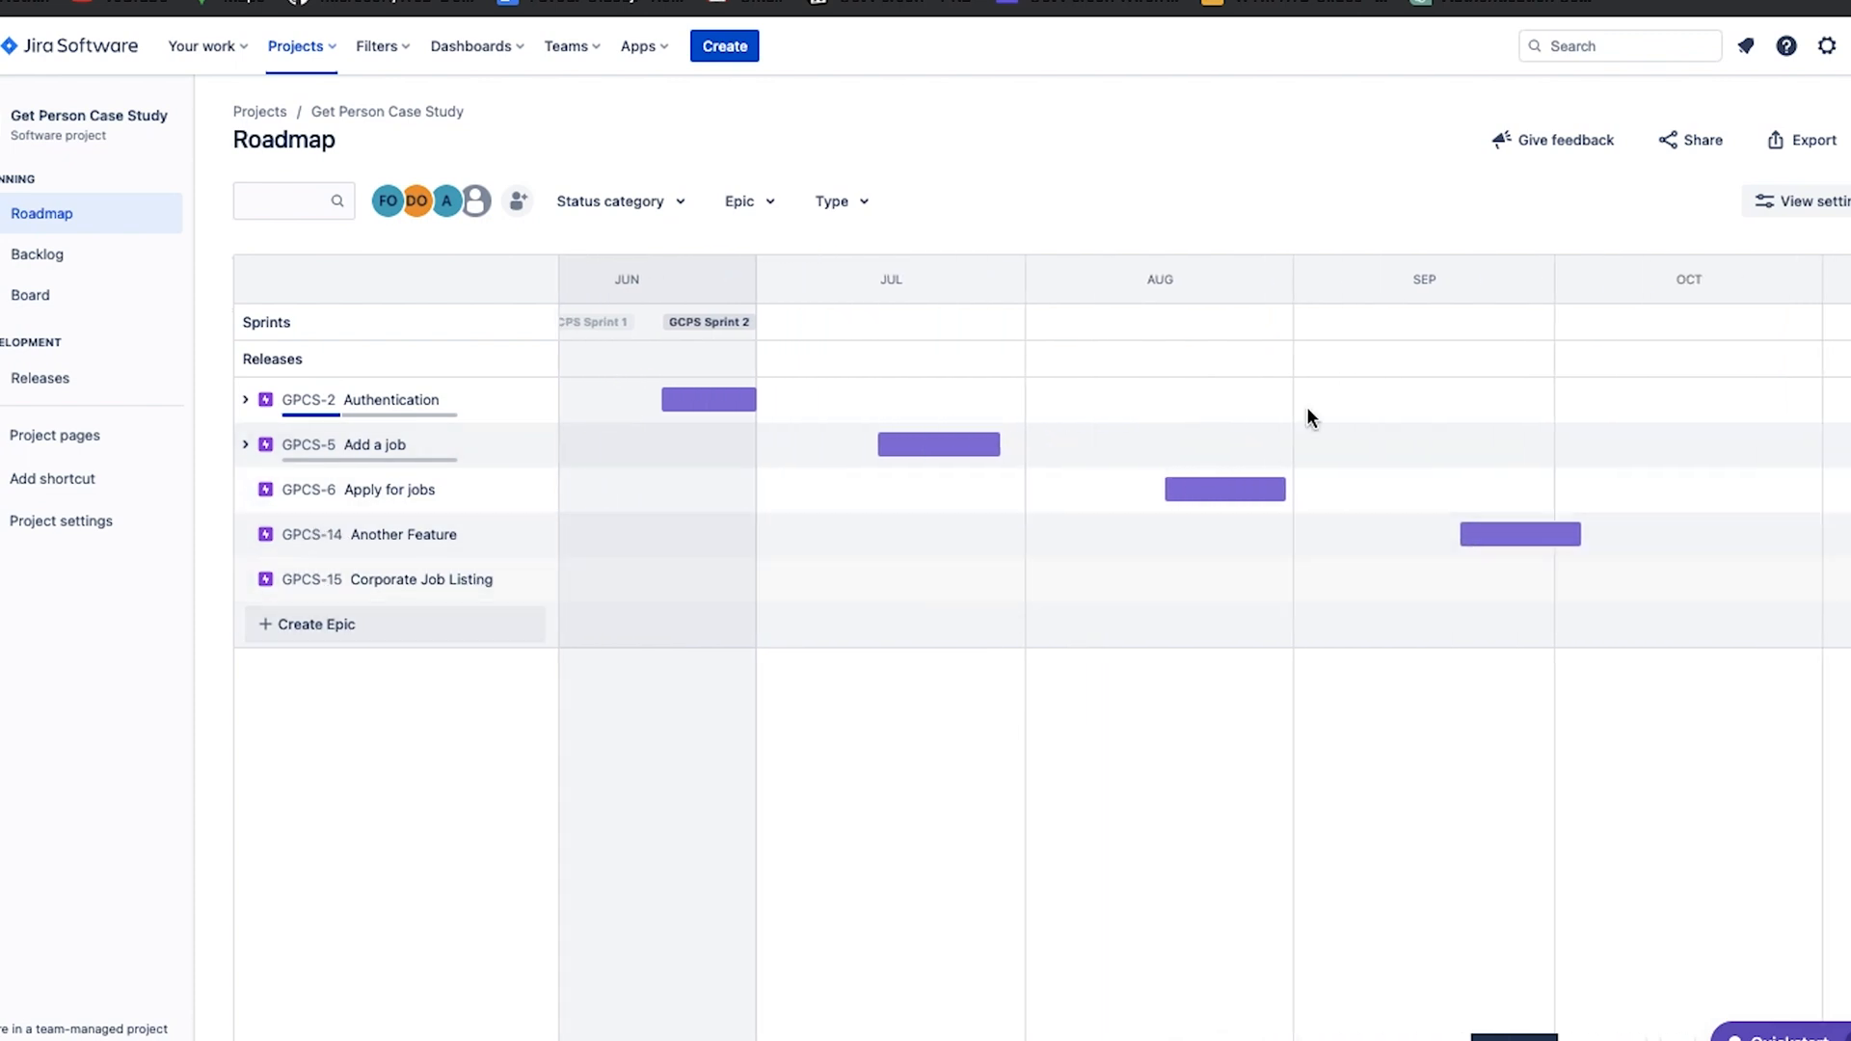
pyautogui.click(1743, 582)
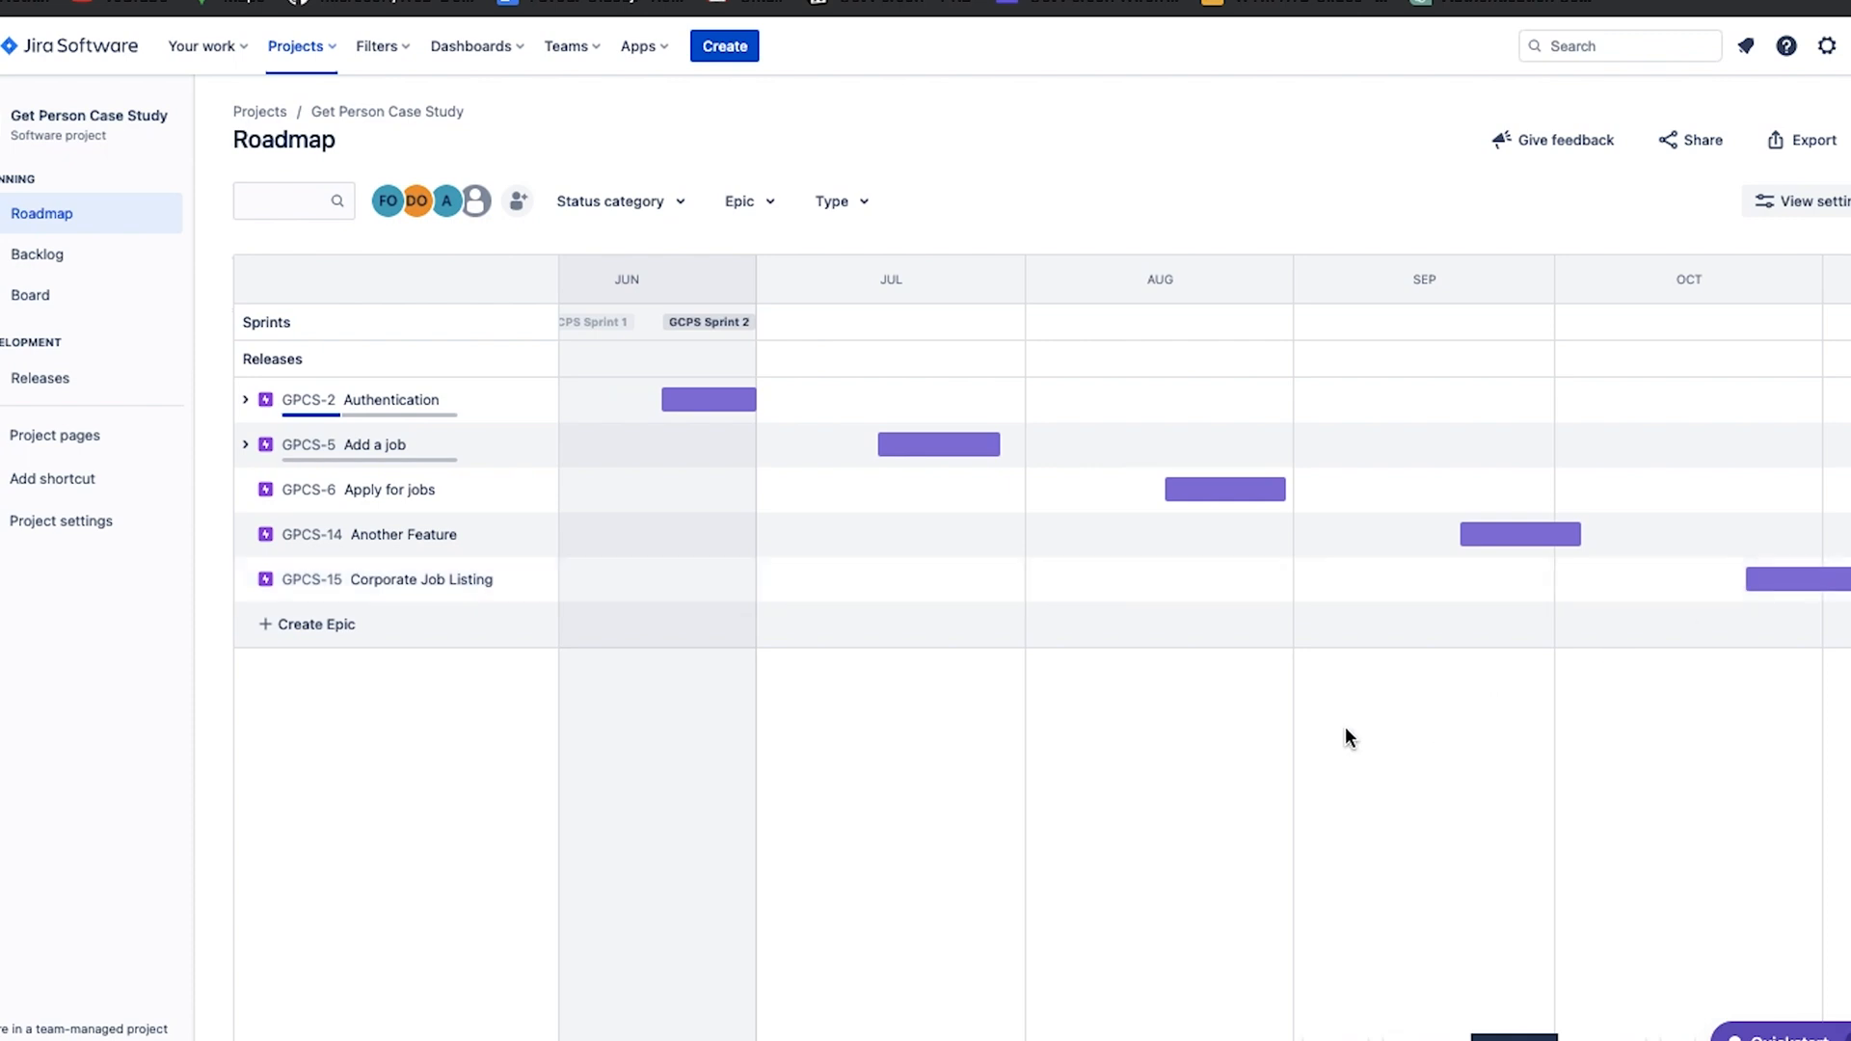
# Extend the Authentication epic's due date to 2023/07/13 and the Add a job epic's due date to 2023/09/06.
pyautogui.hscroll(-5, 1080, 625)
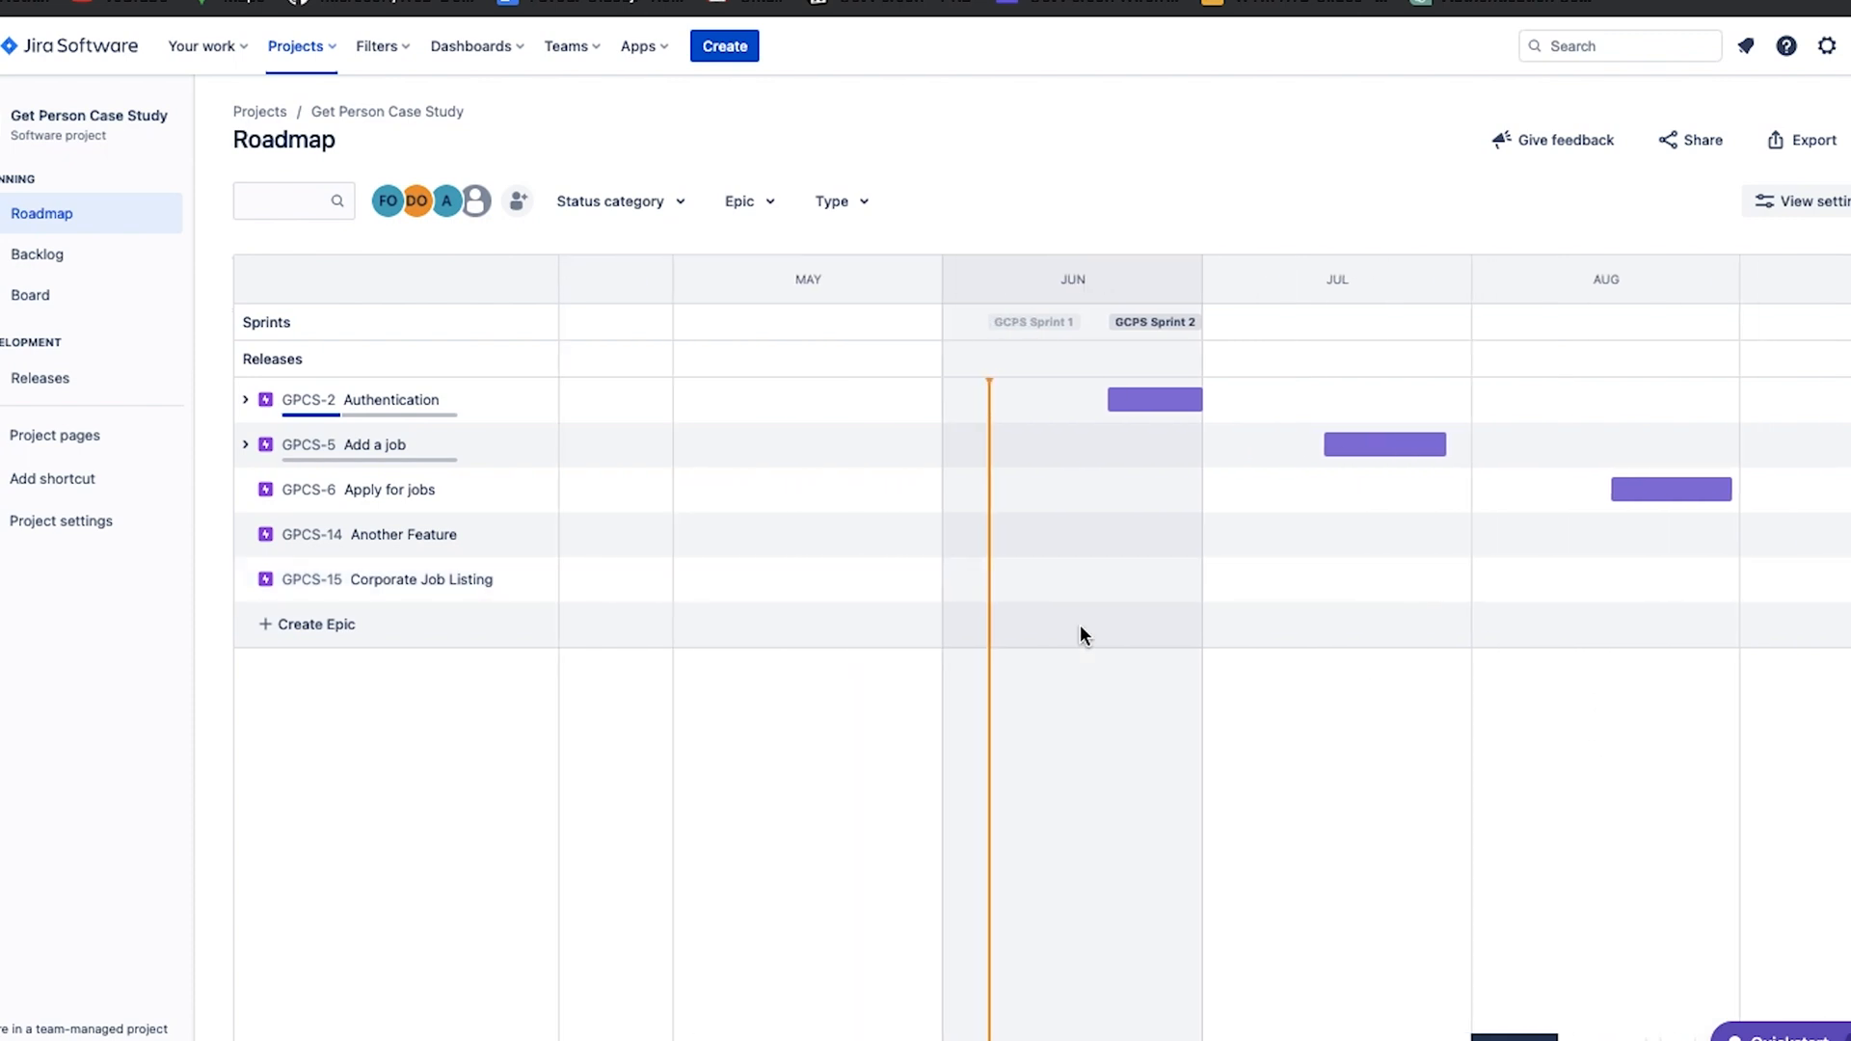
pyautogui.click(1179, 405)
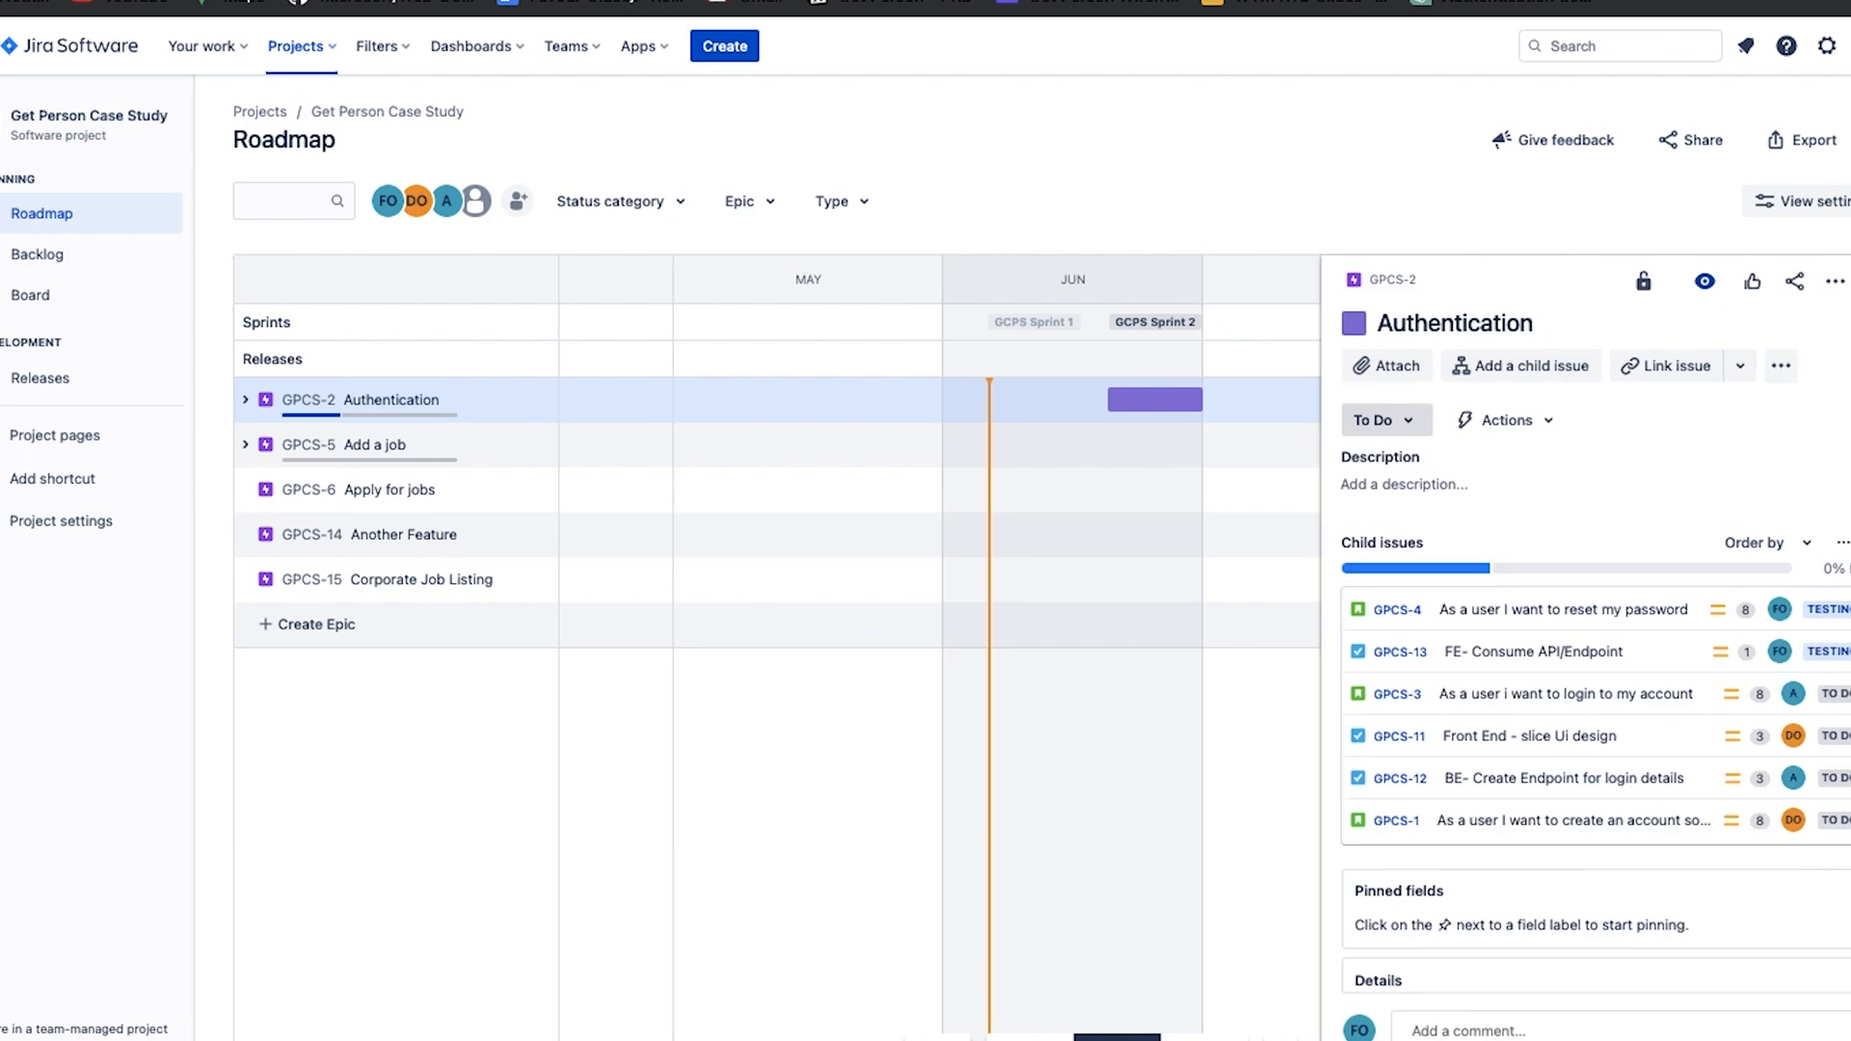
pyautogui.click(1849, 281)
pyautogui.moveTo(1190, 399)
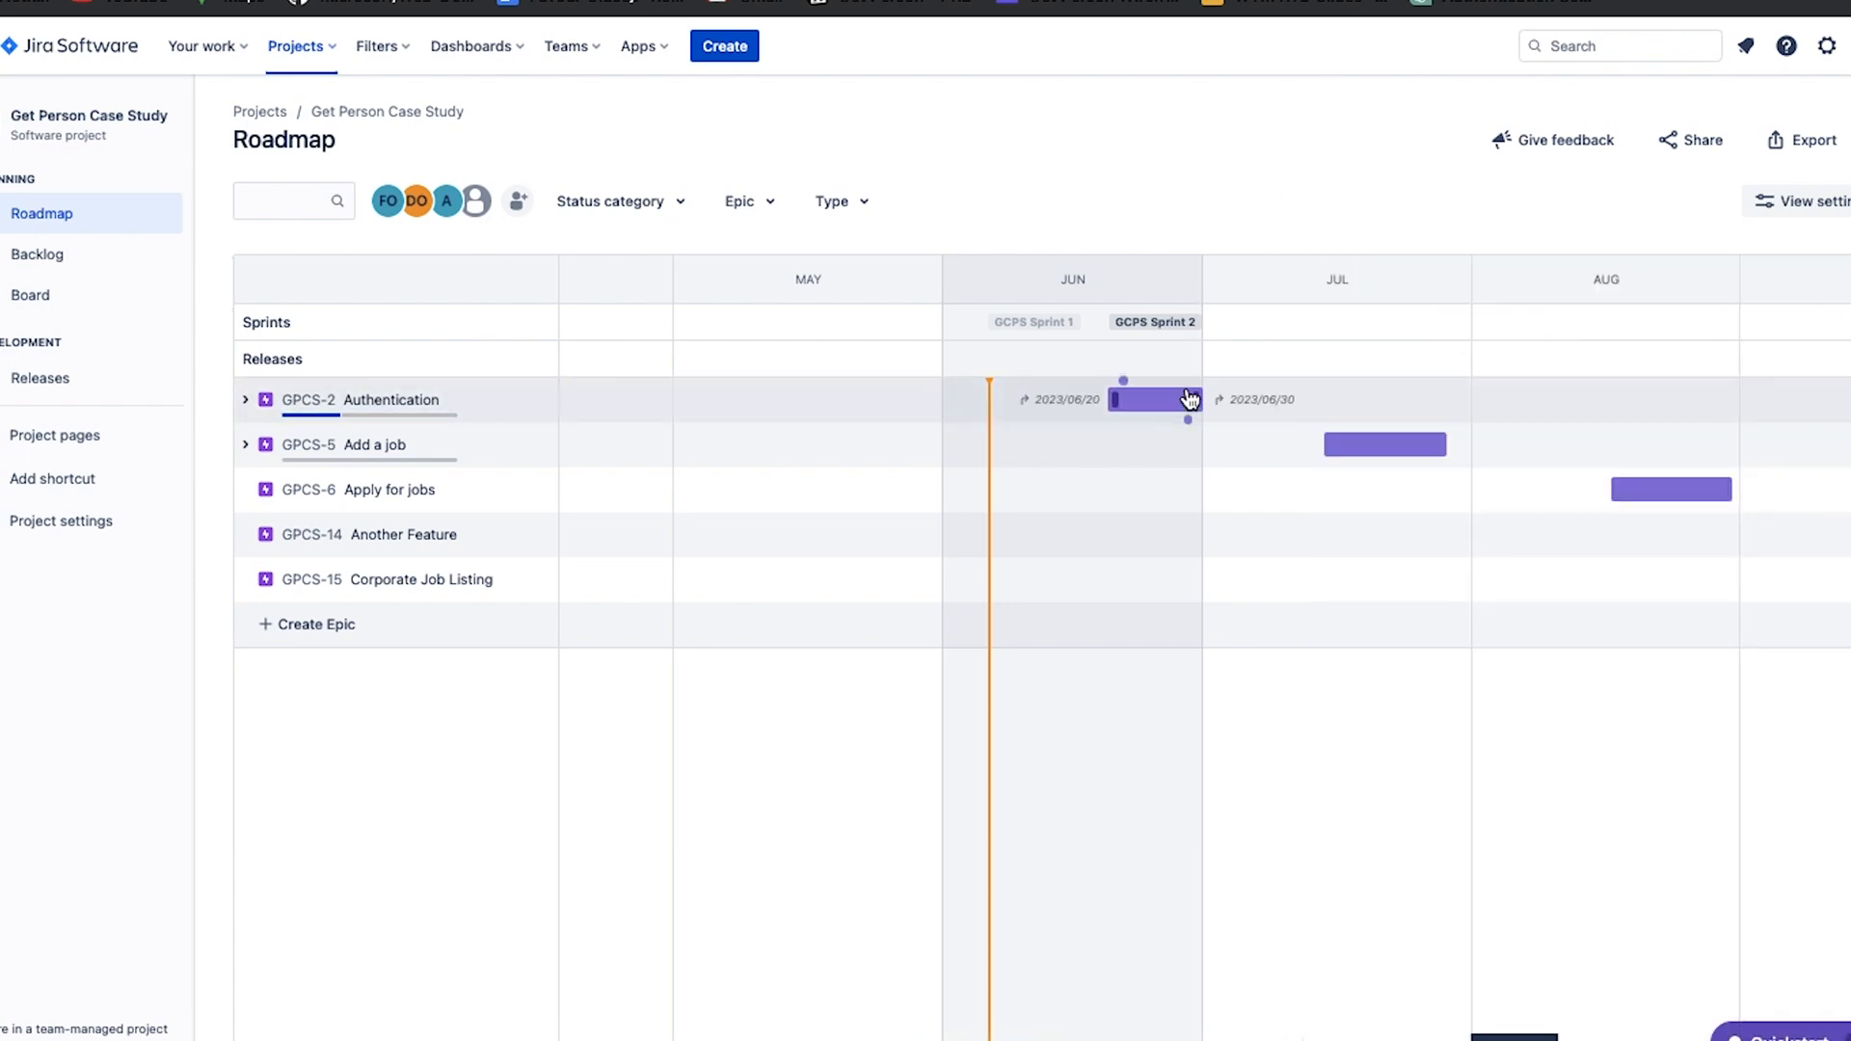
pyautogui.moveTo(1197, 397); pyautogui.dragTo(1316, 399)
pyautogui.moveTo(1440, 442)
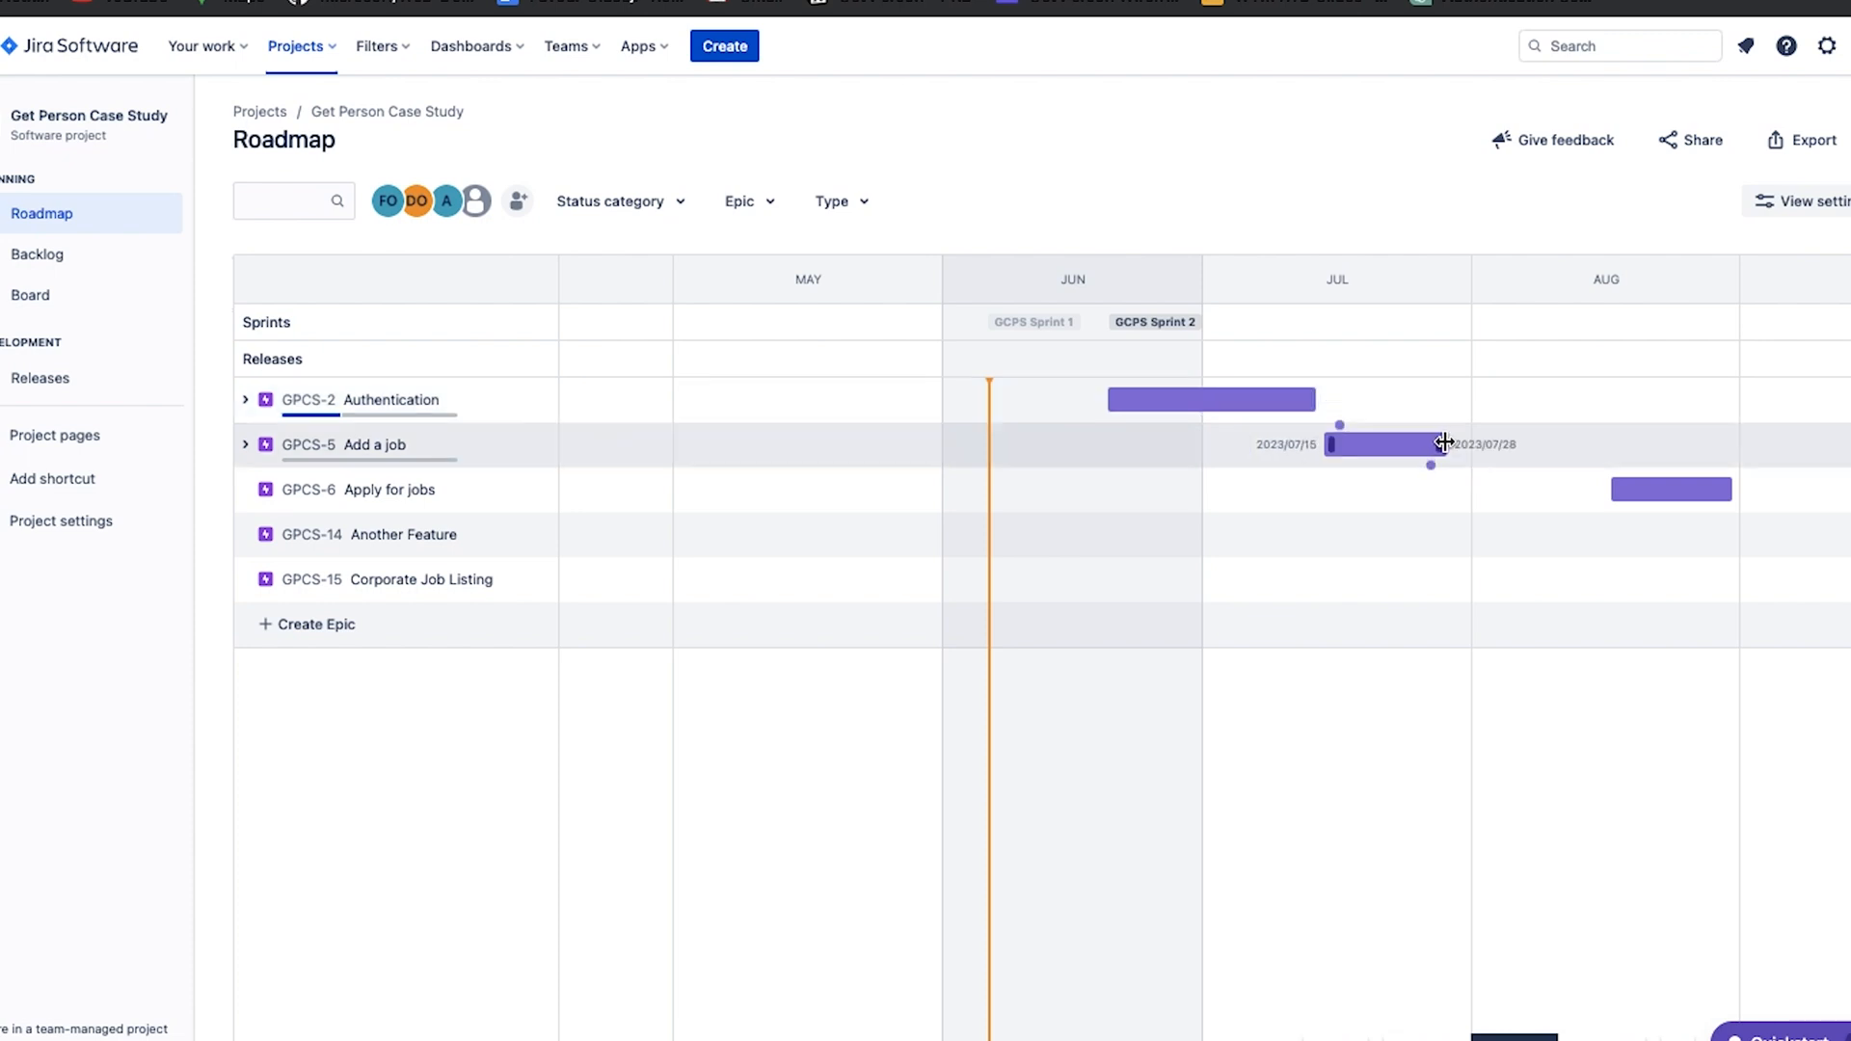
pyautogui.moveTo(1440, 443); pyautogui.dragTo(1786, 434)
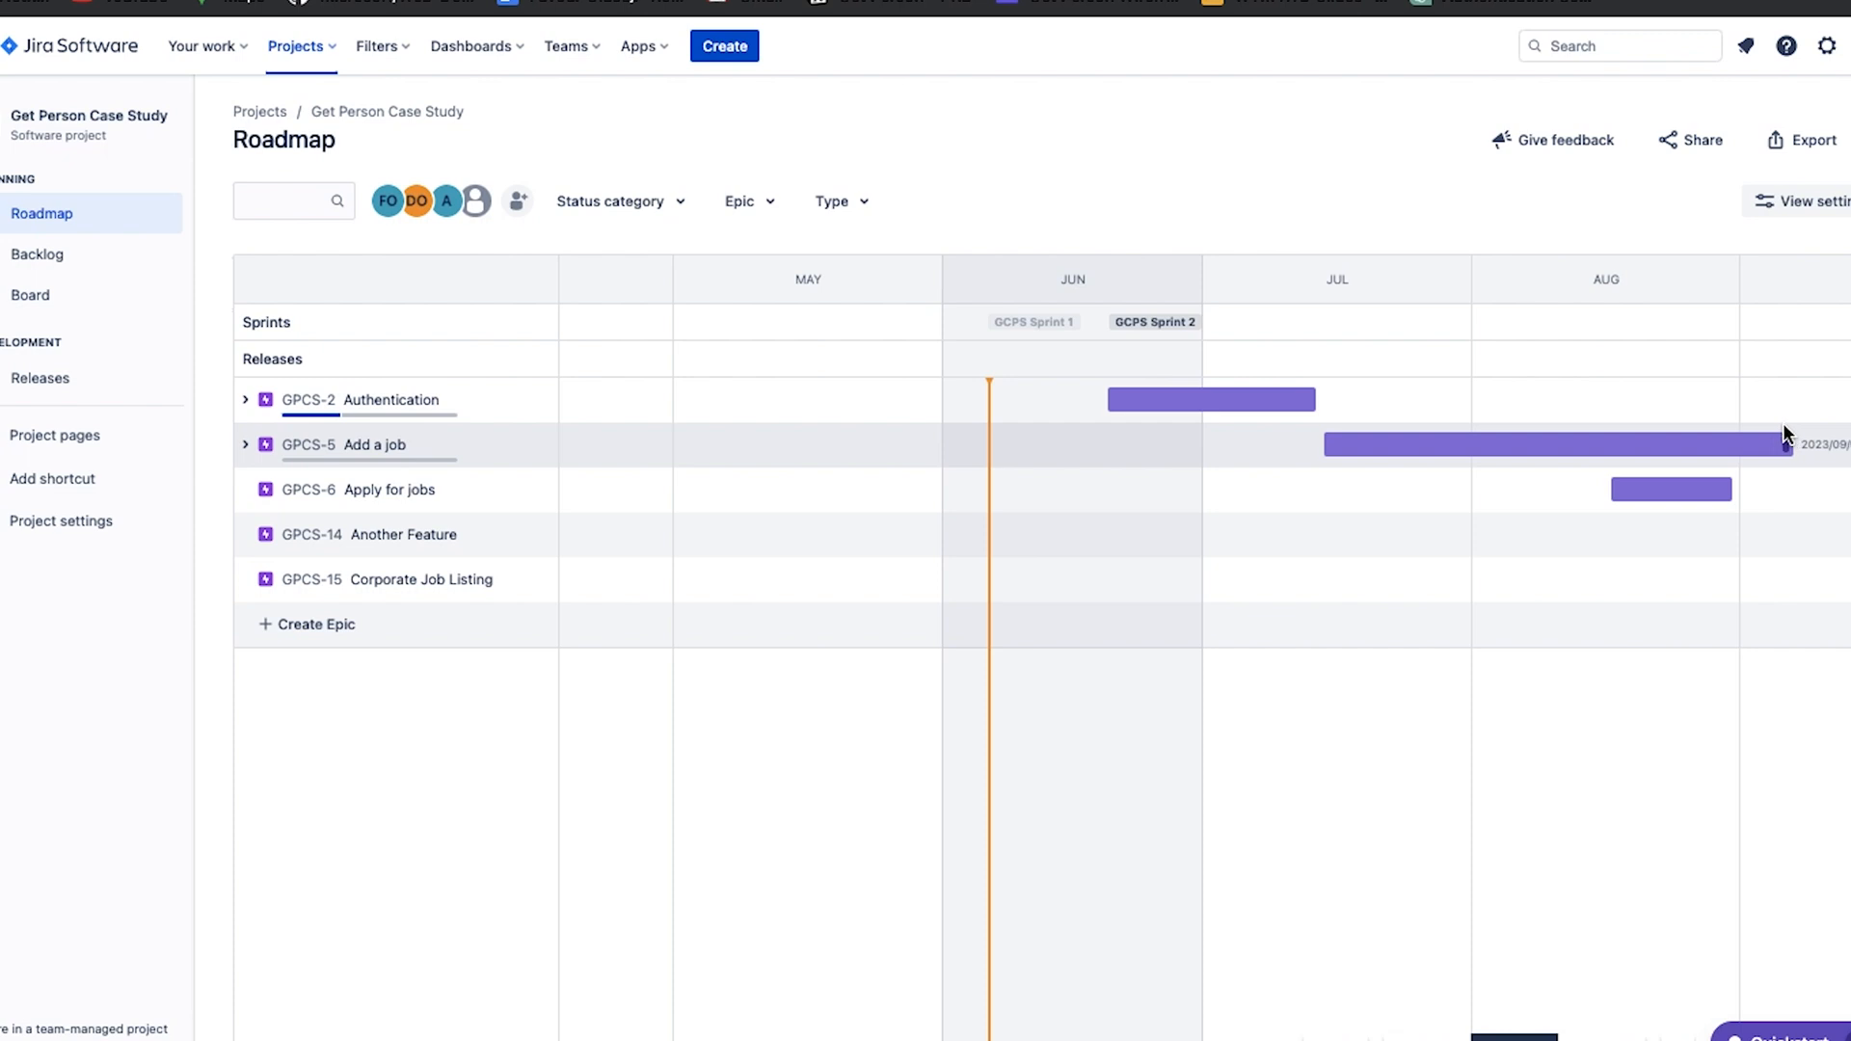
# Extend the Apply for jobs epic's due date to 2023/09/22 and the Another Feature epic's due date to 2023/10/20.
pyautogui.hscroll(5, 1784, 425)
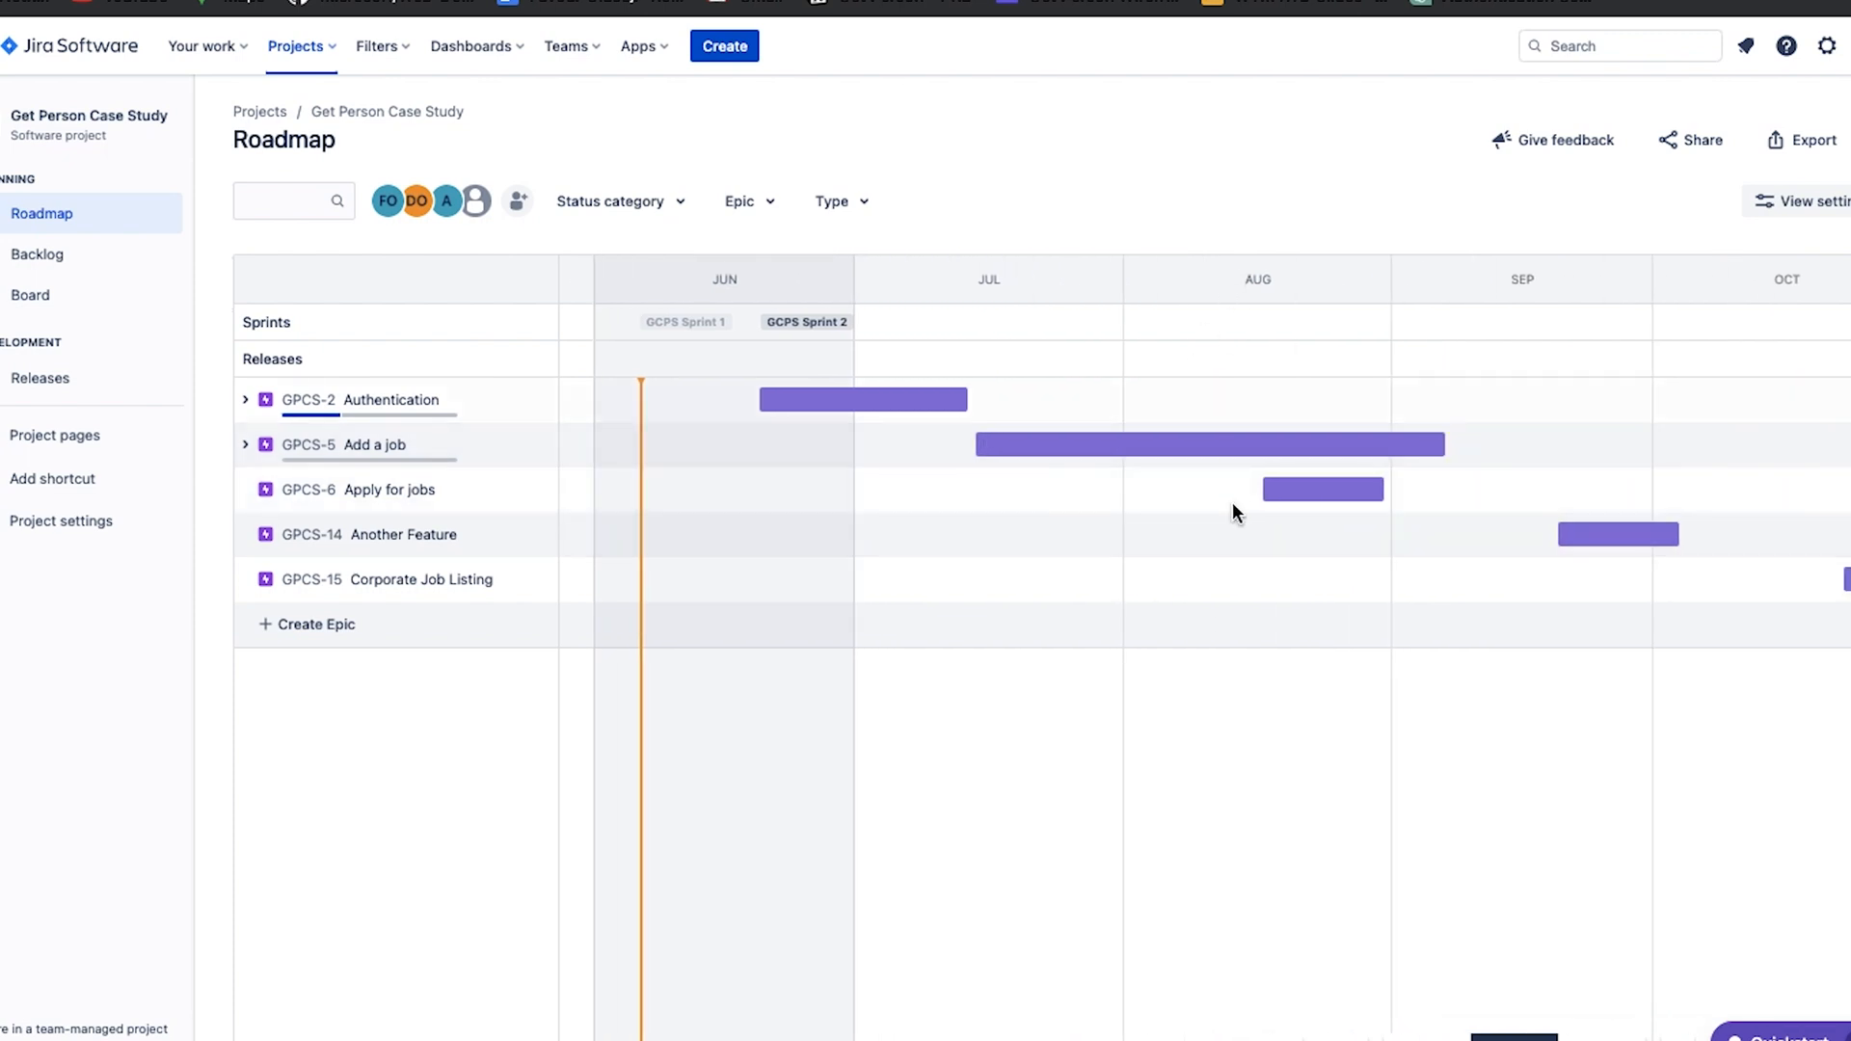
pyautogui.moveTo(1374, 485)
pyautogui.moveTo(1378, 485); pyautogui.dragTo(1584, 487)
pyautogui.moveTo(1676, 533)
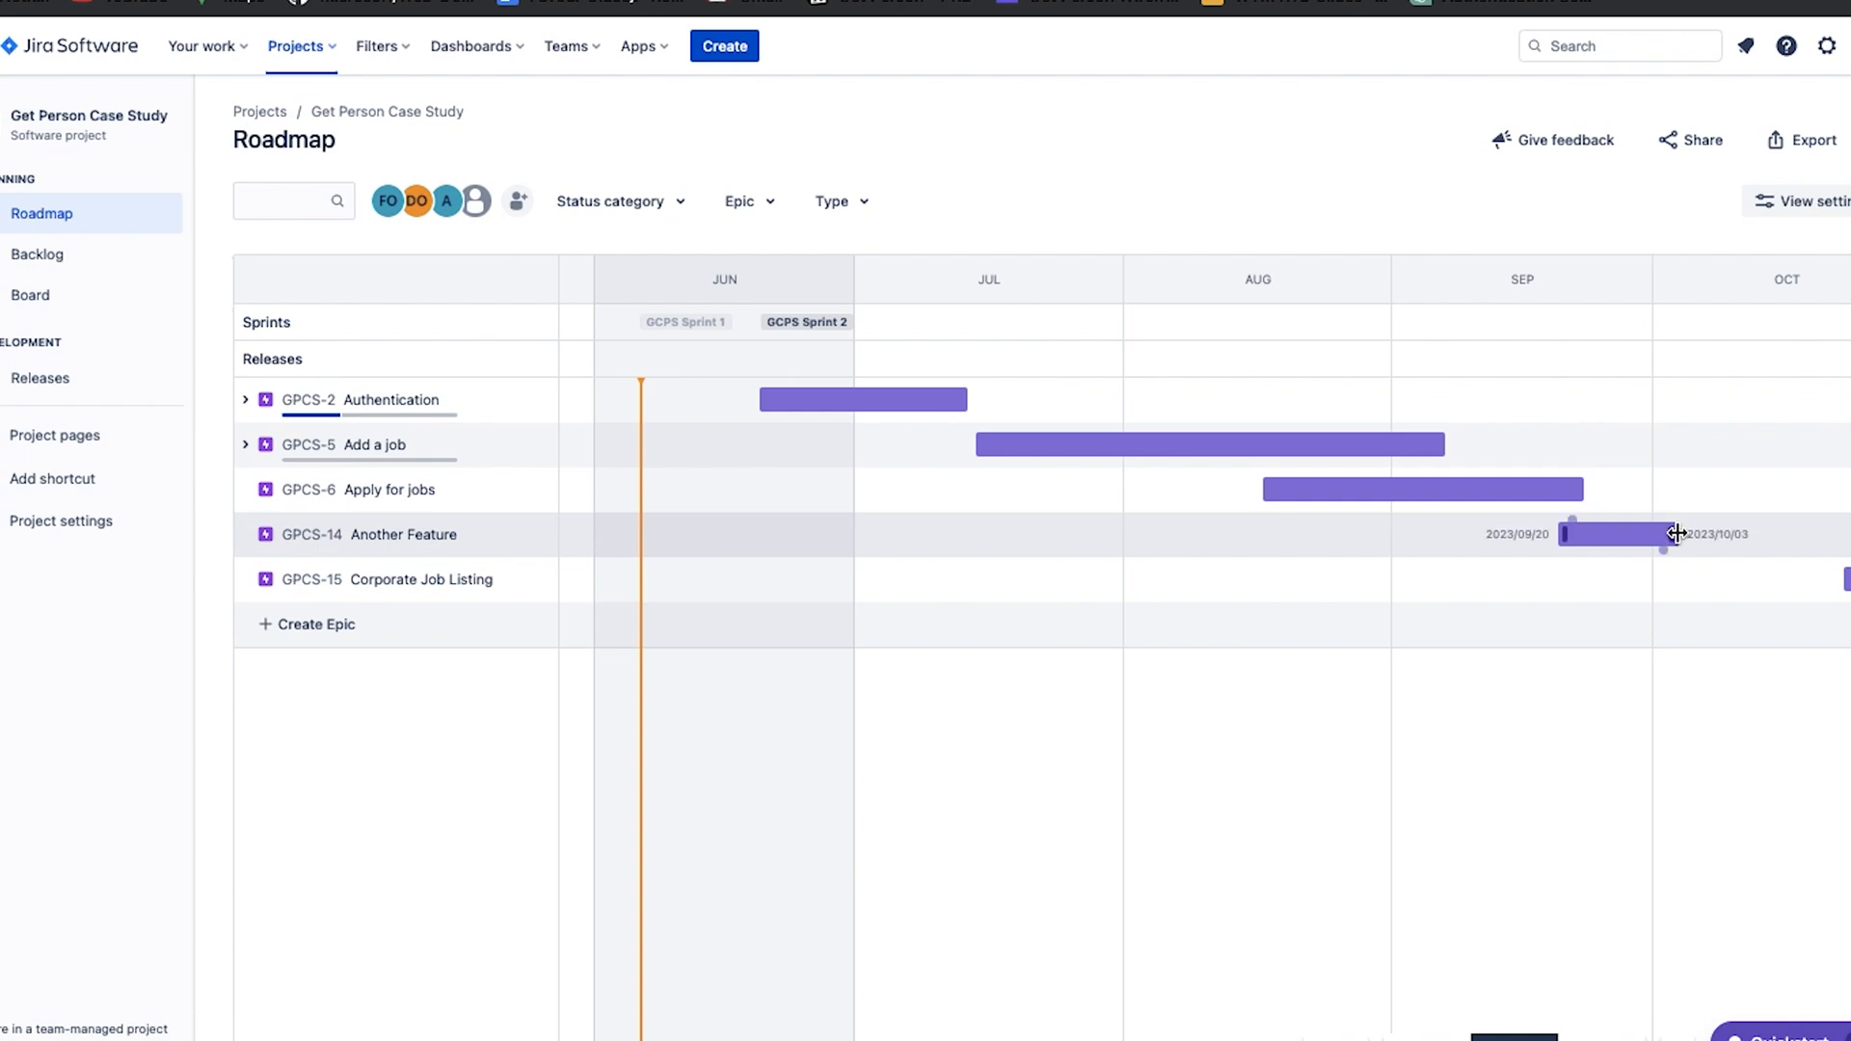
pyautogui.moveTo(1677, 533)
pyautogui.mouseDown()
pyautogui.moveTo(1767, 510)
pyautogui.moveTo(1819, 525)
pyautogui.moveTo(1674, 534)
pyautogui.mouseUp()
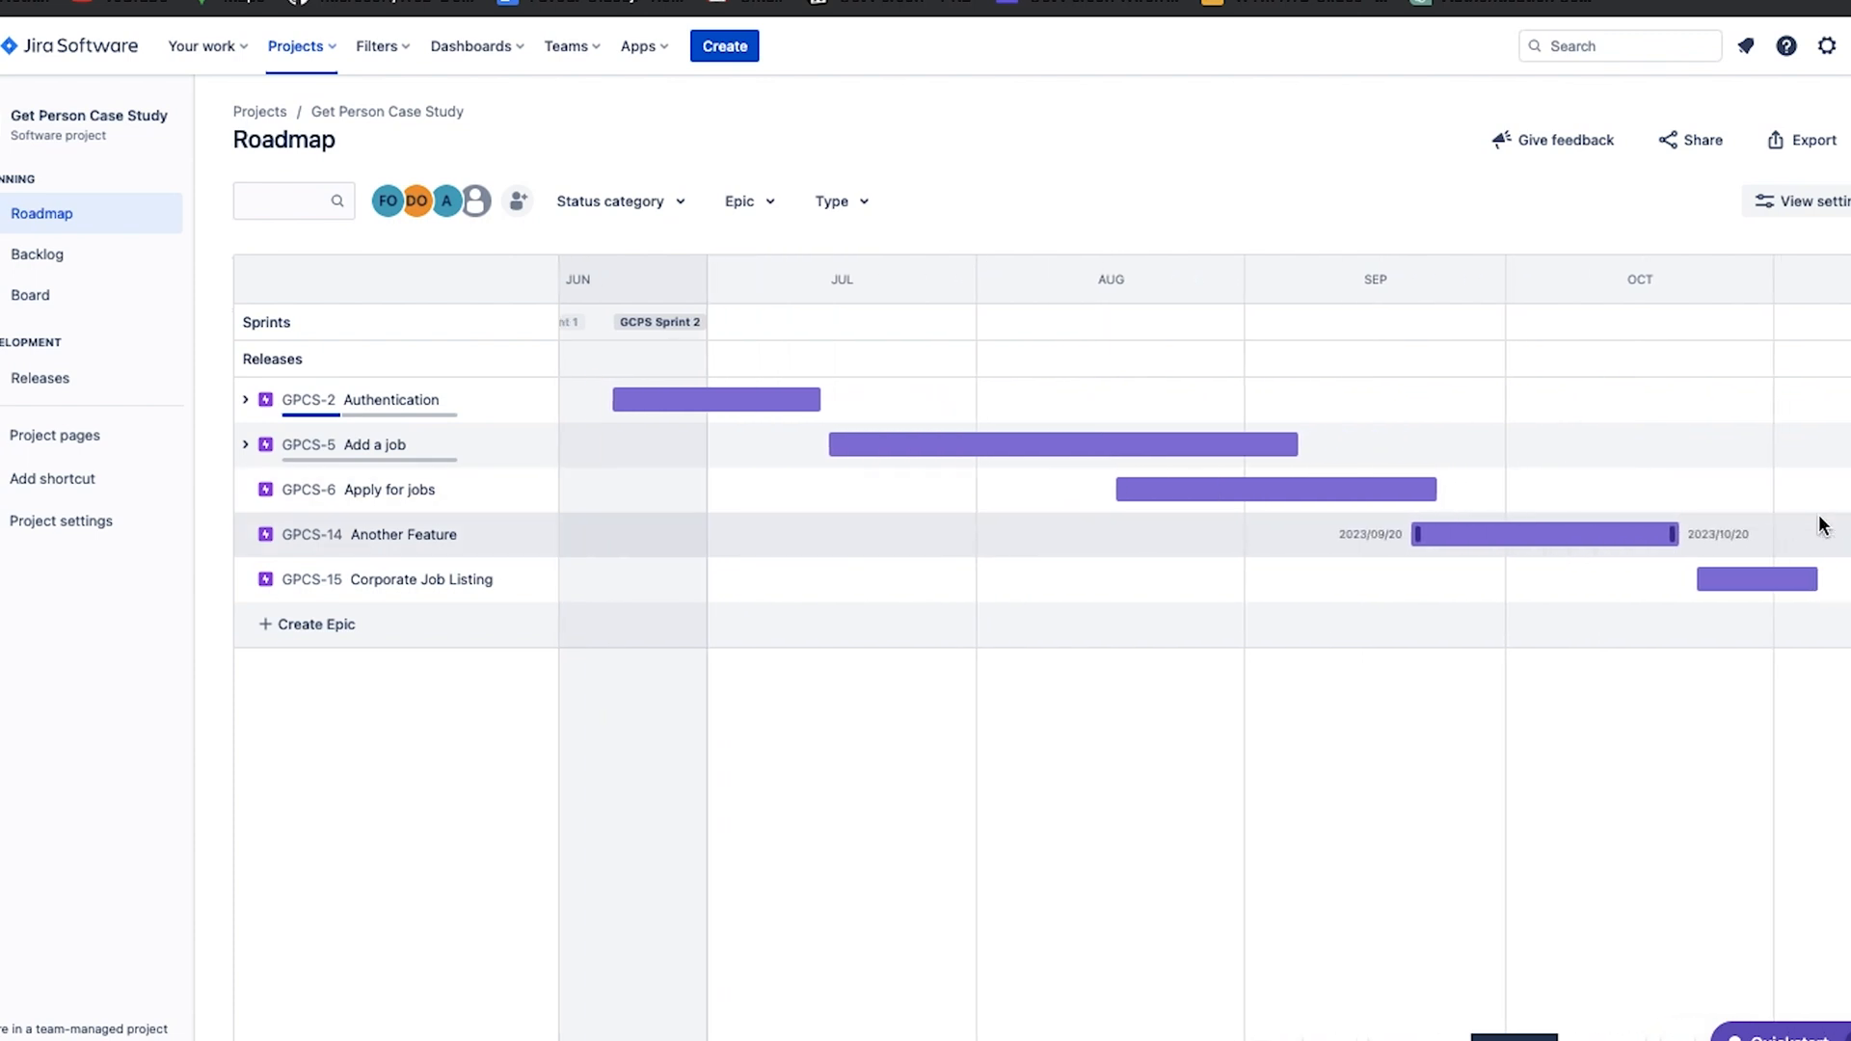
# Extend the Corporate Job Listing epic's due date to 2023/11/20.
pyautogui.moveTo(1690, 573)
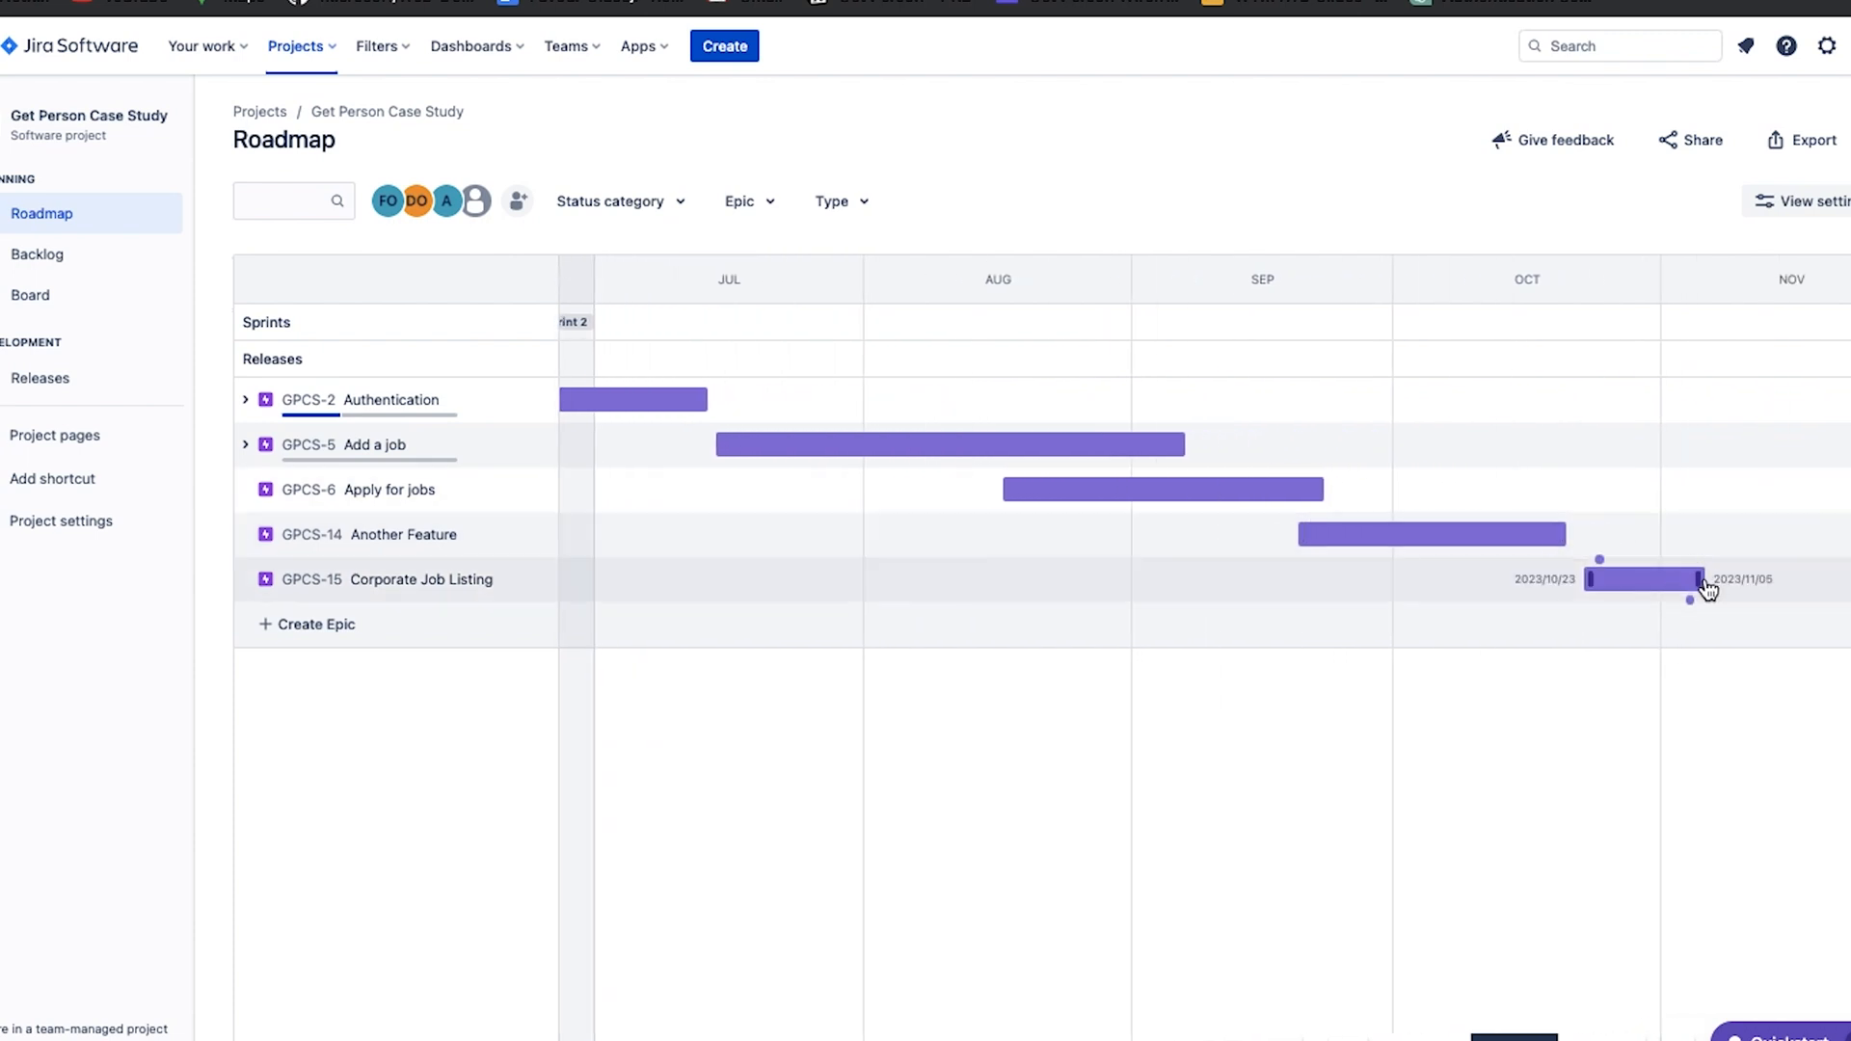
pyautogui.moveTo(1700, 578); pyautogui.dragTo(1823, 579)
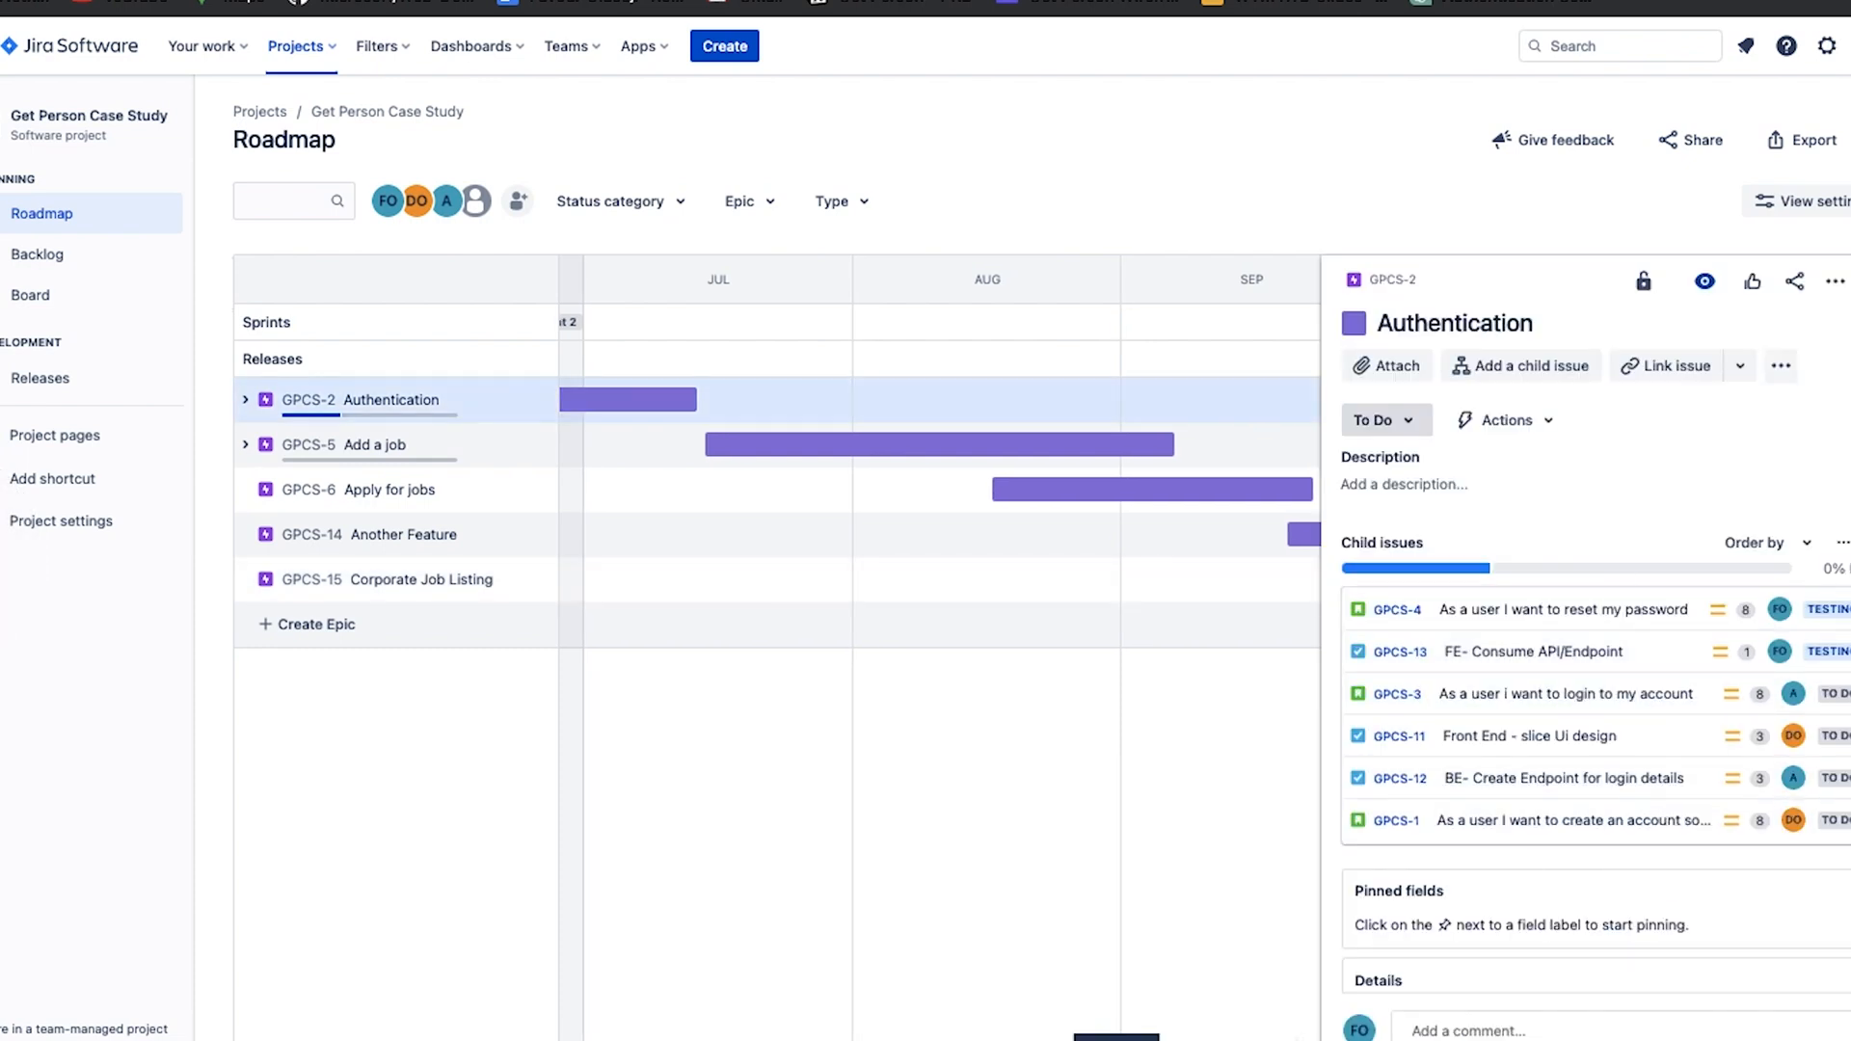
pyautogui.click(1850, 281)
# Move the whole Another Feature epic on the timeline to 2023/05/12 – 2023/06/11.
pyautogui.hscroll(-5, 1437, 544)
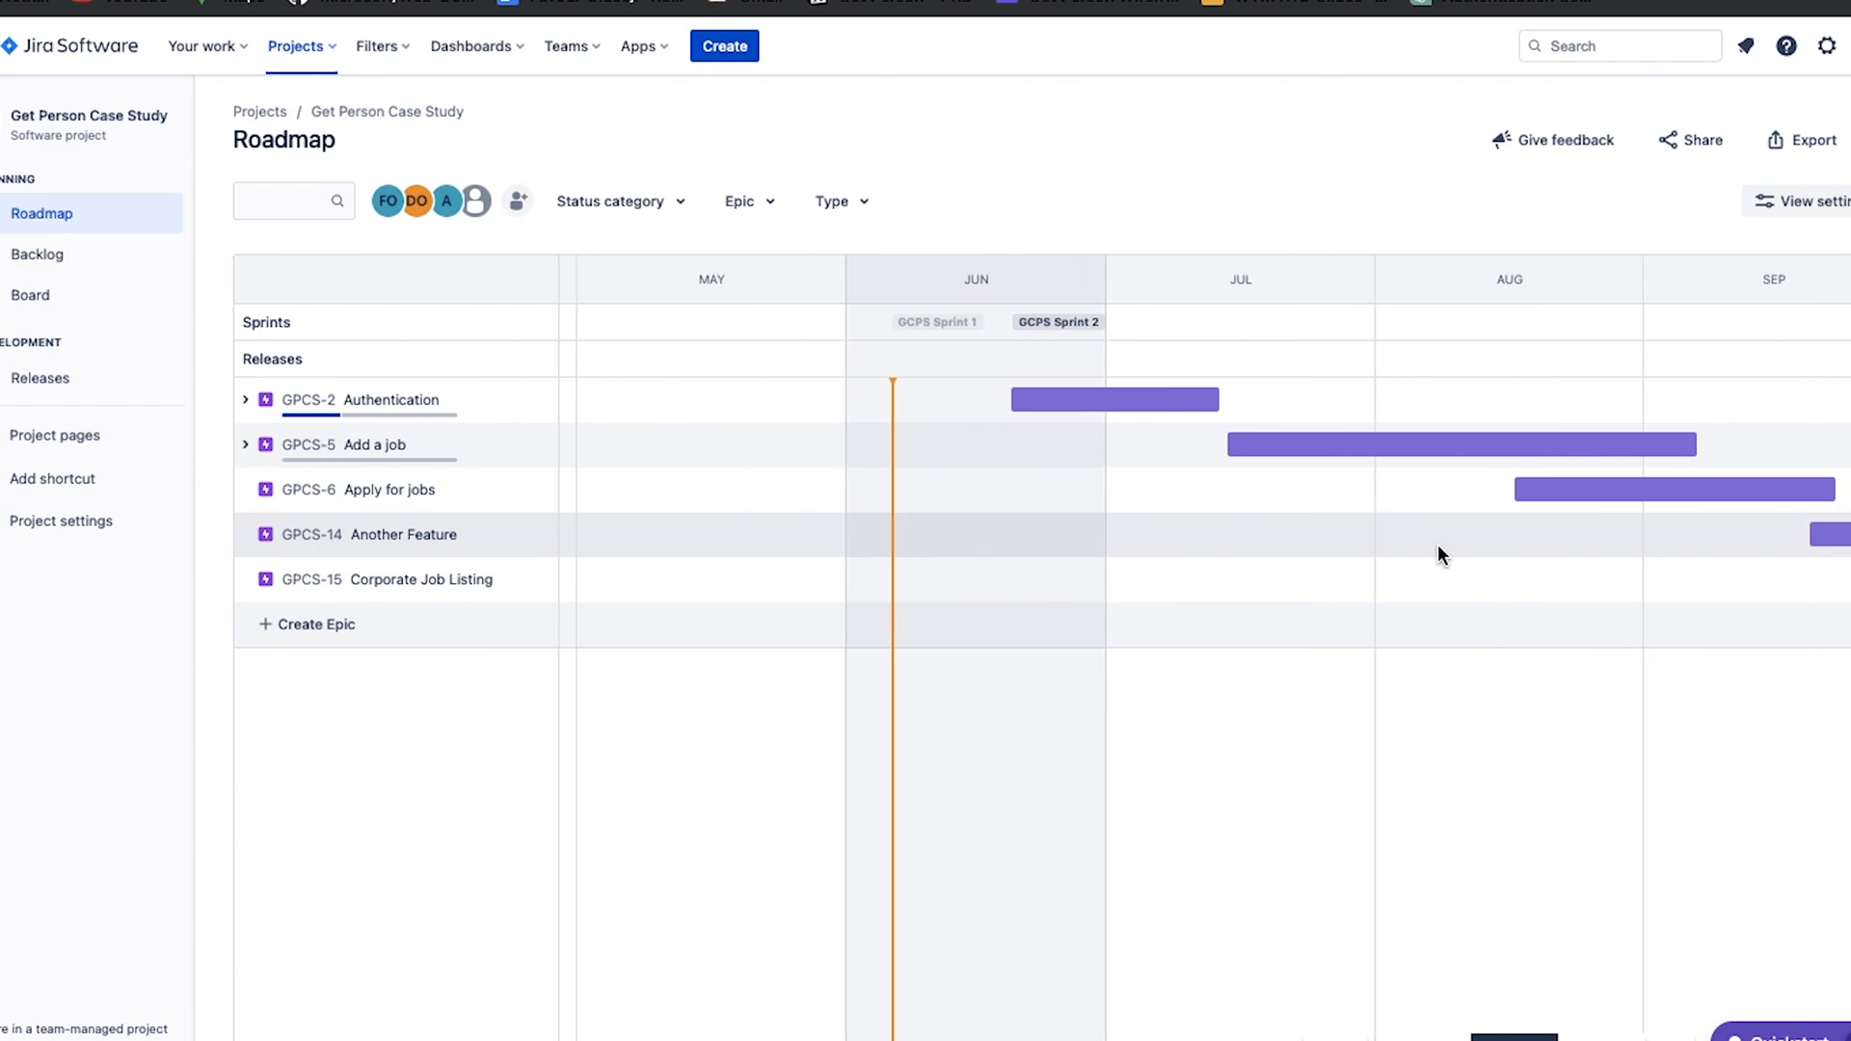
pyautogui.hscroll(5, 1438, 544)
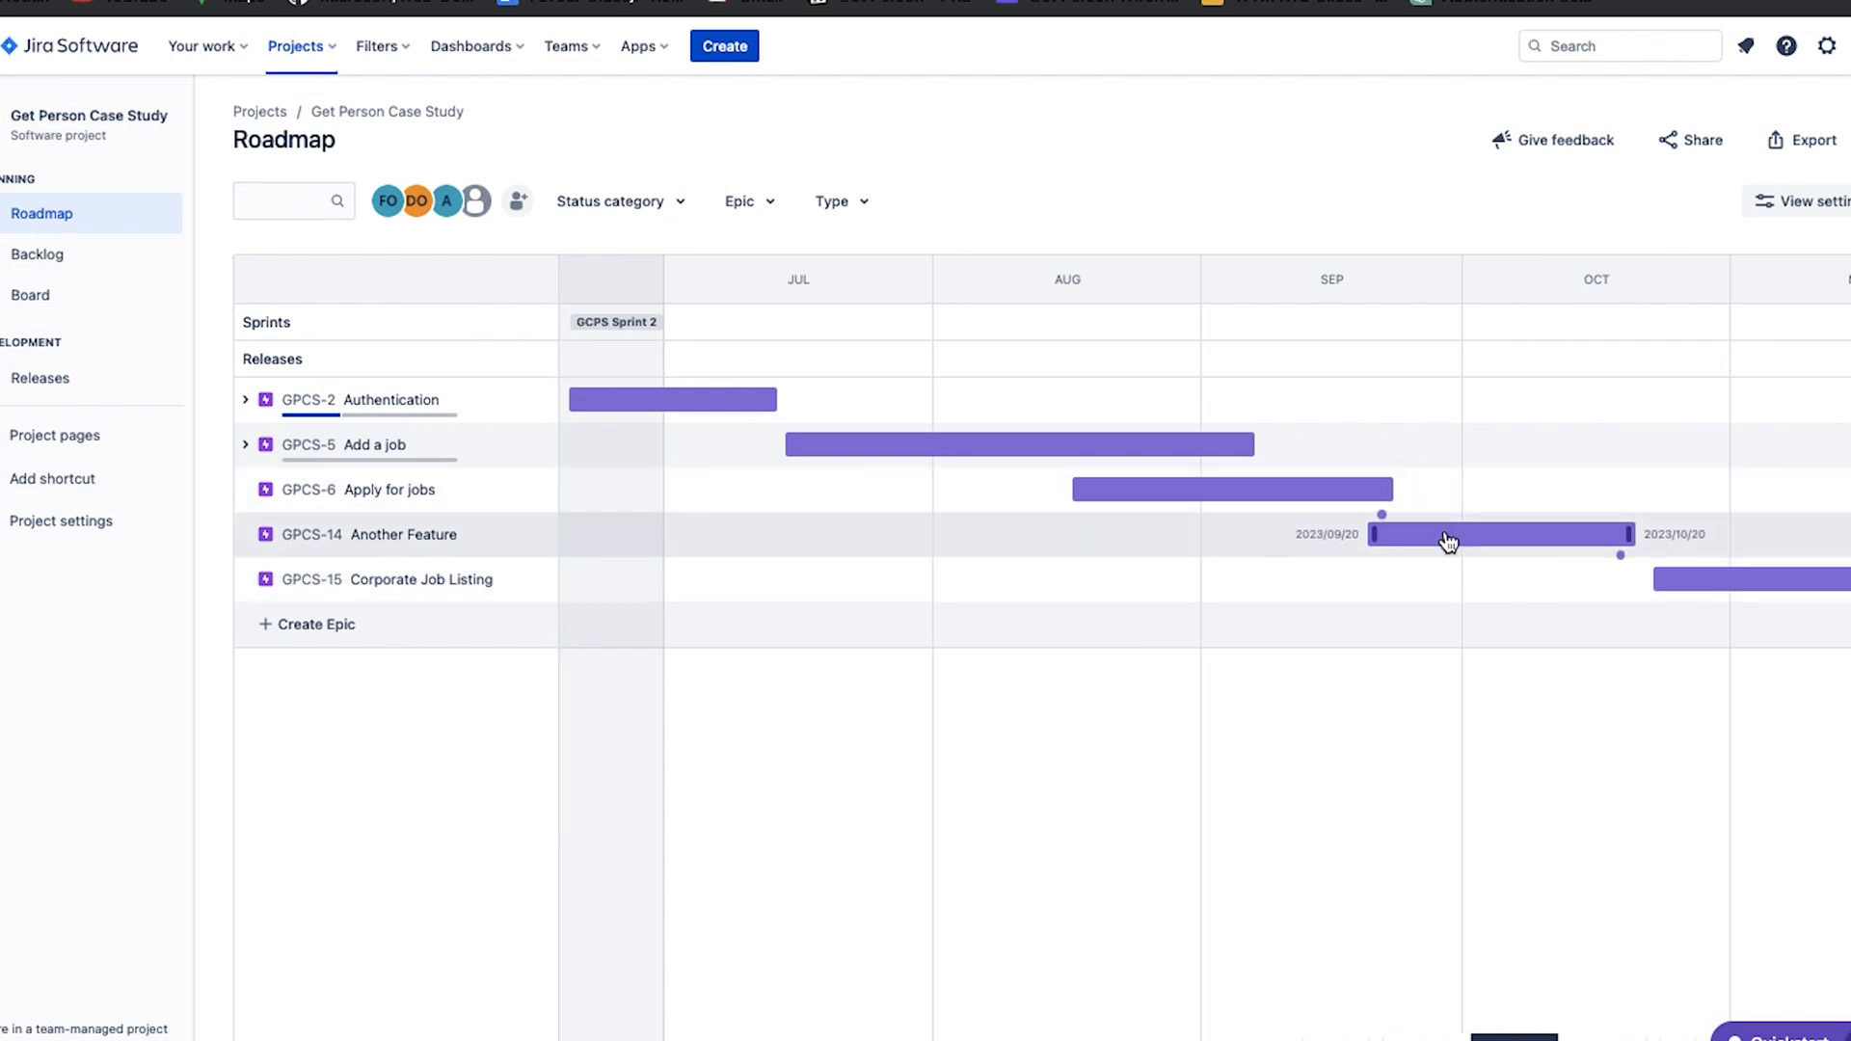
pyautogui.moveTo(1441, 543); pyautogui.dragTo(683, 569)
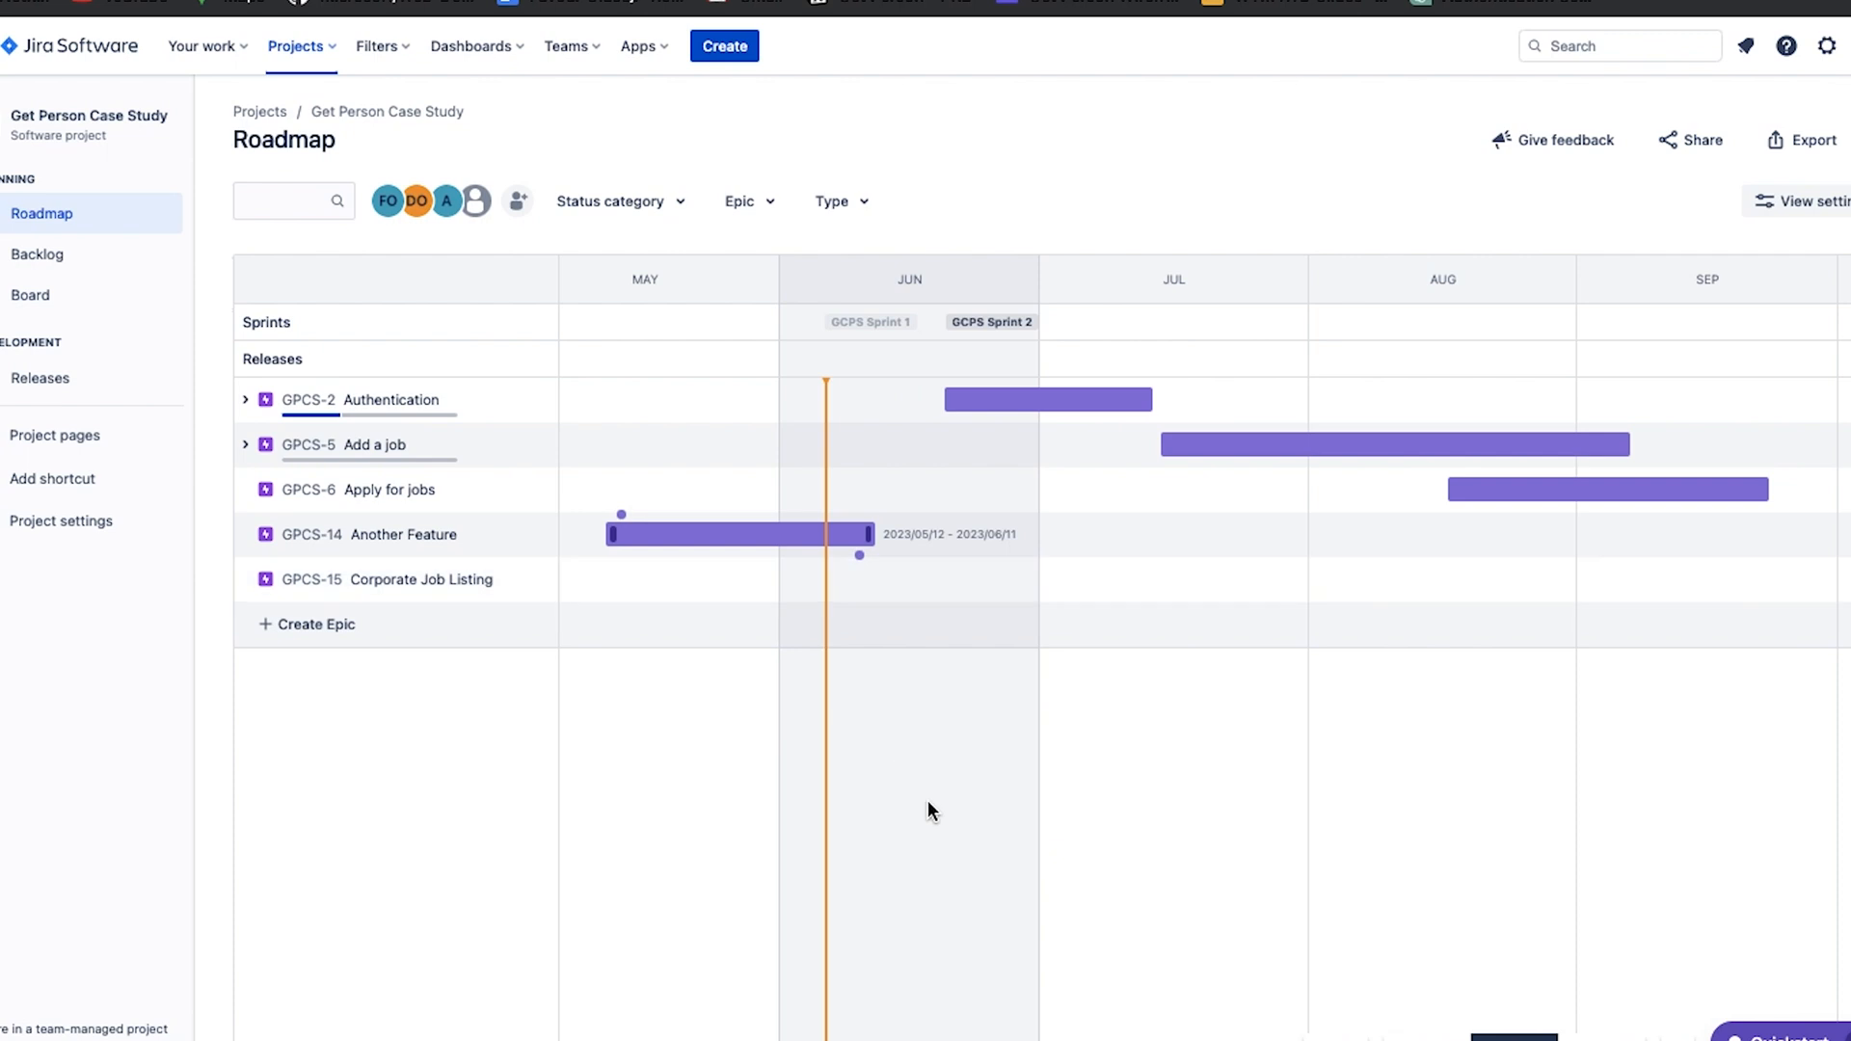
# Move the Another Feature epic on the timeline to 2023/09/19 – 2023/10/19.
pyautogui.hscroll(5, 1042, 634)
pyautogui.hscroll(-6, 1039, 636)
pyautogui.moveTo(968, 537); pyautogui.dragTo(1094, 662)
pyautogui.hscroll(-6, 1094, 663)
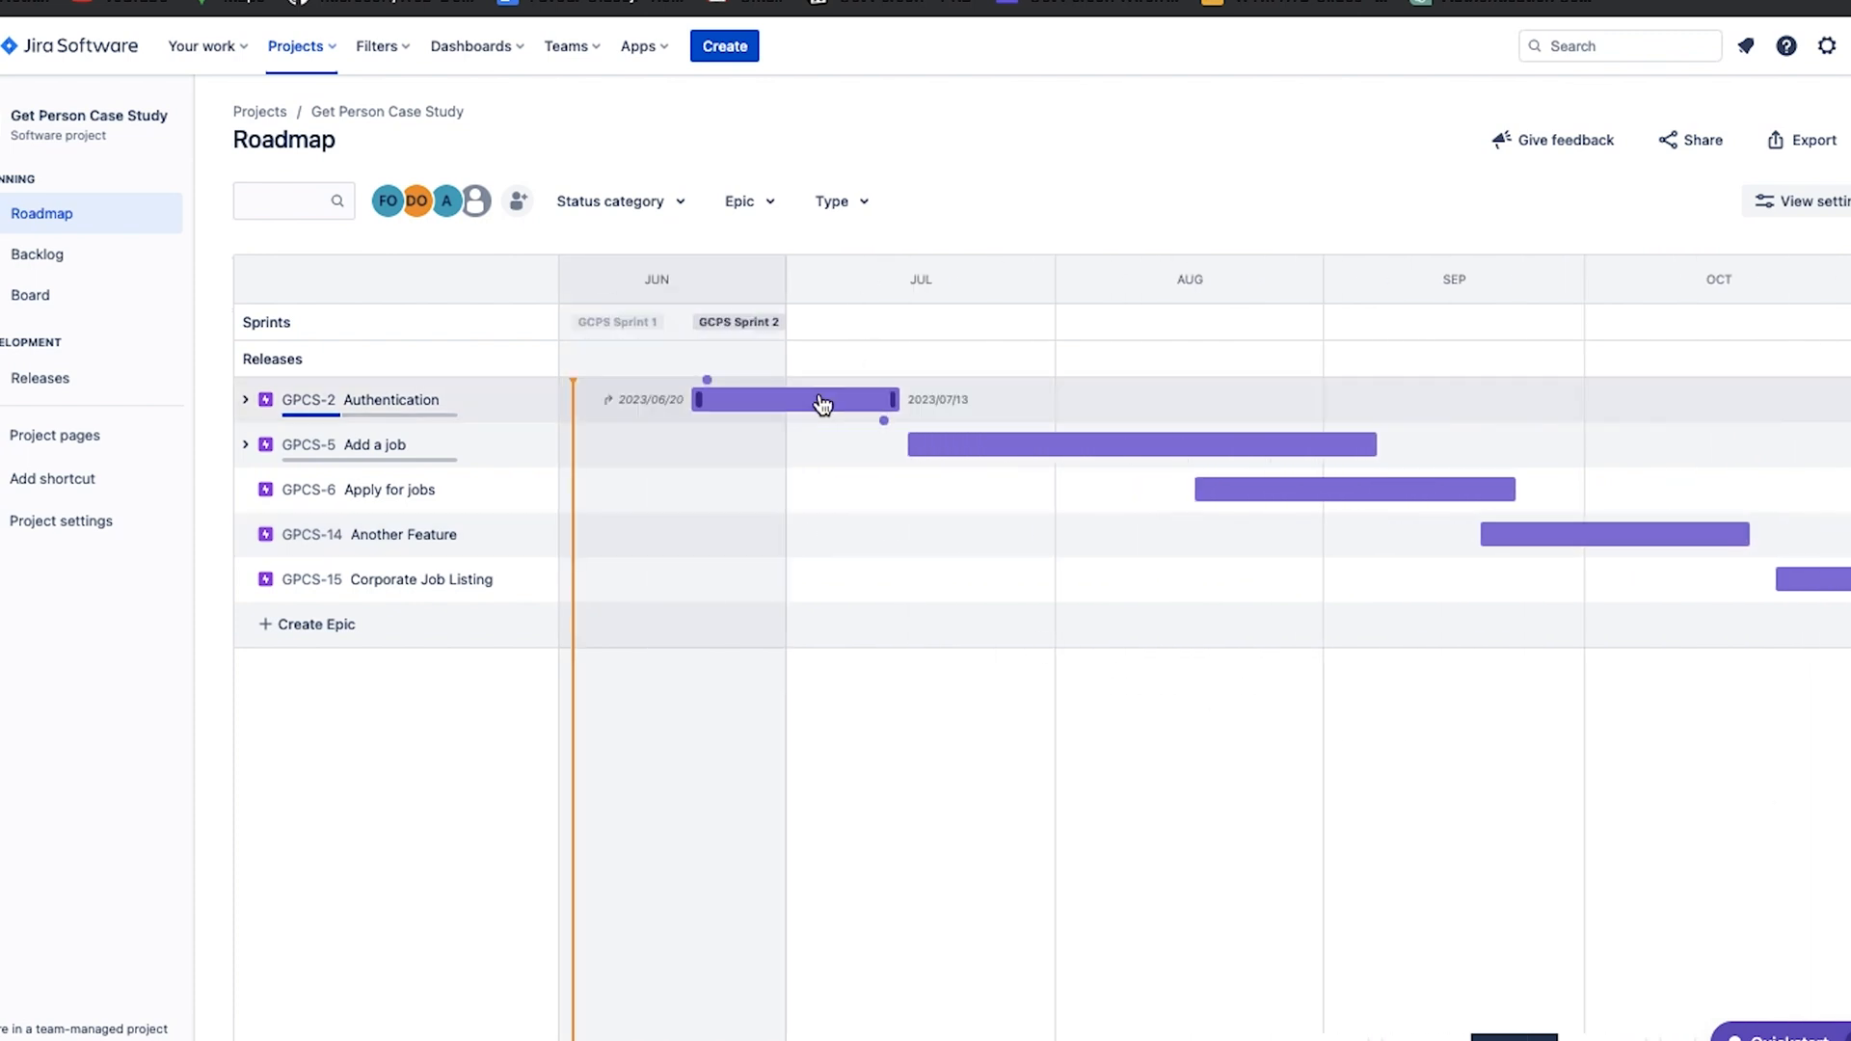
# Change the Authentication epic's timeline colour to dark orange and close its issue details.
pyautogui.click(821, 401)
pyautogui.rightClick(822, 401)
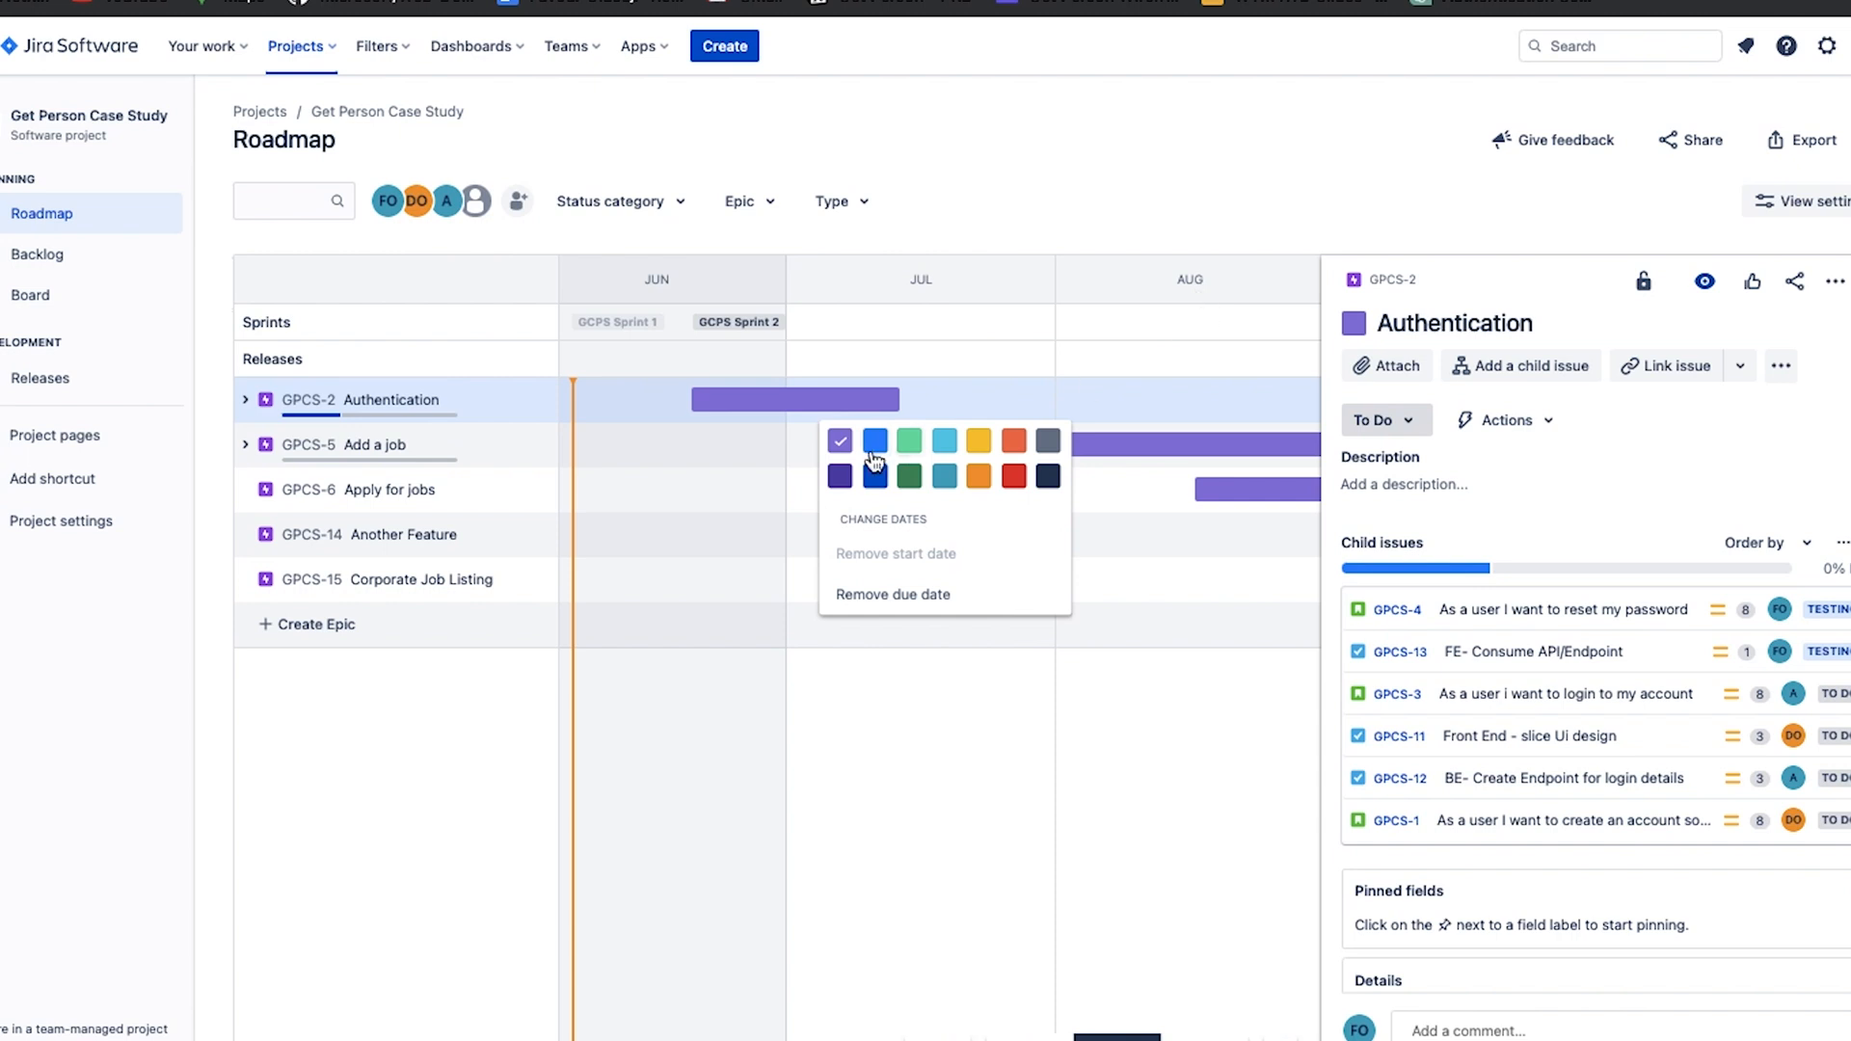
pyautogui.click(982, 477)
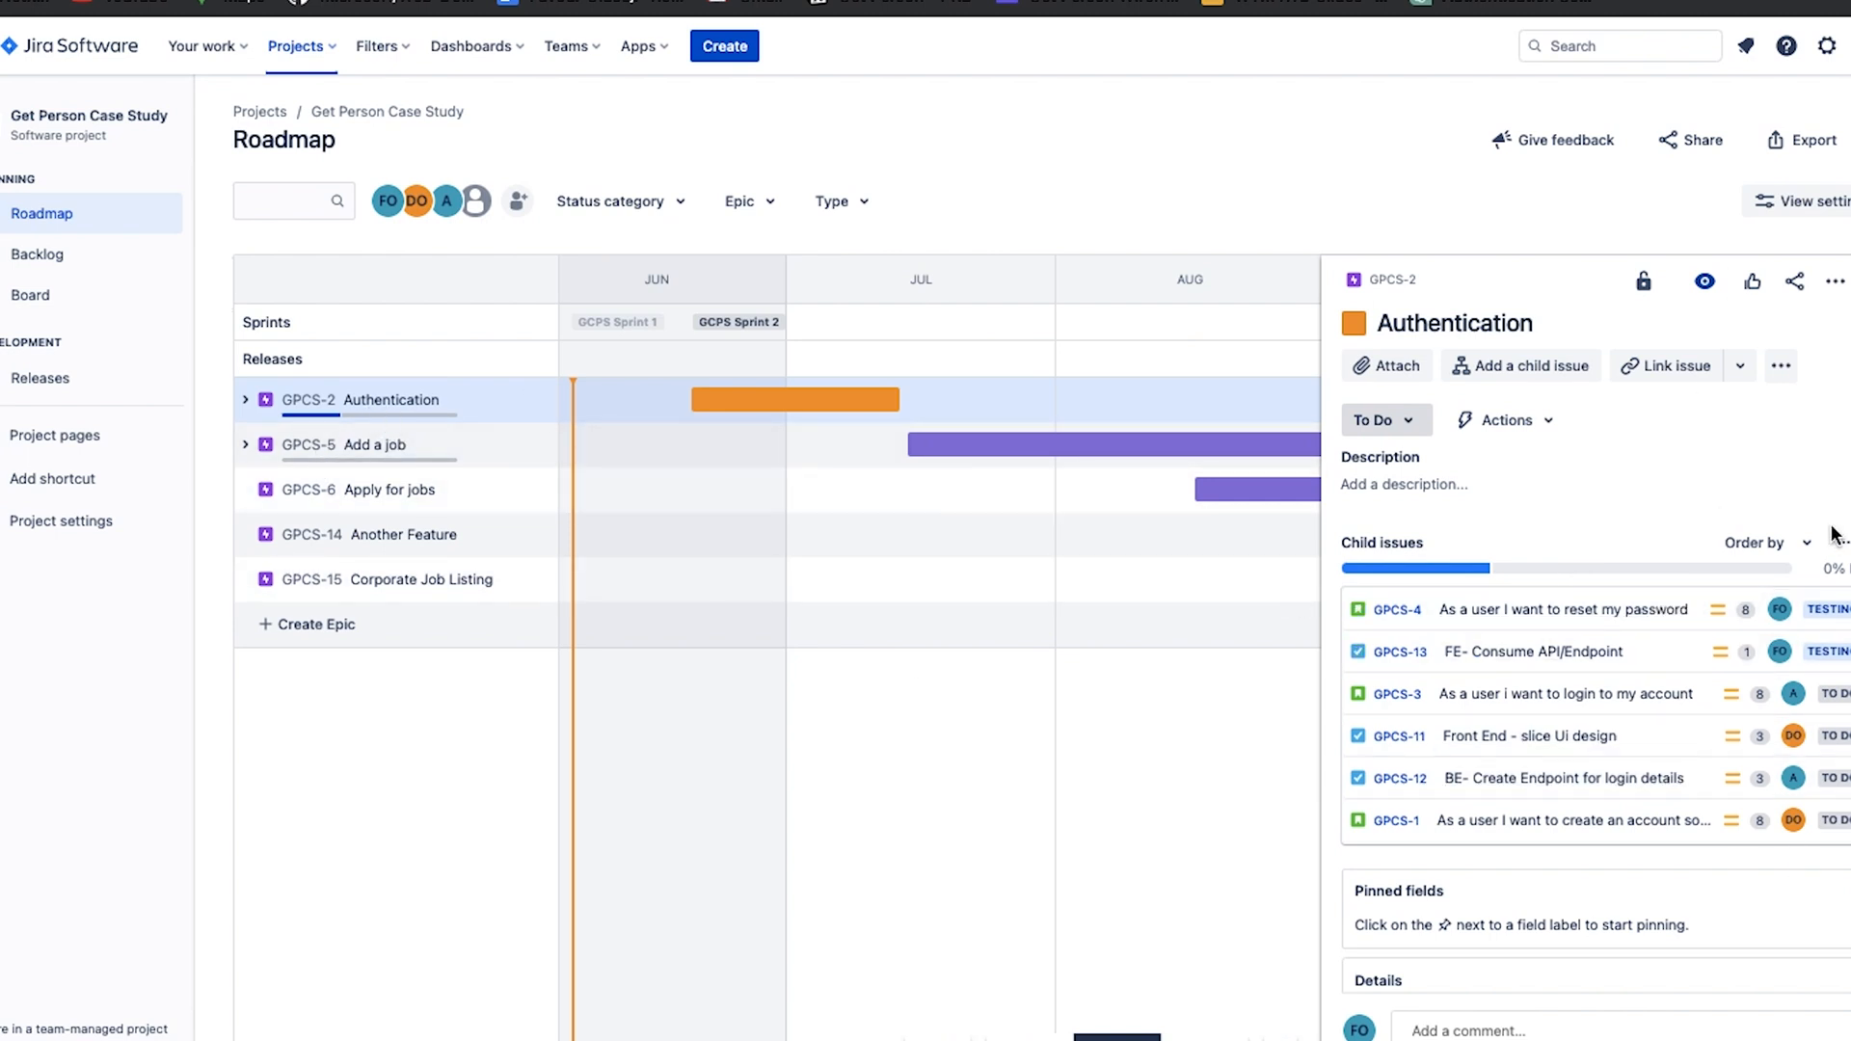
pyautogui.click(1850, 280)
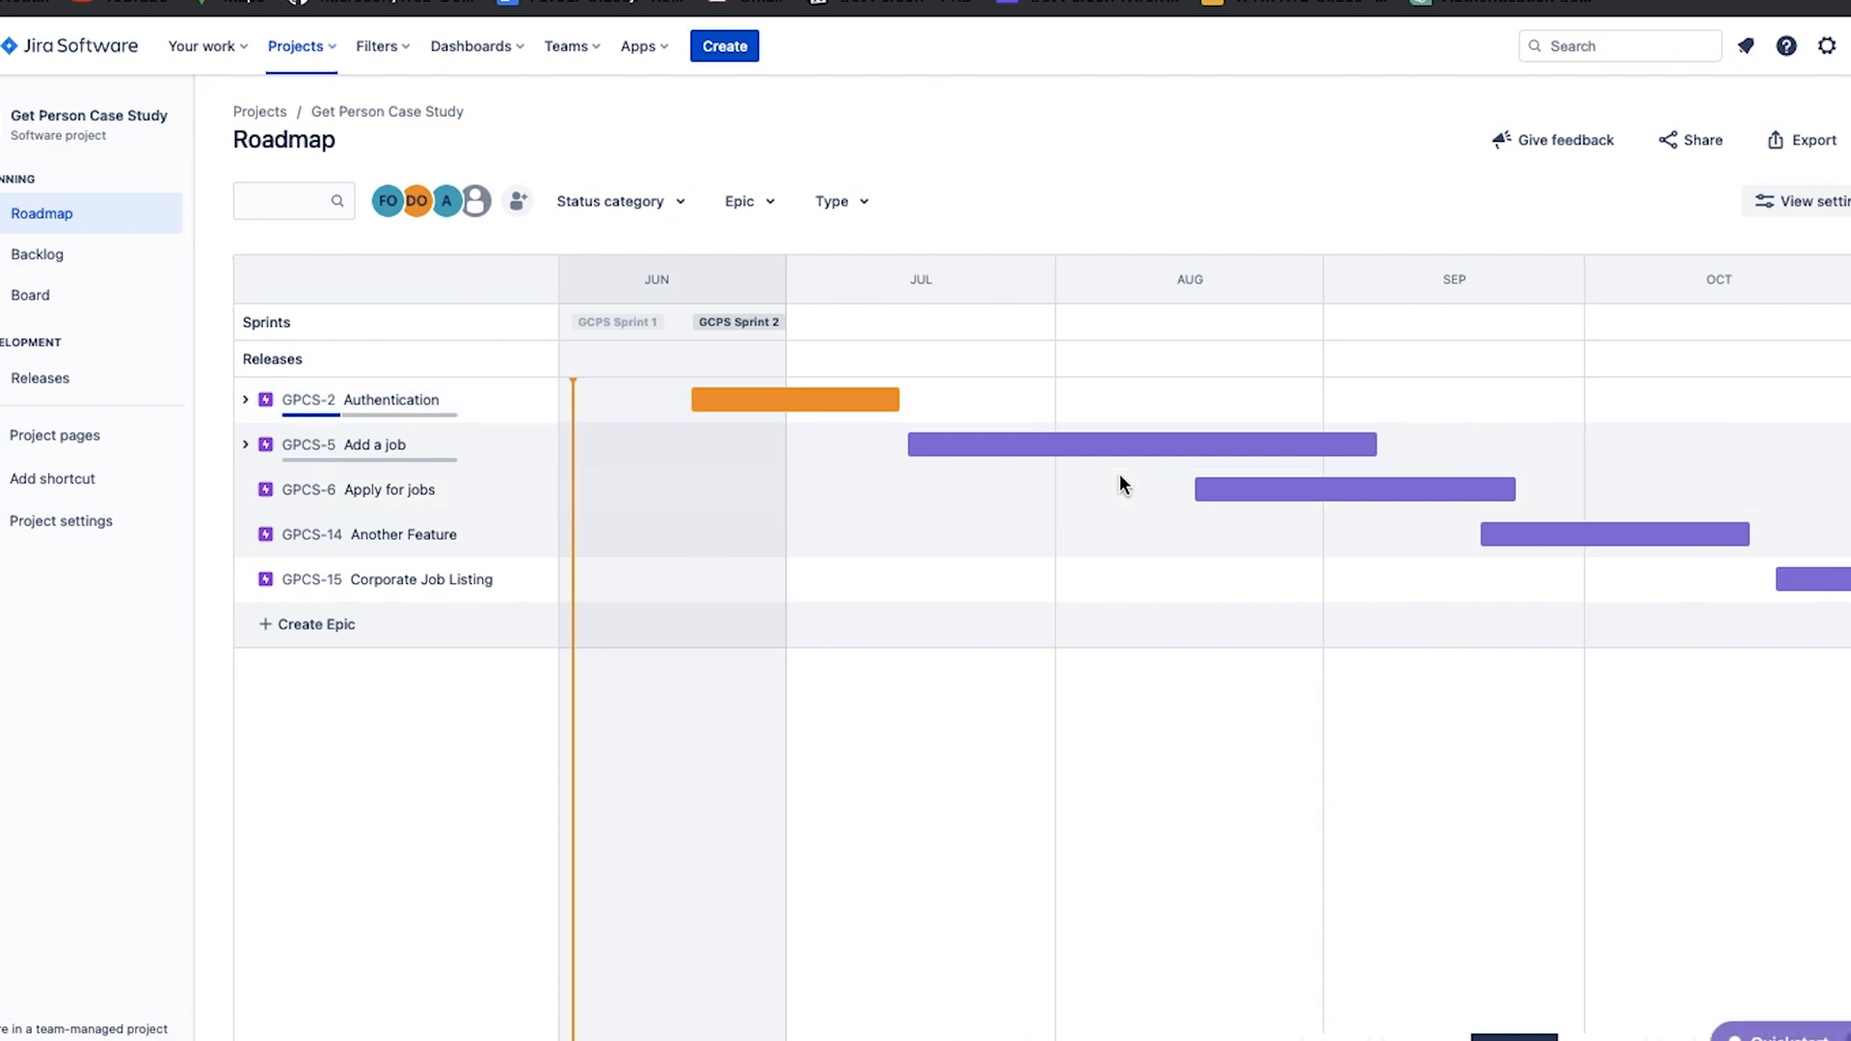
# Change the timeline colour of the Add a job epic to dark red and the Apply for jobs epic to dark green.
pyautogui.rightClick(1021, 453)
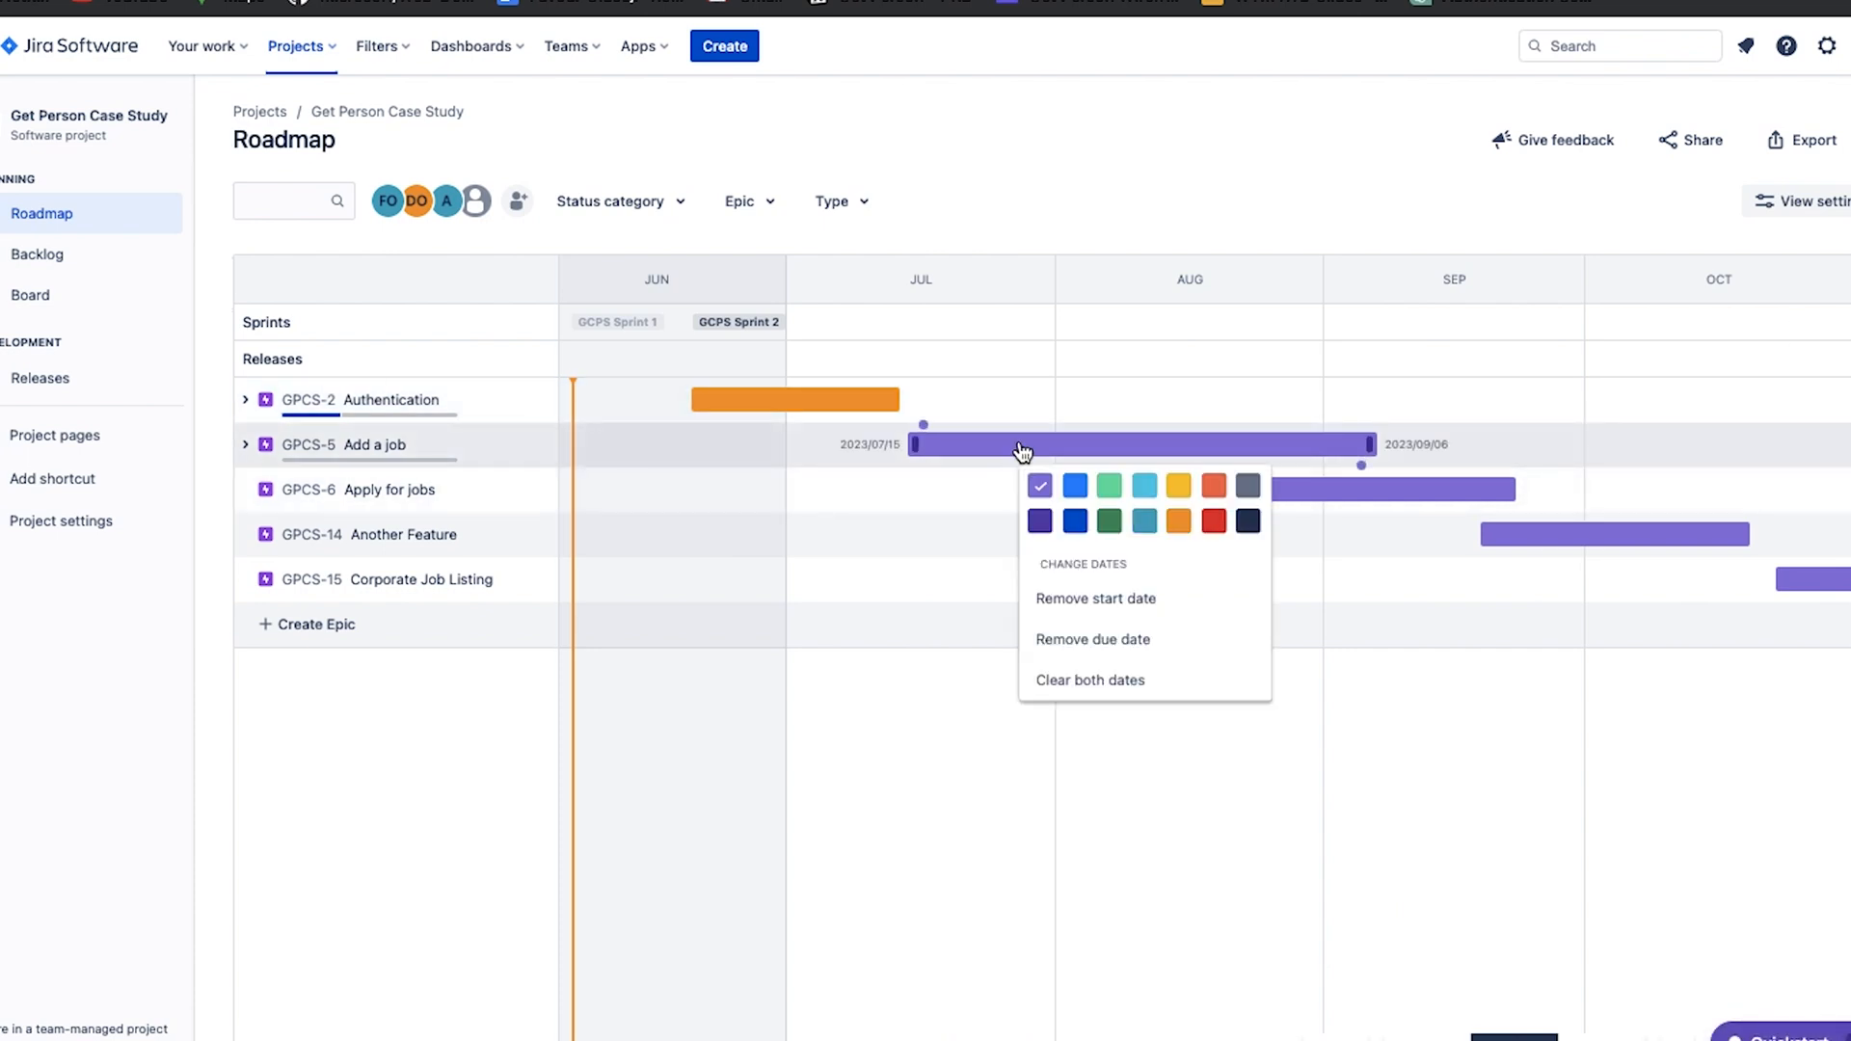
pyautogui.click(1216, 521)
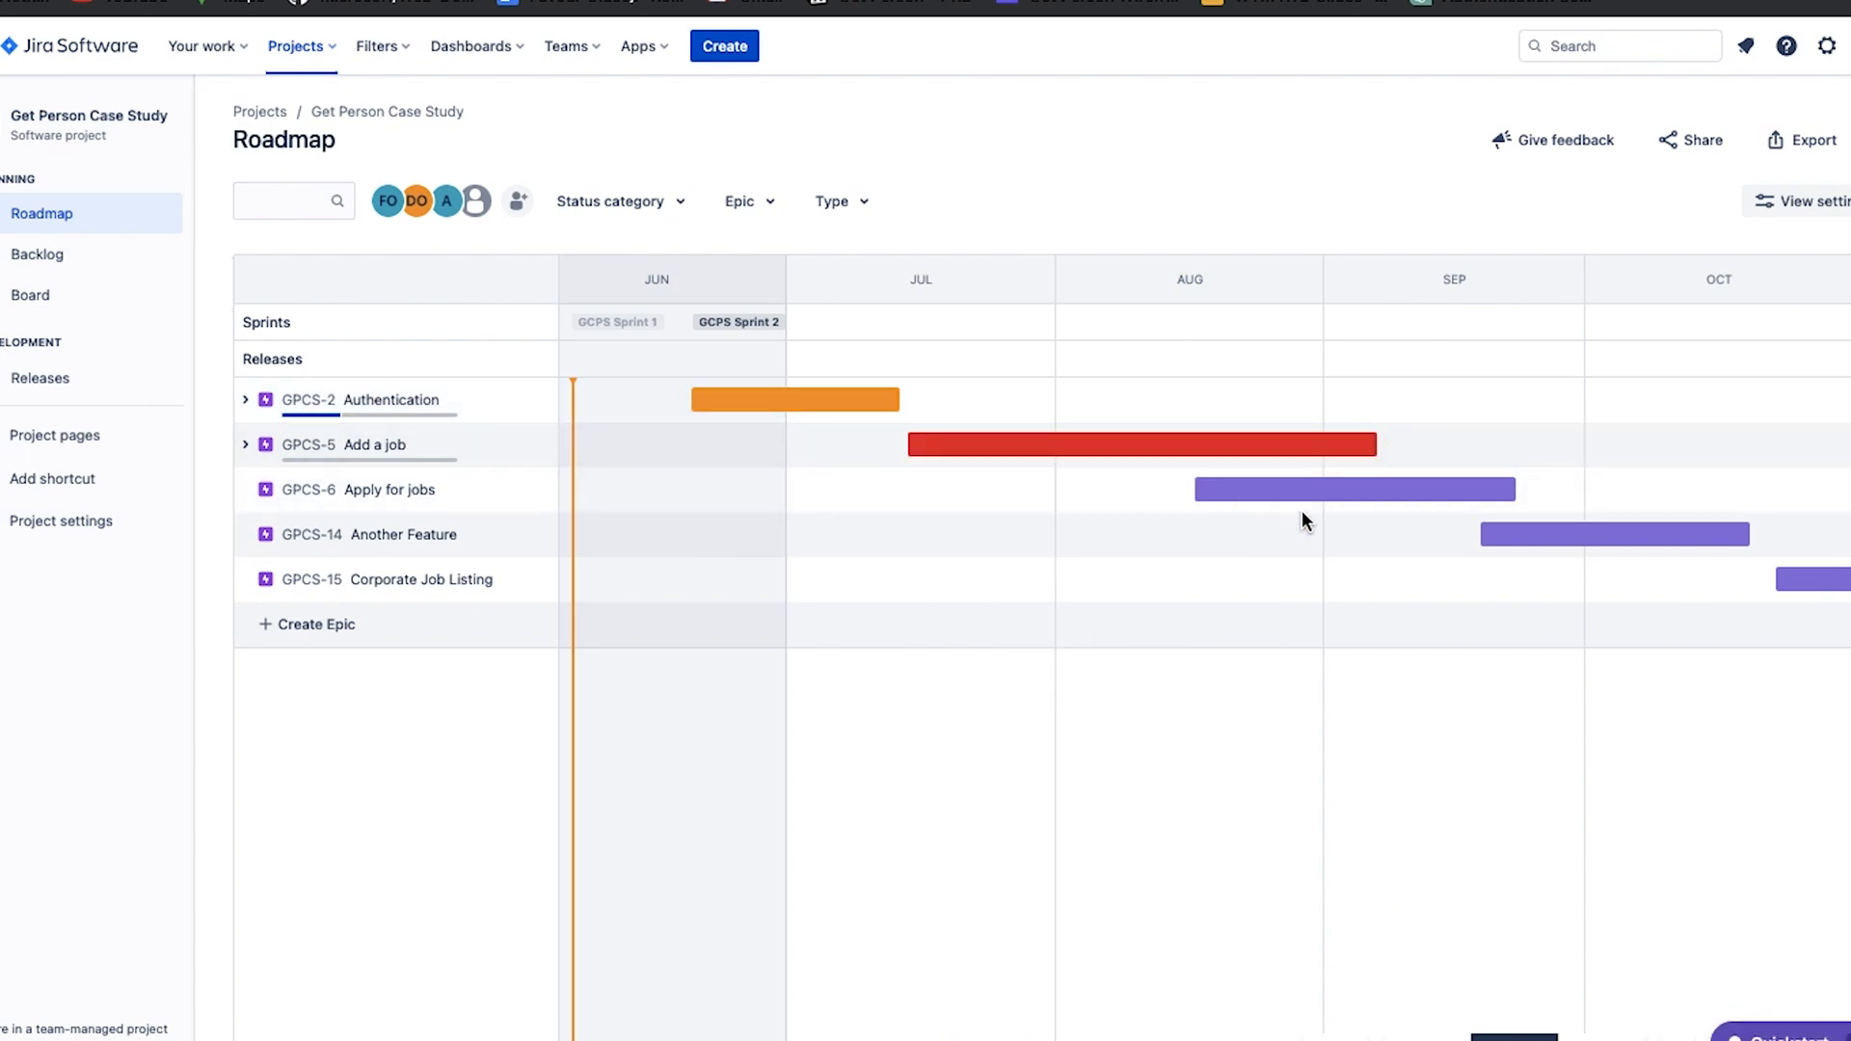
pyautogui.rightClick(1396, 497)
pyautogui.click(1482, 566)
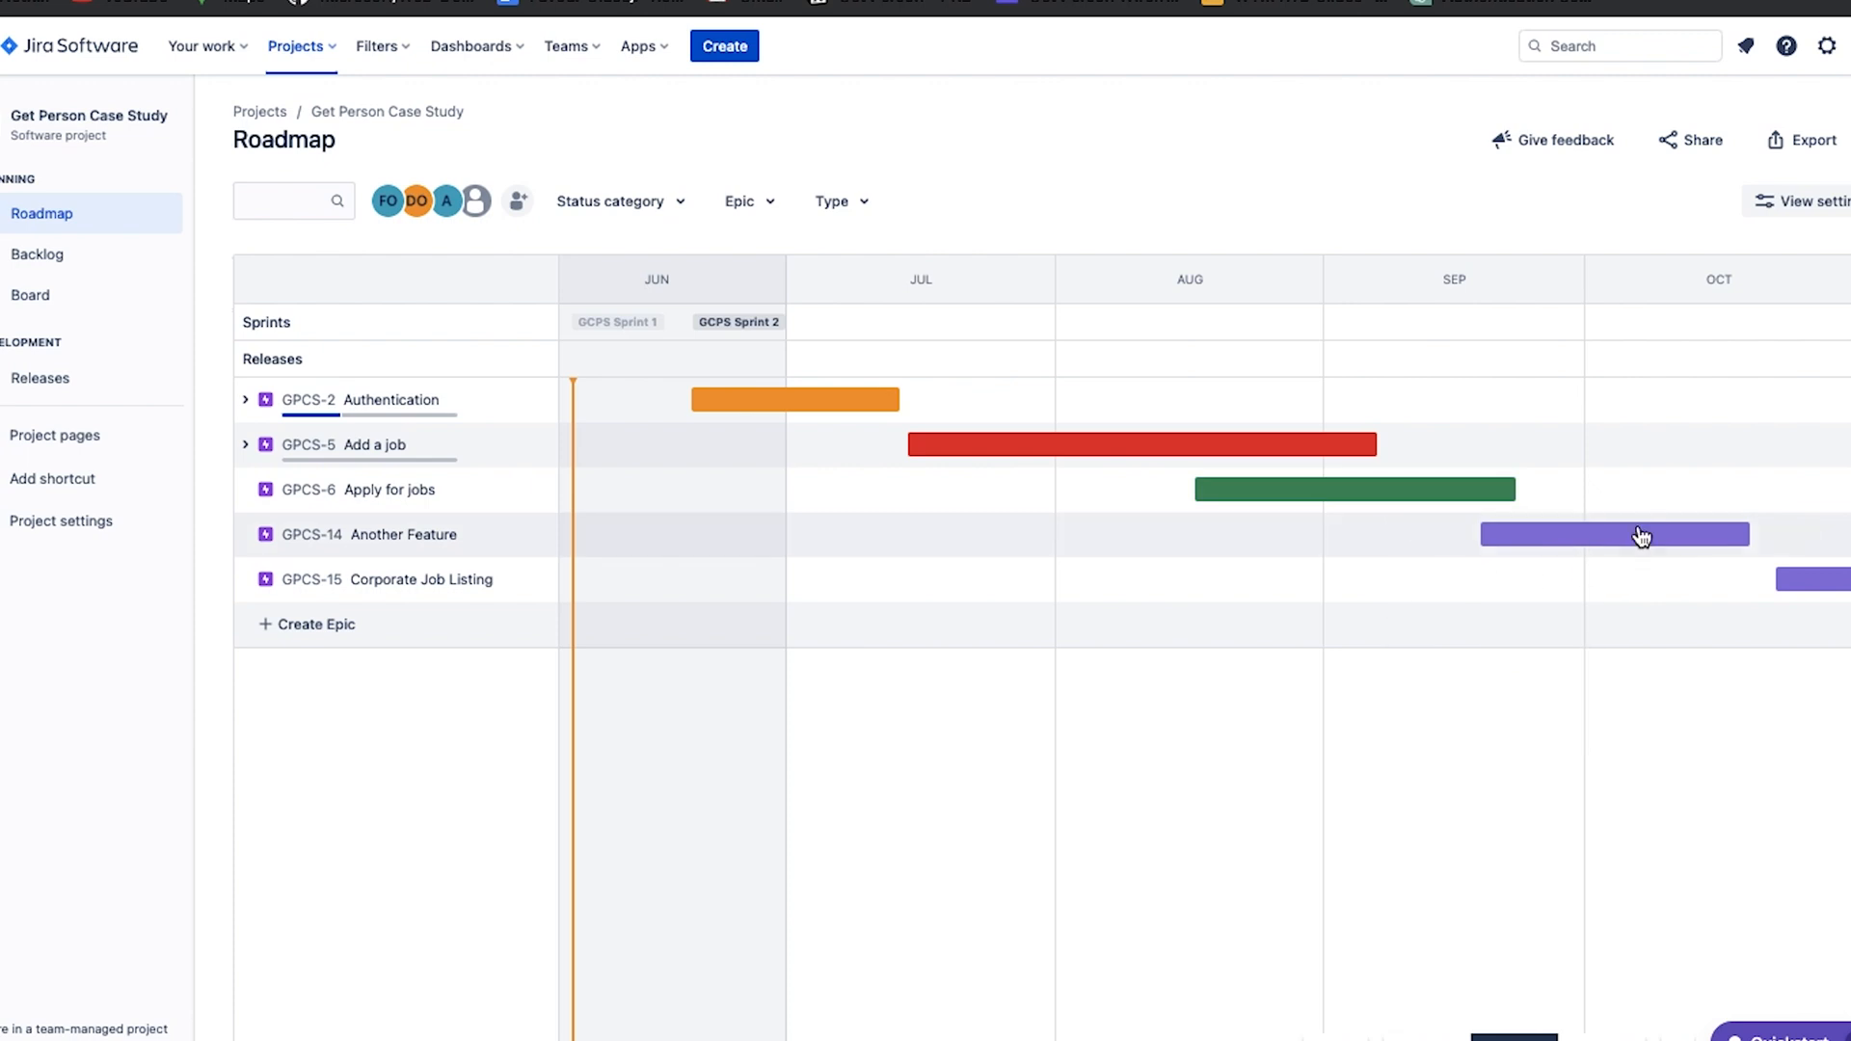
# Extend the Another Feature epic into early November and the Corporate Job Listing epic to the end of November.
pyautogui.hscroll(4, 1642, 537)
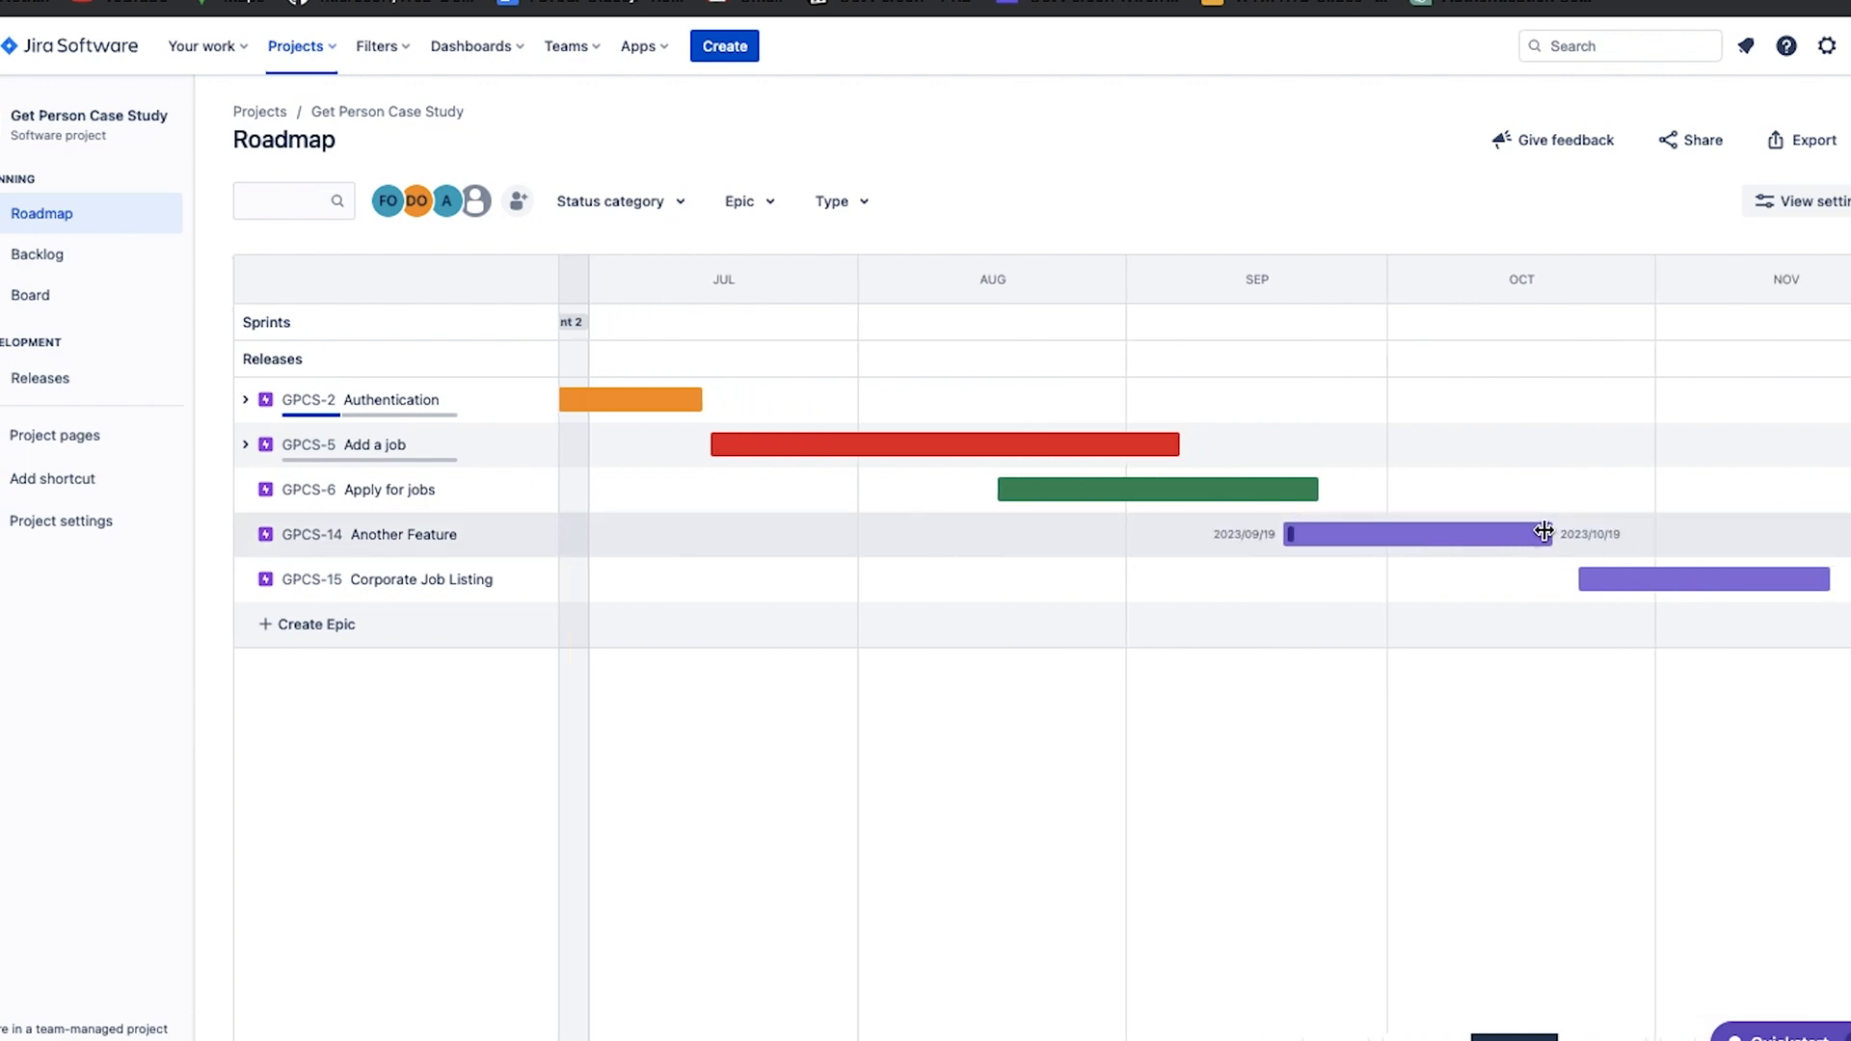
pyautogui.moveTo(1545, 530); pyautogui.dragTo(1662, 554)
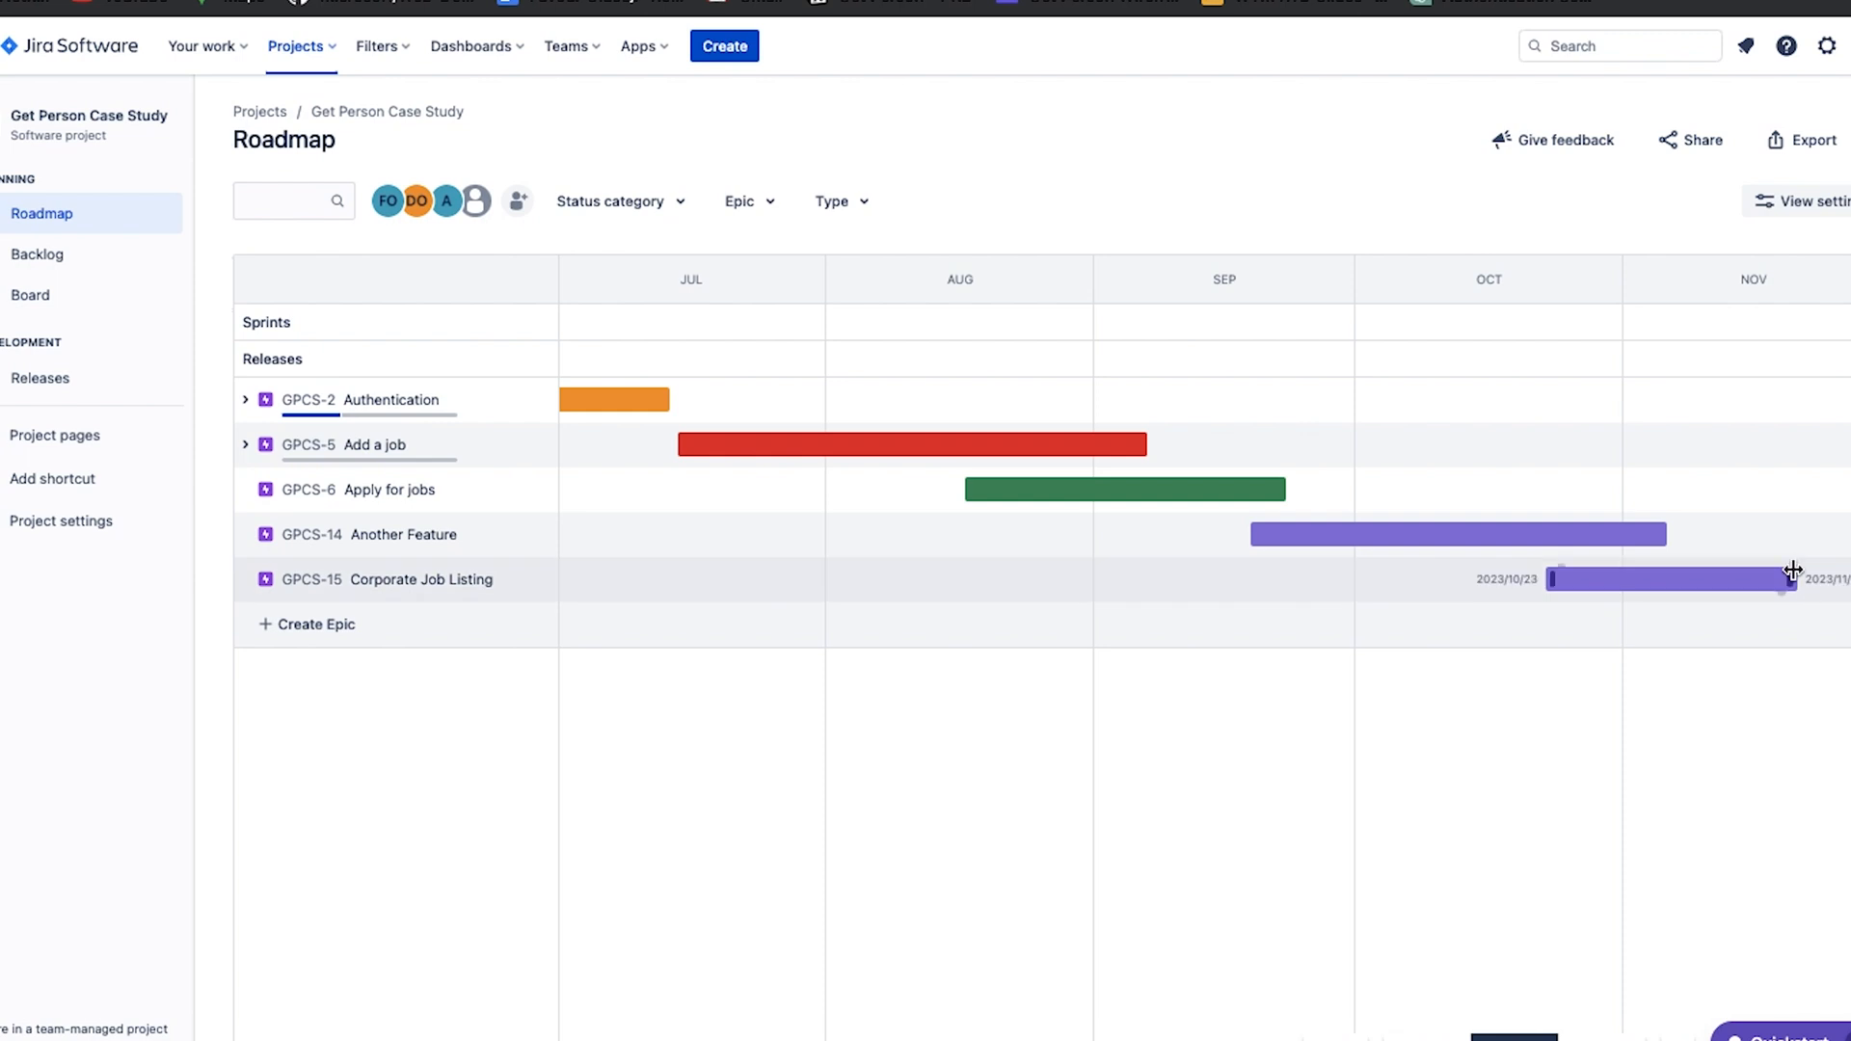
pyautogui.hscroll(3, 1736, 589)
pyautogui.moveTo(1656, 576)
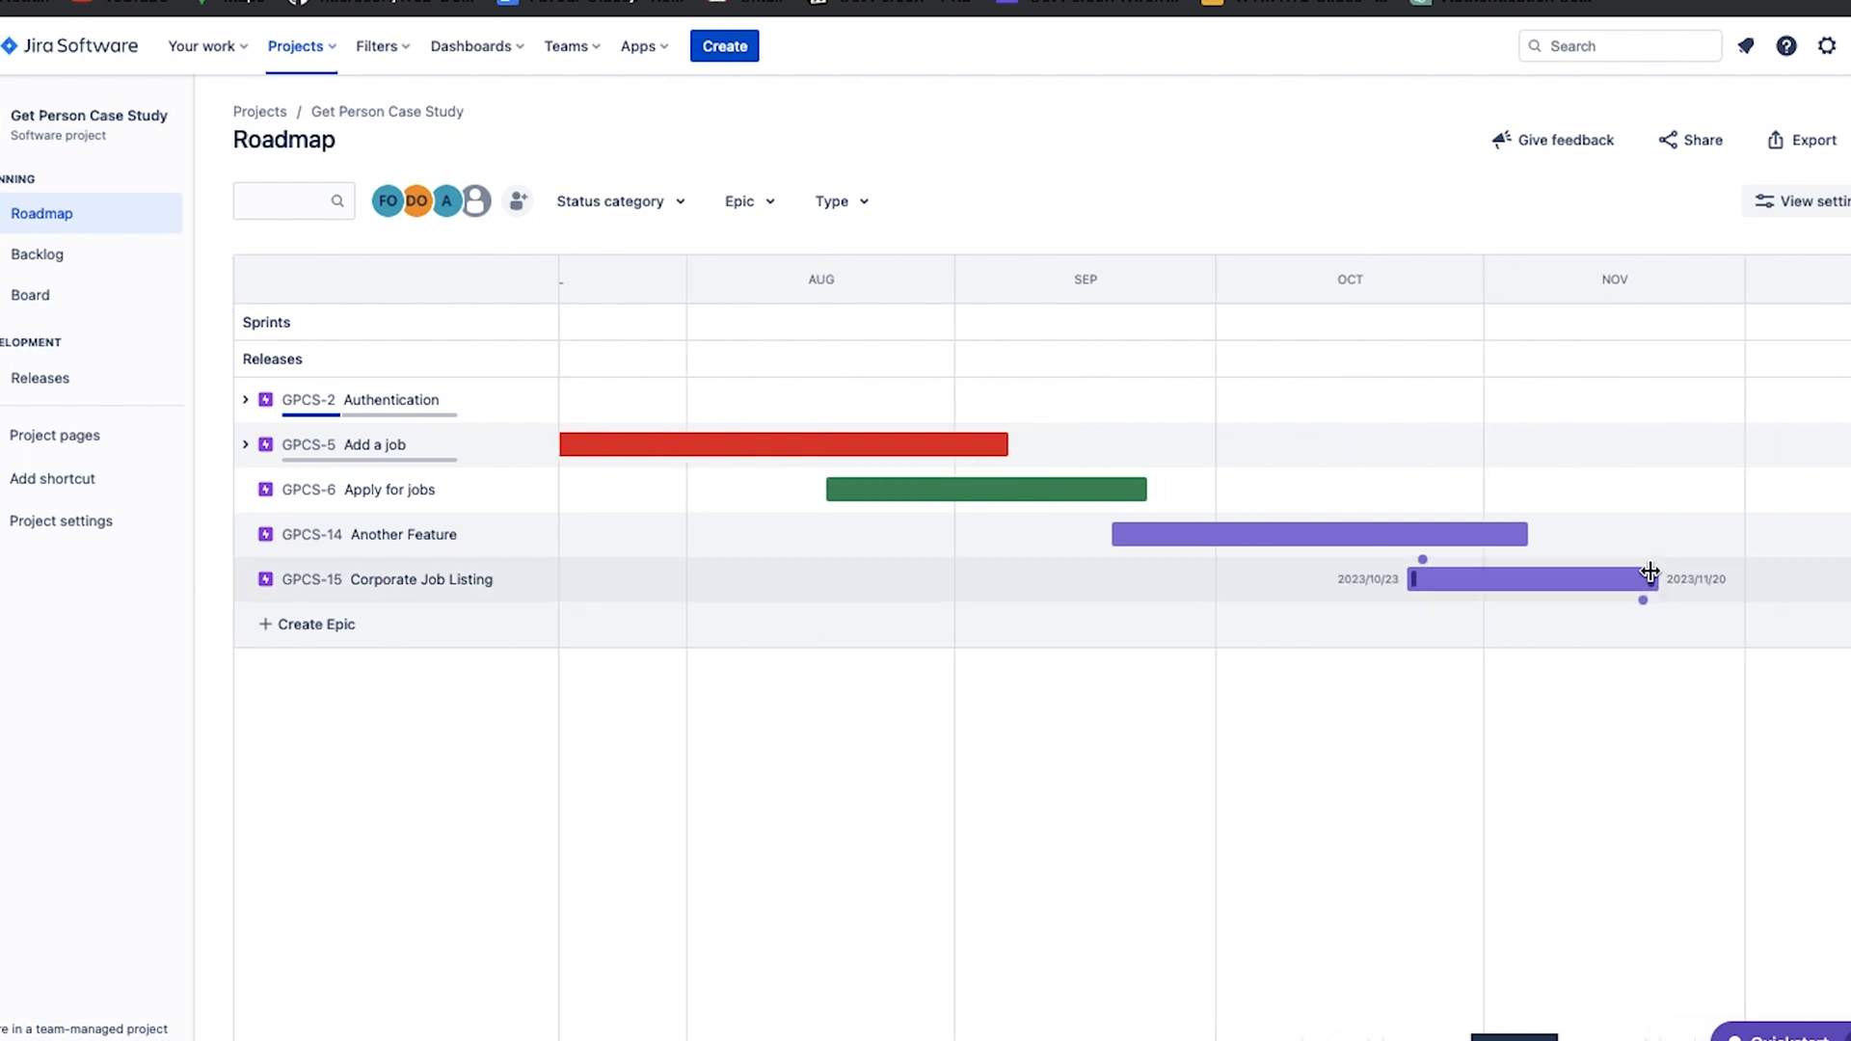
pyautogui.moveTo(1653, 578); pyautogui.dragTo(1741, 575)
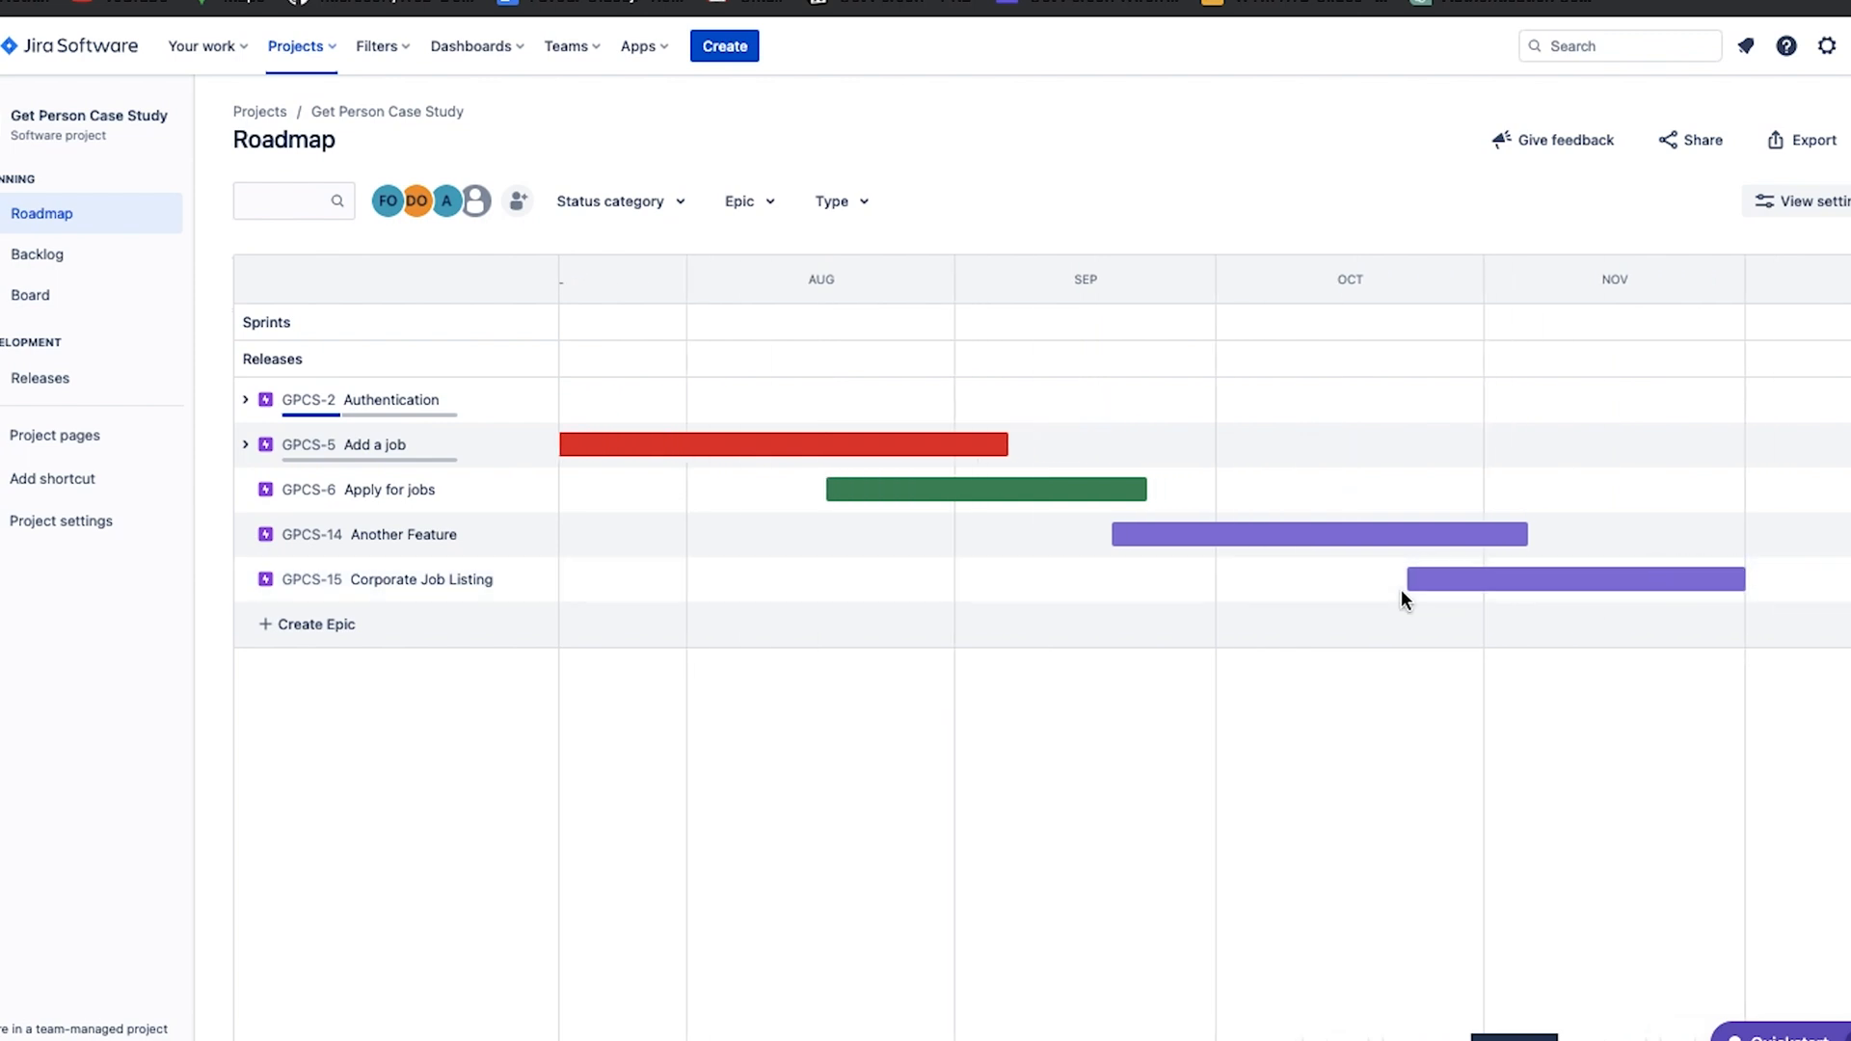
# Change the Corporate Job Listing epic's timeline colour to dark navy.
pyautogui.moveTo(1404, 543)
pyautogui.rightClick(1468, 580)
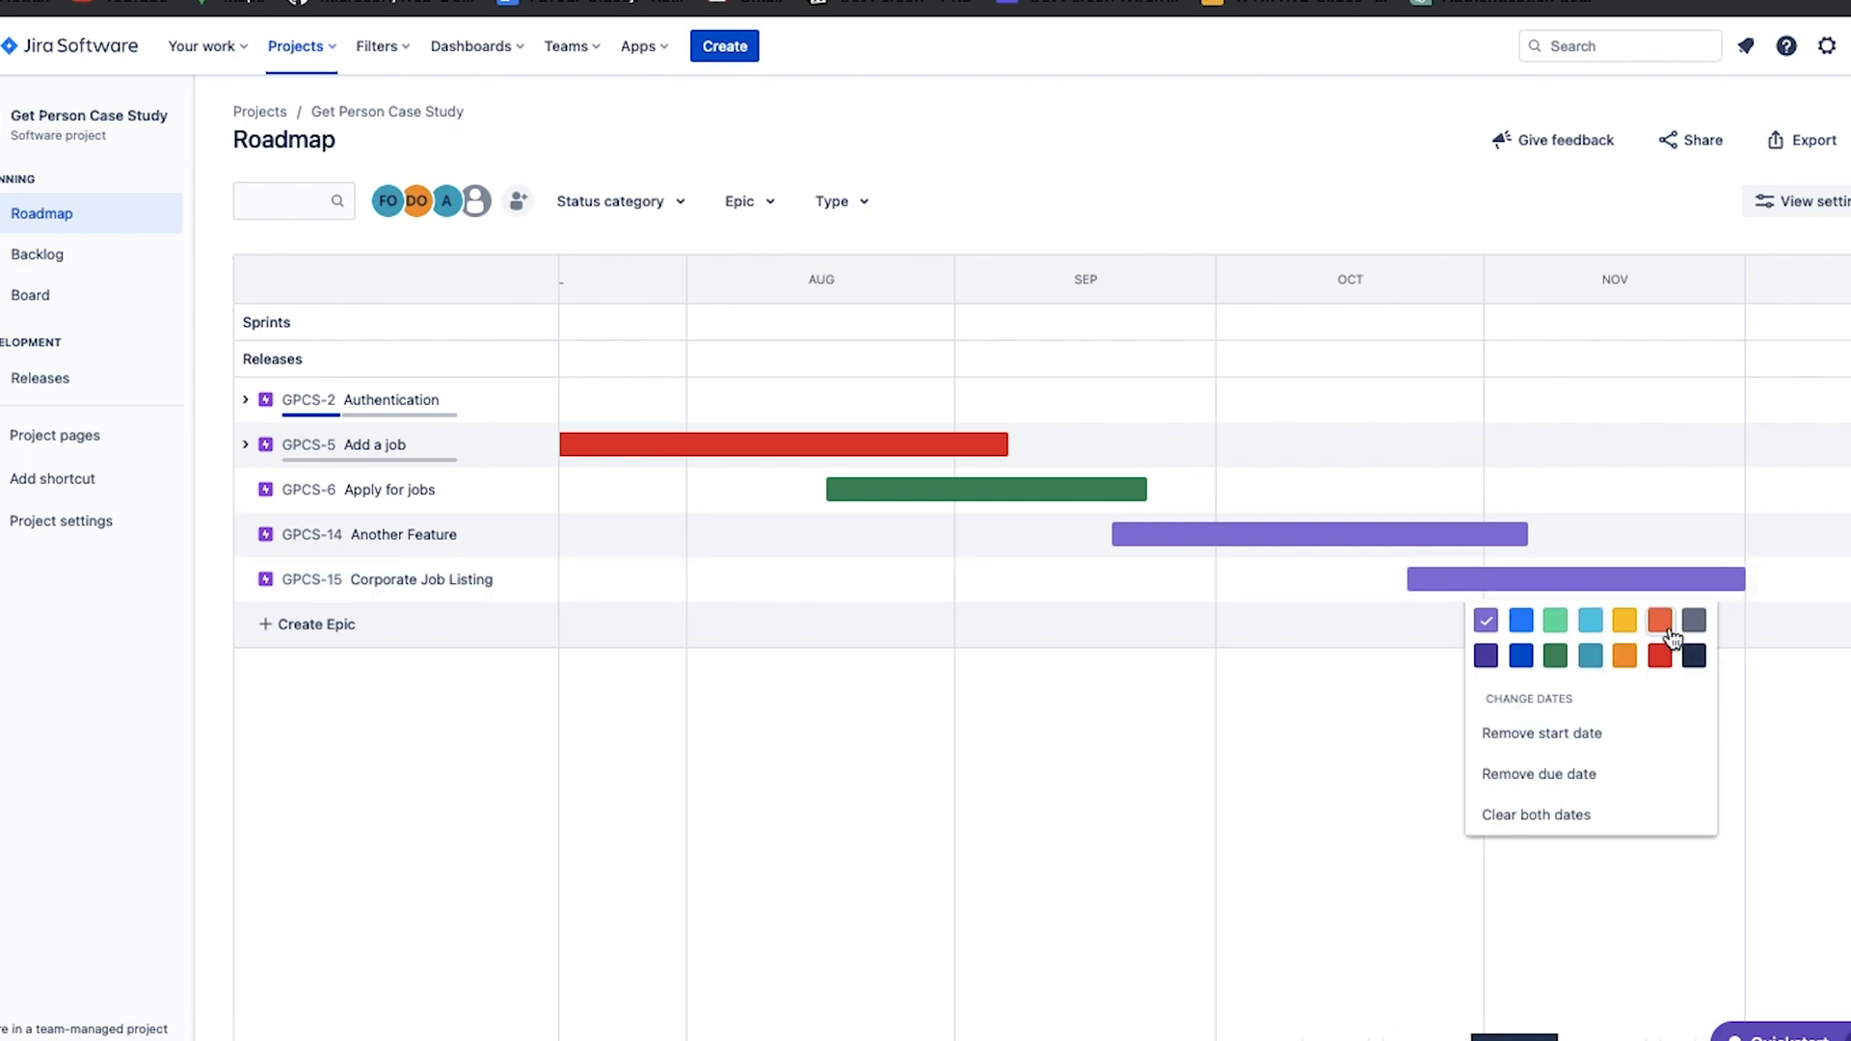
pyautogui.click(1695, 656)
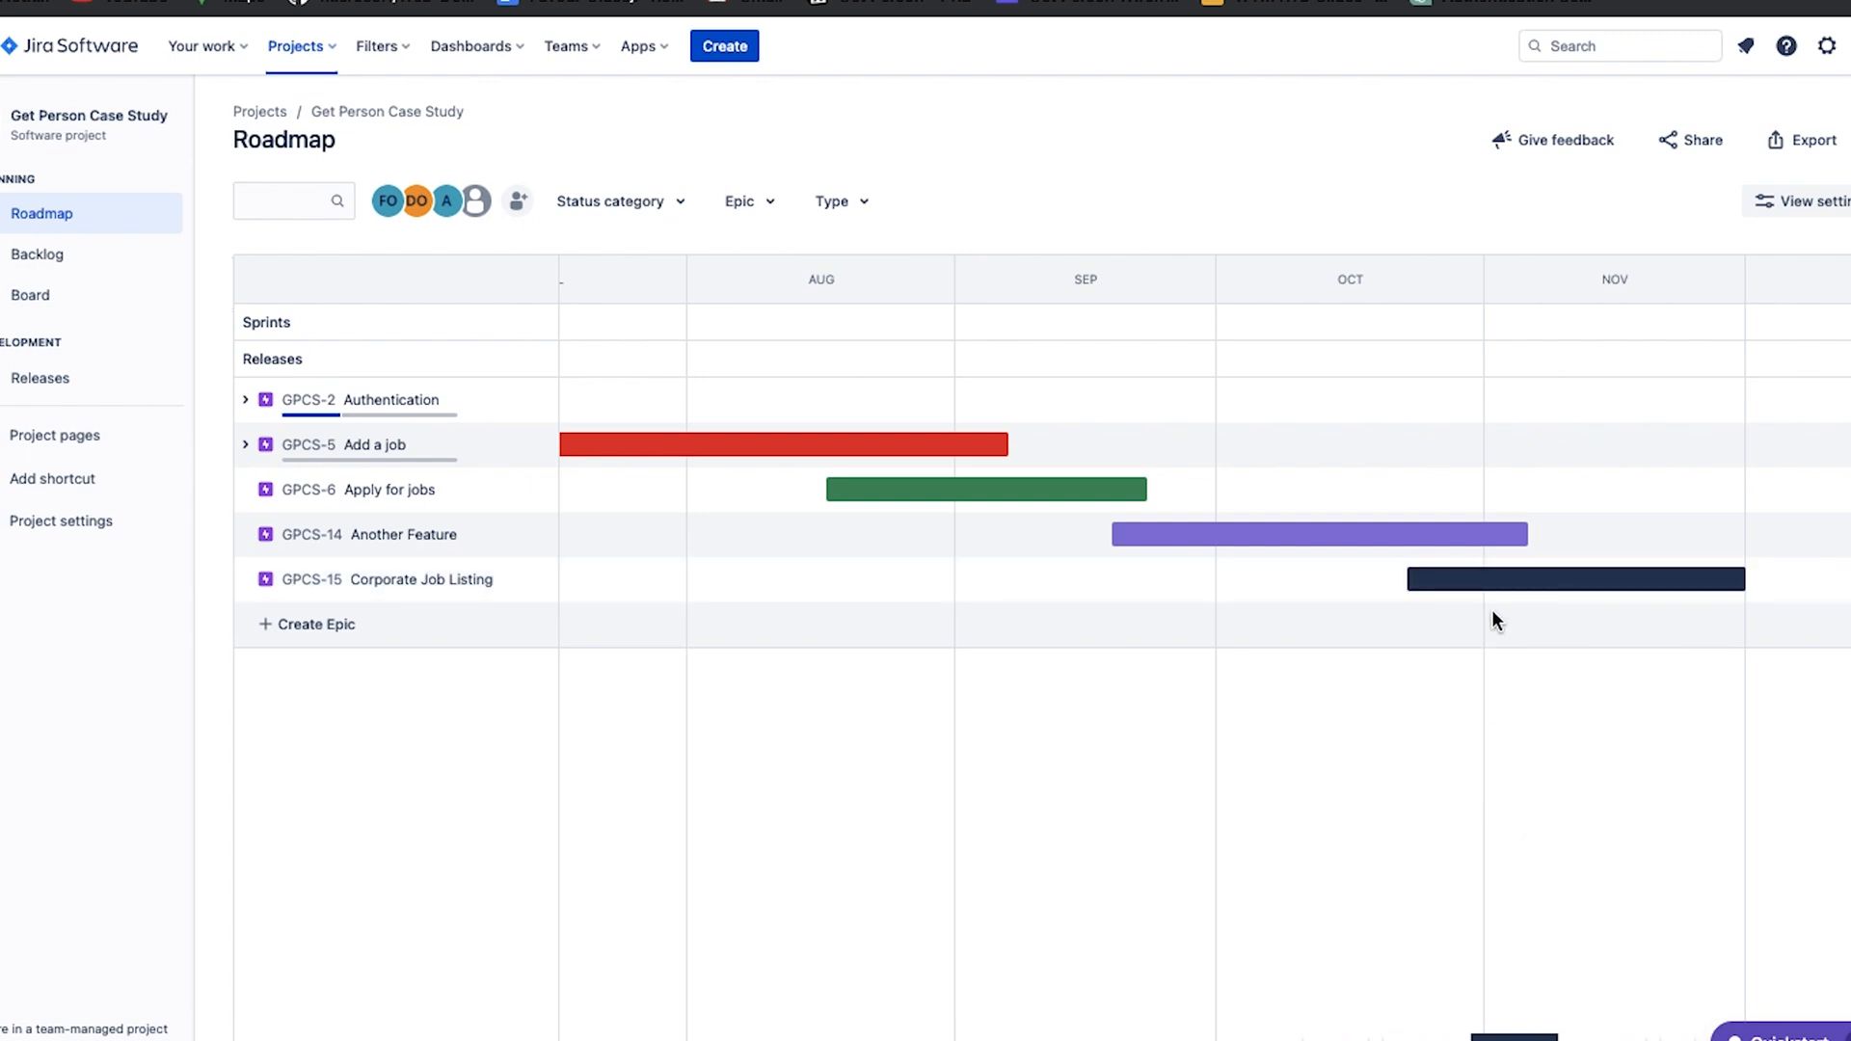
# Open the project backlog.
pyautogui.hscroll(-5, 1271, 798)
pyautogui.hscroll(-3, 1267, 788)
pyautogui.hscroll(5, 1267, 787)
pyautogui.hscroll(1, 1267, 788)
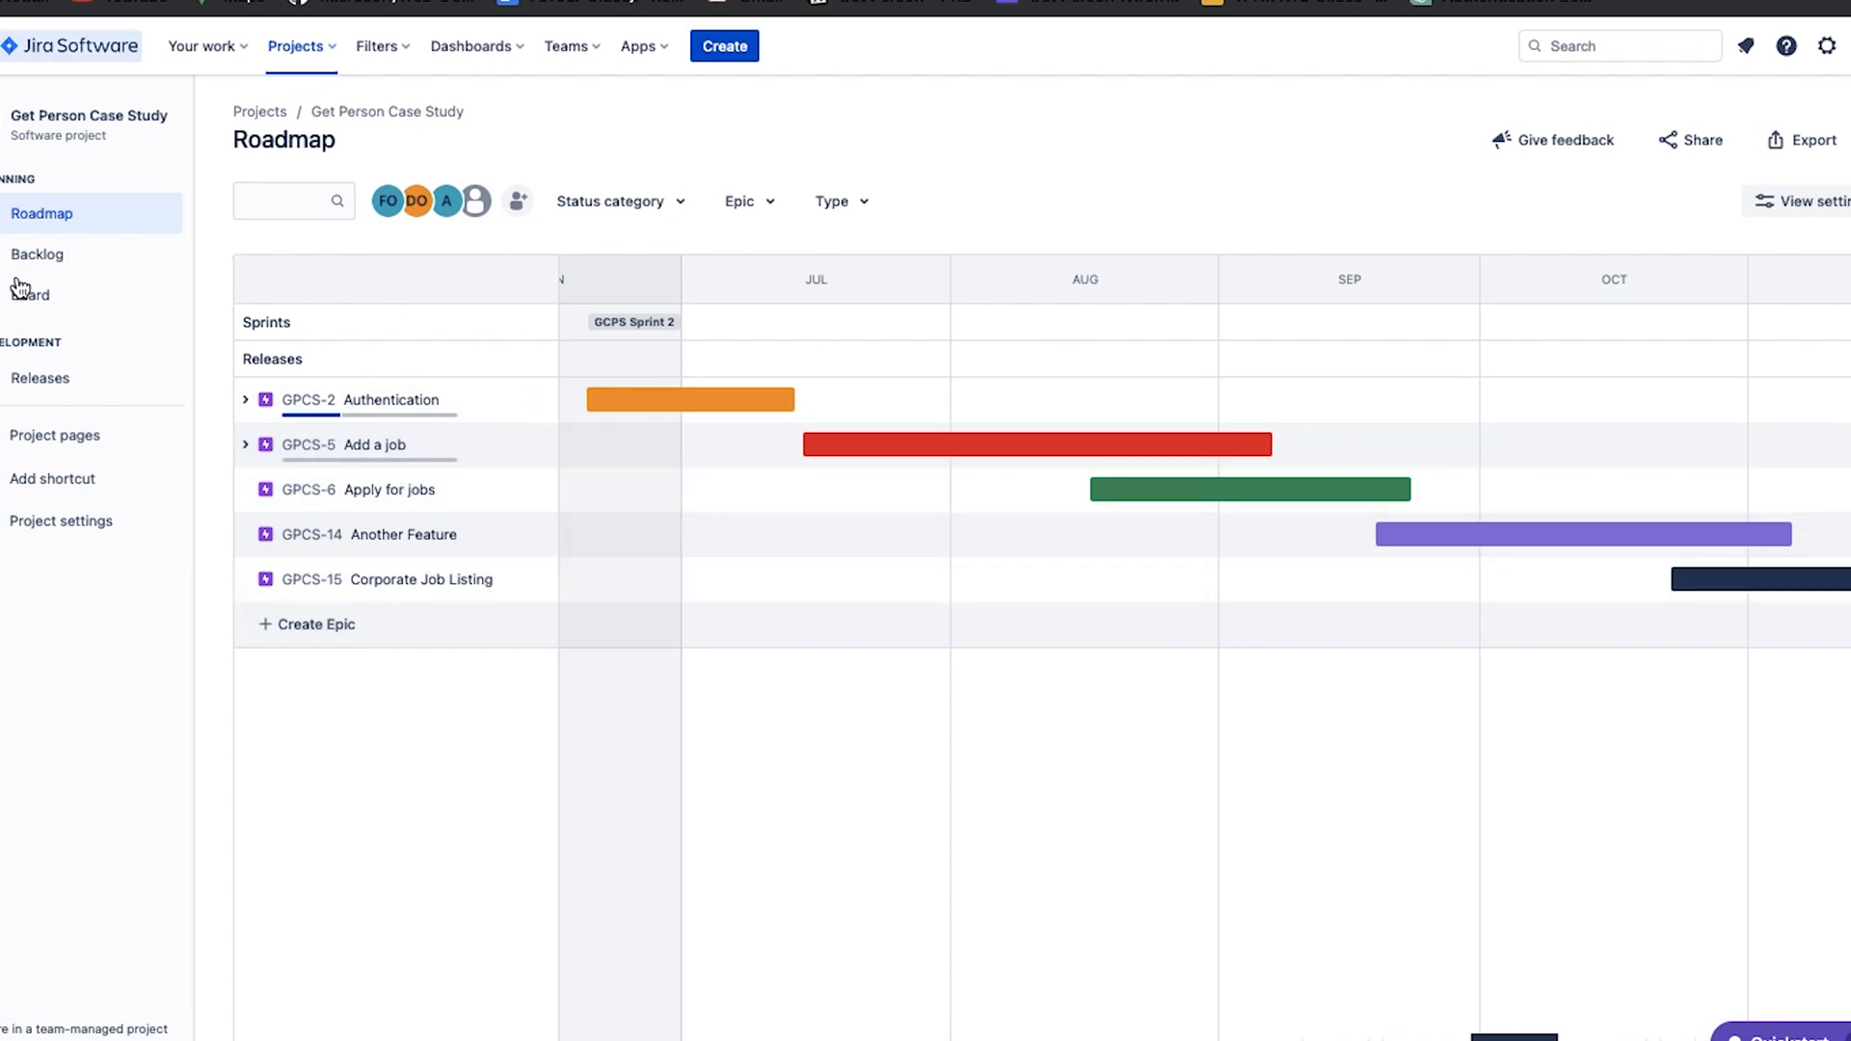
pyautogui.click(47, 268)
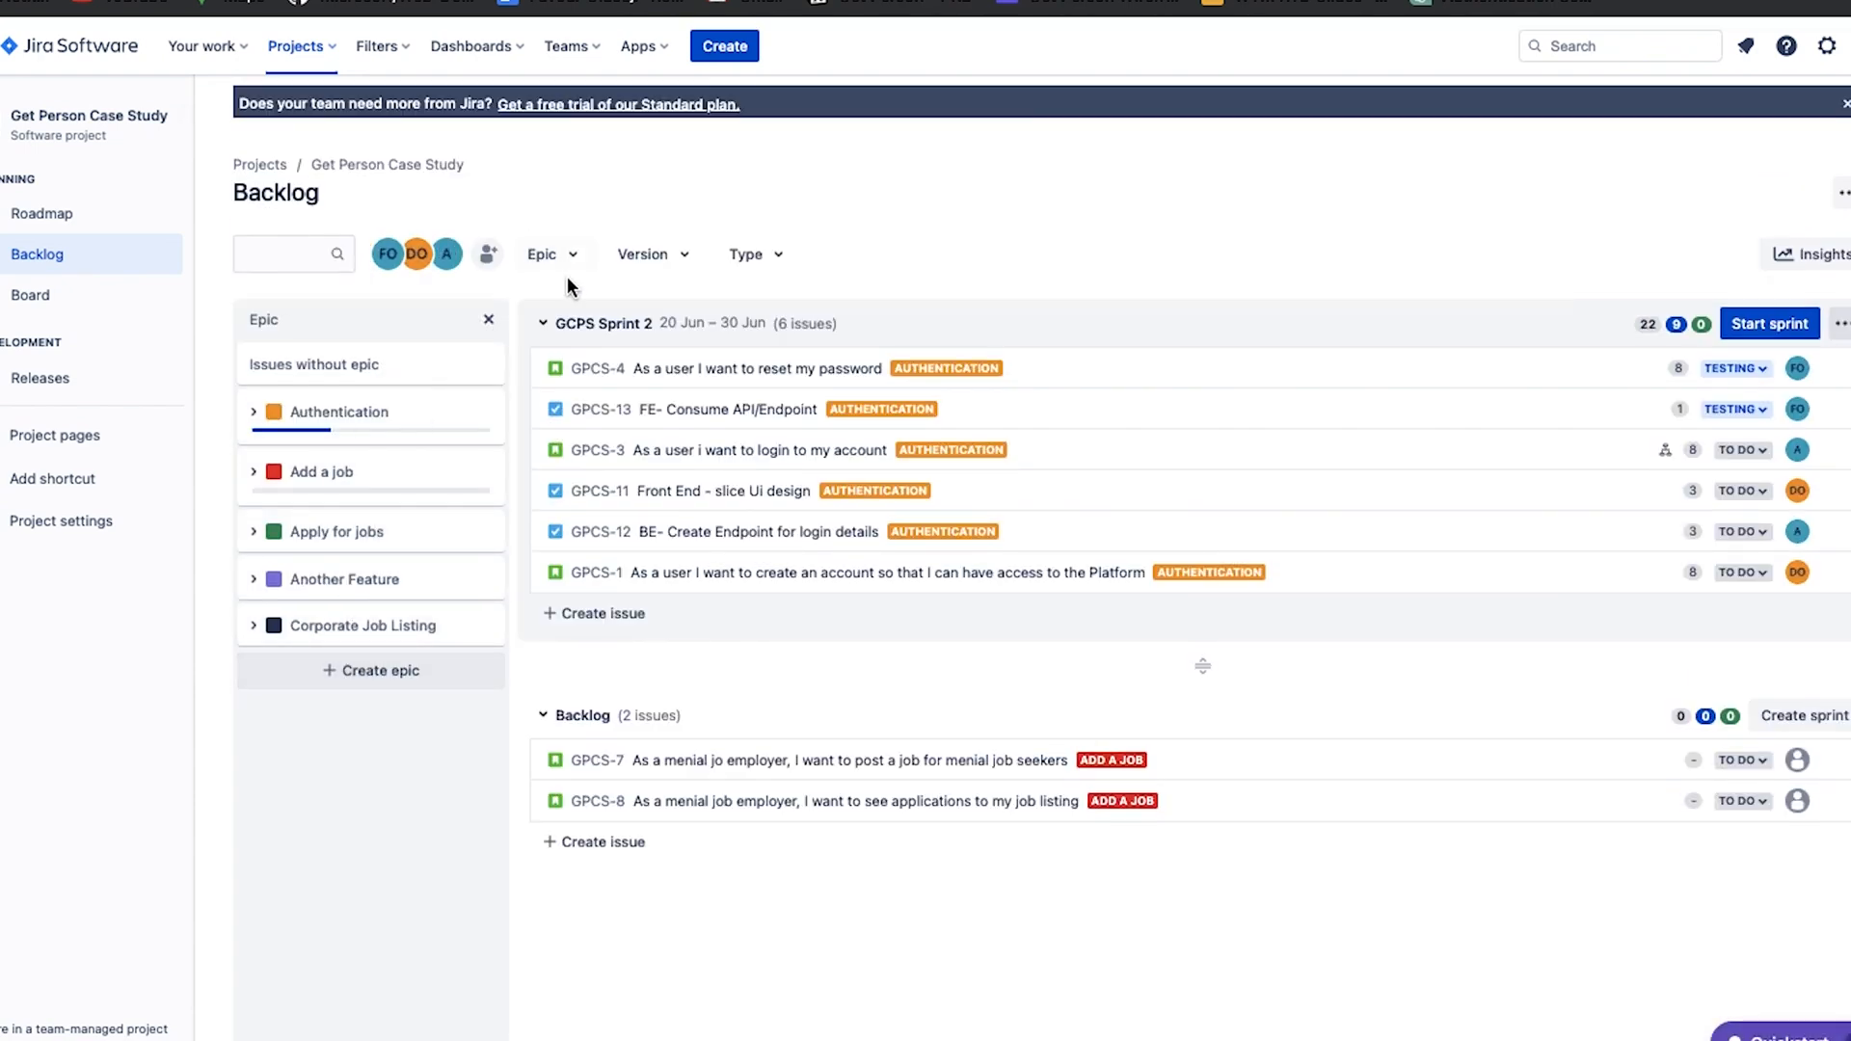
# Hide the epic panel in the backlog, and turn it back on from the epic filter.
pyautogui.click(492, 319)
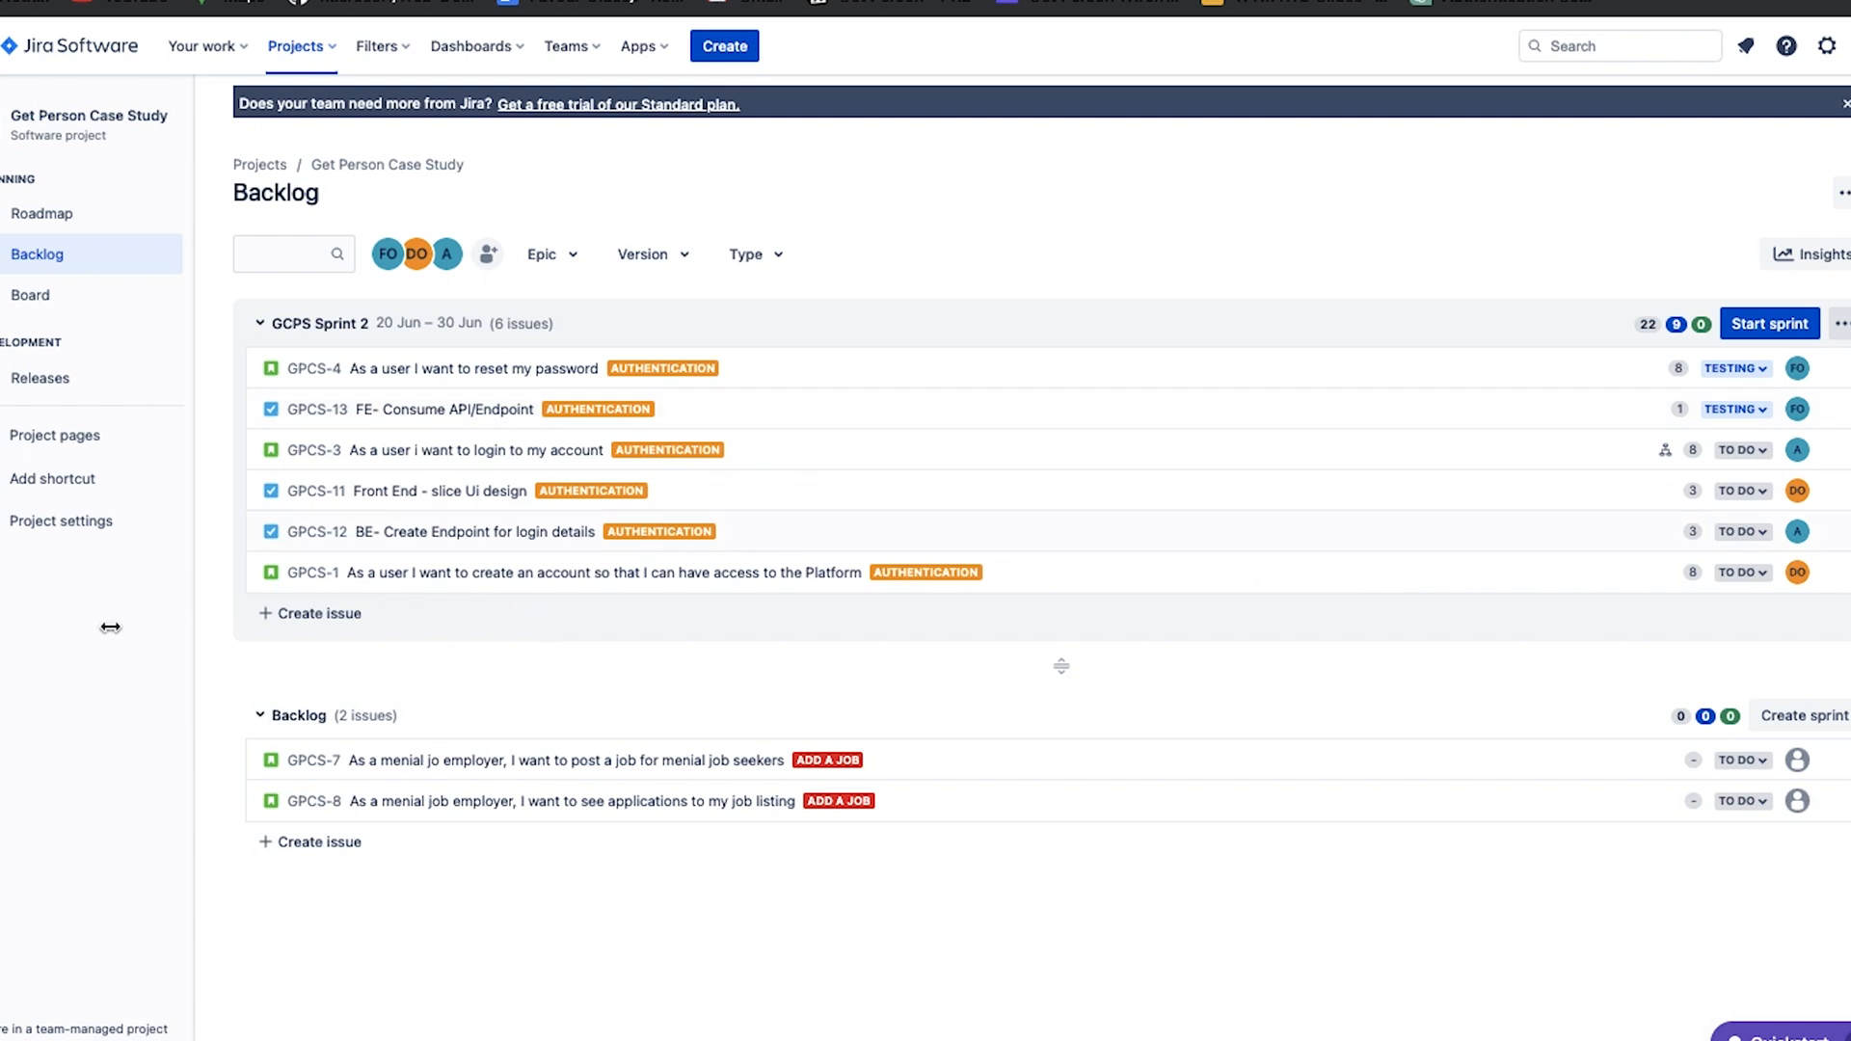
pyautogui.click(565, 255)
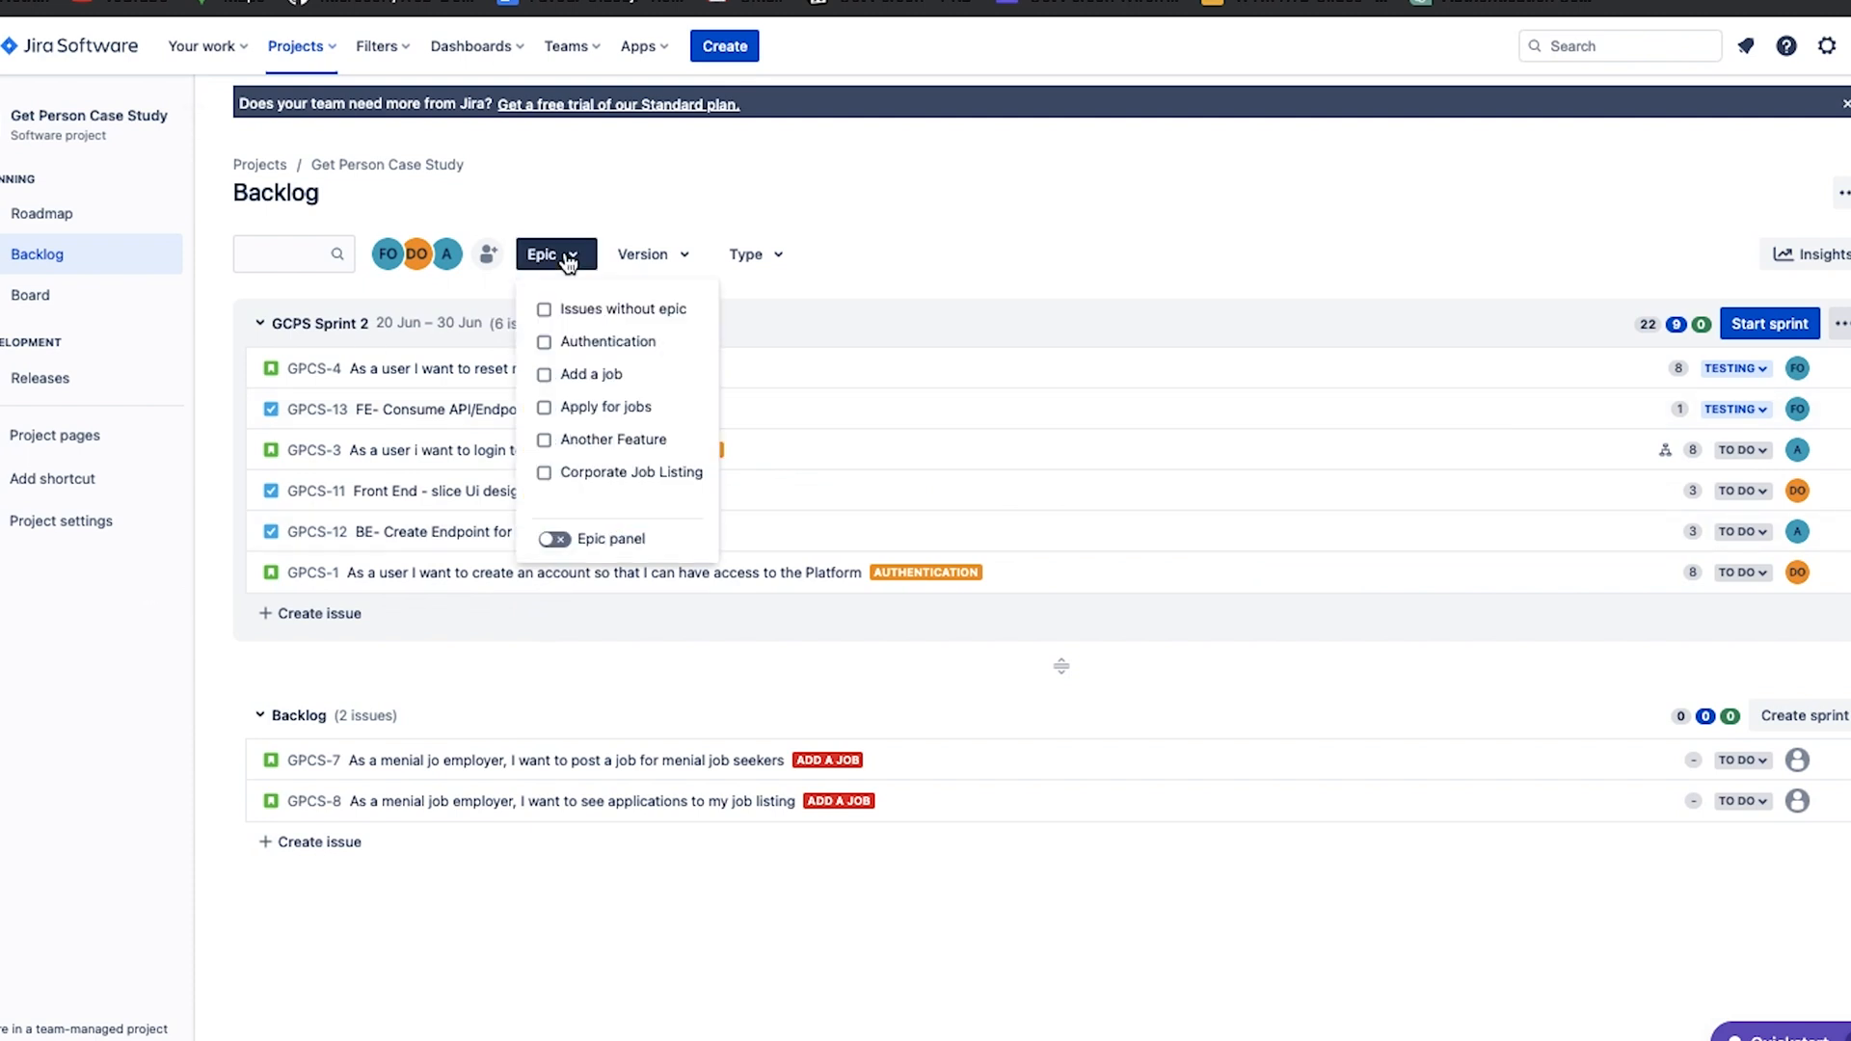
pyautogui.click(558, 540)
pyautogui.click(379, 830)
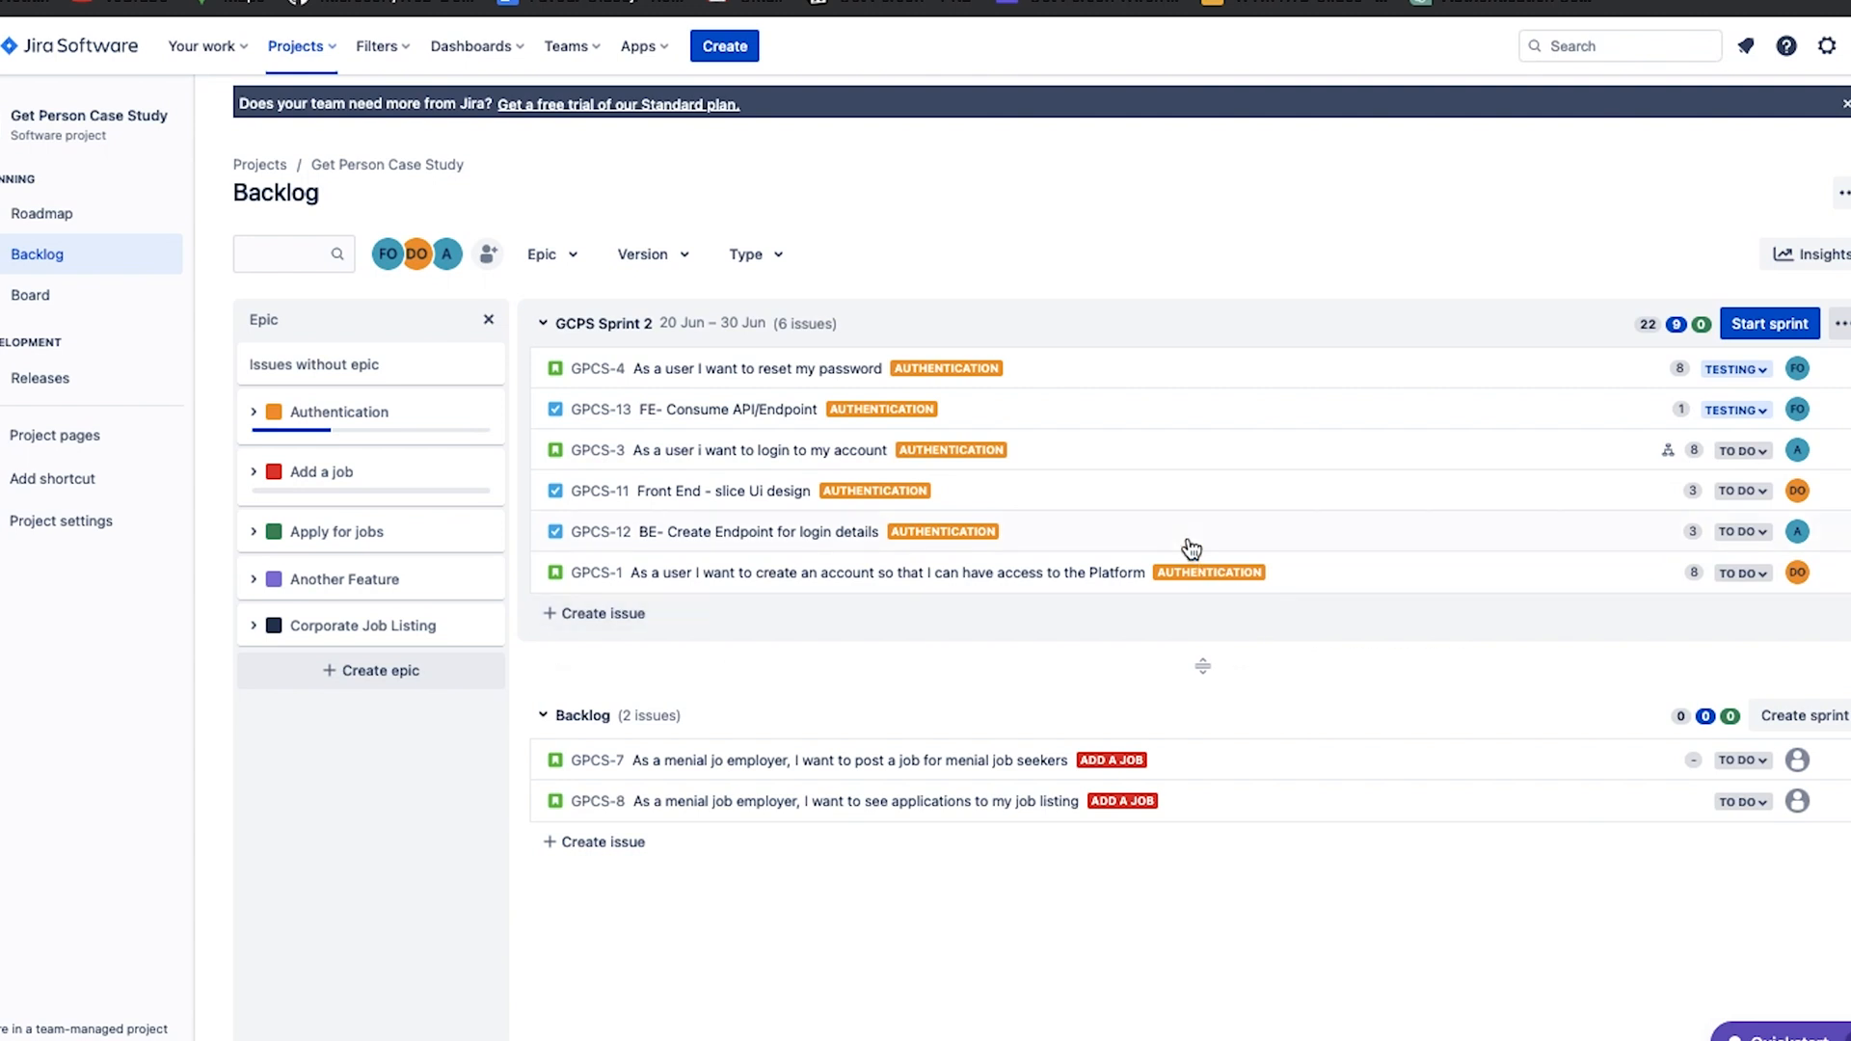
# Open the project roadmap and view the epic schedule on a quarterly timeline.
pyautogui.click(50, 220)
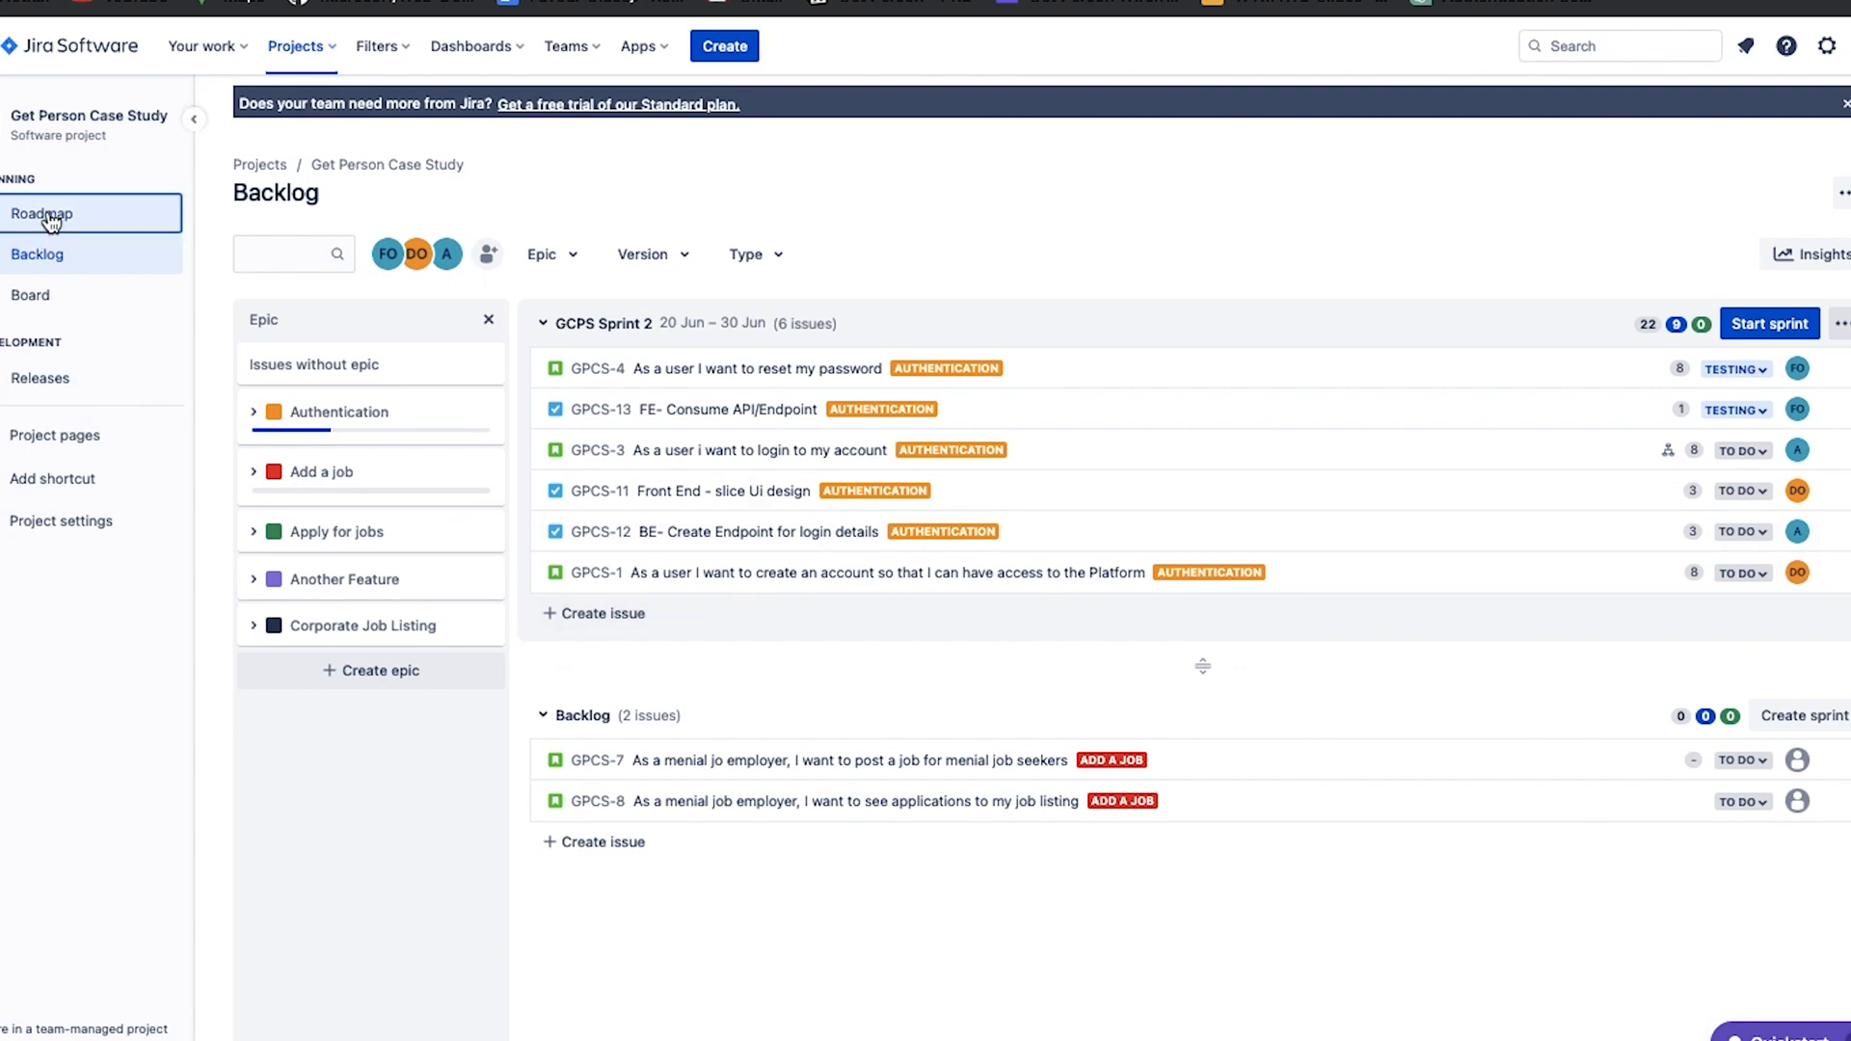
pyautogui.hscroll(3, 871, 622)
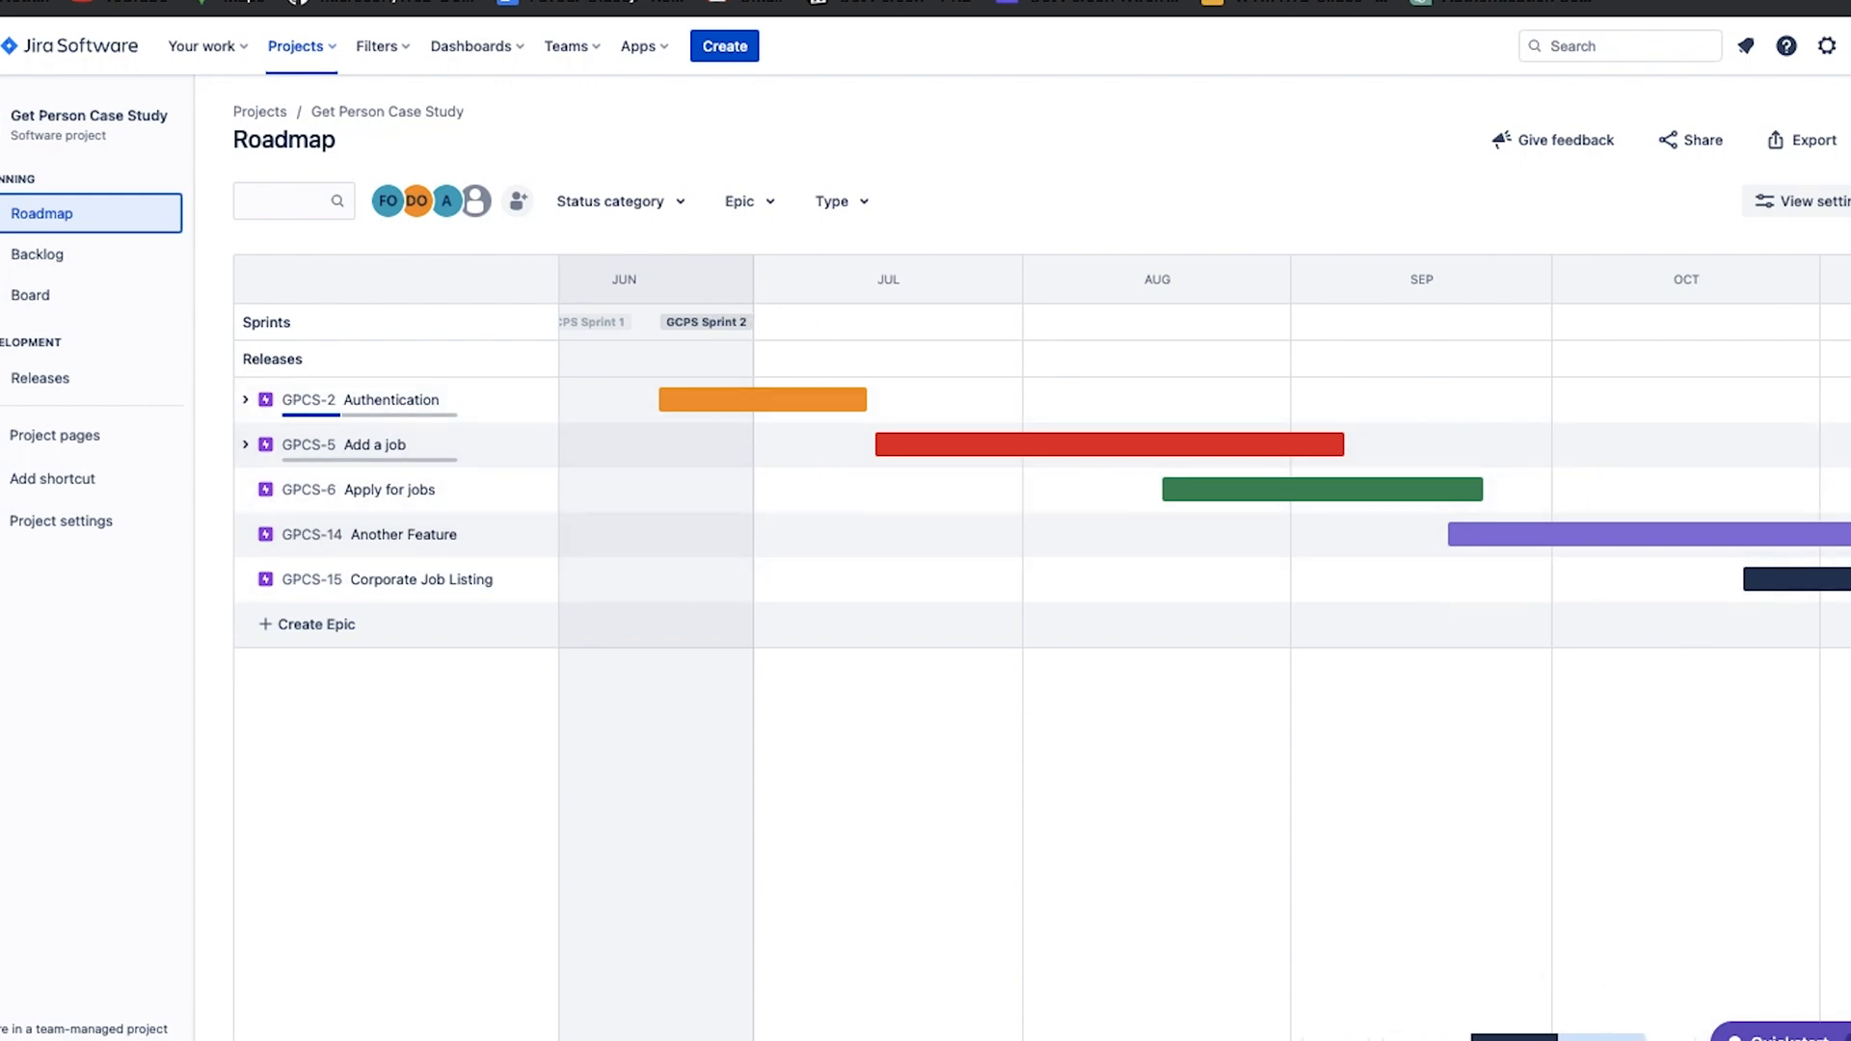
pyautogui.click(1601, 1037)
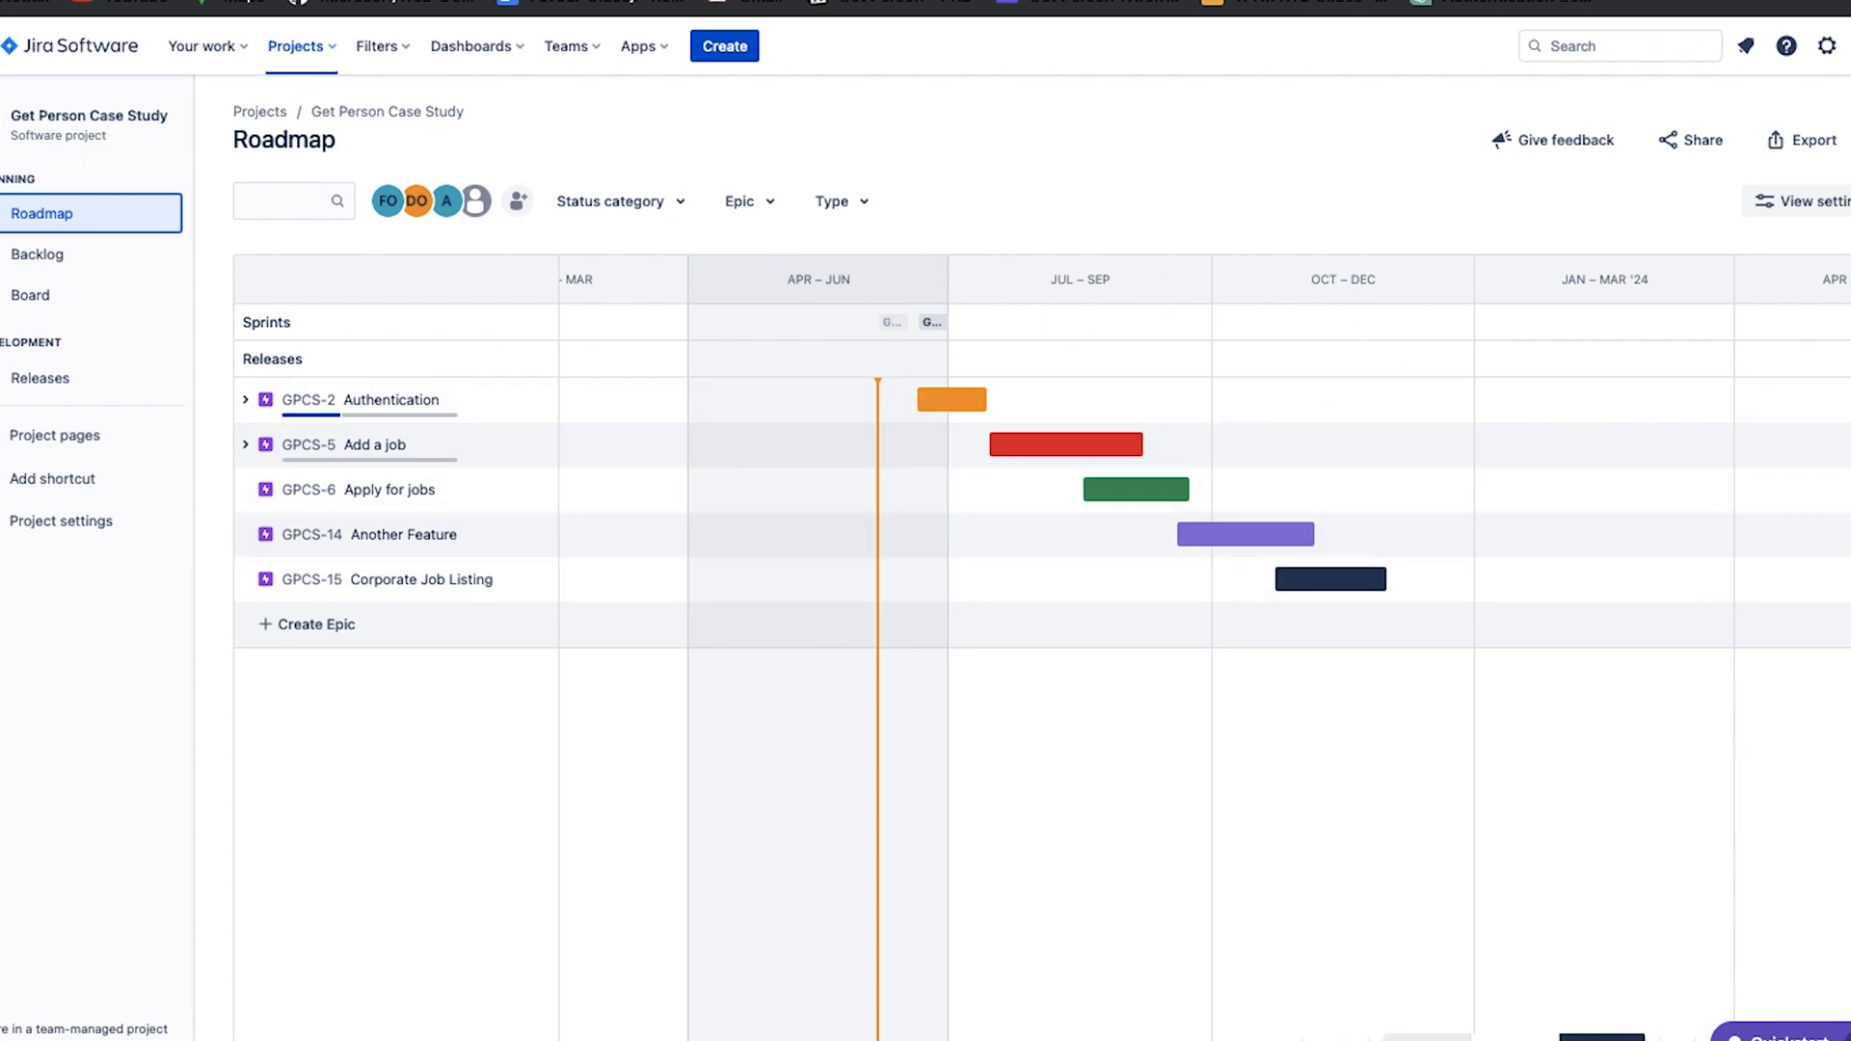
# Set the roadmap timeline to weeks and examine the epics' dates from June through November.
pyautogui.click(1427, 1038)
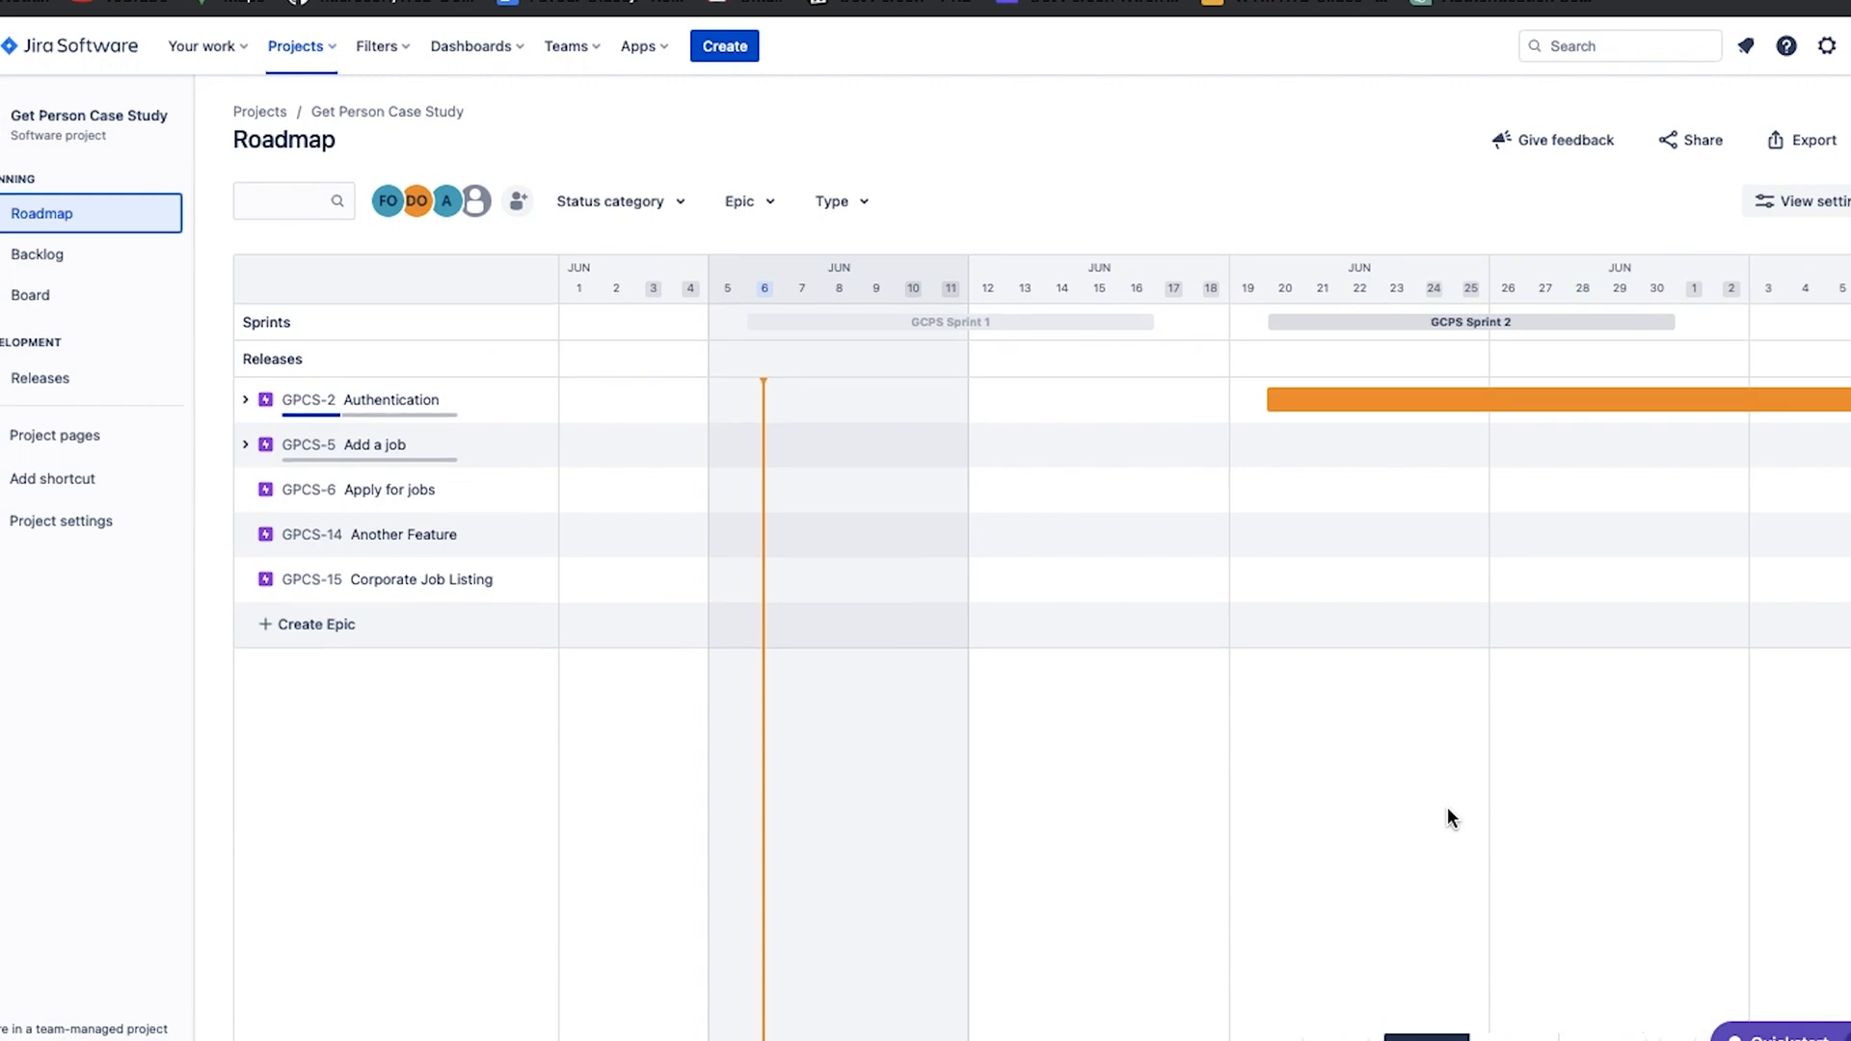
pyautogui.hscroll(10, 1327, 732)
pyautogui.hscroll(15, 1116, 395)
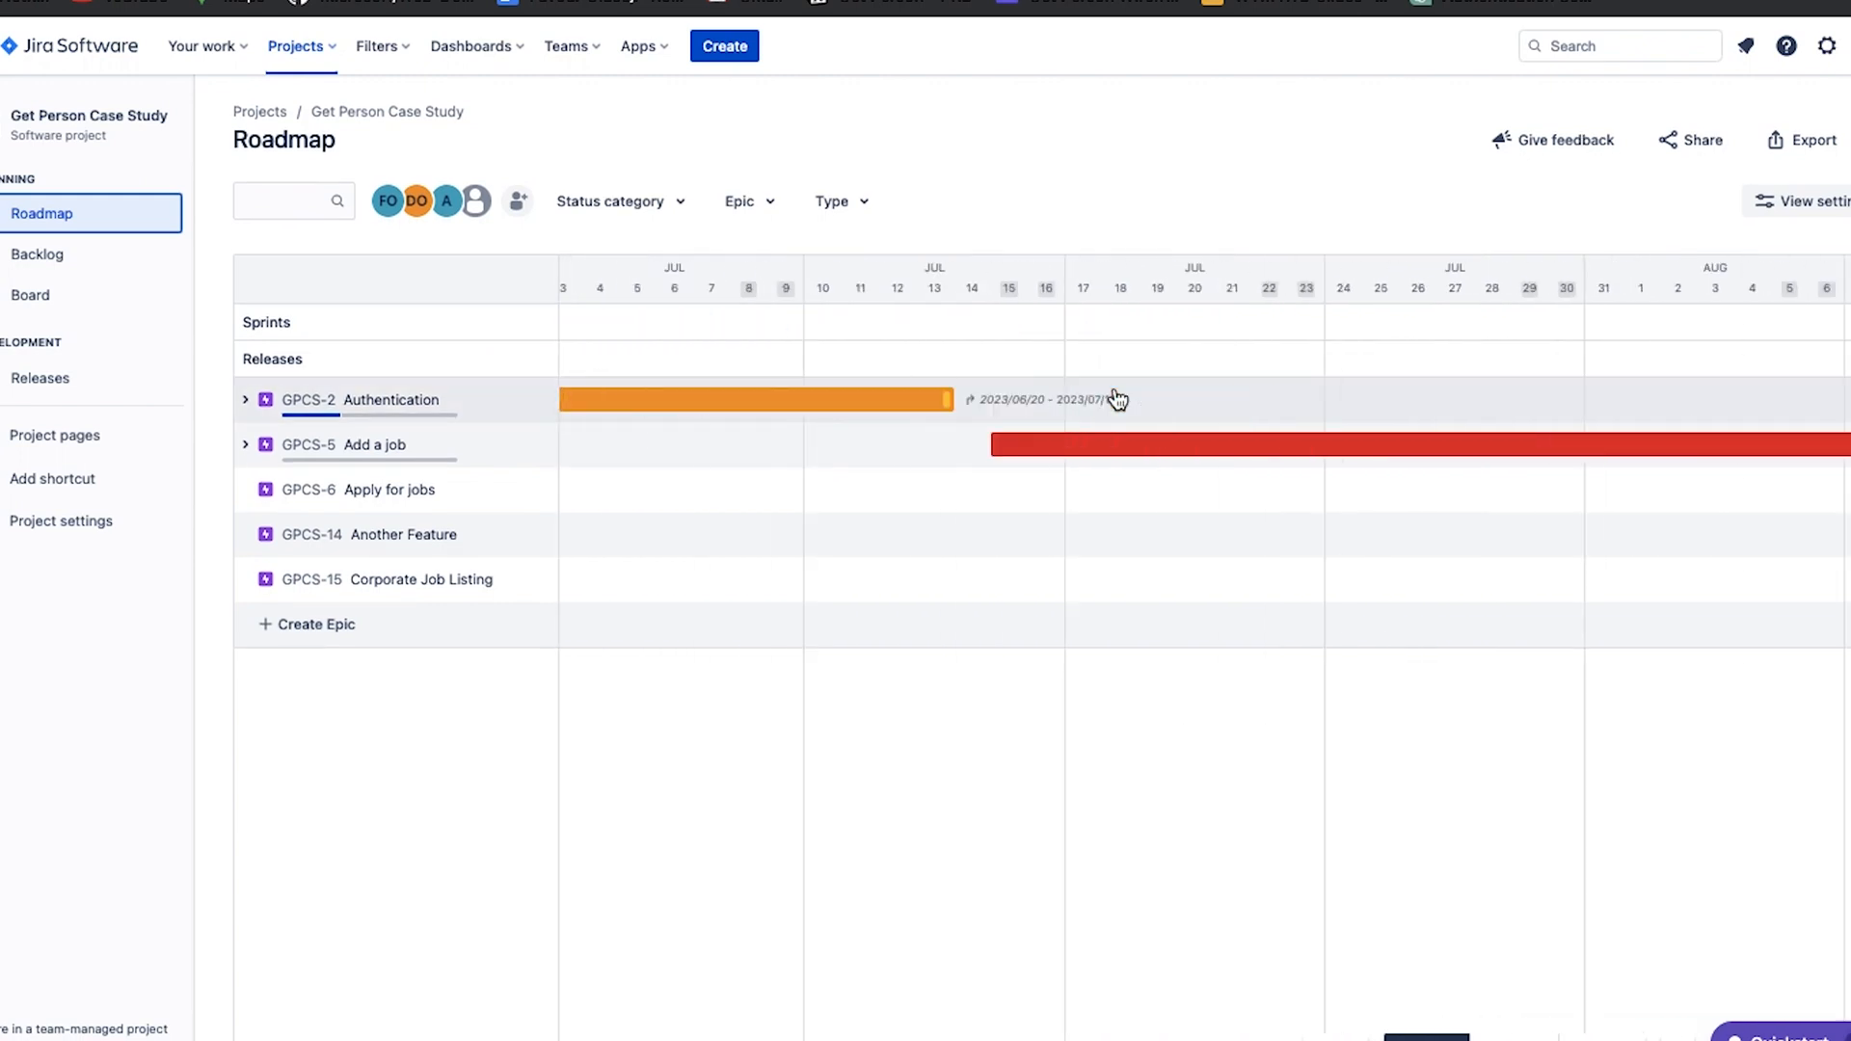
pyautogui.hscroll(3, 1114, 386)
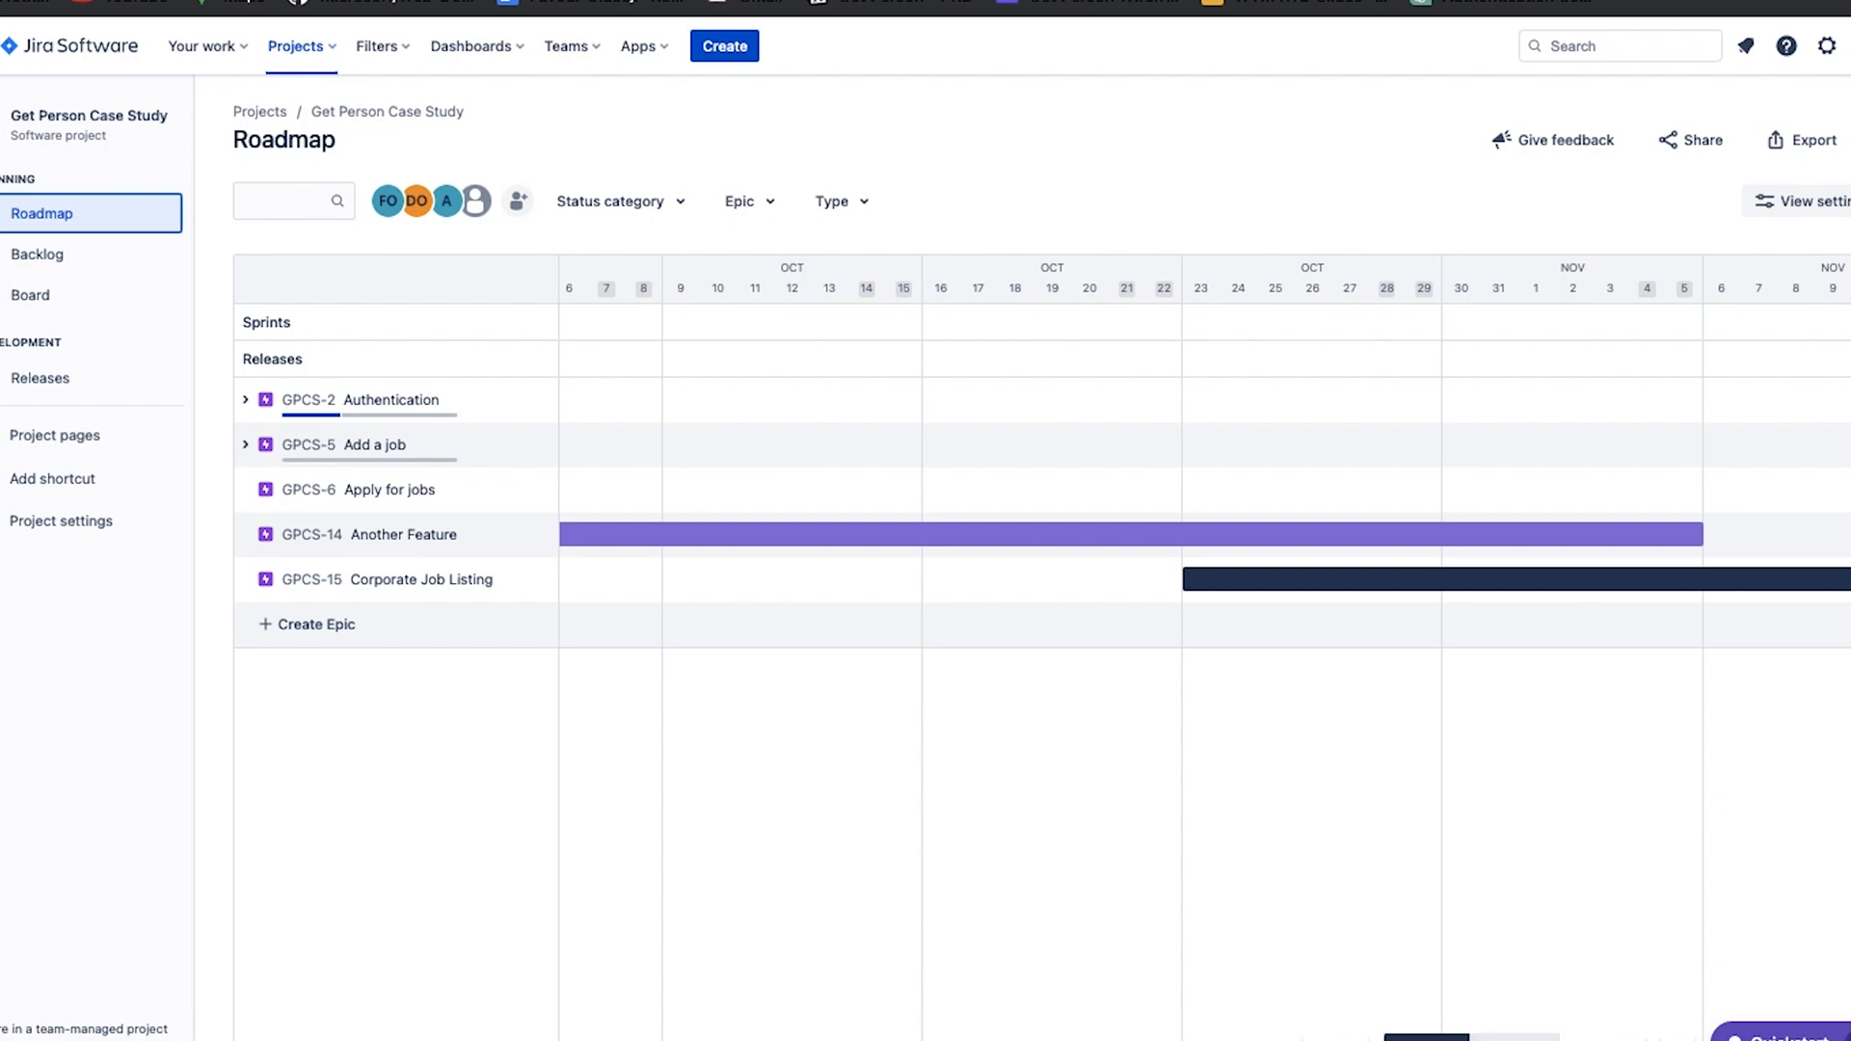
# Return the roadmap timeline to months and review the epic bars from late June onwards.
pyautogui.click(1515, 1038)
pyautogui.hscroll(6, 866, 438)
pyautogui.hscroll(-3, 869, 444)
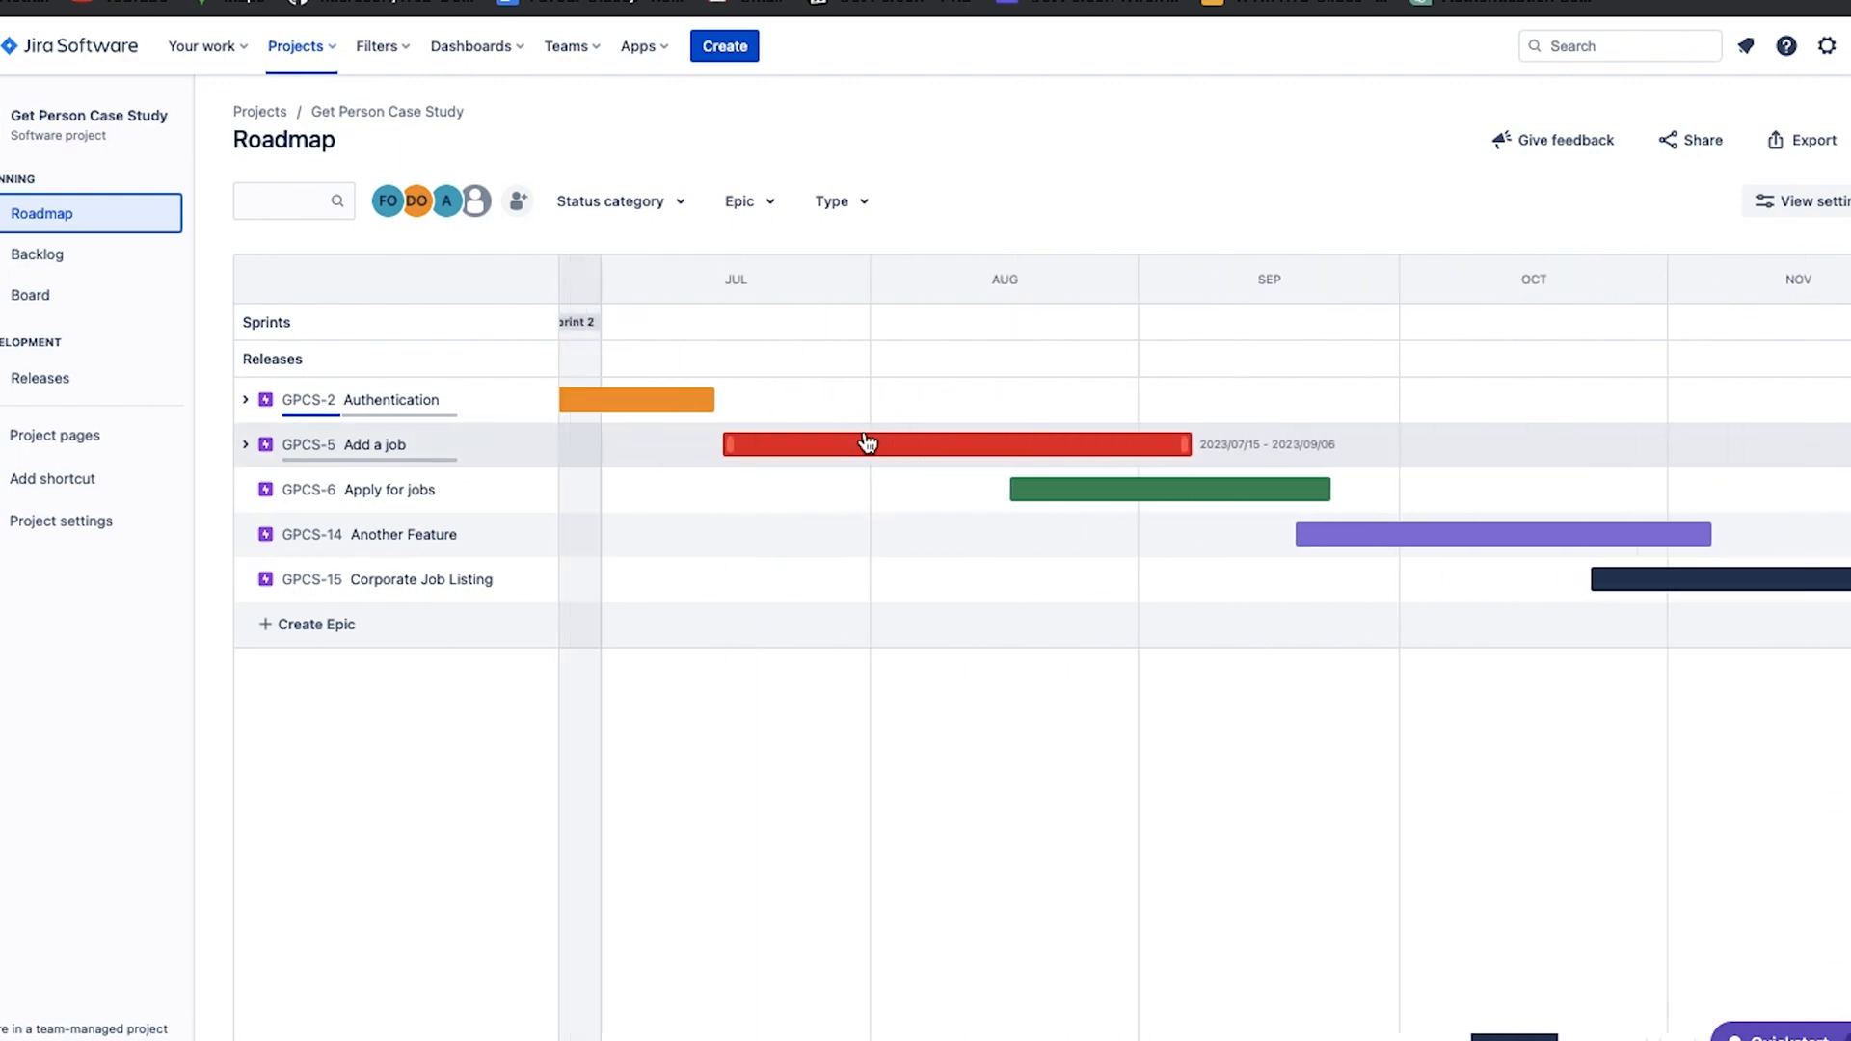
pyautogui.hscroll(-1, 868, 442)
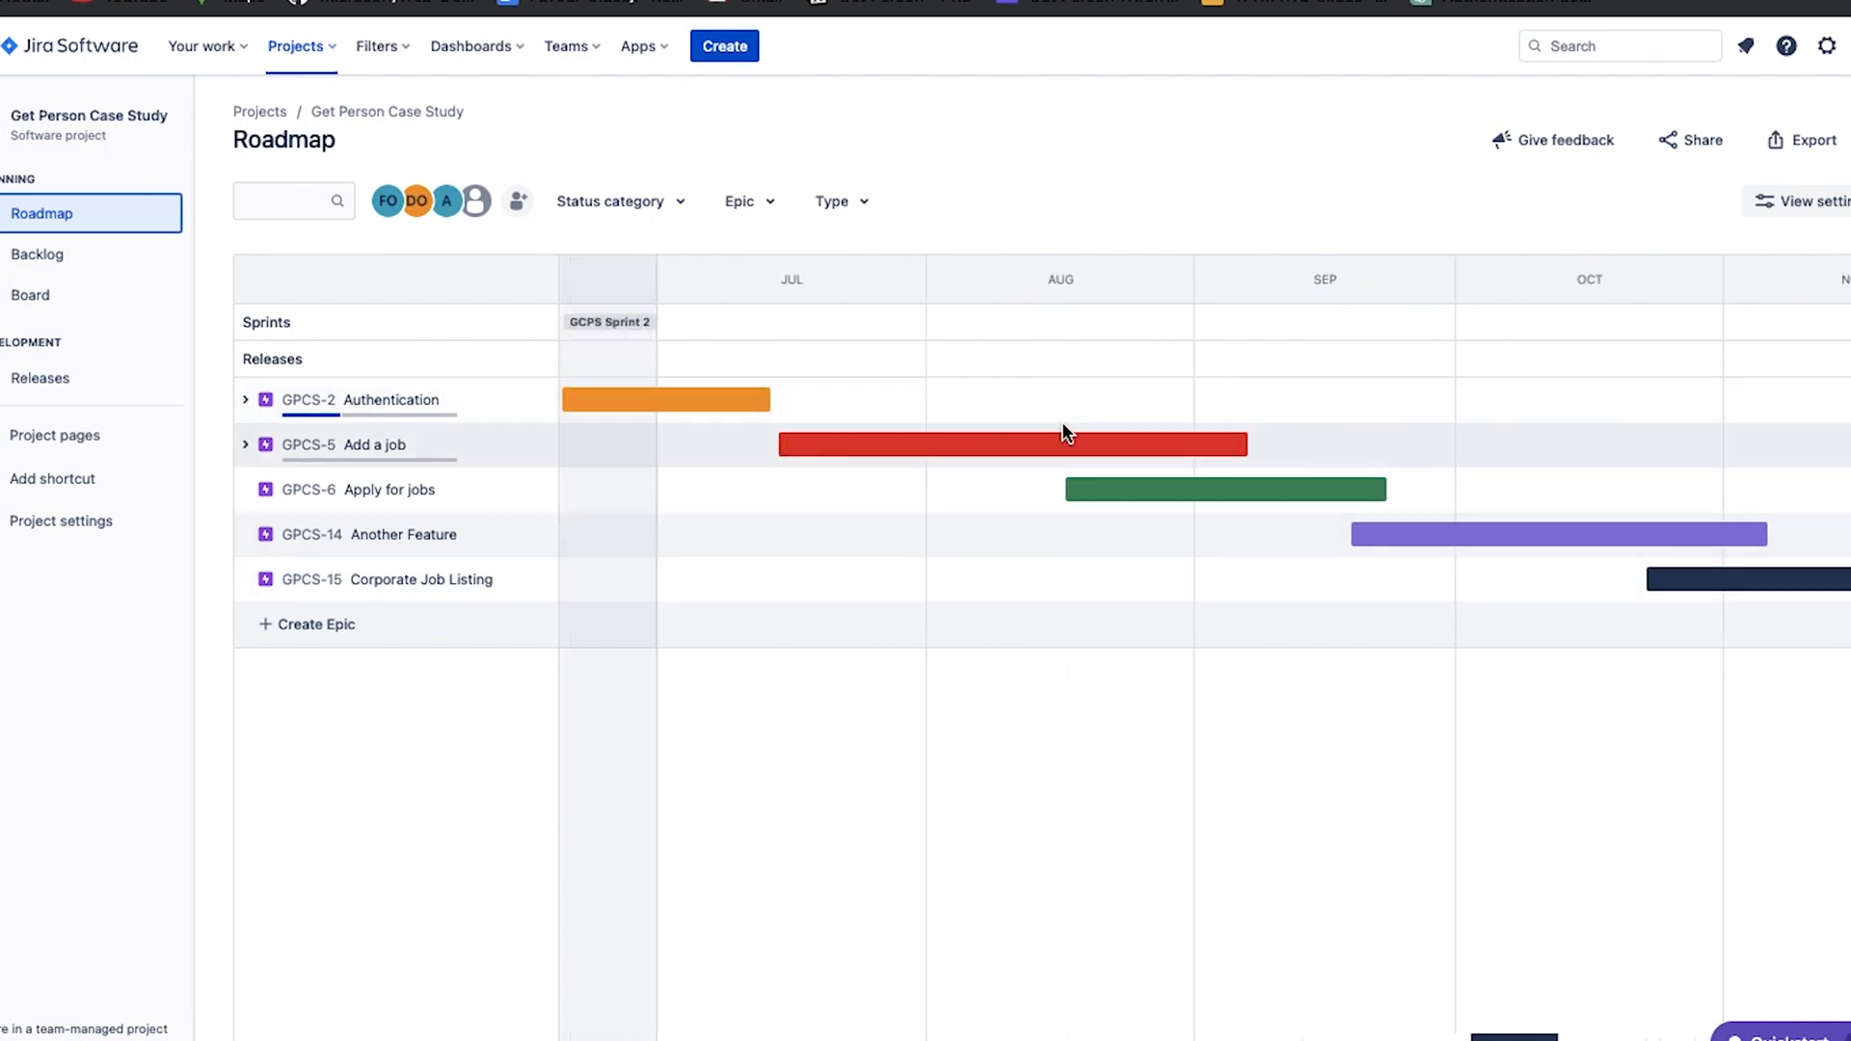